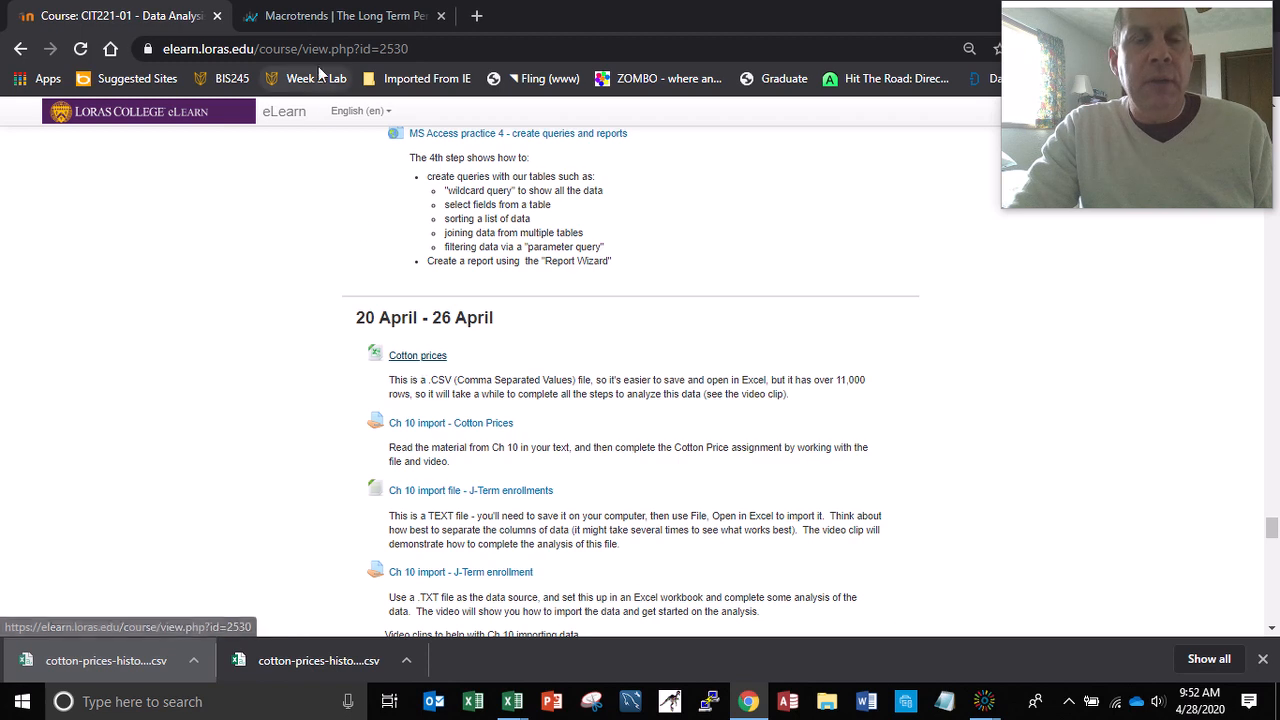
- Switch to the Macrotrends site and open its Commodities chart category
left_click(320, 20)
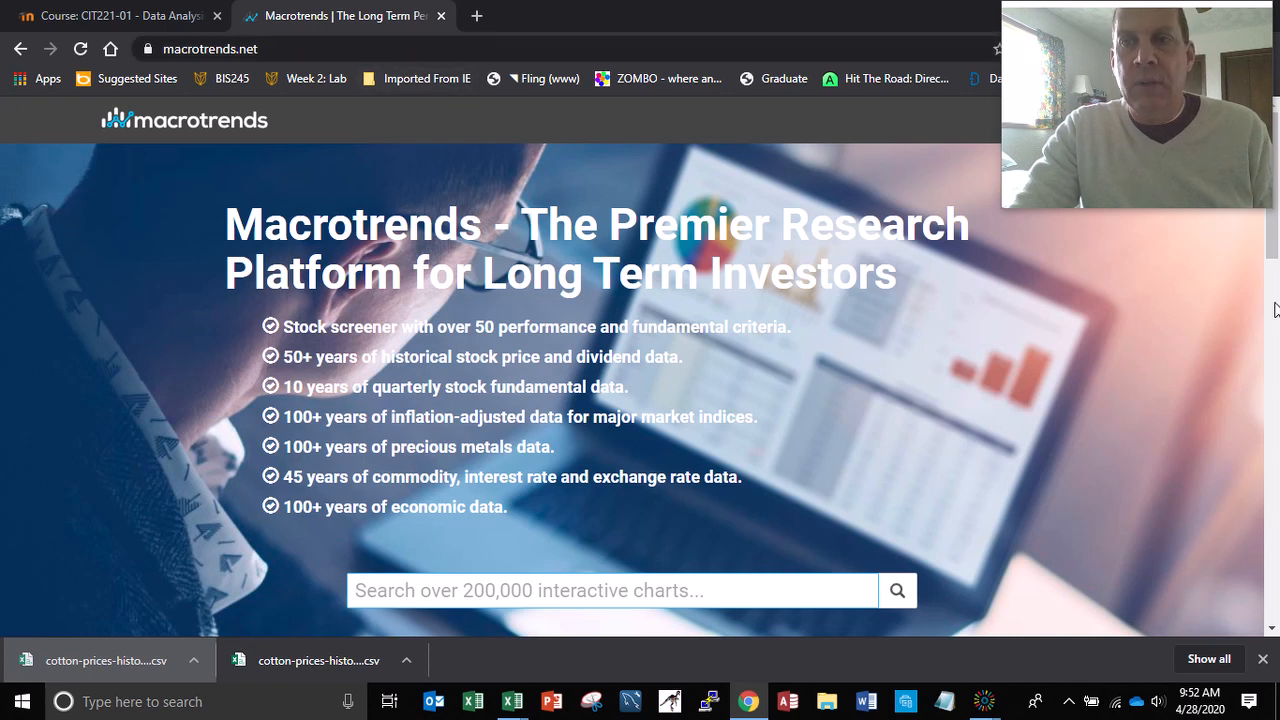
scroll(1275, 285, "down", 1)
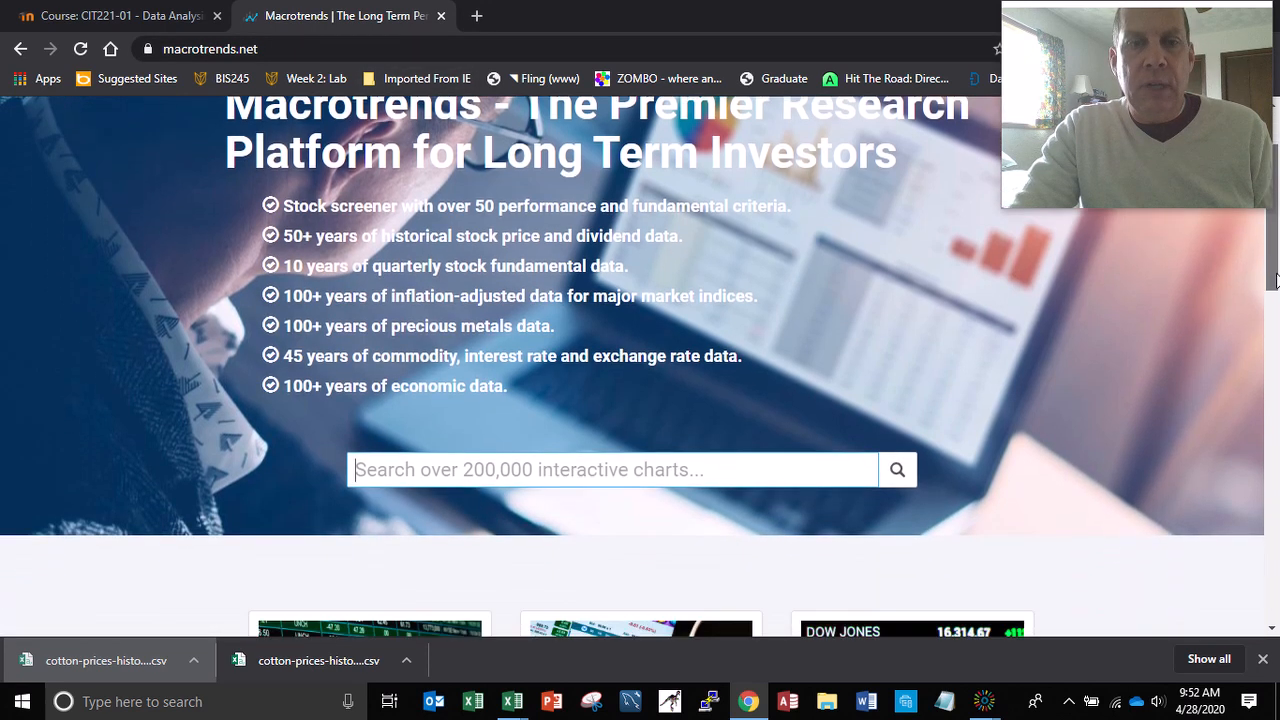
left_click_drag(1275, 280, 1275, 438)
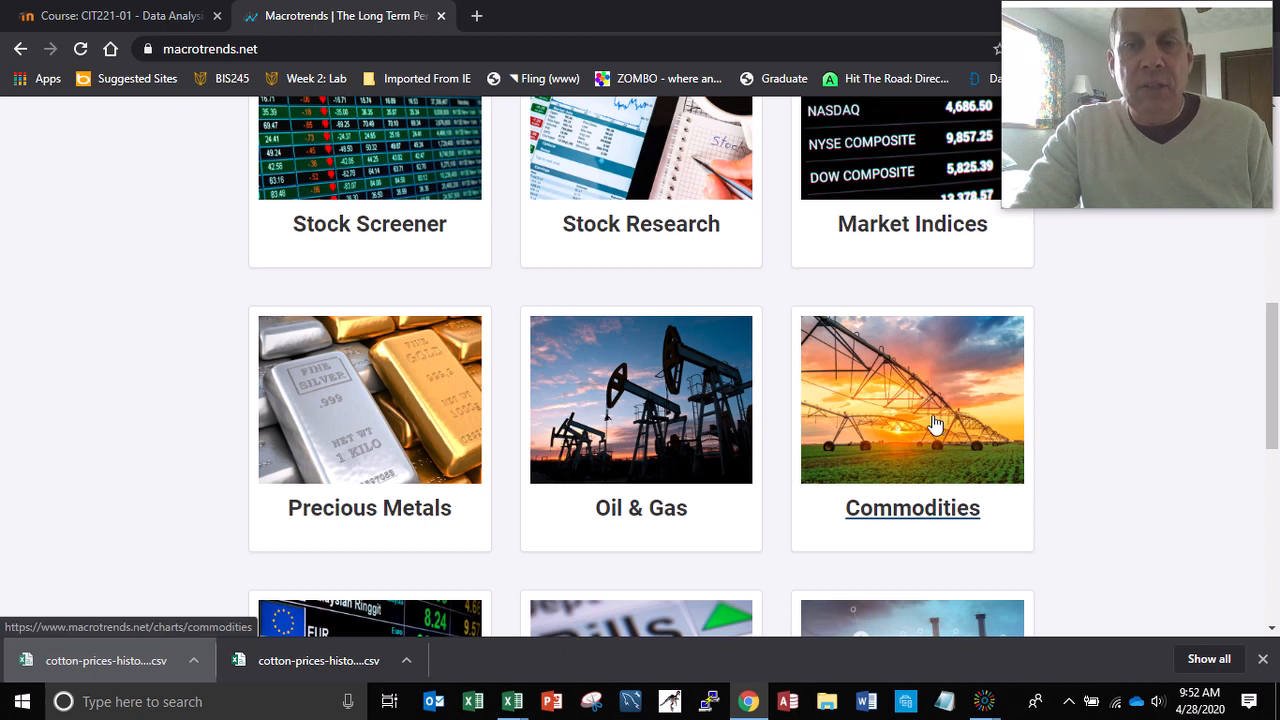
left_click(902, 516)
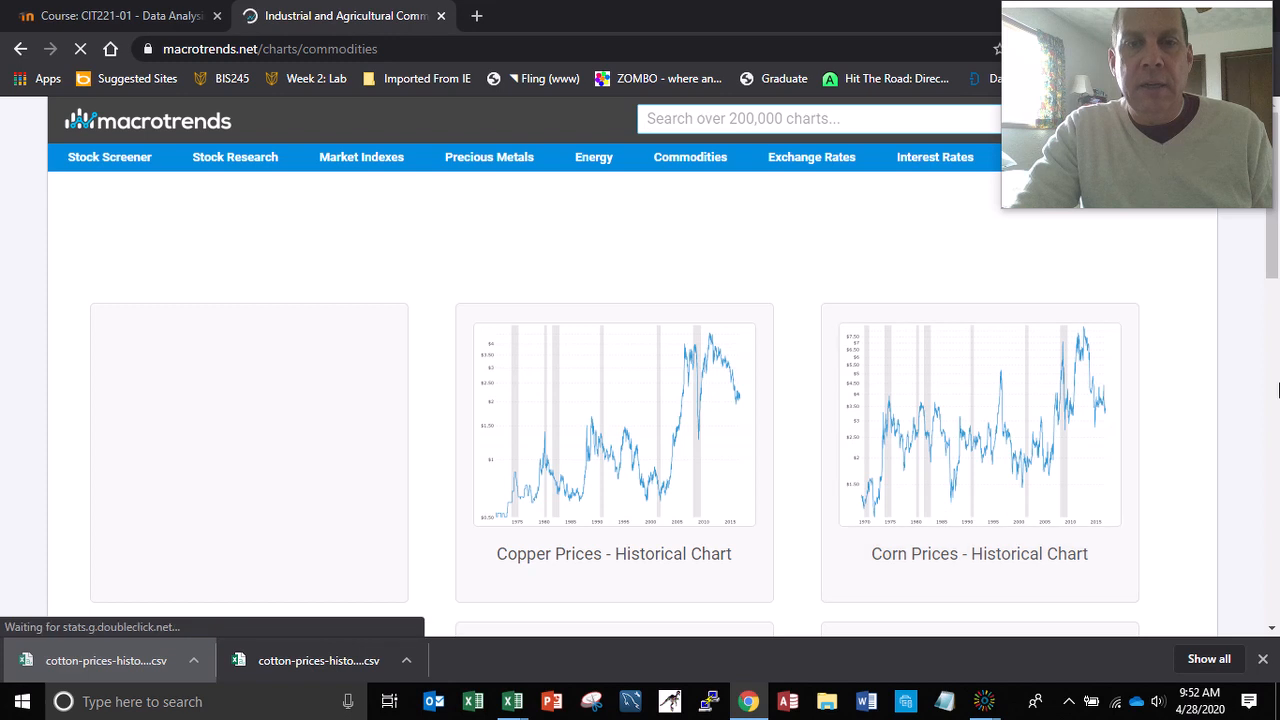
- Open the Cotton Prices historical chart and bring its Download Historical Data option into view
scroll(1275, 287, "down", 1)
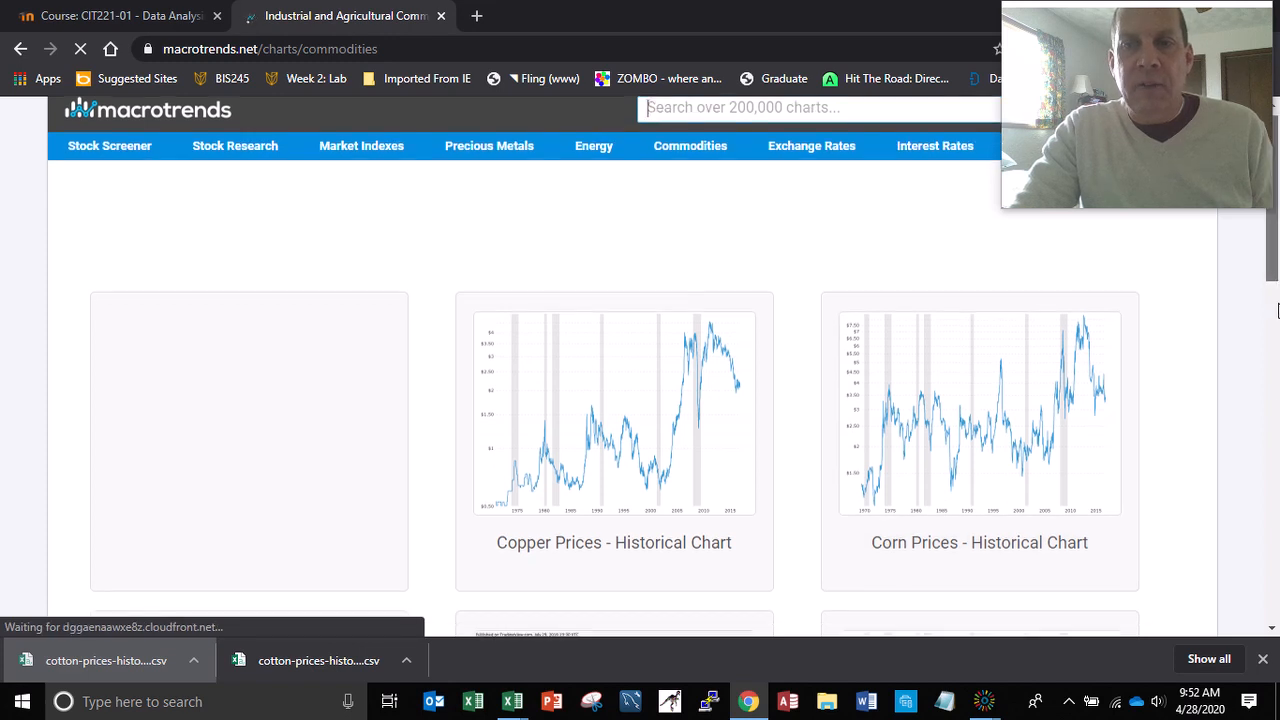
scroll(1277, 305, "down", 1)
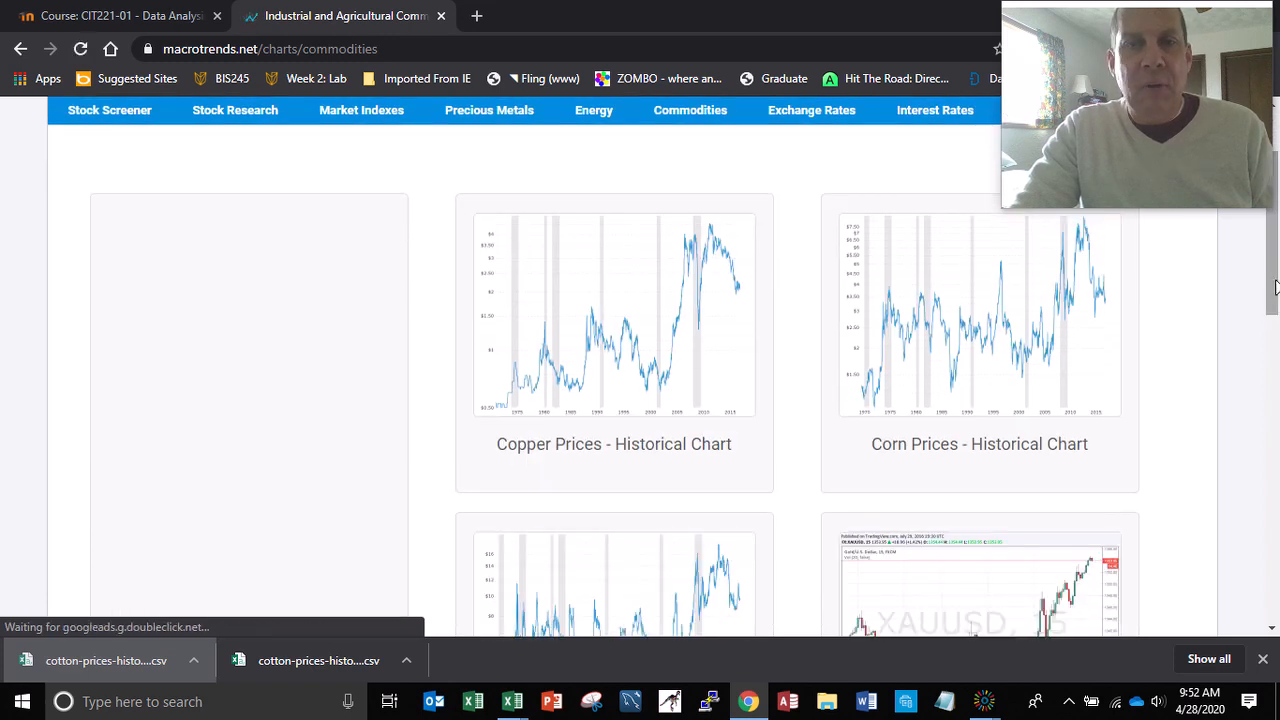
left_click_drag(1275, 287, 1027, 525)
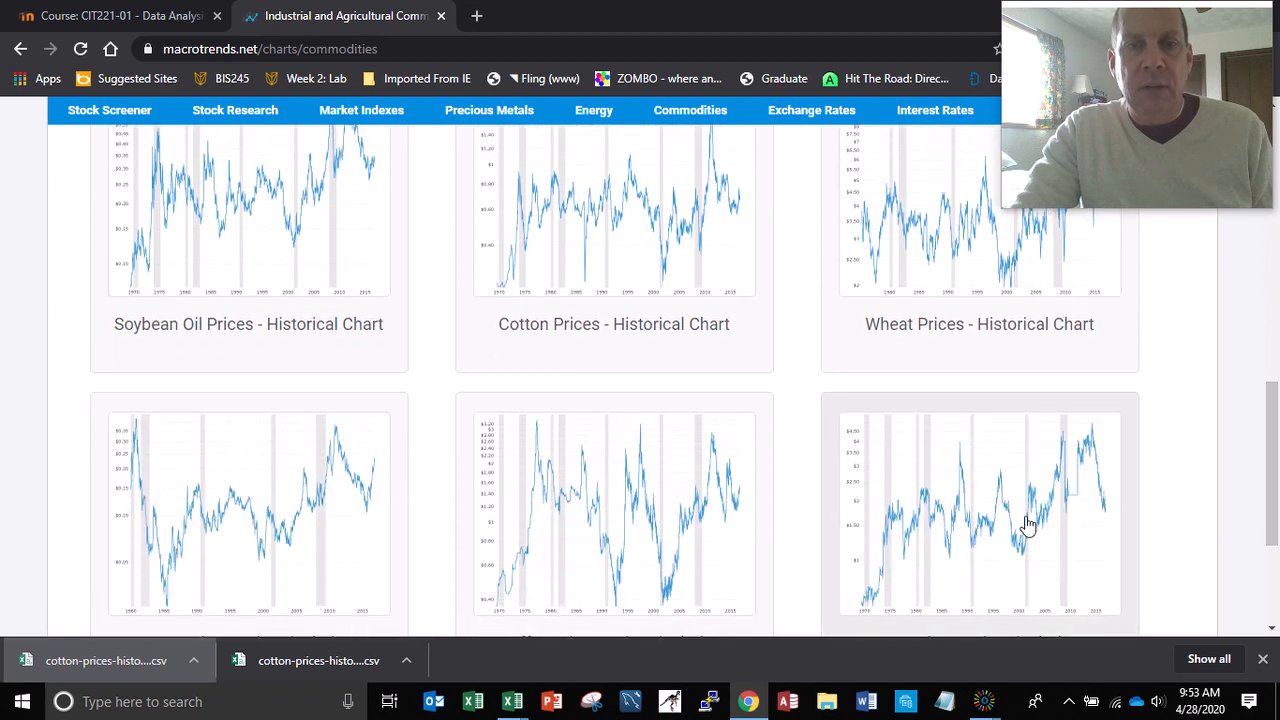
left_click(633, 326)
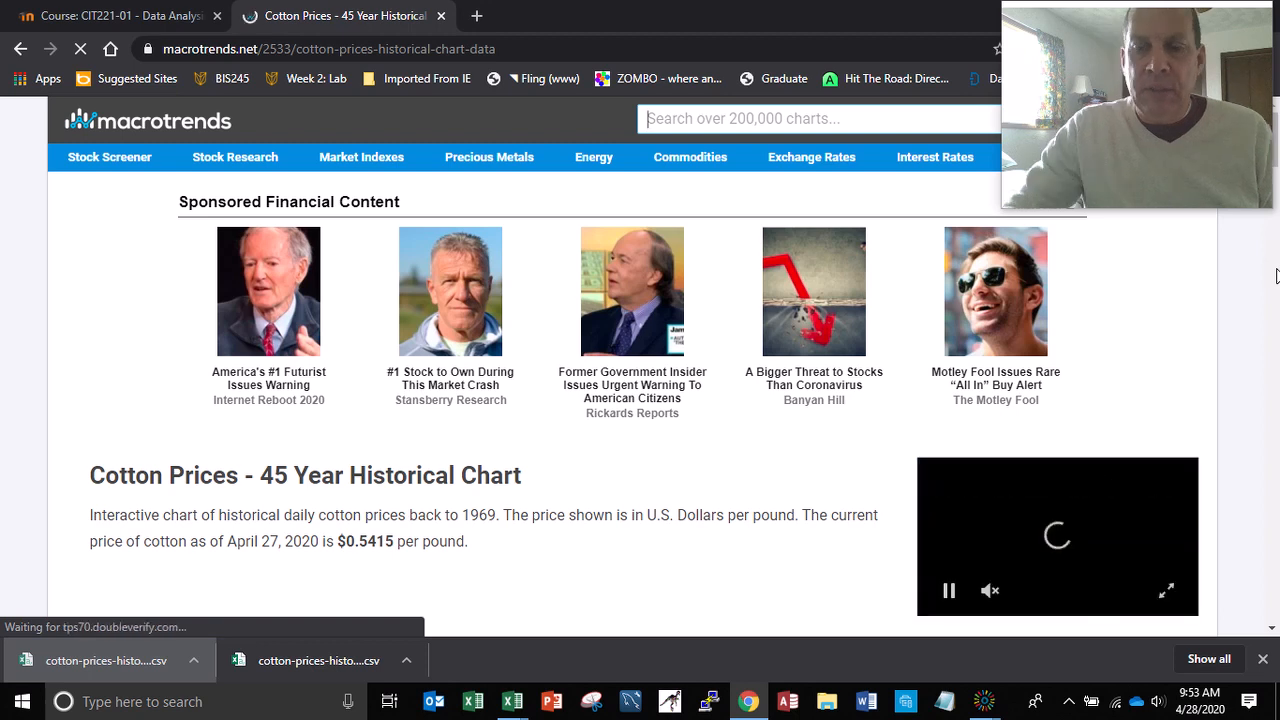
scroll(1275, 275, "down", 4)
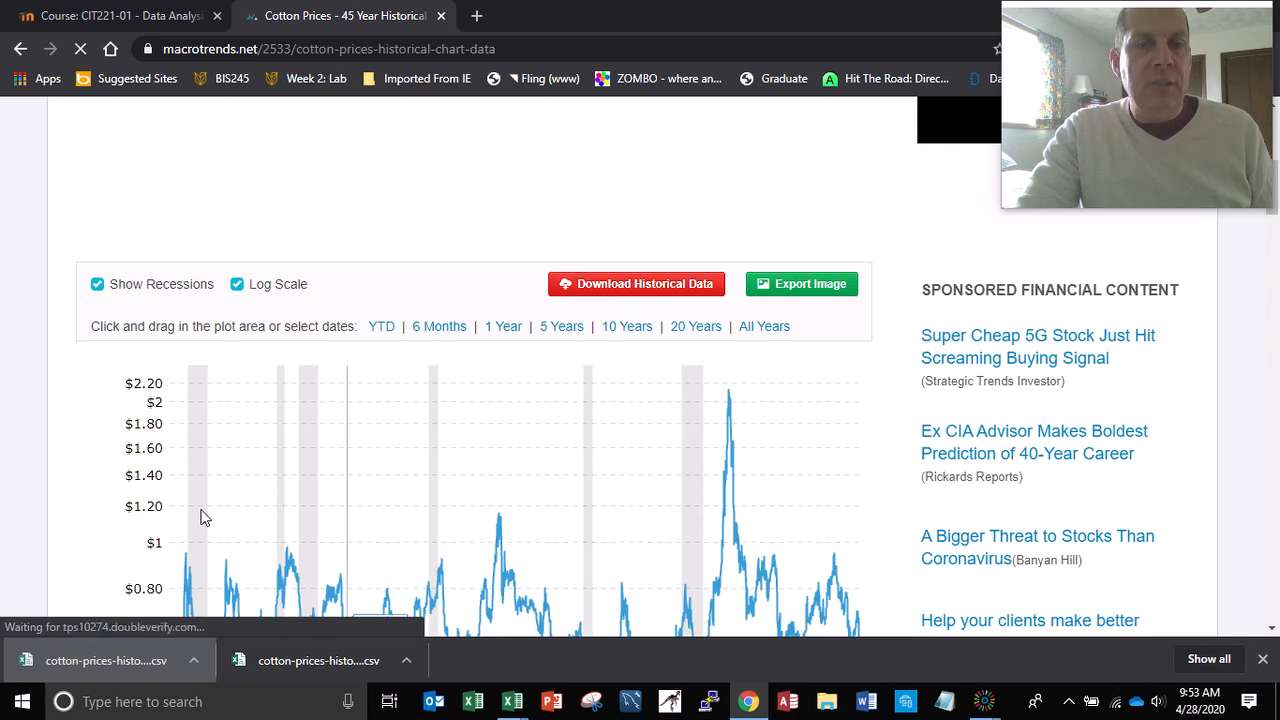
- Open the downloaded cotton-prices CSV file in Excel and decline reopening the copy that is already open
left_click(101, 660)
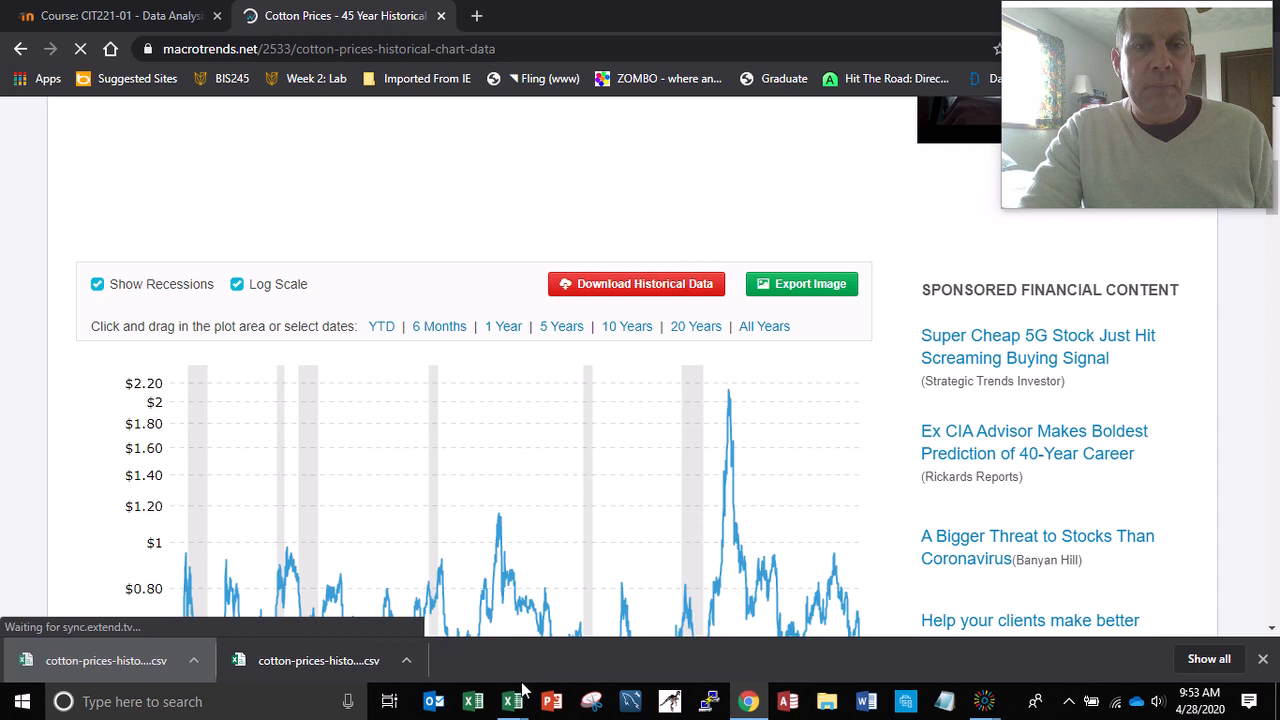
mouse_move(518, 692)
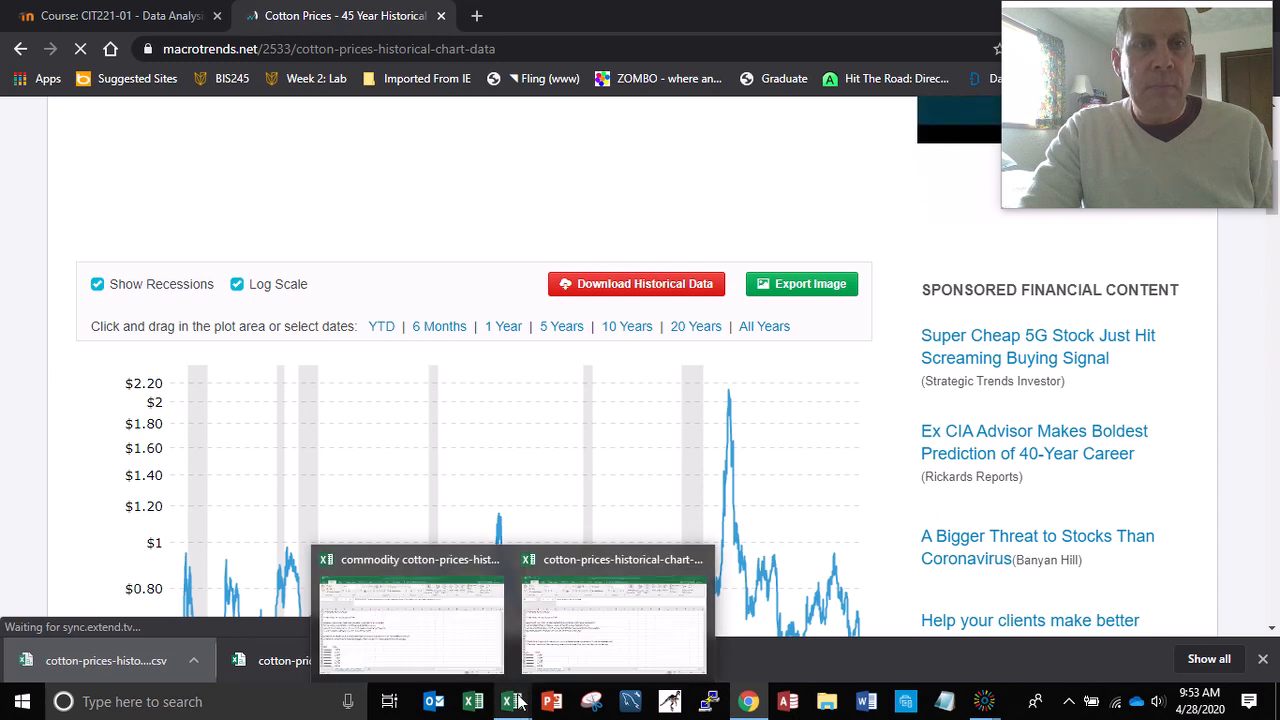
left_click(583, 621)
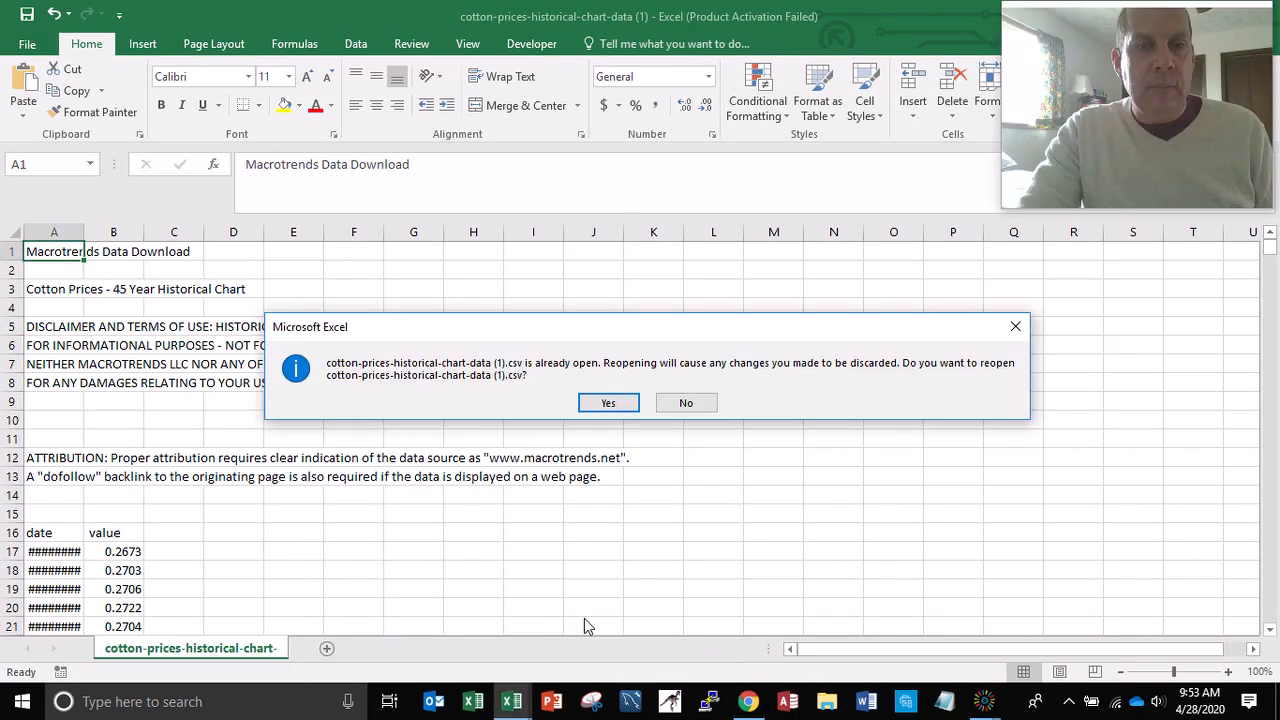
left_click(674, 403)
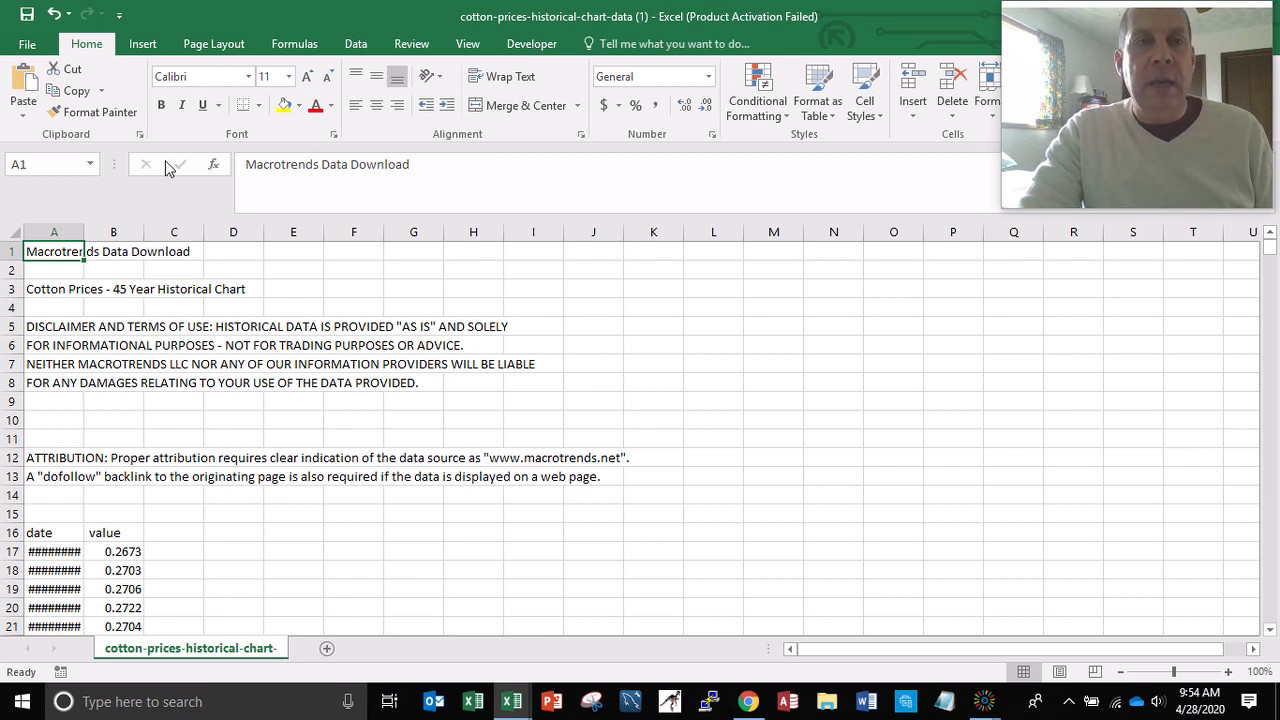
- Start saving the workbook under a new name and choose the Temp folder on the C: drive
left_click(27, 46)
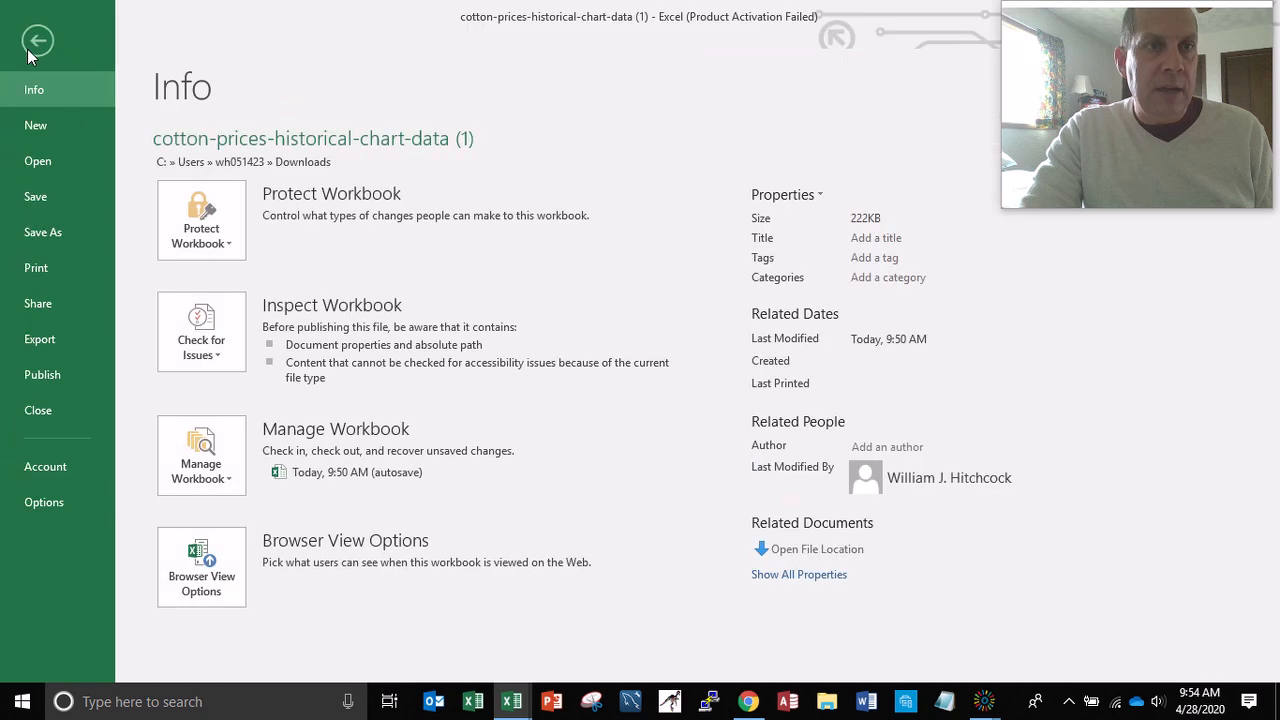
left_click(47, 241)
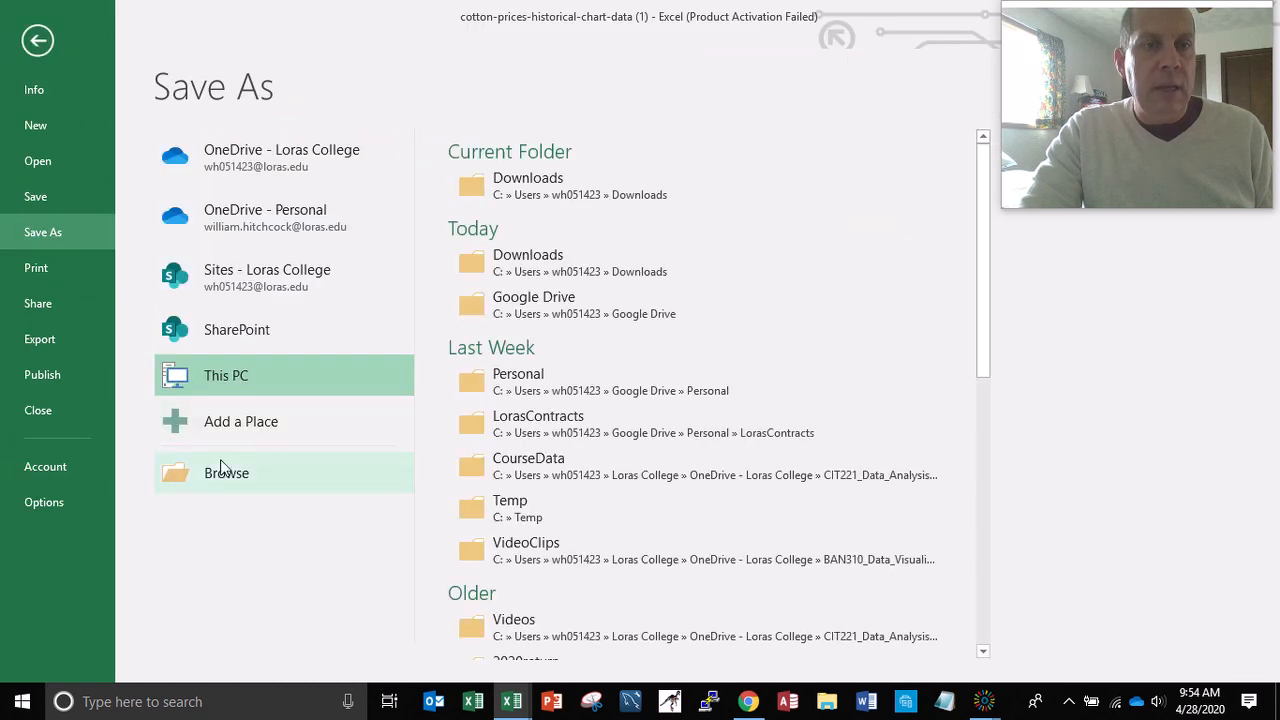
left_click(225, 478)
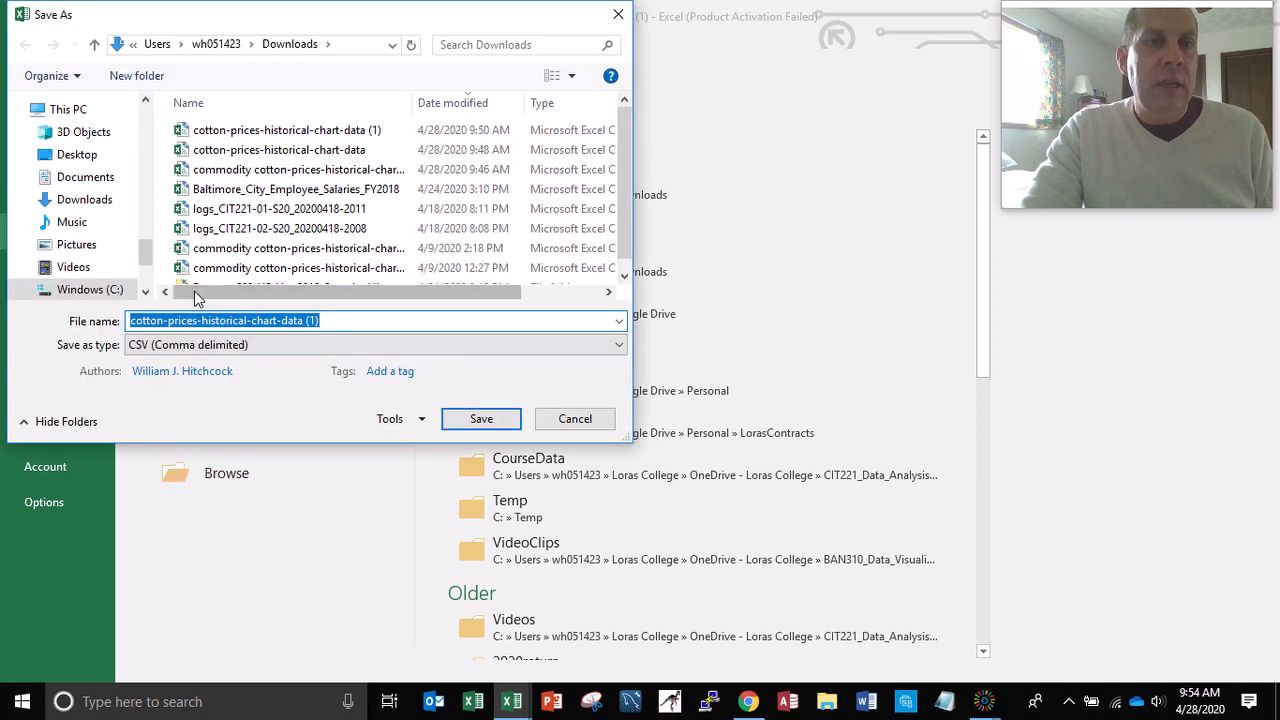
left_click(110, 295)
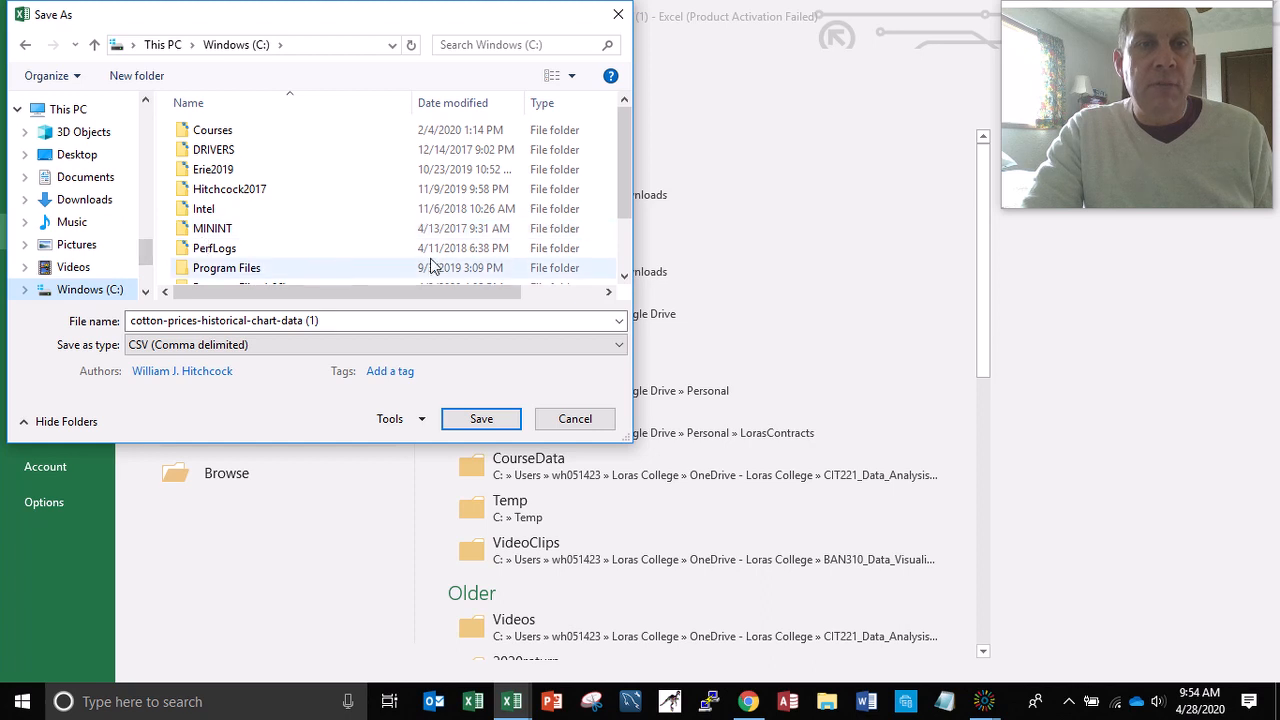
left_click_drag(628, 190, 630, 245)
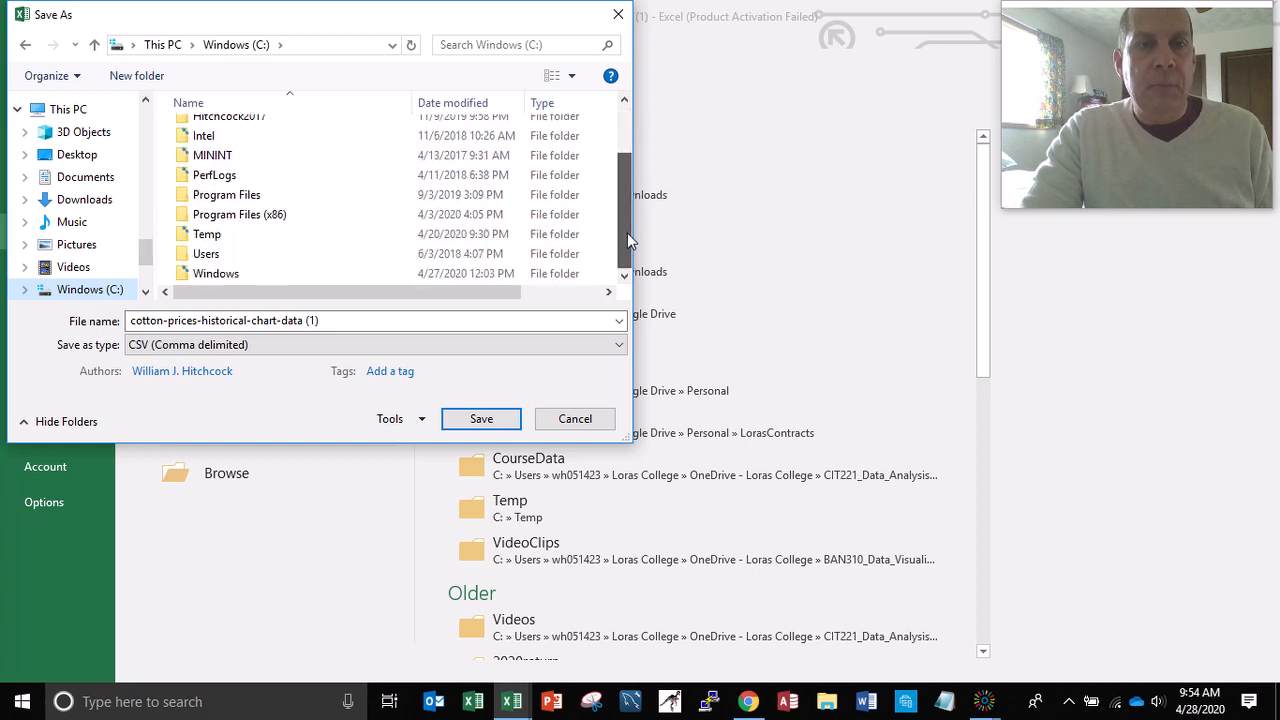
left_click(221, 237)
double_click(221, 237)
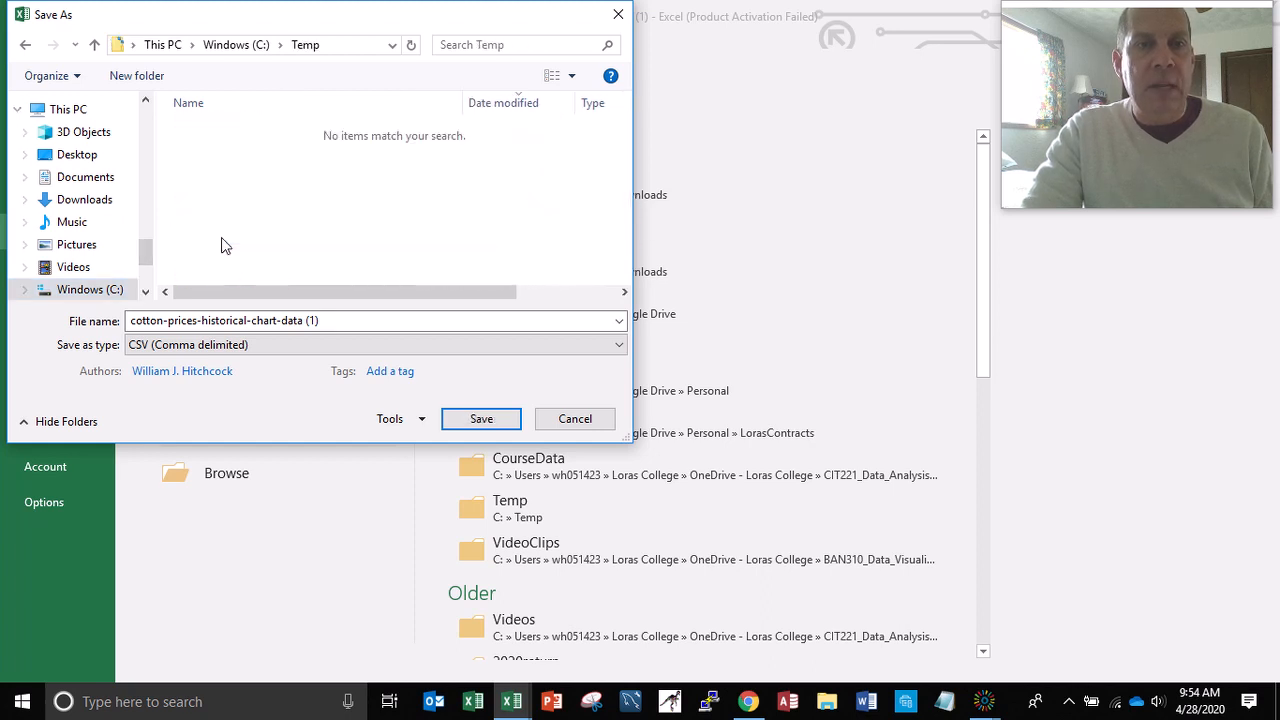
- Name the file Cotton Prices, set its type to Excel Workbook and save it
left_click(257, 322)
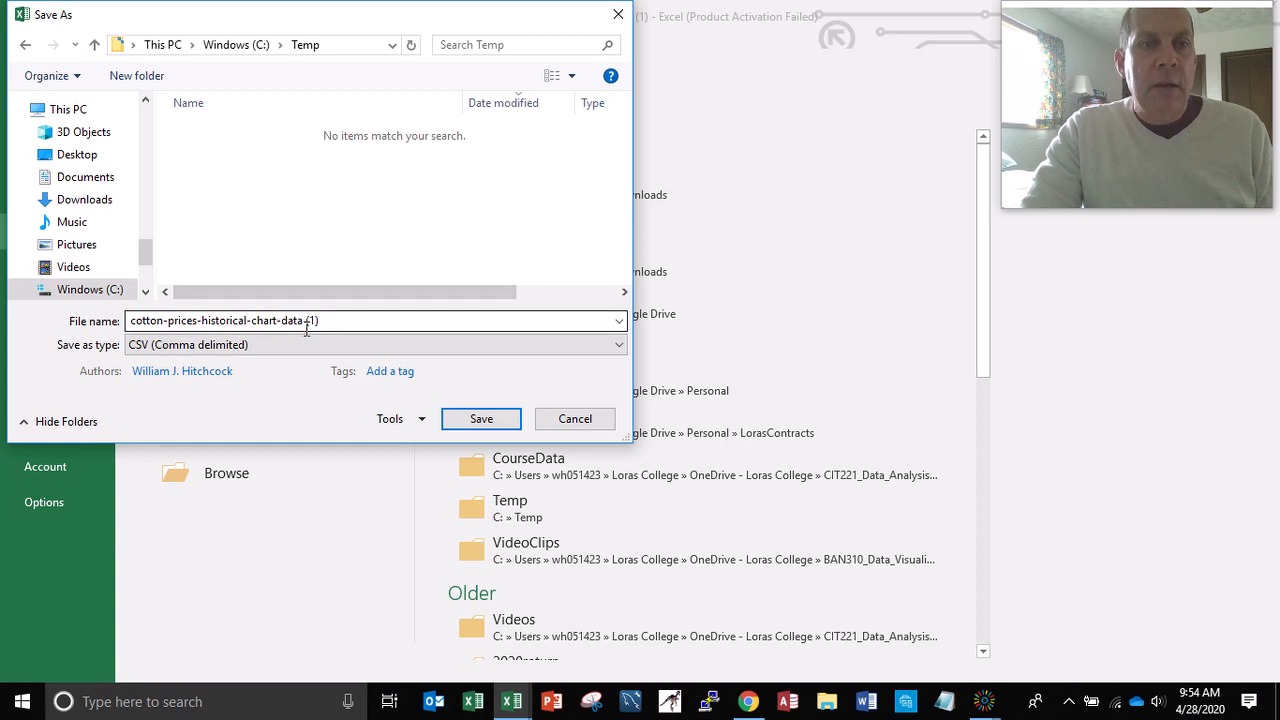
key("ctrl+a")
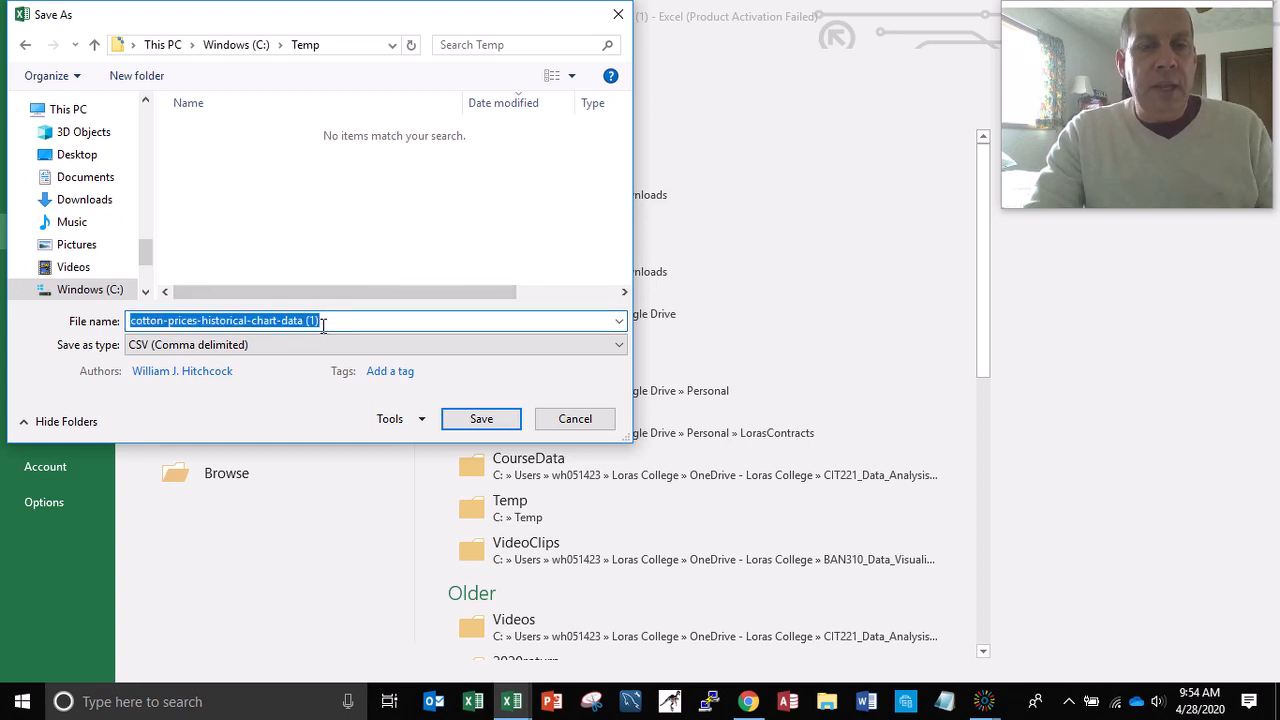
type("Co")
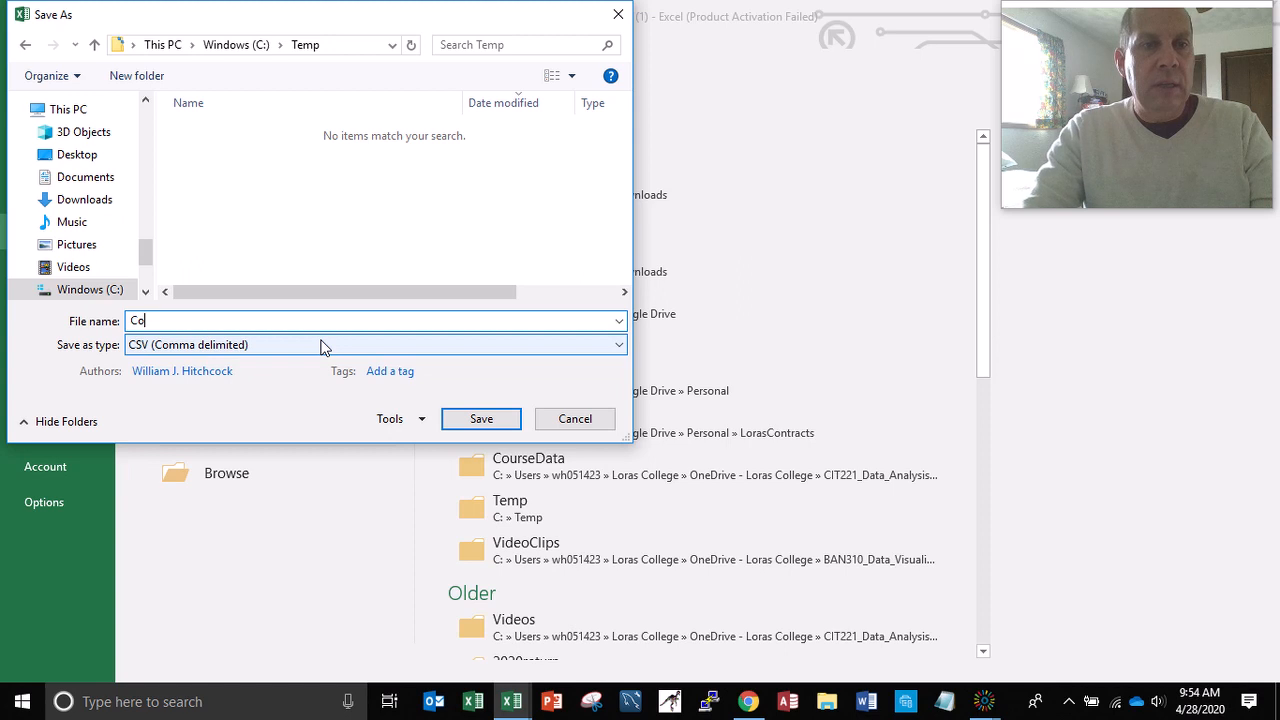
type("tton Prices")
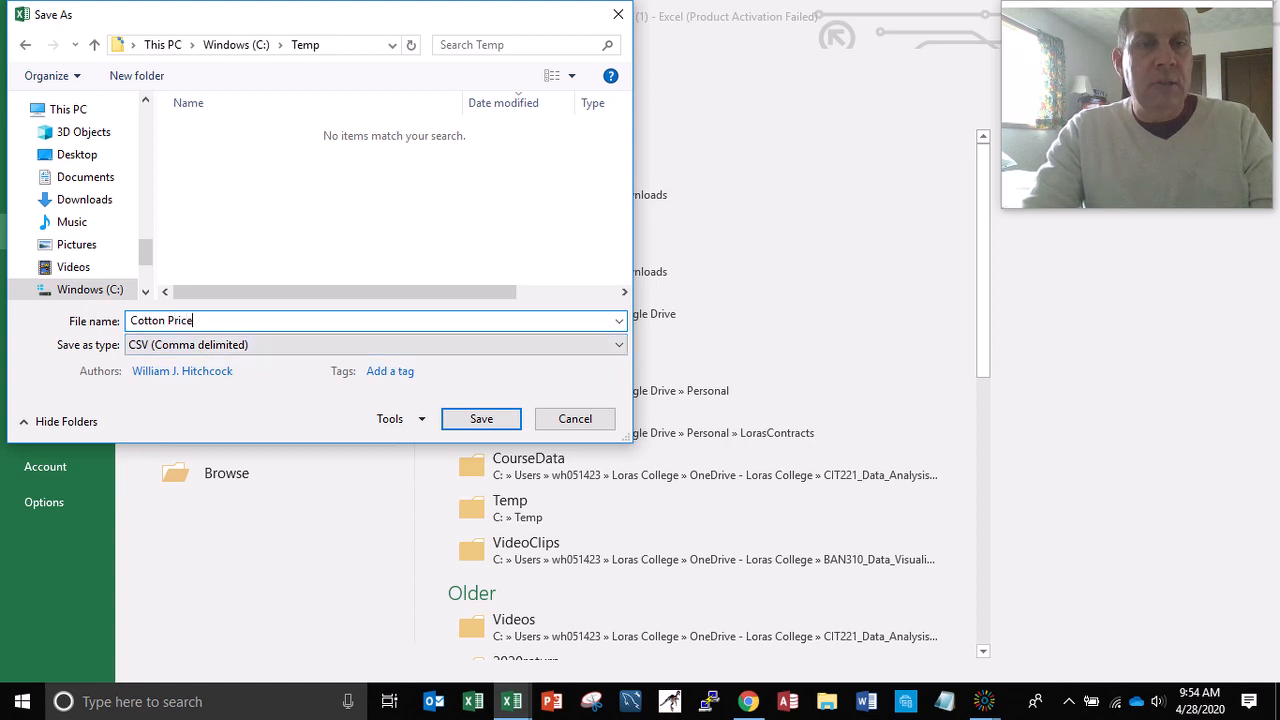
left_click(286, 349)
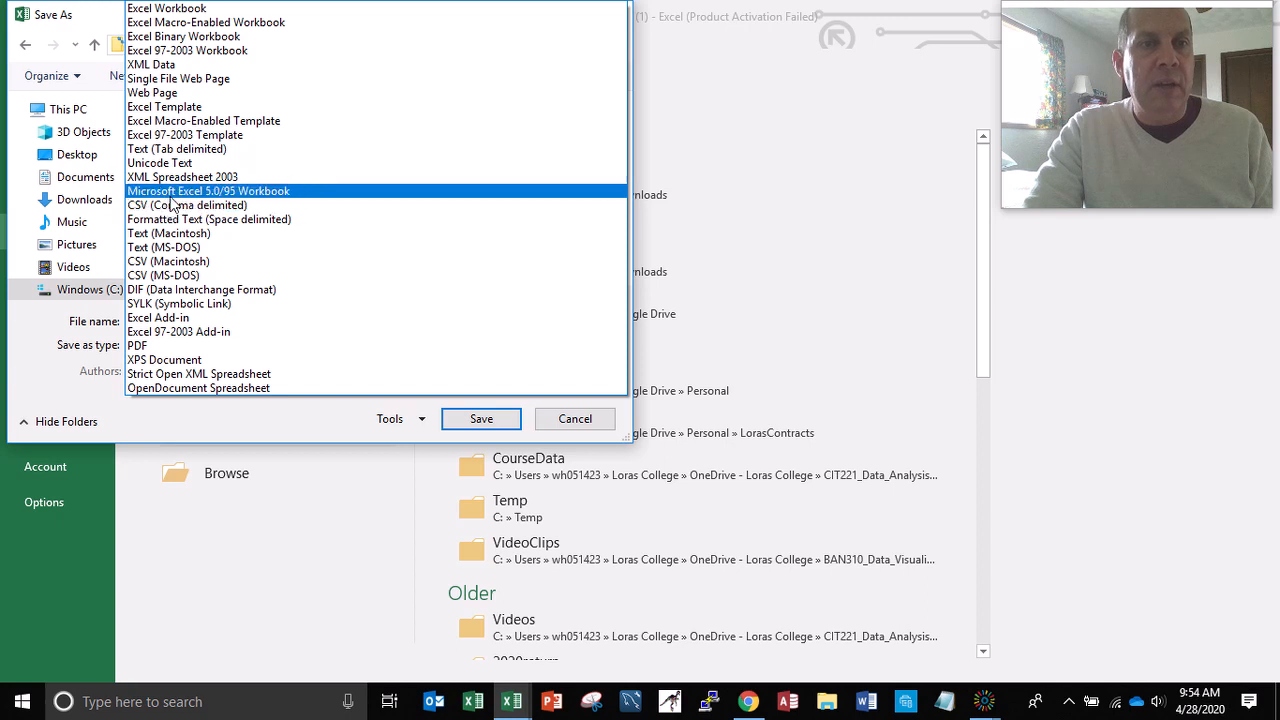
left_click(172, 10)
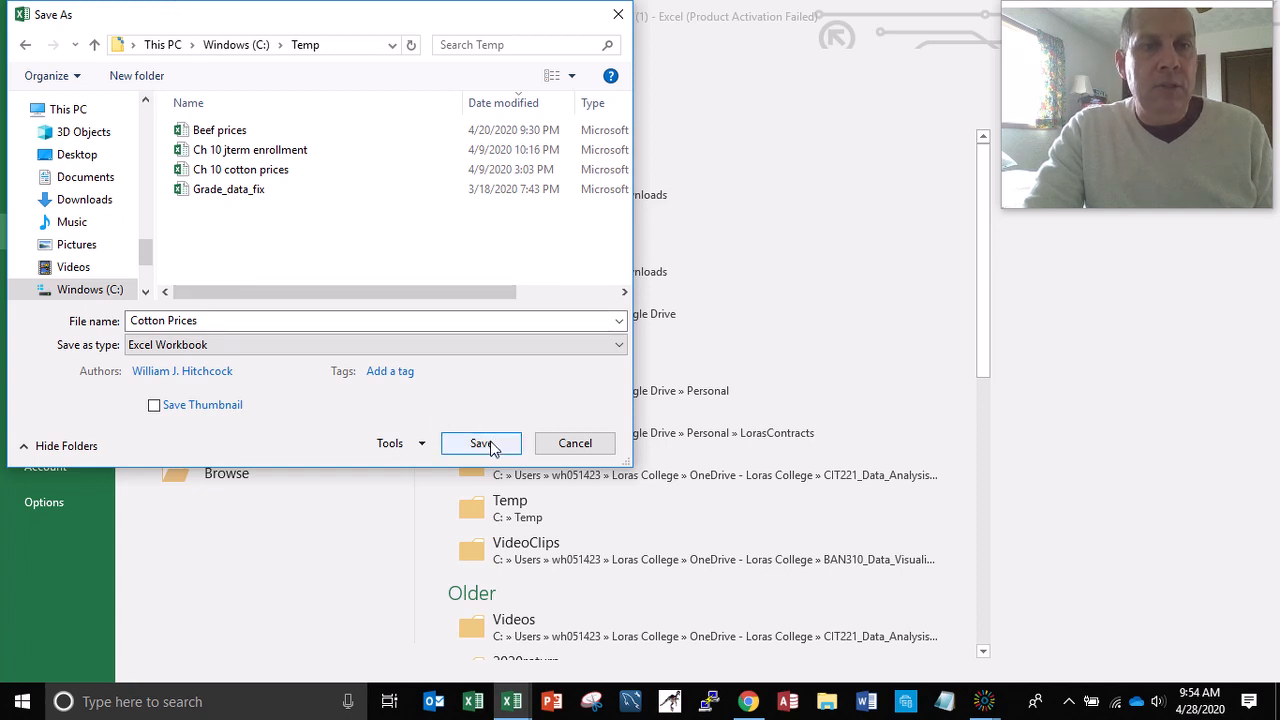
left_click(489, 446)
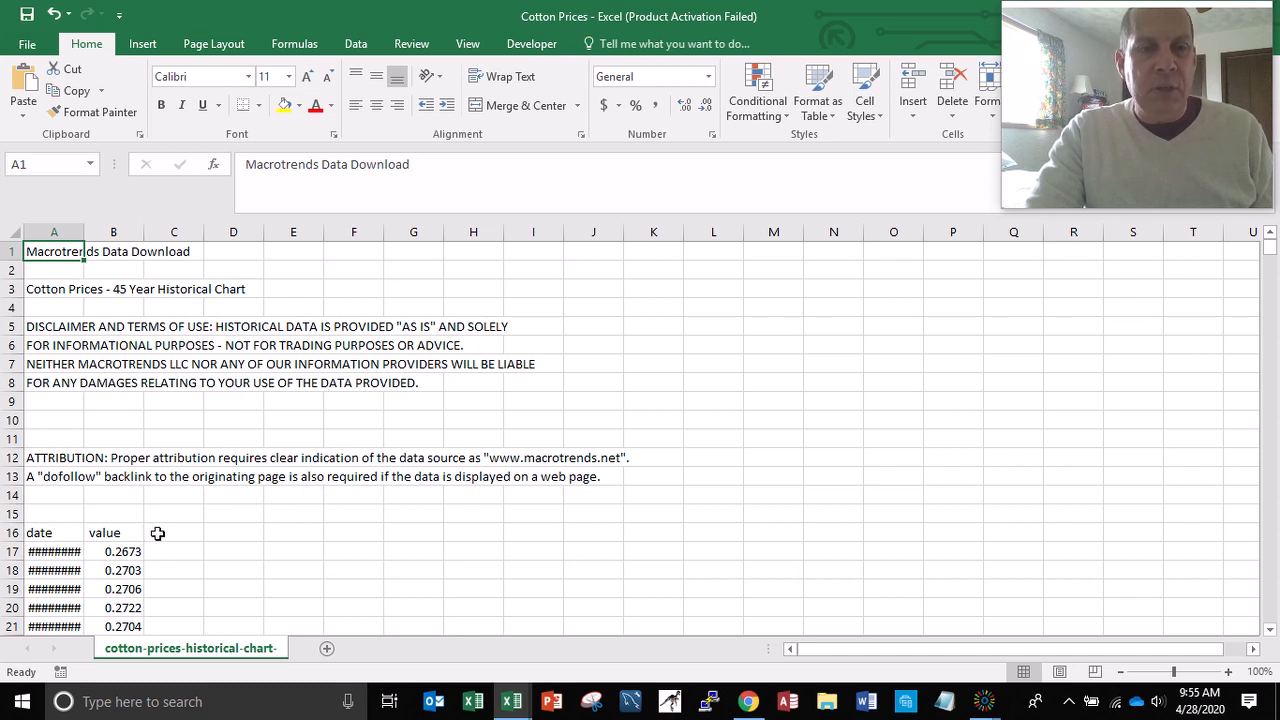
- Rename the worksheet to Cotton data
right_click(151, 650)
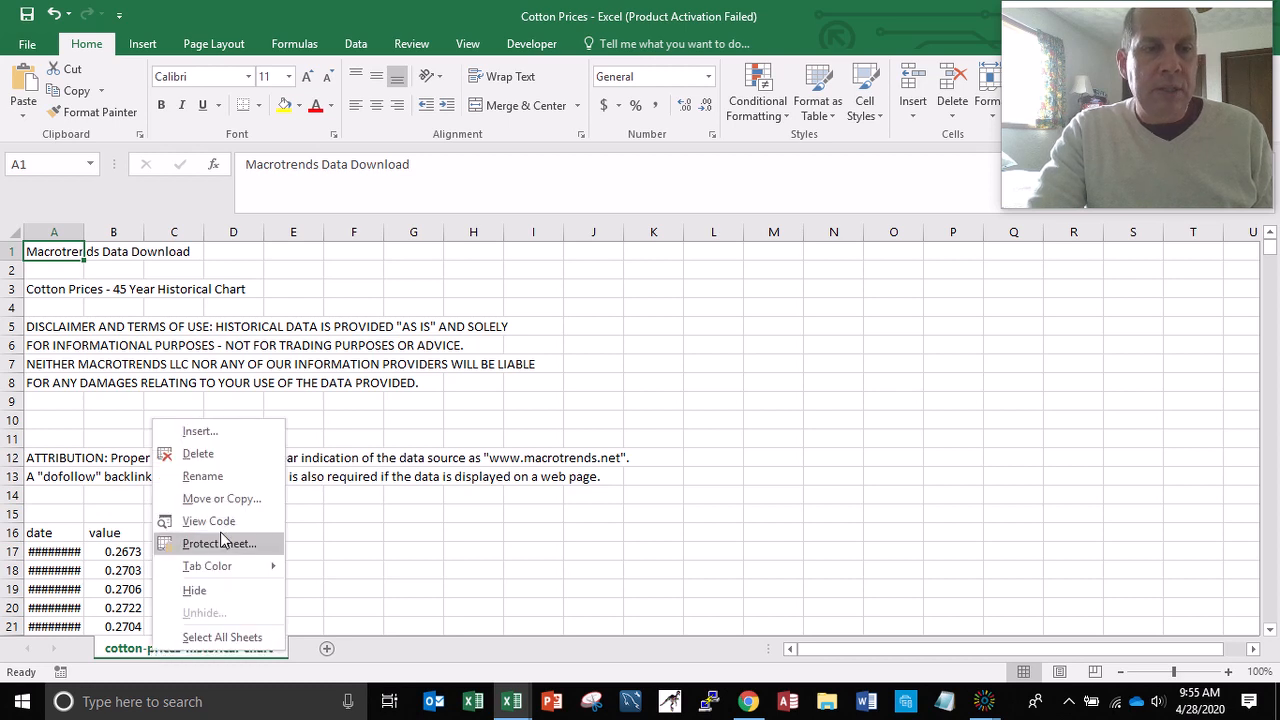
left_click(205, 477)
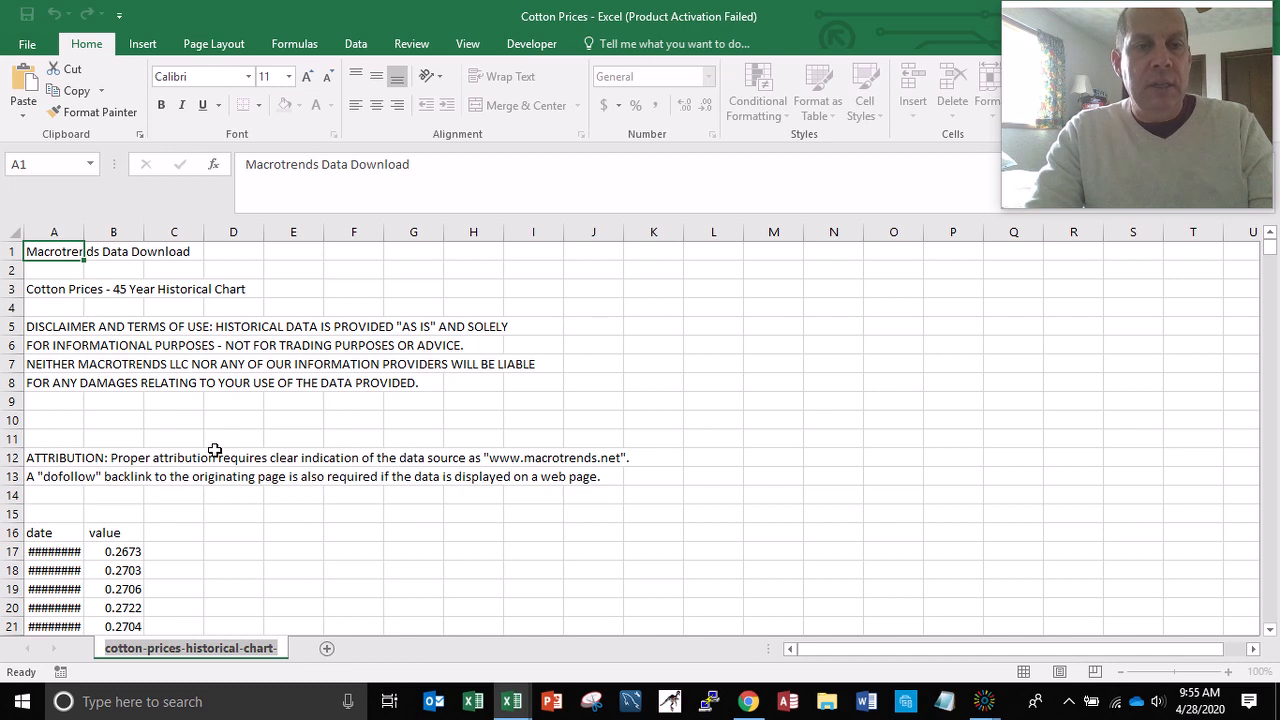
type("Cot")
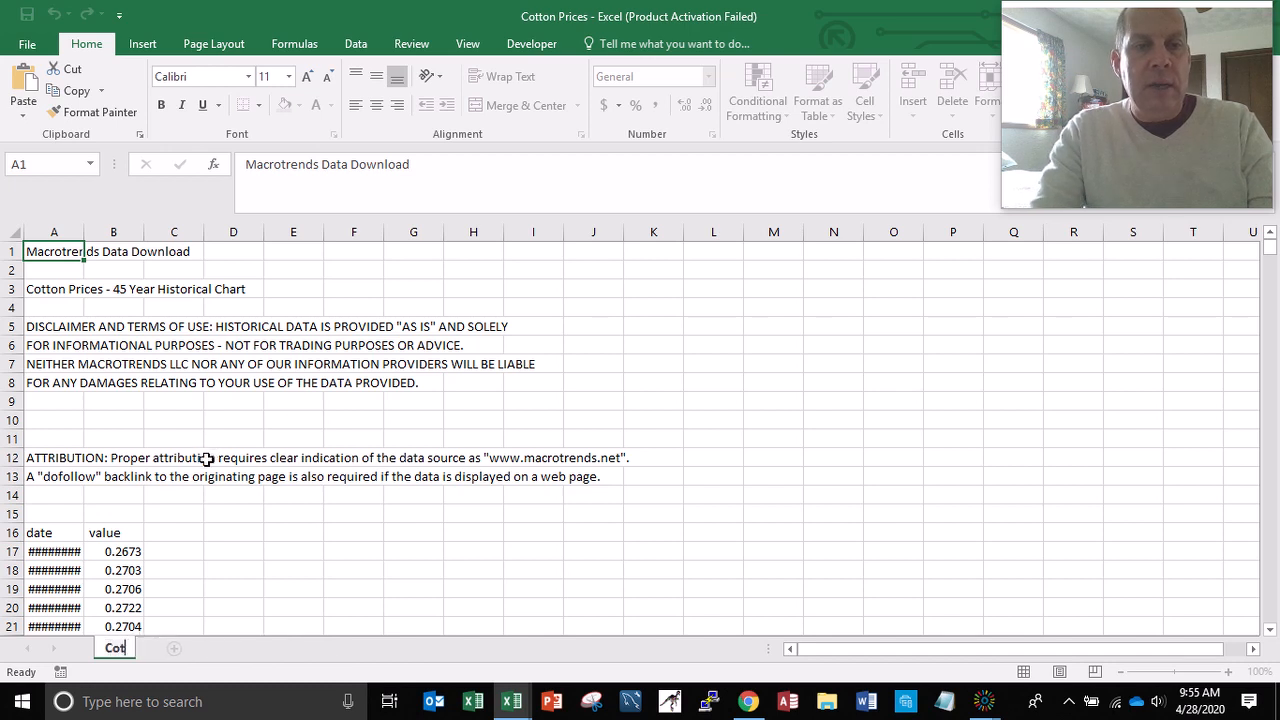
type("ton data")
key("Return")
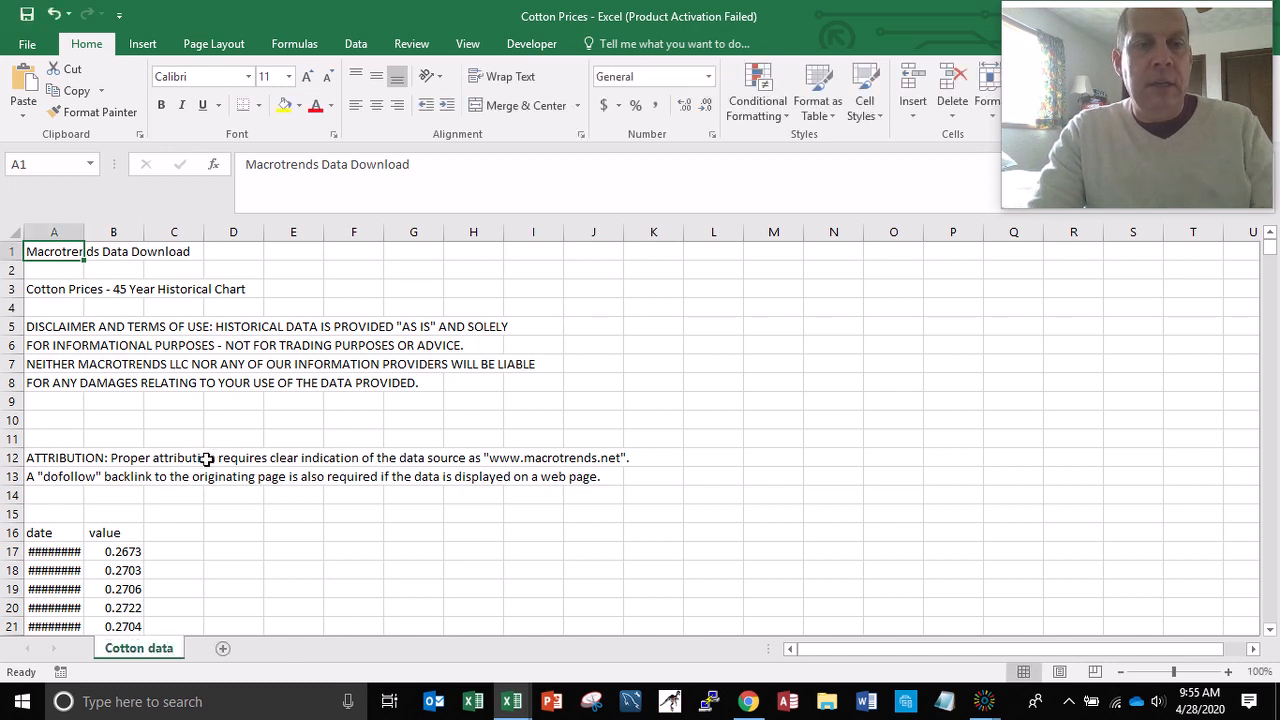
- Create a copy of the Cotton data sheet in the same workbook, placed before the original
right_click(142, 659)
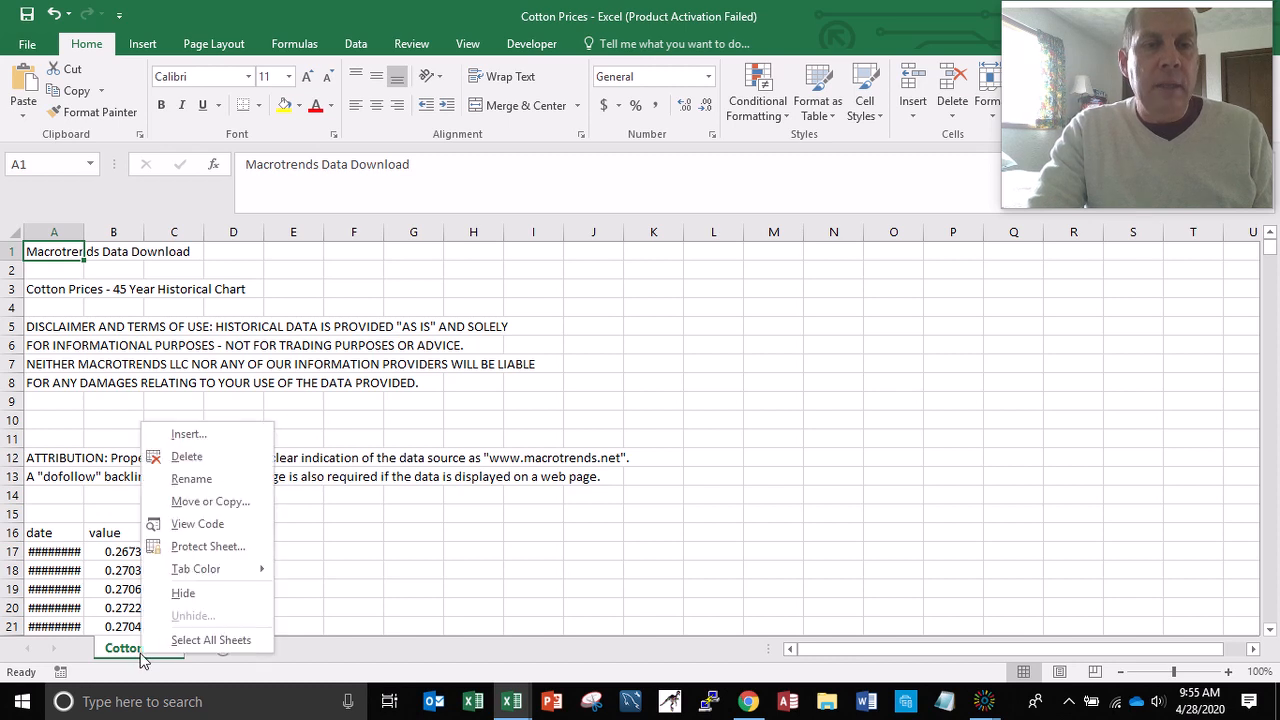
left_click(205, 505)
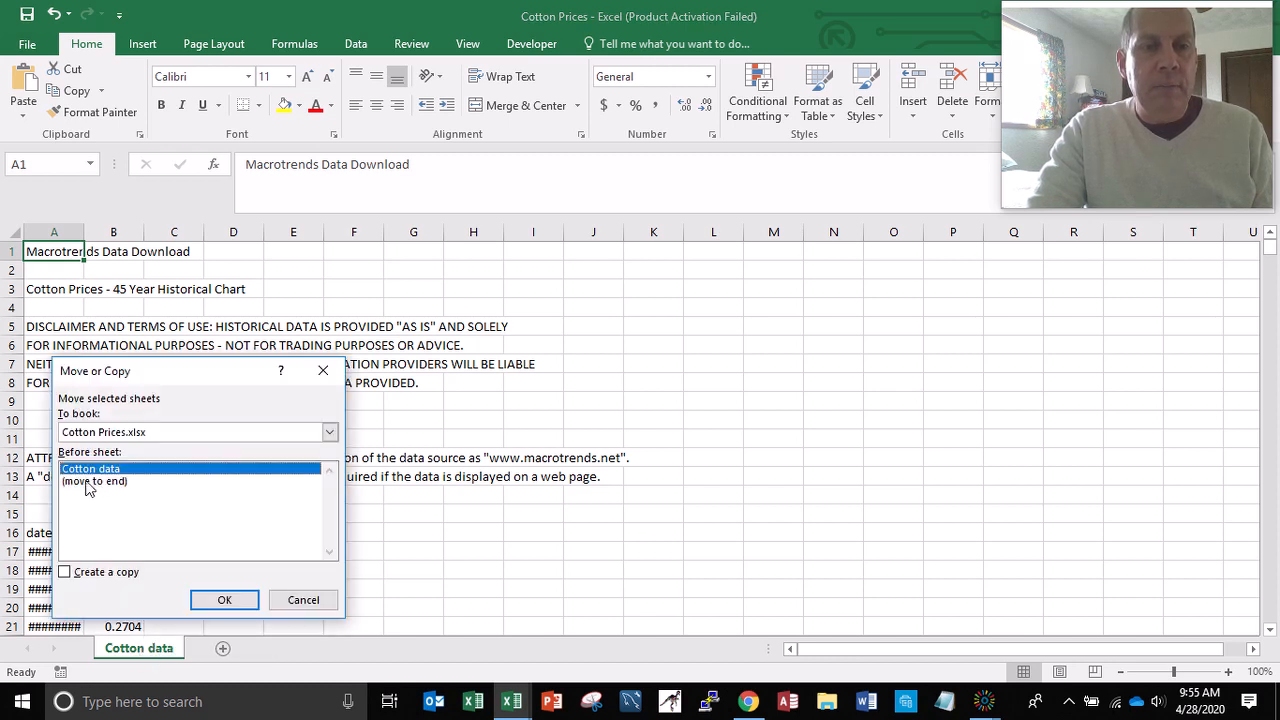
left_click(64, 572)
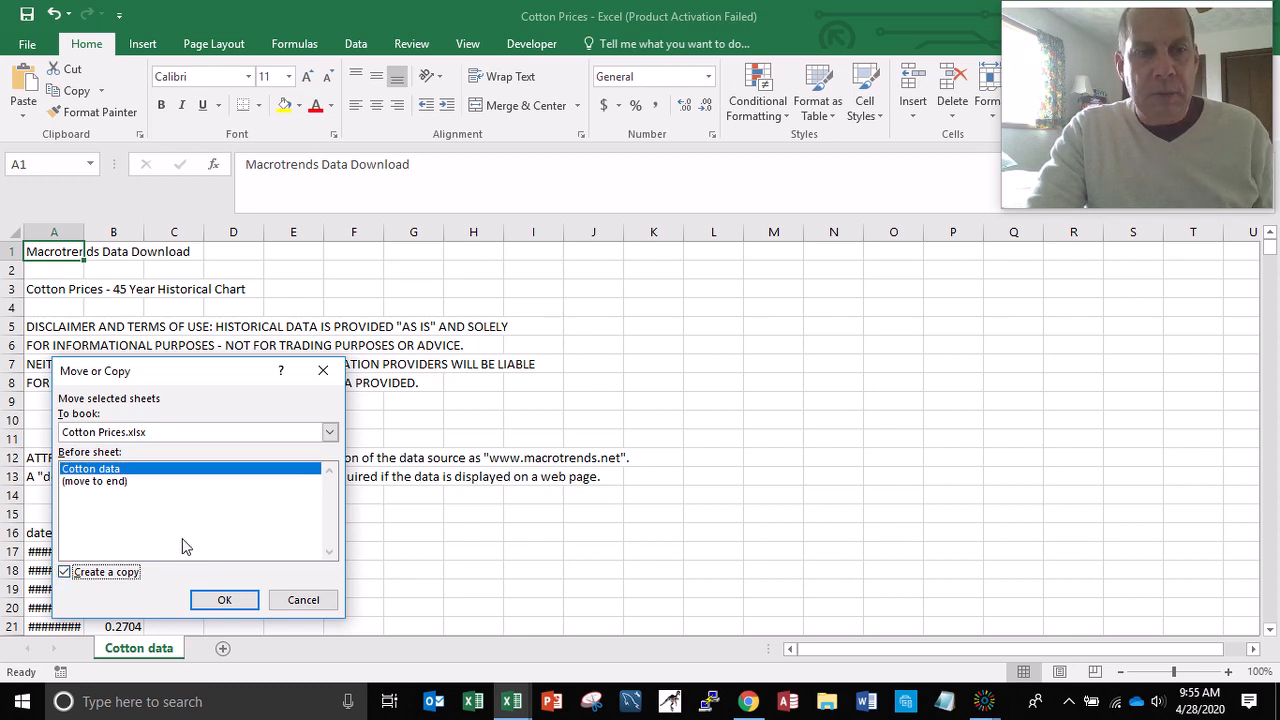
left_click(212, 597)
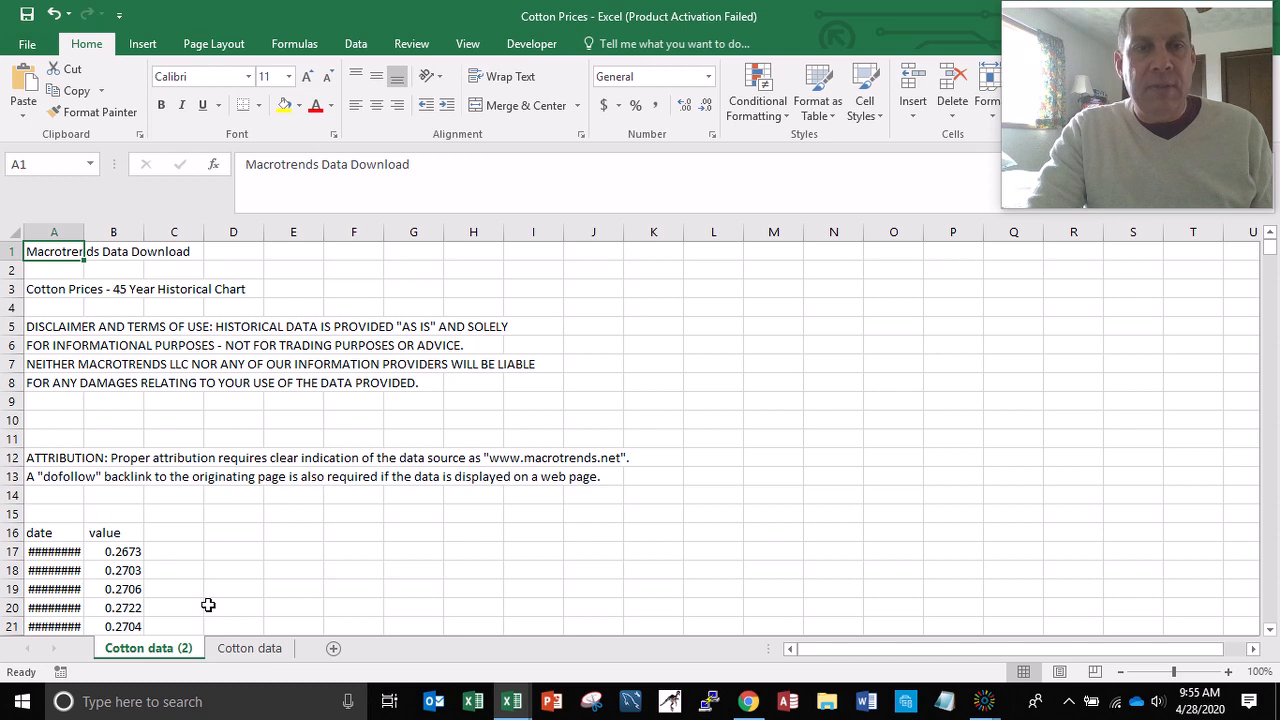
- Rename the copied worksheet Cotton data (2) to Documentation
right_click(154, 648)
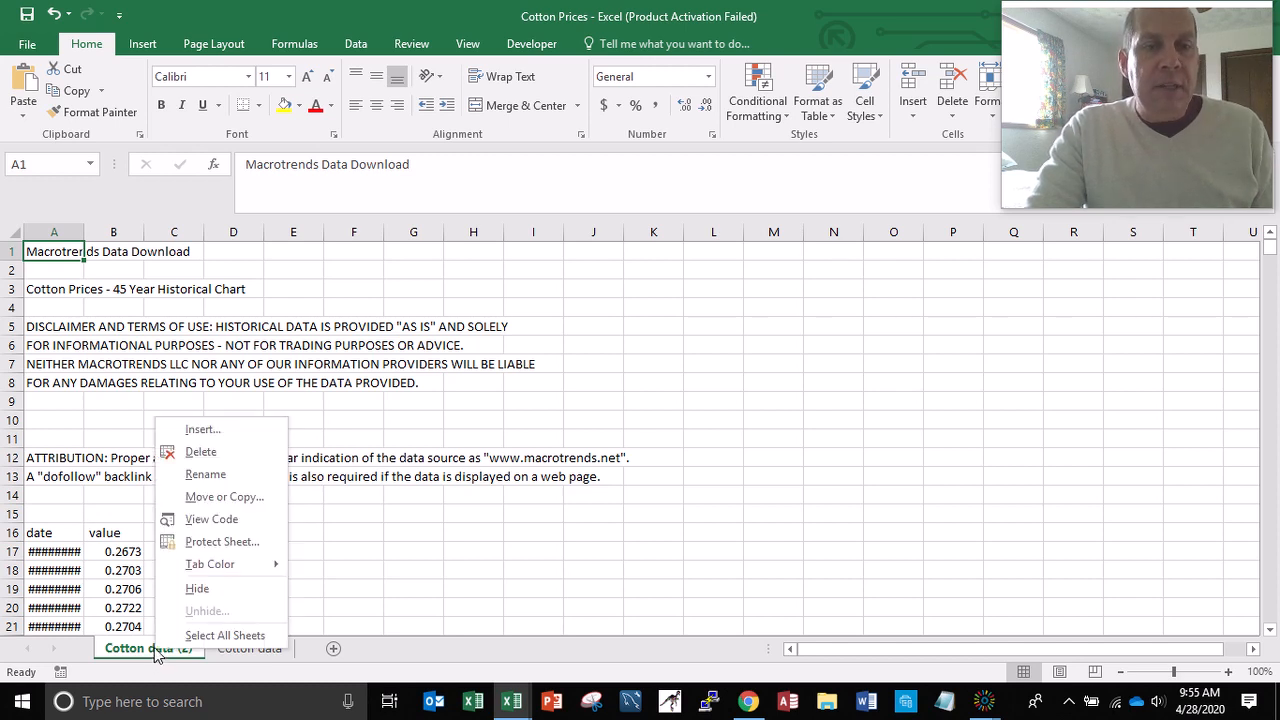
left_click(205, 474)
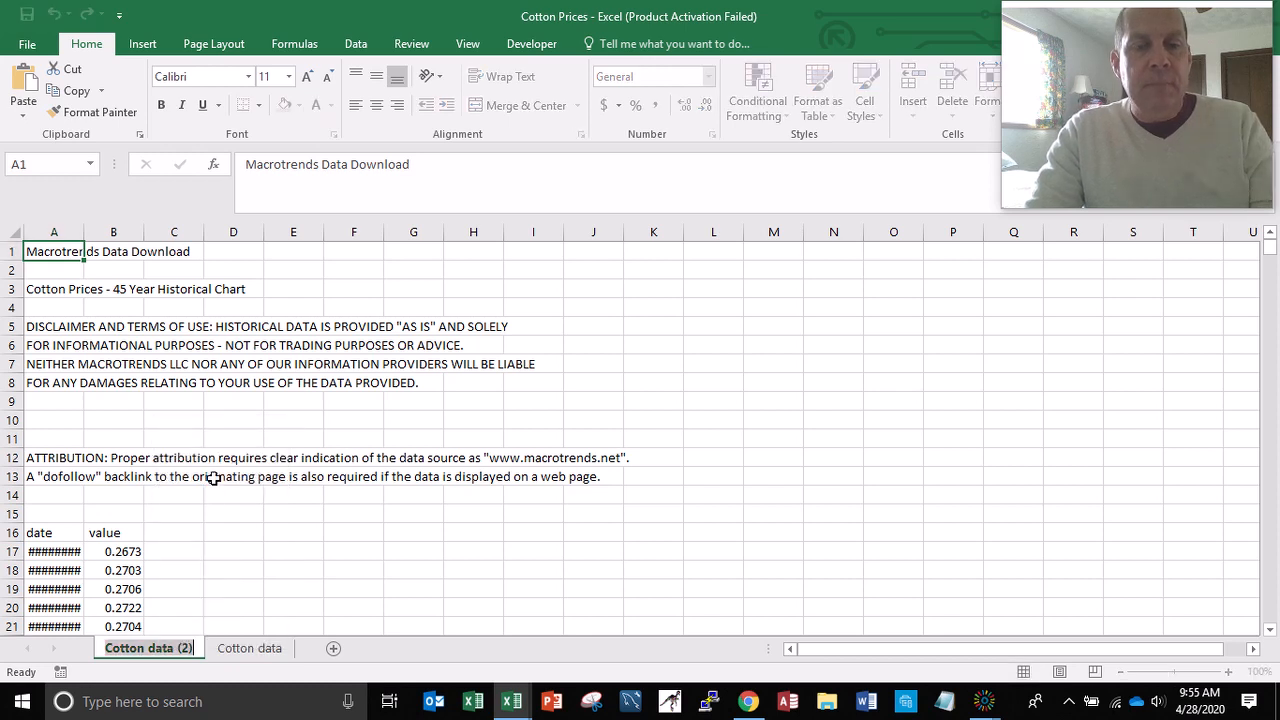
type("Docum")
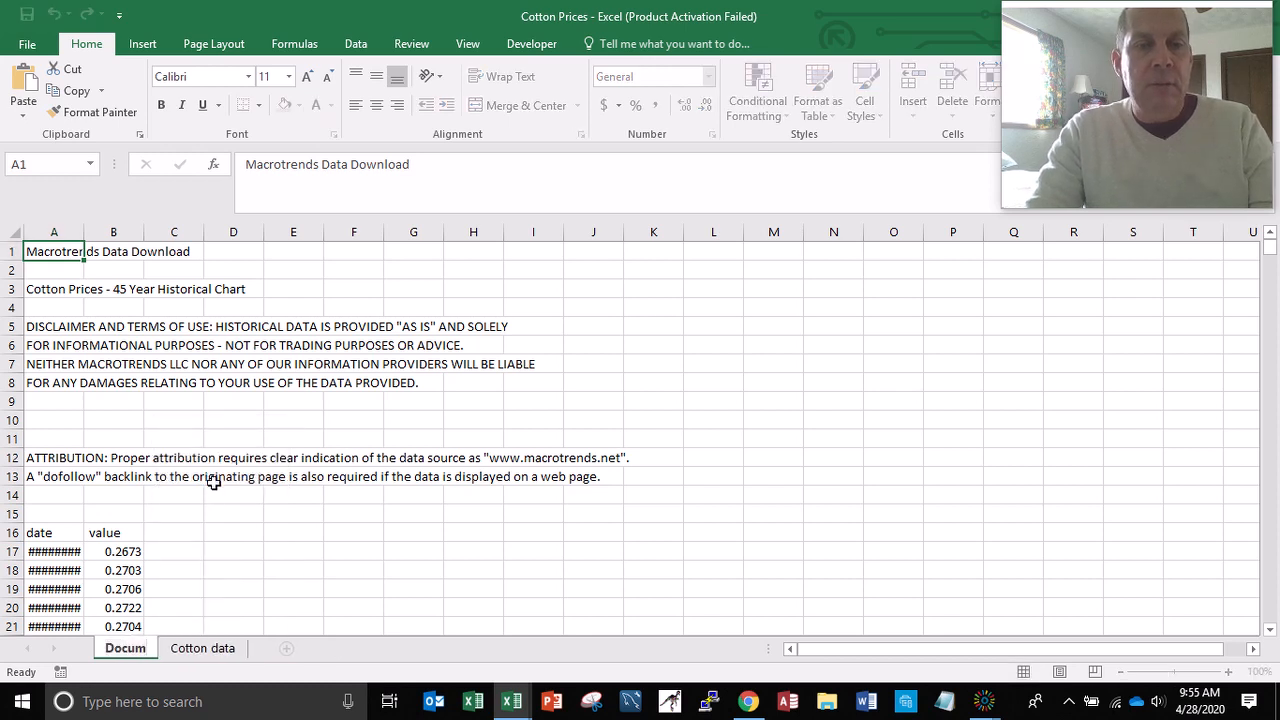
type("entation")
key("Return")
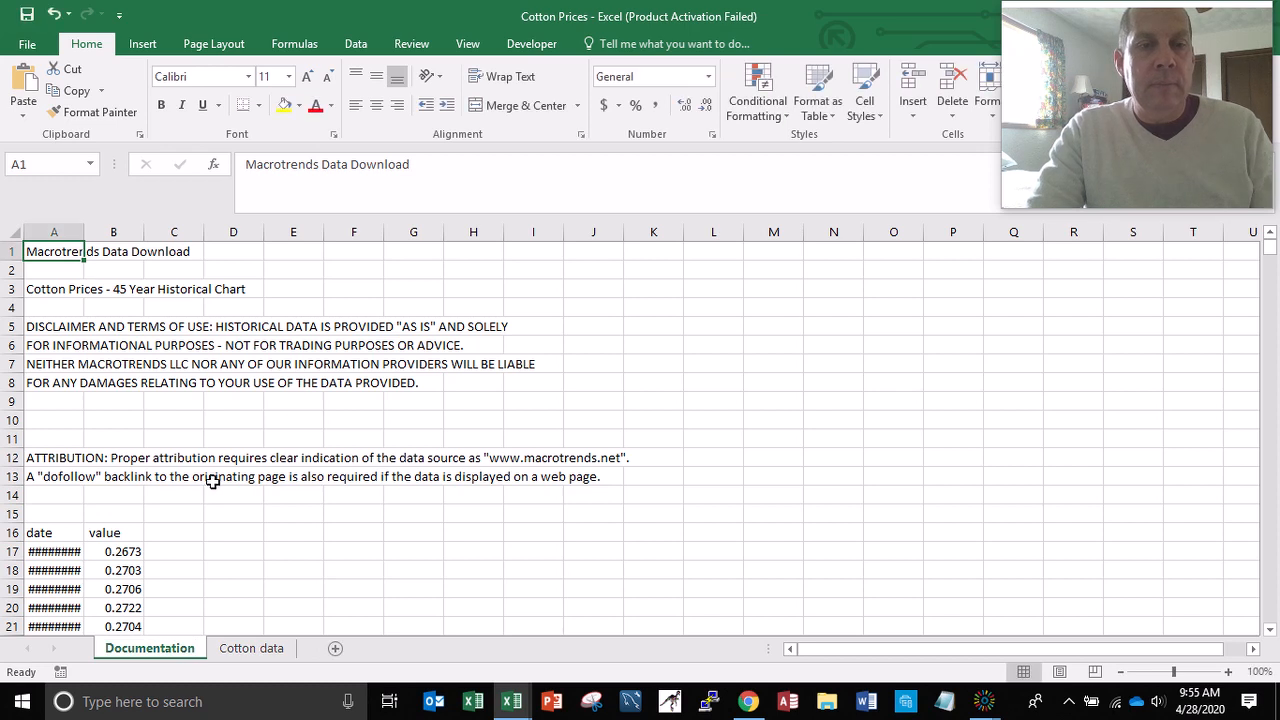
- Delete all rows from row 14 through the end of the data on the Documentation sheet, and save the workbook
left_click(12, 495)
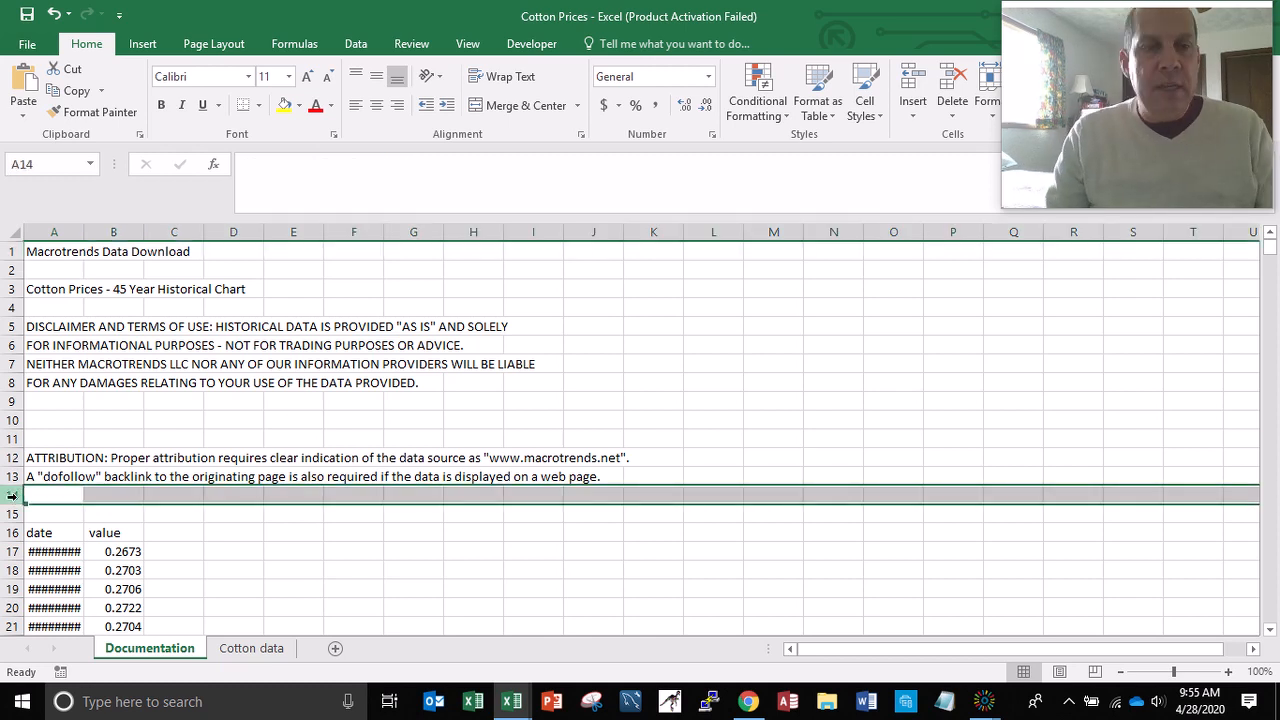
left_click_drag(12, 495, 12, 562)
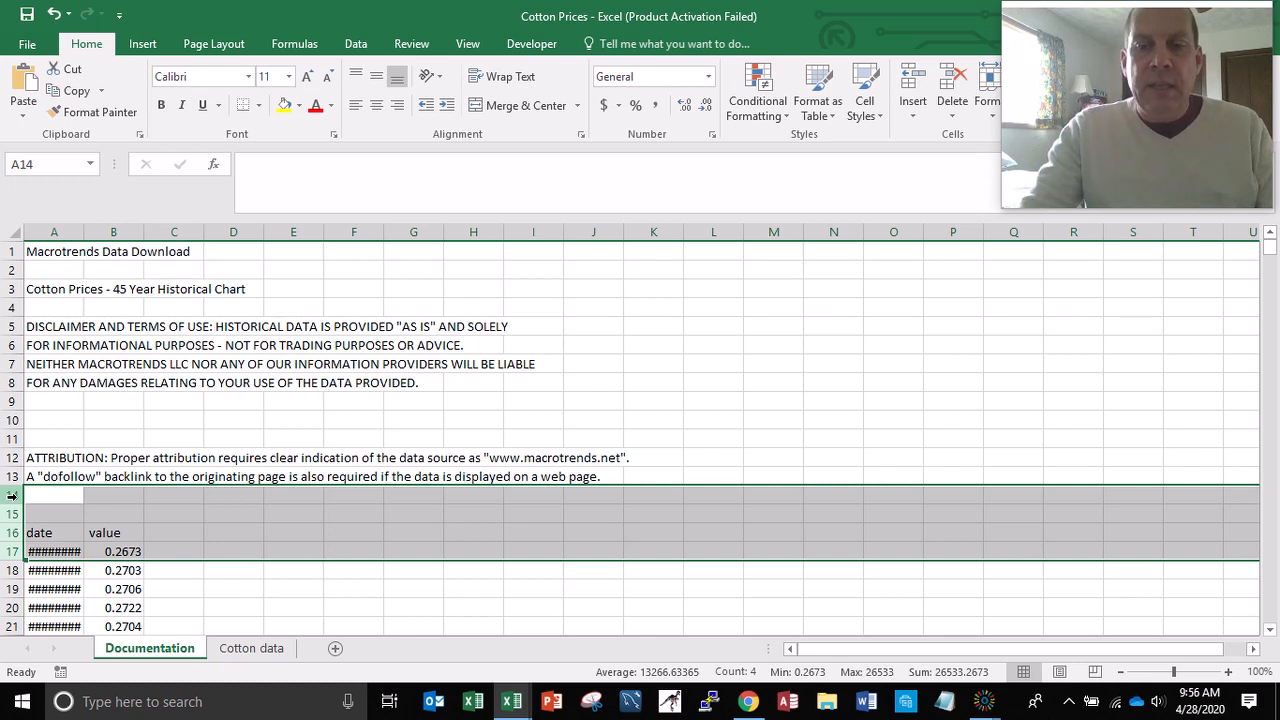
key("End")
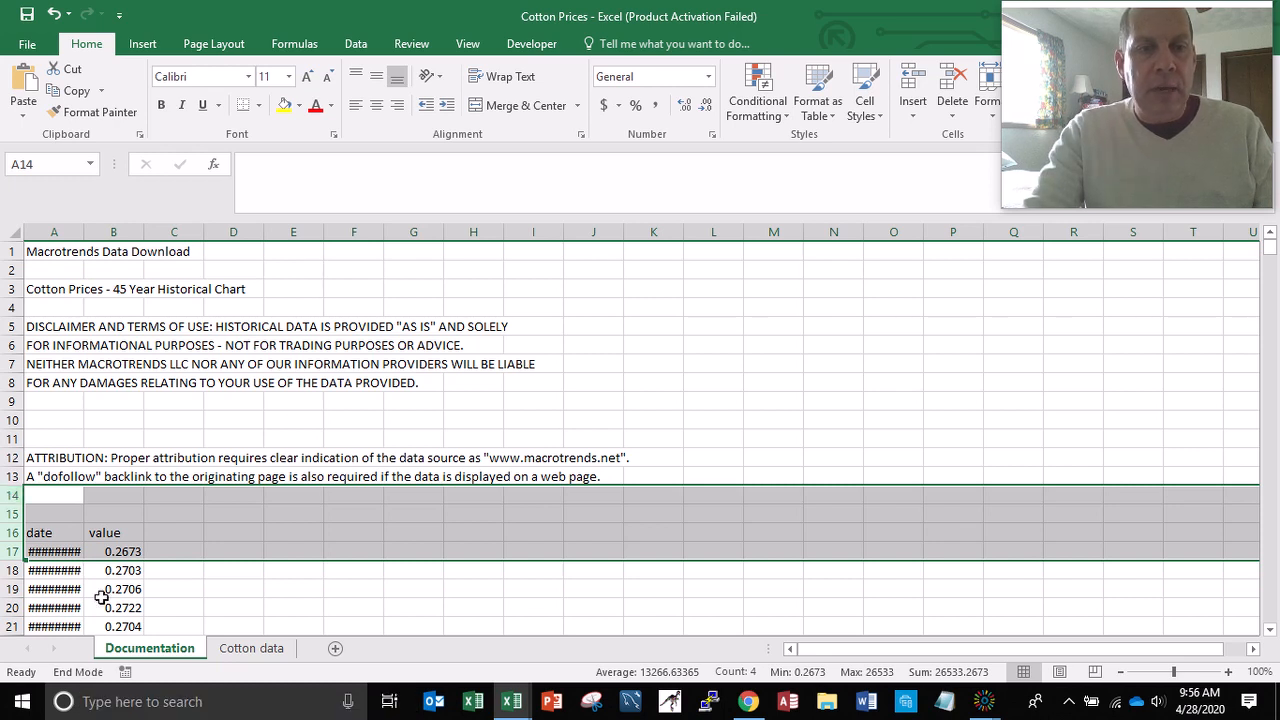
key("shift+Down")
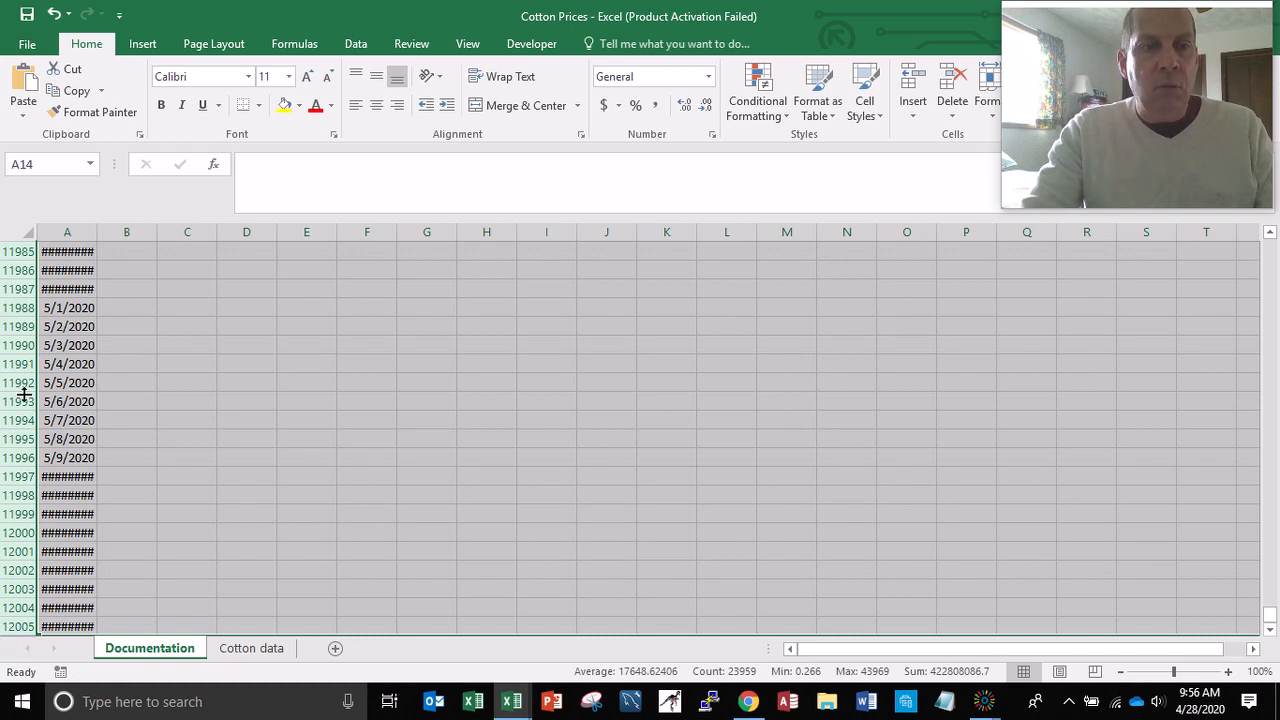
right_click(17, 364)
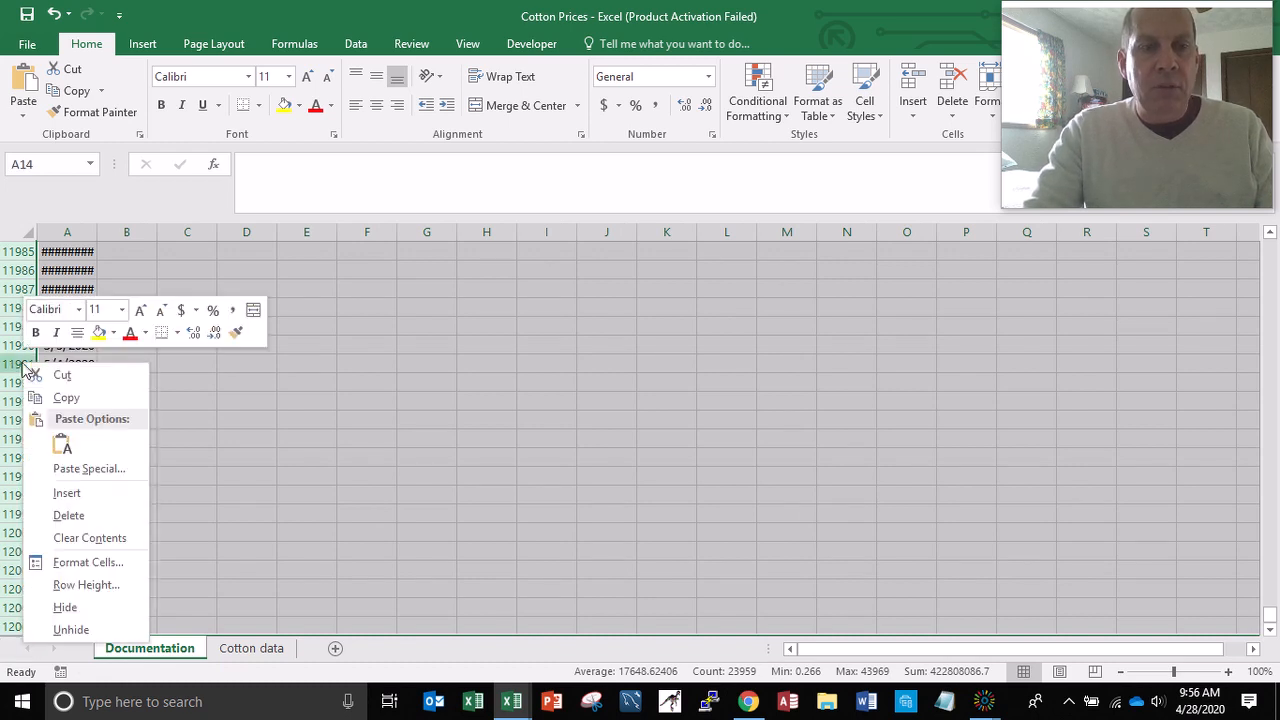
left_click(68, 515)
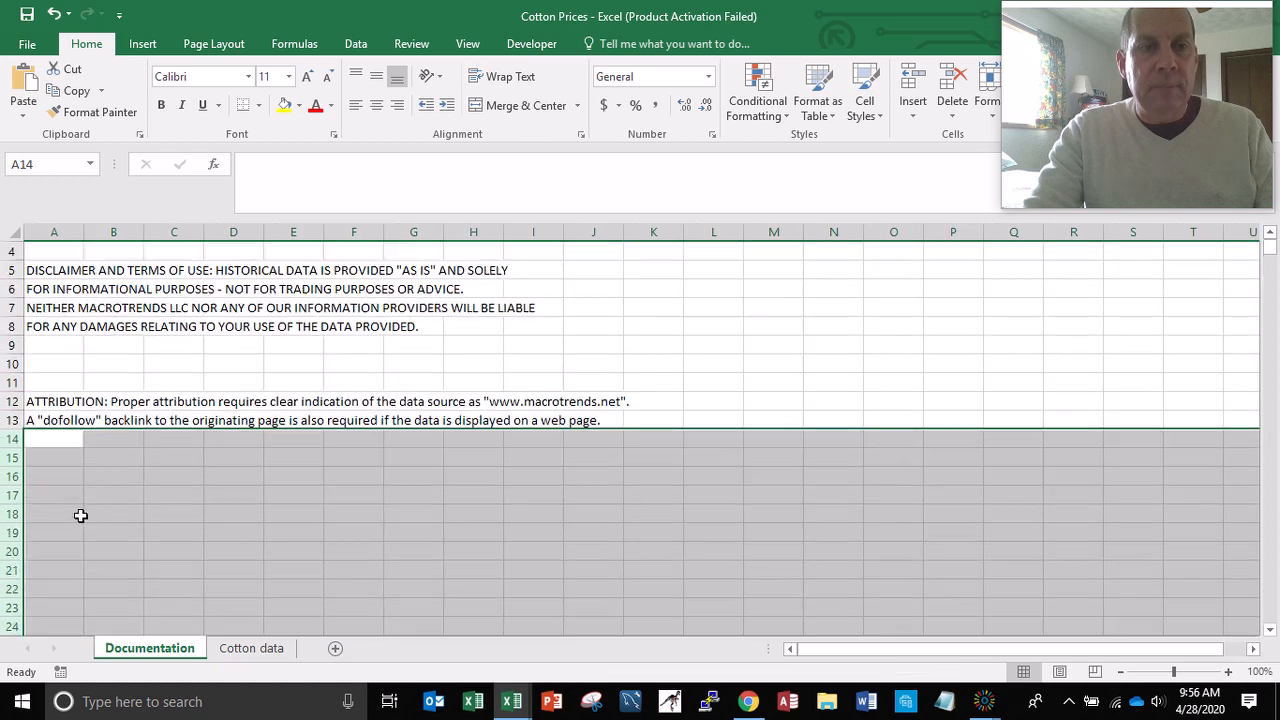
key("ctrl+Home")
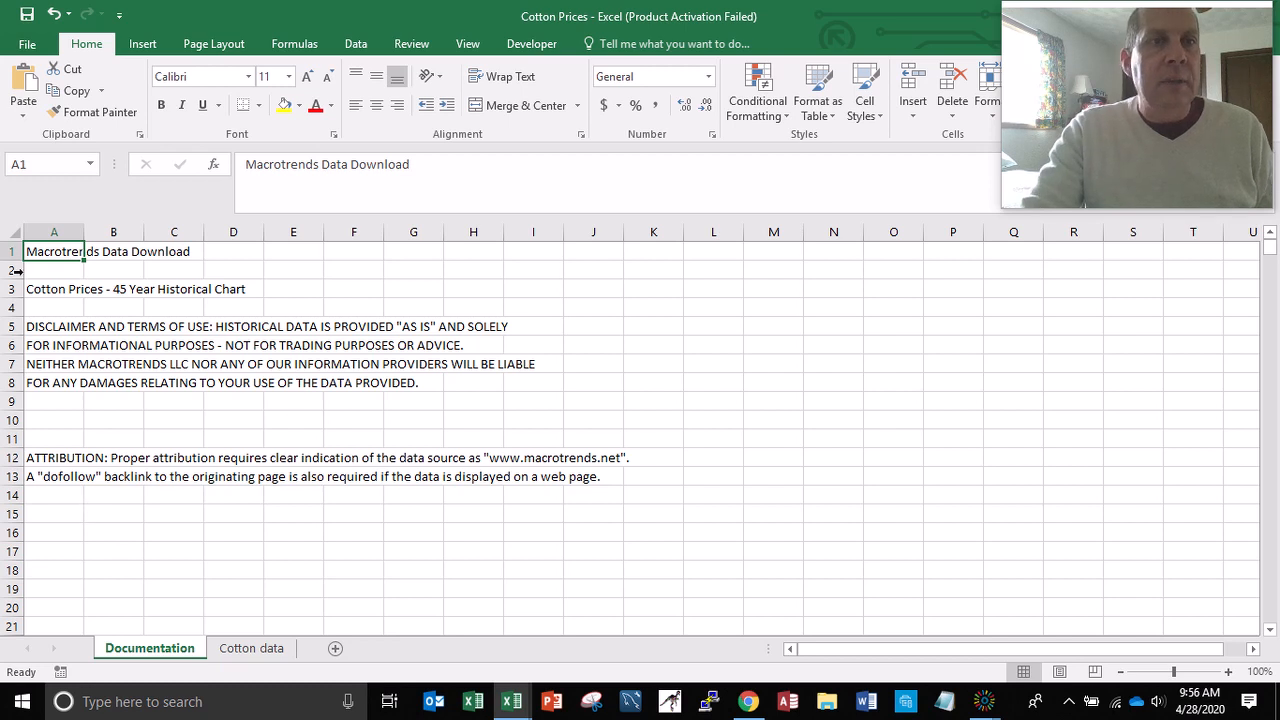
left_click(27, 16)
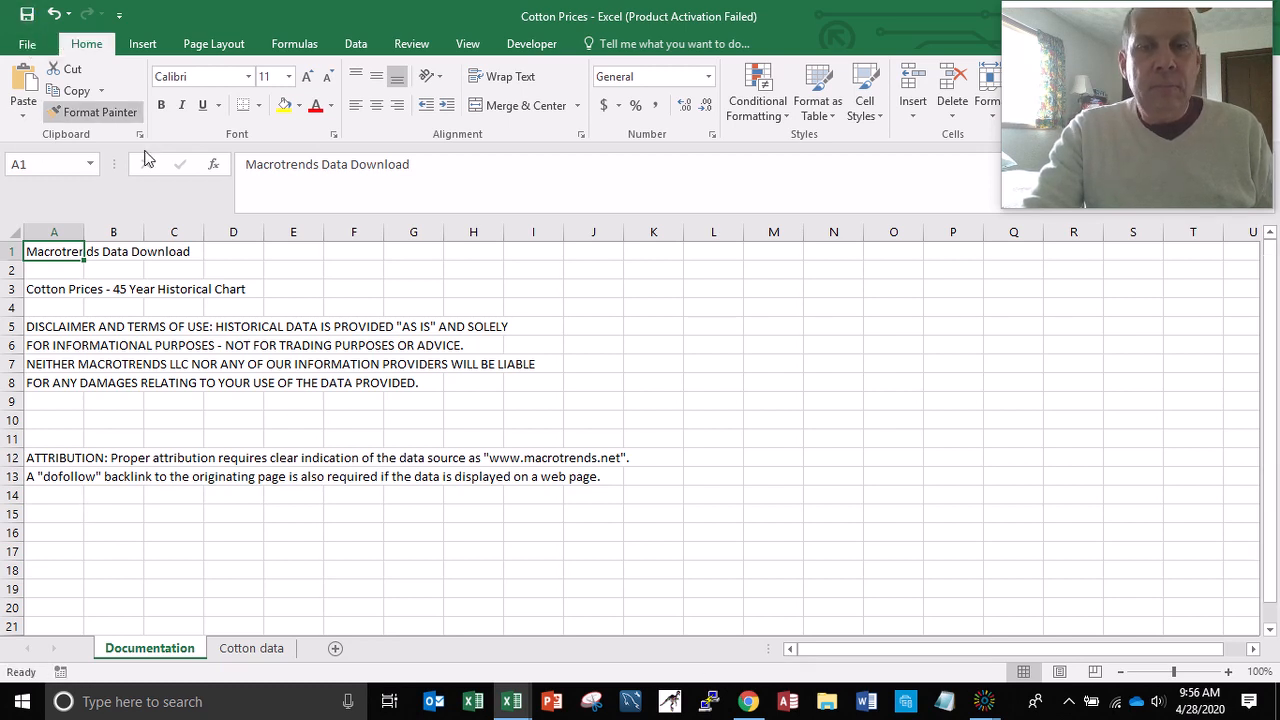
- Switch to Chrome, download the historical data again and copy the HTML code of the Cotton Prices - 45 Year Historical Chart backlink
left_click(748, 701)
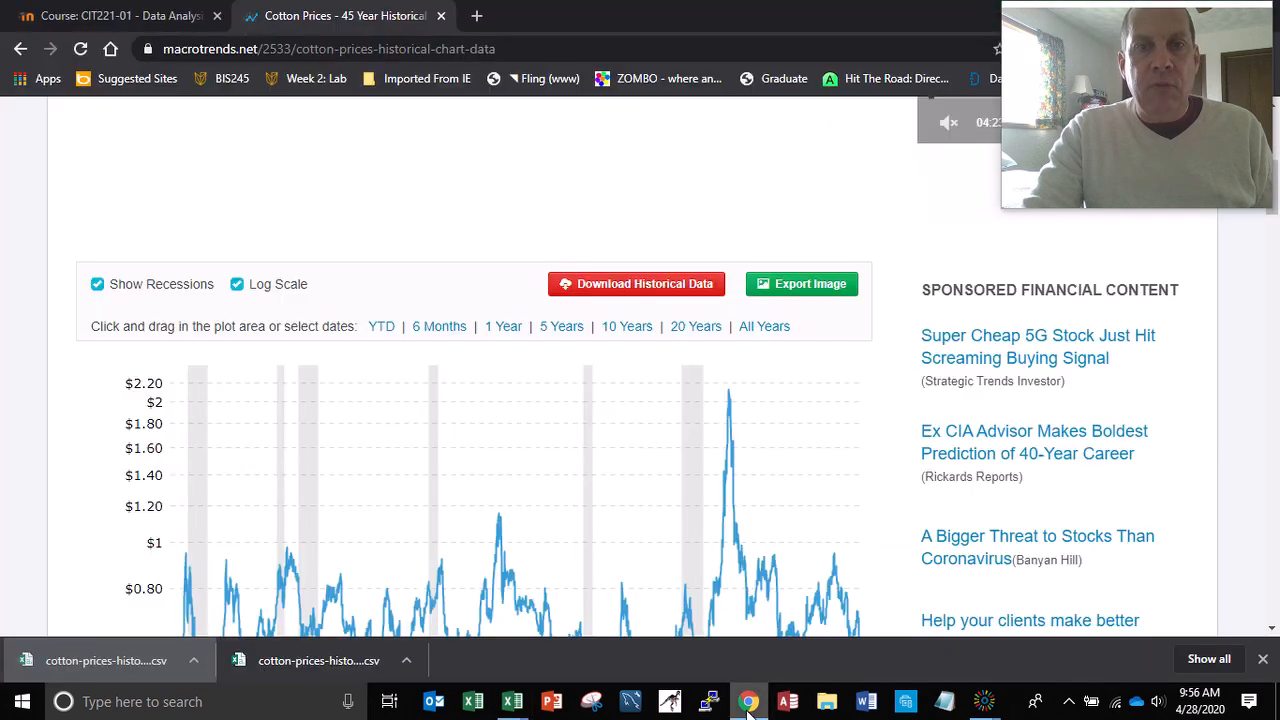
left_click(642, 290)
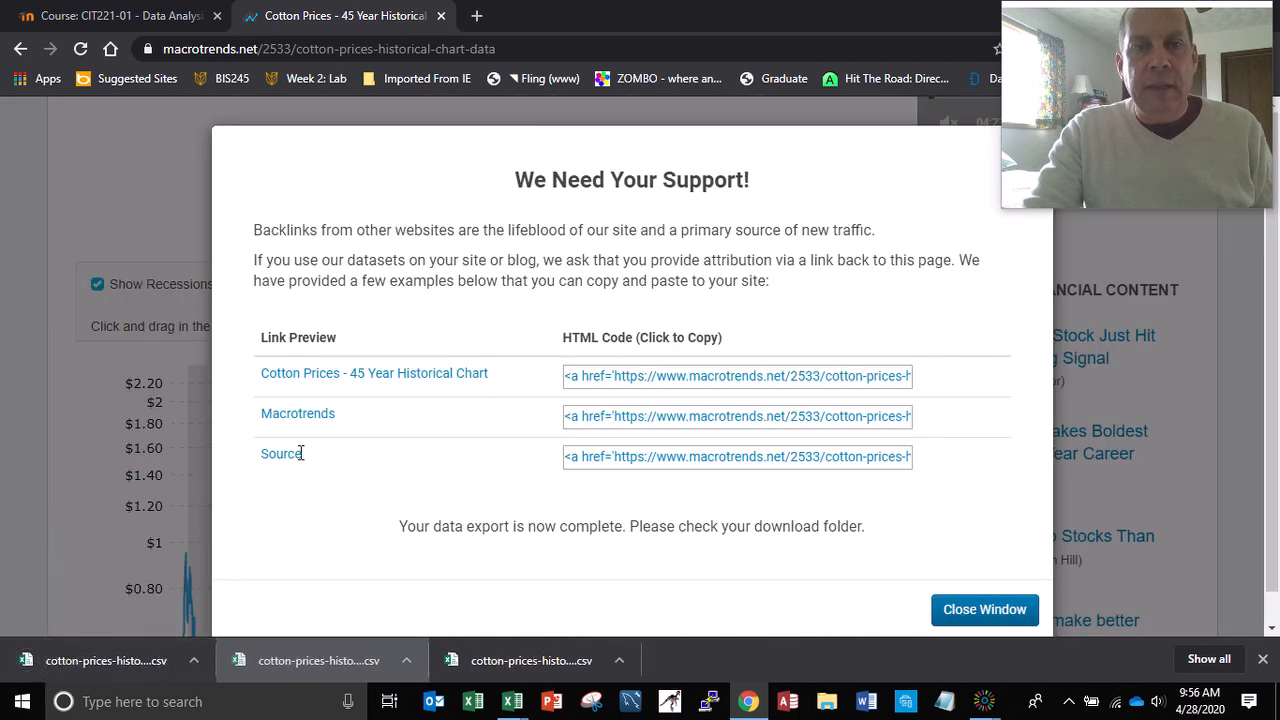
left_click(567, 384)
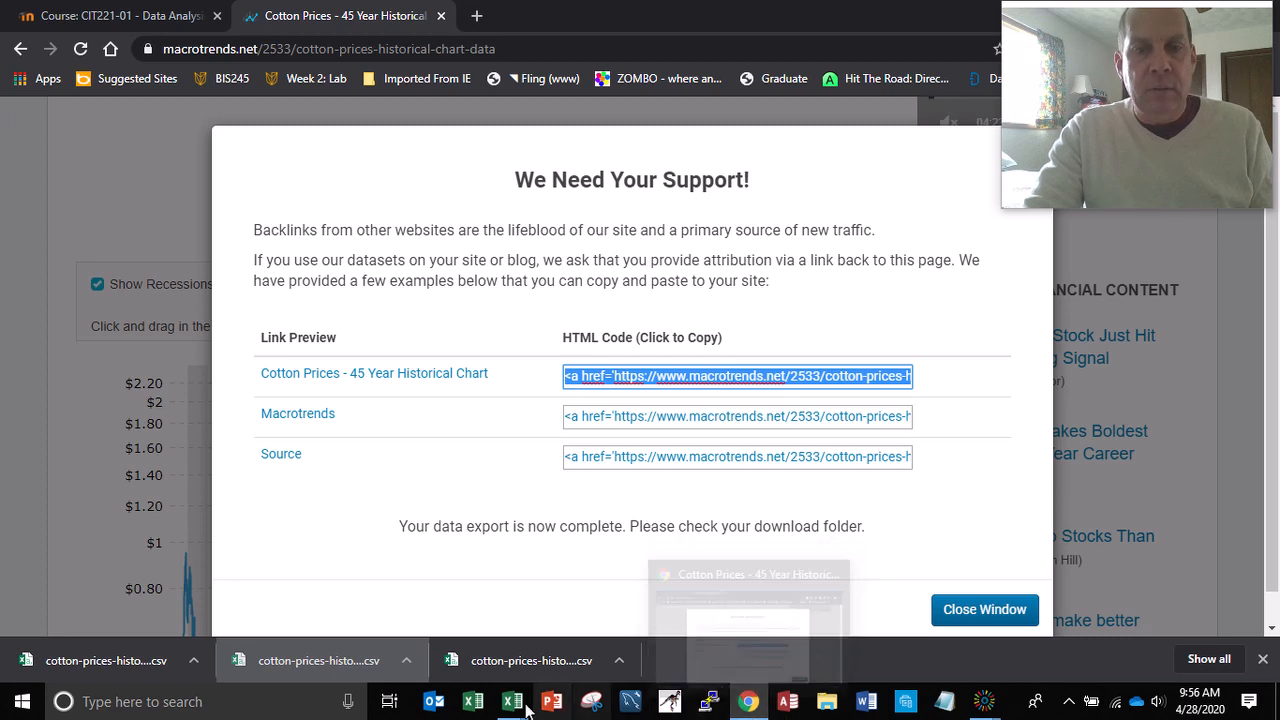
- Switch to Excel and close the commodity cotton-prices-historical-chart-data (2) workbook without saving its changes
mouse_move(512, 701)
left_click(482, 657)
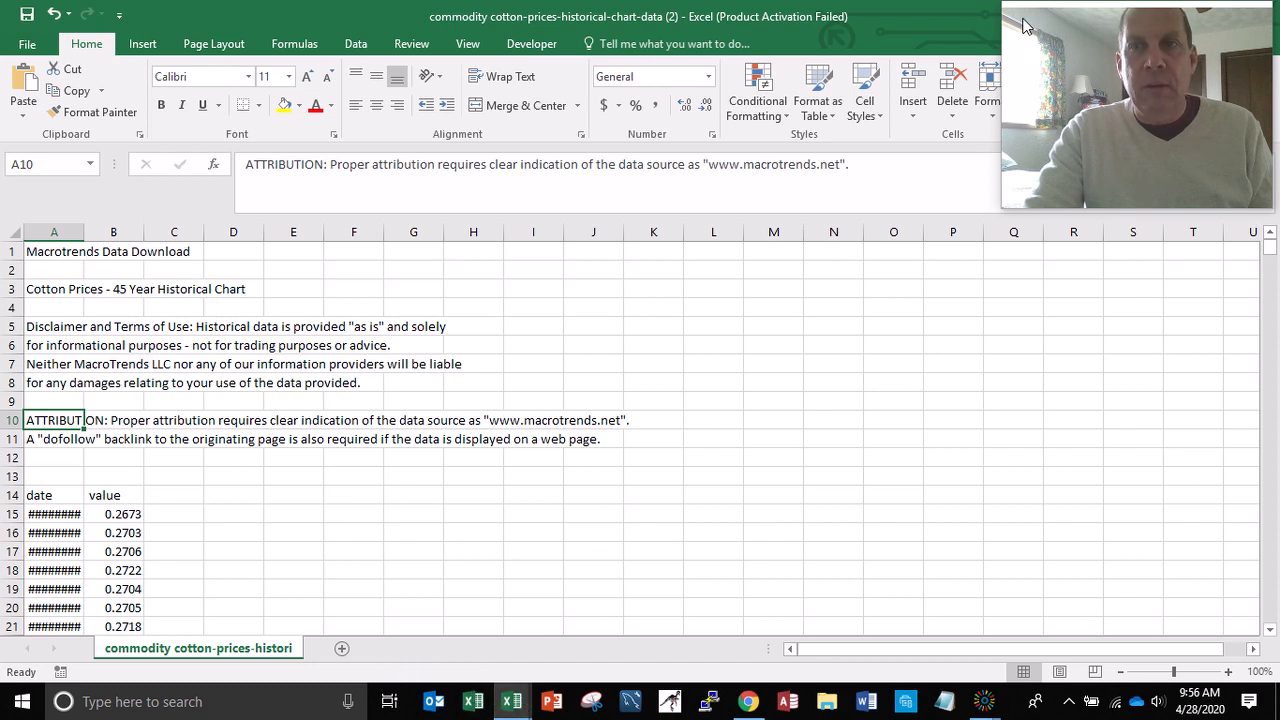
left_click_drag(1024, 16, 1010, 60)
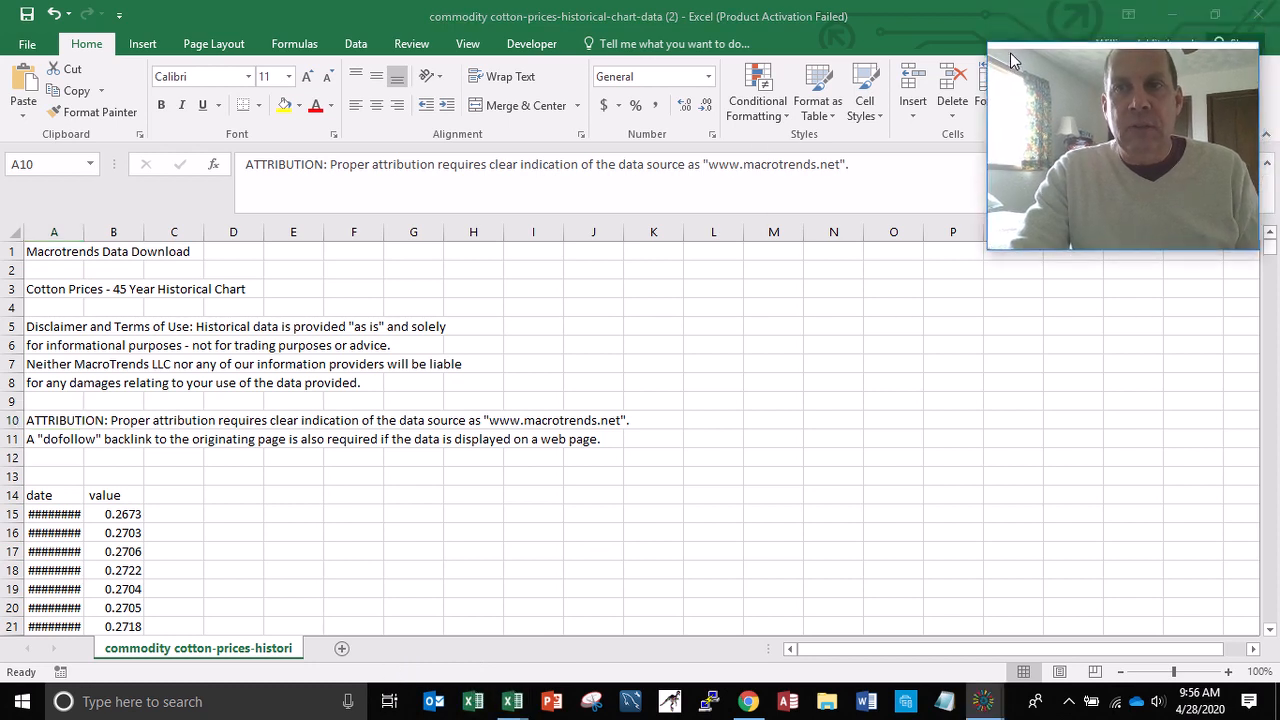
left_click(1262, 20)
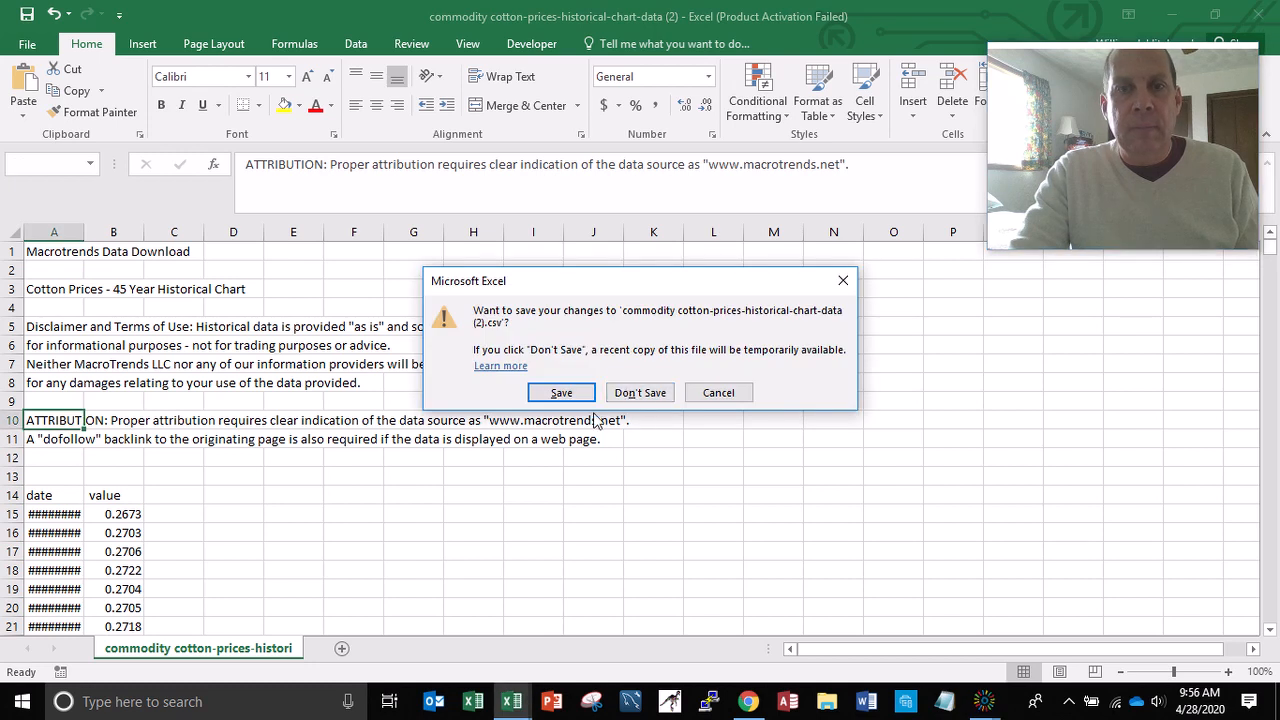
left_click(638, 393)
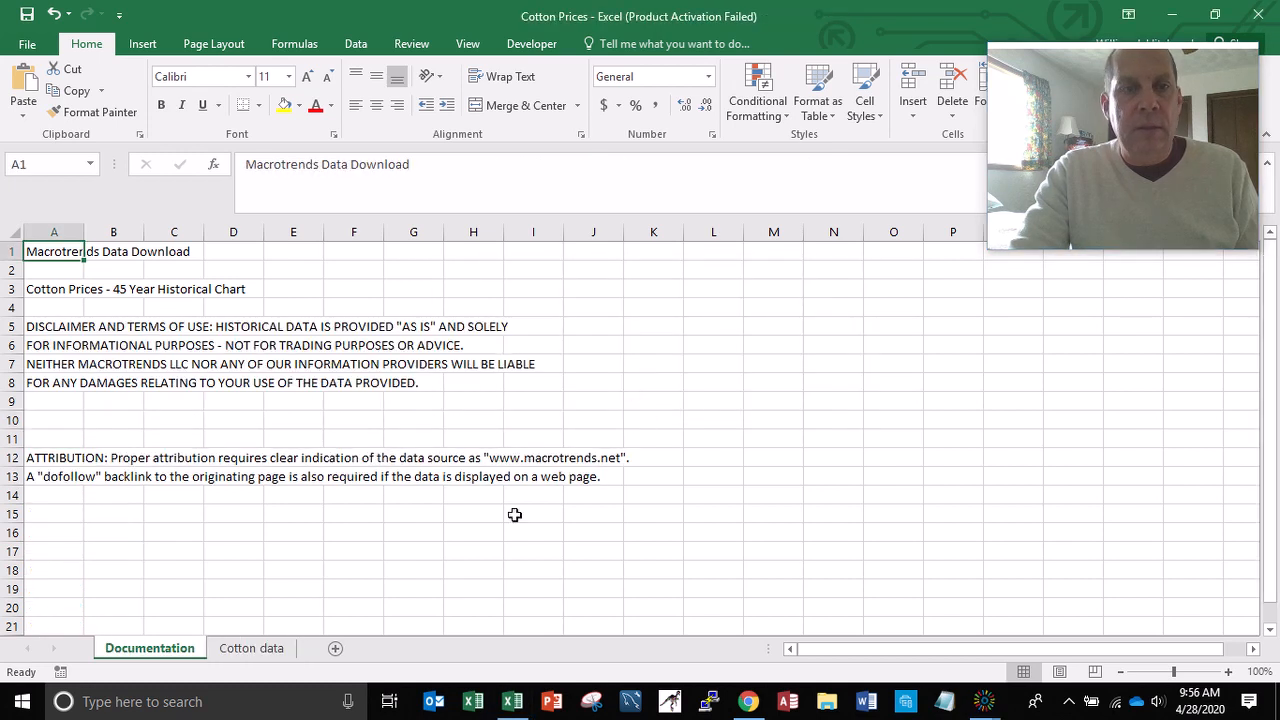
- Paste the Cotton Prices - 45 Year Historical Chart backlink code into cell A15 of the Documentation sheet
left_click(48, 514)
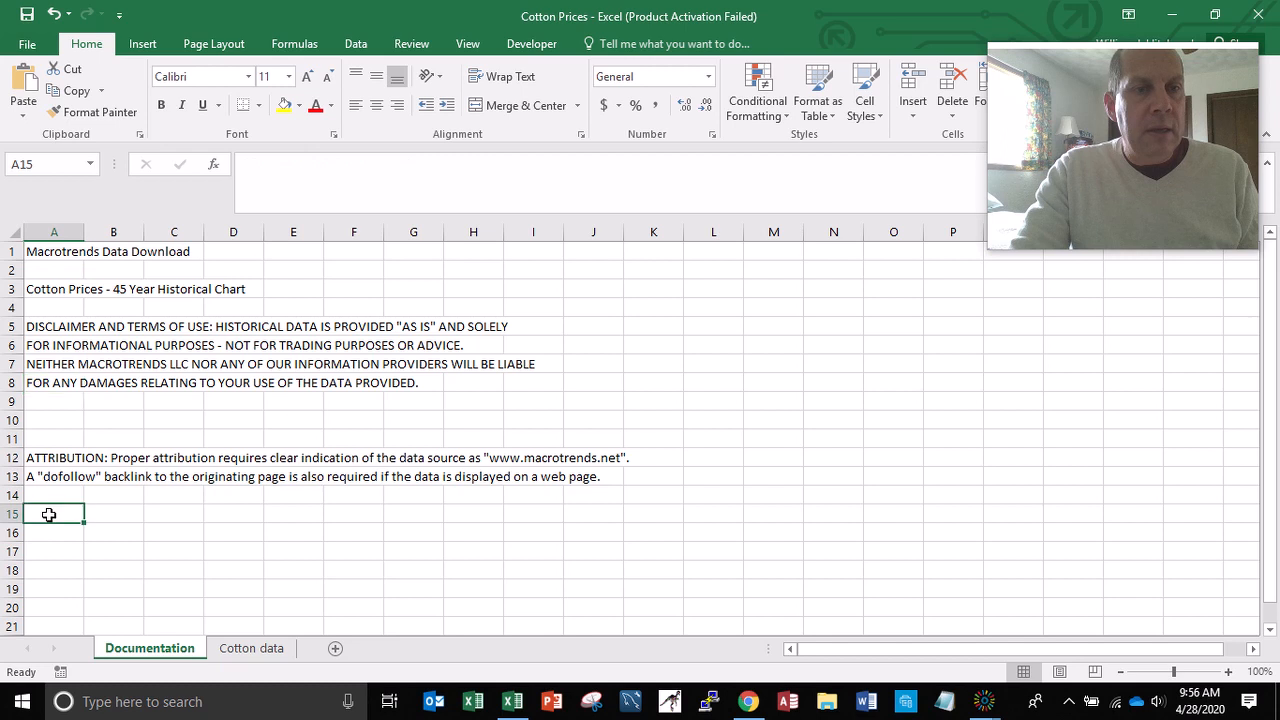
type("<a href='https://www.macrotrends.net/2533/cotton-prices-historical-chart-data'>Cotton Prices - 45 Year Historical Chart</a>")
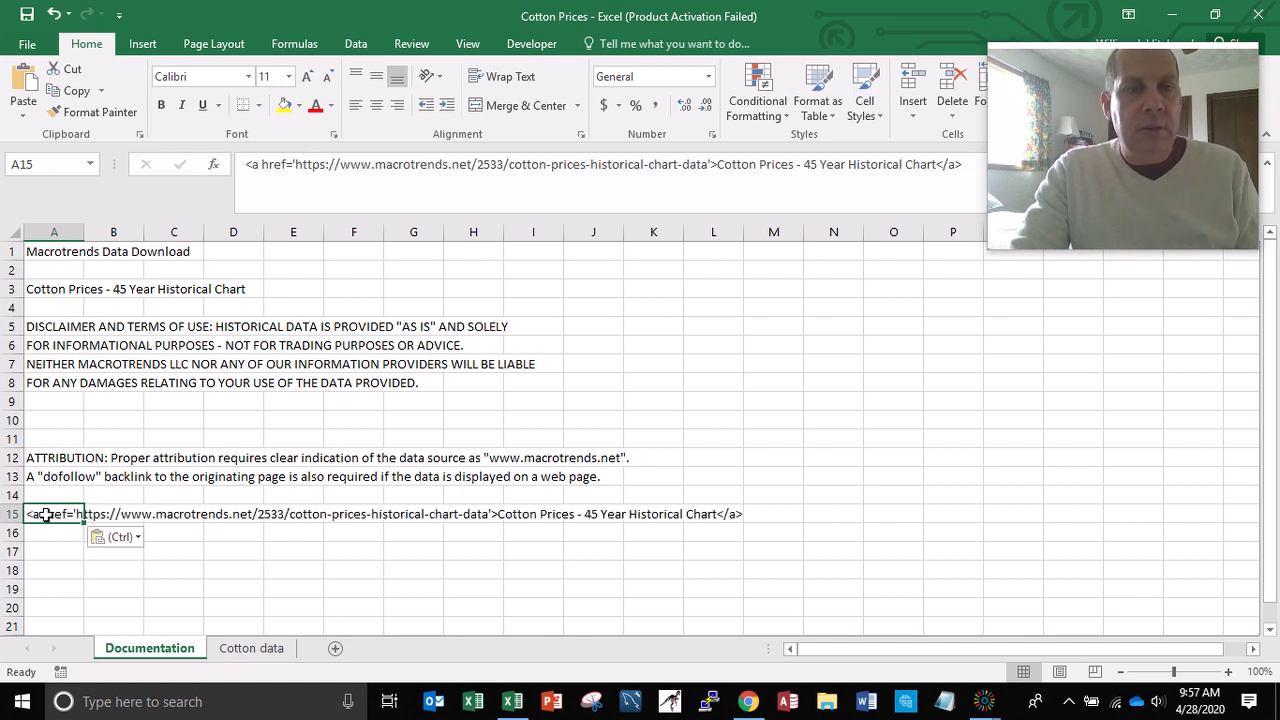
key("Return")
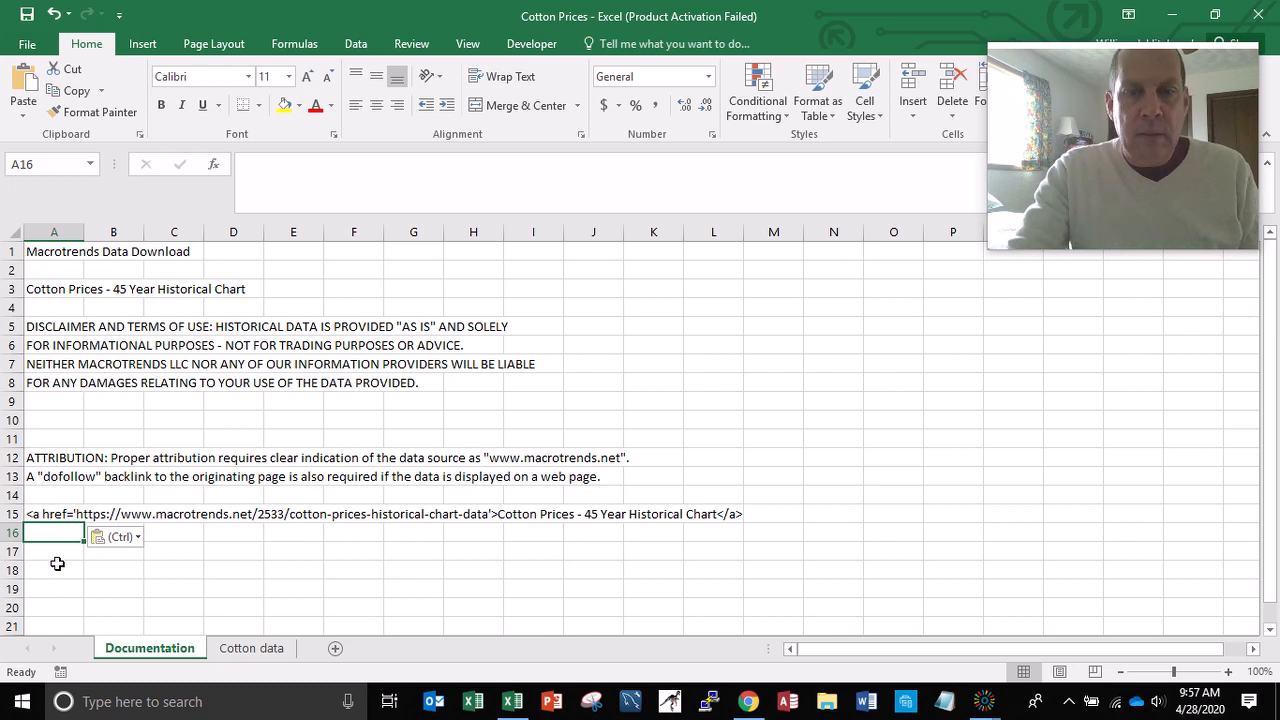
- Copy the Macrotrends backlink HTML code from the Chrome page and paste it into cell A16 of the Documentation sheet in Excel
left_click(752, 700)
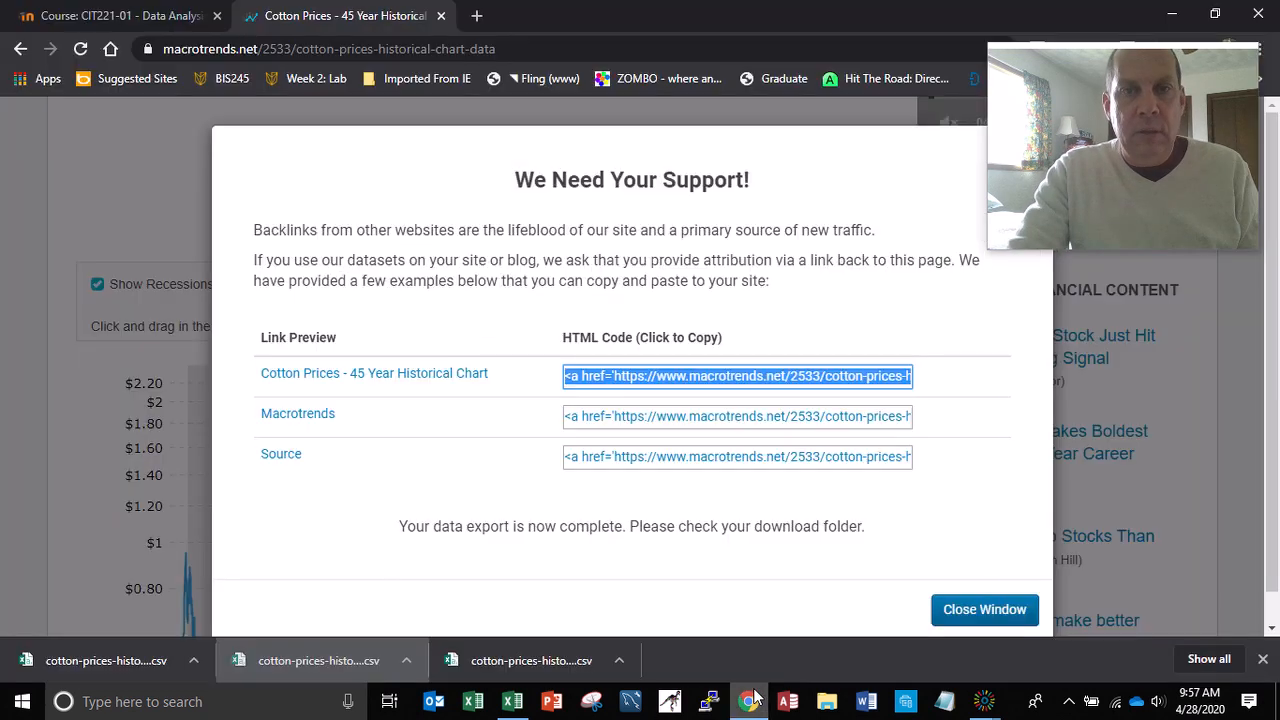
left_click(622, 418)
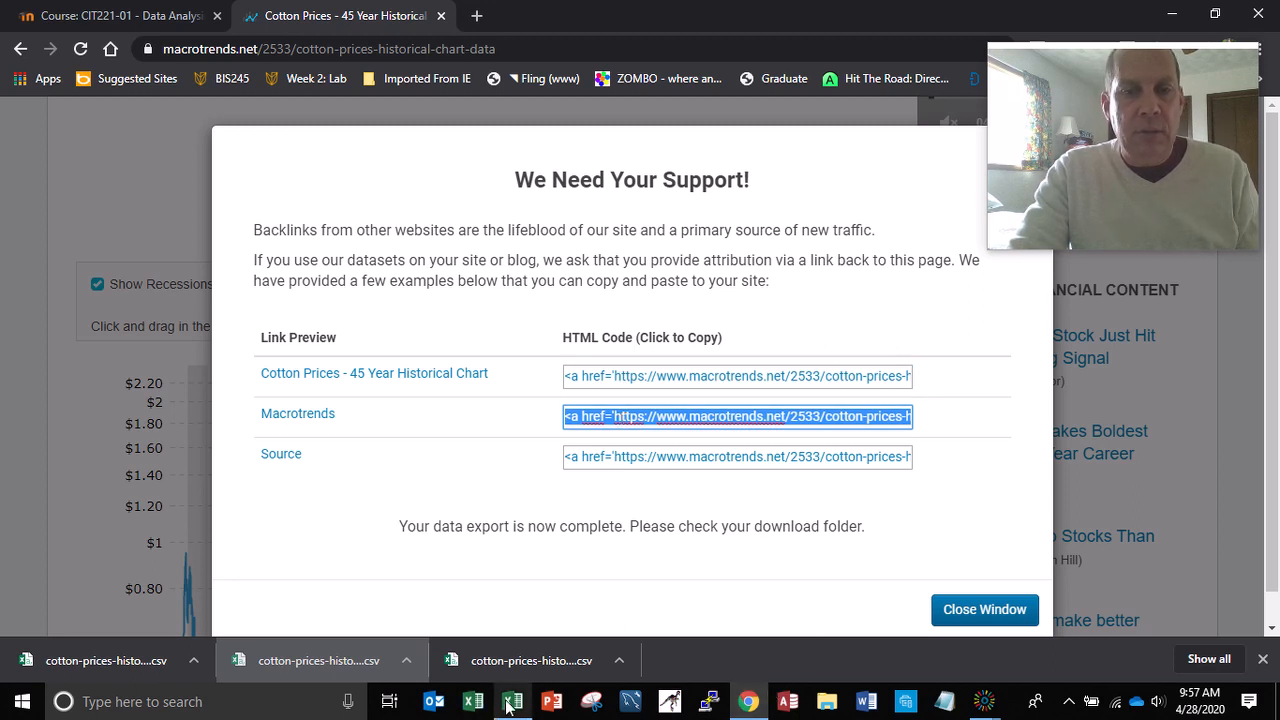
mouse_move(508, 706)
left_click(475, 633)
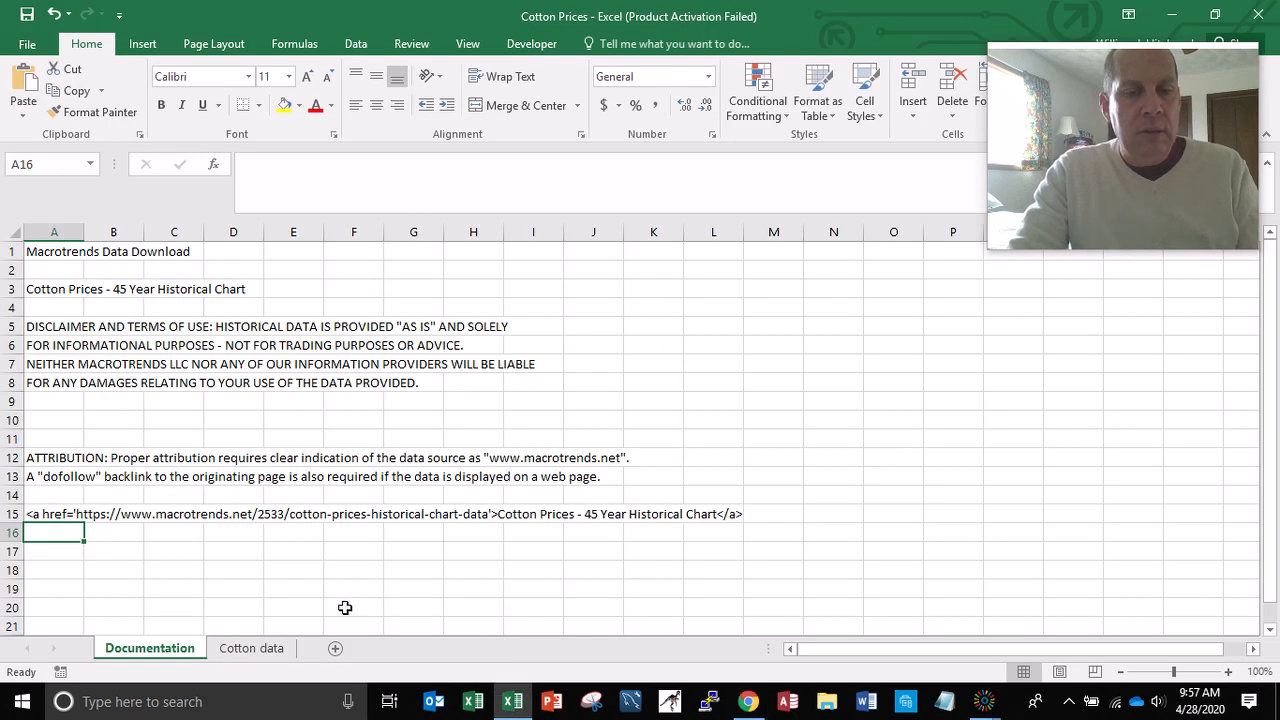
type("<a href='https://www.macrotrends.net/2533/cotton-prices-historical-chart-data'>Macrotrends</a>")
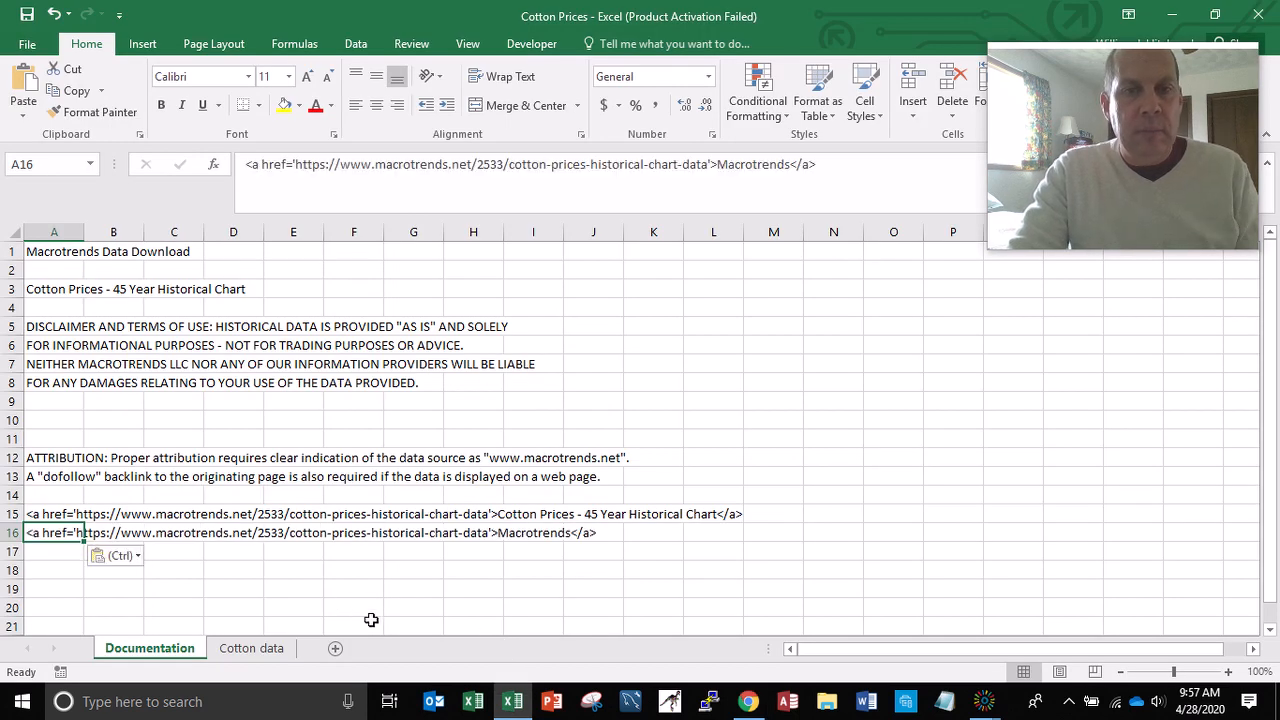
- Copy the Source backlink HTML code from the Chrome page and paste it into cell A17 of the Documentation sheet in Excel
mouse_move(748, 703)
left_click(746, 602)
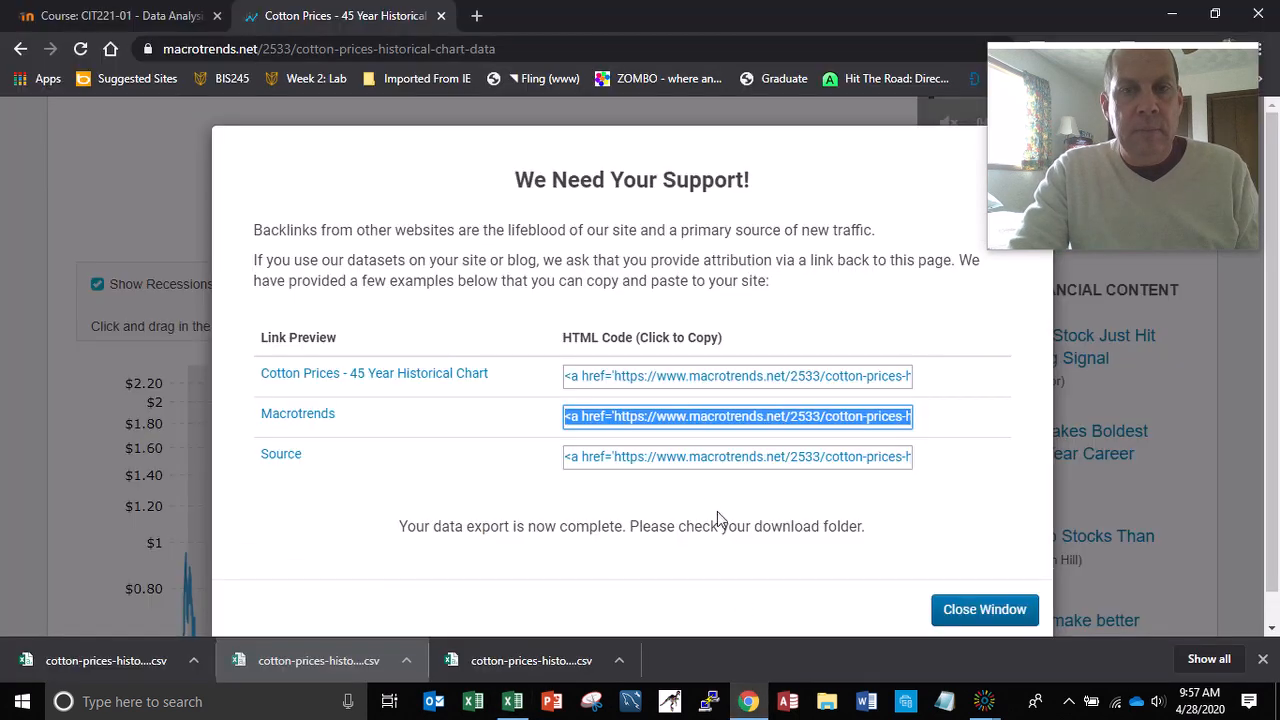
left_click(695, 459)
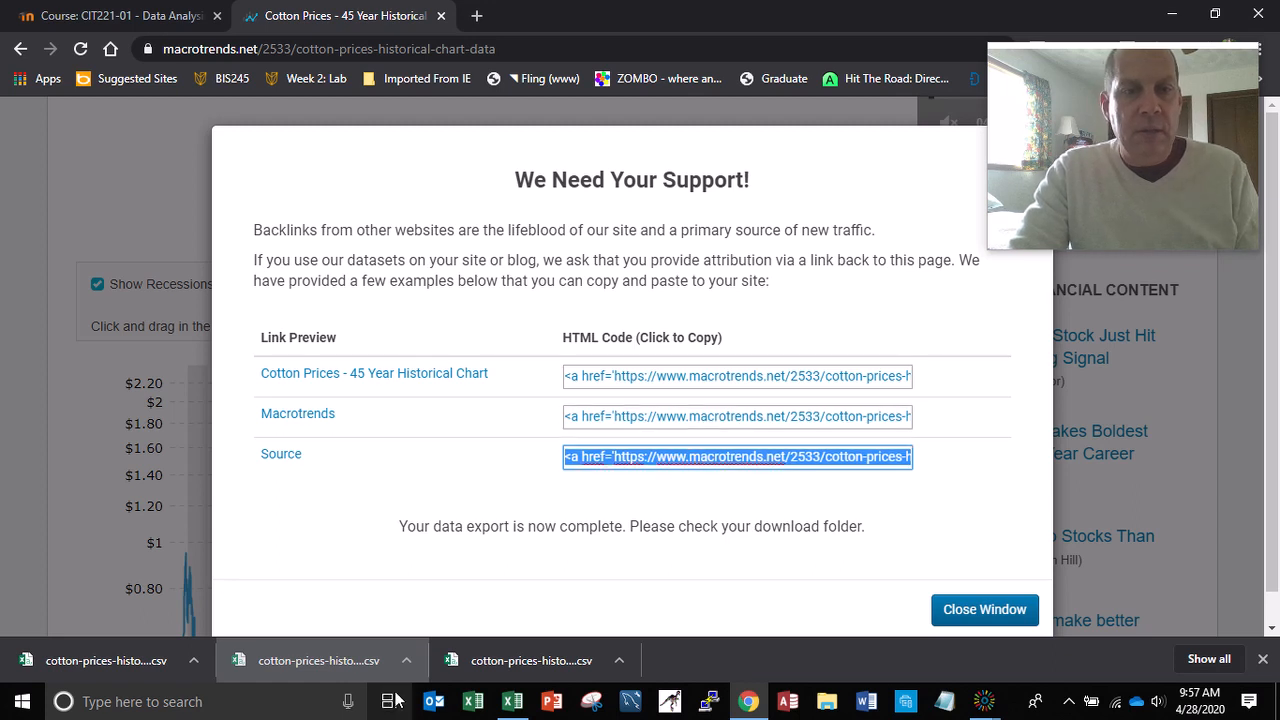
left_click(505, 704)
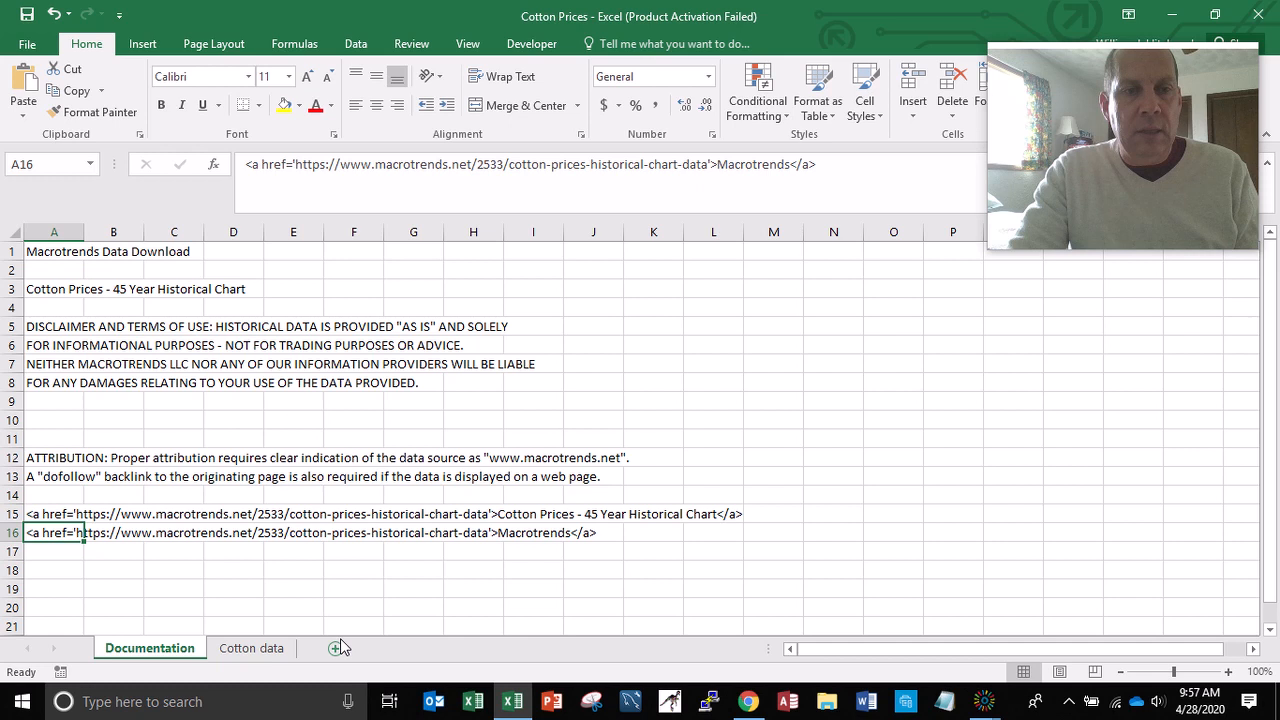
key("Down")
type("<a href='https://www.macrotrends.net/2533/cotton-prices-historical-chart-data'>Source</a>")
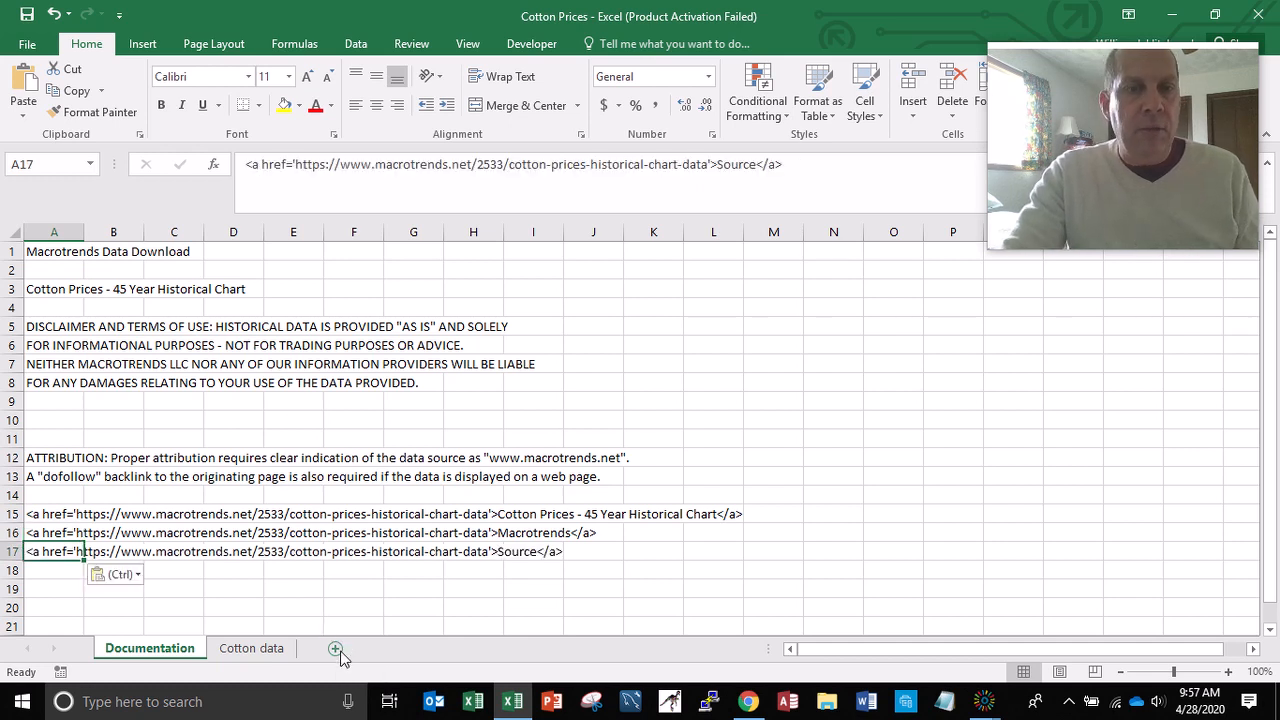
- Set the page orientation of the Documentation sheet to Landscape
left_click(200, 589)
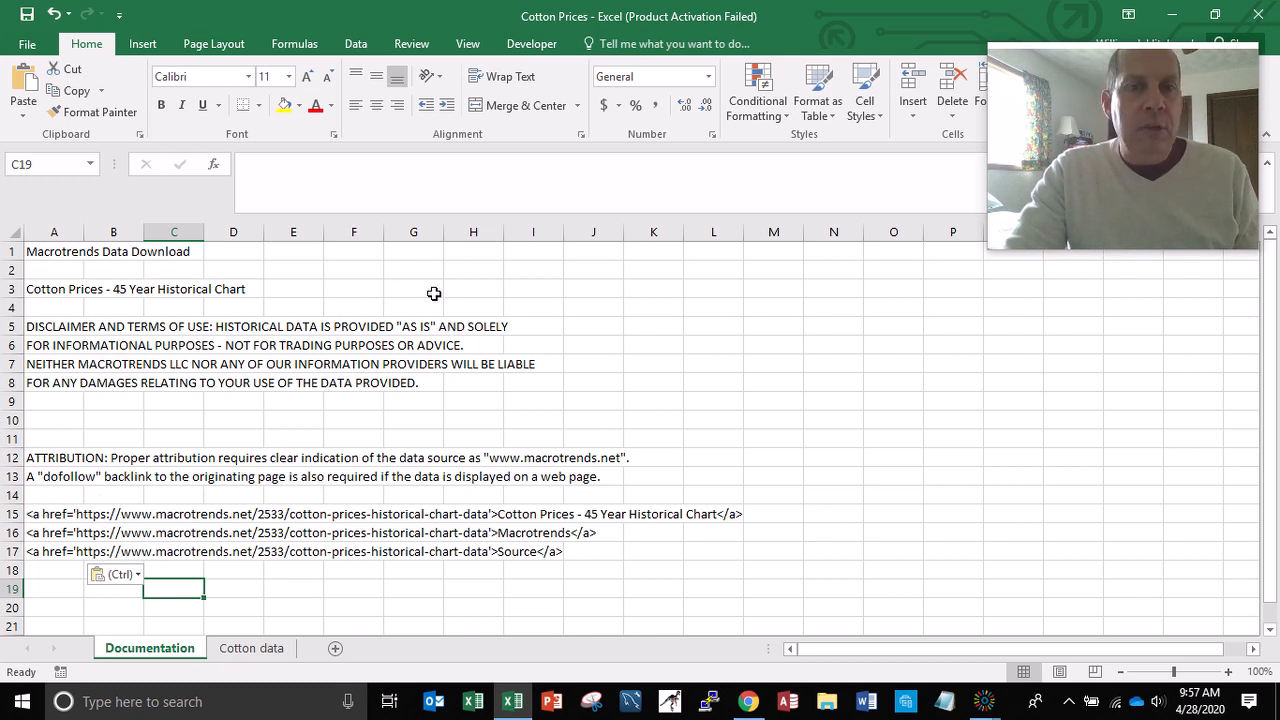
left_click(223, 46)
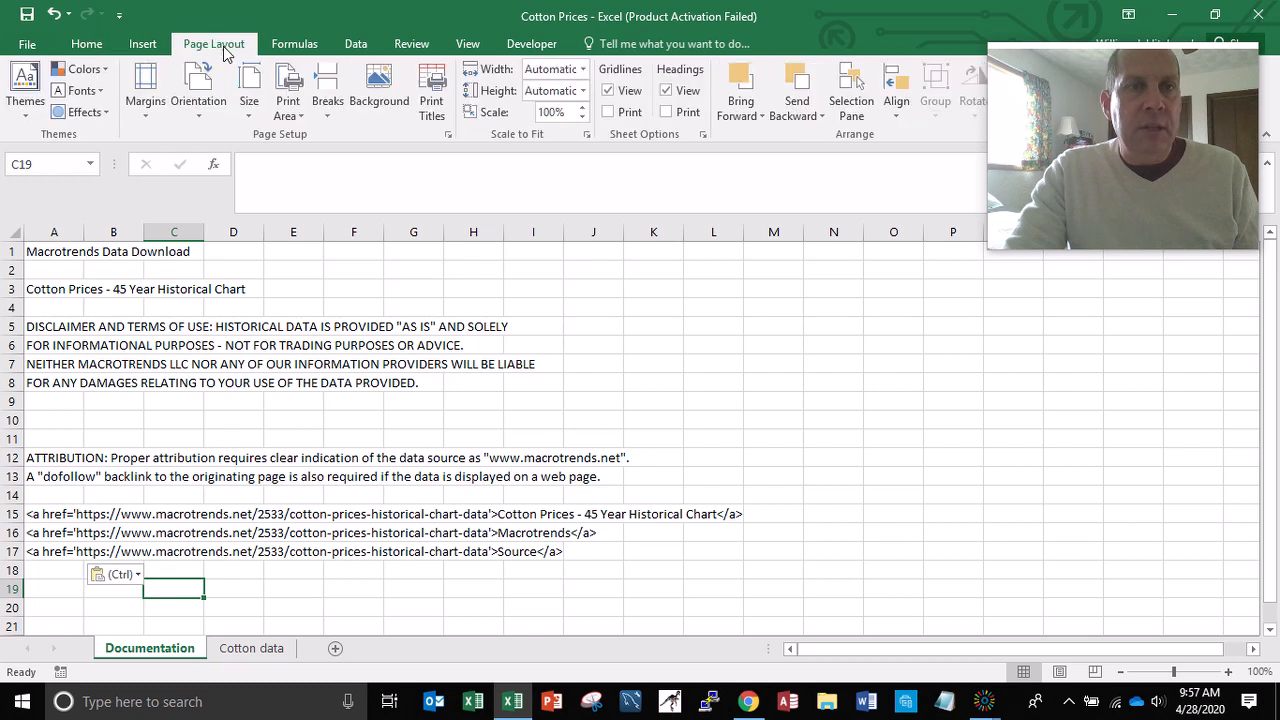
left_click(207, 110)
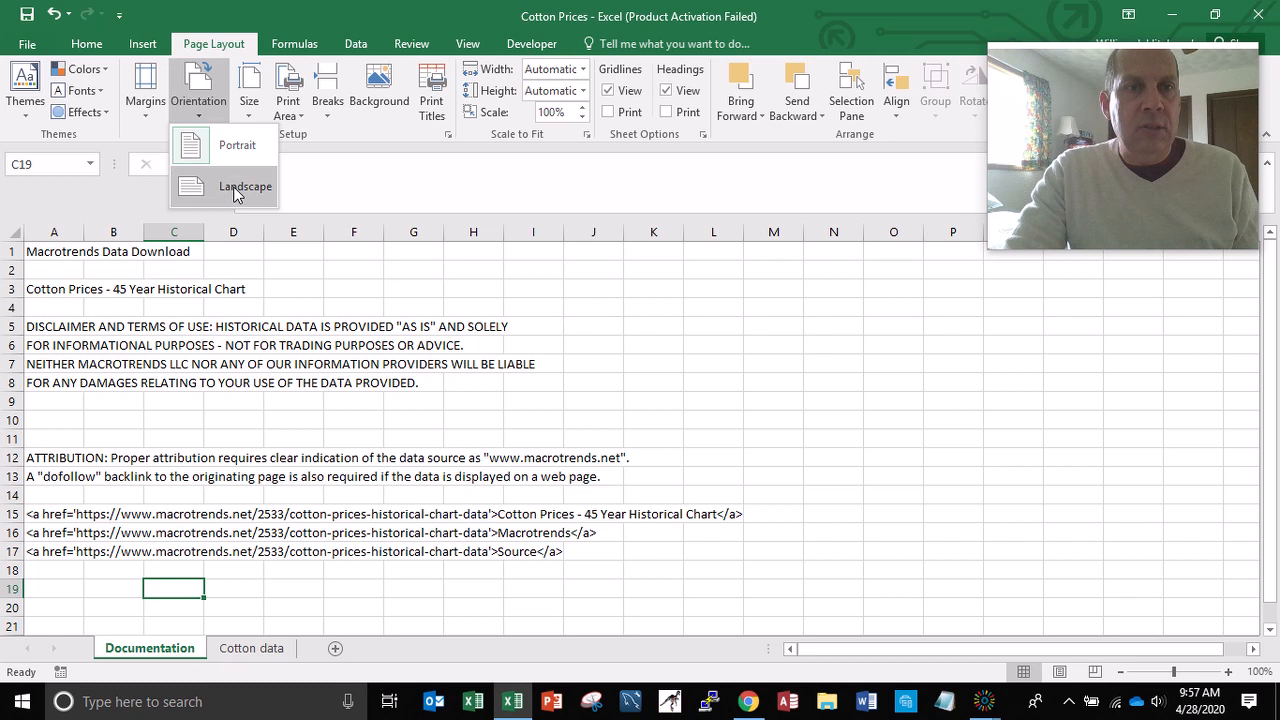
left_click(232, 185)
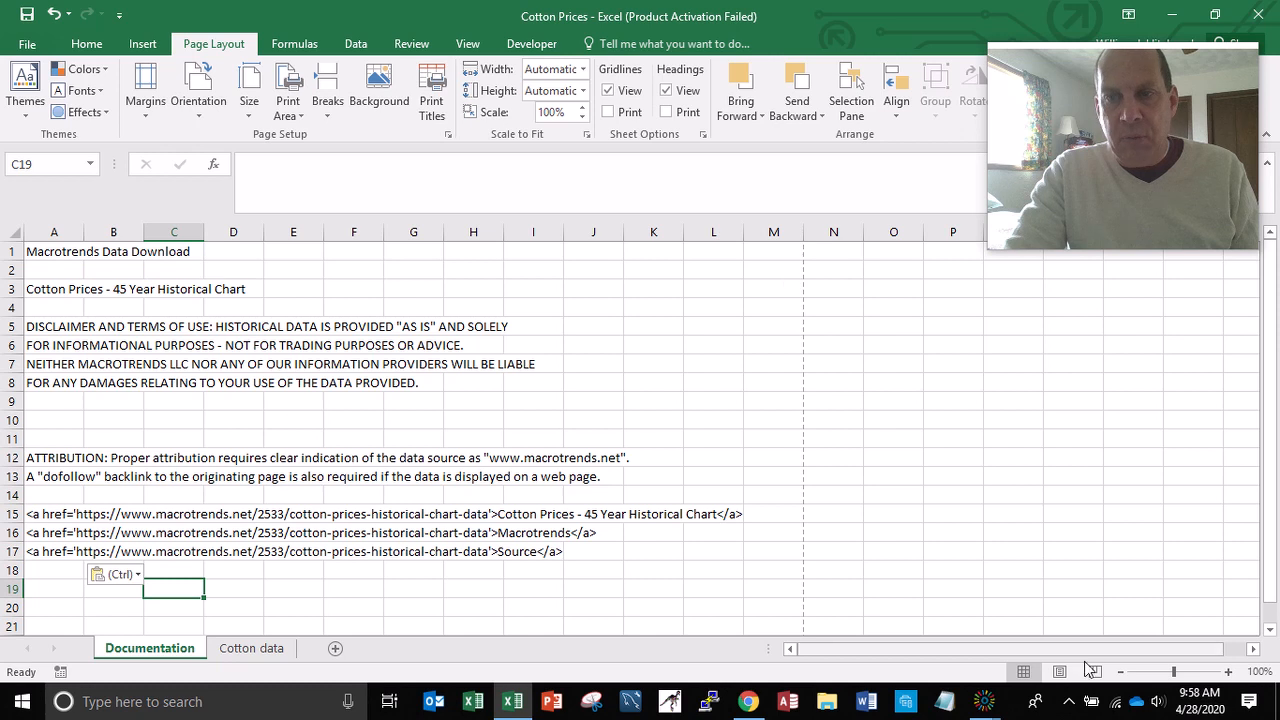
left_click(1230, 672)
left_click(1230, 672)
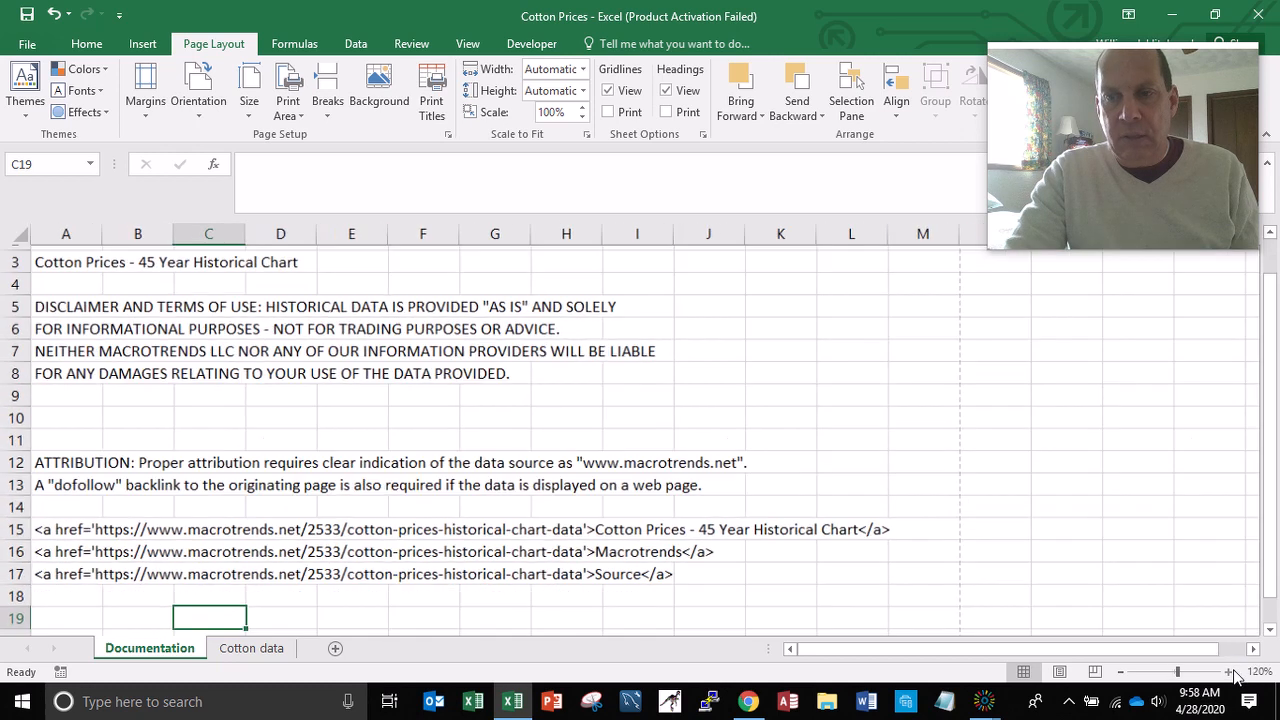
- Merge the cells across columns A to L separately for each of rows 1 to 18 on the Documentation sheet
left_click(1230, 672)
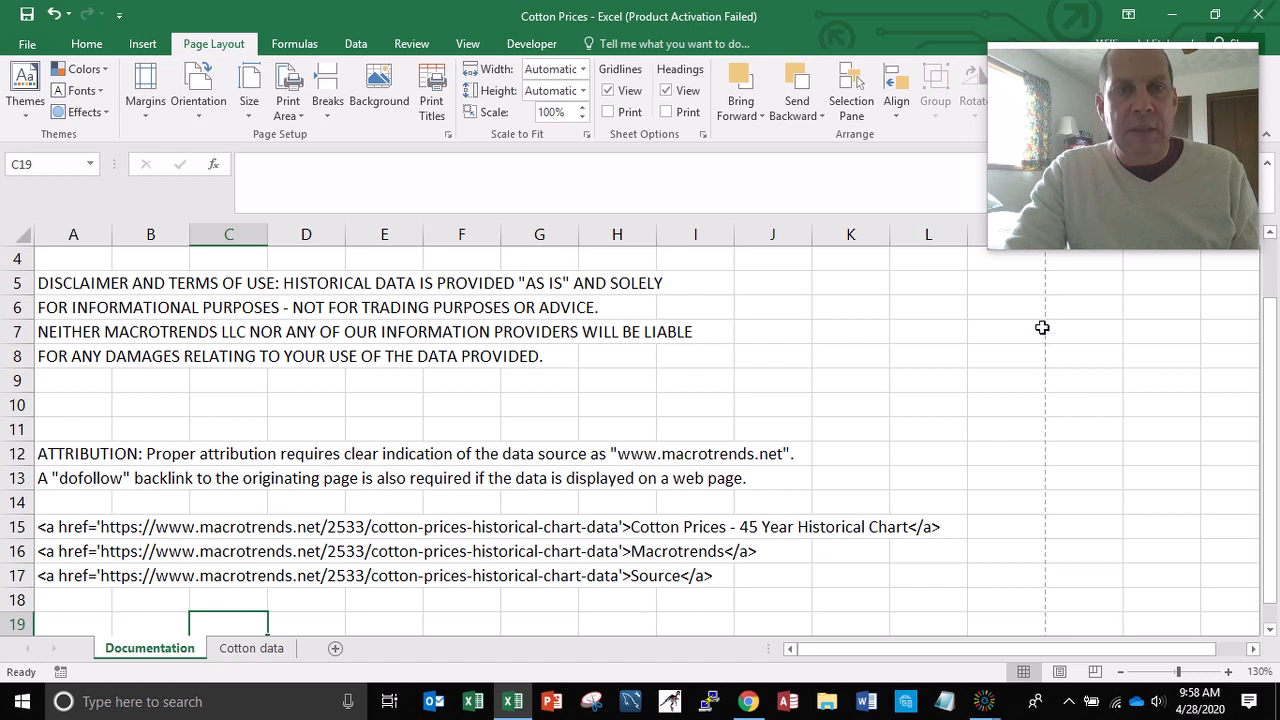
key("ctrl+Home")
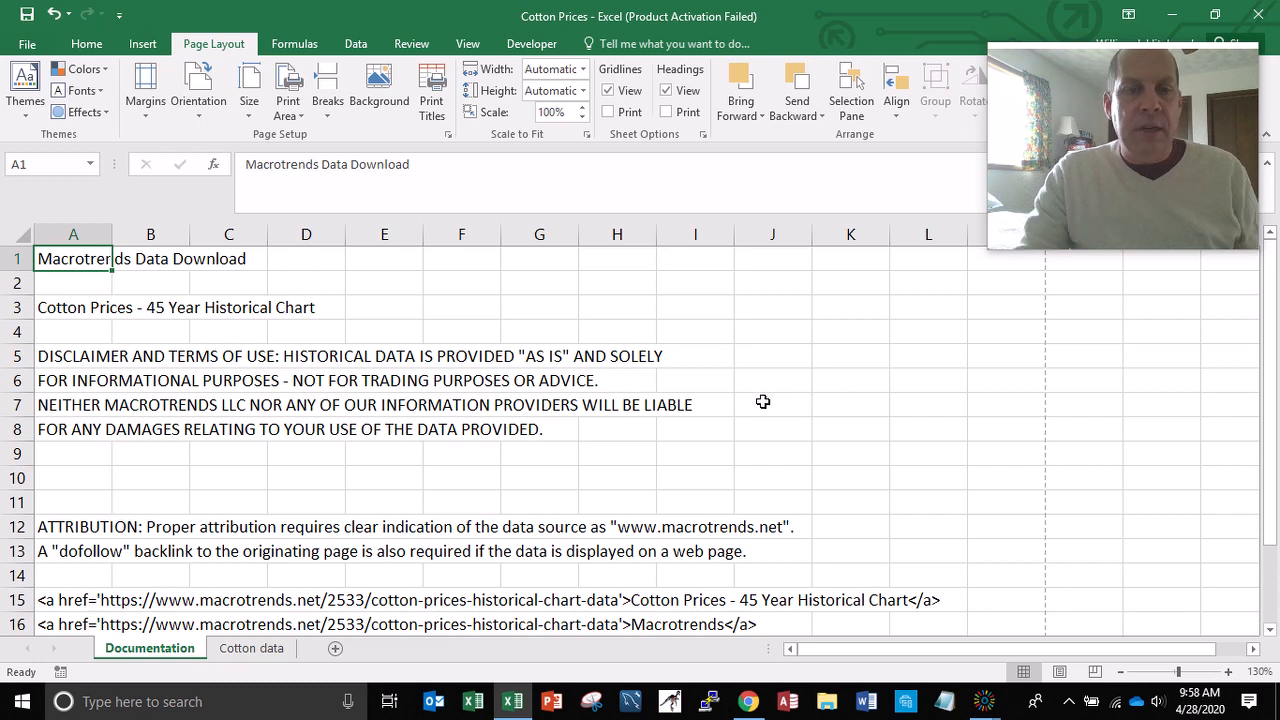
key("shift+Right")
key("shift+Right")
key("shift+Right")
key("shift+Right")
key("shift+Right")
key("shift+Right")
key("shift+Right")
key("shift+Right")
key("shift+Right")
key("shift+Right")
key("shift+Right")
key("shift+Right")
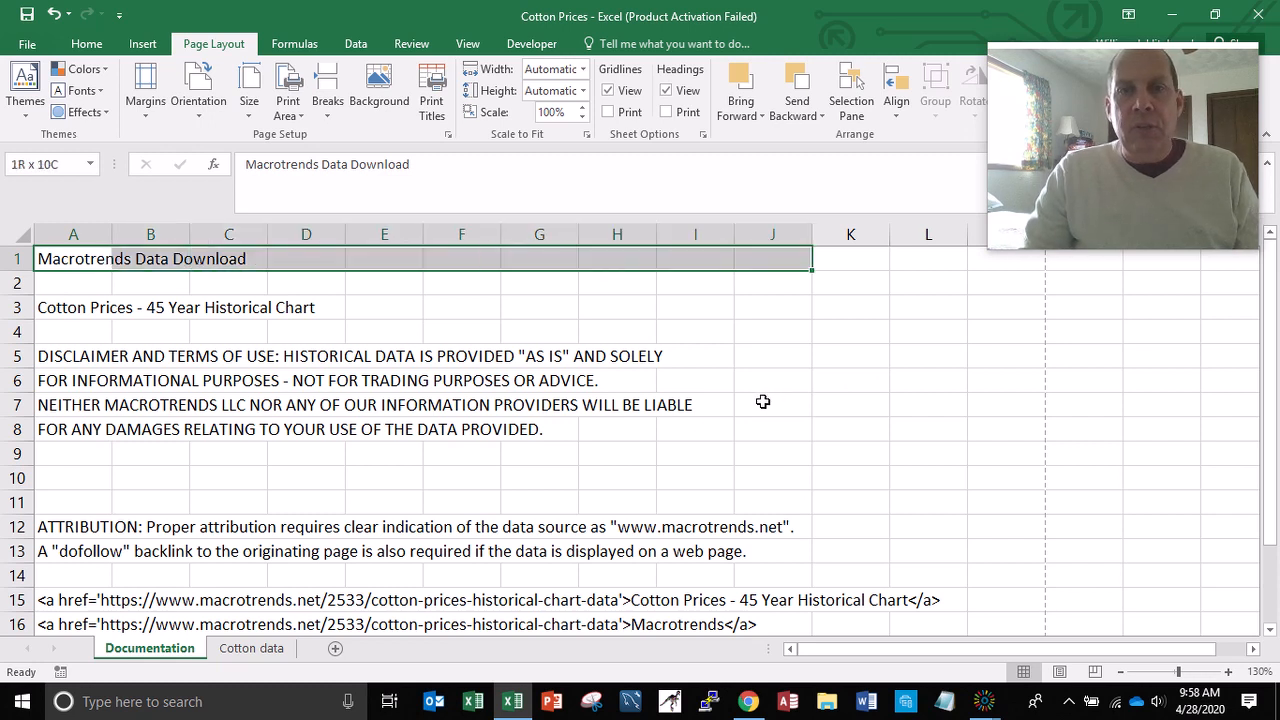
key("shift+Left")
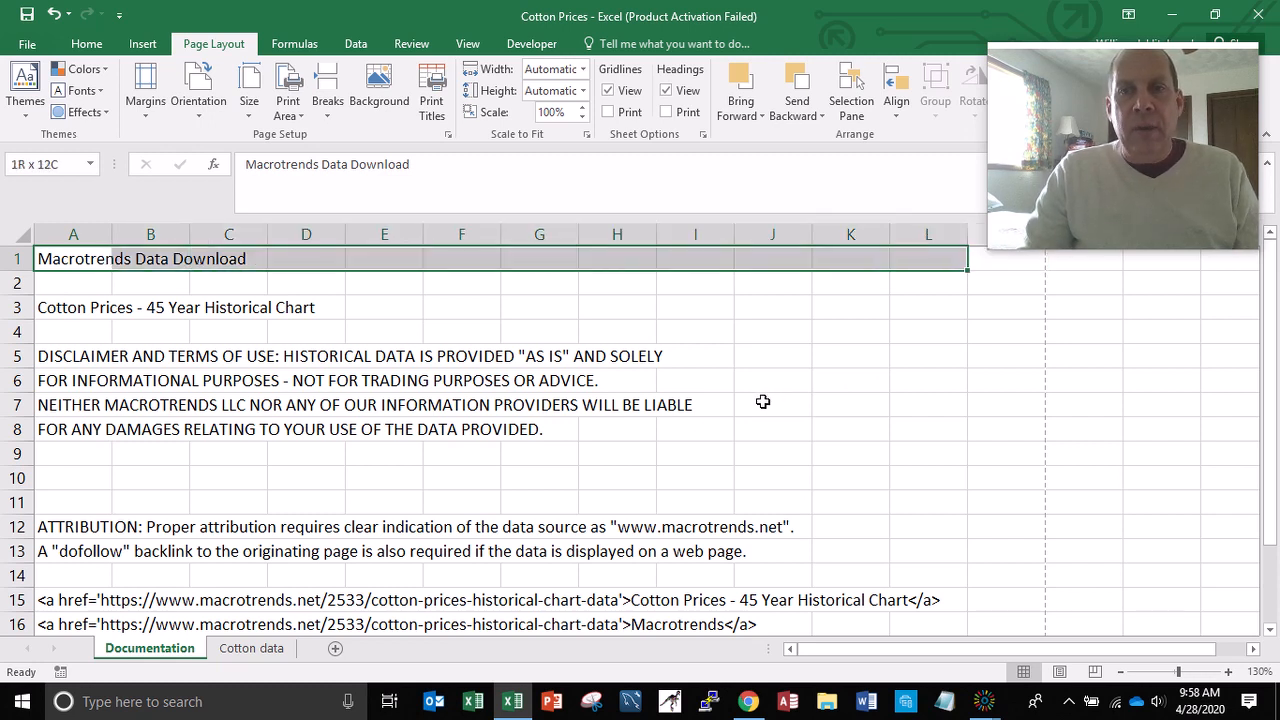
key("shift+Down")
key("shift+Down")
key("shift+Down")
key("shift+Down")
key("shift+Down")
key("shift+Down")
key("shift+Down")
key("shift+Down")
key("shift+Down")
key("shift+Down")
key("shift+Down")
key("shift+Down")
key("shift+Down")
key("shift+Down")
key("shift+Down")
key("shift+Down")
key("shift+Down")
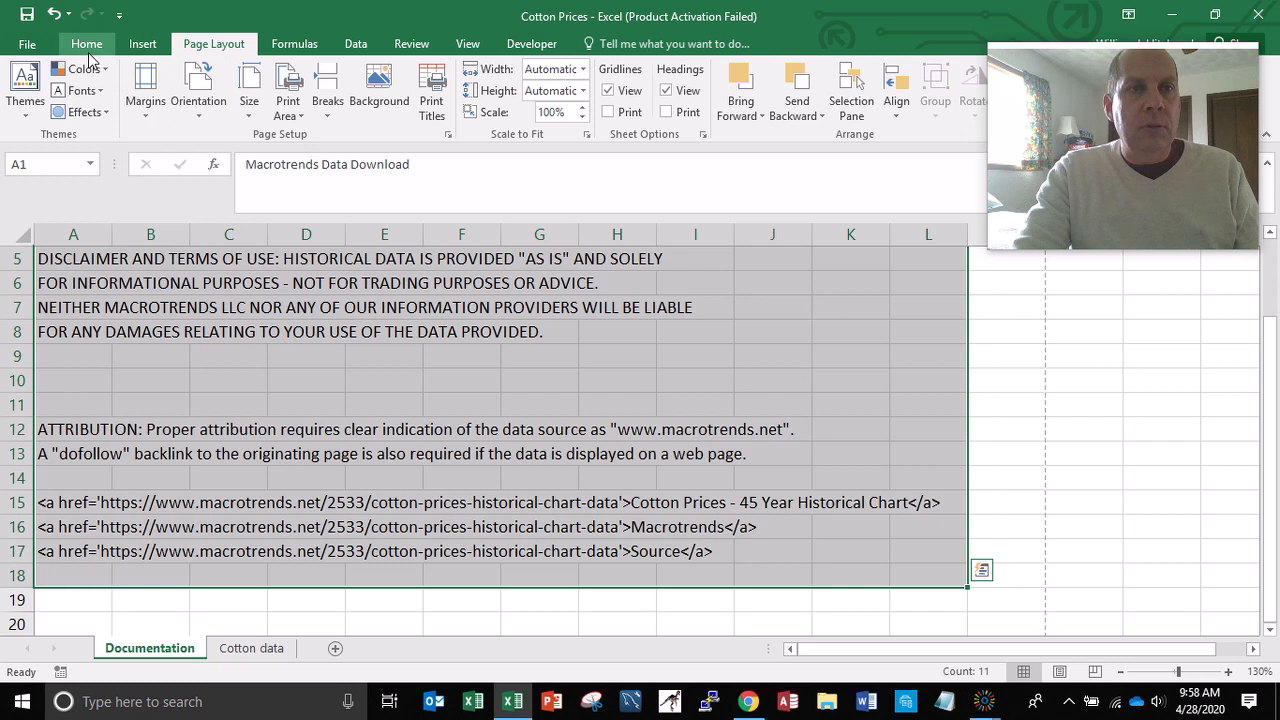
left_click(87, 46)
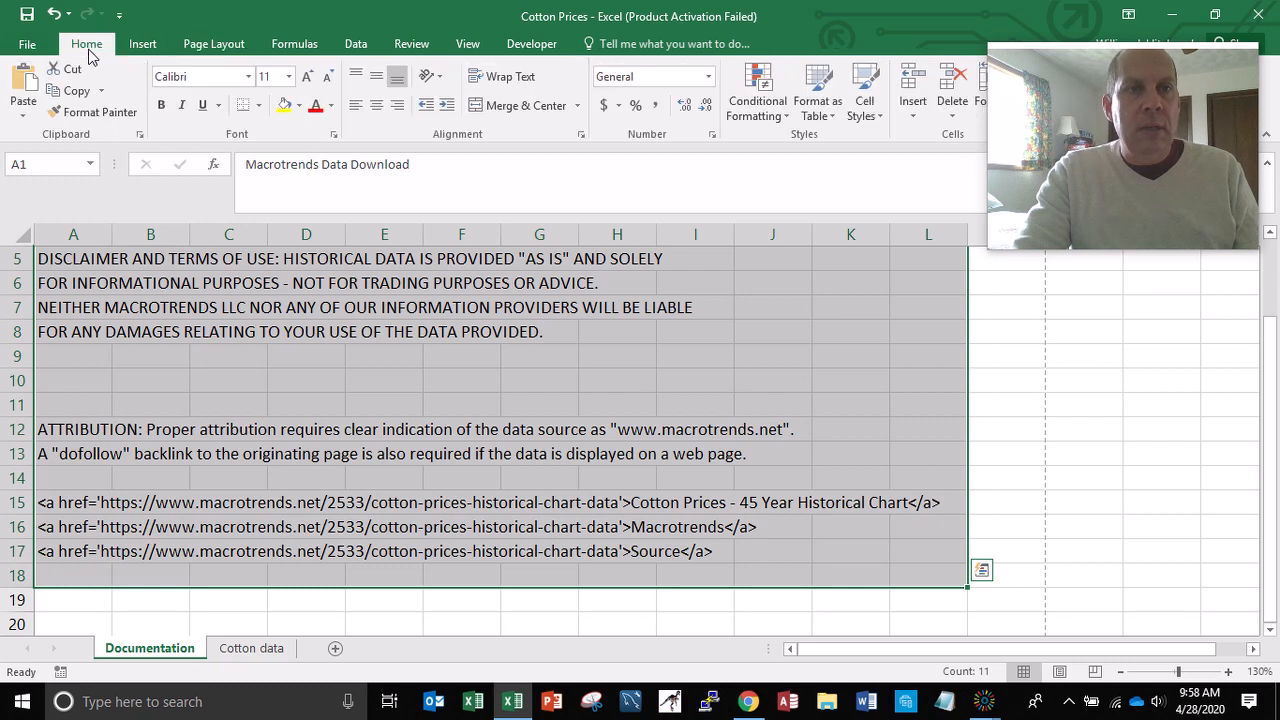
left_click(578, 106)
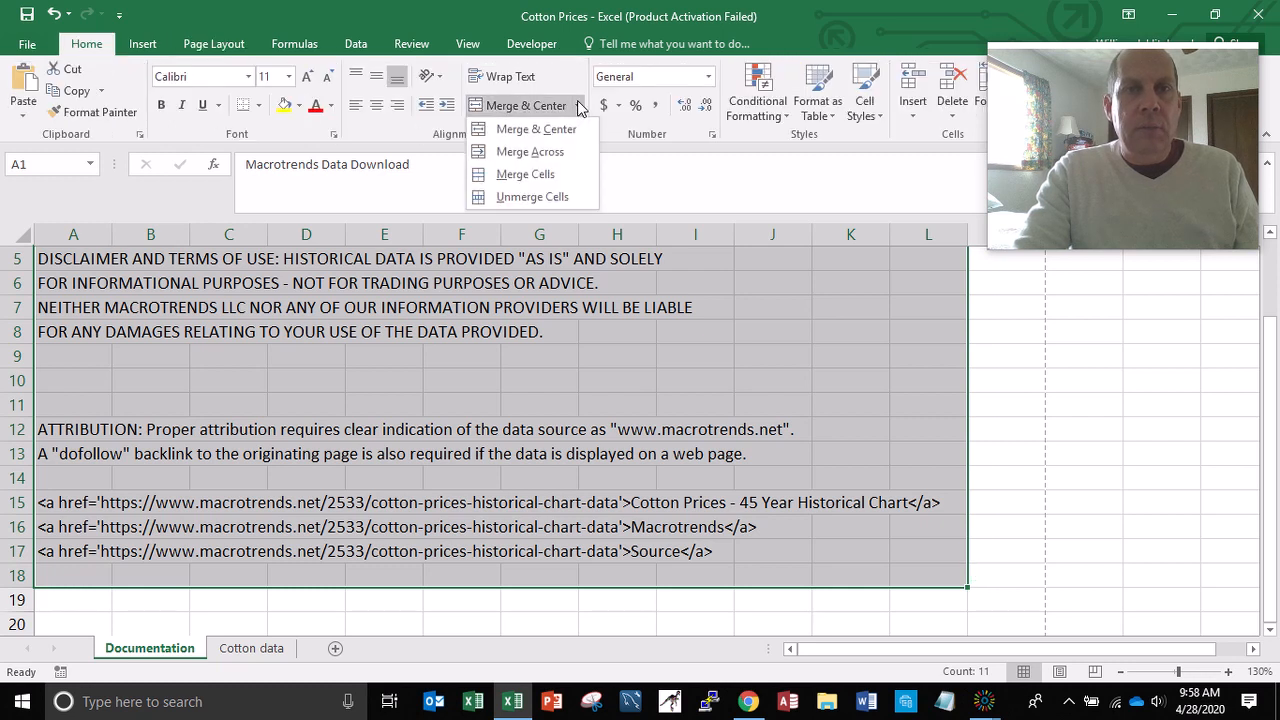
left_click(566, 154)
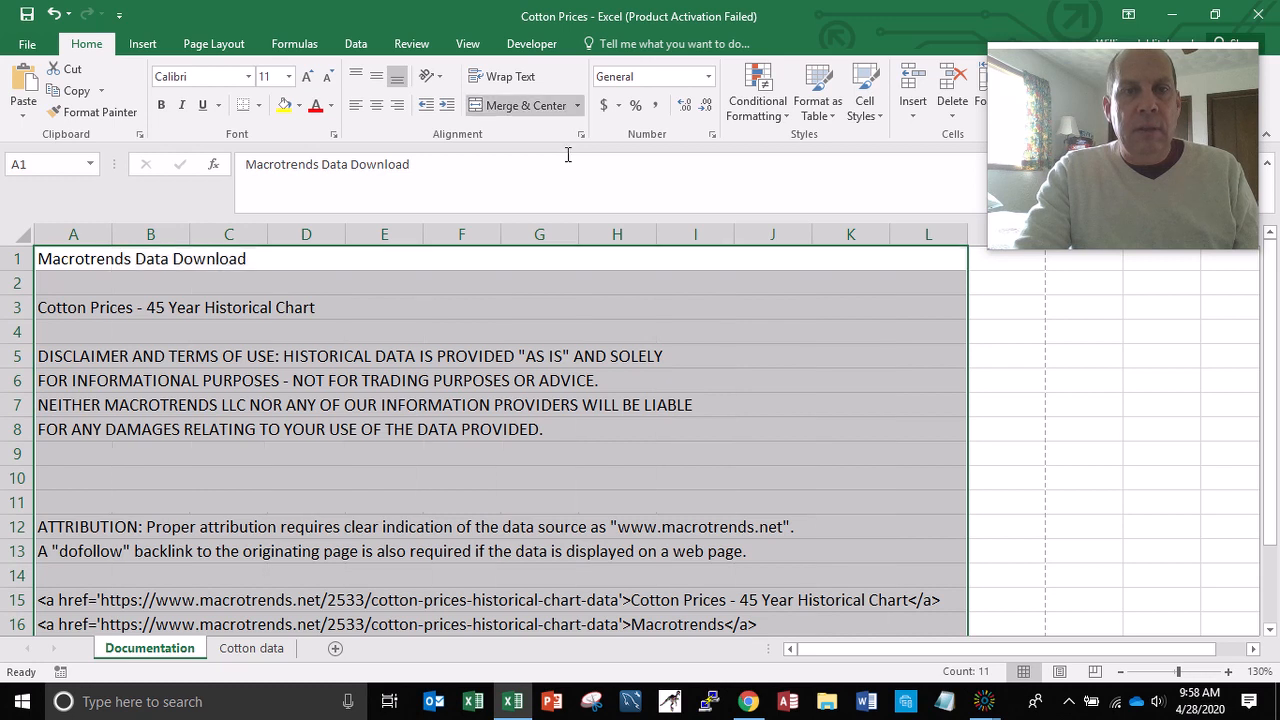
- Check the merged rows on the Documentation sheet one by one from the title row to below the backlinks
left_click(566, 256)
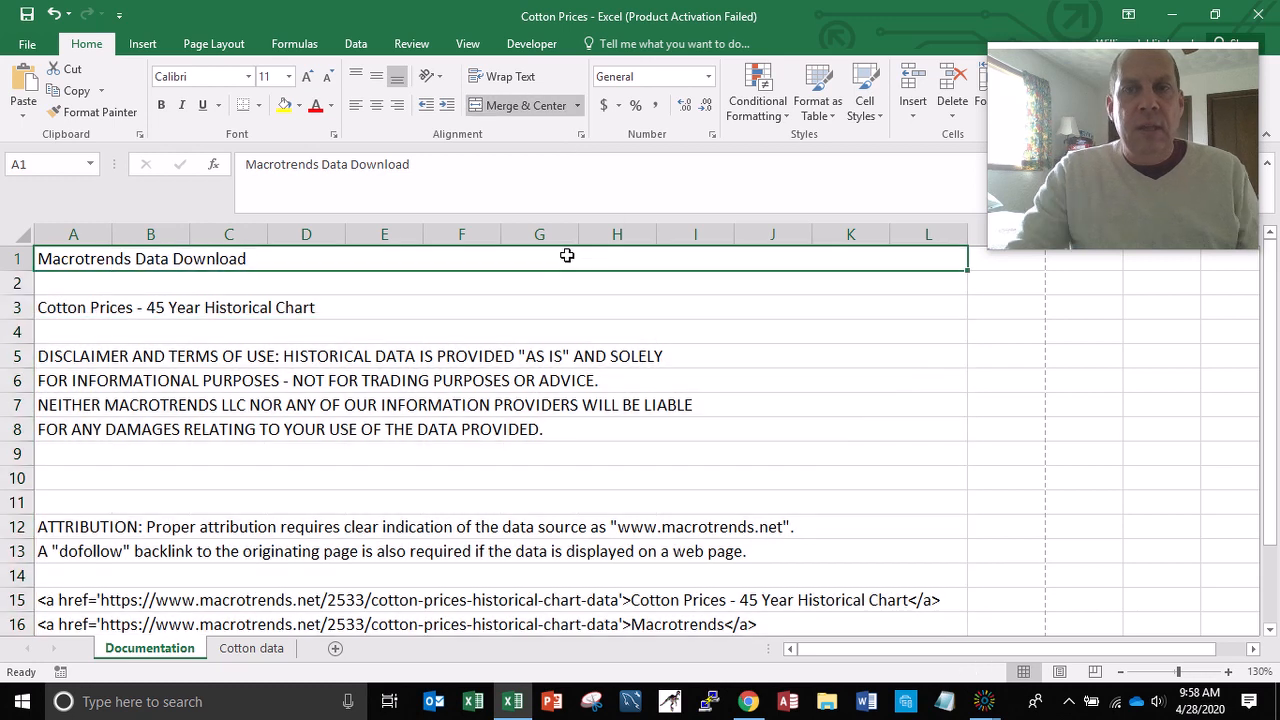
key("Down")
key("Down")
key("Down")
key("Down")
key("Down")
key("Down")
key("Down")
key("Down")
key("Down")
key("Down")
key("Down")
key("Down")
key("Down")
key("Down")
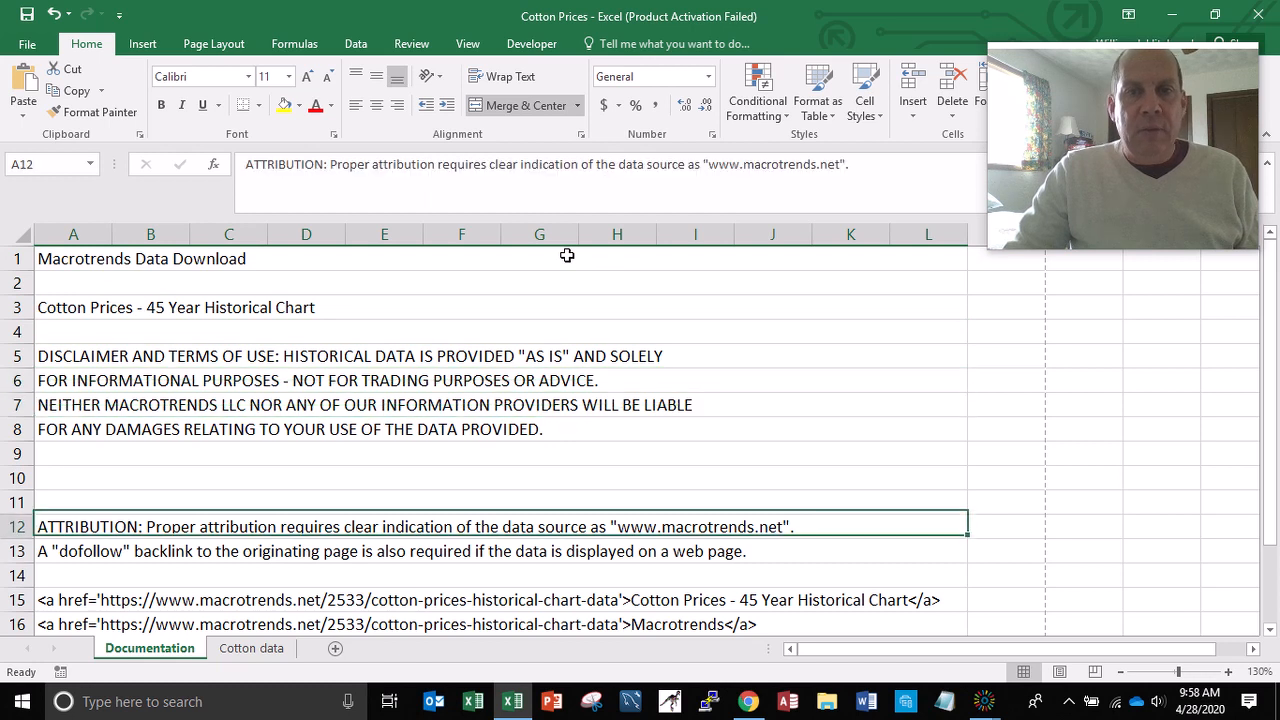
key("Down")
key("Down")
key("Down")
key("Down")
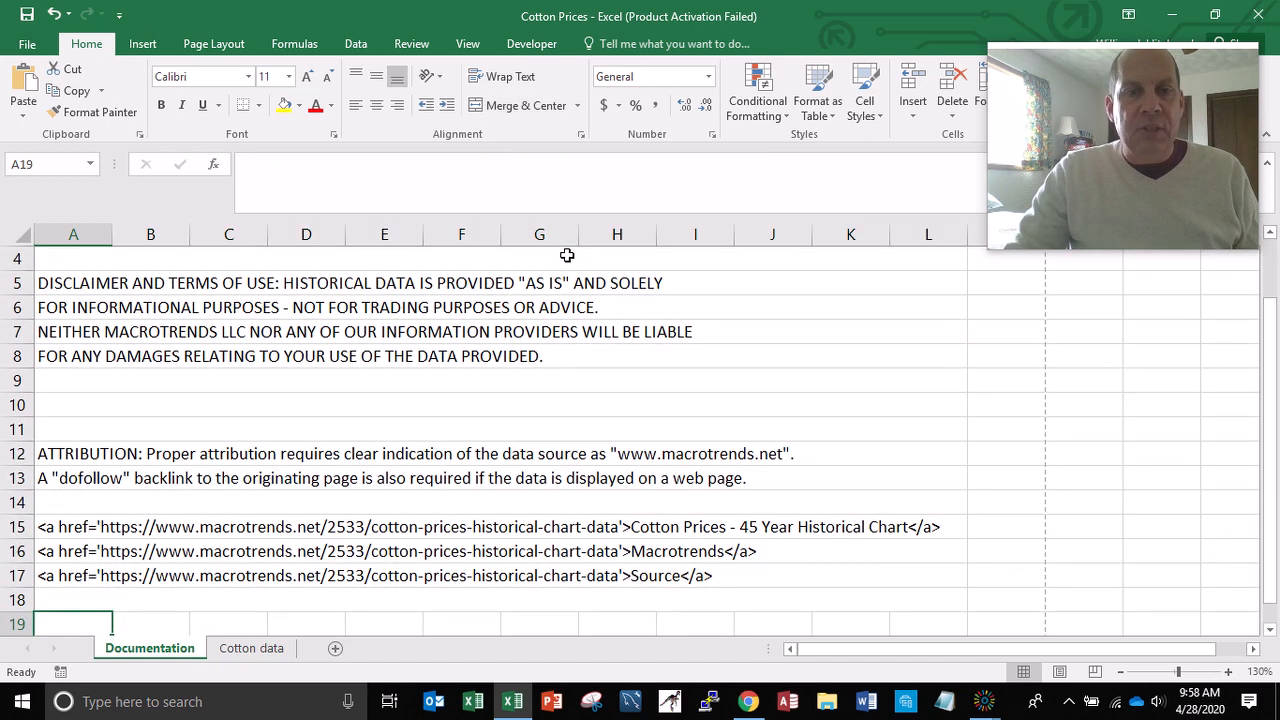
key("ctrl+Home")
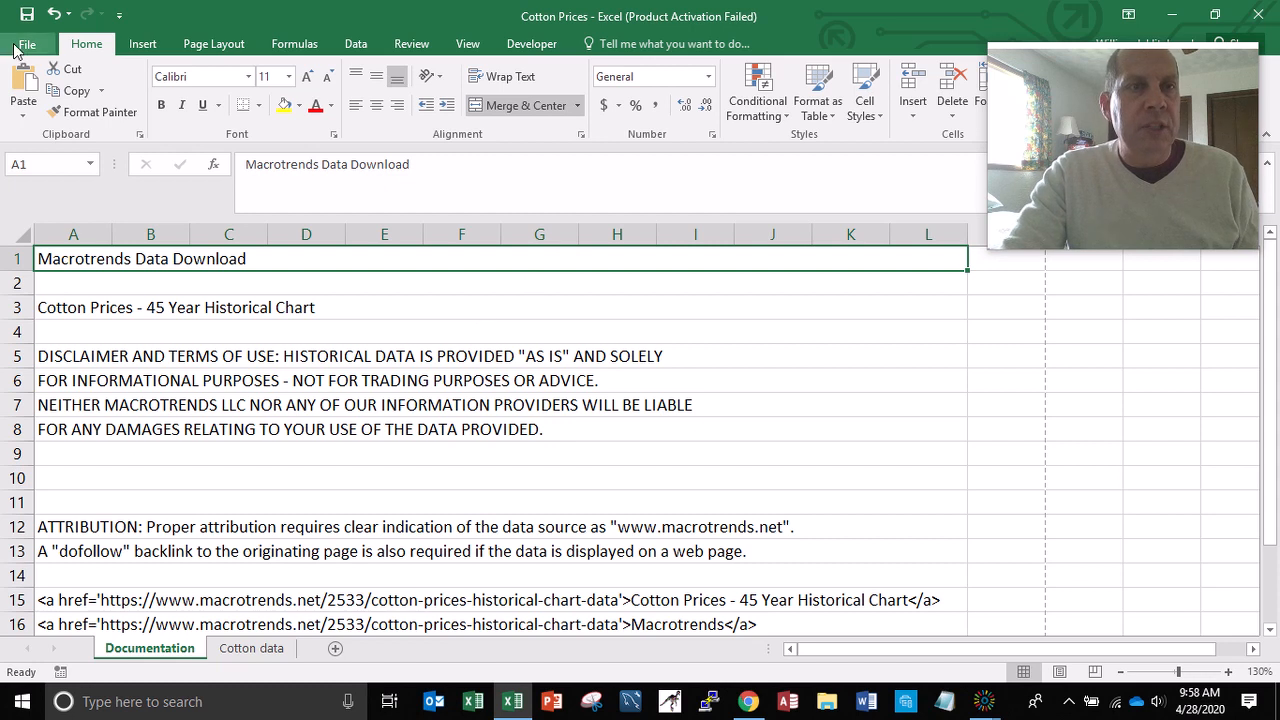
- Delete rows 1 to 15 above the date and value headers on the Cotton data sheet
left_click(264, 650)
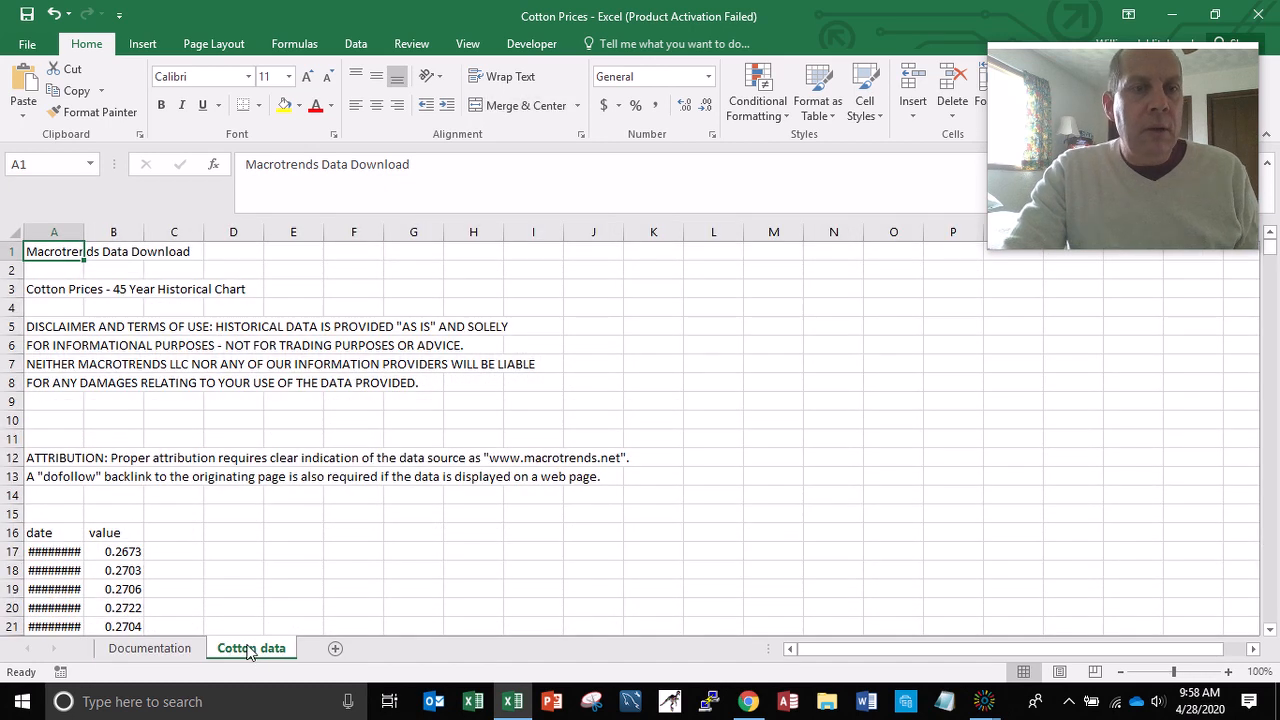
left_click(12, 251)
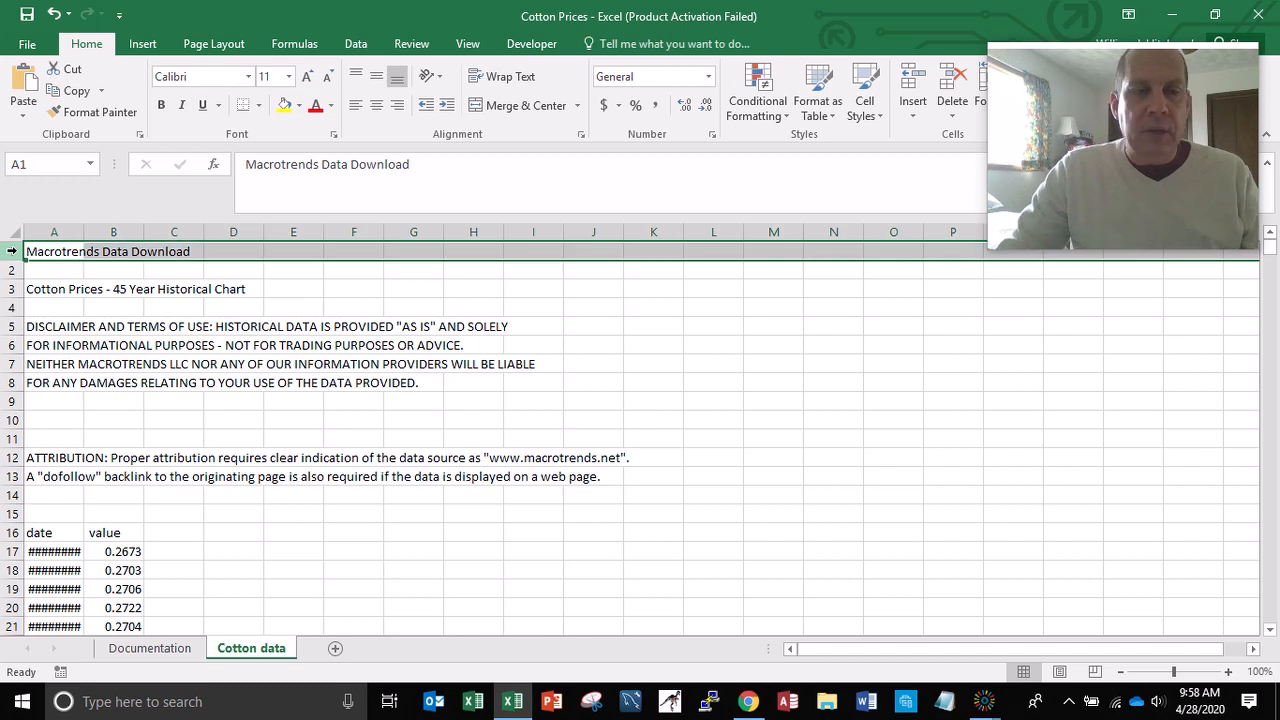
left_click_drag(12, 251, 12, 514)
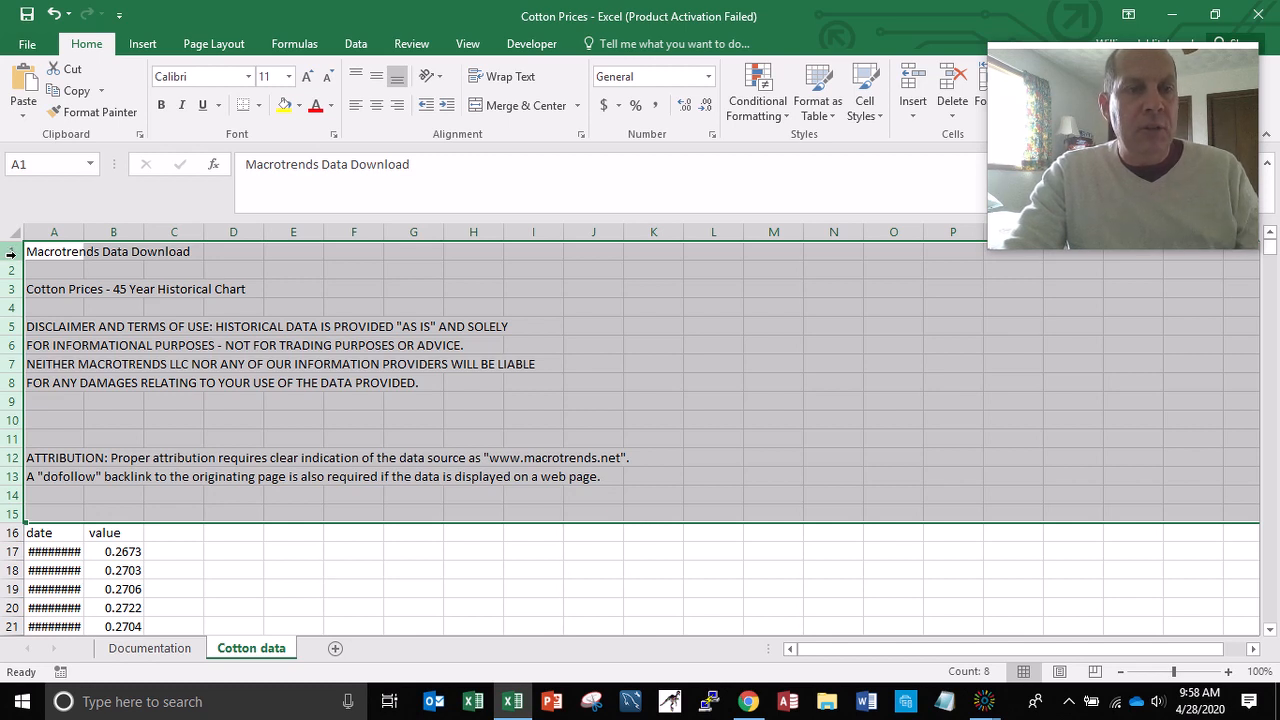
right_click(16, 345)
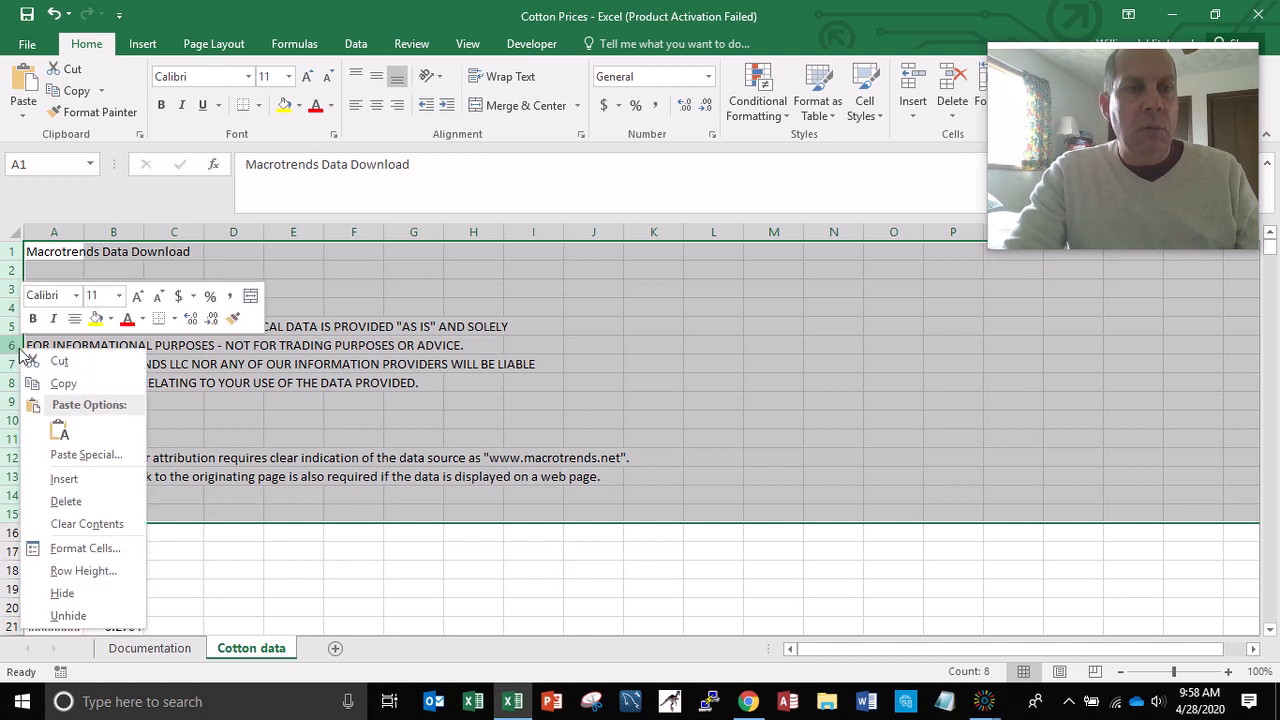
left_click(70, 501)
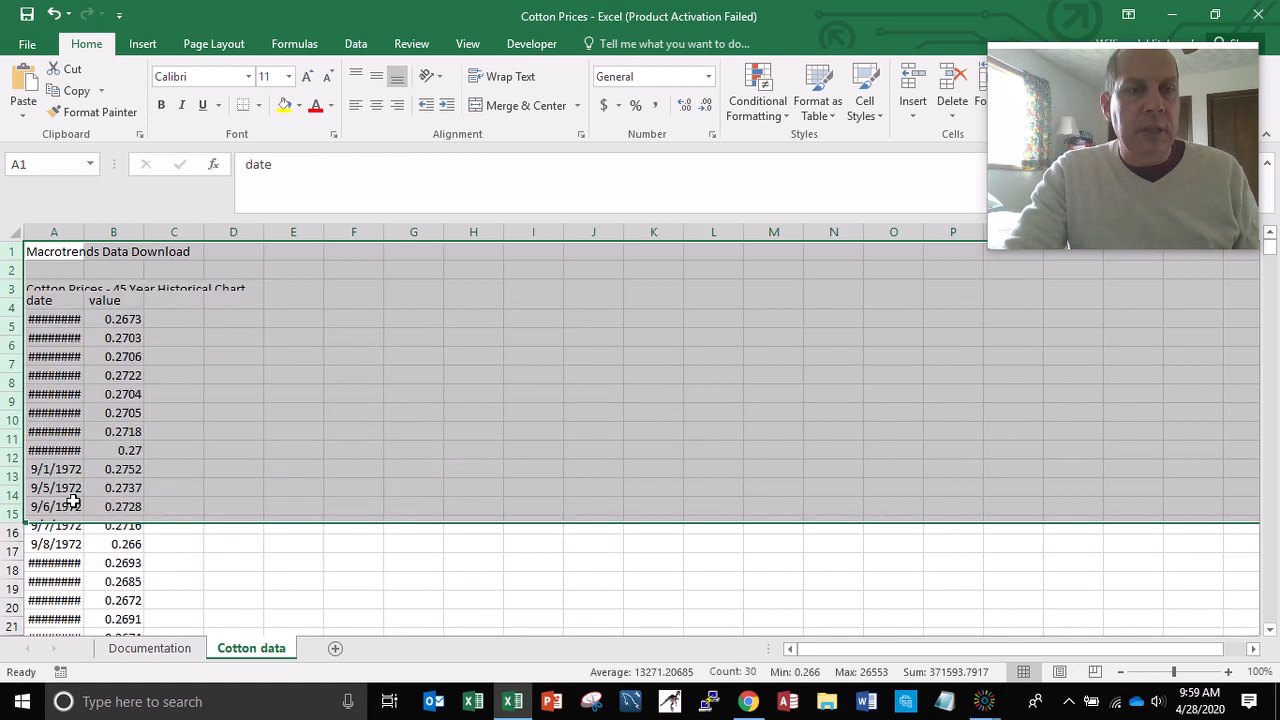
left_click(58, 252)
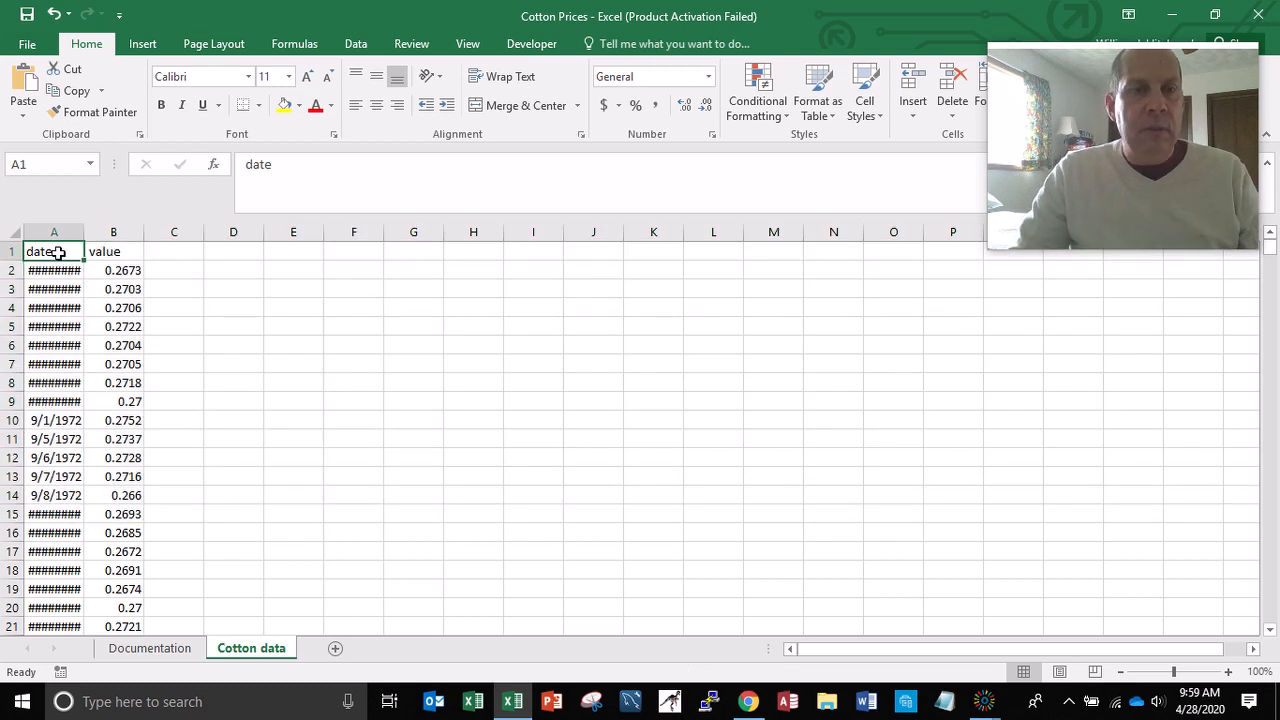
- Rename the header in cell B1 of the Cotton data sheet as Price
key("Right")
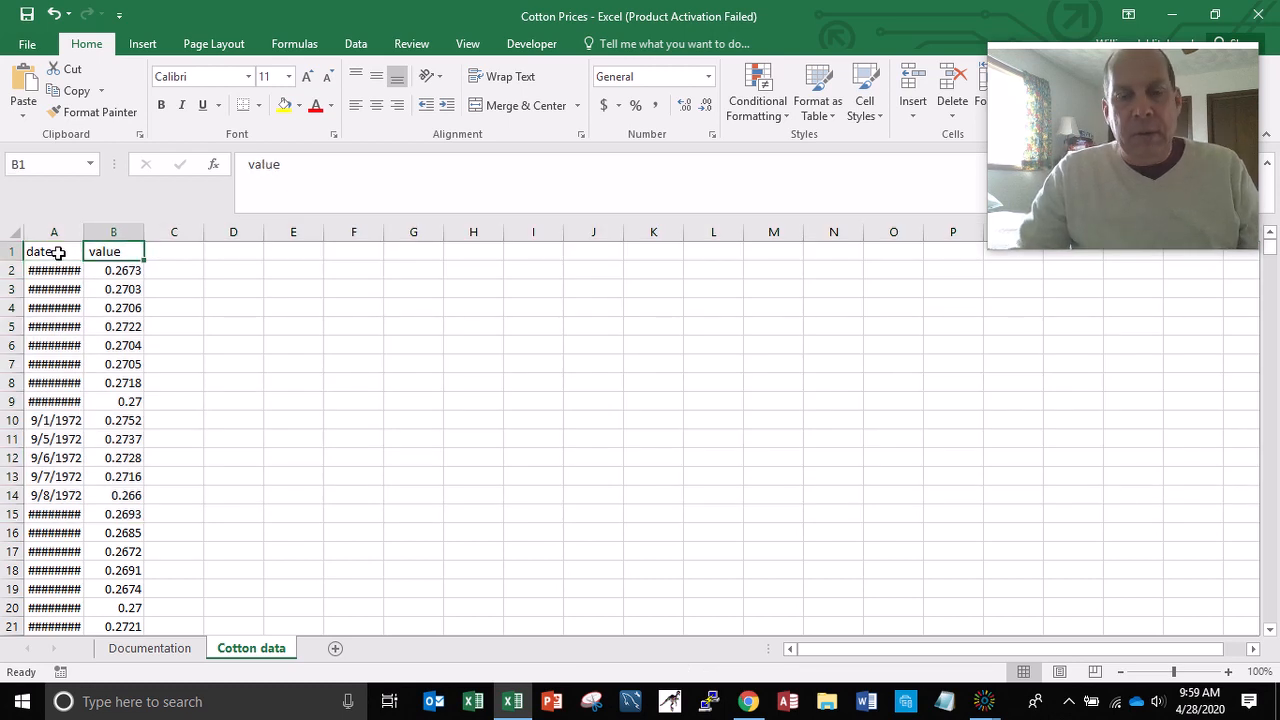
left_click(62, 226)
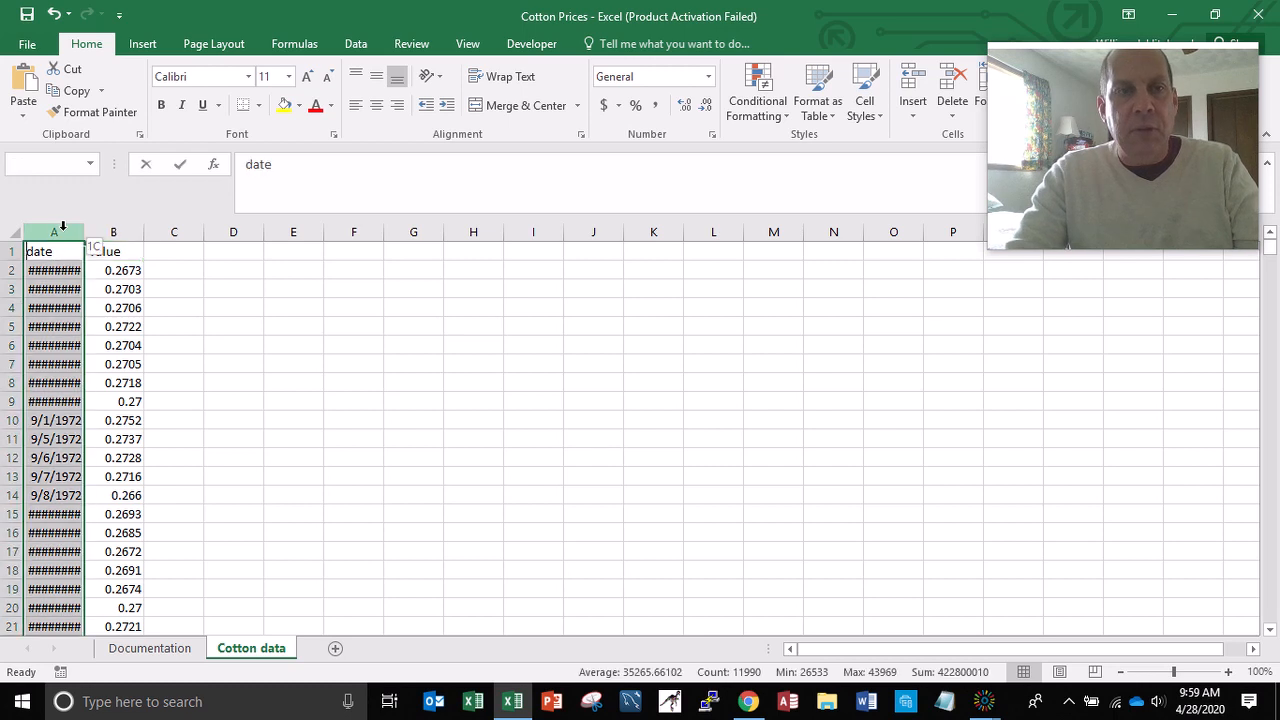
key("Right")
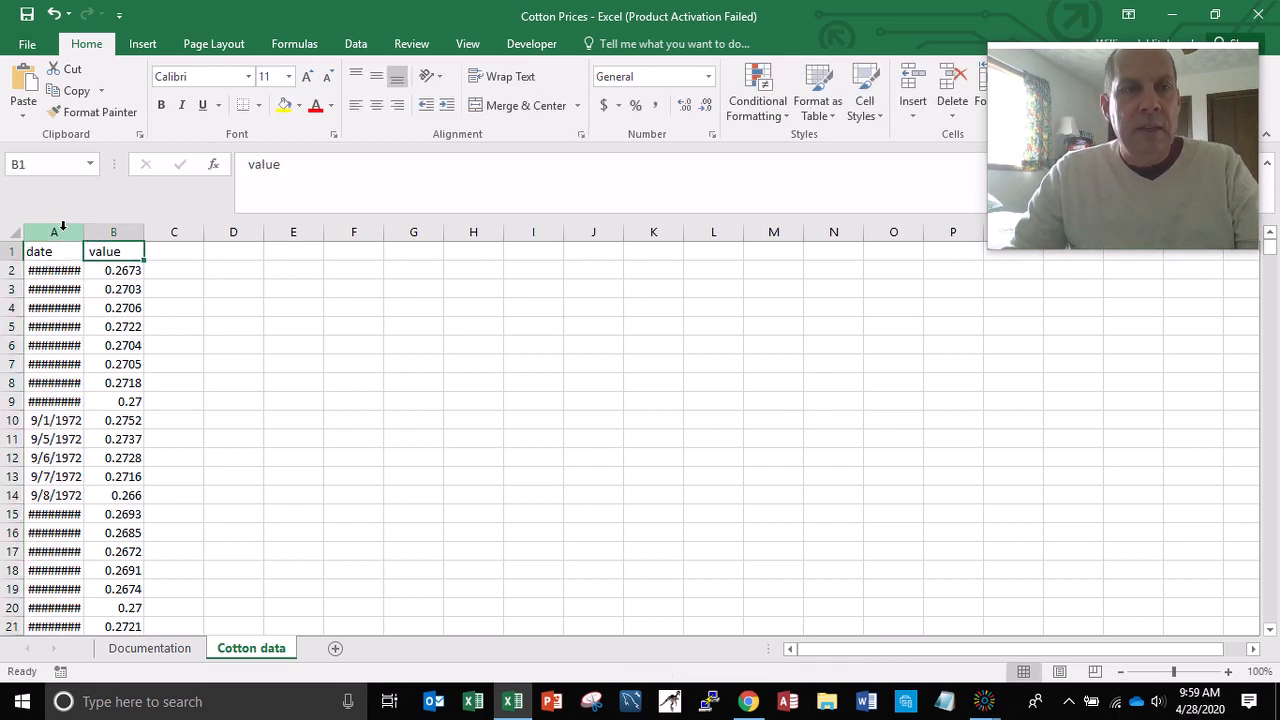
type("Price")
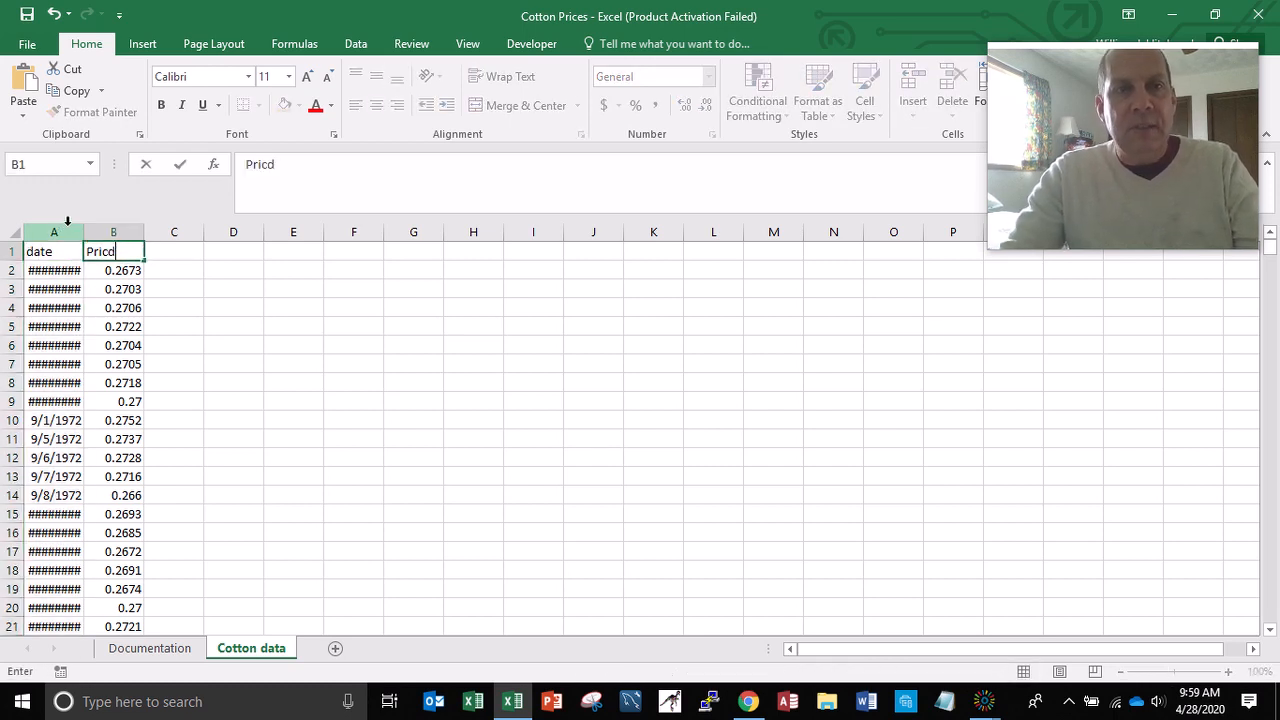
key("Return")
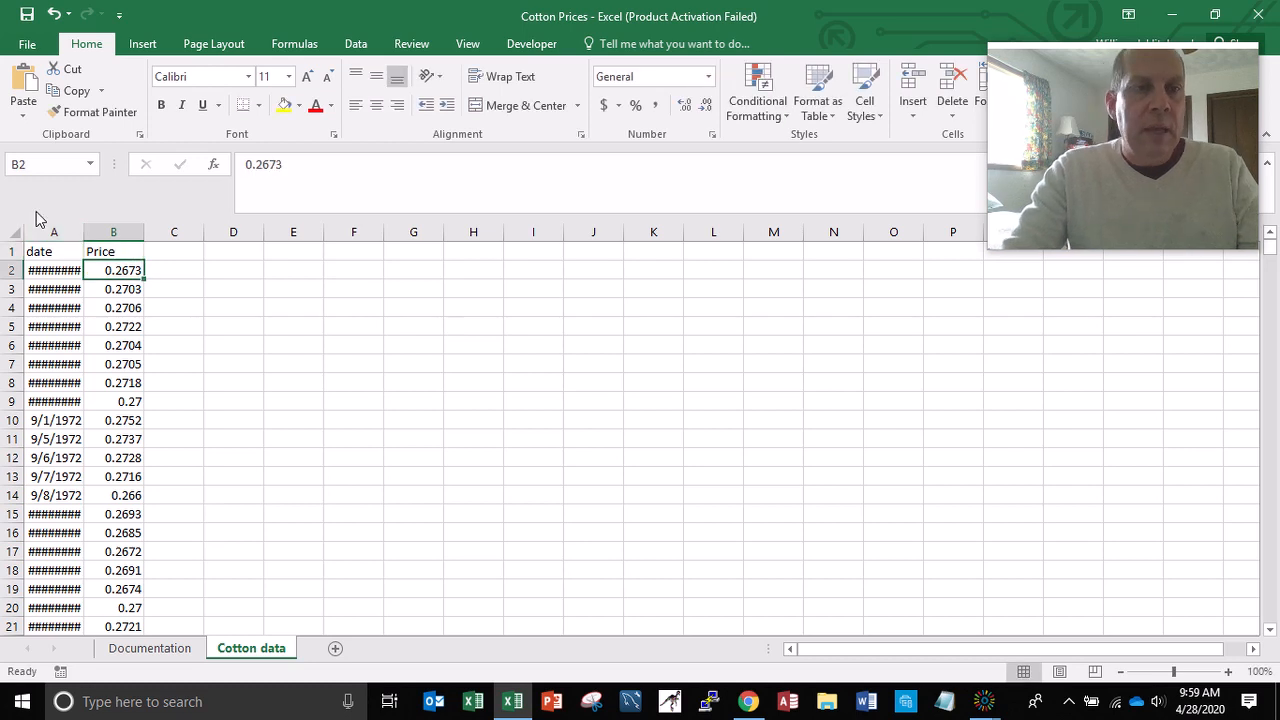
- Insert a comment on the Price header in cell B1 and clear the default author name from it
right_click(114, 254)
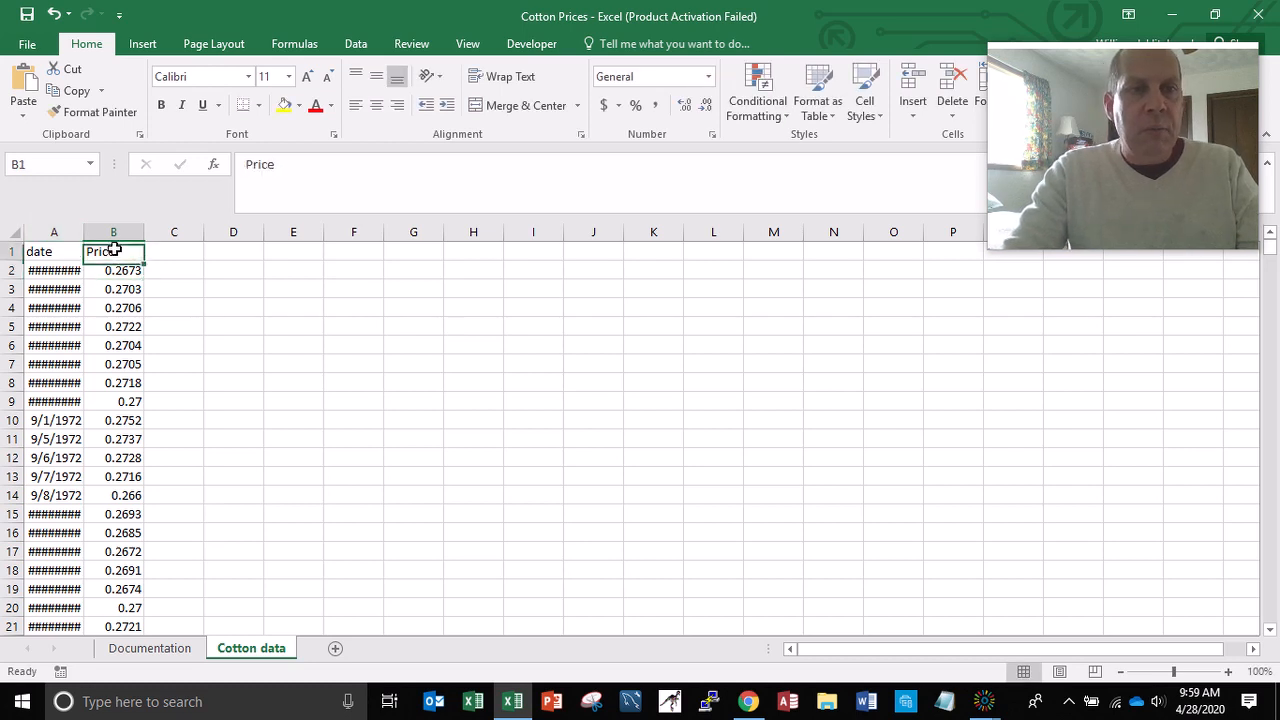
left_click(186, 542)
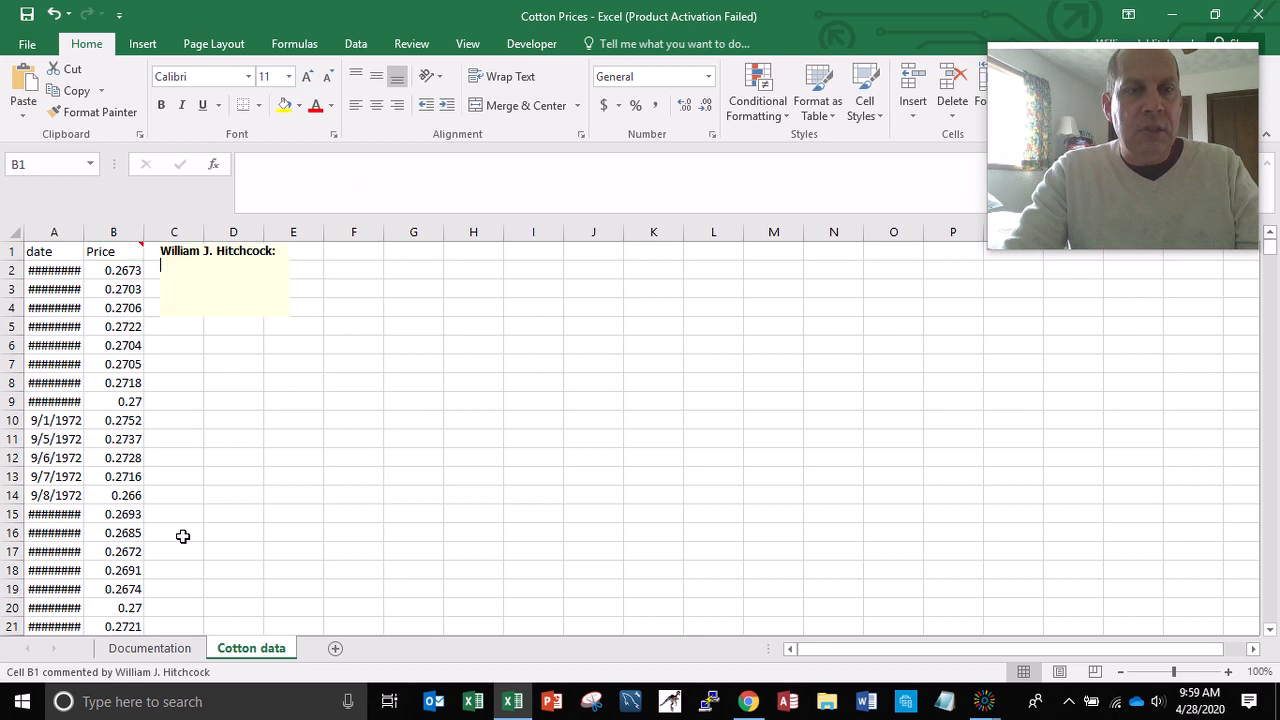
key("BackSpace")
key("BackSpace")
key("BackSpace")
key("BackSpace")
key("BackSpace")
key("BackSpace")
key("BackSpace")
key("BackSpace")
key("BackSpace")
key("BackSpace")
key("BackSpace")
key("BackSpace")
key("BackSpace")
key("BackSpace")
key("BackSpace")
key("BackSpace")
key("BackSpace")
key("BackSpace")
key("BackSpace")
key("BackSpace")
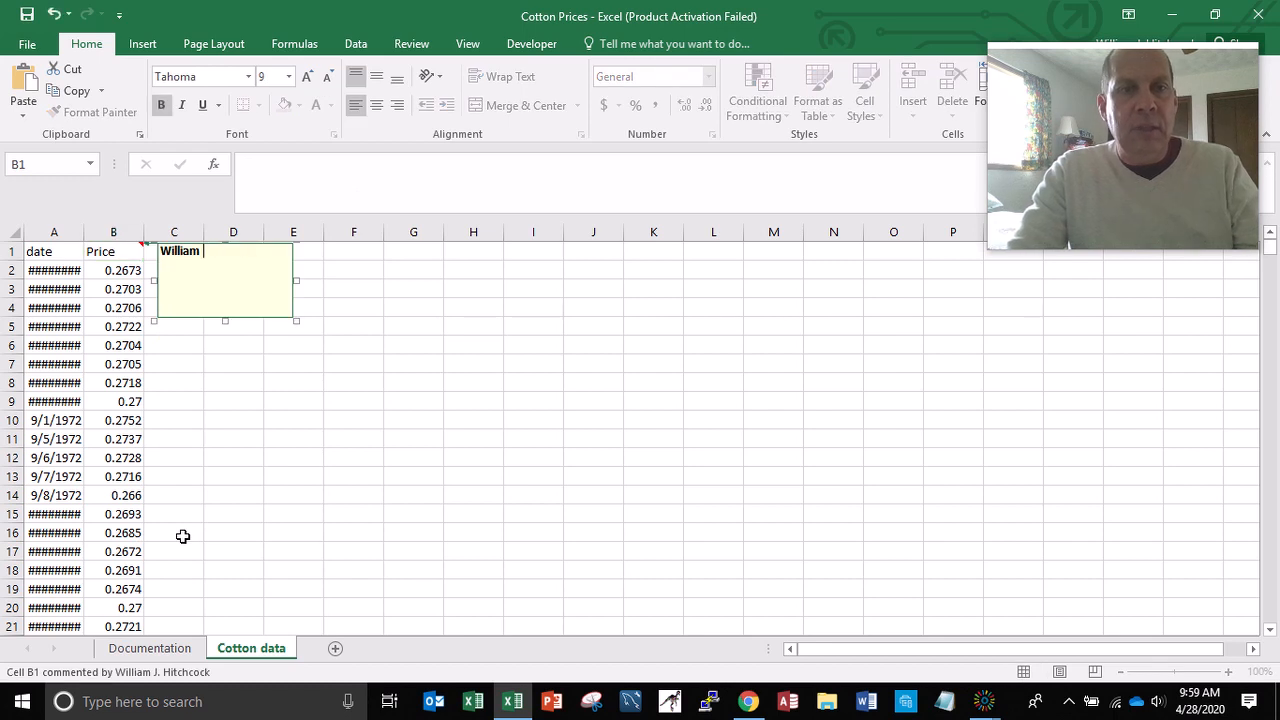
- Enter "price of 1 pound (lb) of cotton is $US" as the comment text for cell B1
type("price of ")
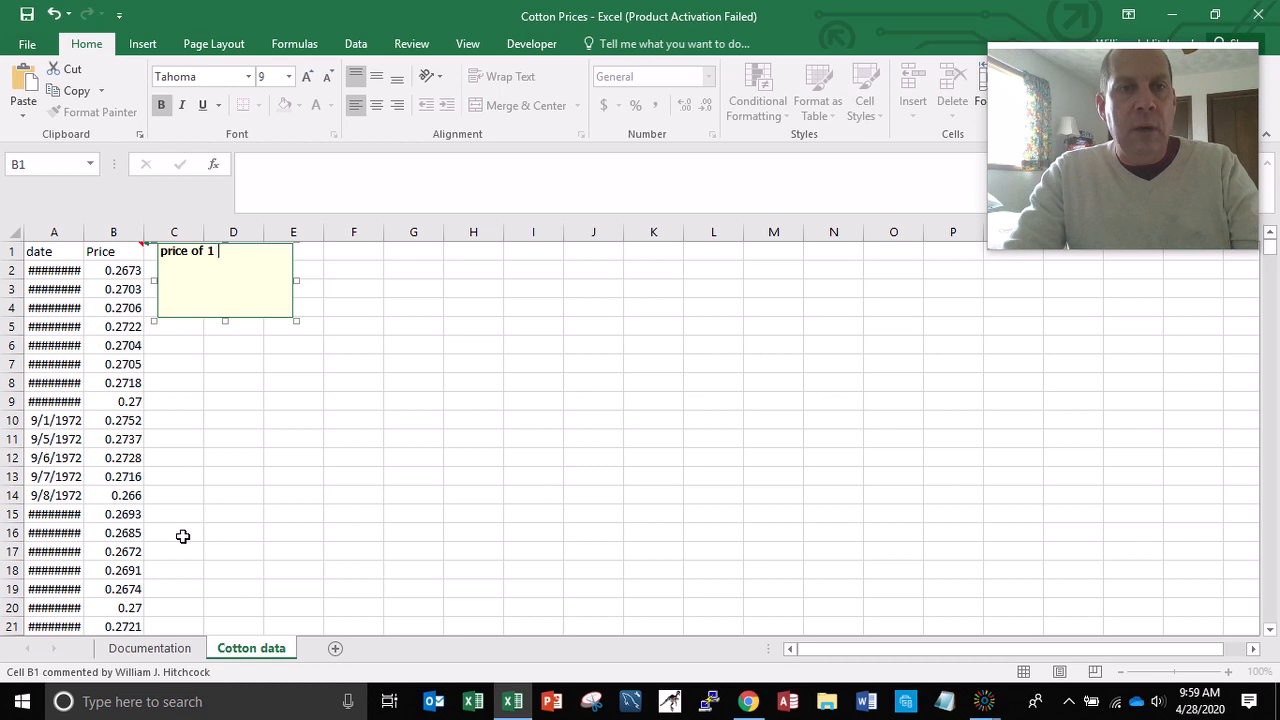
type("1 pound (lb")
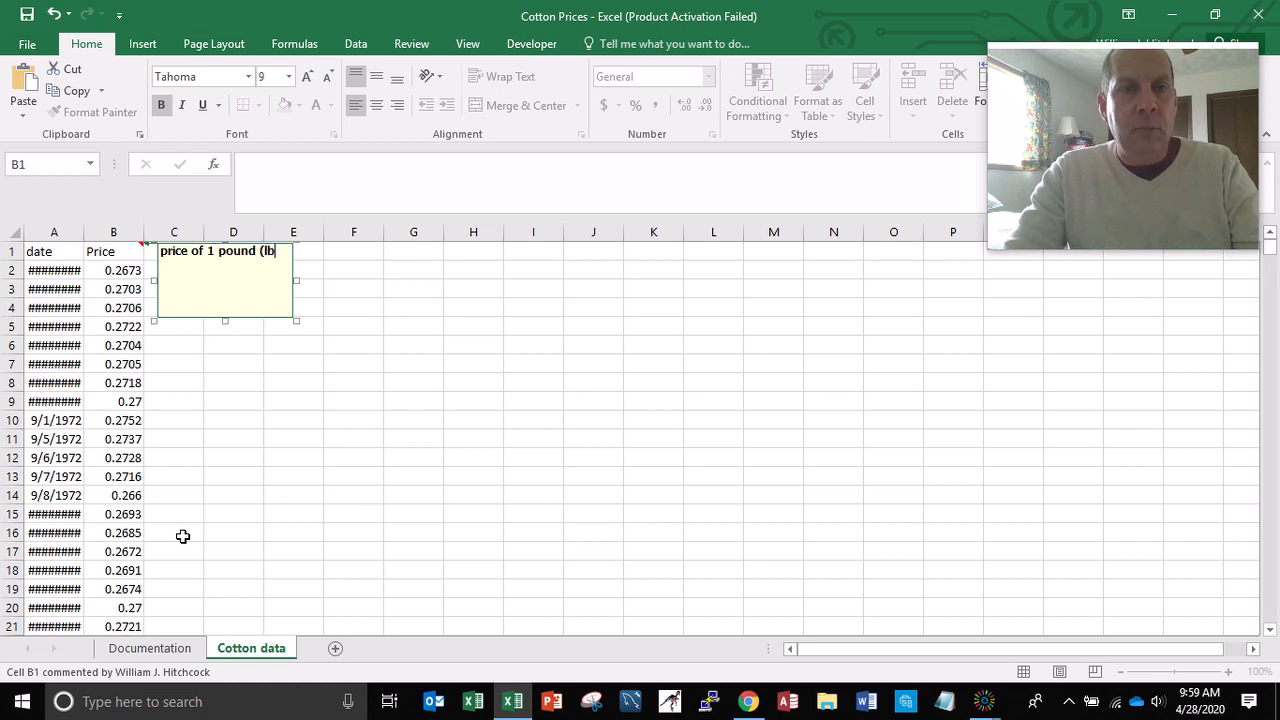
type(") of cotton")
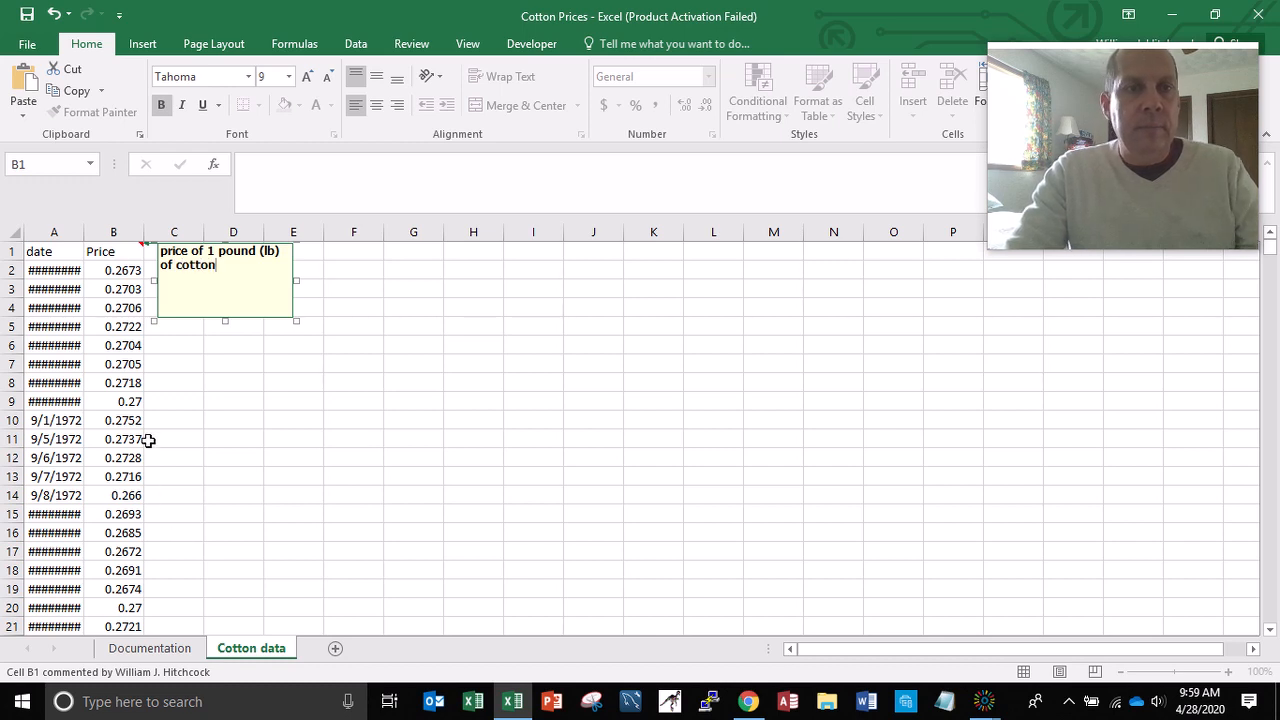
type(" is")
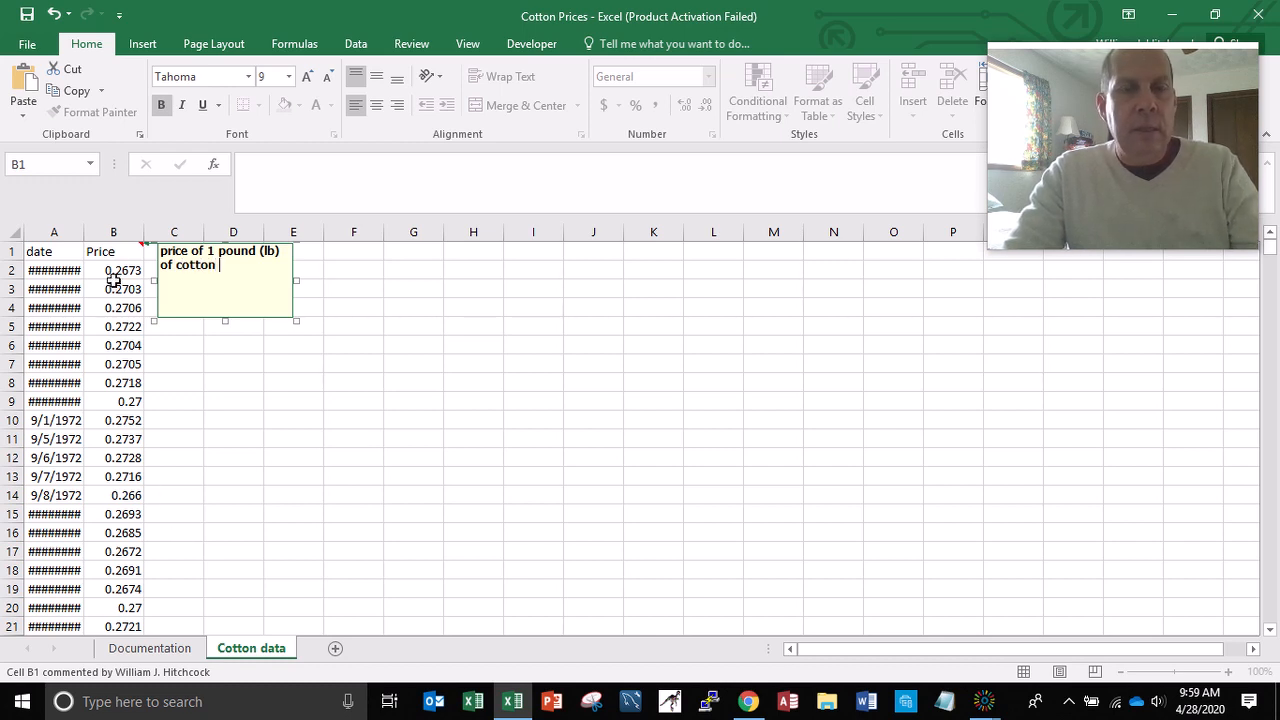
type(" $US")
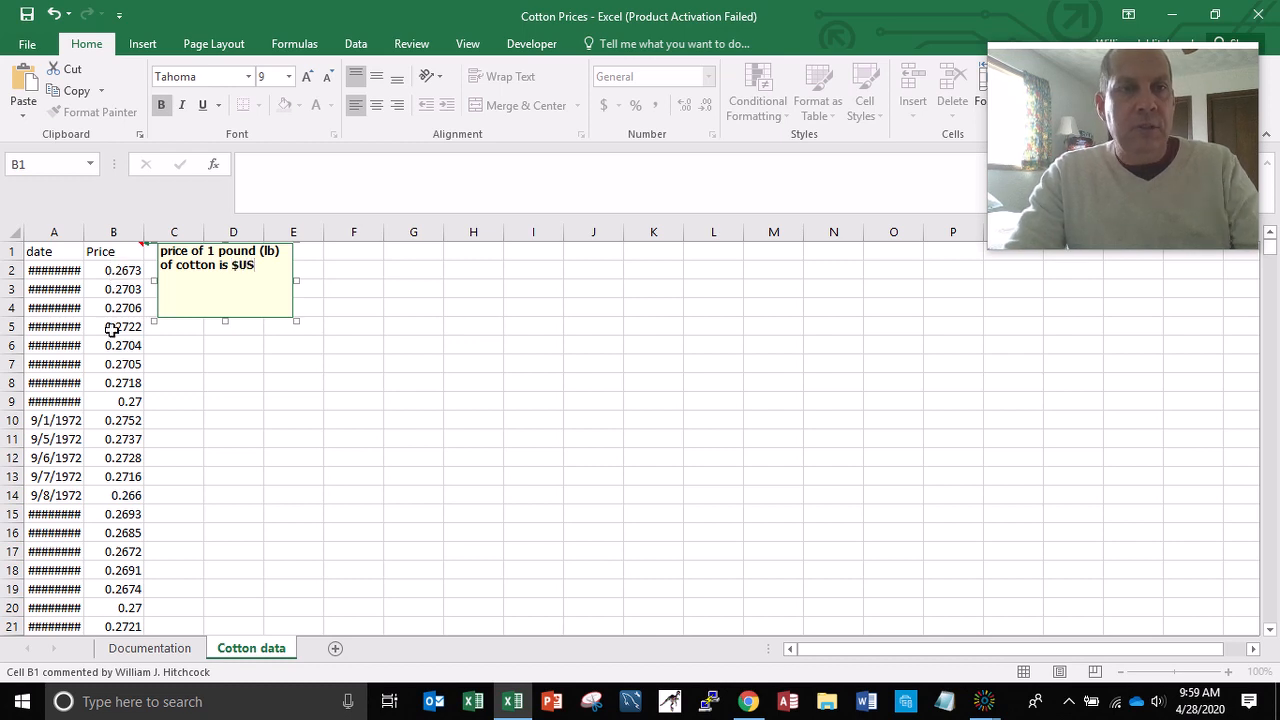
left_click(215, 379)
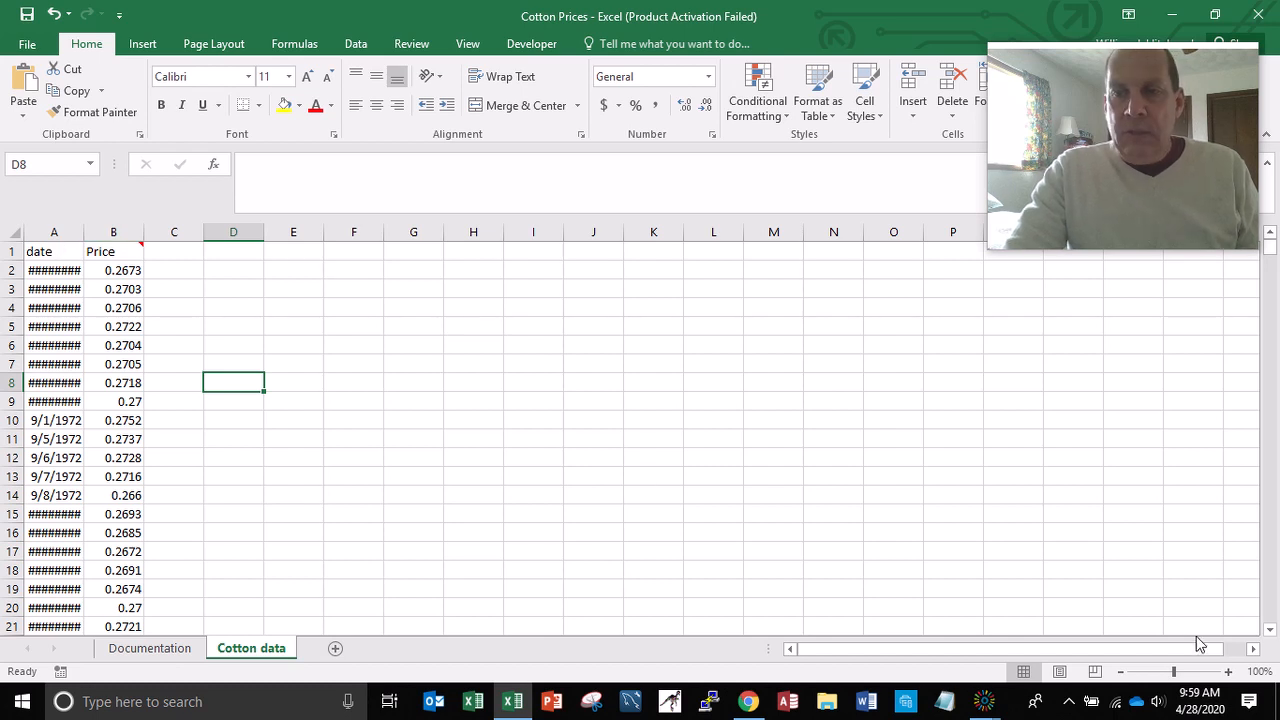
- Enlarge the Cotton data sheet view to 160% and return to cell A1
left_click(1229, 672)
left_click(1229, 672)
left_click(1229, 672)
left_click(1229, 672)
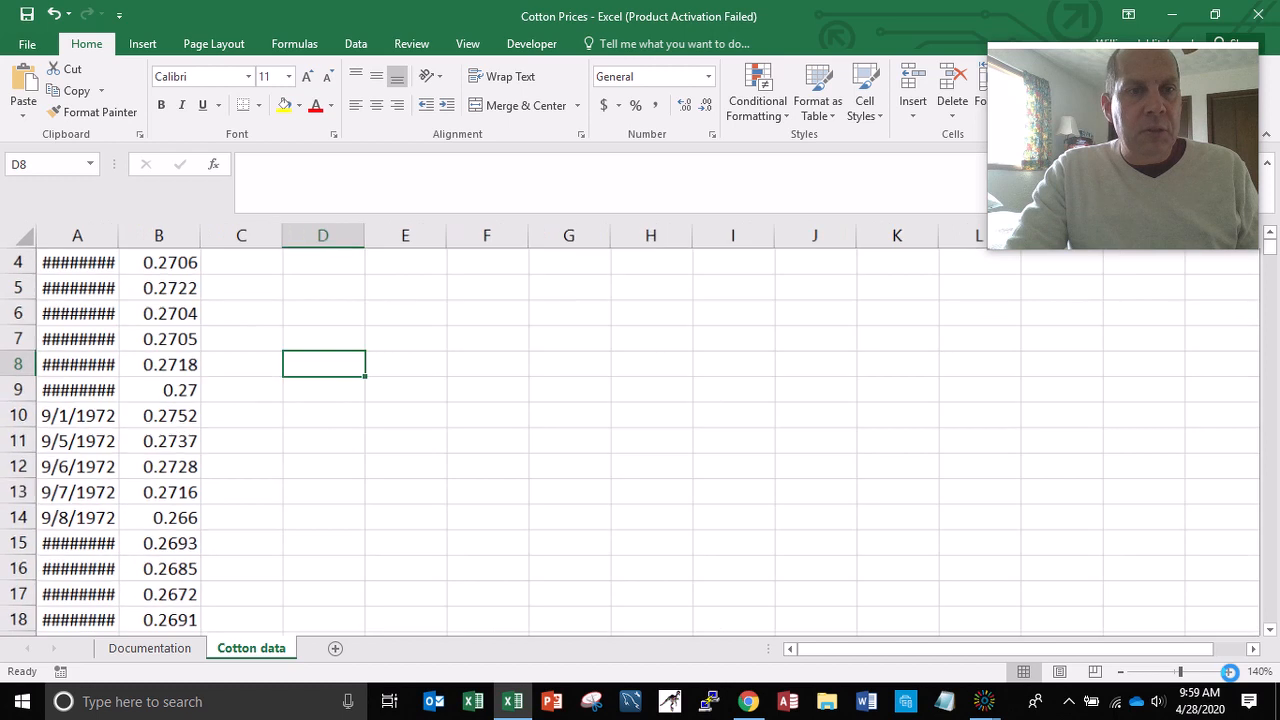
left_click(1229, 672)
left_click(1229, 672)
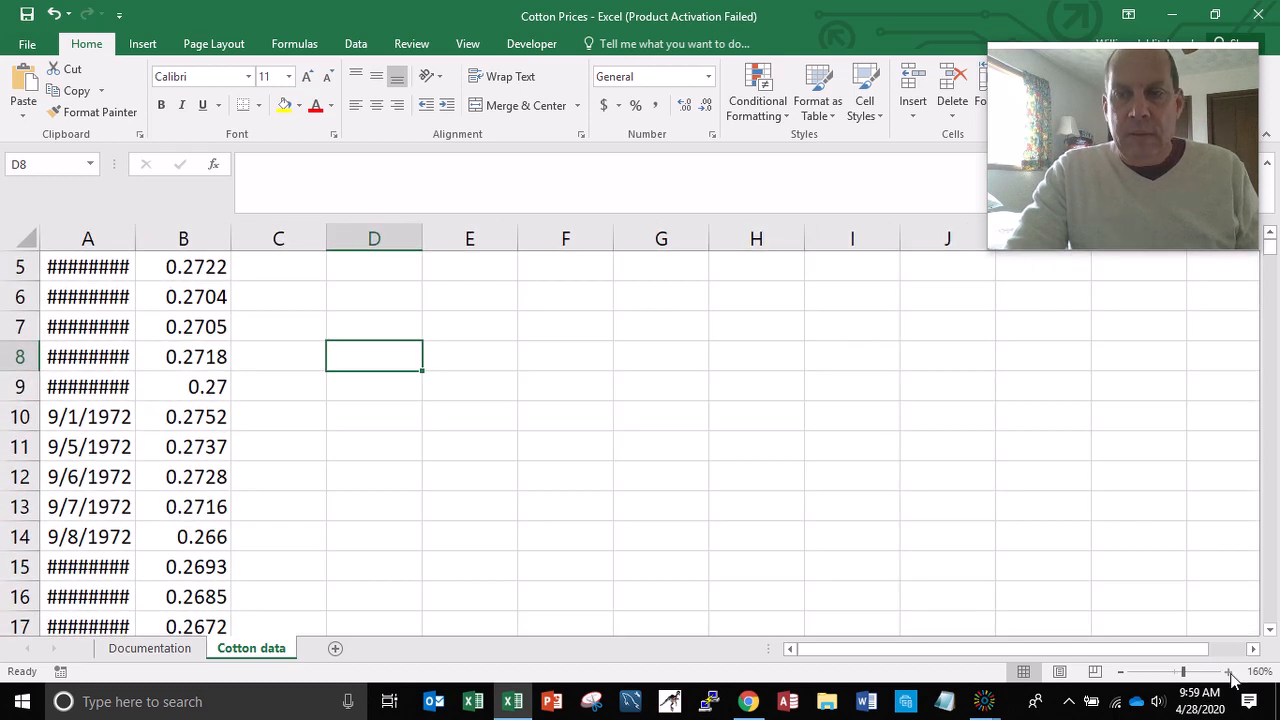
key("ctrl+Home")
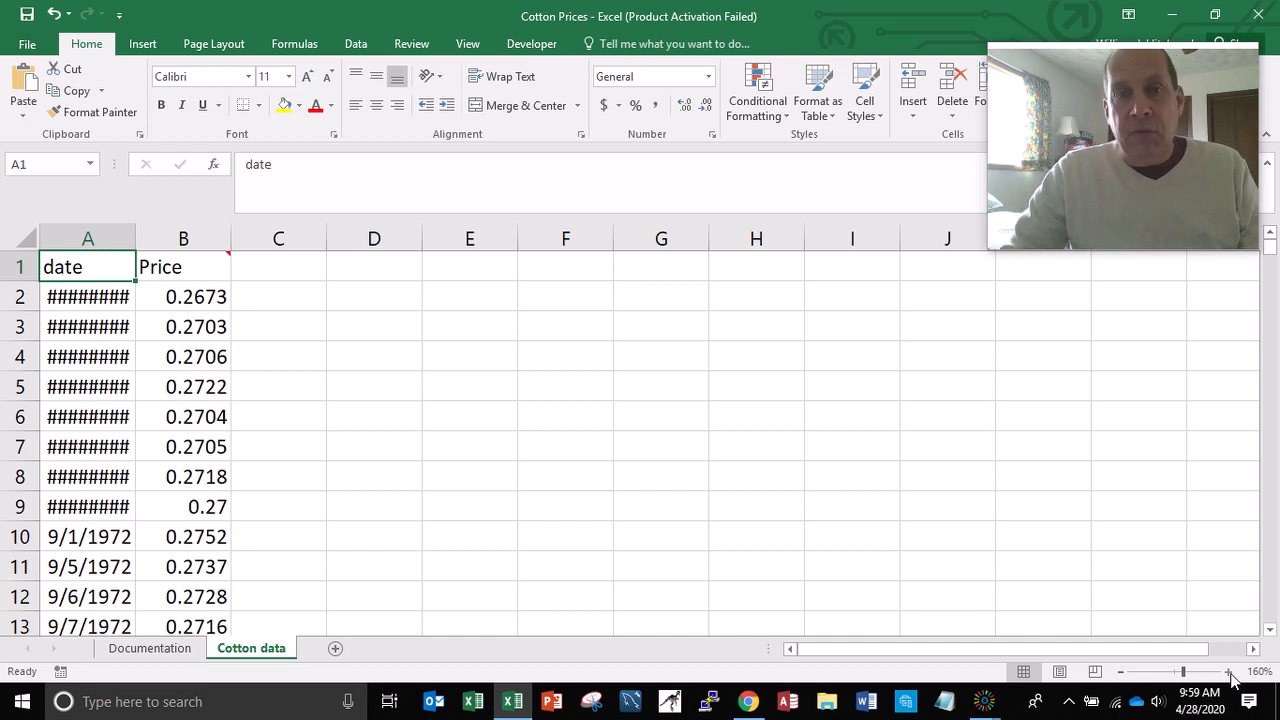
- Set the font size of range A1:J11998 on the Cotton data sheet to 8
key("shift+Right")
key("shift+Right")
key("shift+Right")
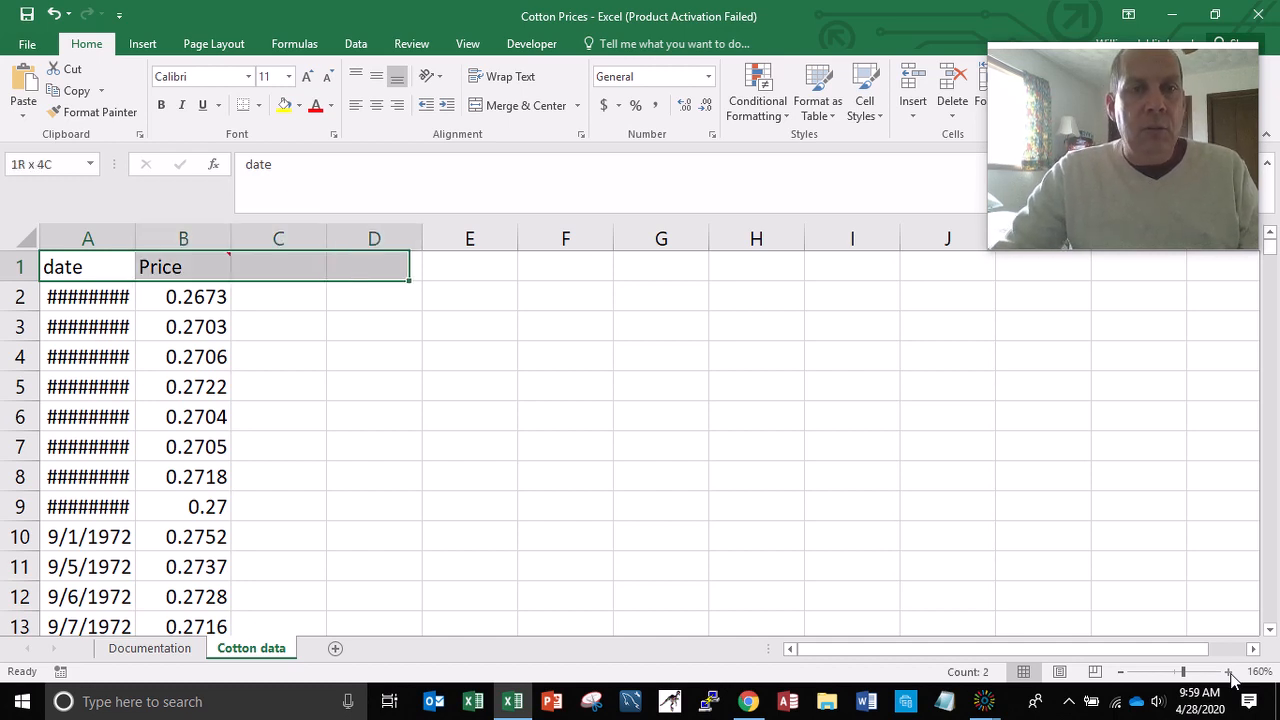
key("shift+Right")
key("shift+Right")
key("shift+Right")
key("shift+Right")
key("shift+Right")
key("shift+Right")
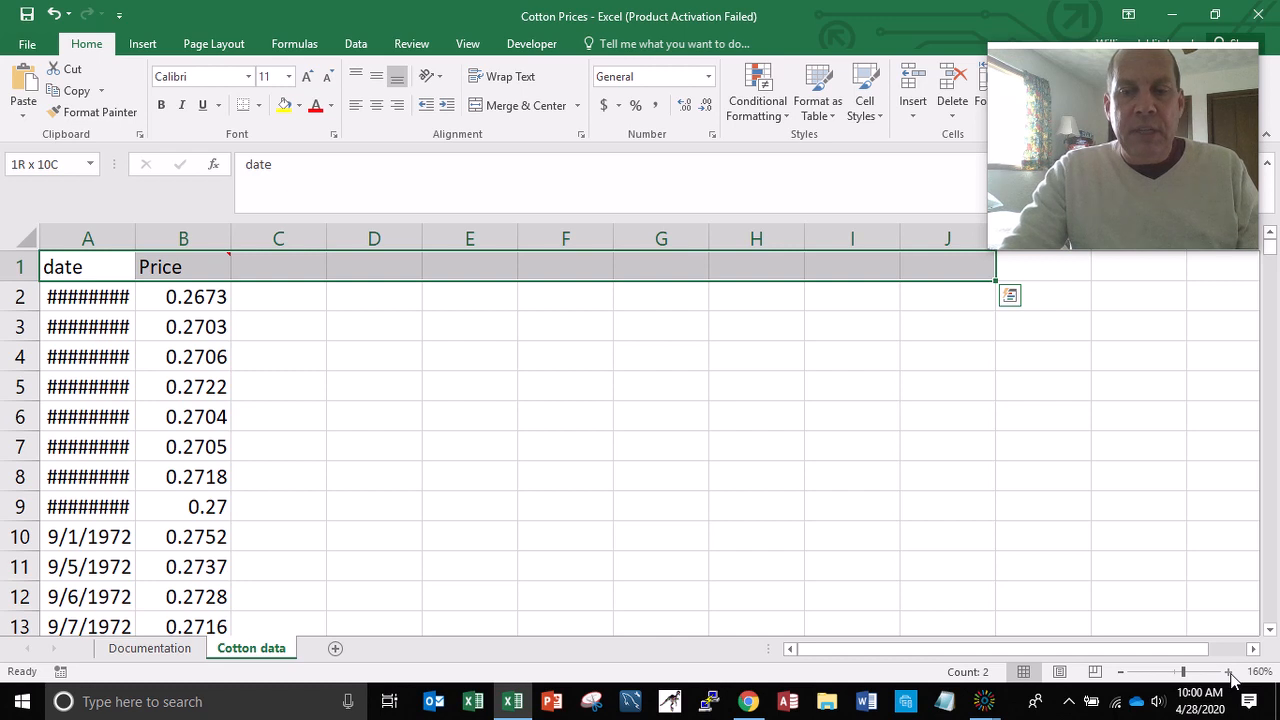
key("End")
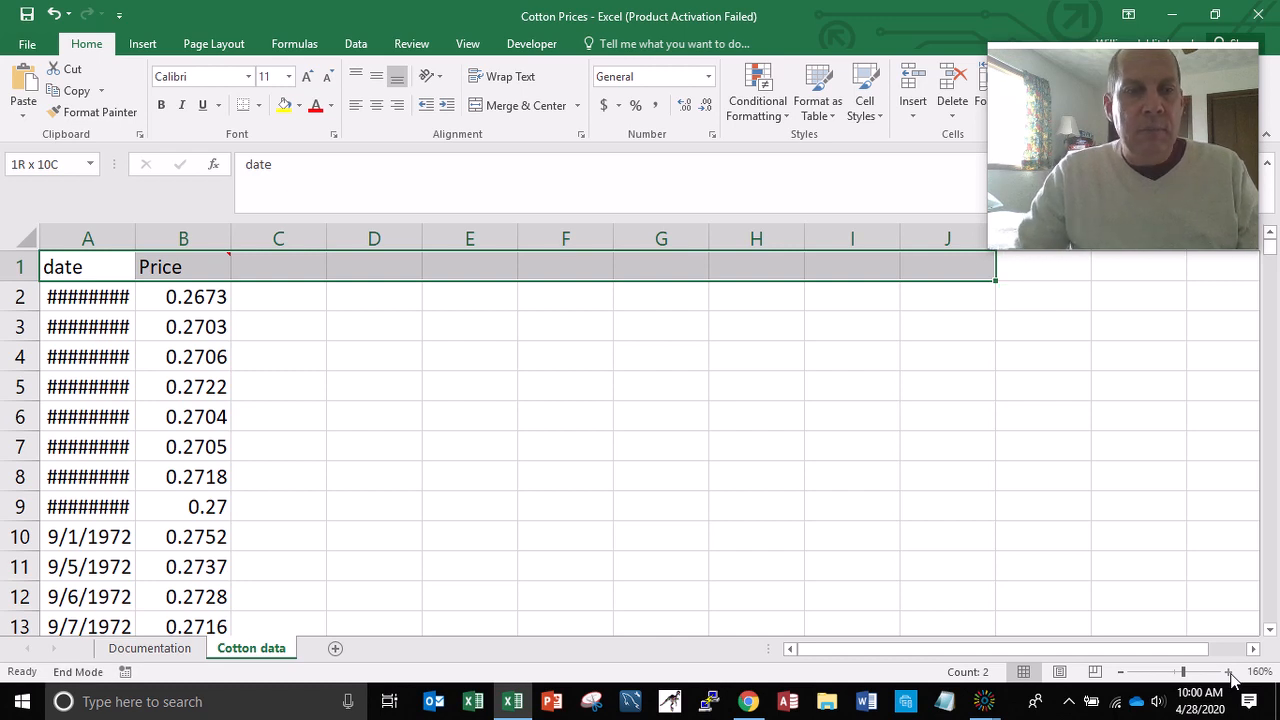
key("shift+Down")
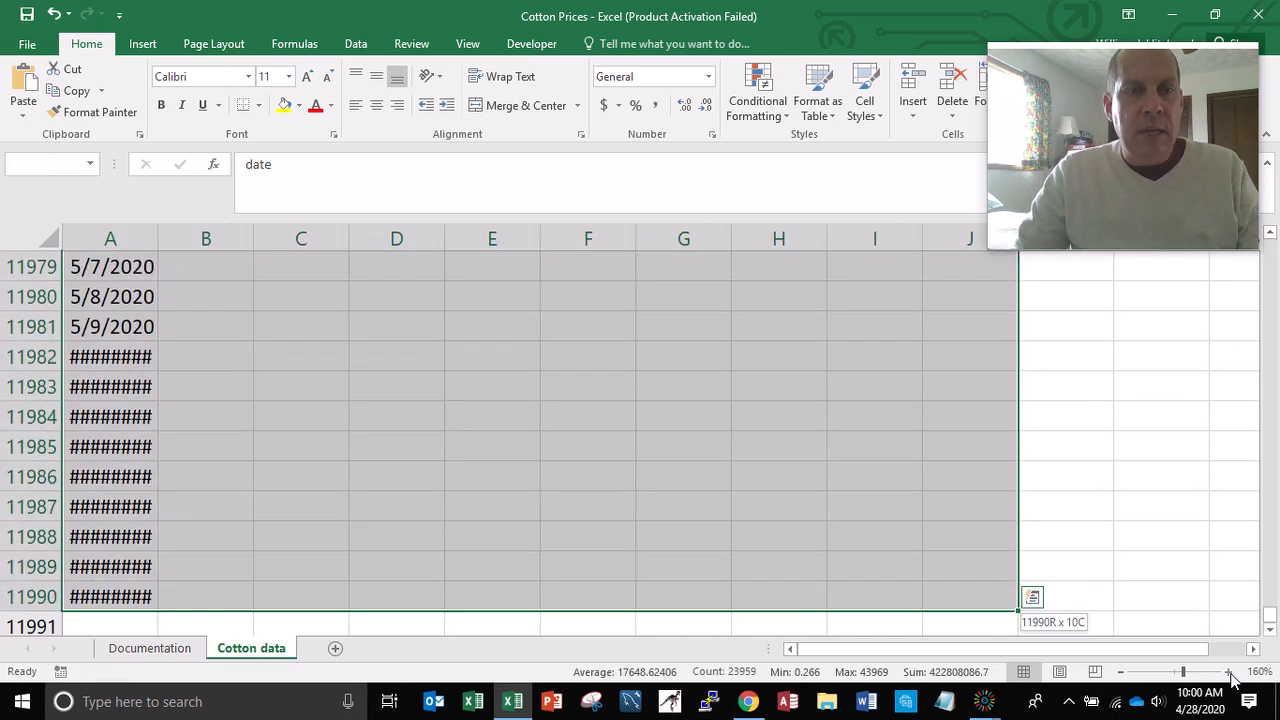
key("shift+Down")
key("shift+Down")
key("shift+Down")
key("shift+Down")
key("shift+Down")
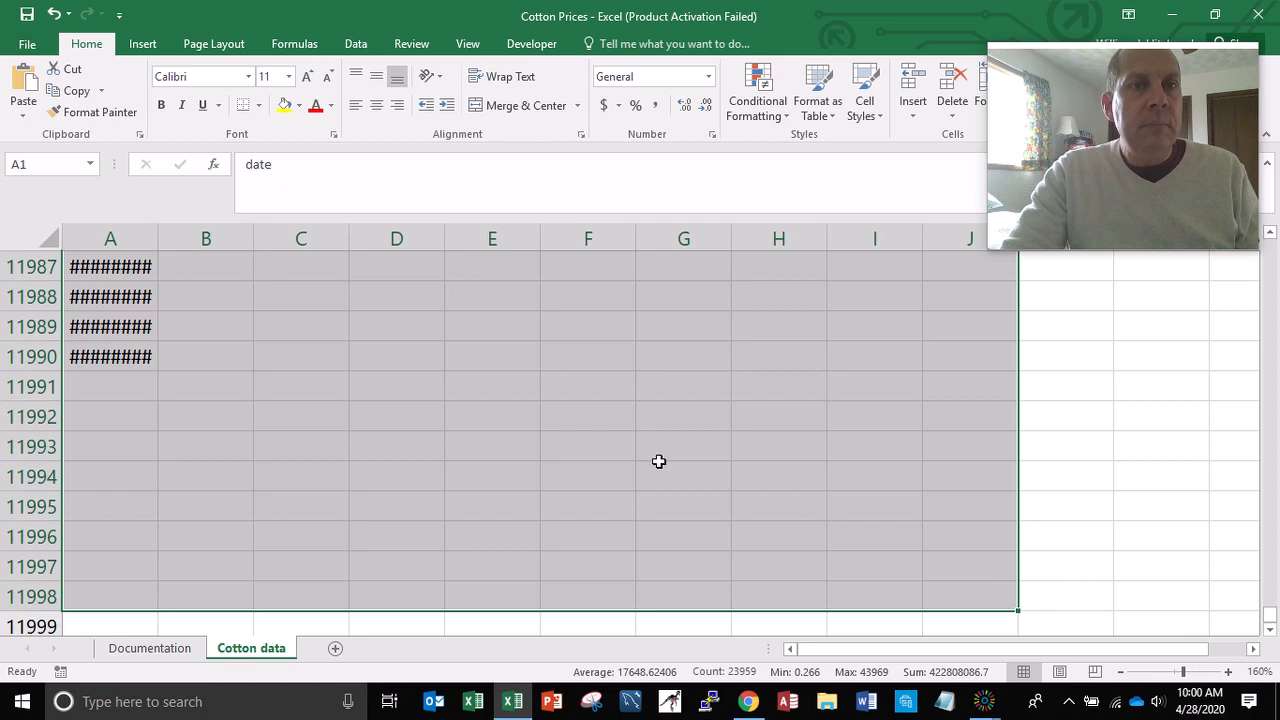
left_click(289, 78)
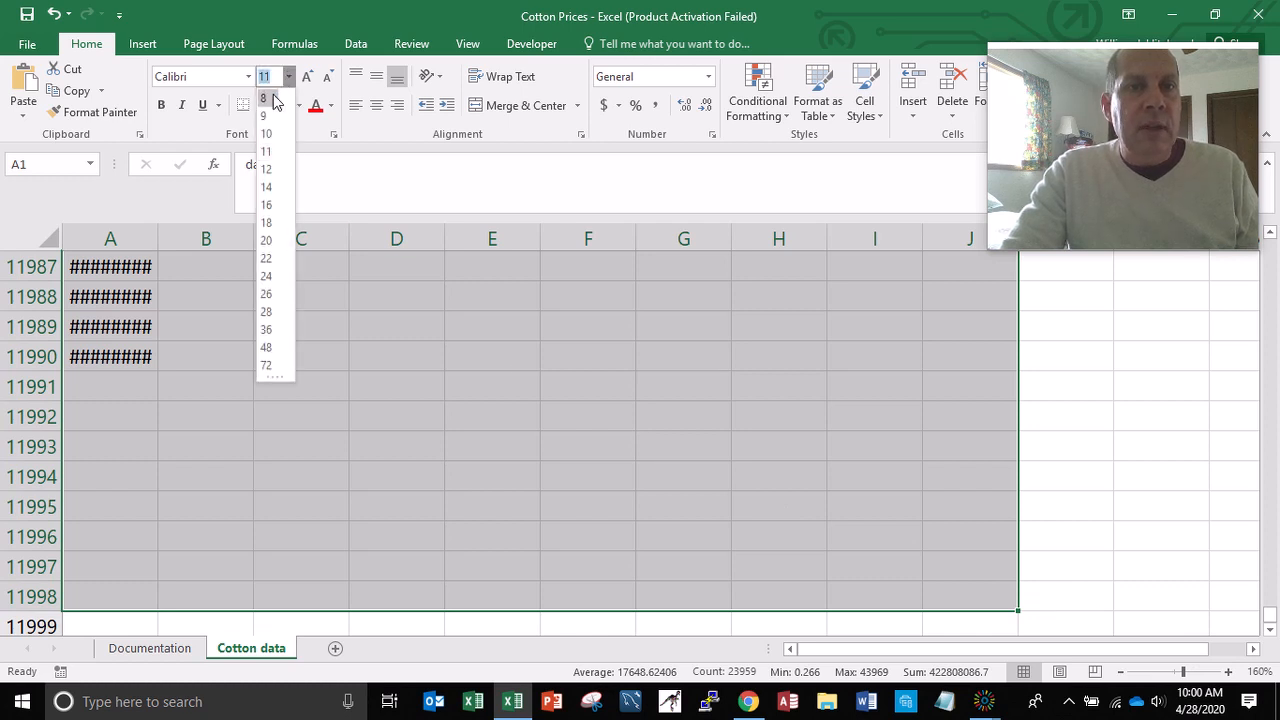
left_click(265, 98)
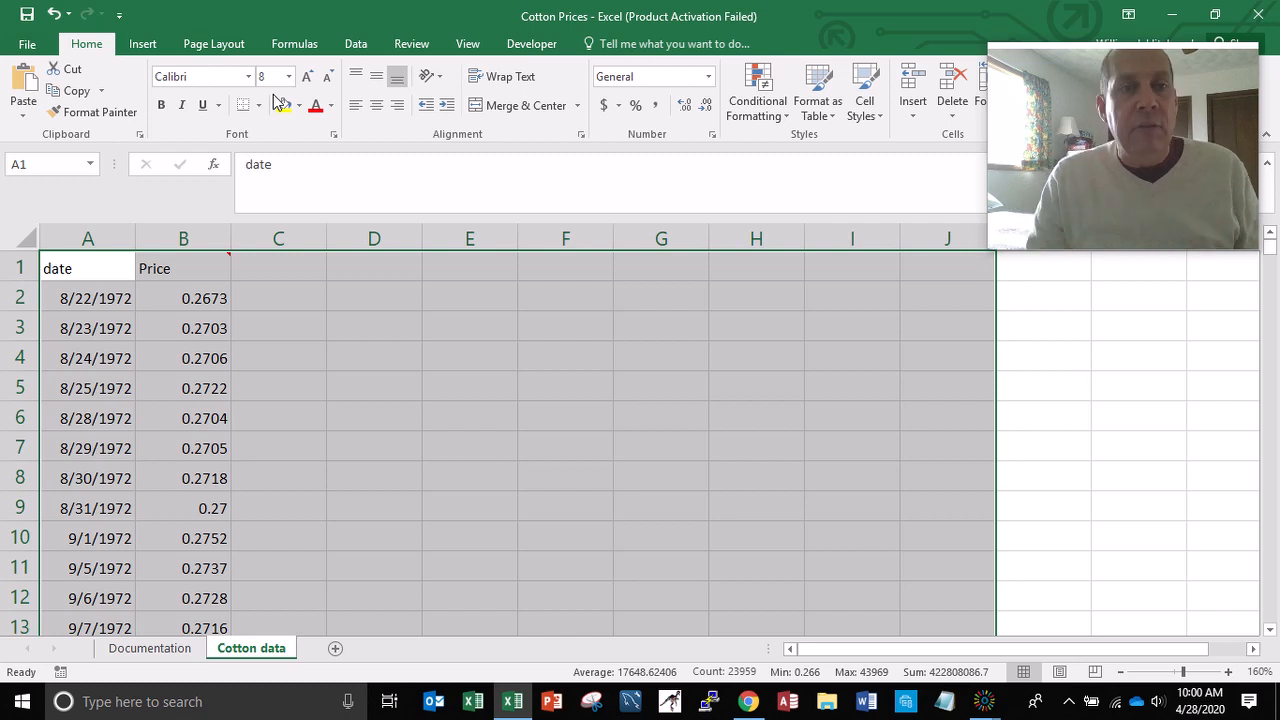
- Make the header cells A1:J1 bold, centred and text-wrapped
key("ctrl+Home")
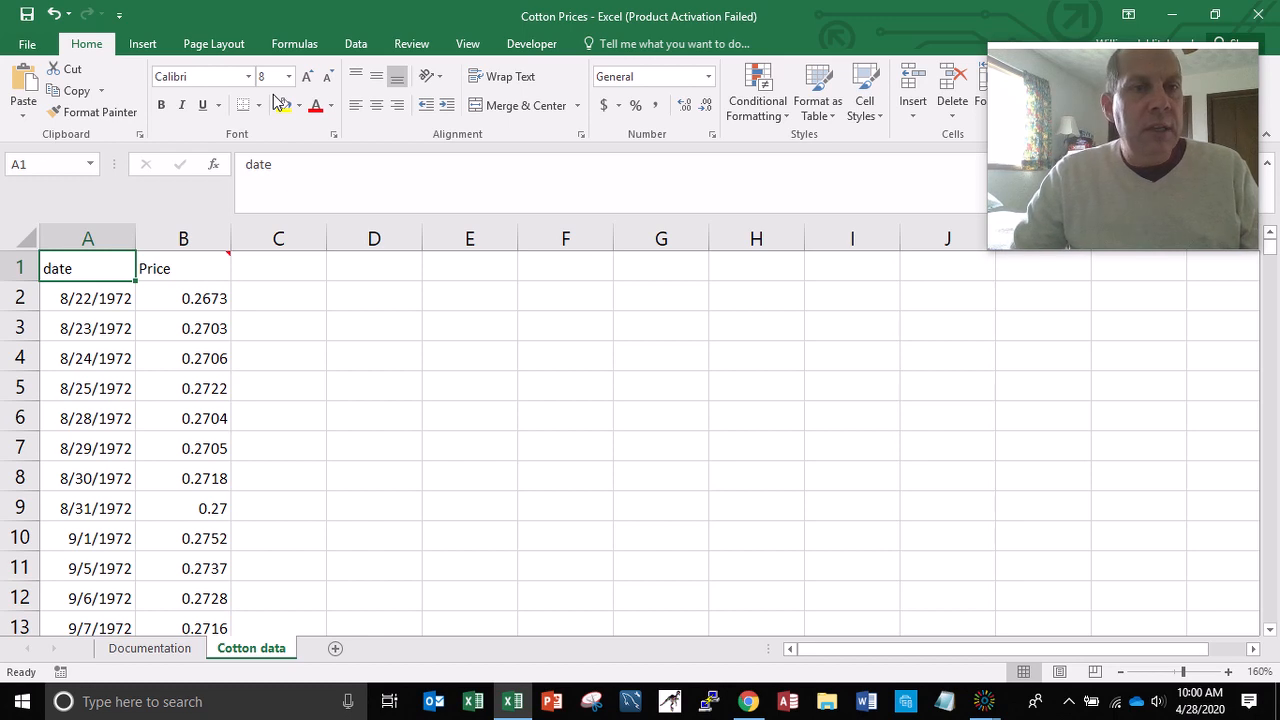
key("shift+Right")
key("shift+Right")
key("shift+Right")
key("shift+Right")
key("shift+Right")
key("shift+Right")
key("shift+Right")
key("shift+Right")
key("shift+Right")
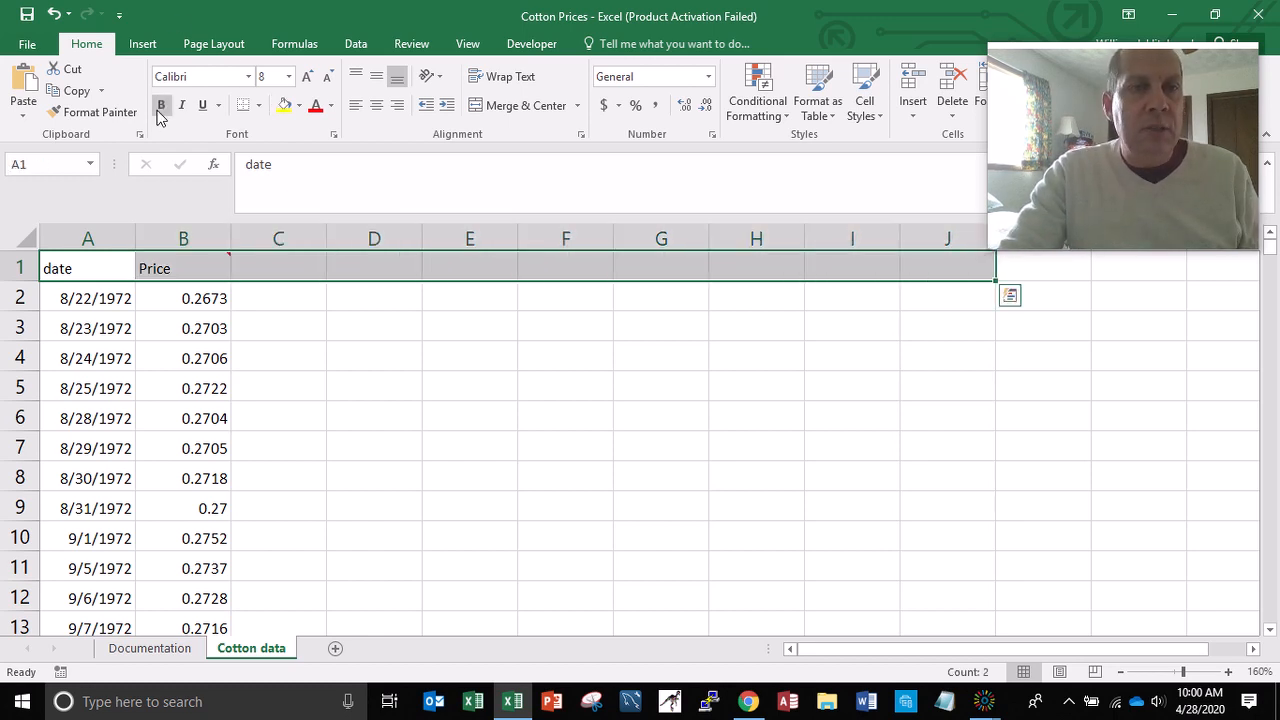
left_click(158, 112)
left_click(377, 108)
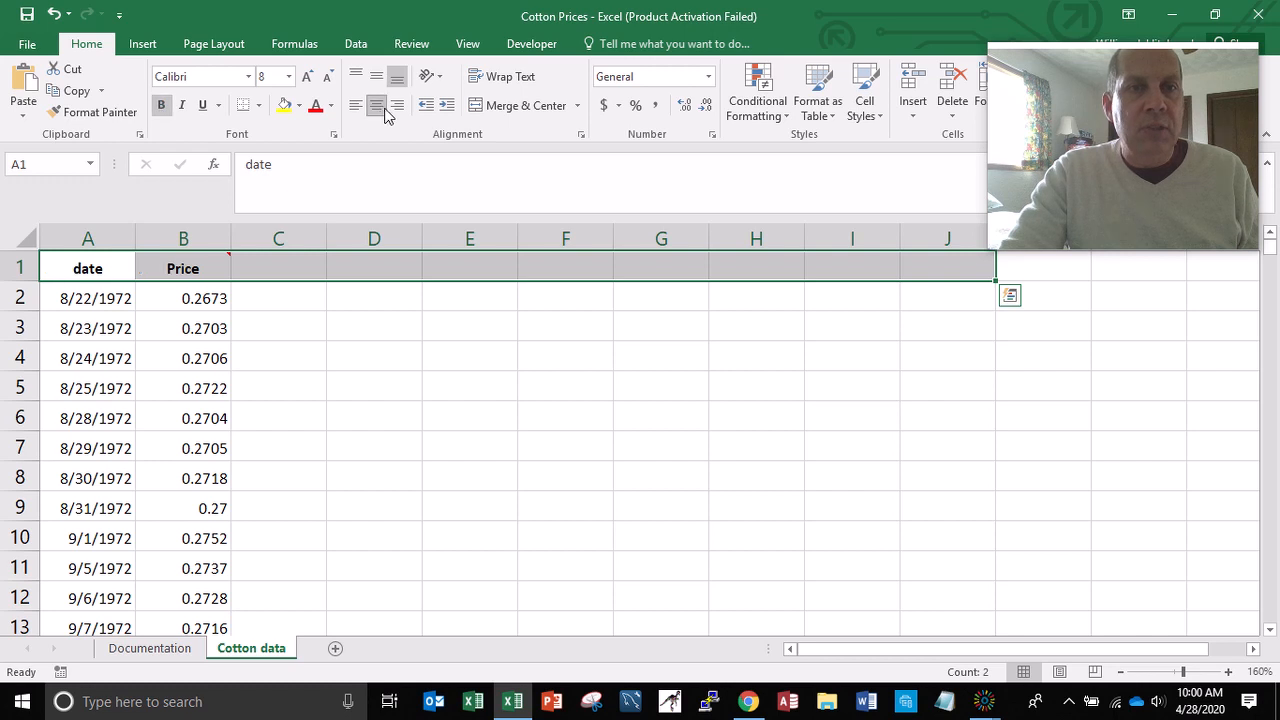
left_click(513, 79)
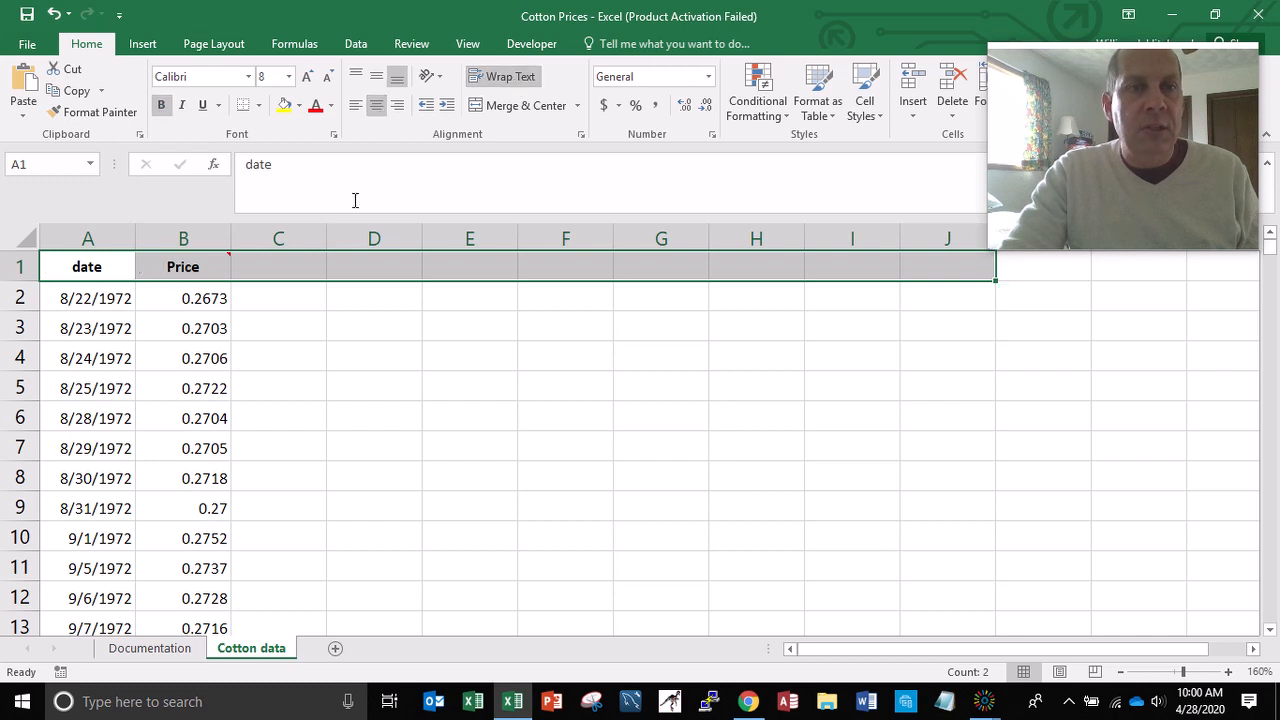
- Rename the header in cell A1 as Date
left_click(105, 264)
type("Date")
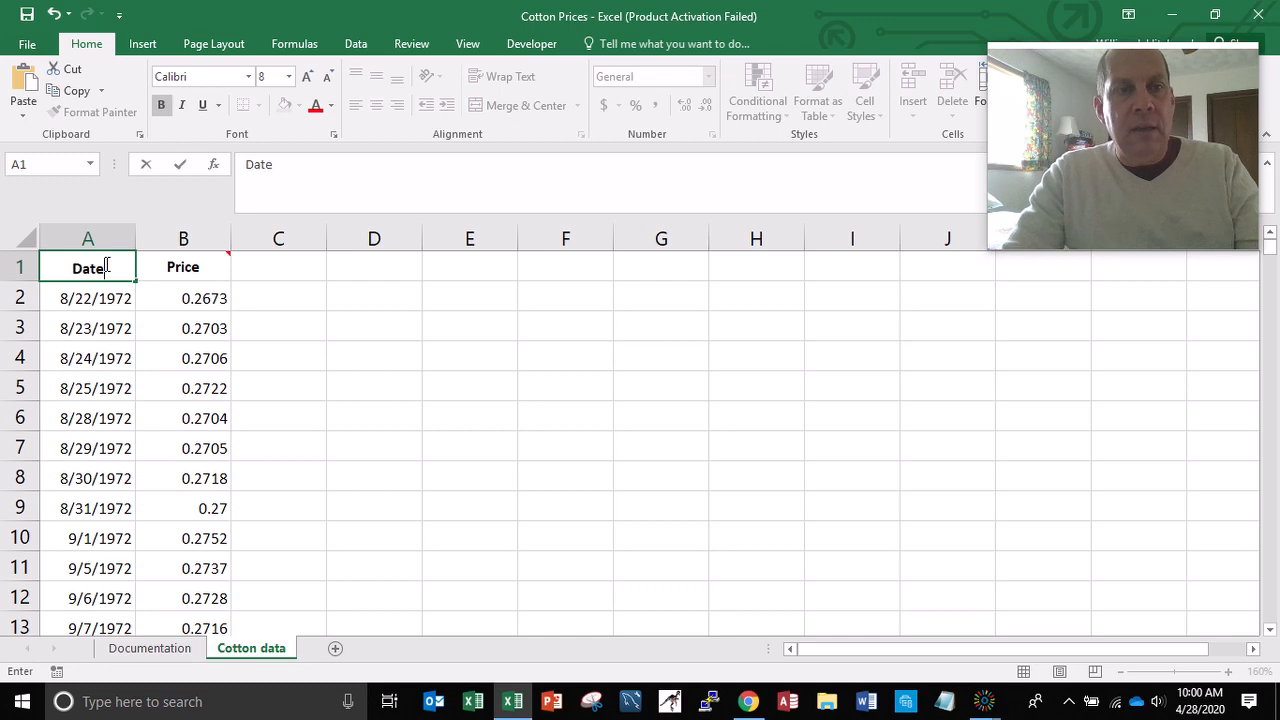
key("Return")
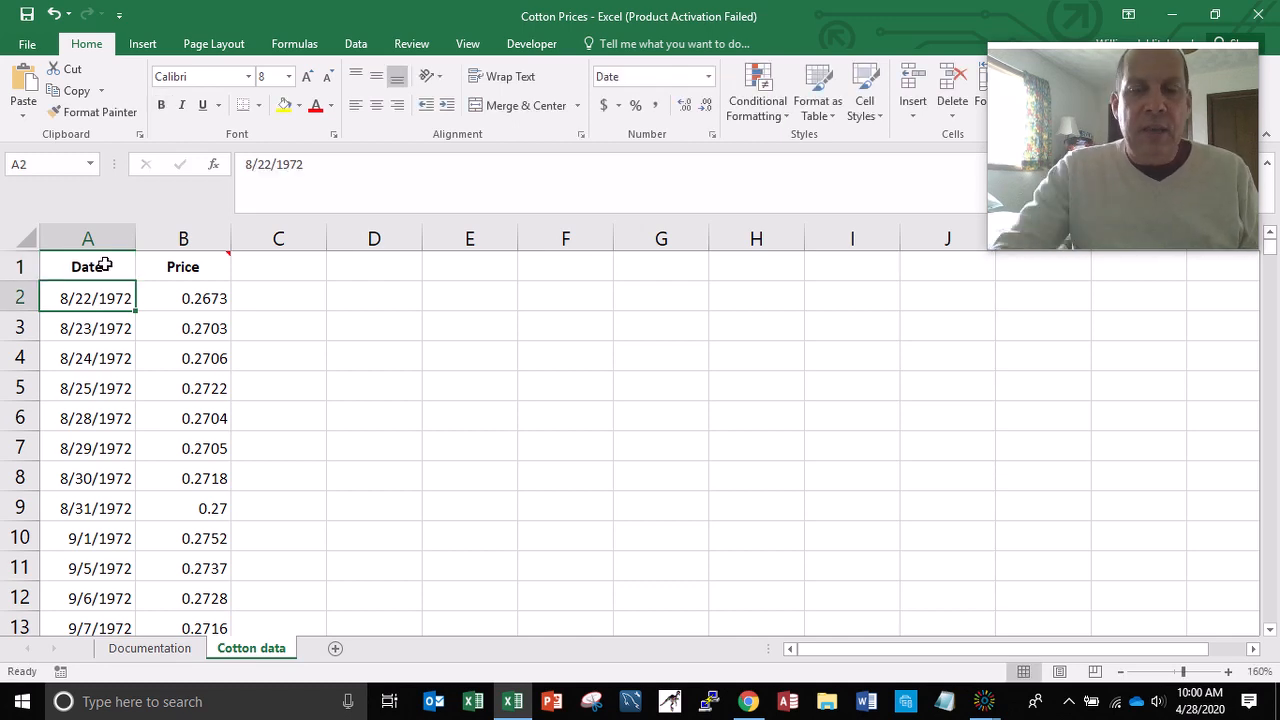
- Freeze panes at cell A2 so the header row stays in view while scrolling
left_click(466, 45)
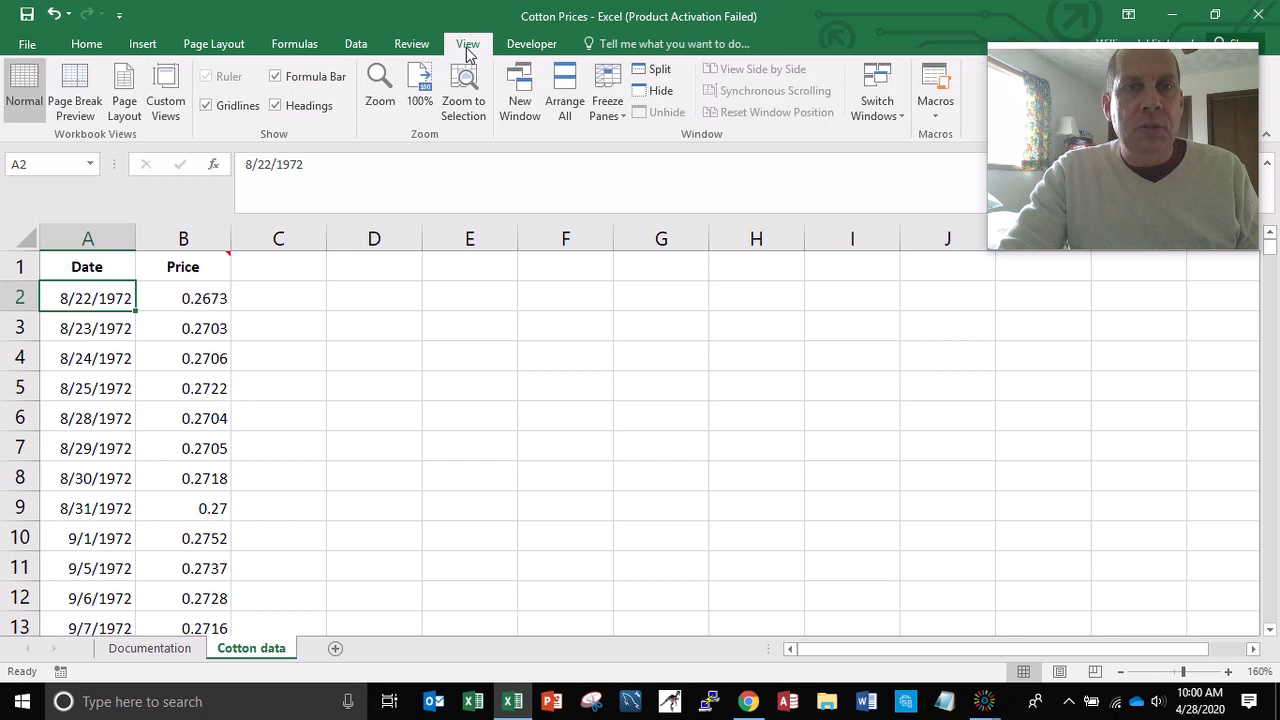
left_click(602, 84)
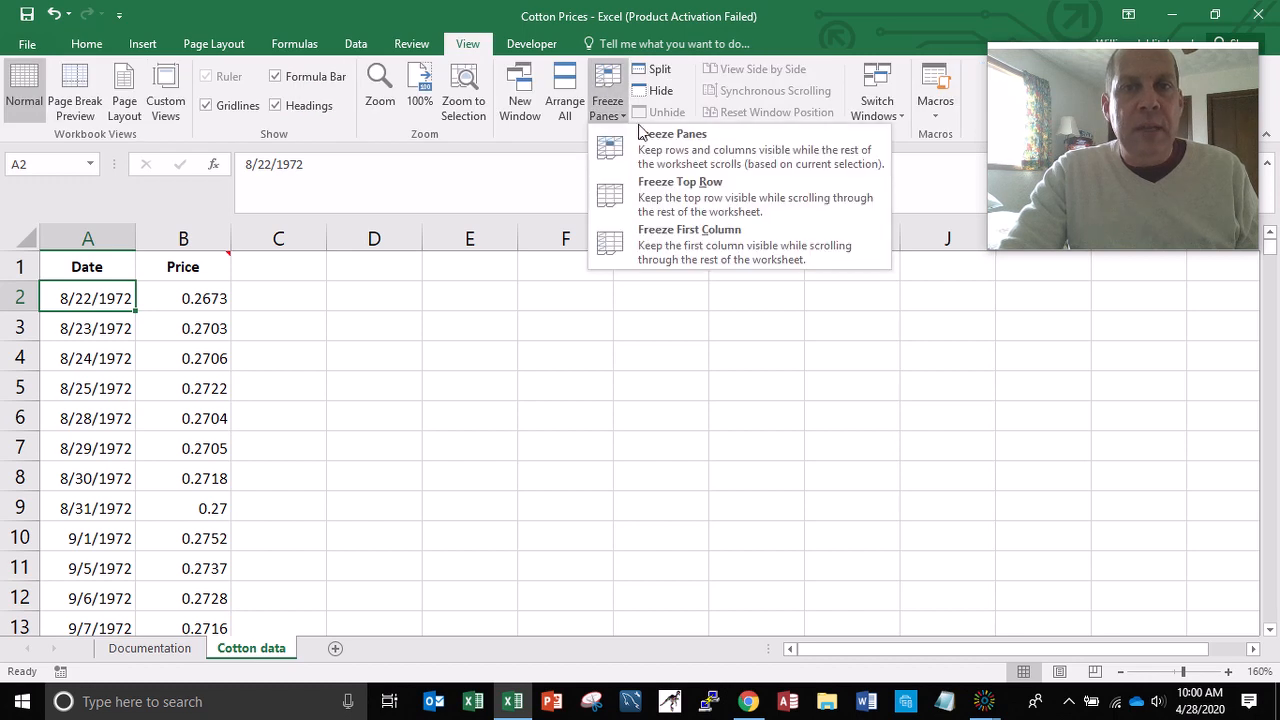
left_click(648, 145)
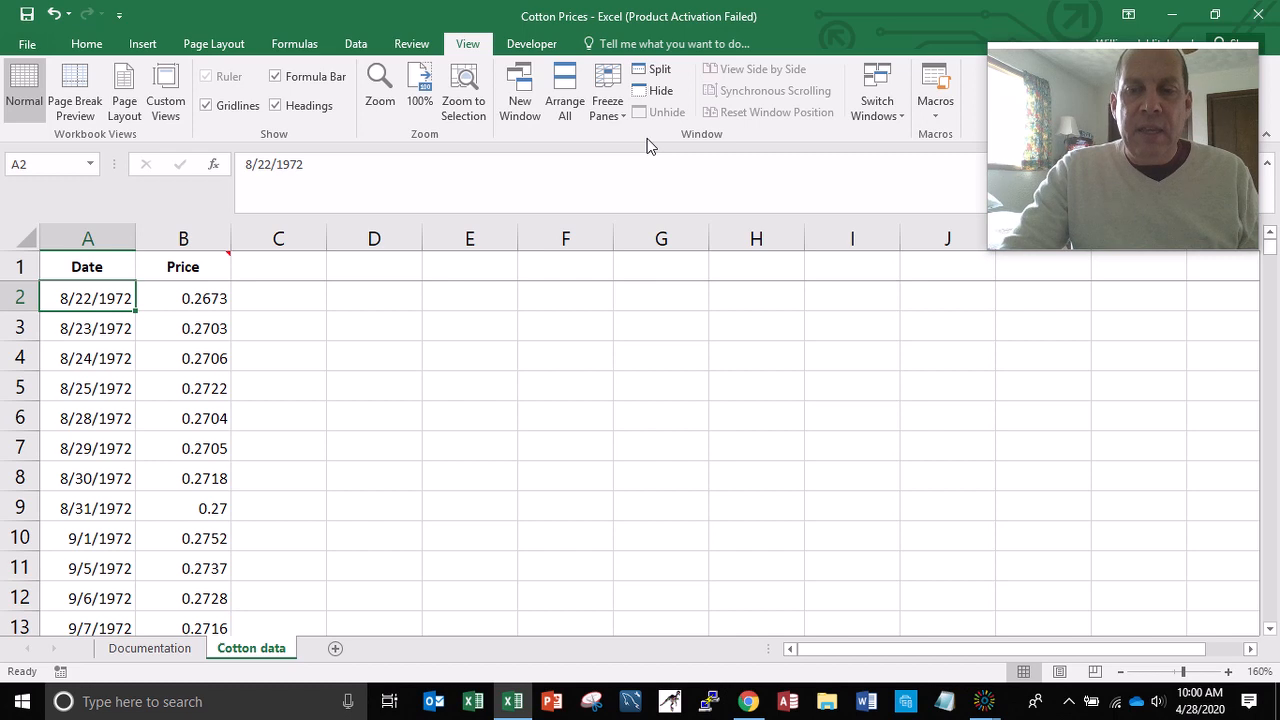
- Examine the end of the Date and Price columns for dates that have no price
key("ctrl+Down")
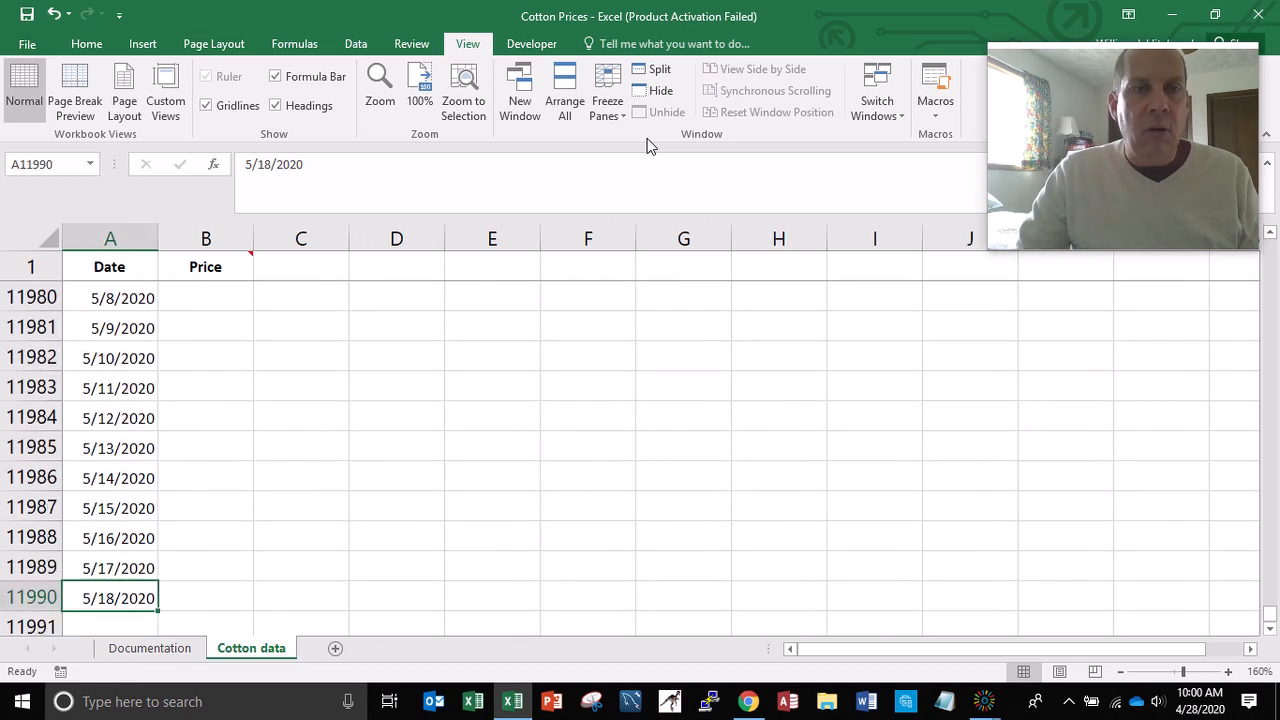
key("Down")
key("Down")
key("Down")
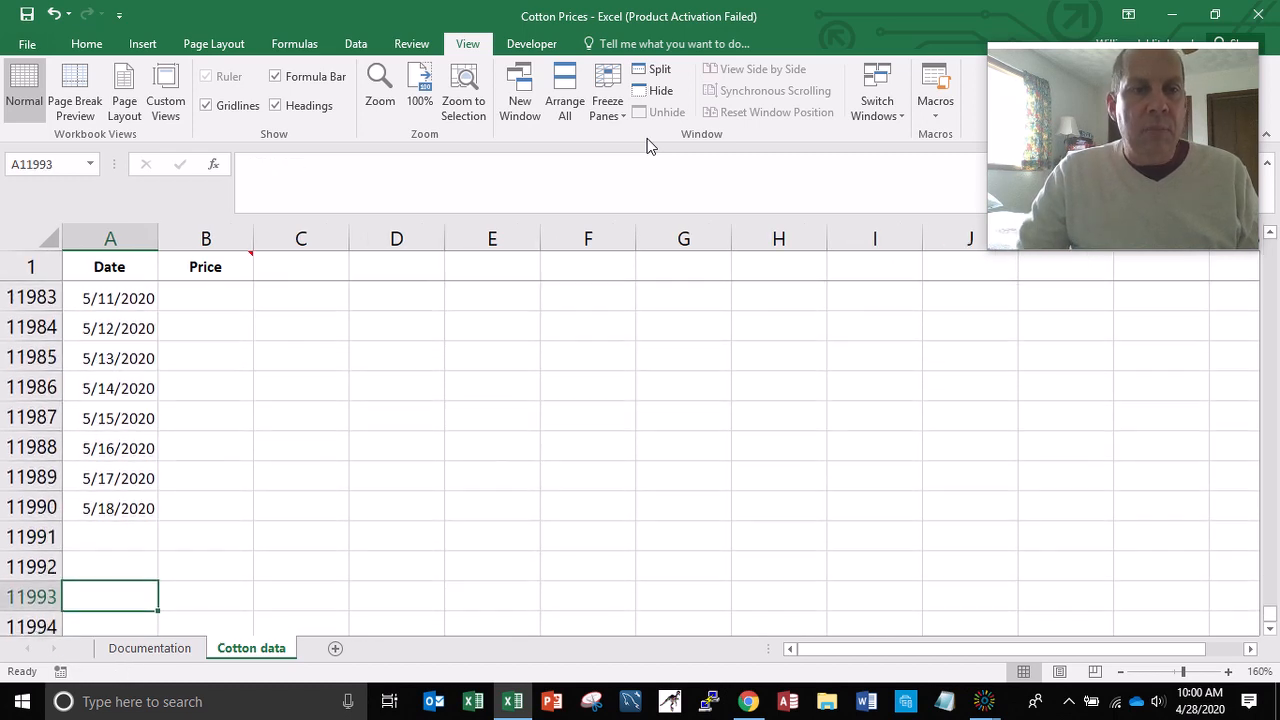
key("Up")
key("Up")
key("Up")
key("Up")
key("Up")
key("Up")
key("Up")
key("Up")
key("Up")
key("Up")
key("Up")
key("Up")
key("Up")
key("Up")
key("Up")
key("Up")
key("Up")
key("Up")
key("Up")
key("Up")
key("Up")
key("Up")
key("Up")
key("Up")
key("Up")
key("Up")
key("Up")
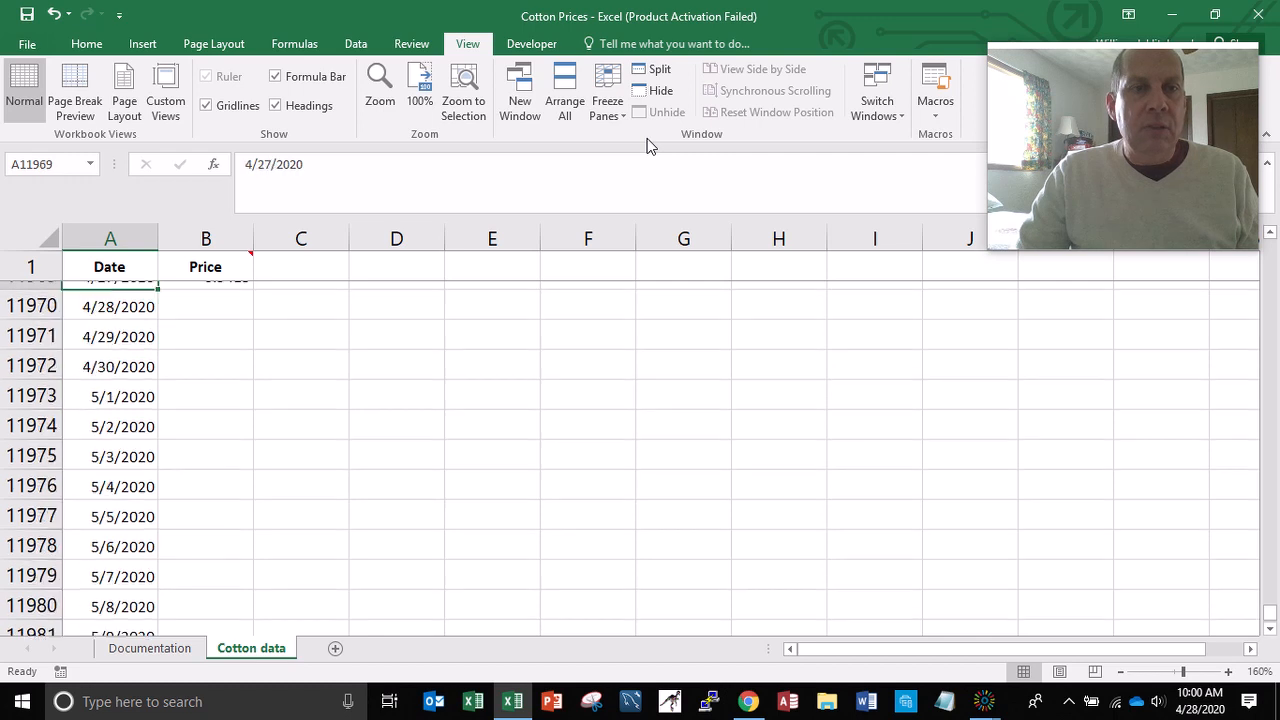
key("Up")
key("Up")
key("Up")
key("Up")
key("Down")
key("Down")
key("Down")
key("Down")
key("Down")
key("Down")
key("Down")
key("Down")
key("Down")
key("Down")
key("Down")
key("Down")
key("Down")
key("Down")
key("Down")
key("Down")
key("Down")
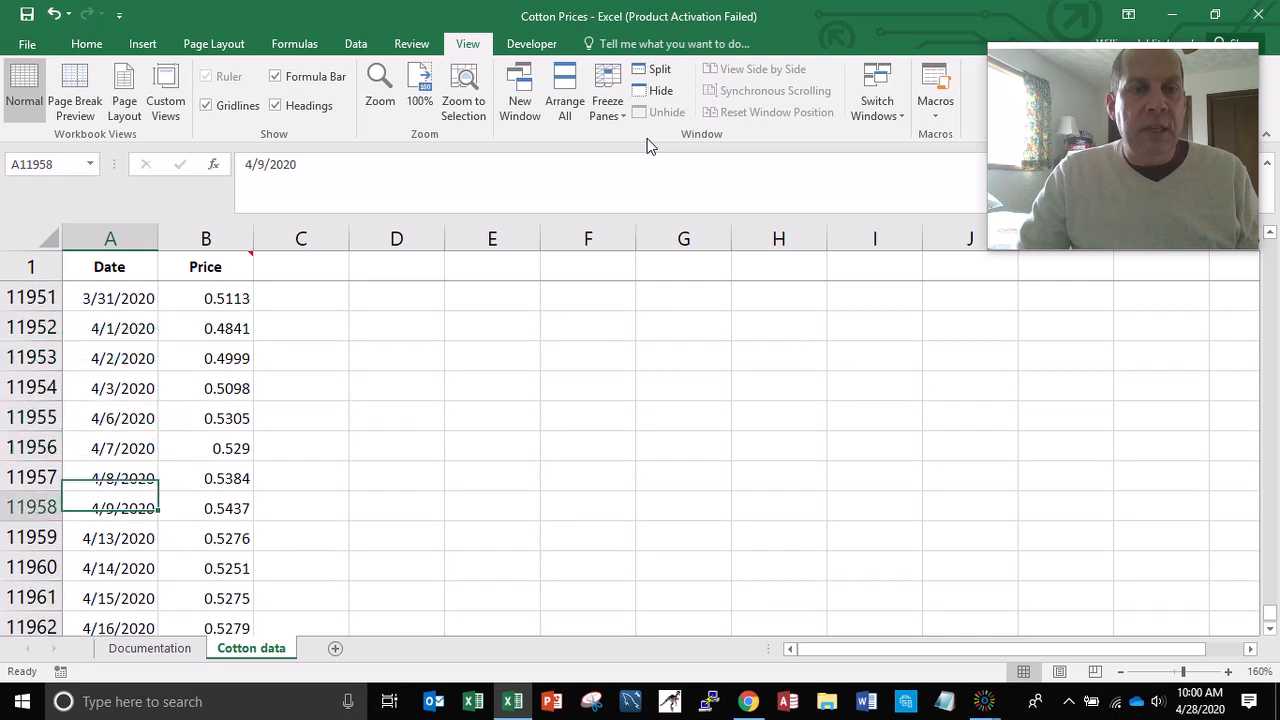
key("Down")
key("Down")
key("Down")
key("Down")
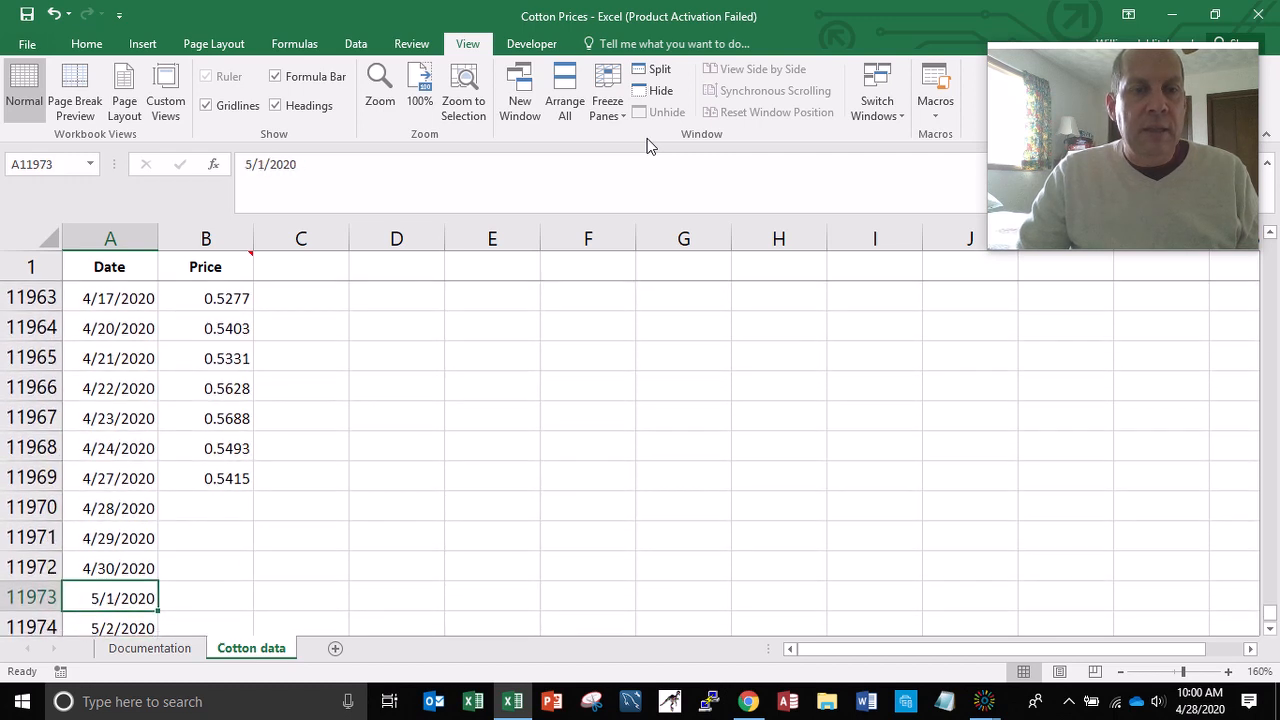
key("Up")
key("Up")
key("Up")
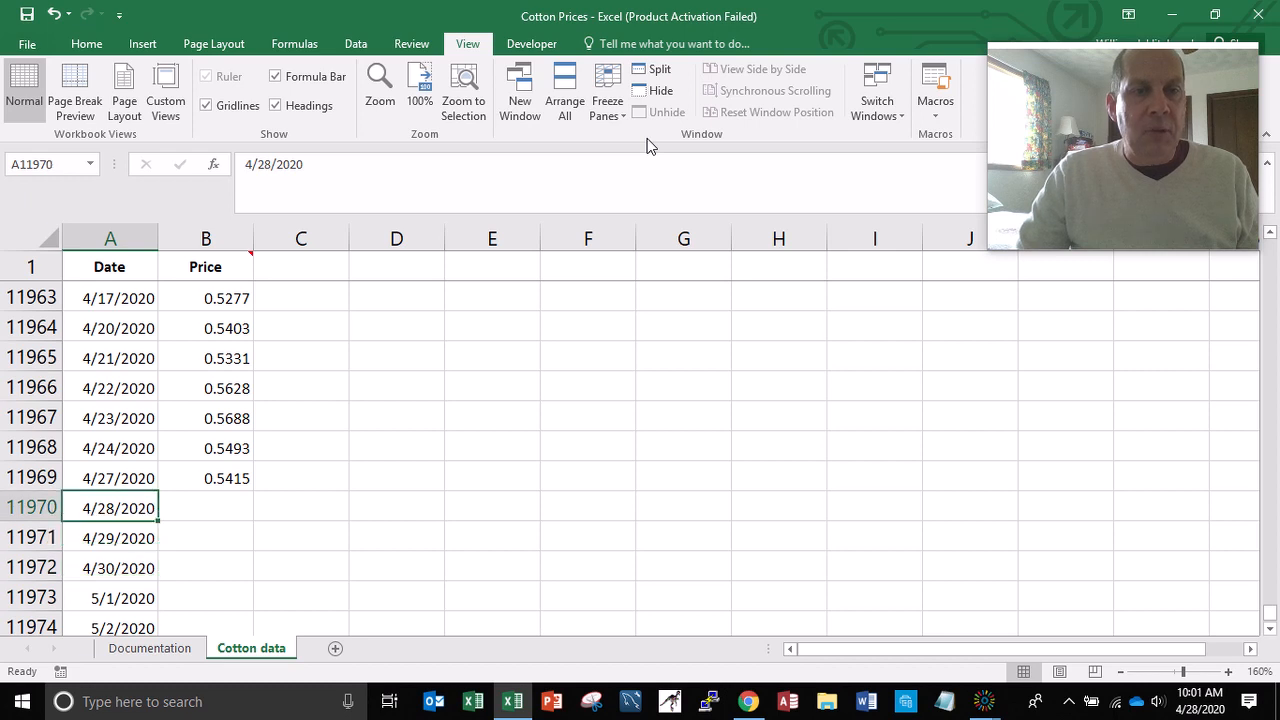
key("Up")
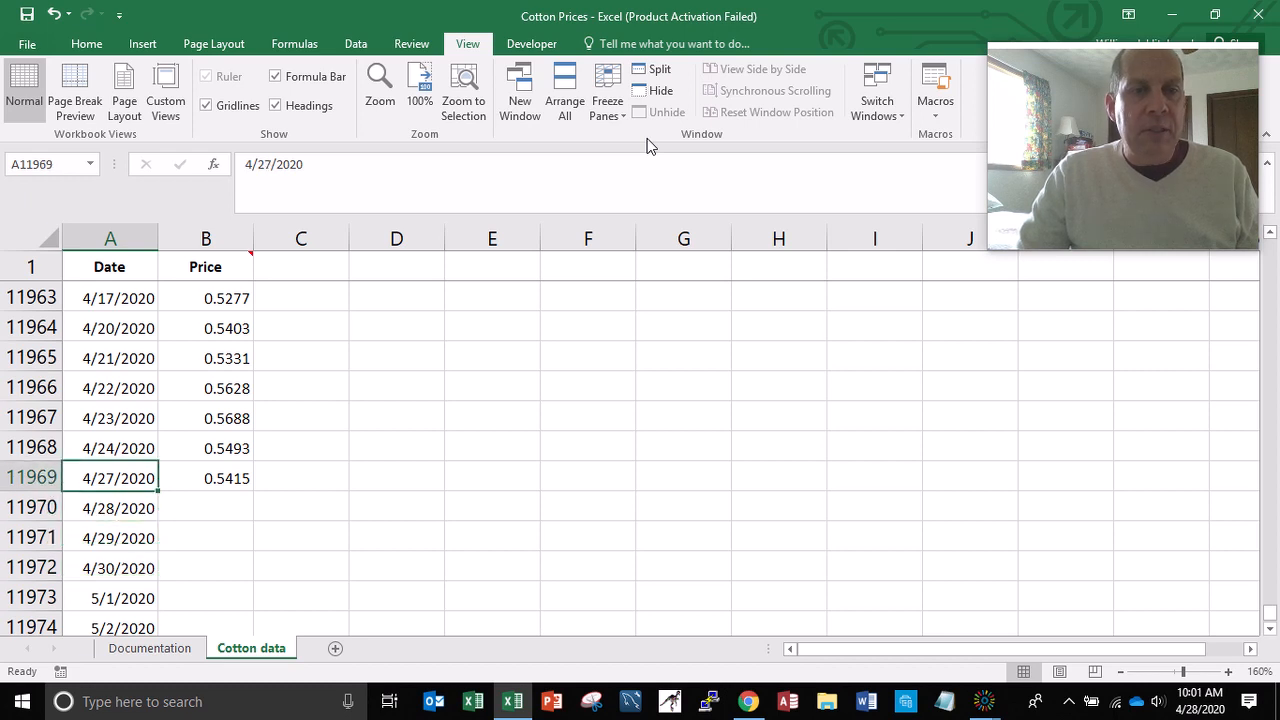
key("Down")
key("Down")
key("Down")
key("Down")
key("Down")
key("Down")
key("Down")
key("Down")
key("Down")
key("Down")
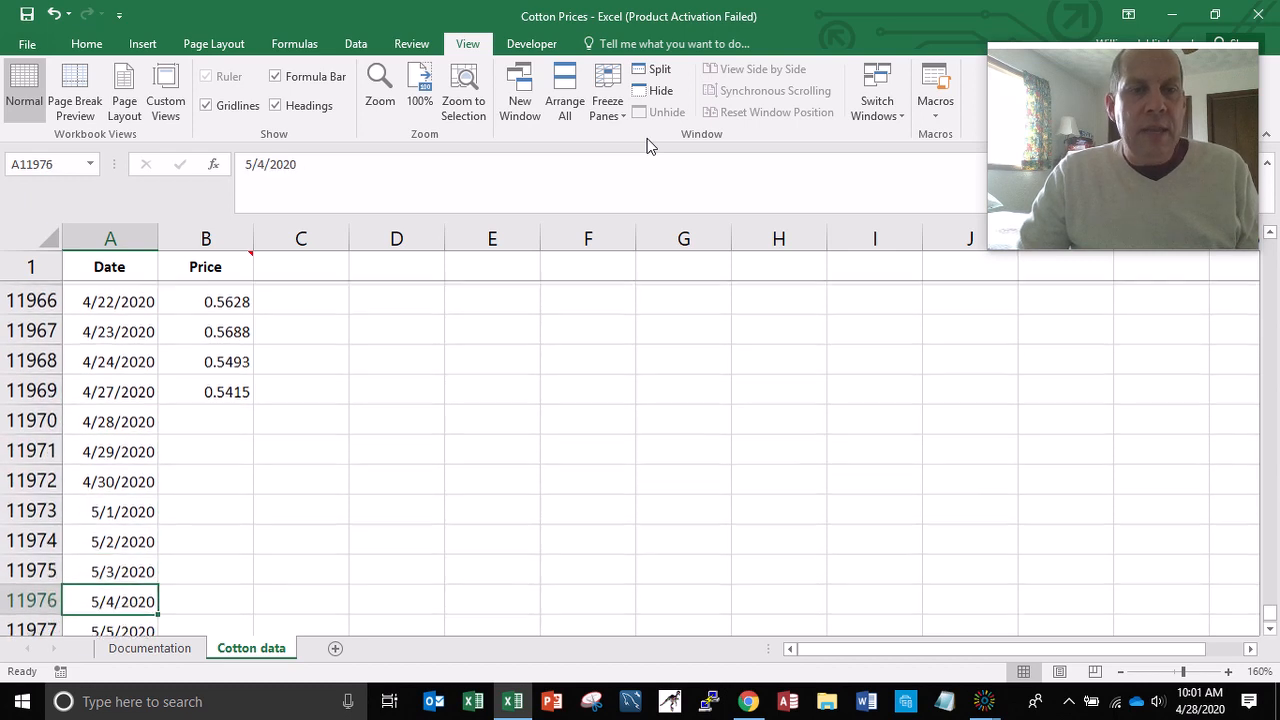
key("Down")
key("Down")
key("Down")
key("Down")
key("Down")
key("Down")
key("Down")
key("Down")
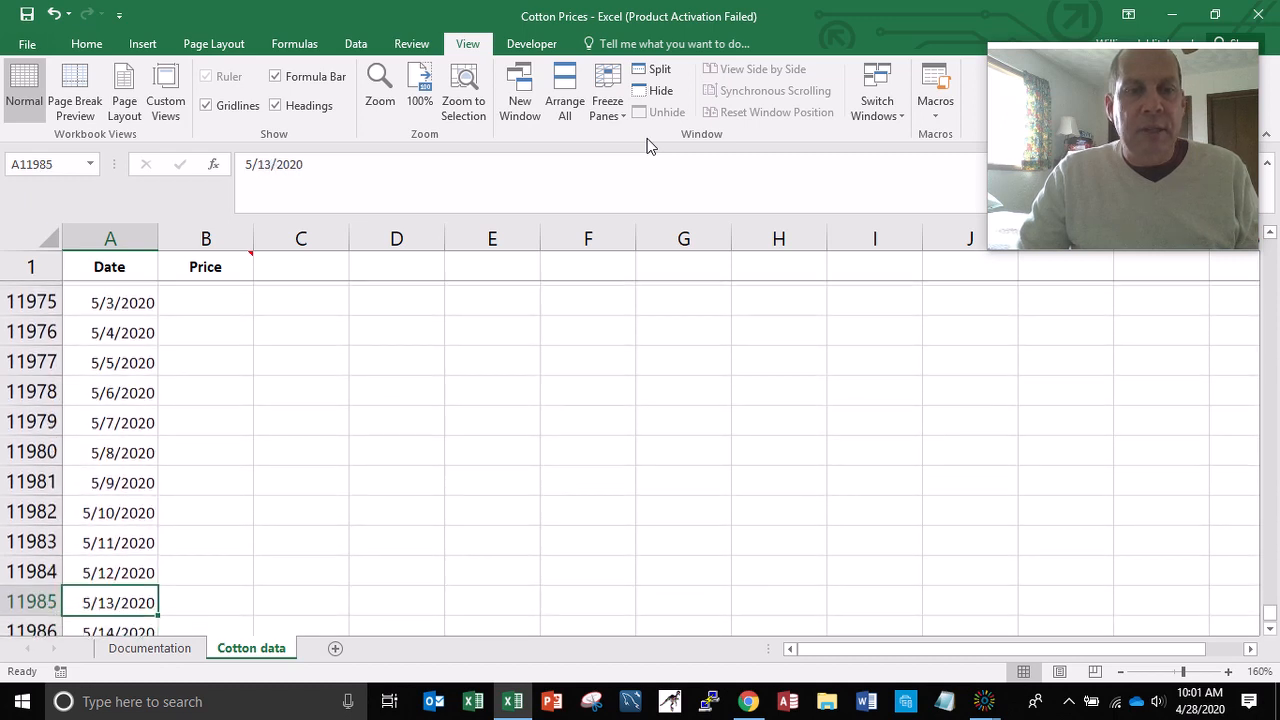
key("Up")
key("Up")
key("Up")
key("Up")
key("Up")
key("Up")
key("Up")
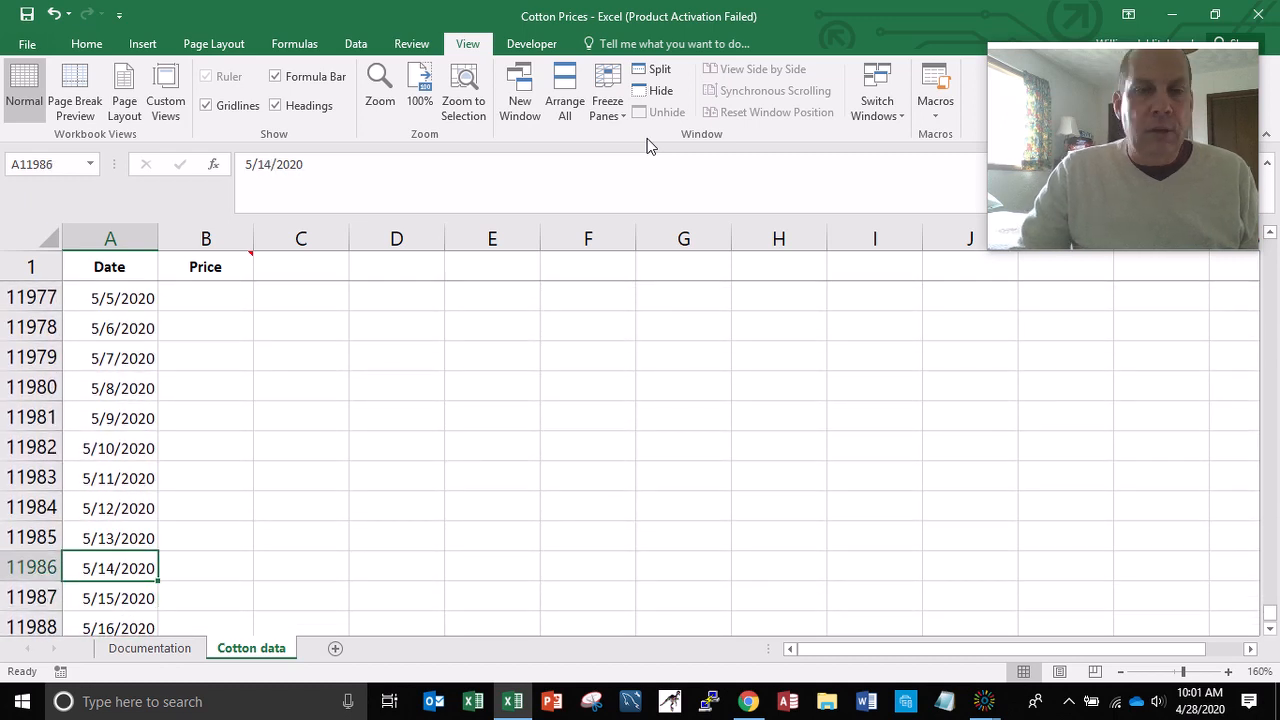
key("Up")
key("Up")
key("Up")
key("Up")
key("Up")
key("Up")
key("Up")
key("Up")
key("Up")
key("Up")
key("Up")
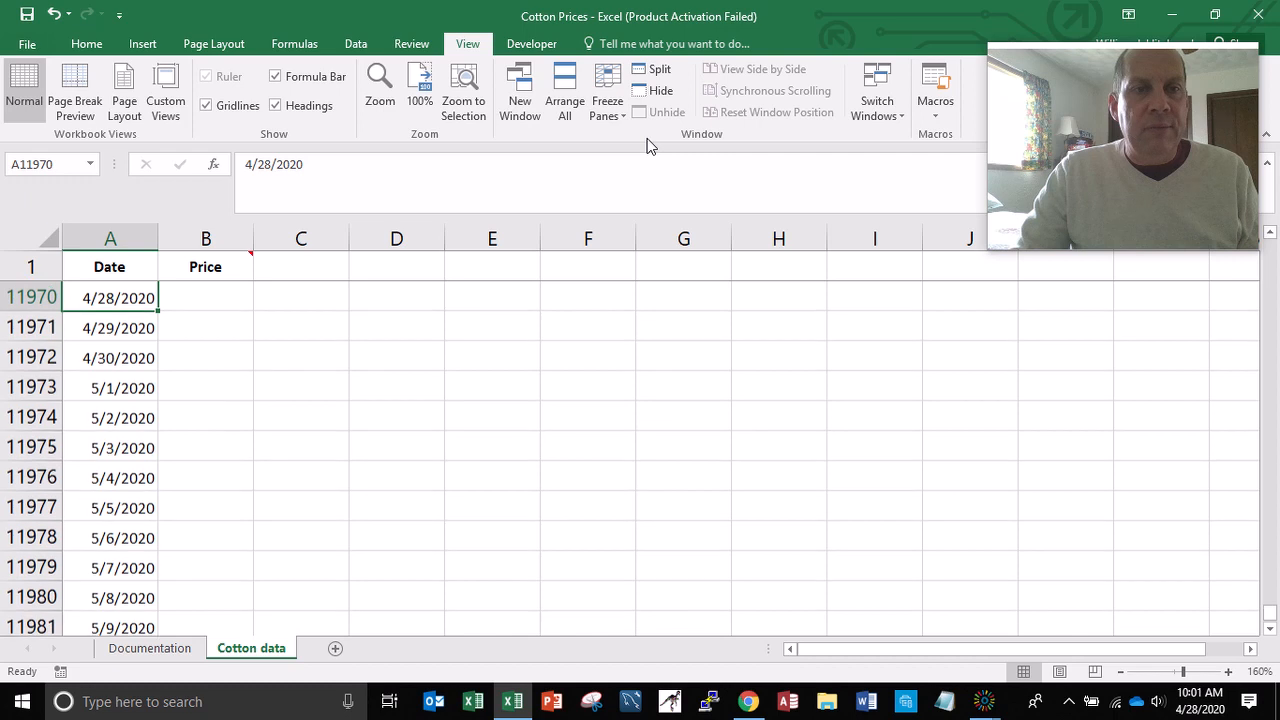
key("Up")
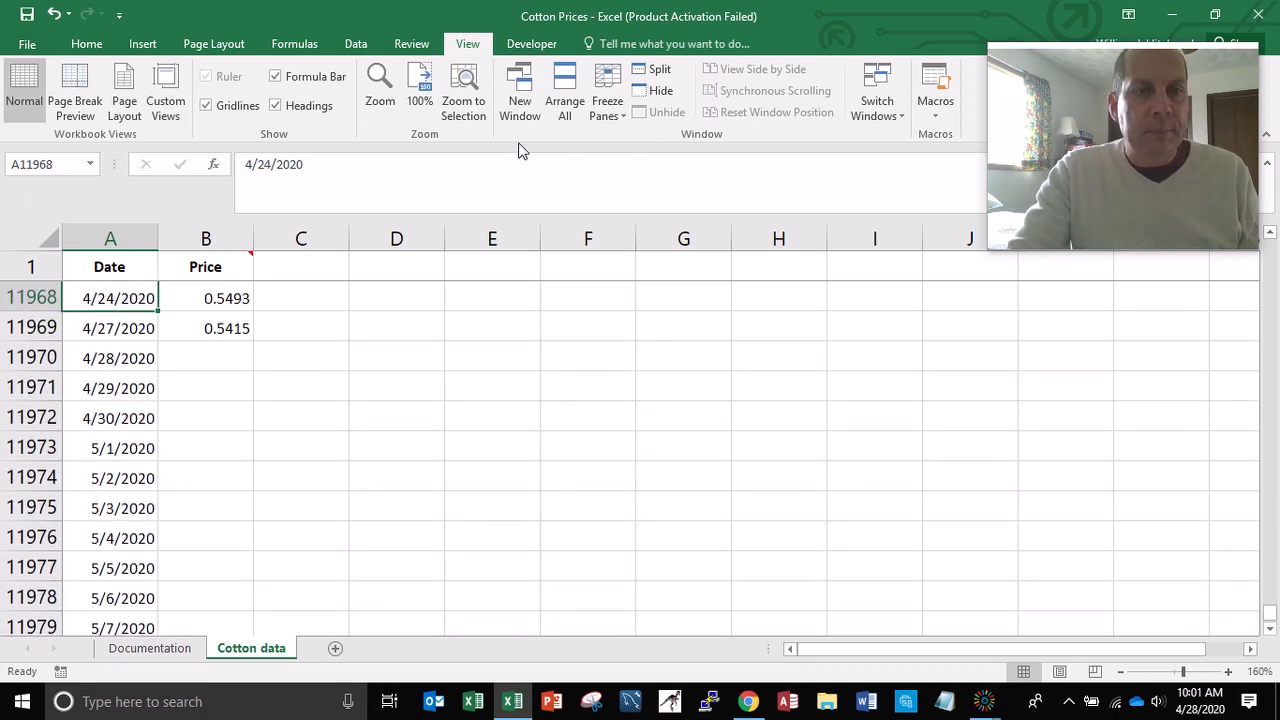
- Delete rows 11970 to 11991, covering the priceless dates from 4/28/2020 to 5/18/2020
left_click(30, 356)
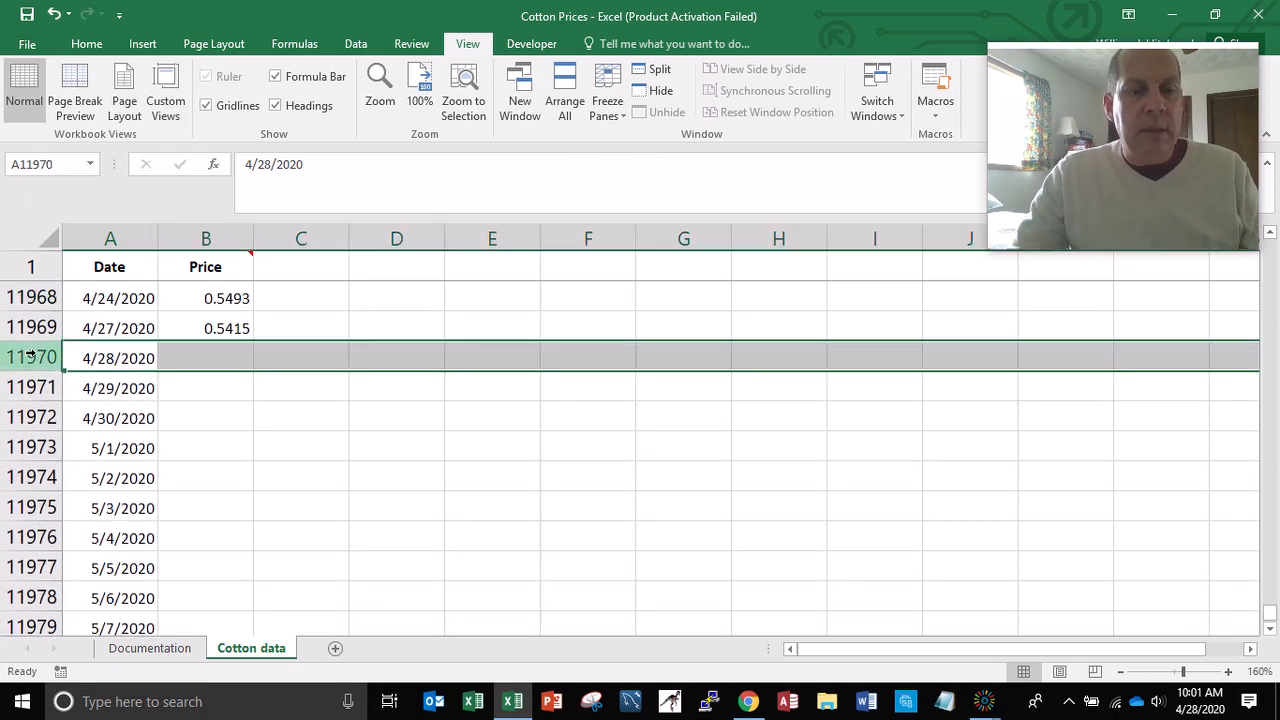
key("shift+Down")
key("shift+Down")
key("shift+Down")
key("shift+Down")
key("shift+Down")
key("shift+Down")
key("shift+Down")
key("shift+Down")
key("shift+Down")
key("shift+Down")
key("shift+Down")
key("shift+Down")
key("shift+Down")
key("shift+Down")
key("shift+Down")
key("shift+Down")
key("shift+Down")
key("shift+Down")
key("shift+Down")
key("shift+Down")
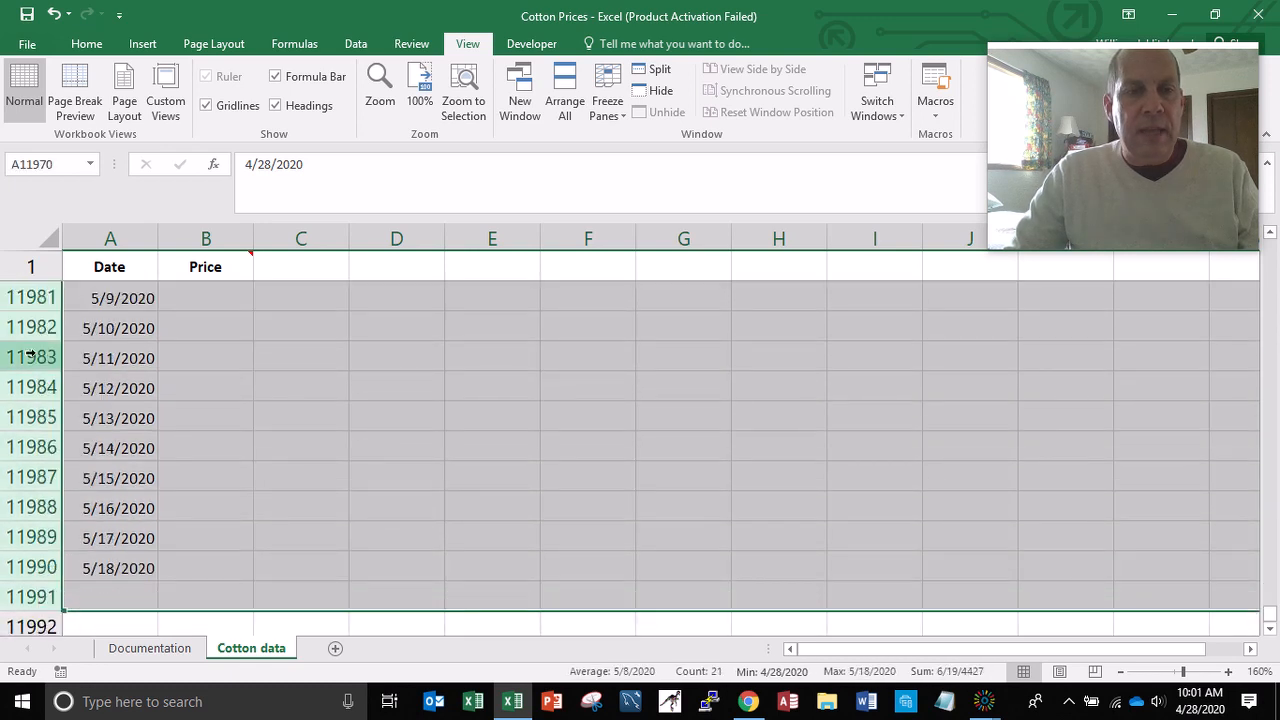
right_click(36, 357)
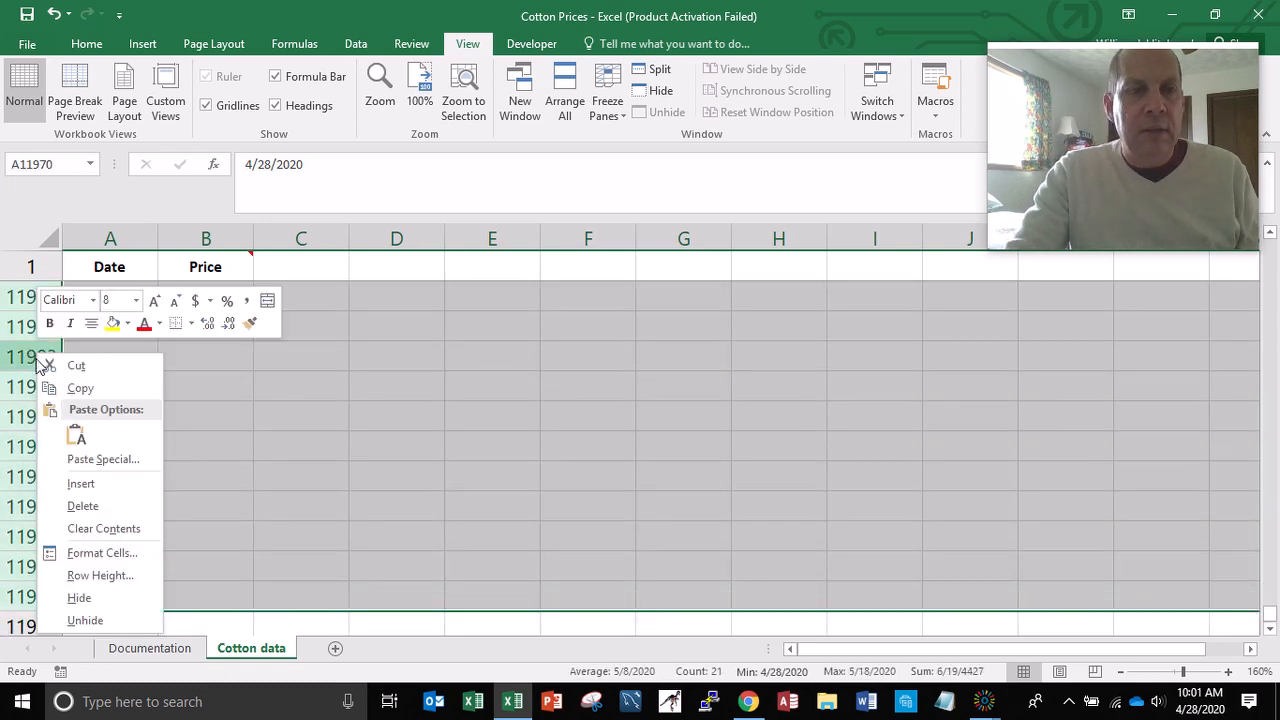
left_click(73, 503)
- Return to the first data row of the Cotton data sheet and save the workbook
scroll(70, 497, "up", 1)
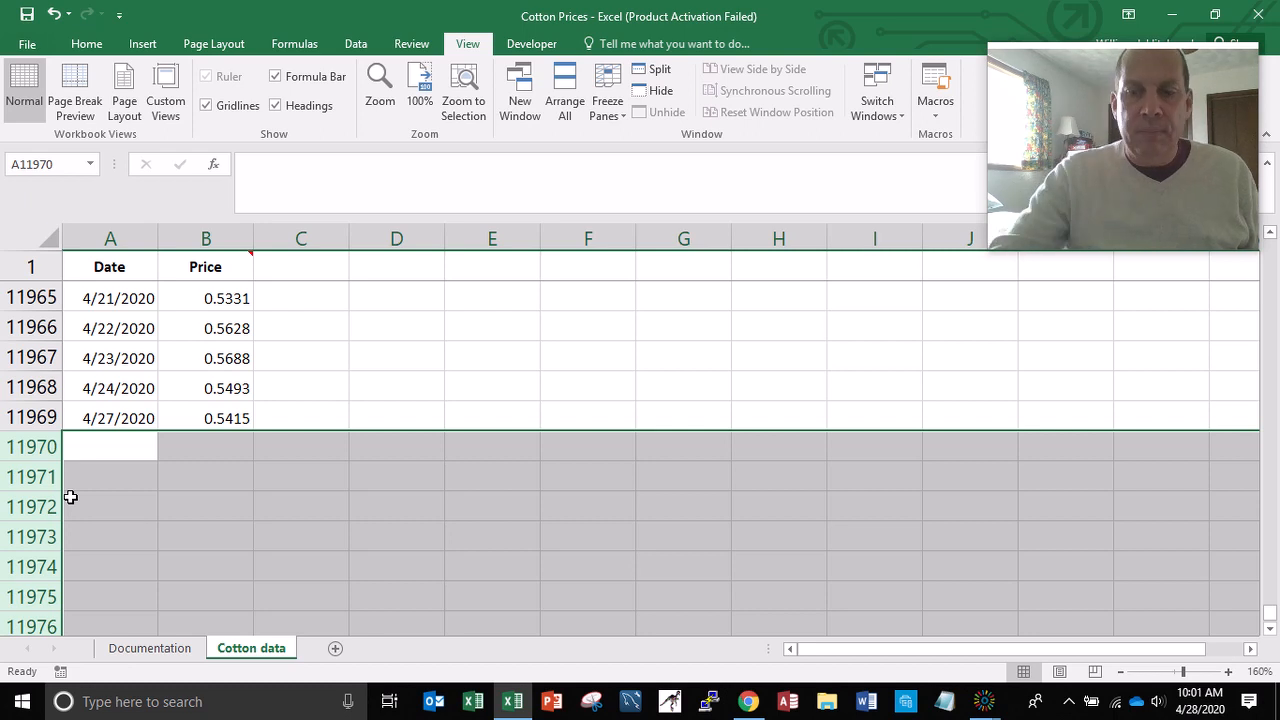
key("ctrl+Home")
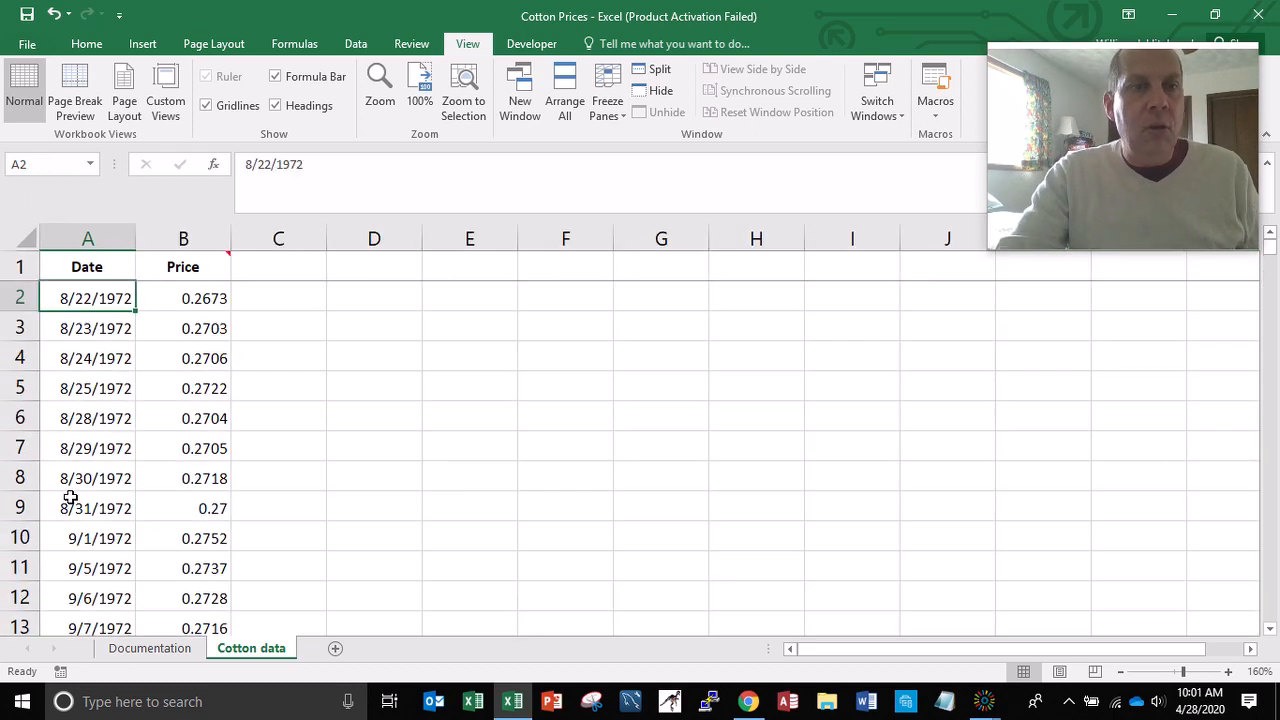
left_click(26, 14)
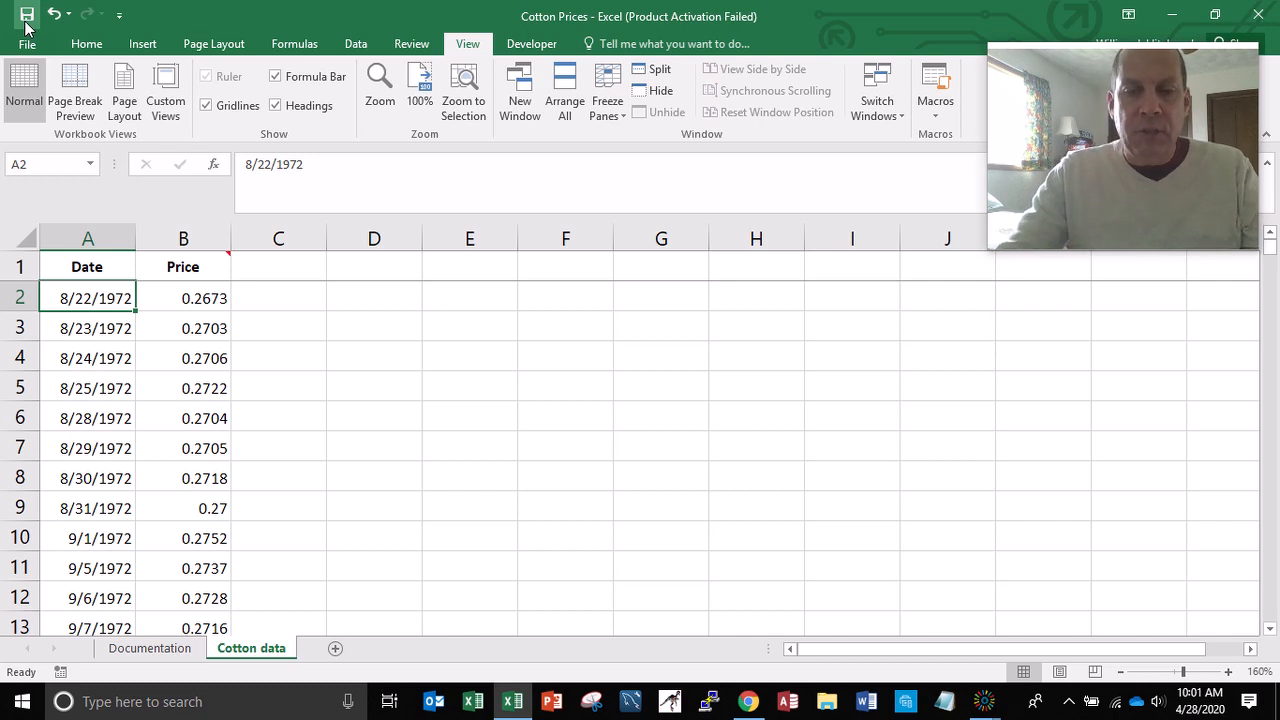
- Insert six blank rows above the Date and Price header row of the Cotton data sheet
left_click(22, 263)
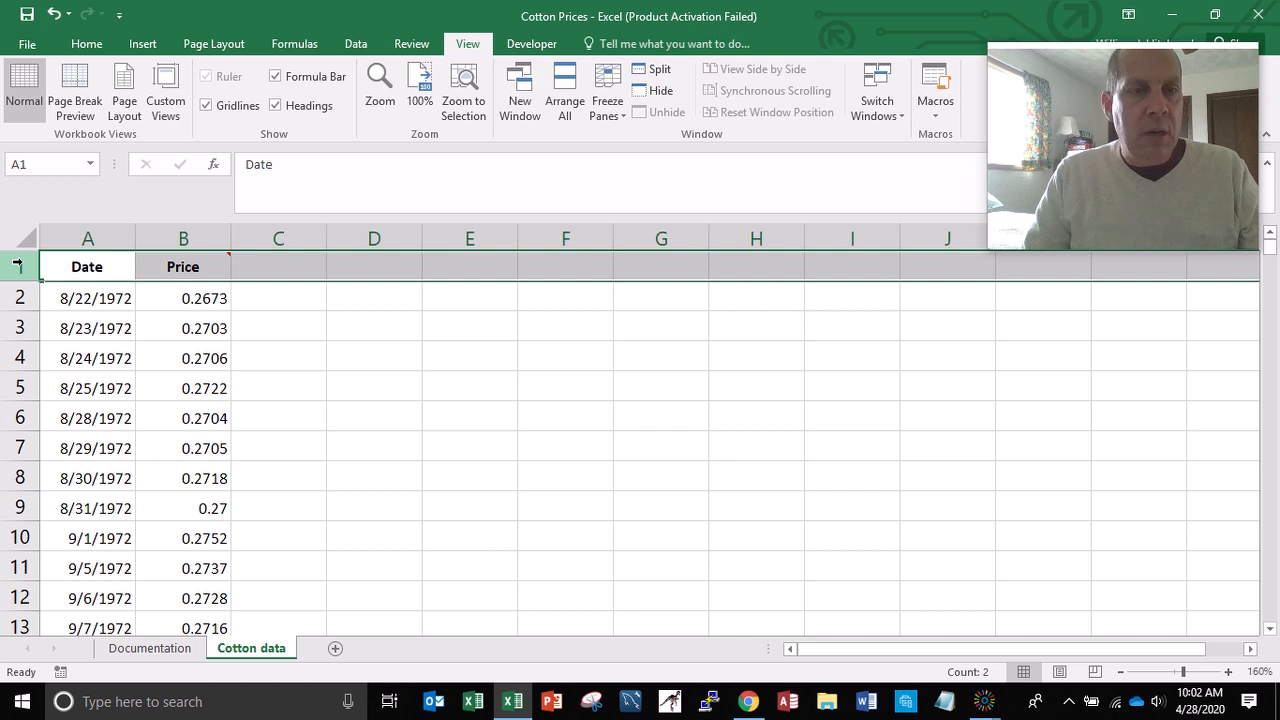
left_click_drag(18, 264, 18, 425)
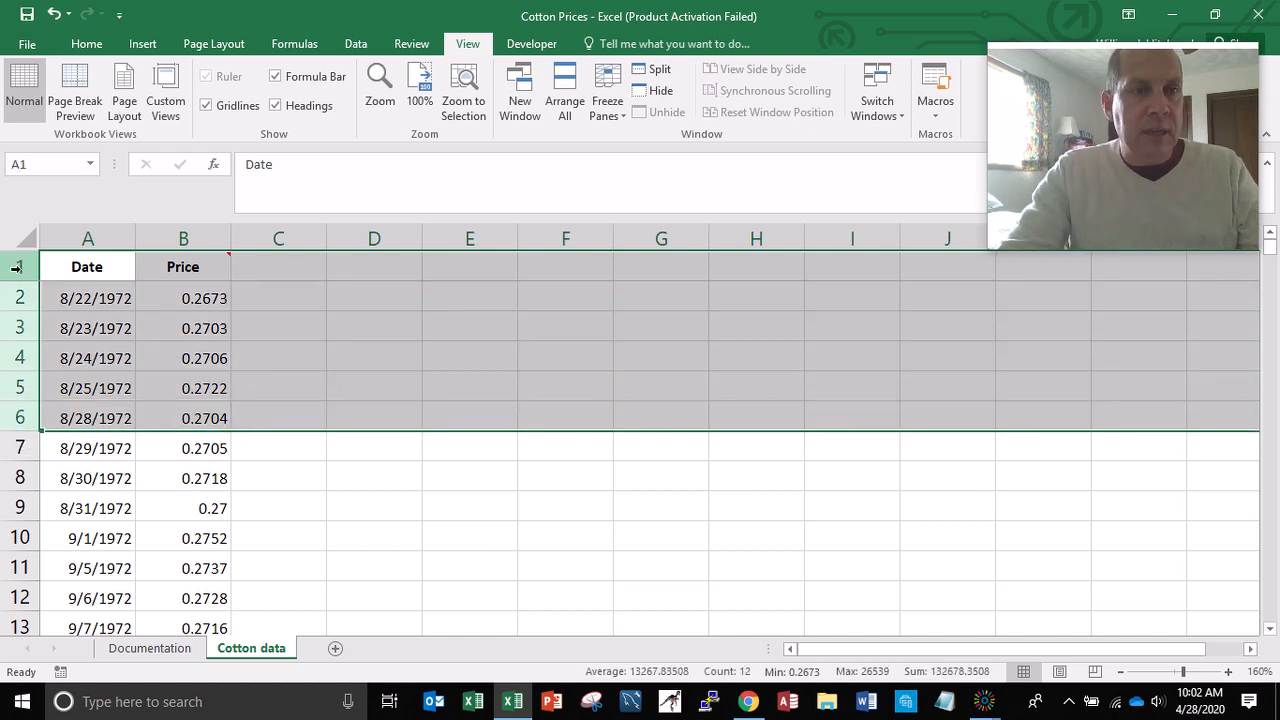
right_click(17, 267)
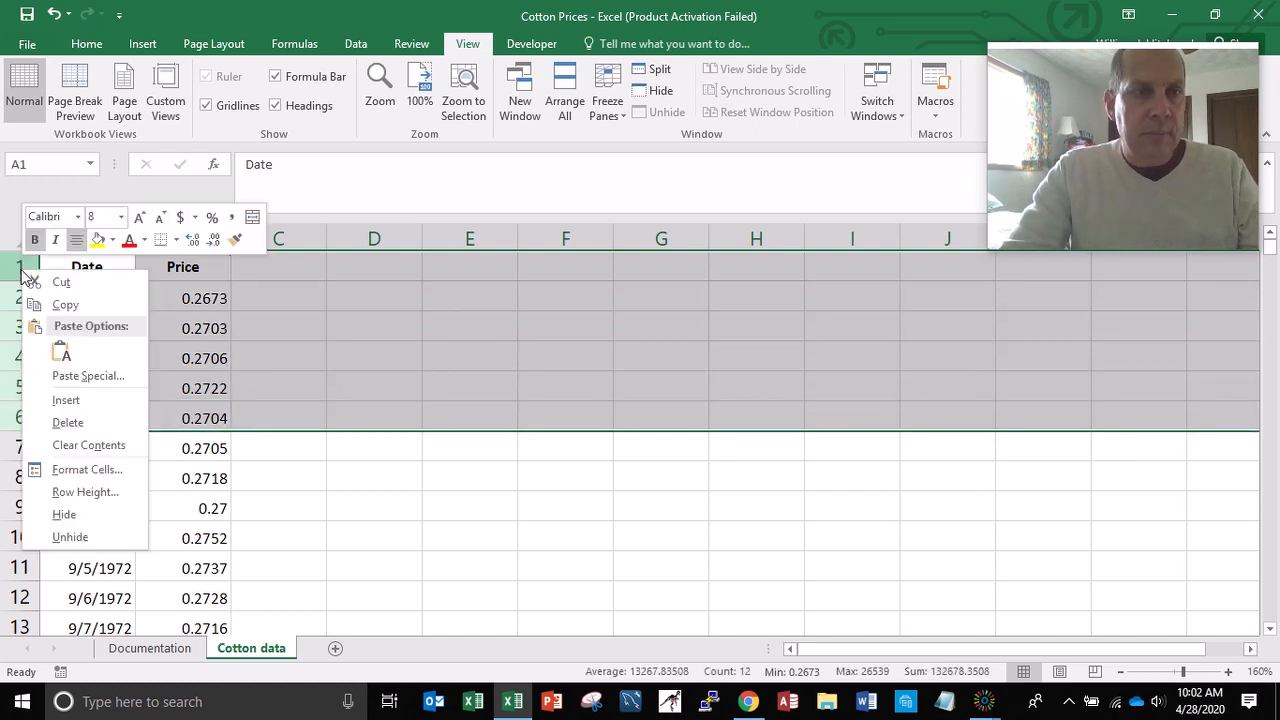
left_click(72, 405)
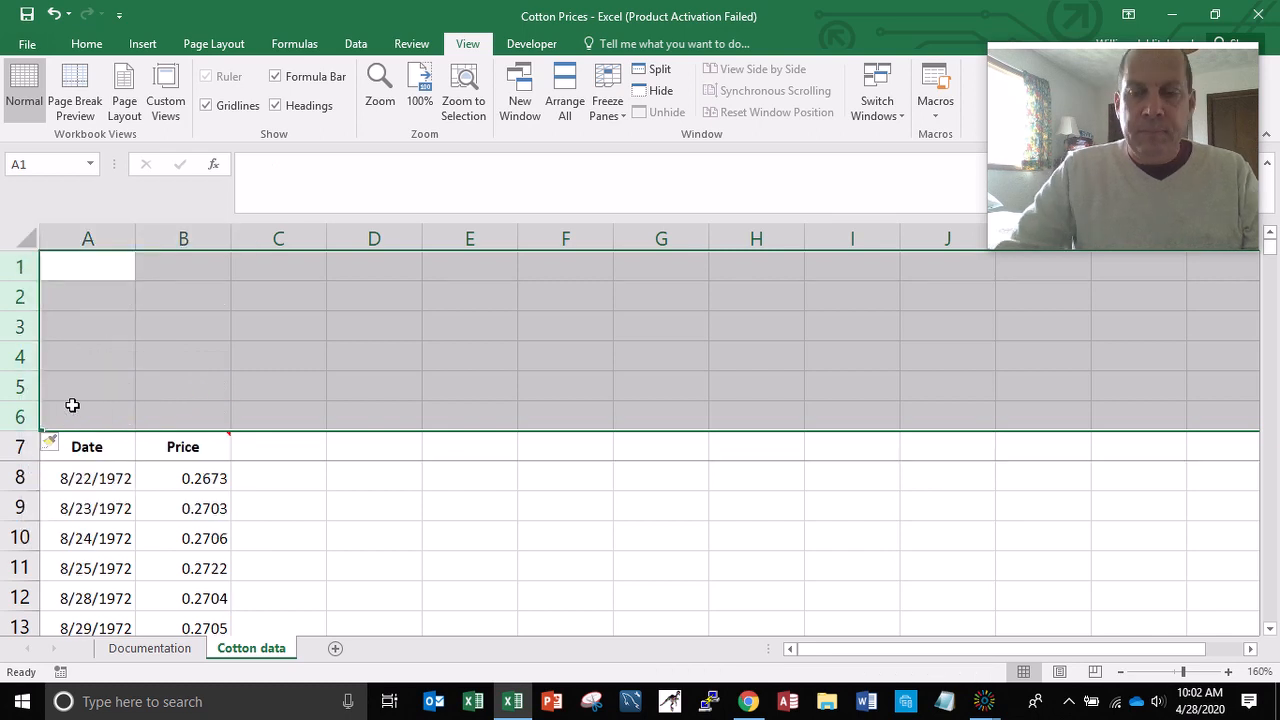
- Set the font size of the blank cells A1:P6 above the header row to 8
key("Up")
key("shift+Down")
key("shift+Down")
key("shift+Down")
key("shift+Down")
key("shift+Down")
key("shift+Down")
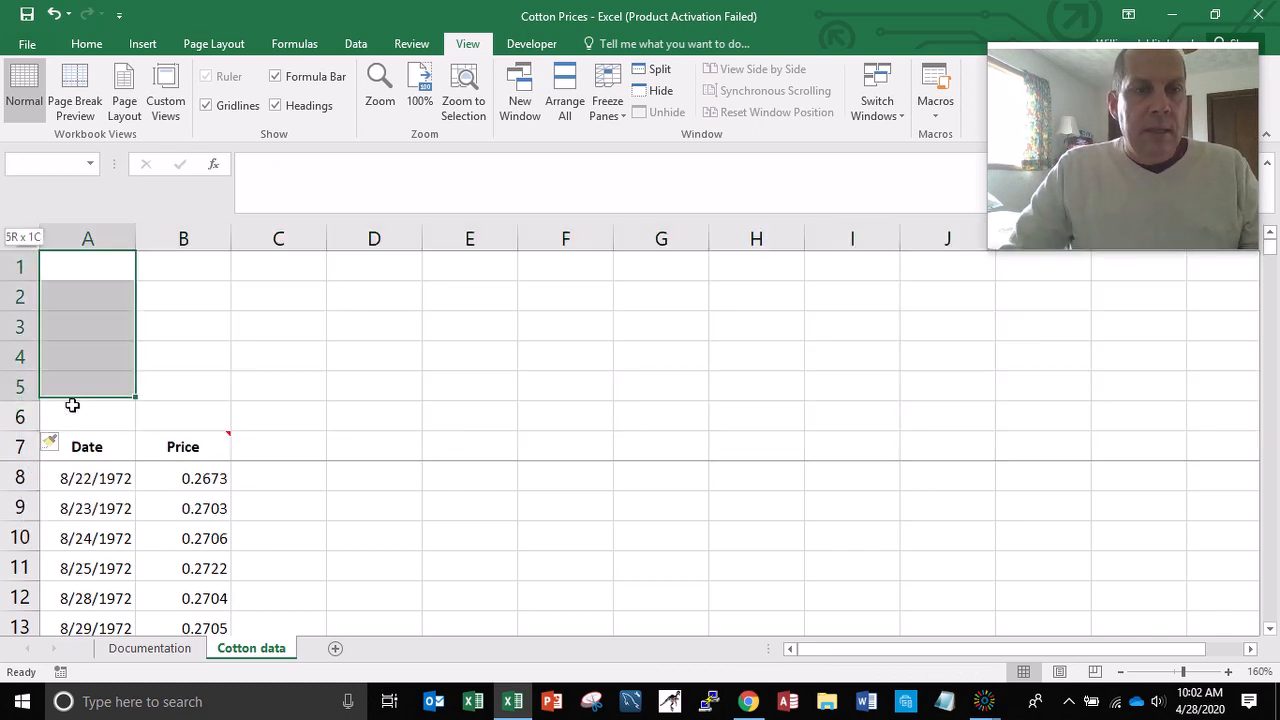
key("shift+Up")
key("shift+Right")
key("shift+Right")
key("shift+Right")
key("shift+Right")
key("shift+Right")
key("shift+Right")
key("shift+Right")
key("shift+Right")
key("shift+Right")
key("shift+Right")
key("shift+Right")
key("shift+Right")
key("shift+Right")
key("shift+Right")
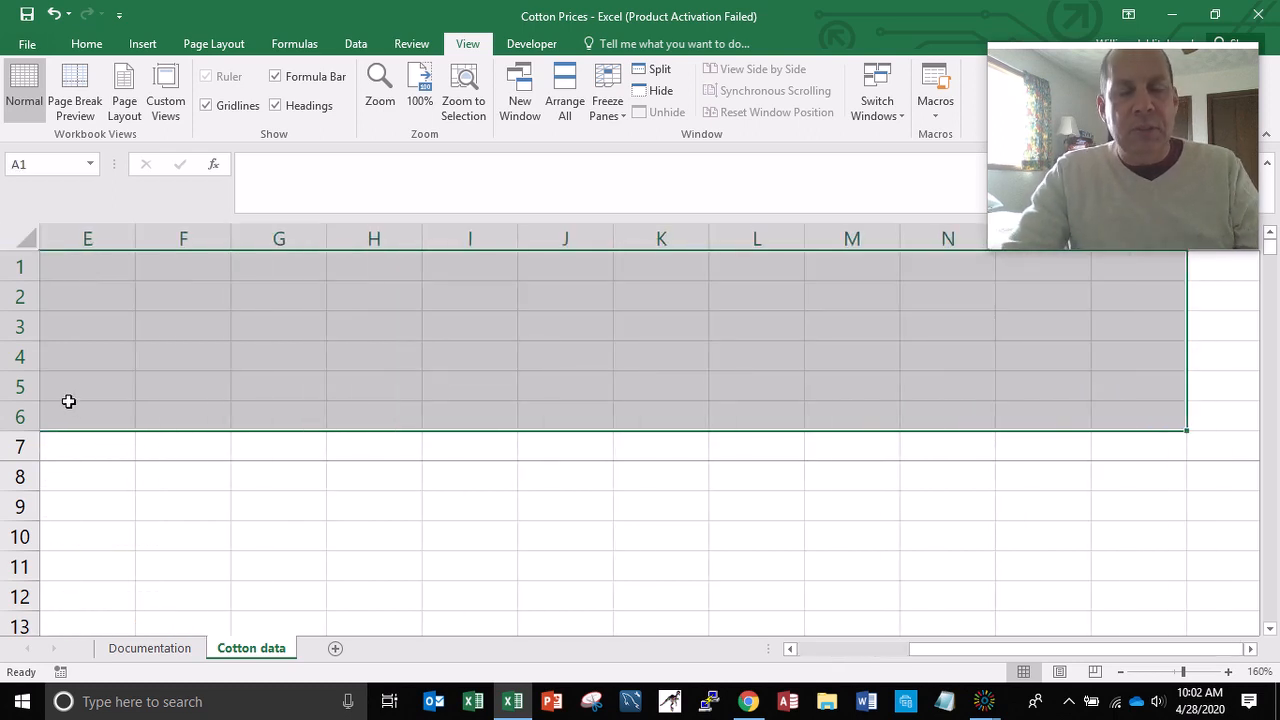
left_click(86, 45)
left_click(291, 80)
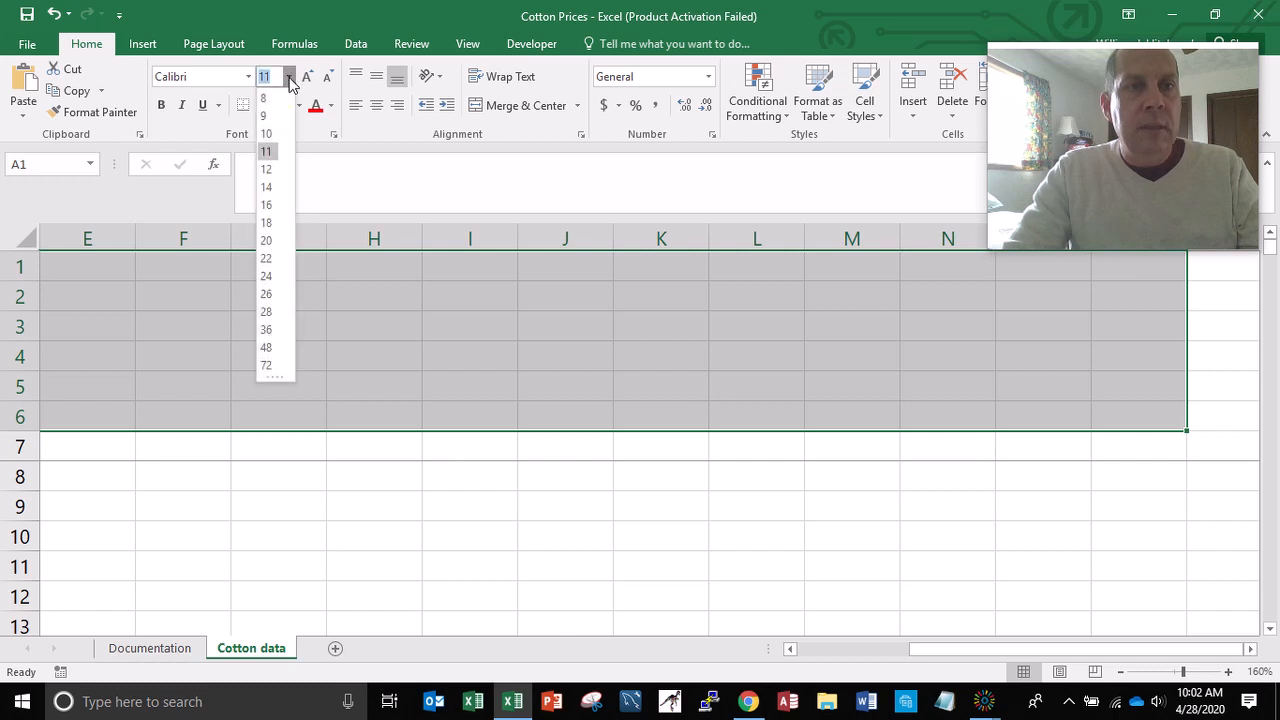
left_click(275, 97)
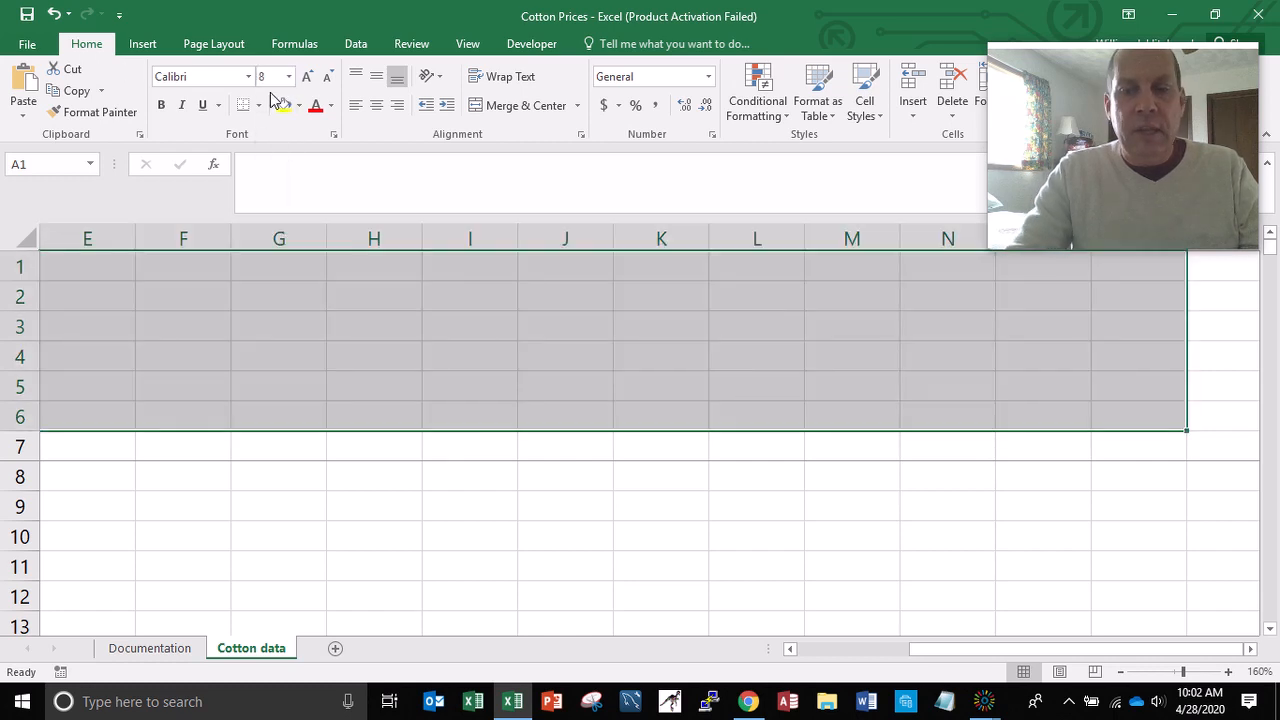
- Enter =COUNT(A7:A11976) in cell A1 to count the dates, extending the range one row past the last date
key("ctrl+Home")
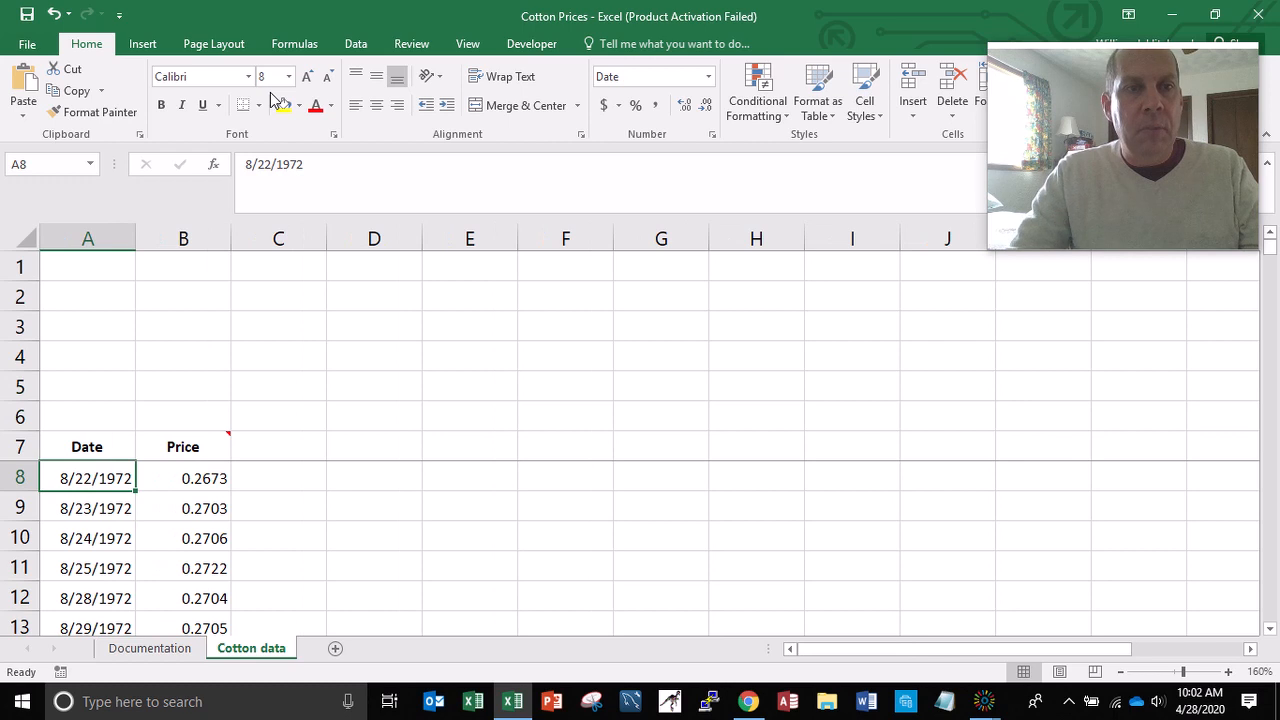
key("Up")
key("ctrl+Up")
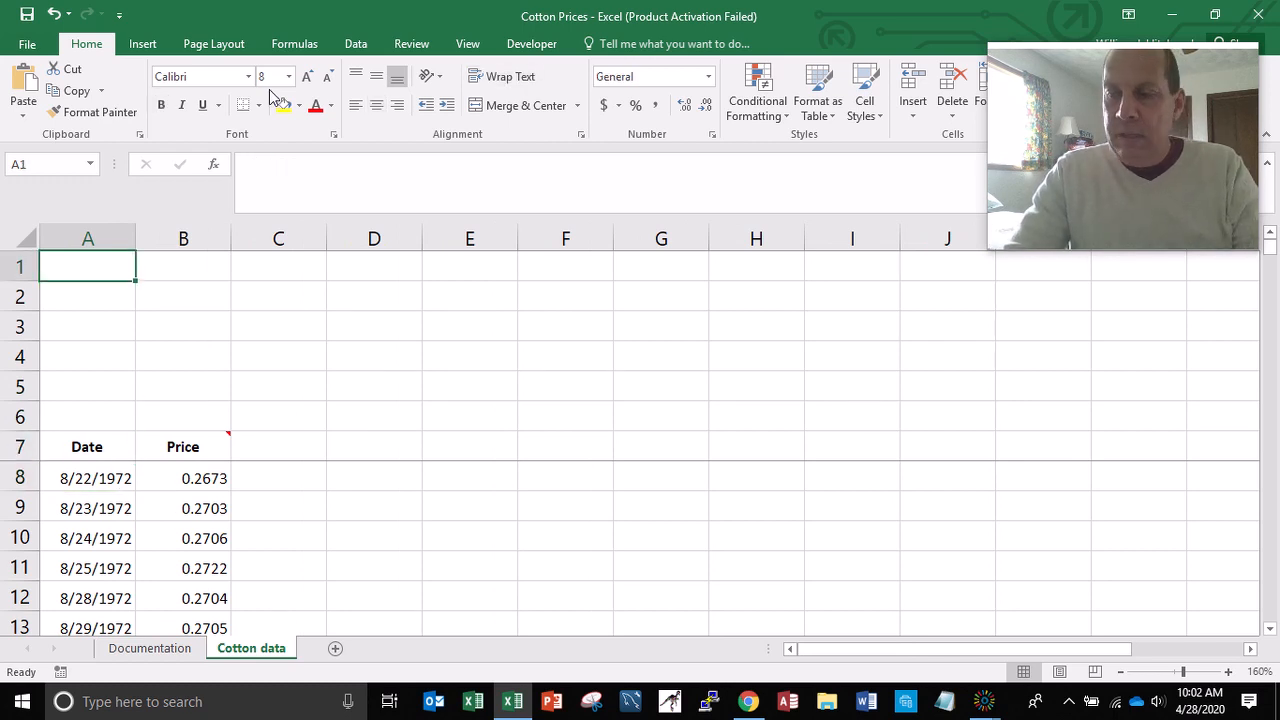
scroll(270, 95, "down", 1)
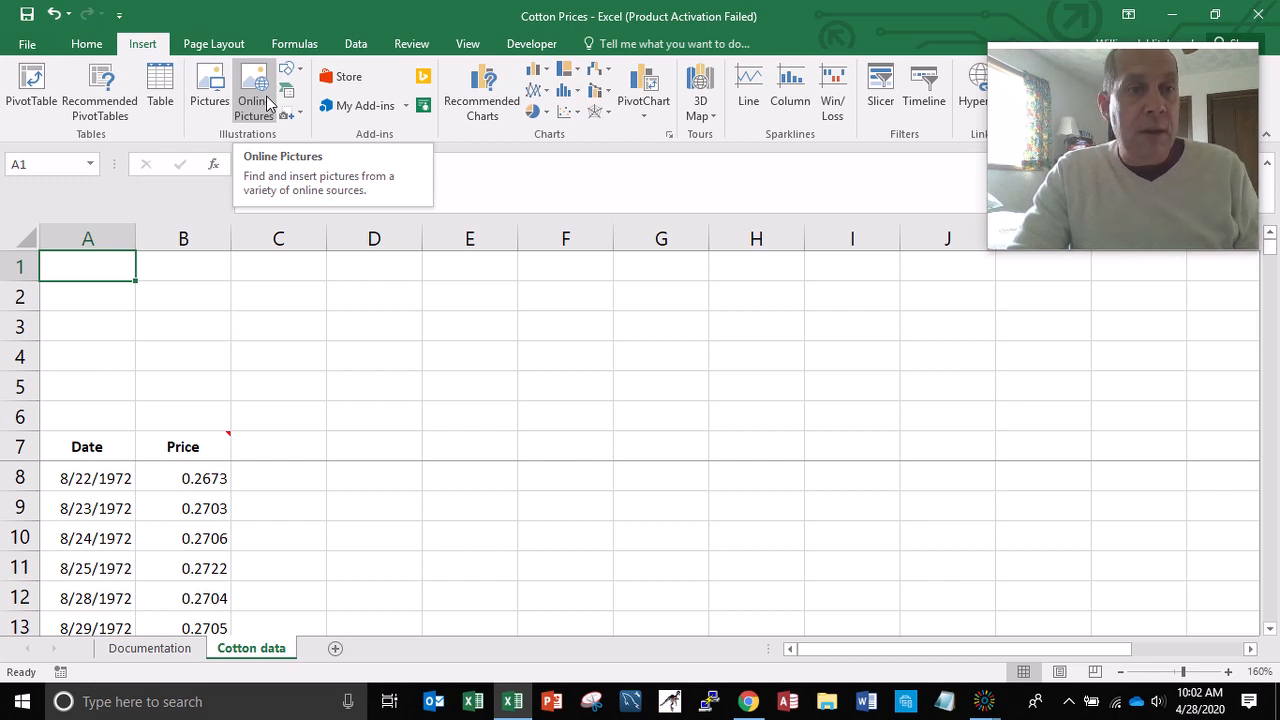
type("=")
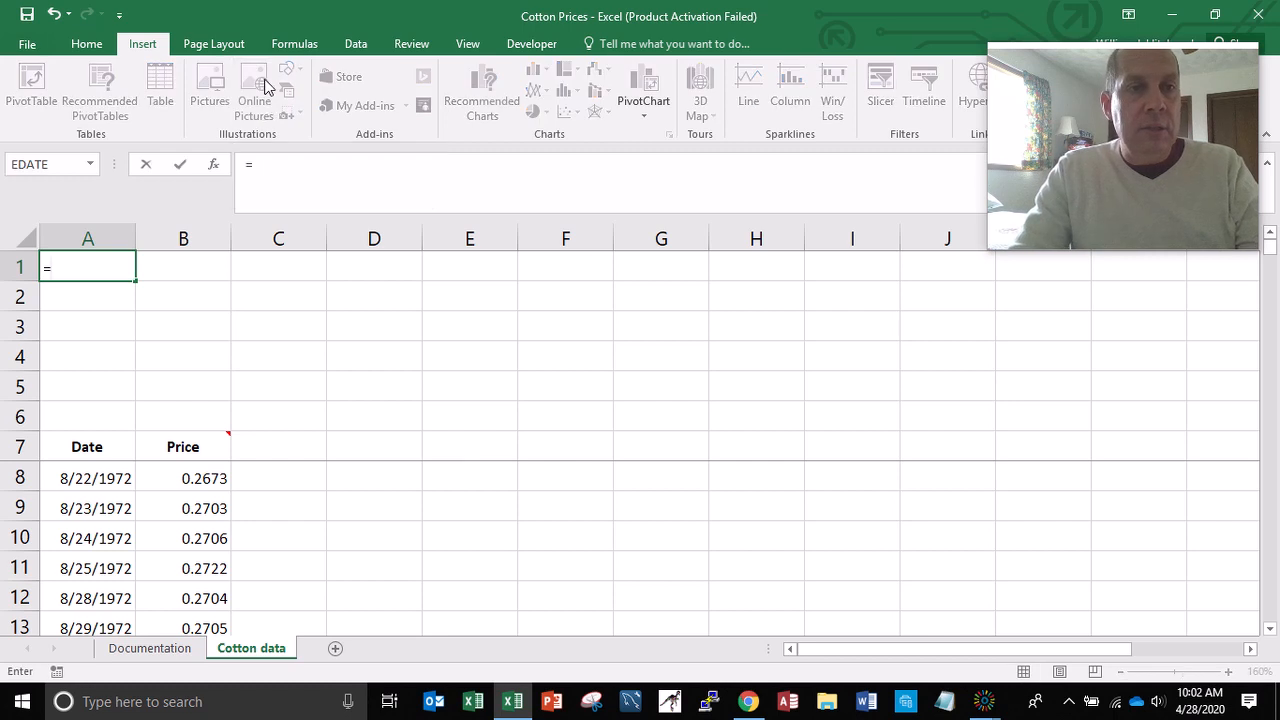
type("count(")
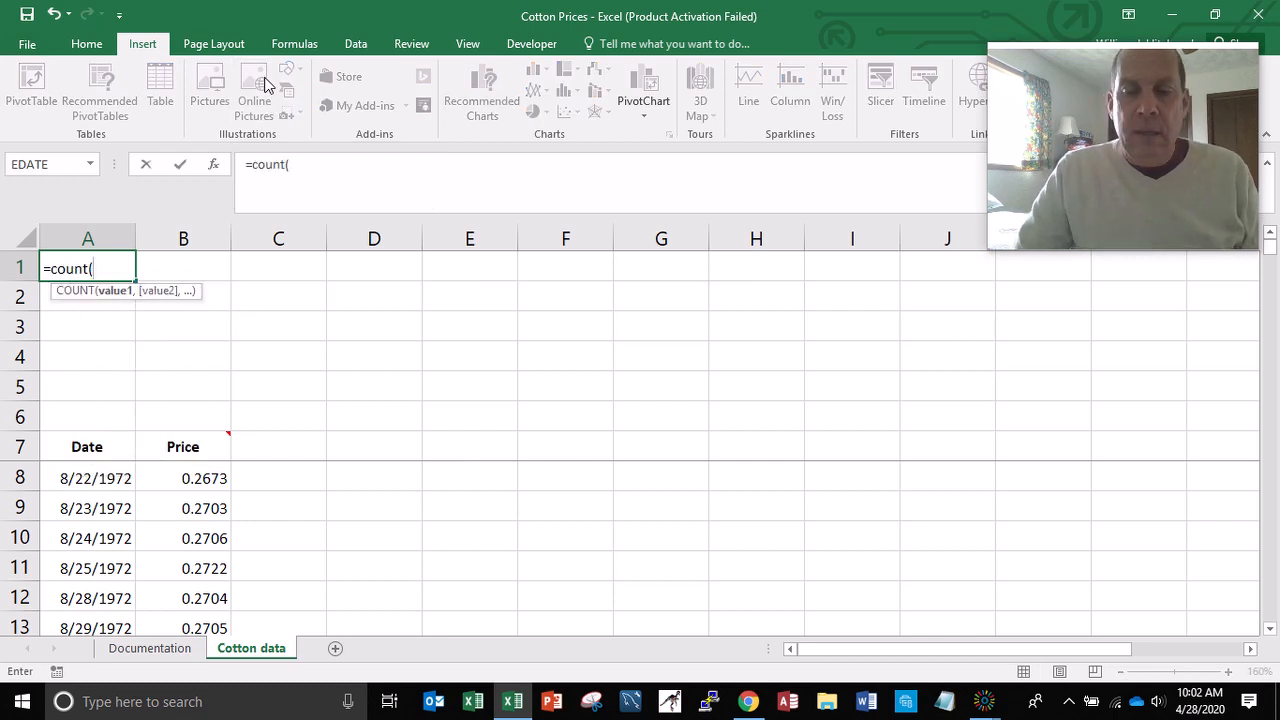
key("Down")
key("Down")
key("Down")
key("Down")
key("Down")
key("Down")
key("Down")
key("Up")
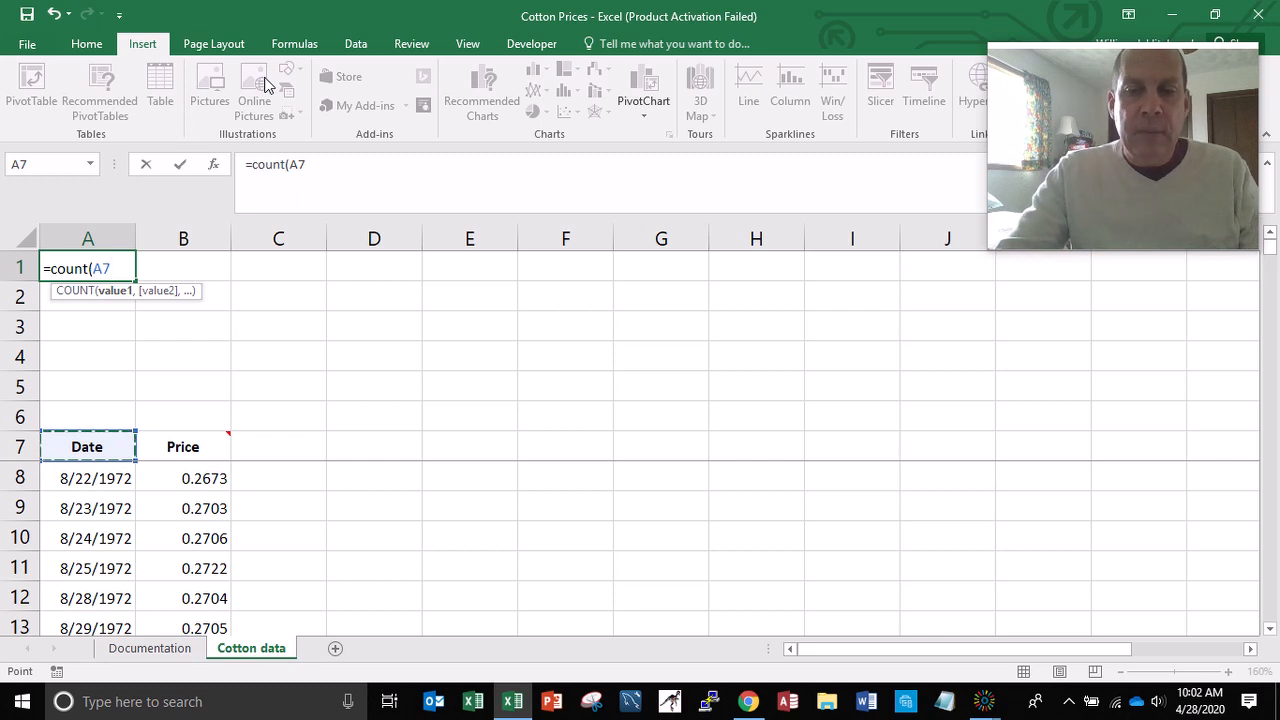
key("End")
key("shift+Down")
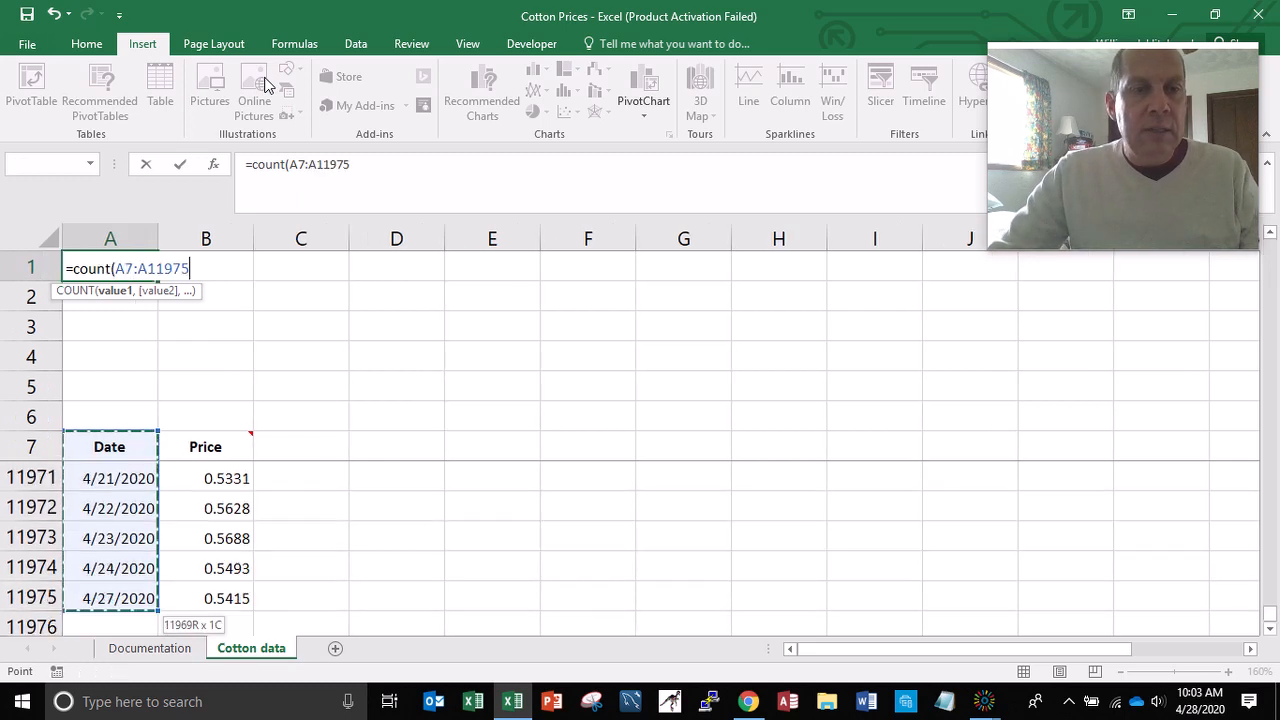
key("shift+Down")
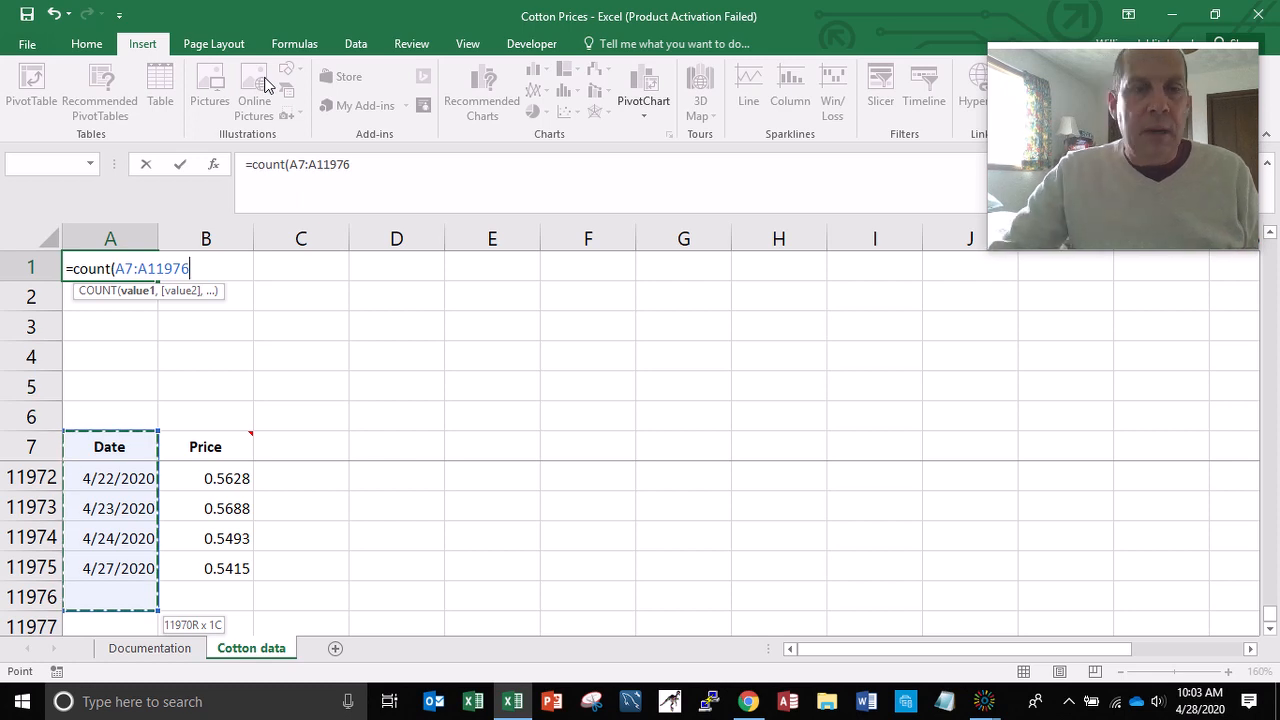
key("Return")
key("Up")
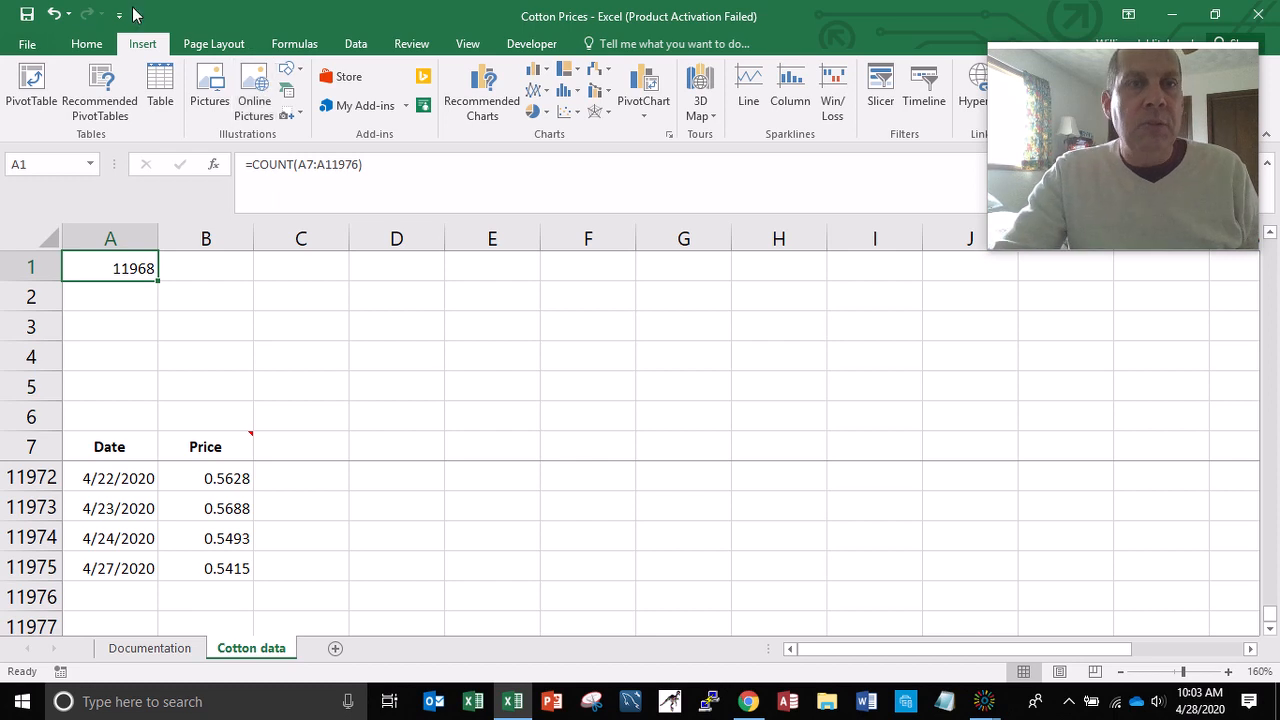
- Format the count in cell A1 with a thousands comma and no decimal places
left_click(96, 49)
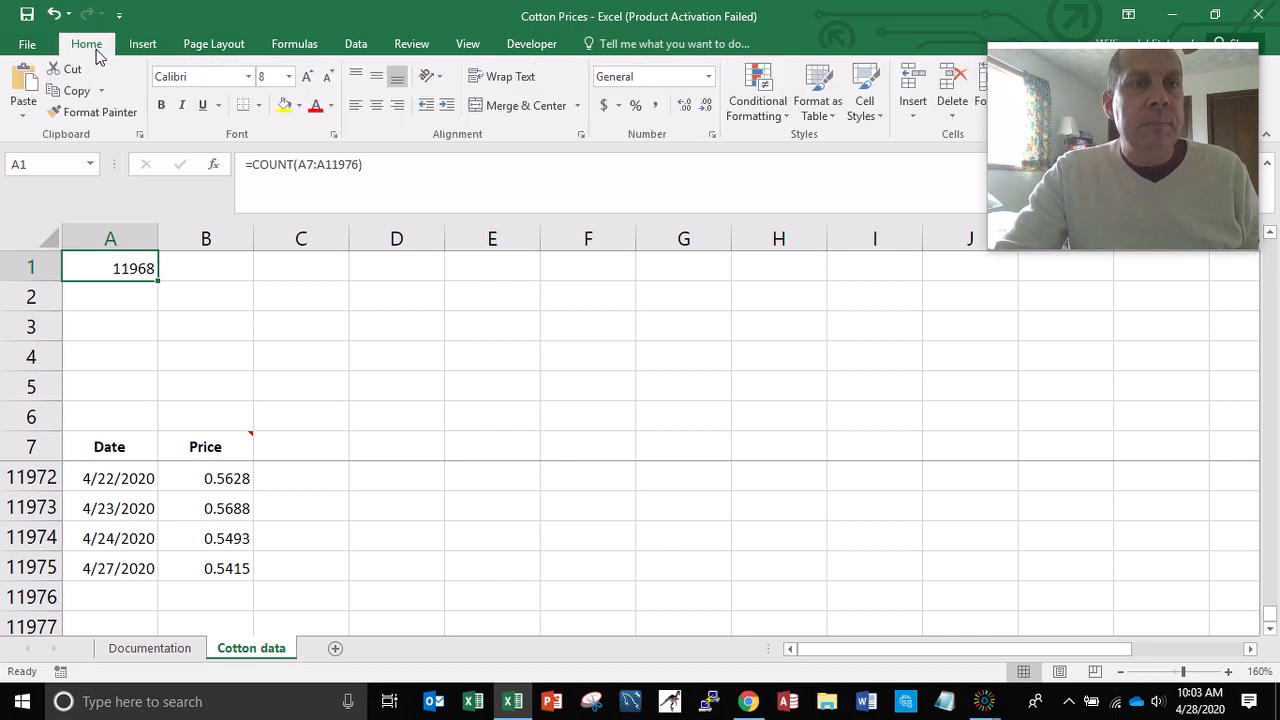
left_click(656, 106)
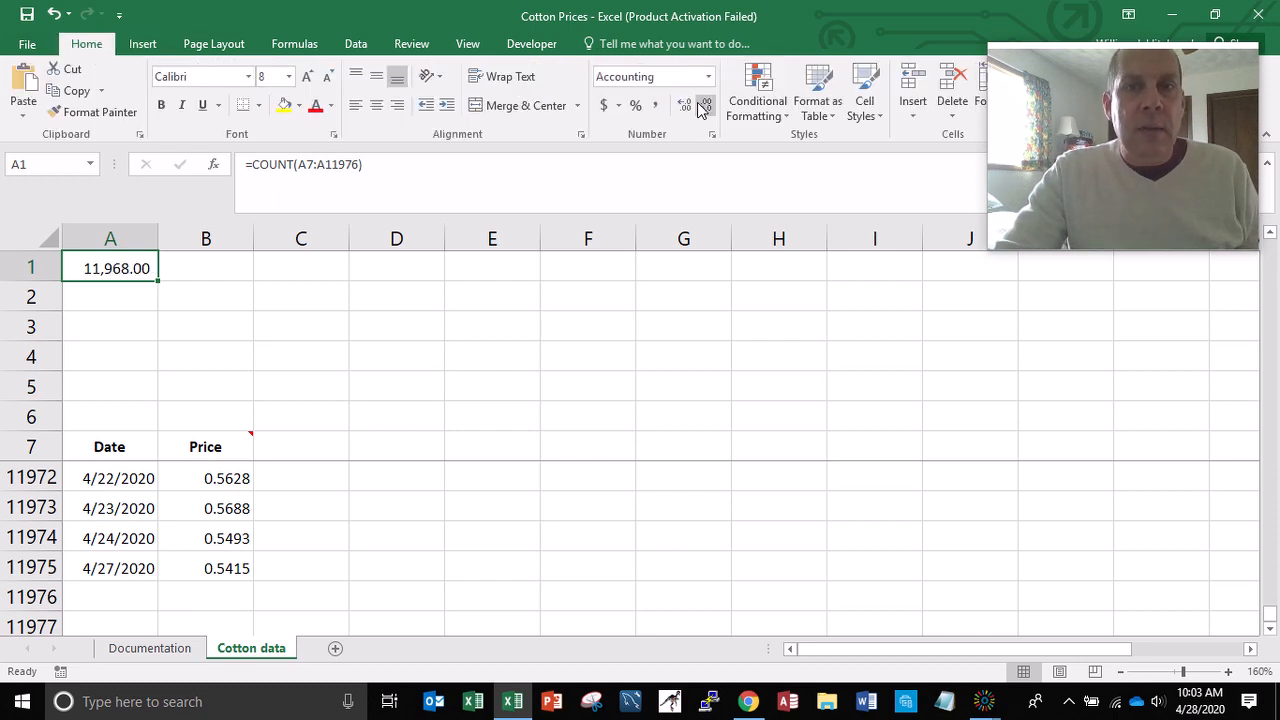
left_click(705, 106)
left_click(705, 106)
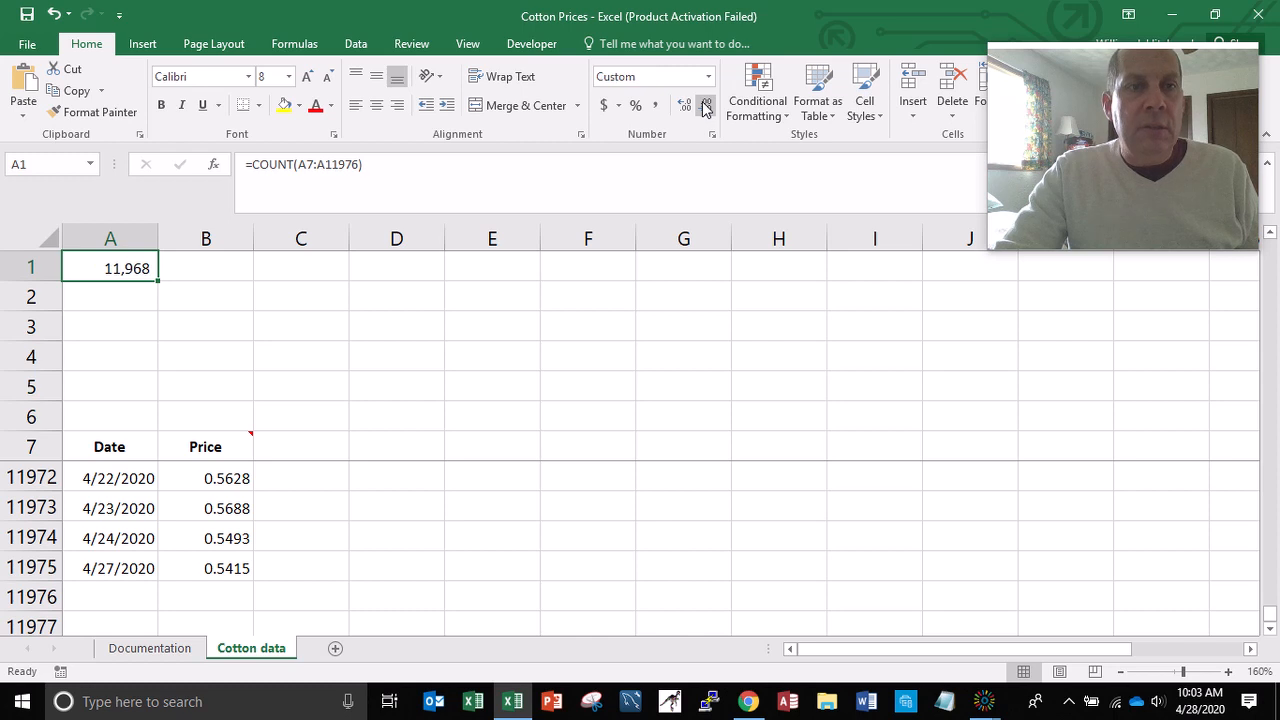
- Enter the label Min in cell A2
left_click(87, 296)
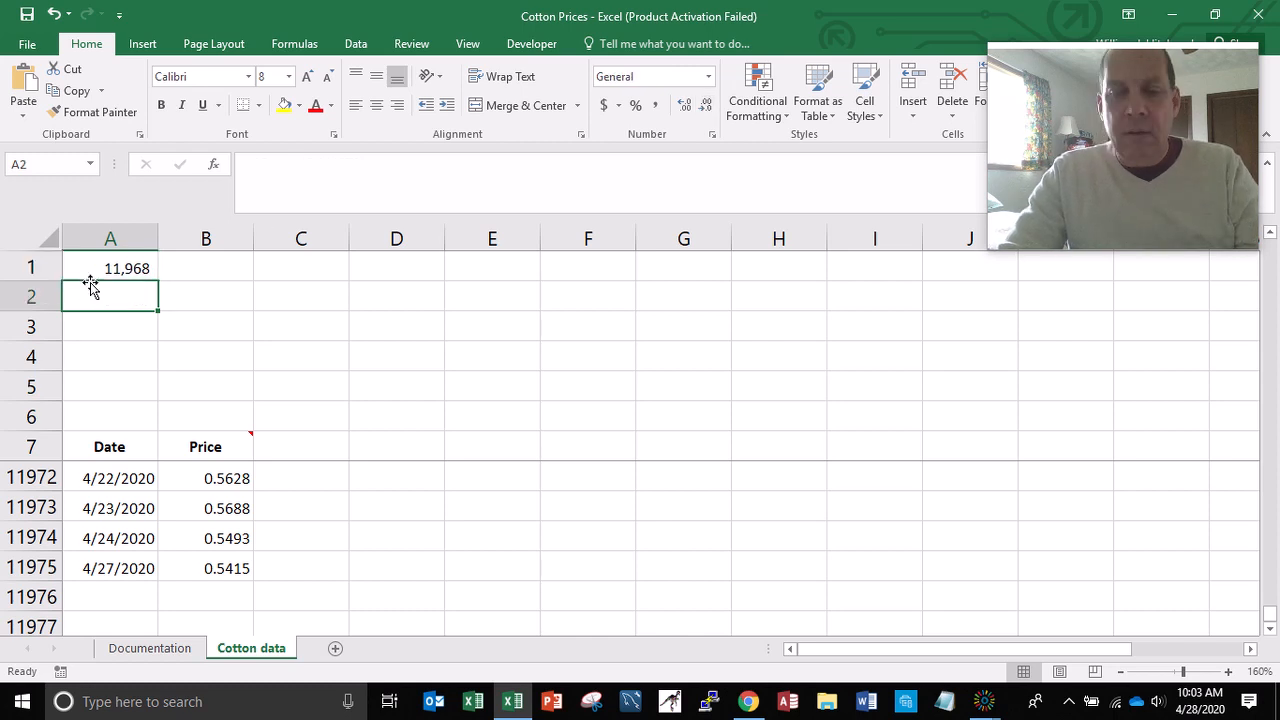
type("Min")
key("Return")
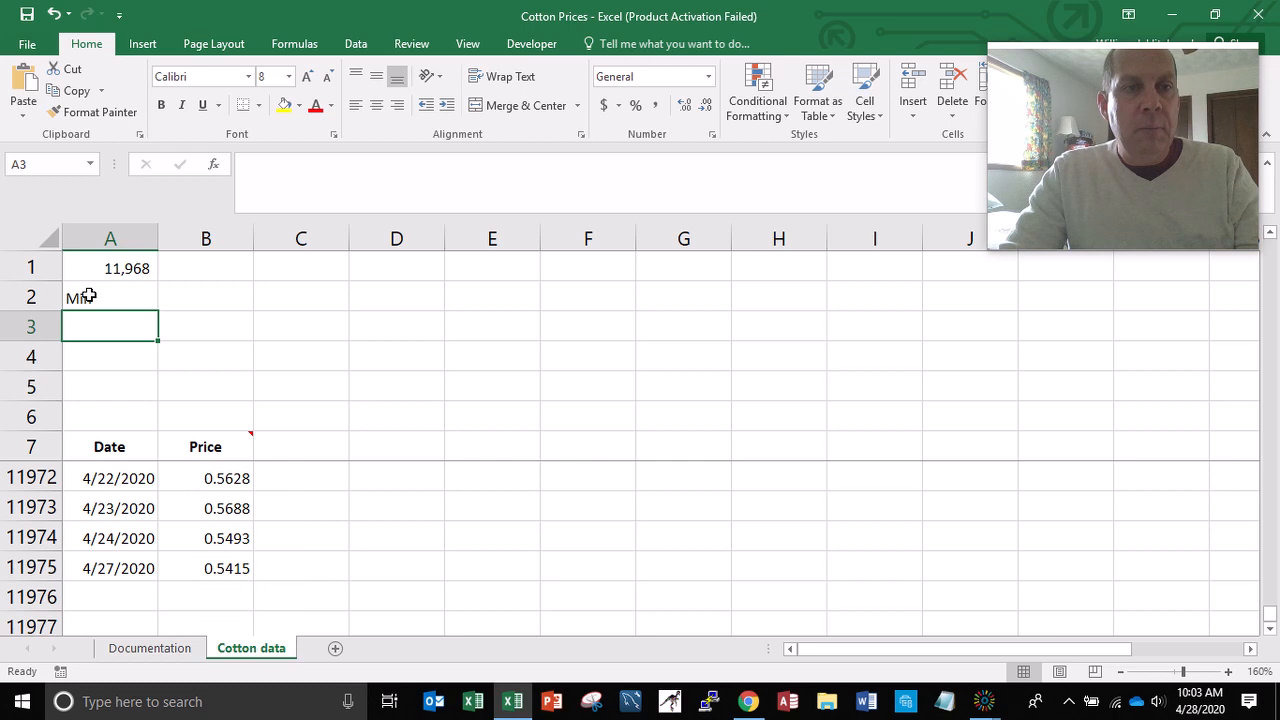
left_click(87, 296)
type("Av")
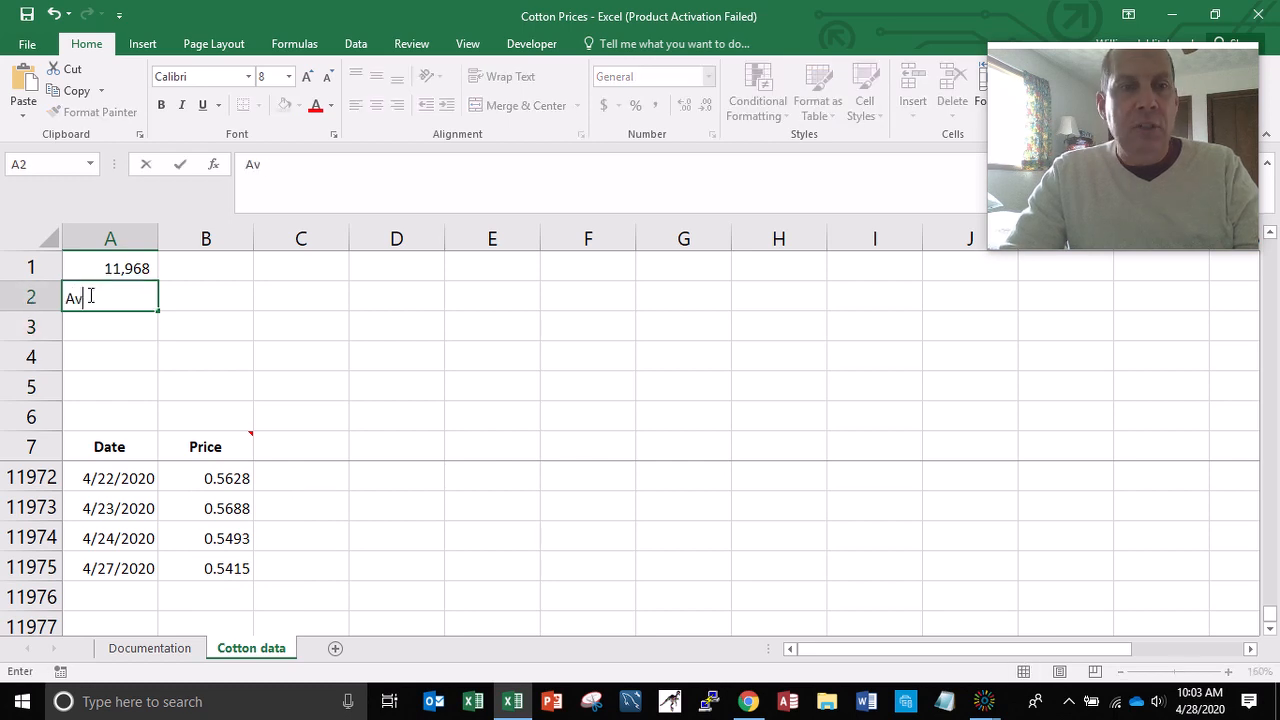
key("Escape")
key("Return")
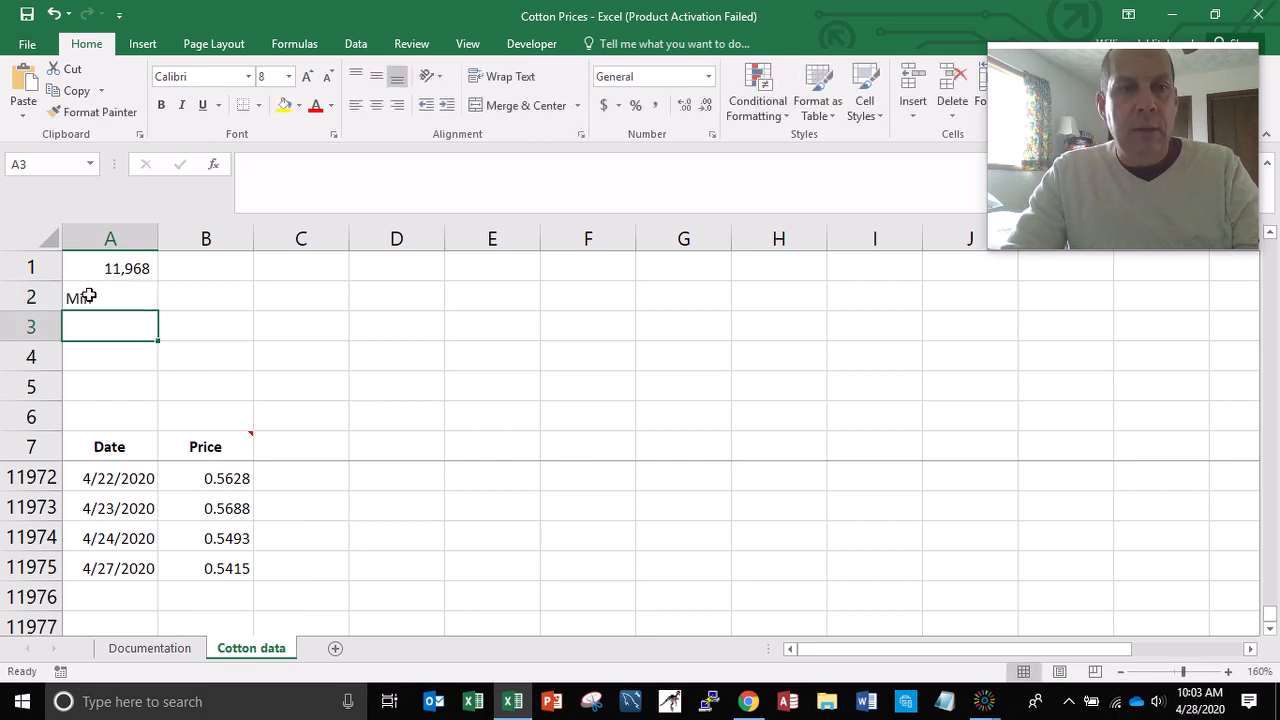
- Enter the labels Avg in cell A3, Max in A4 and Price Level in A5
type("Avg")
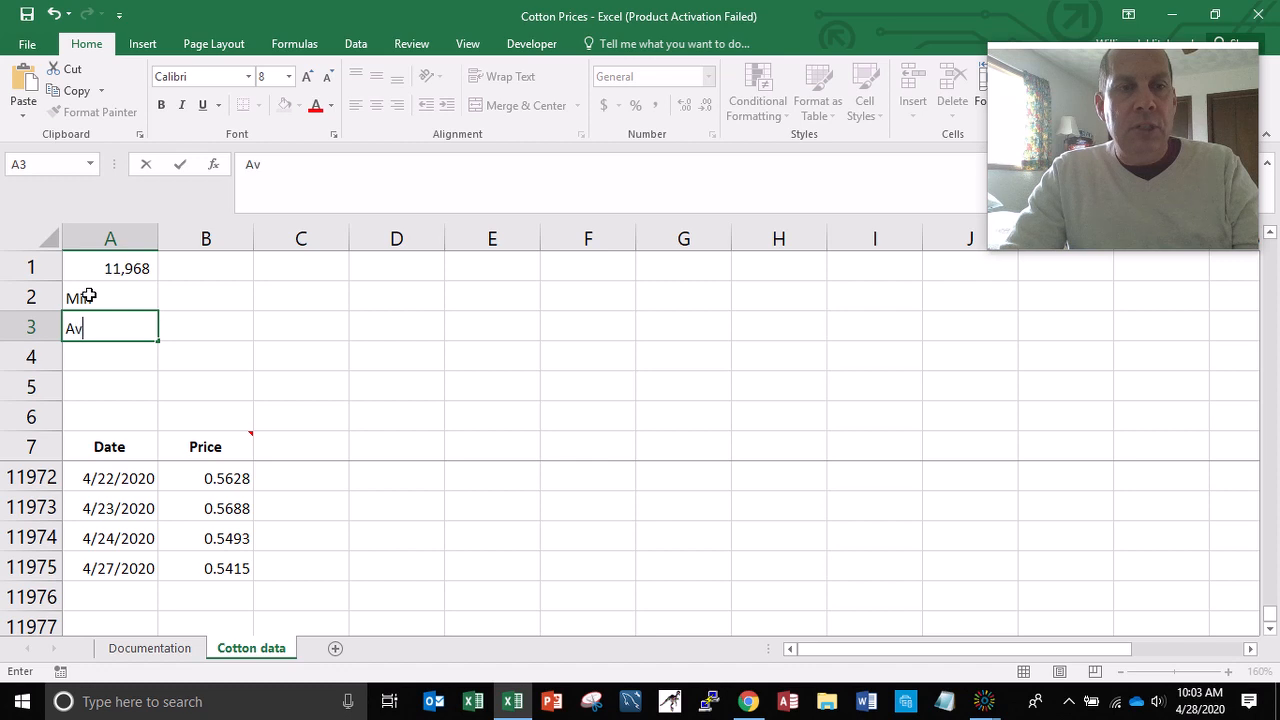
key("Return")
type("Max")
key("Return")
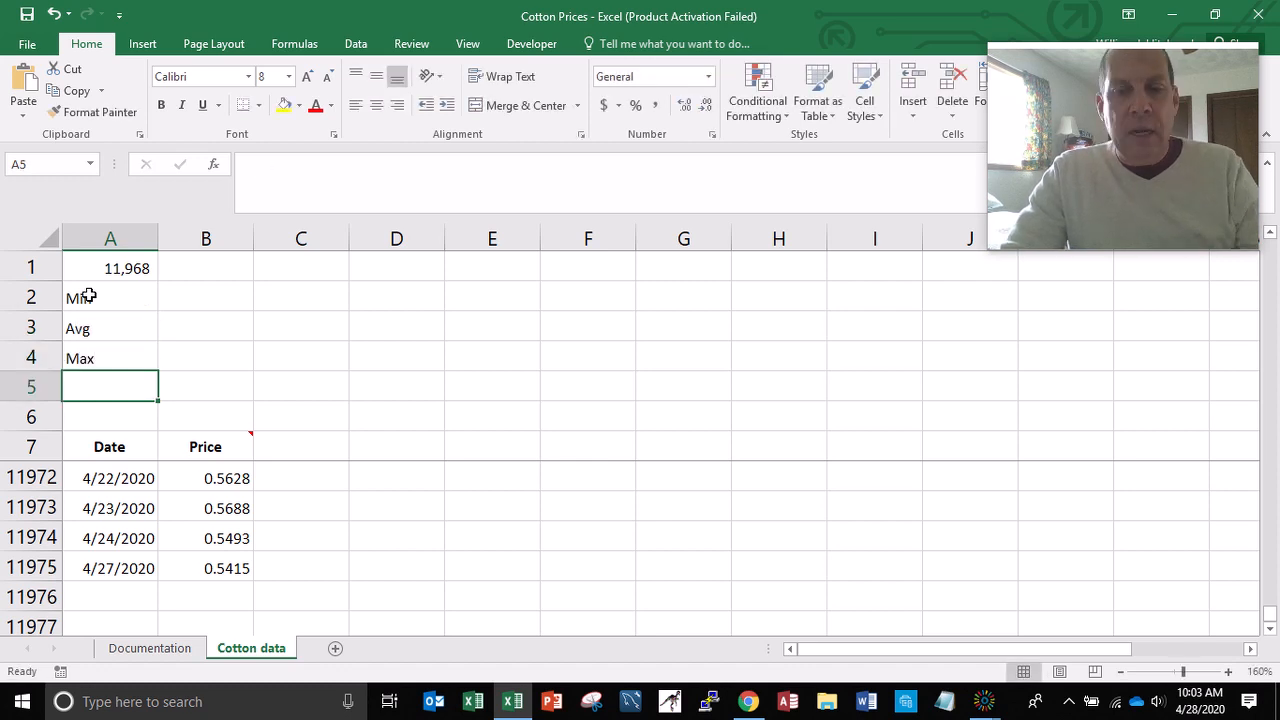
type("Pri")
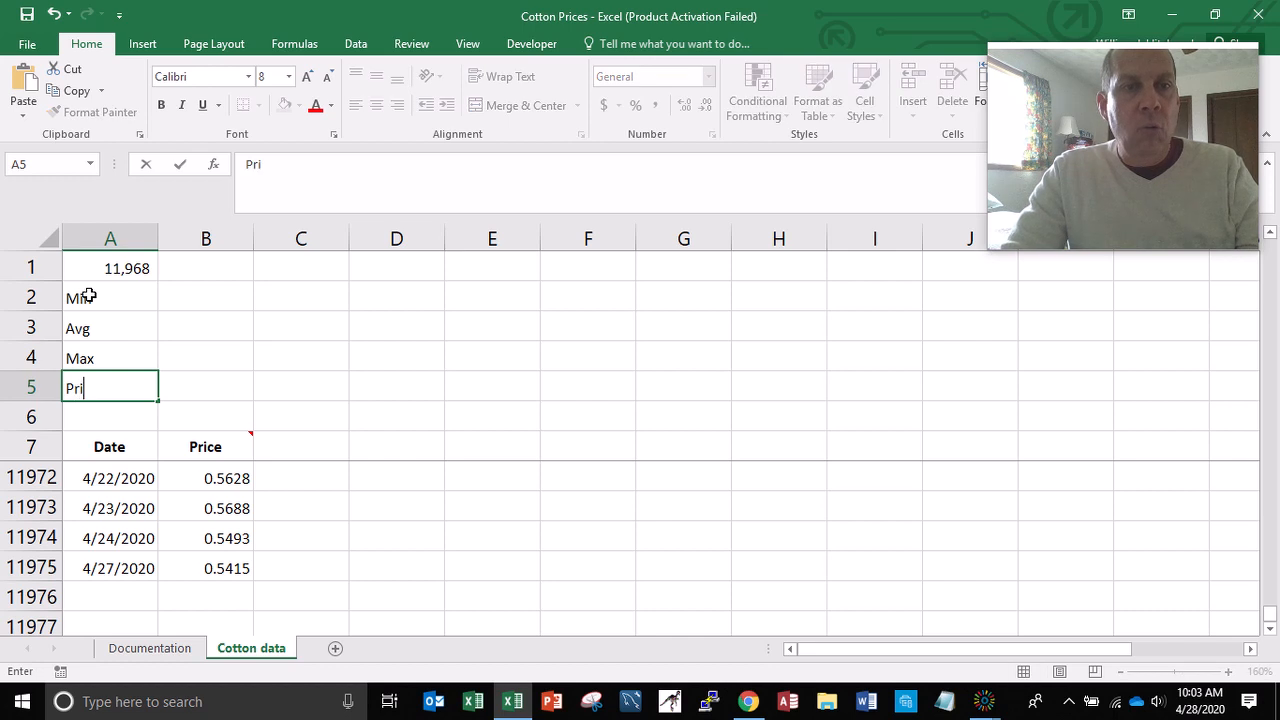
type("ce Le")
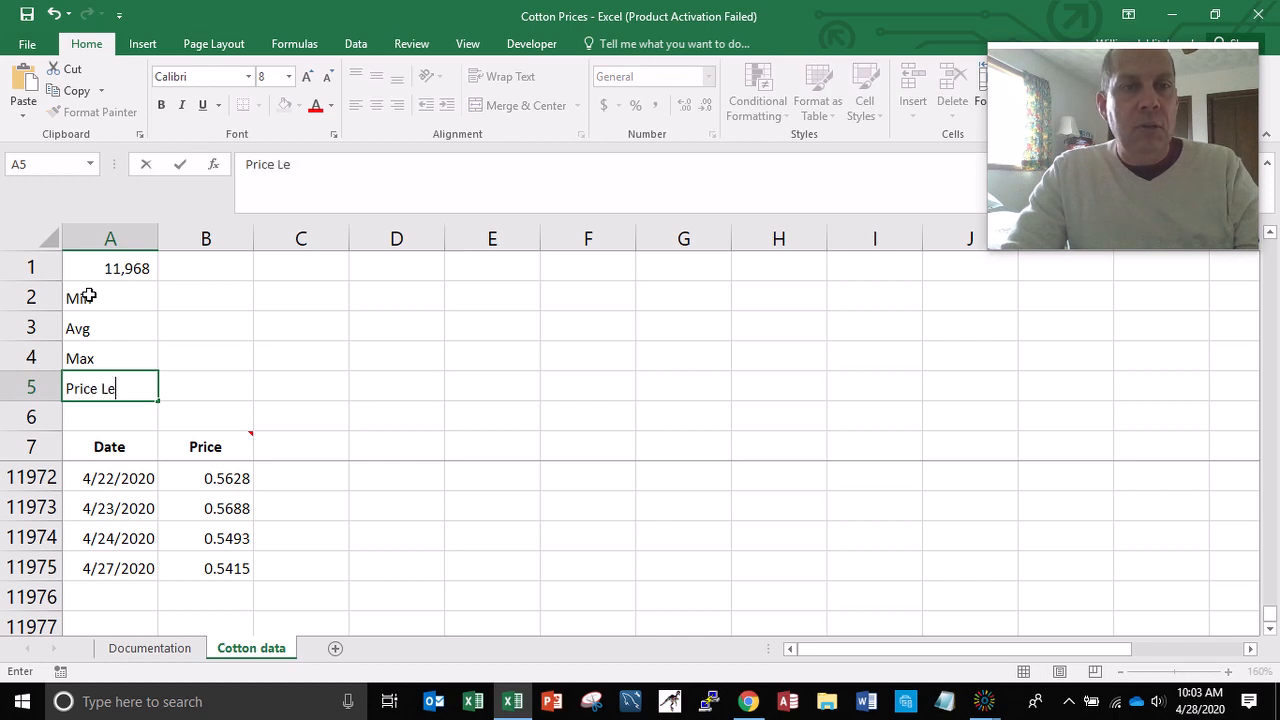
type("ver")
key("BackSpace")
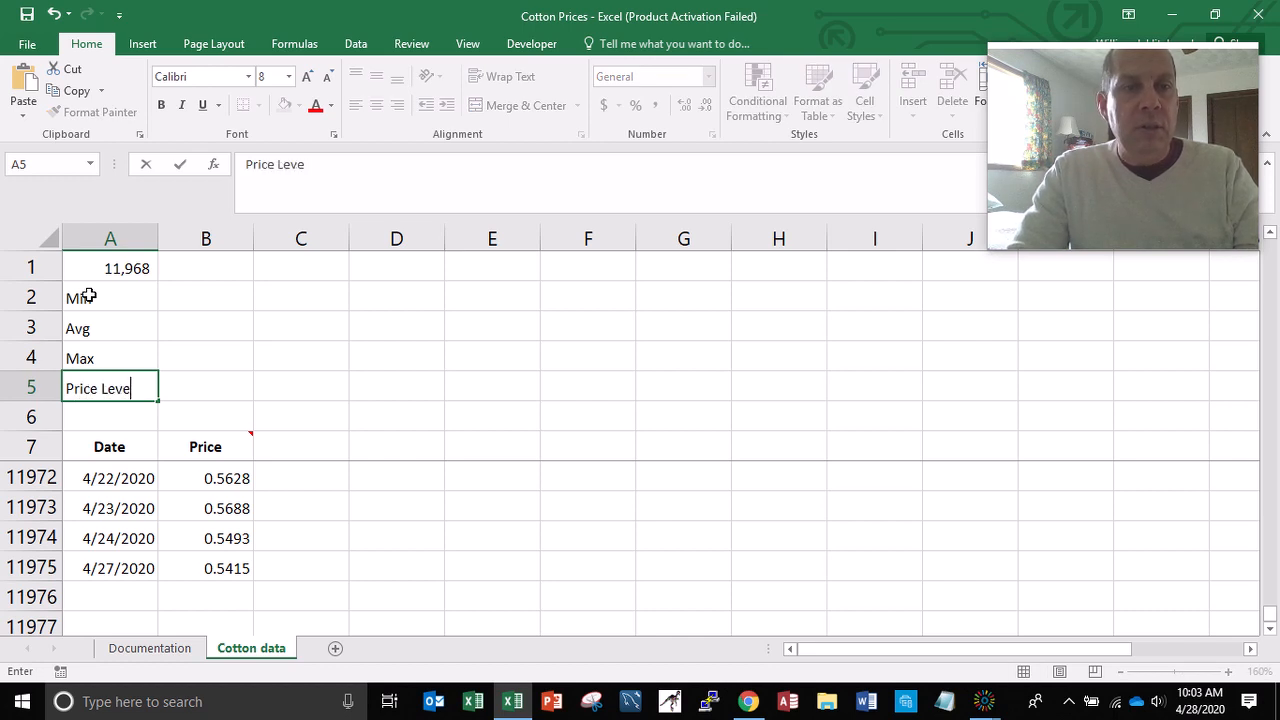
type("l")
key("Return")
- Examine the daily prices in the Price column from the first data row on 8/22/1972 through late September 1972
key("Down")
key("Down")
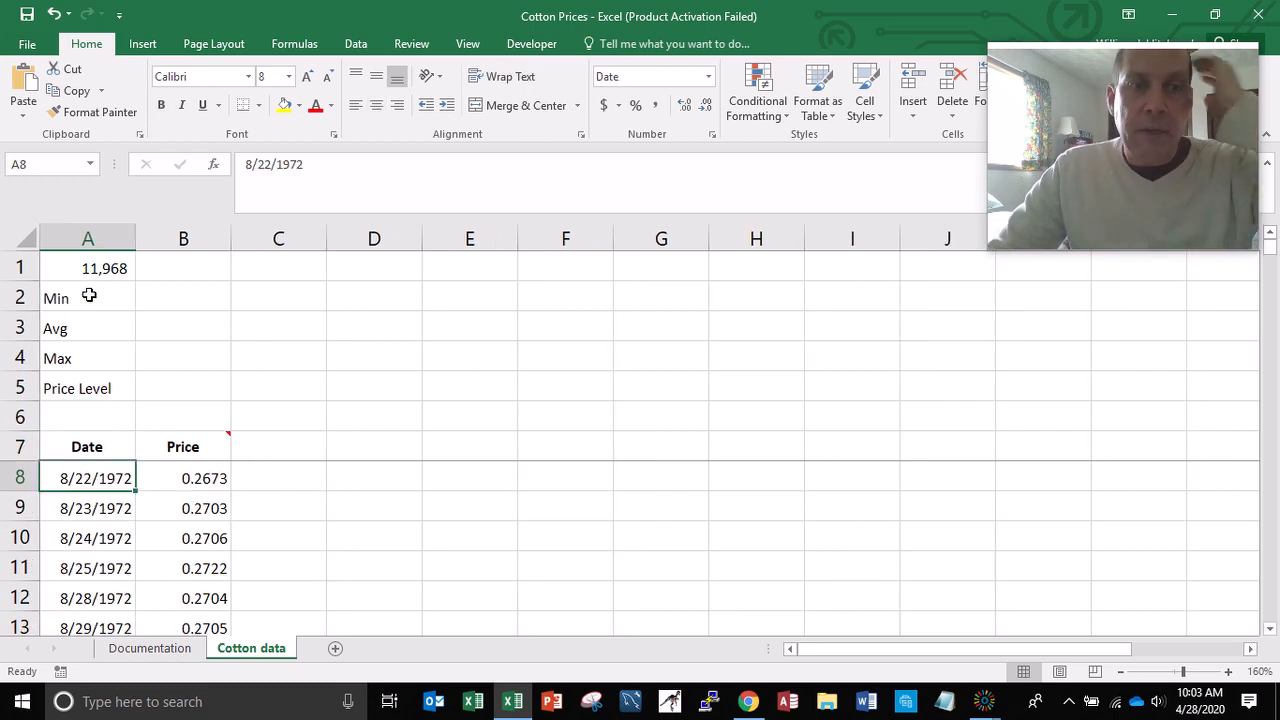
key("Right")
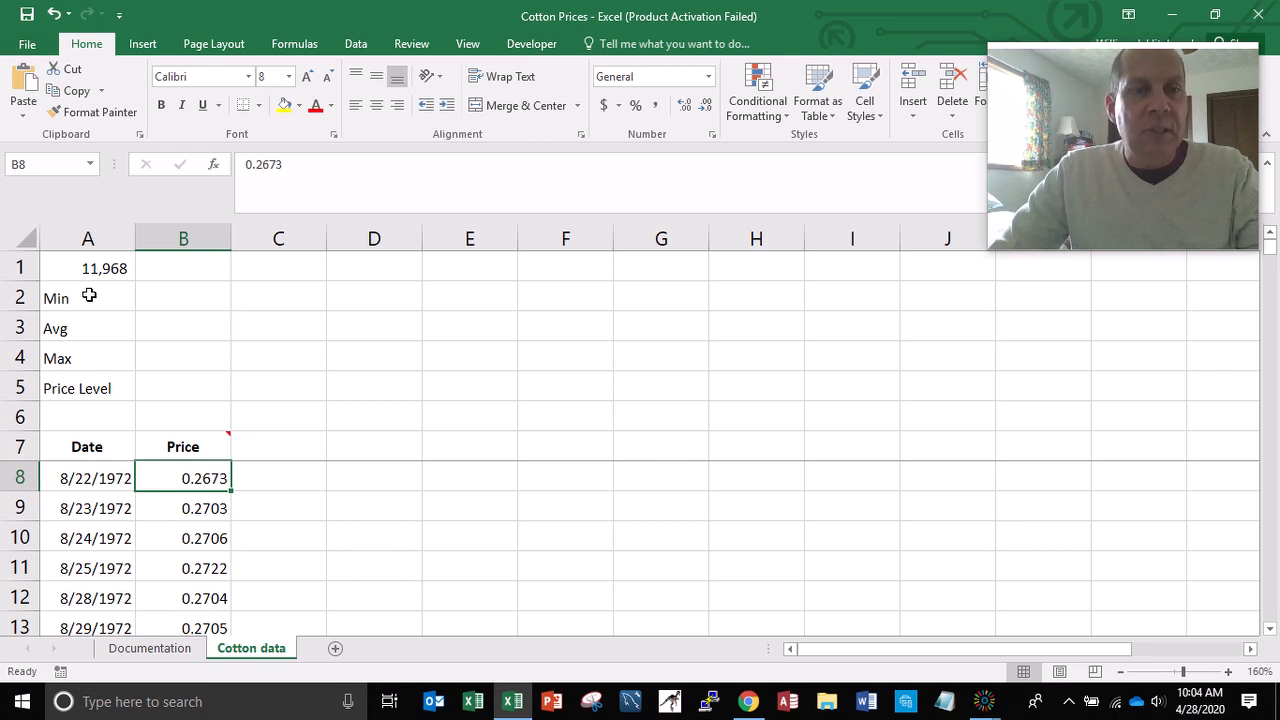
key("Down")
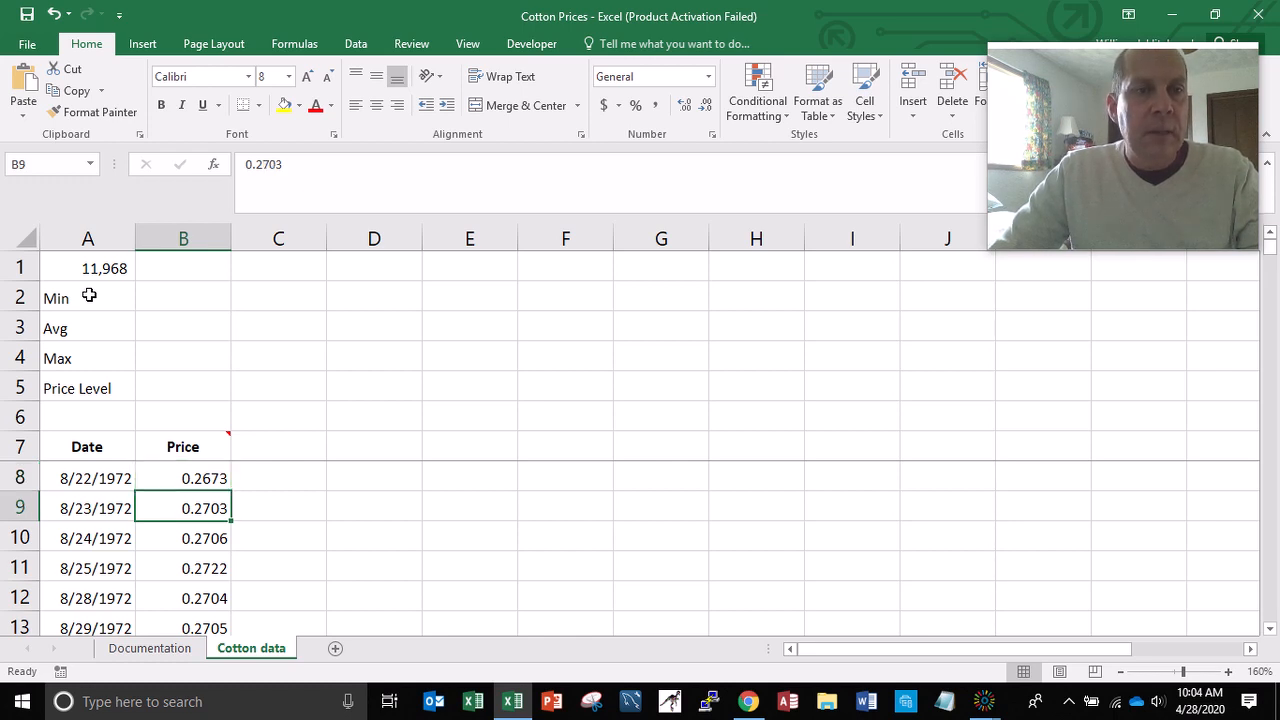
key("Down")
key("Down")
key("Down")
key("Down")
key("Down")
key("Down")
key("Down")
key("Down")
key("Down")
key("Down")
key("Down")
key("Down")
key("Down")
key("Down")
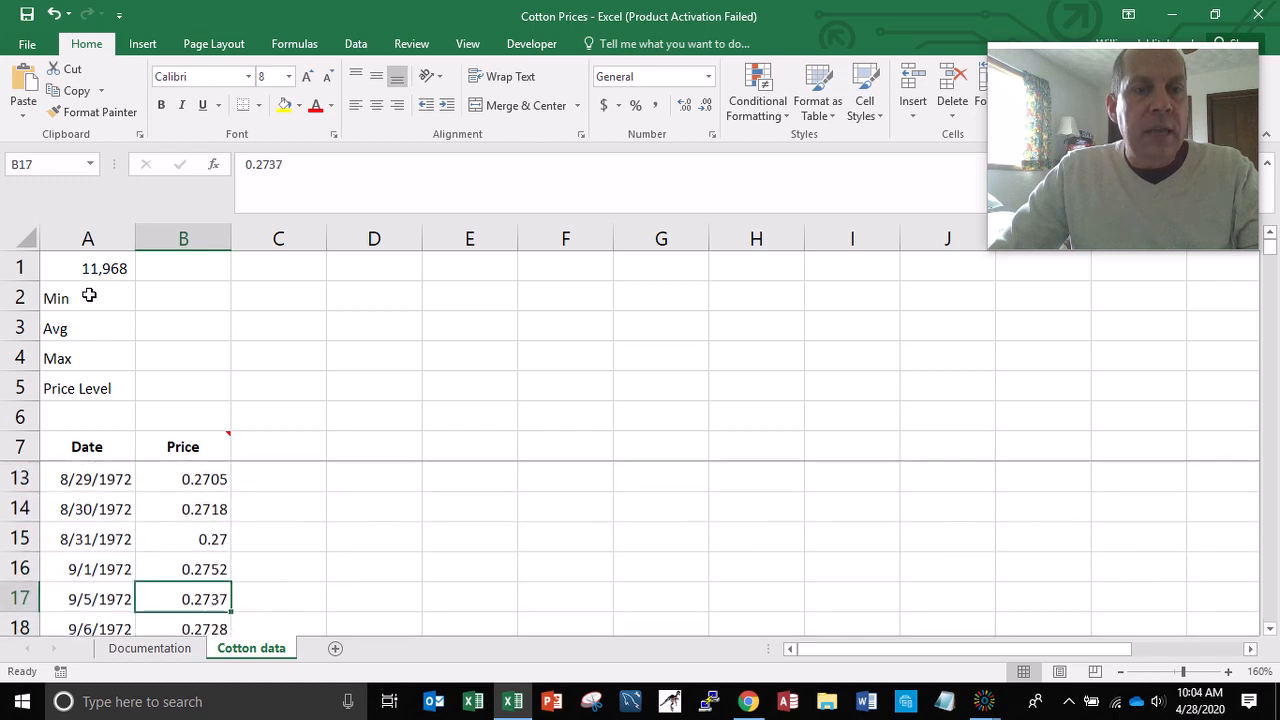
key("Down")
key("Down")
key("Down")
key("Down")
key("Down")
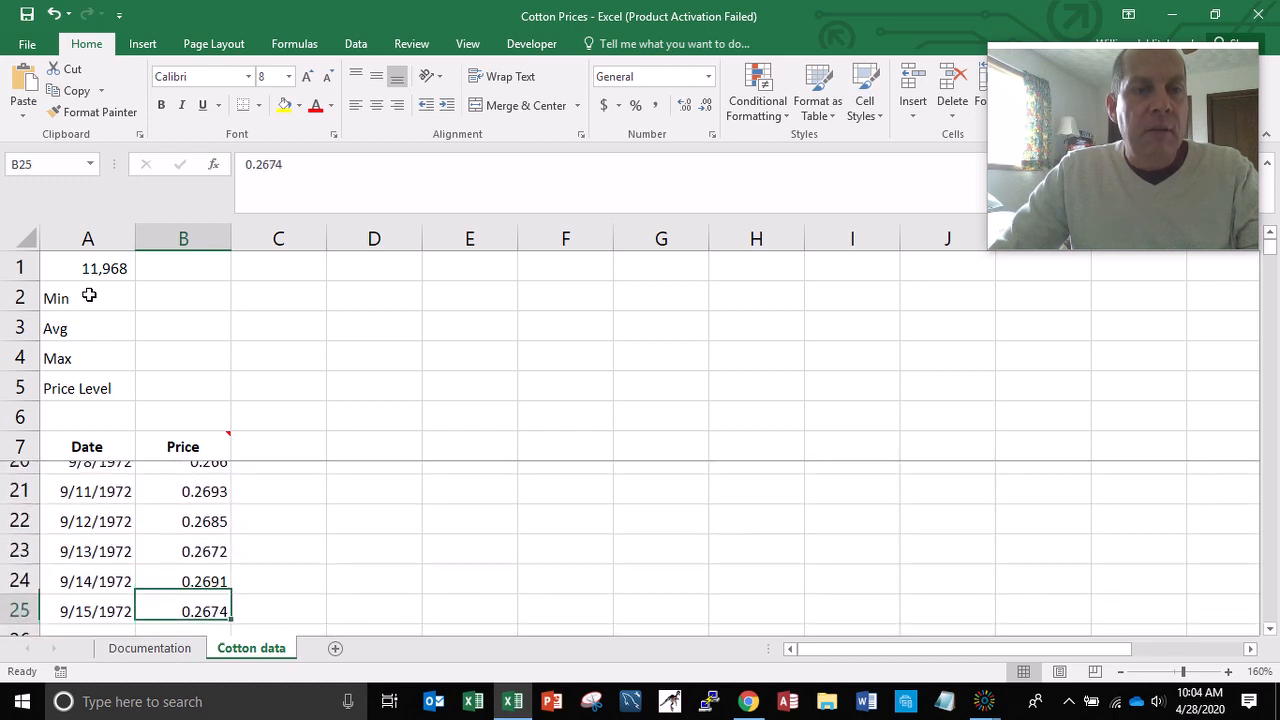
key("Down")
key("Down")
key("Down")
key("Down")
key("Down")
key("Down")
key("Down")
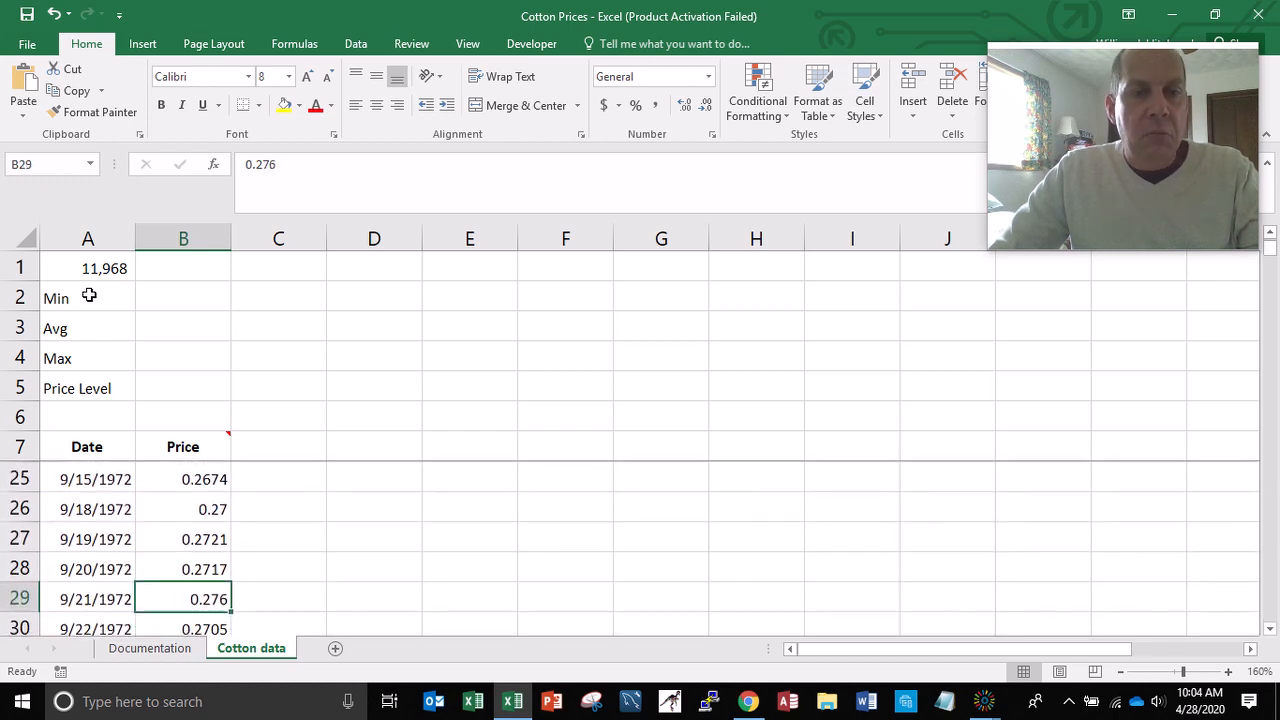
- Examine the daily prices in the Price column from late September through 10/20/1972, comparing how many decimals they show
key("Down")
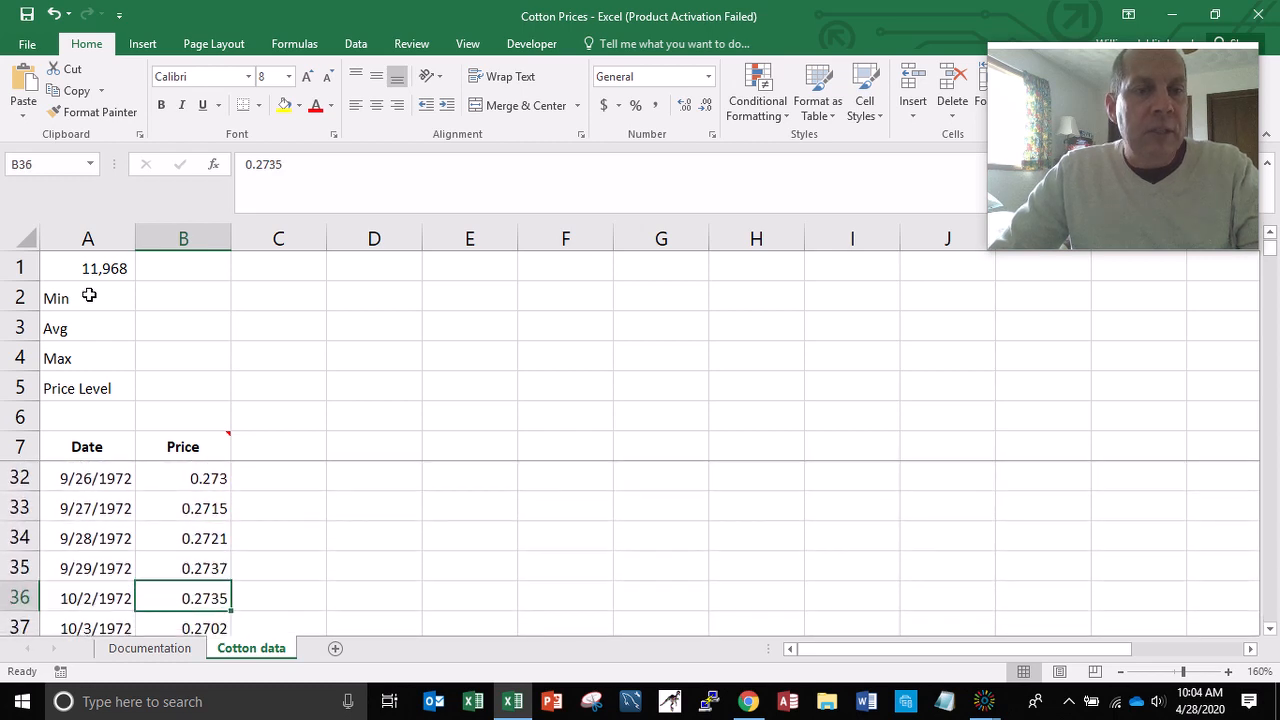
key("Down")
key("Down")
key("Down")
key("Down")
key("Down")
key("Down")
key("Down")
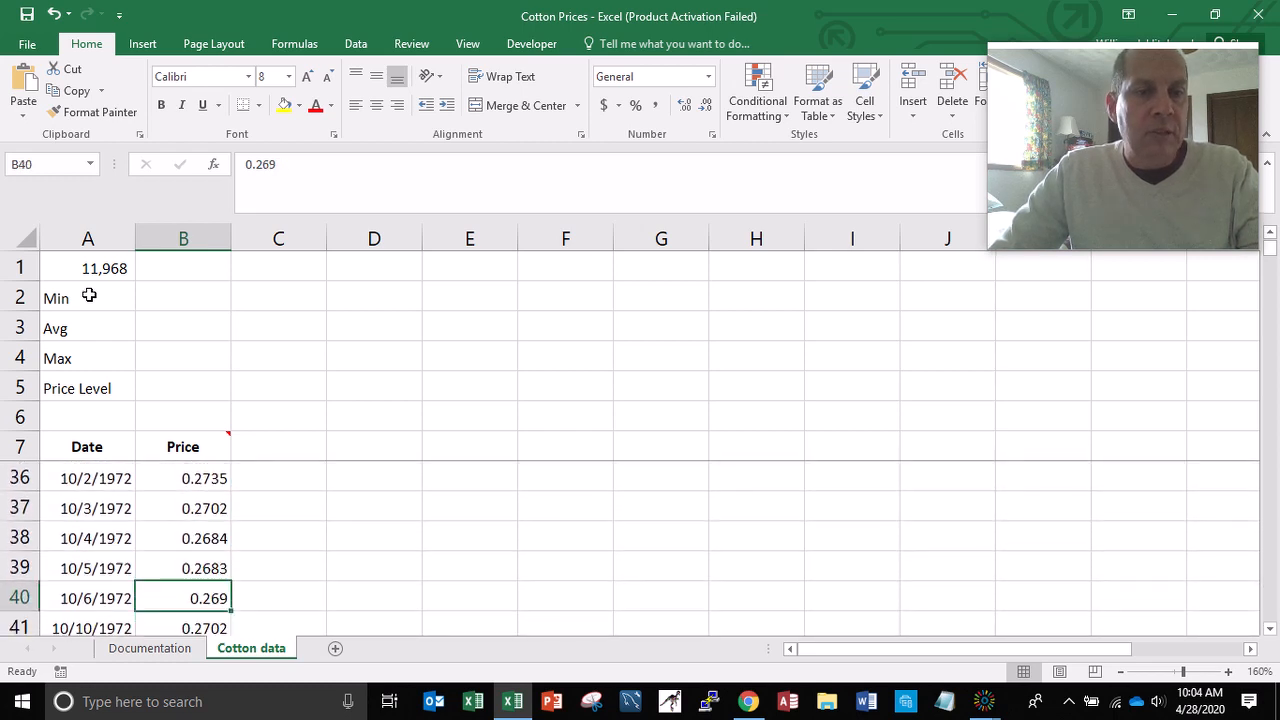
key("Down")
key("Down")
key("Down")
key("Down")
key("Down")
key("Down")
key("Down")
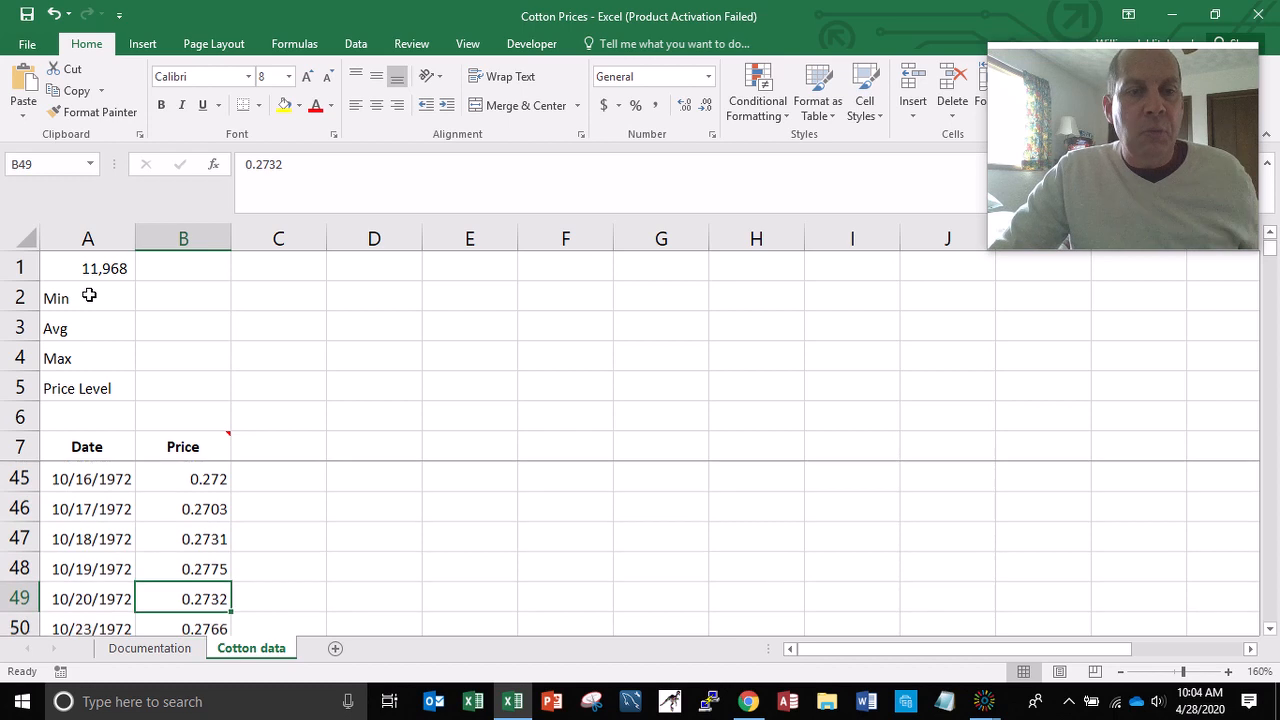
key("Up")
key("Up")
key("Up")
key("Up")
key("Up")
key("Up")
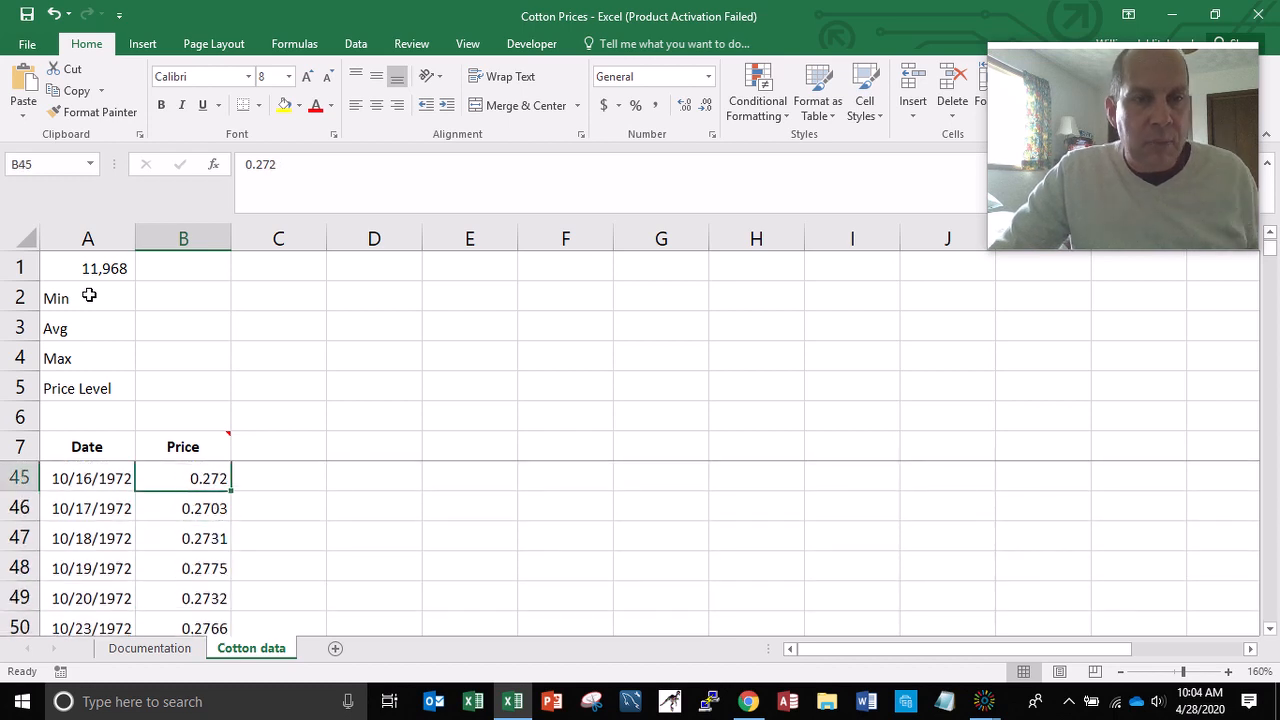
key("Up")
key("Up")
key("Up")
key("Up")
key("Up")
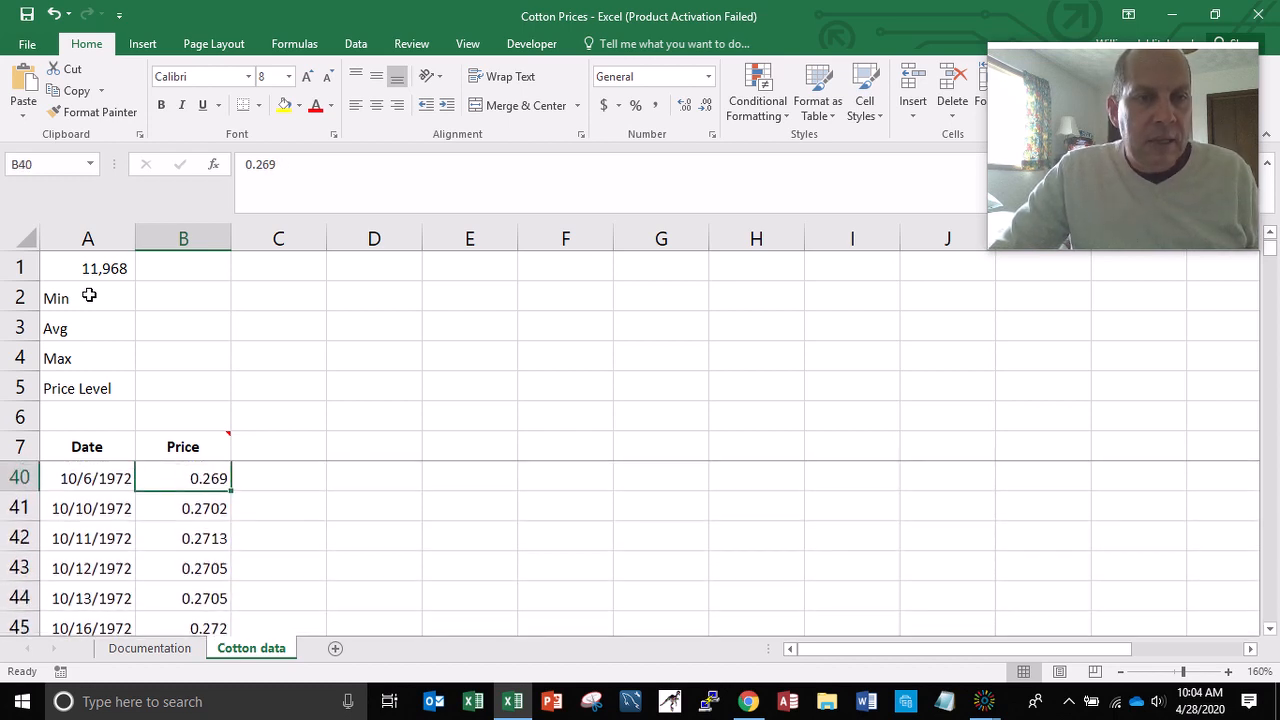
key("Up")
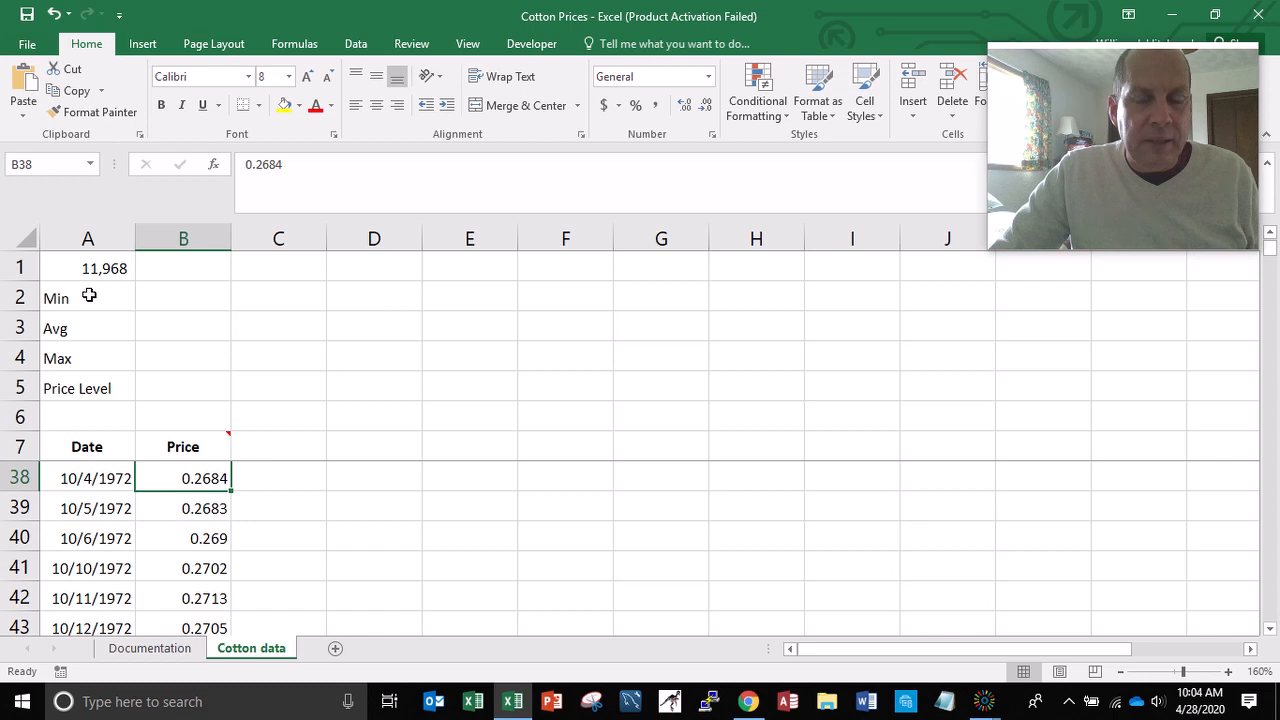
- Format all the prices from B8 down to B11975 in comma style with four decimal places
key("End")
key("Up")
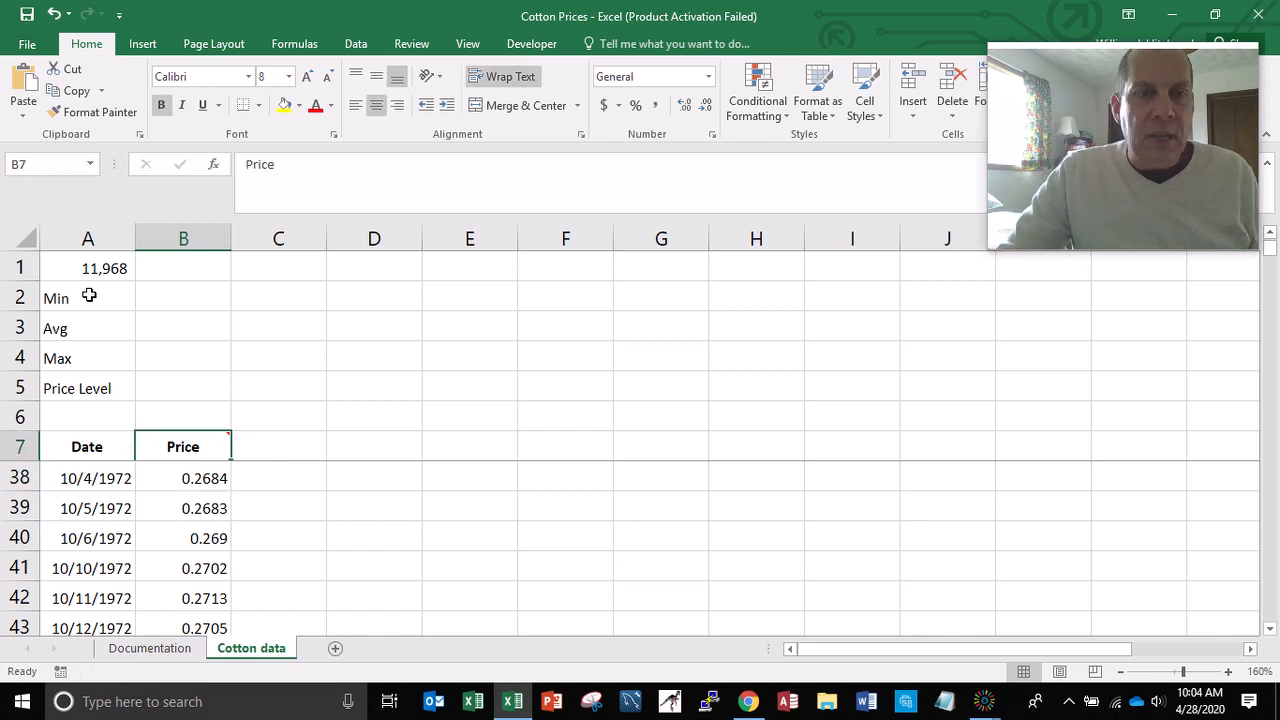
key("Down")
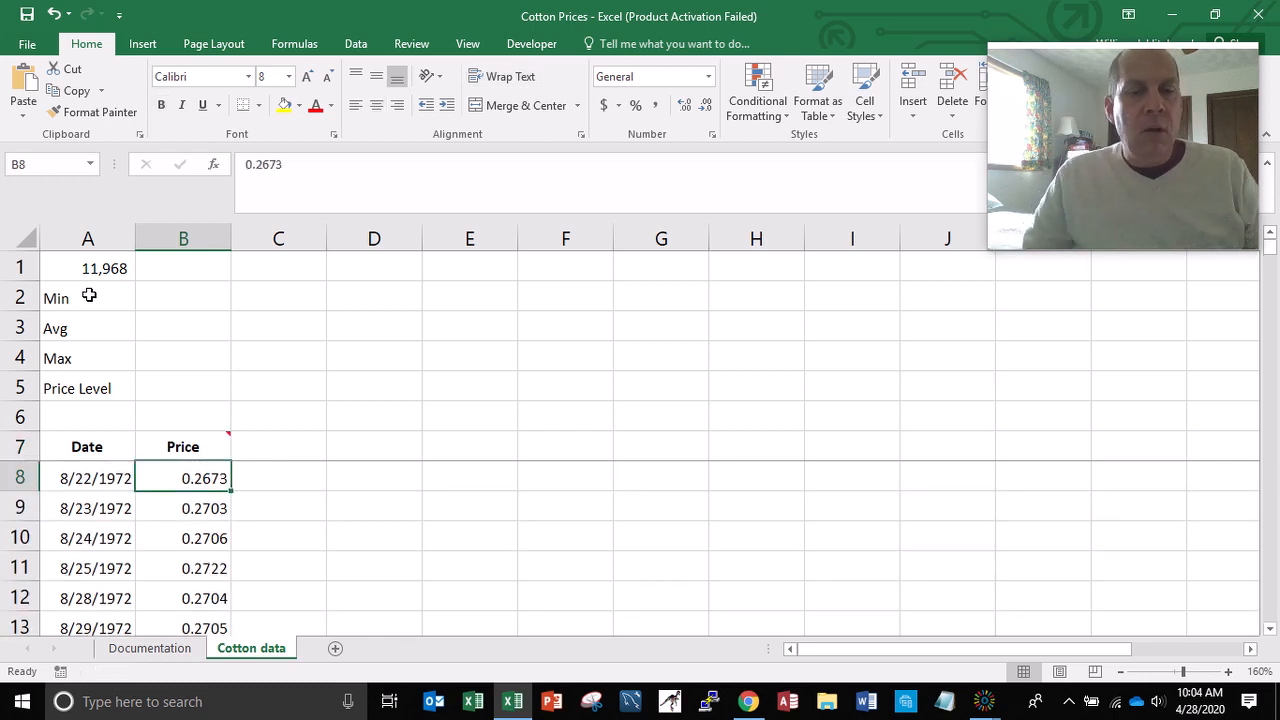
key("End")
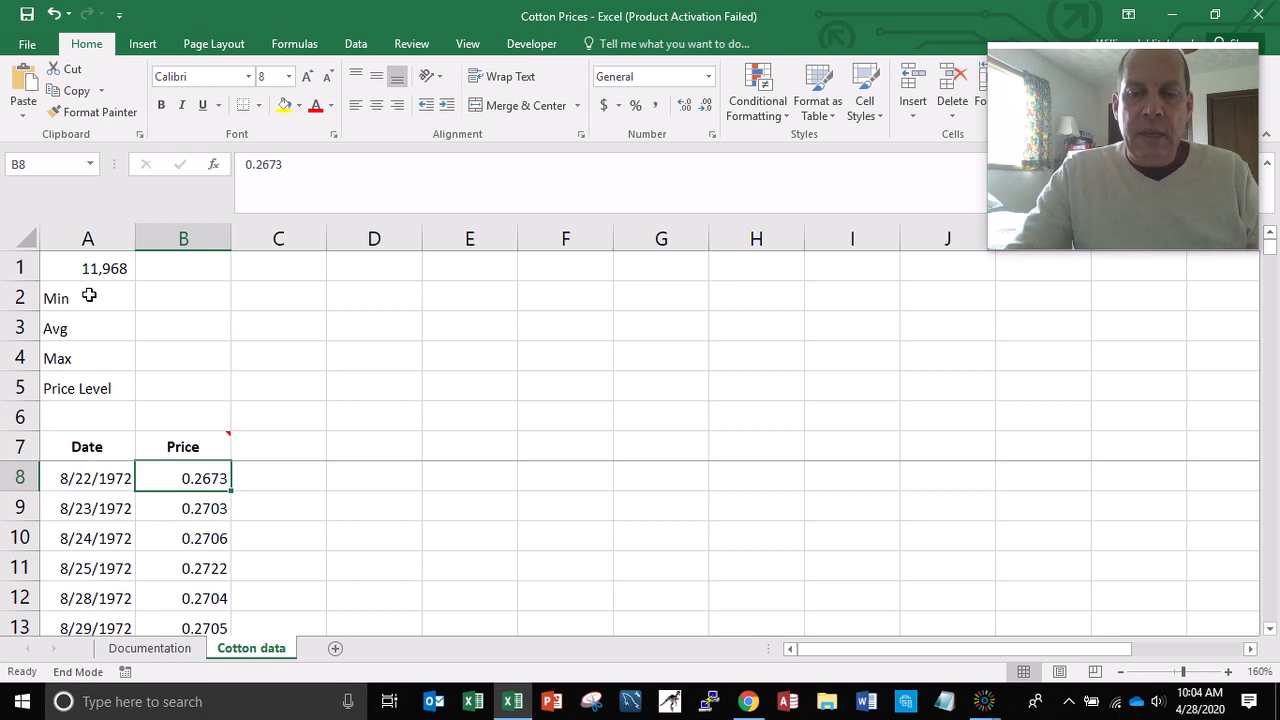
key("shift+Down")
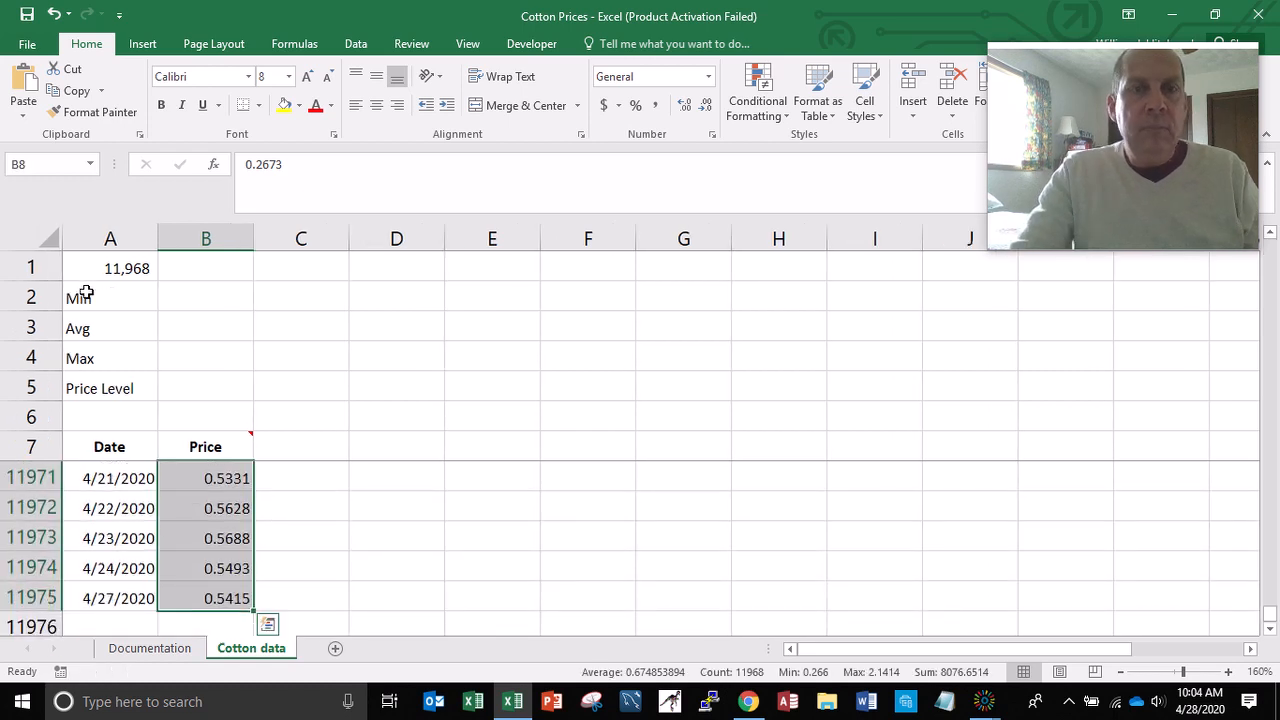
left_click(658, 105)
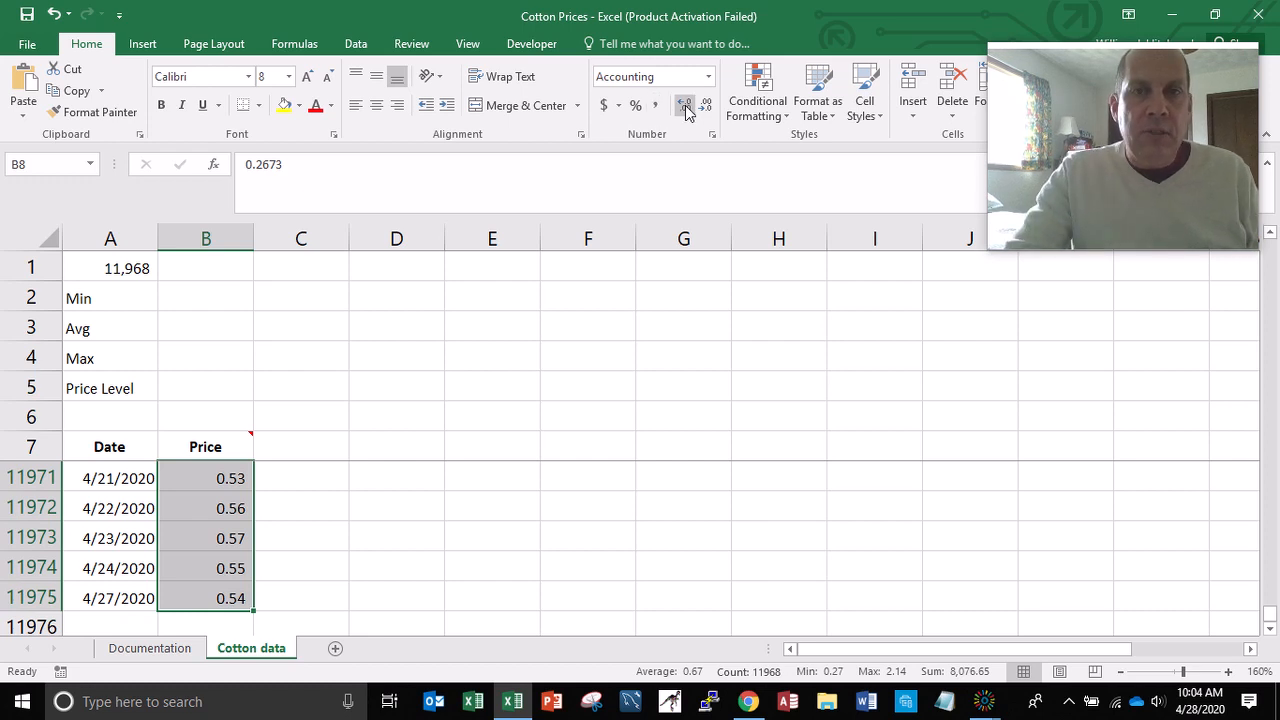
left_click(684, 106)
left_click(685, 107)
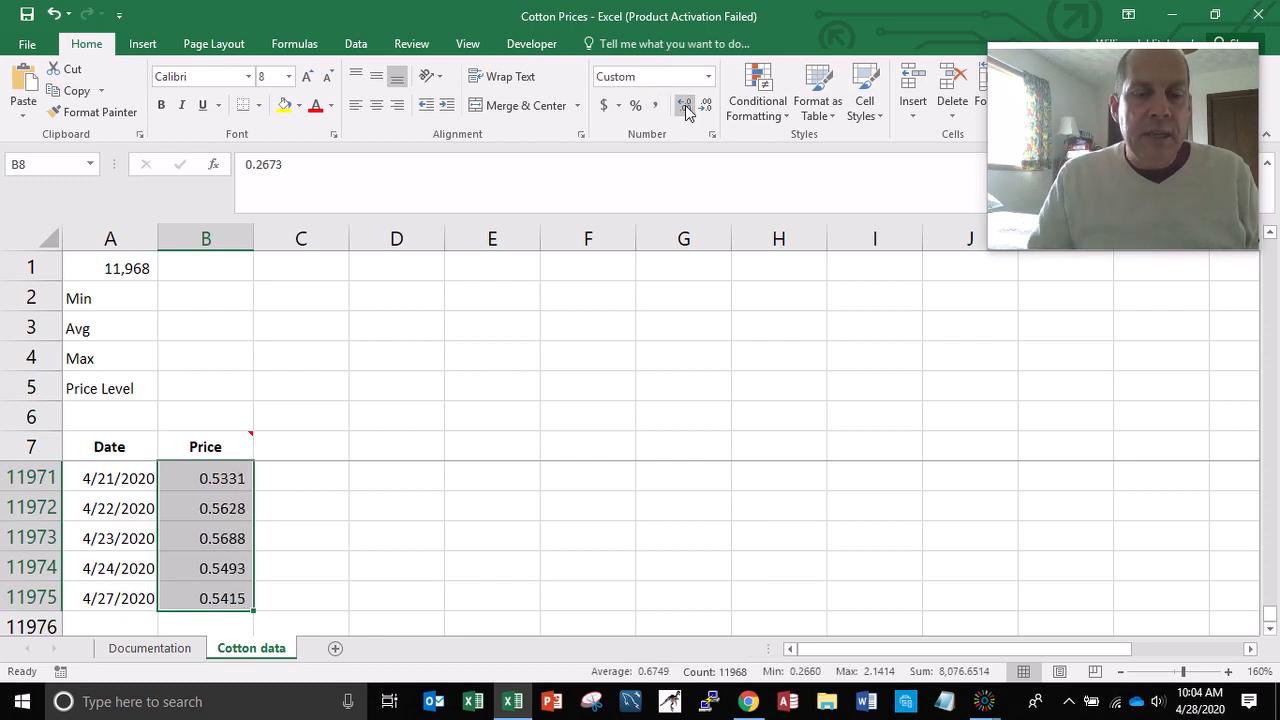
- Try six decimal places on the selected prices and return them to four
left_click(685, 107)
left_click(685, 107)
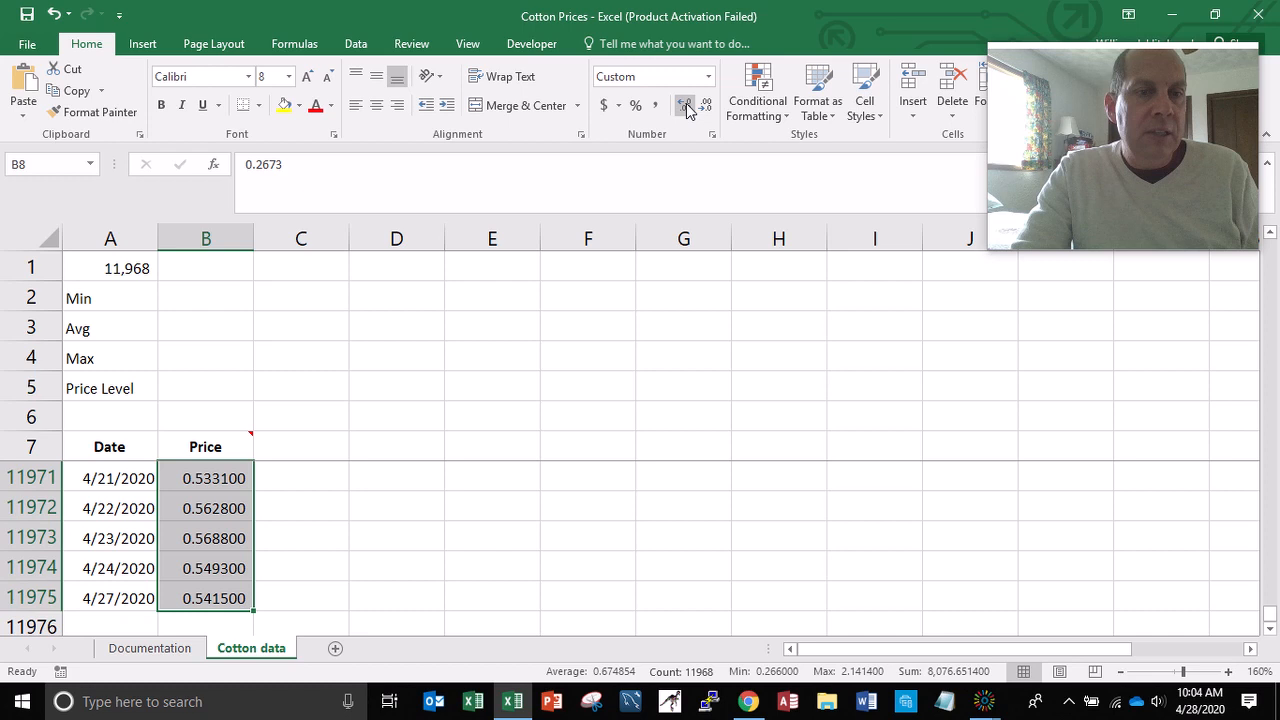
left_click(707, 106)
left_click(707, 106)
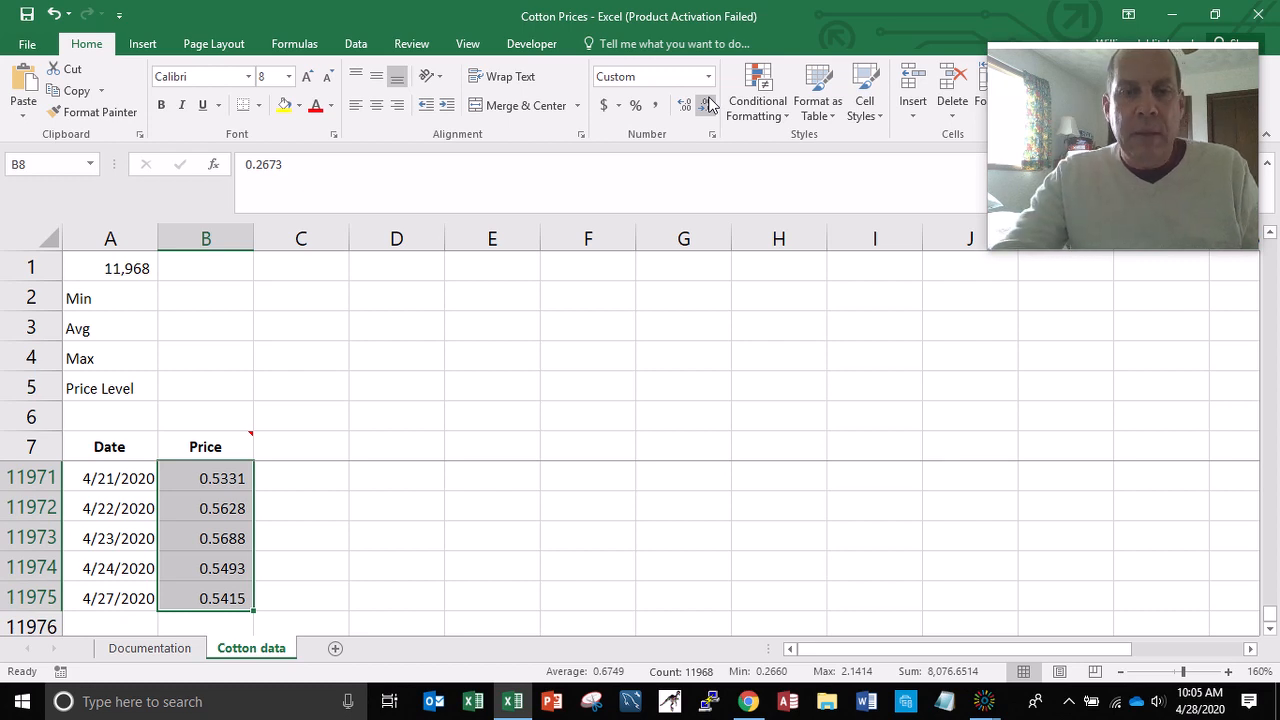
- Enter =MIN(B7:B11976) in cell B2, including the Price header and the blank row below the data
key("ctrl+Home")
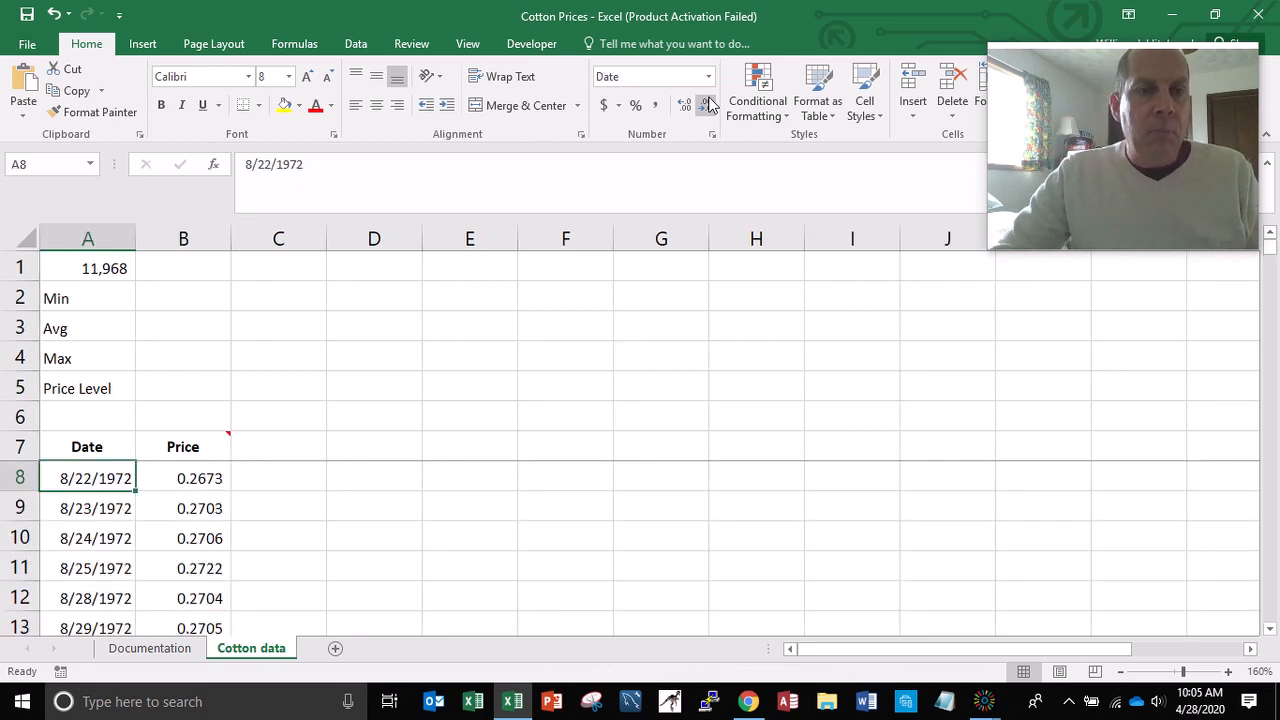
key("Up")
key("Up")
key("Up")
key("Up")
key("Up")
key("Up")
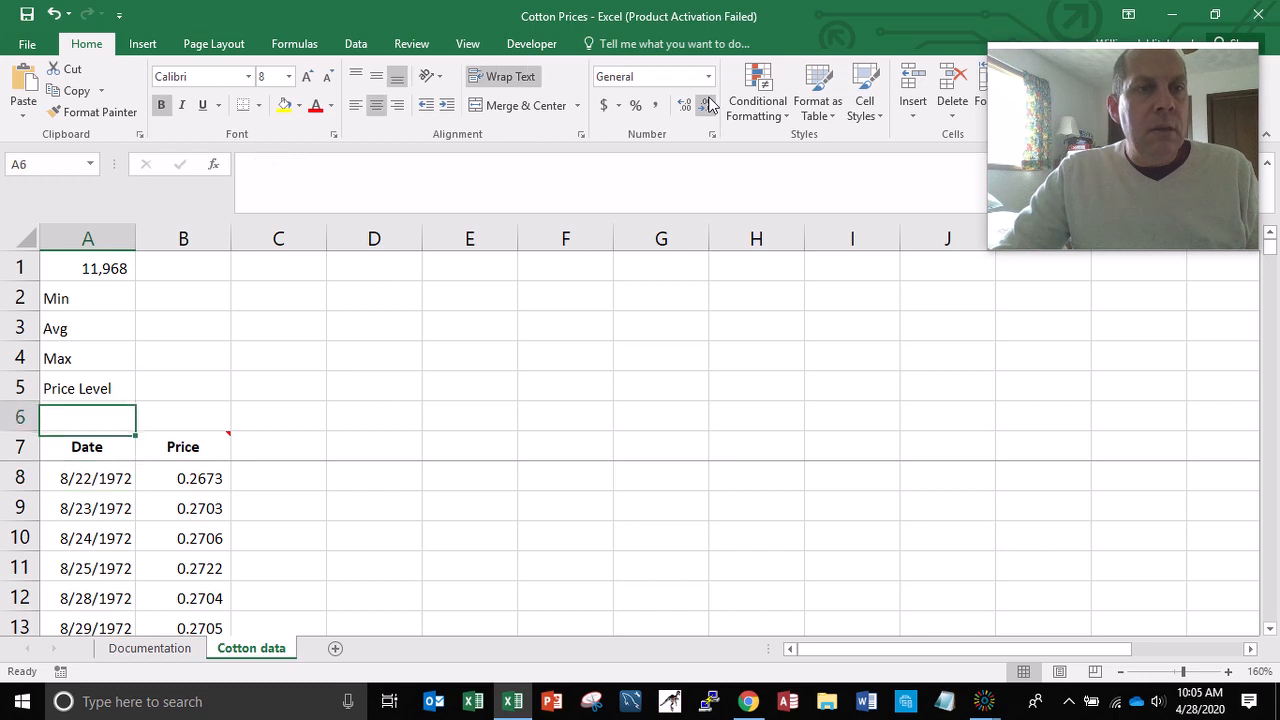
key("Right")
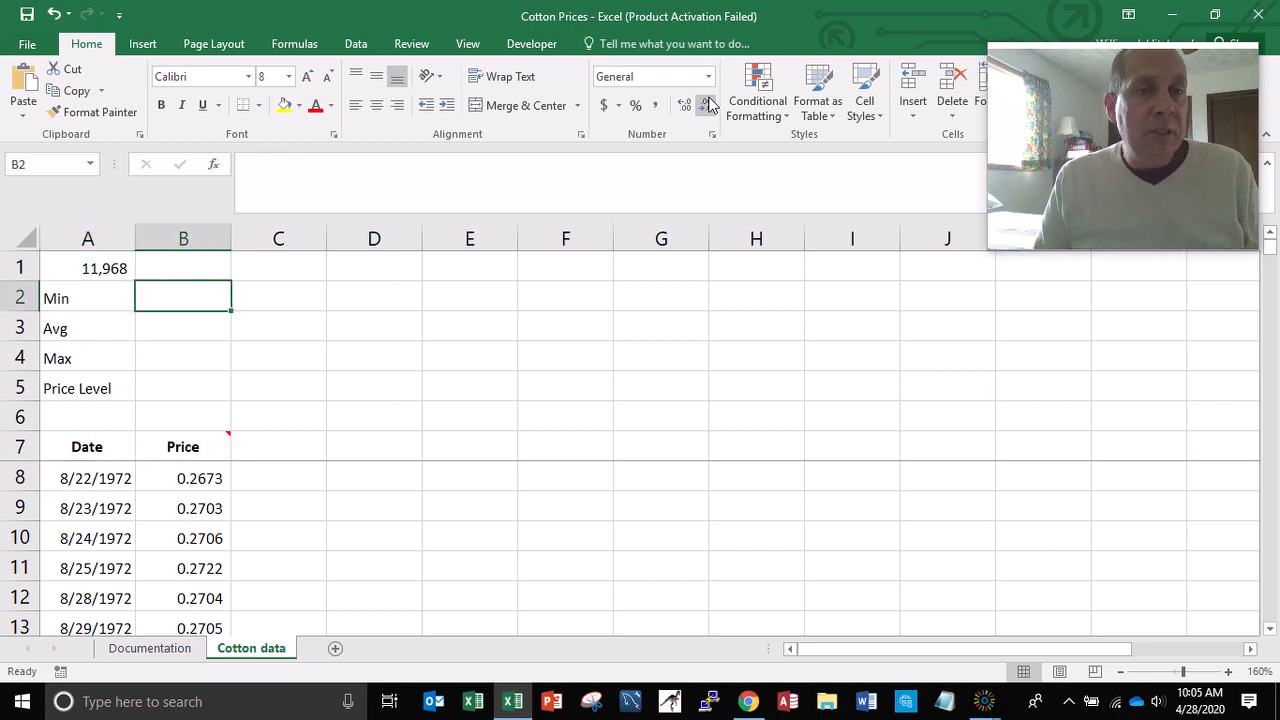
type("=")
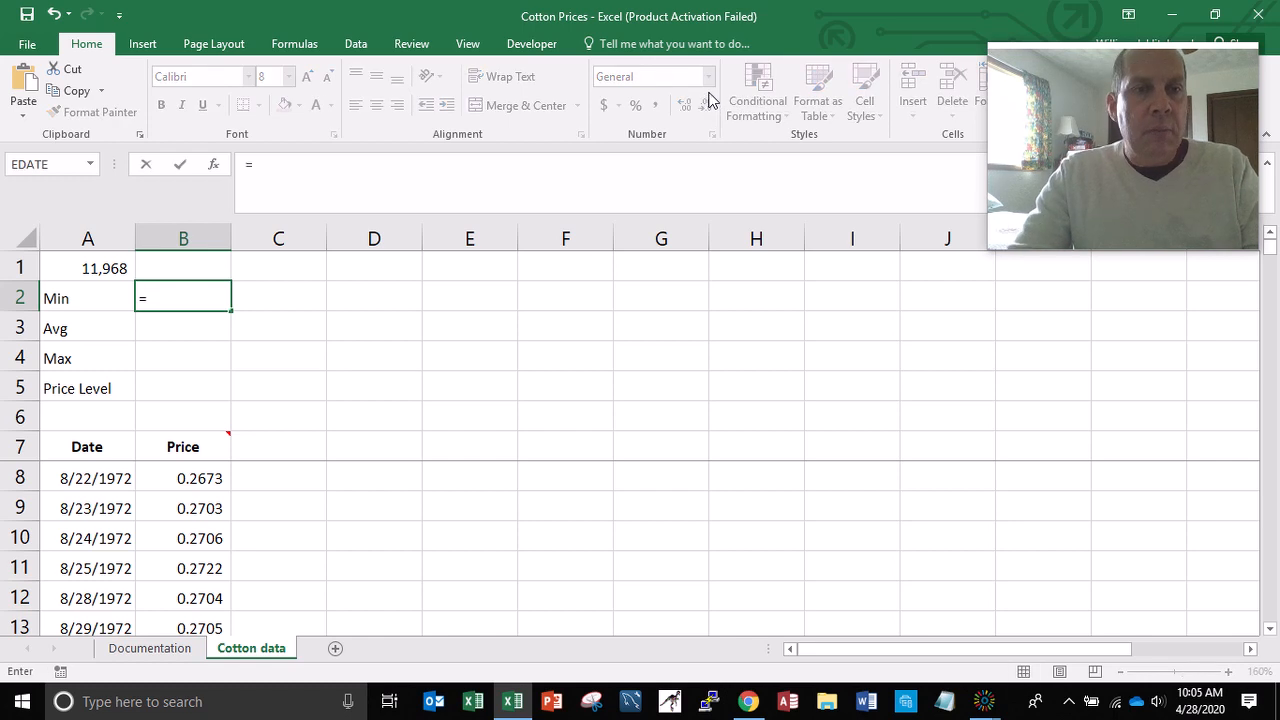
type("min(")
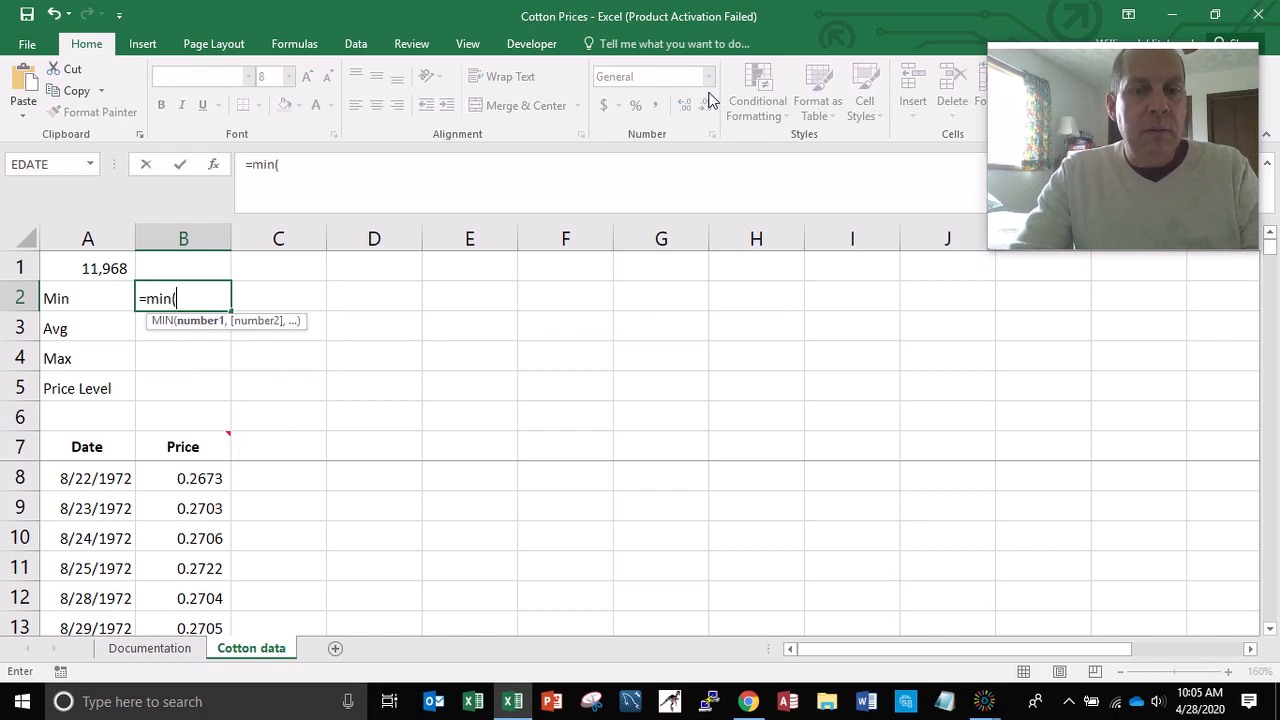
key("Down")
key("Down")
key("Down")
key("Down")
key("Down")
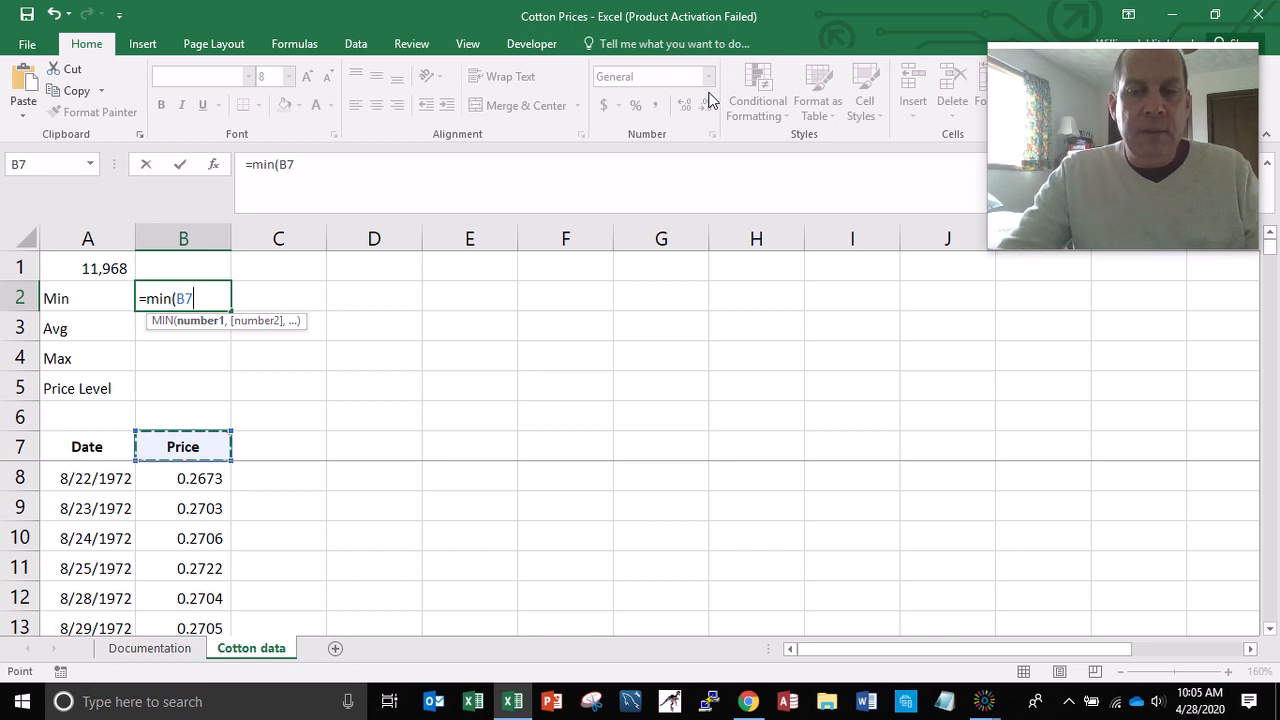
key("End")
key("shift+Down")
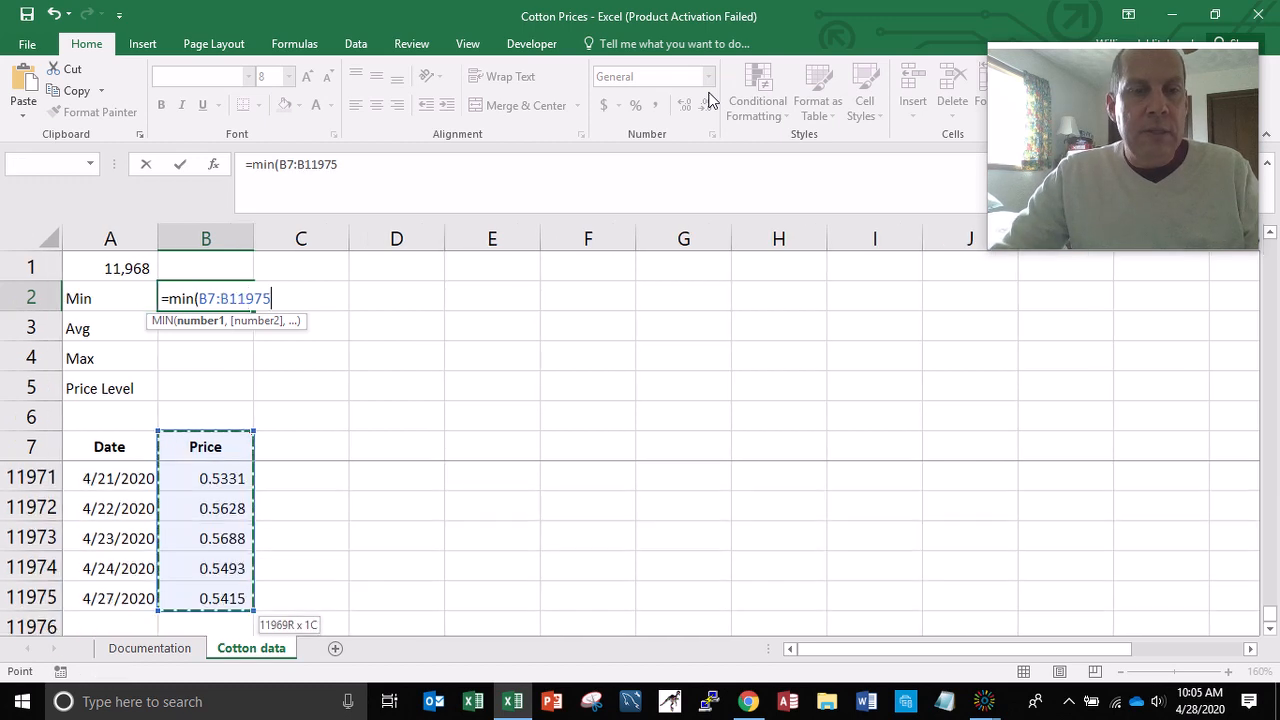
key("shift+Down")
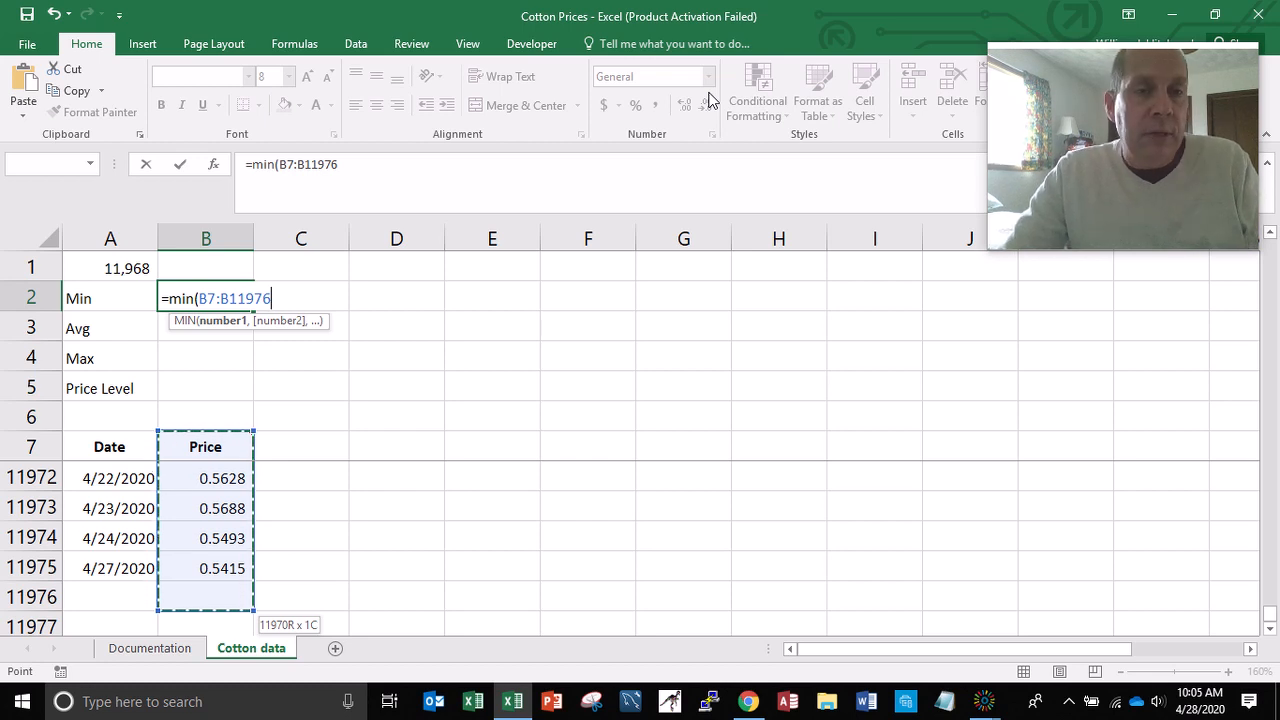
key("Return")
key("Up")
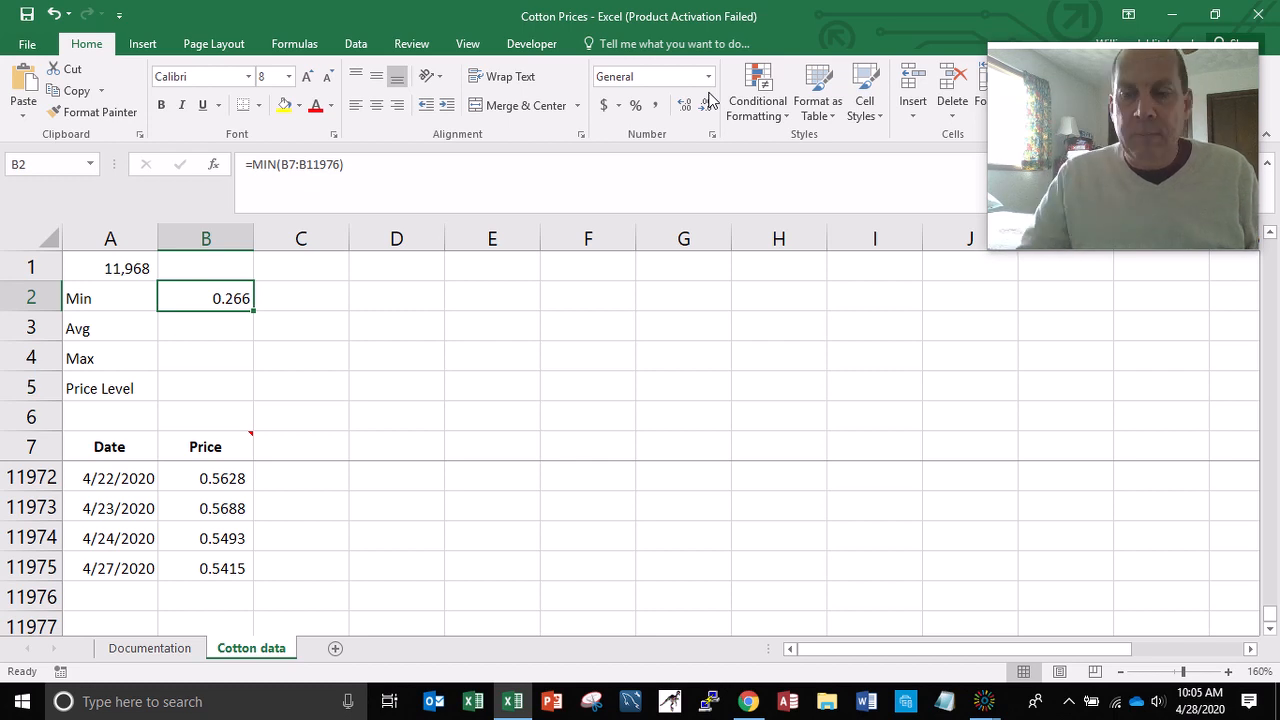
- Enter an AVERAGE formula in cell B3 over the range B7:B11976
key("Down")
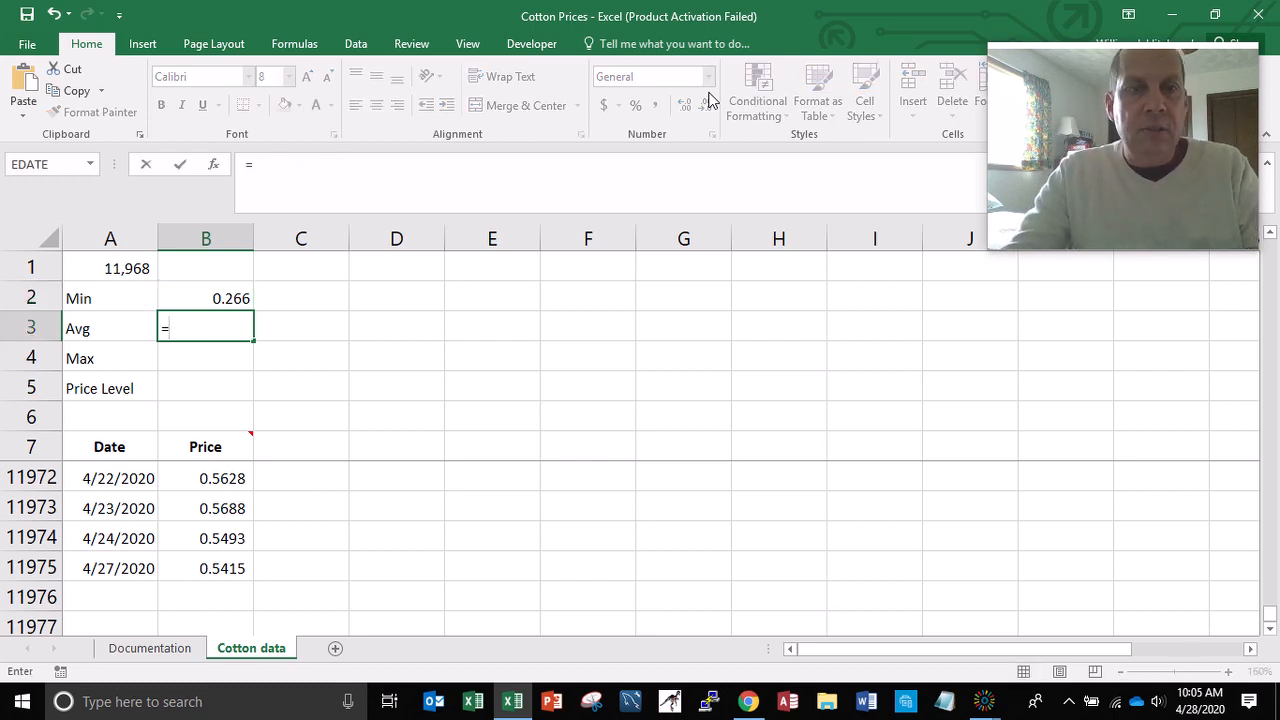
type("average")
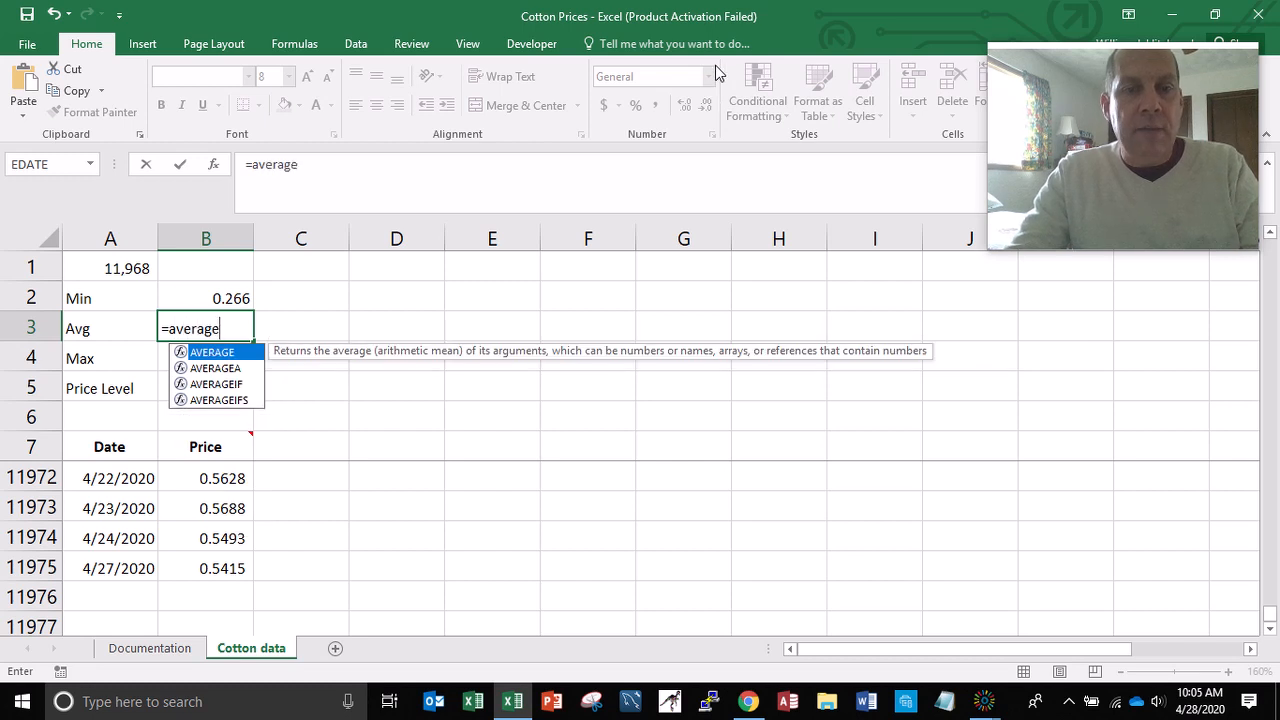
type("(")
key("Down")
key("Down")
key("Down")
key("Down")
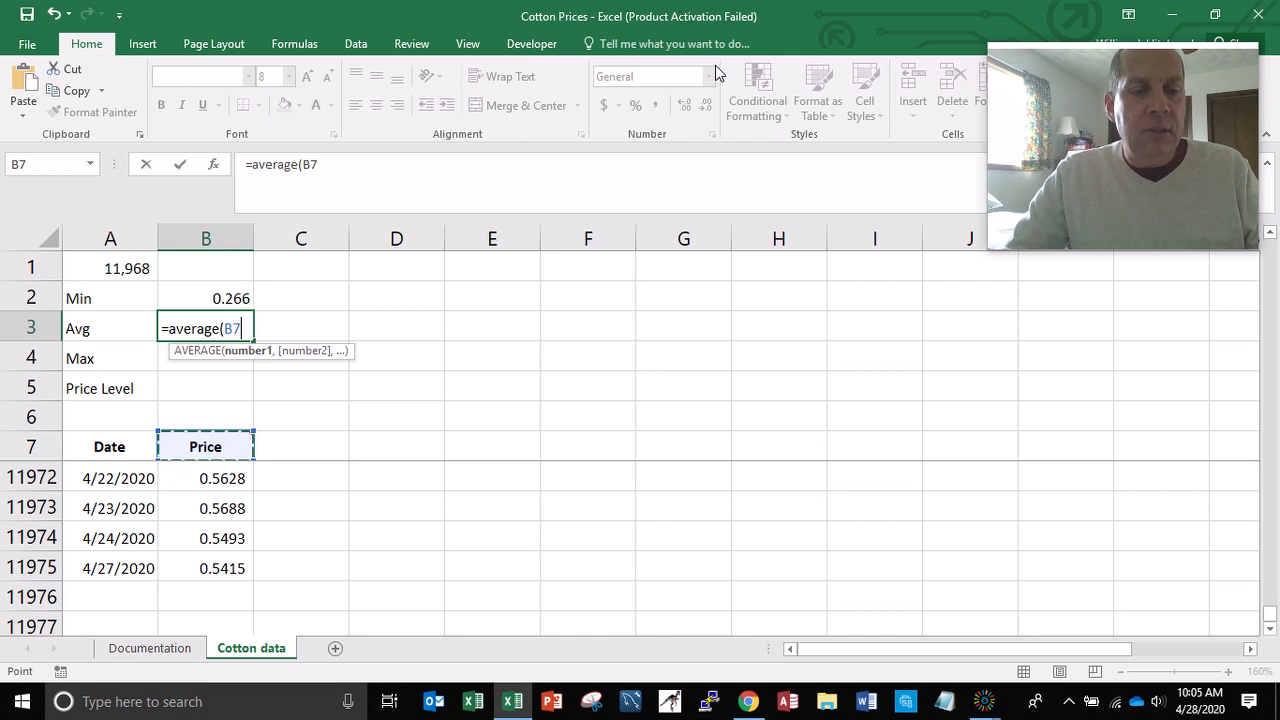
key("ctrl+shift+Down")
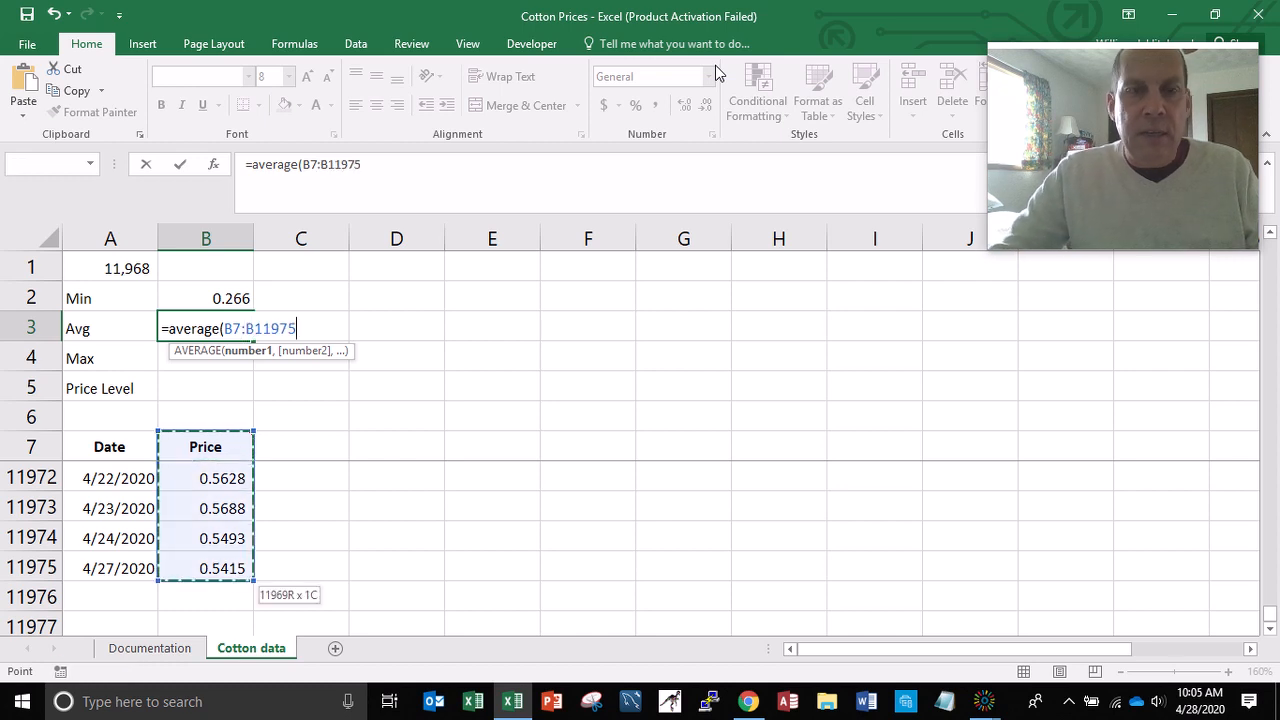
key("shift+Down")
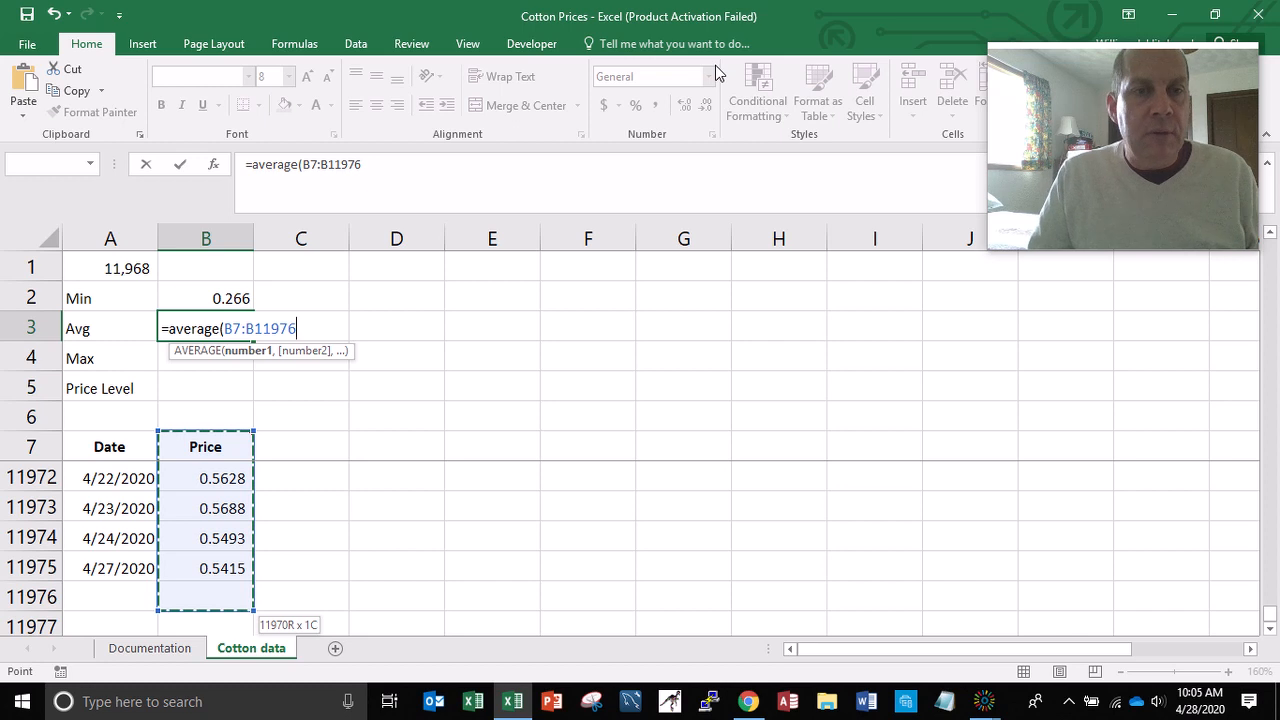
key("Return")
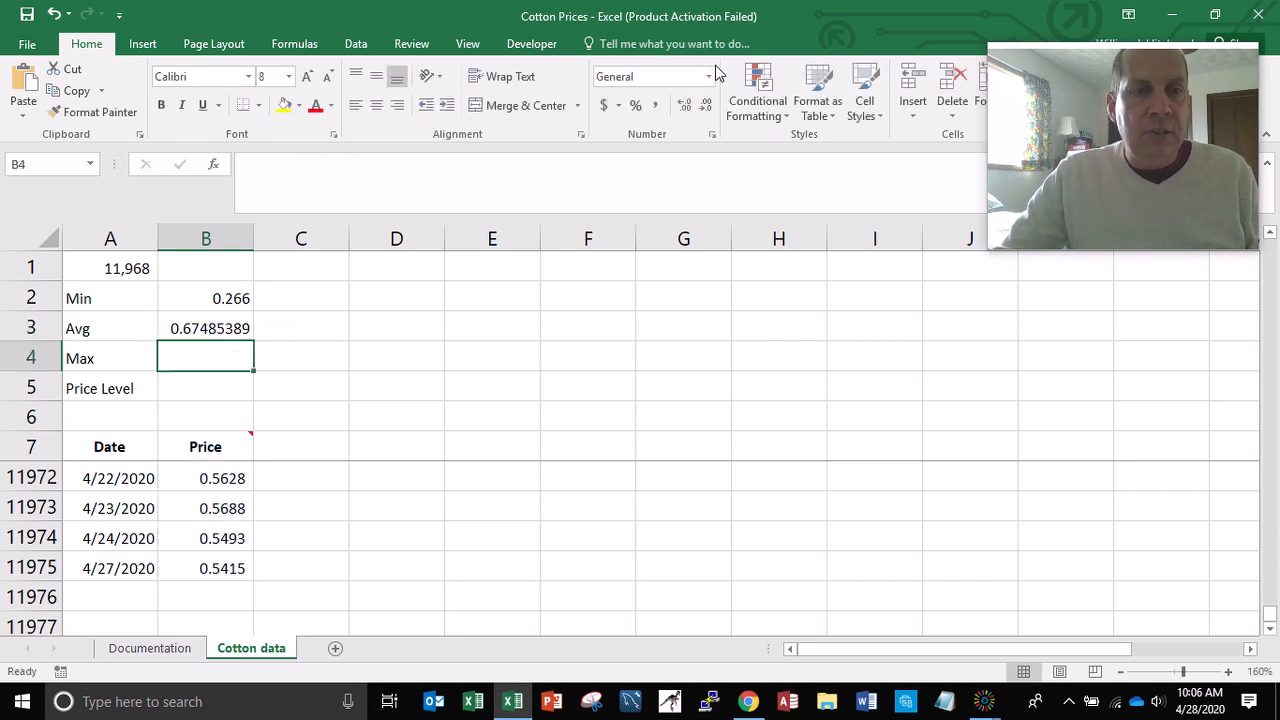
- Enter a MAX formula in cell B4 over the range B7:B11976
type("=")
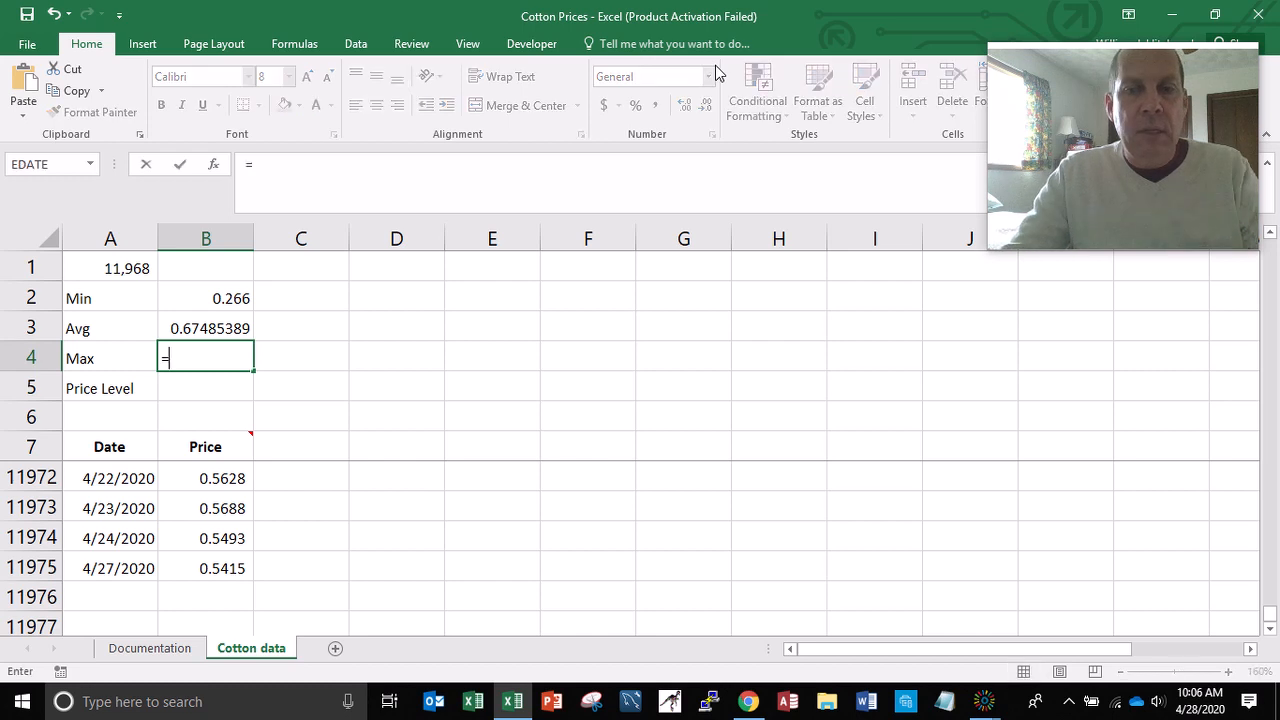
type("max(")
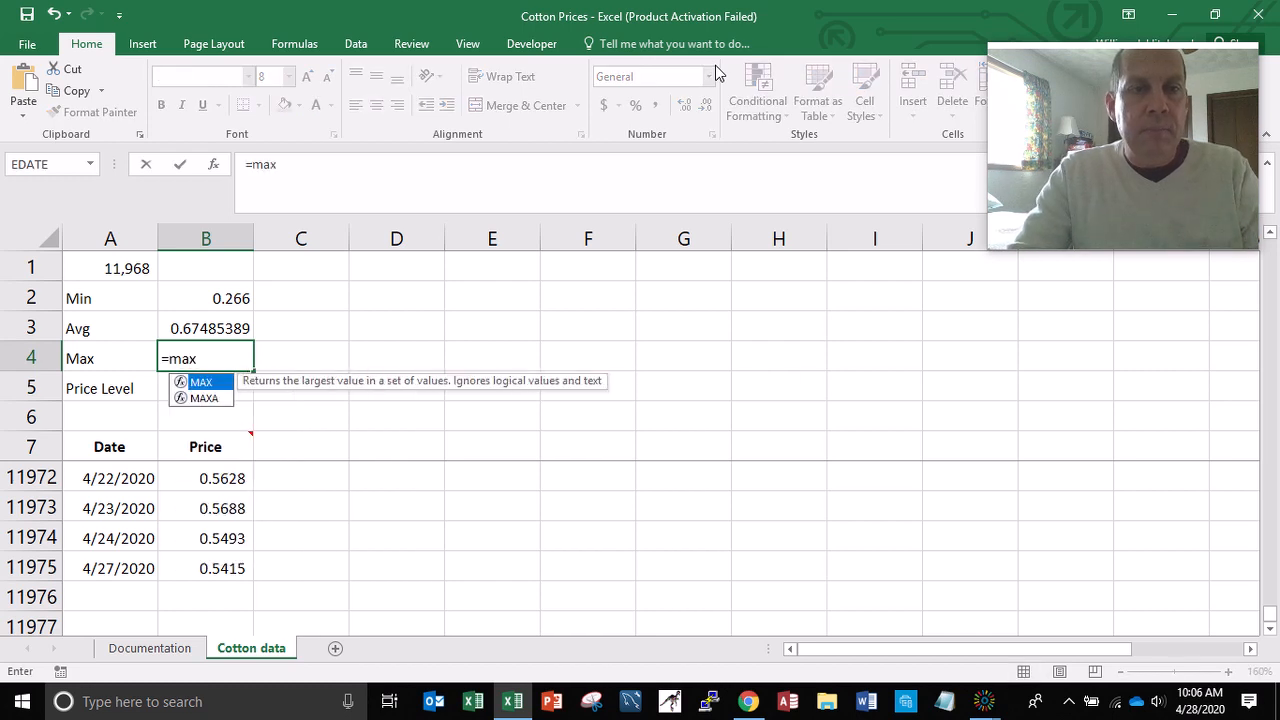
key("Down")
key("Down")
key("Down")
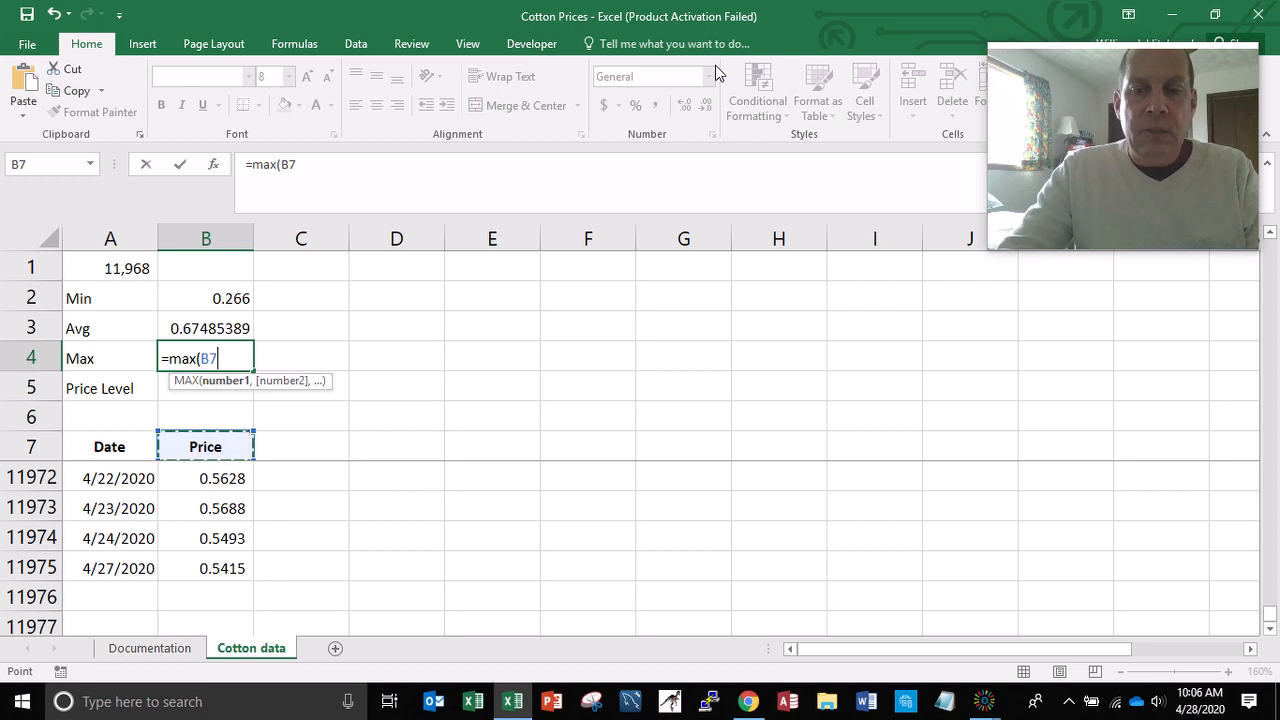
key("End")
key("shift+Down")
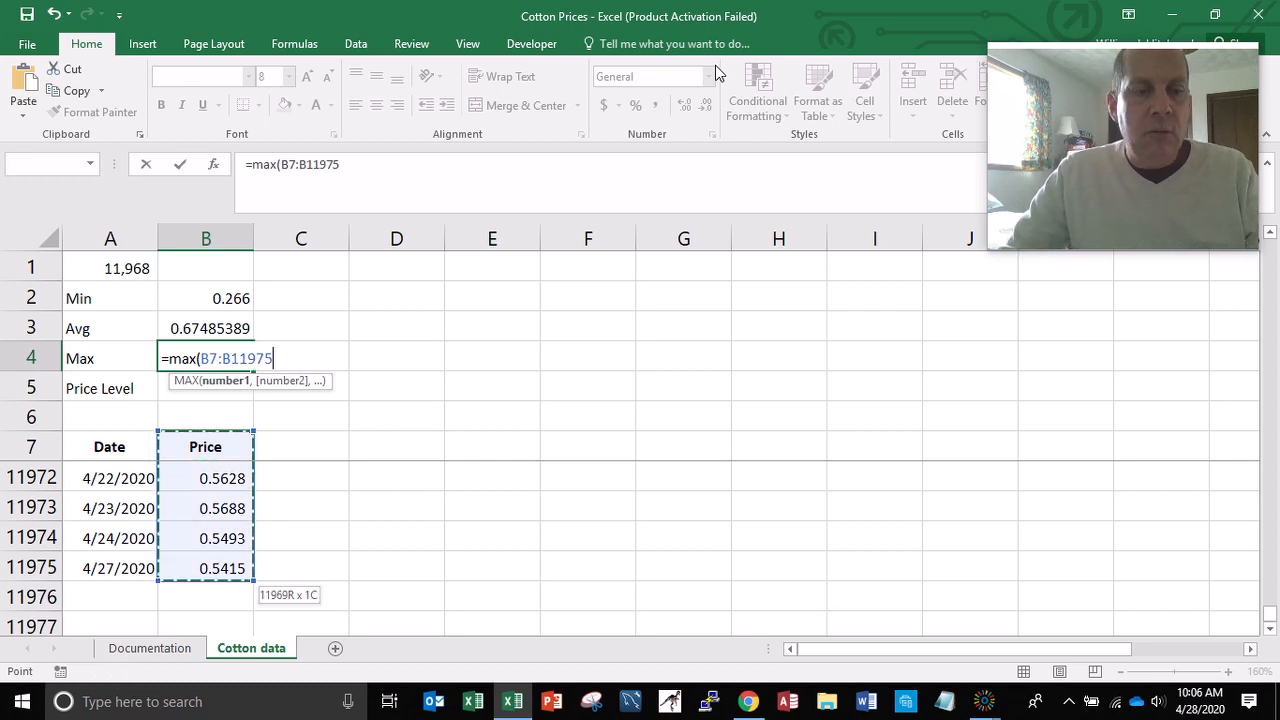
key("shift+Down")
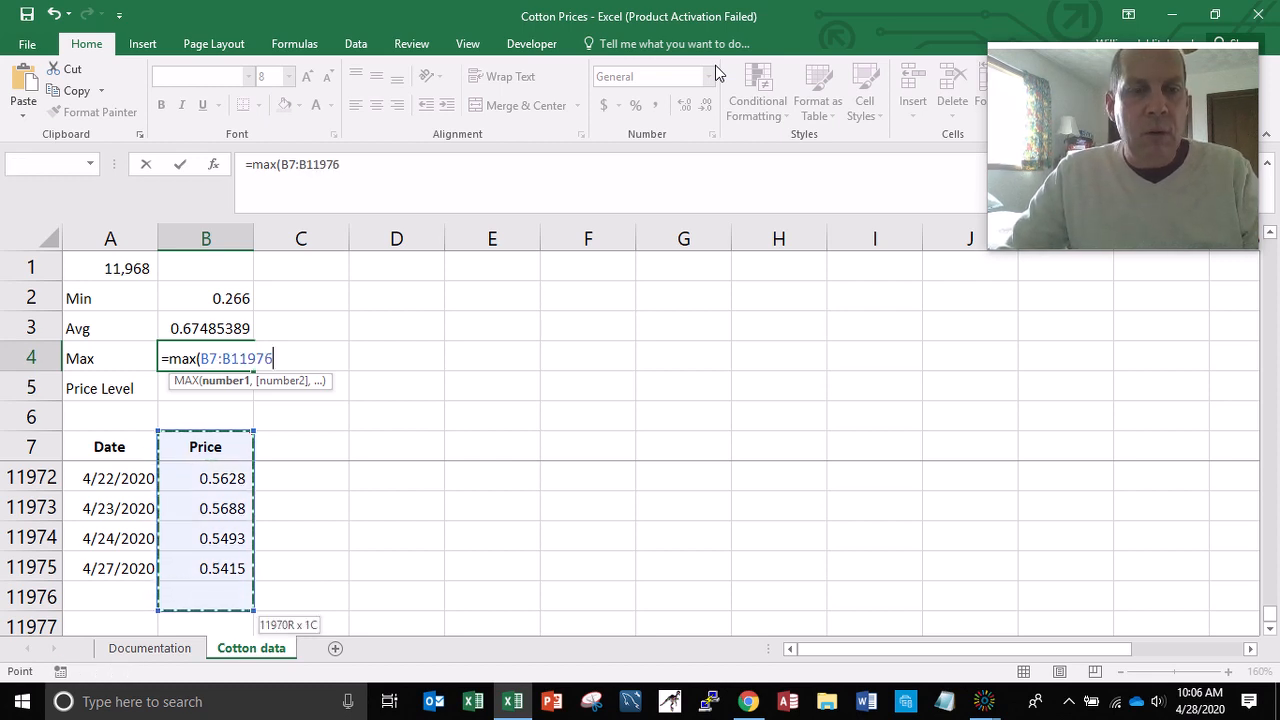
key("Return")
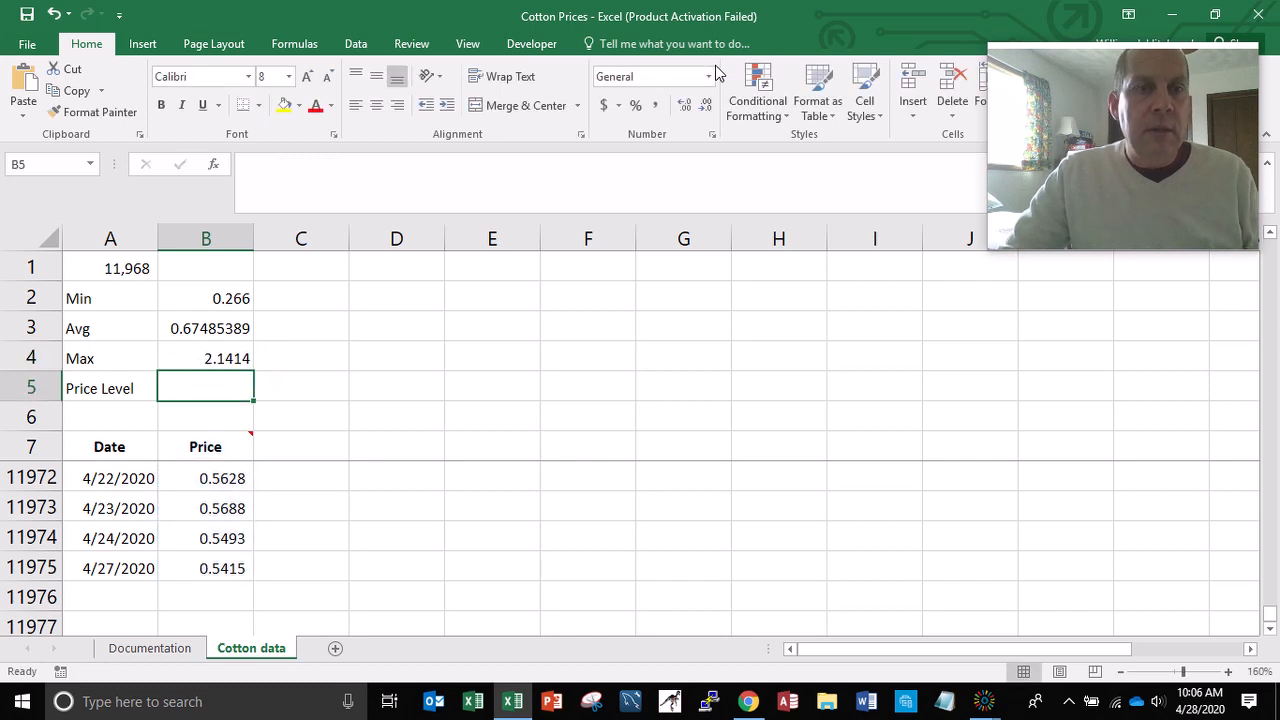
- Review the MIN and AVERAGE formulas in column B and the first price rows below the headers
key("Up")
key("Up")
key("Up")
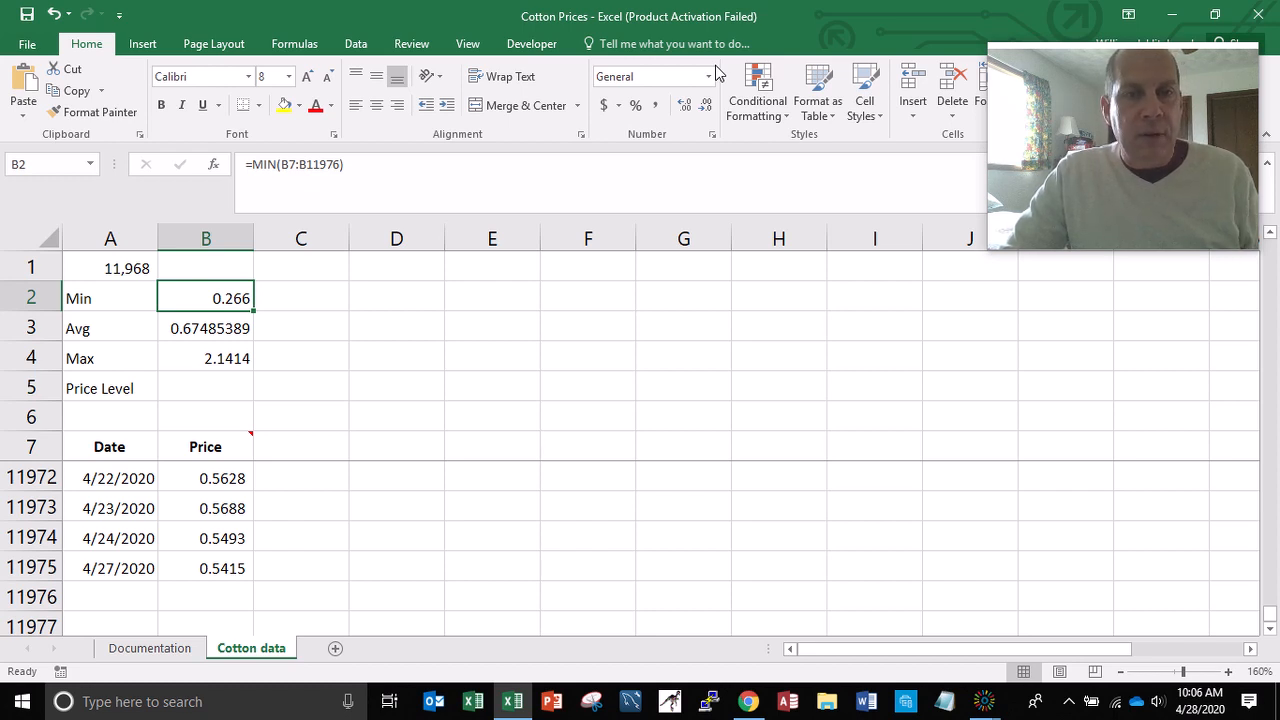
key("Down")
key("Down")
key("Down")
key("Down")
key("Down")
key("Down")
key("Down")
key("Down")
key("Down")
key("Down")
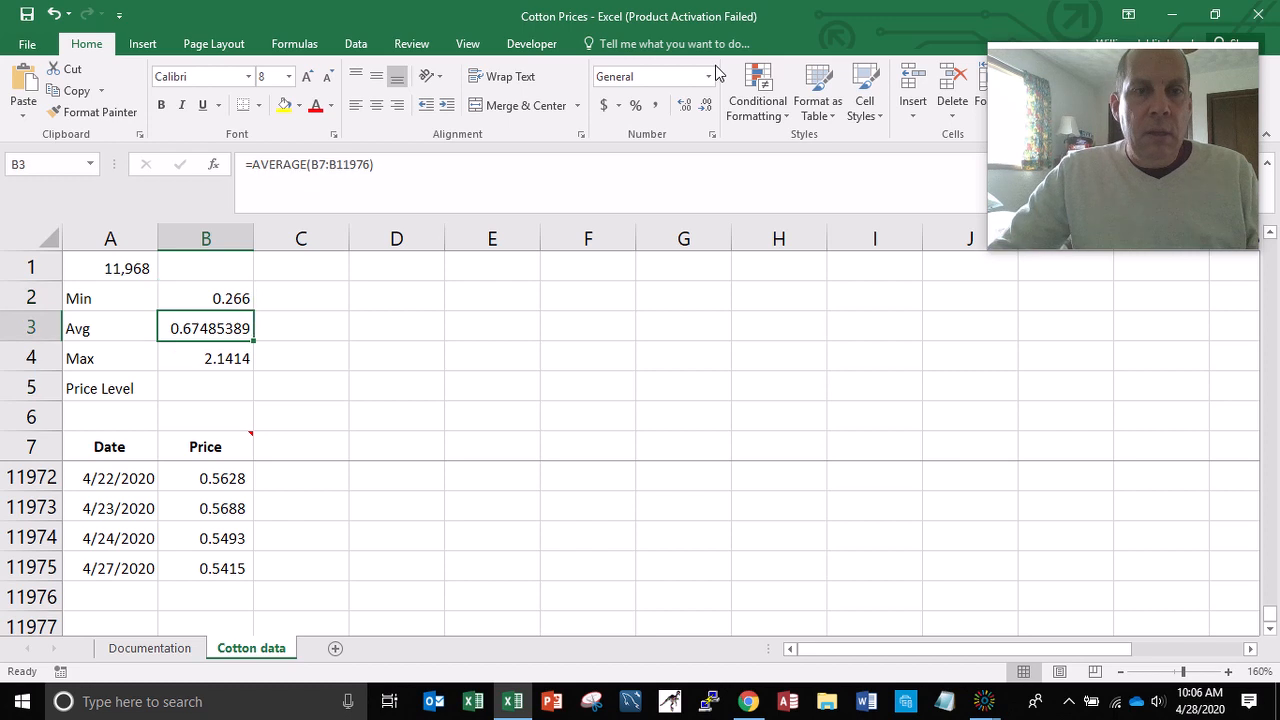
key("Up")
key("Up")
key("Up")
key("Up")
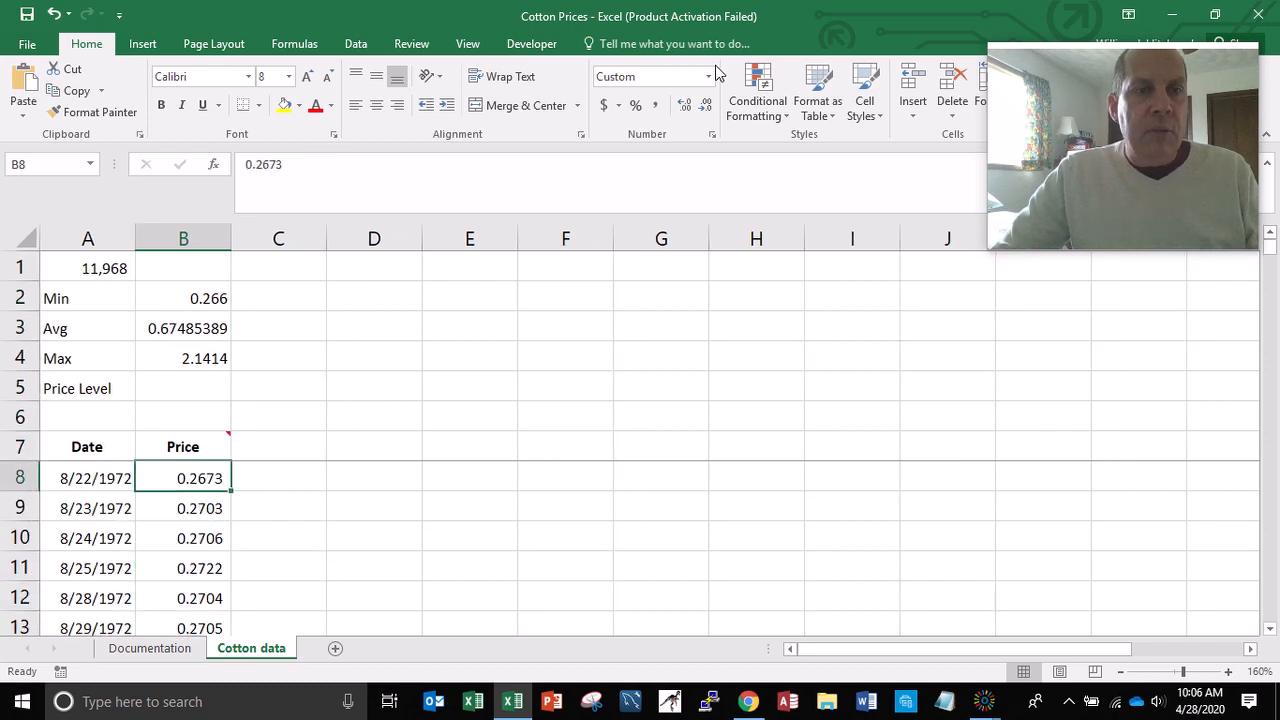
key("Up")
key("Up")
key("Up")
key("Up")
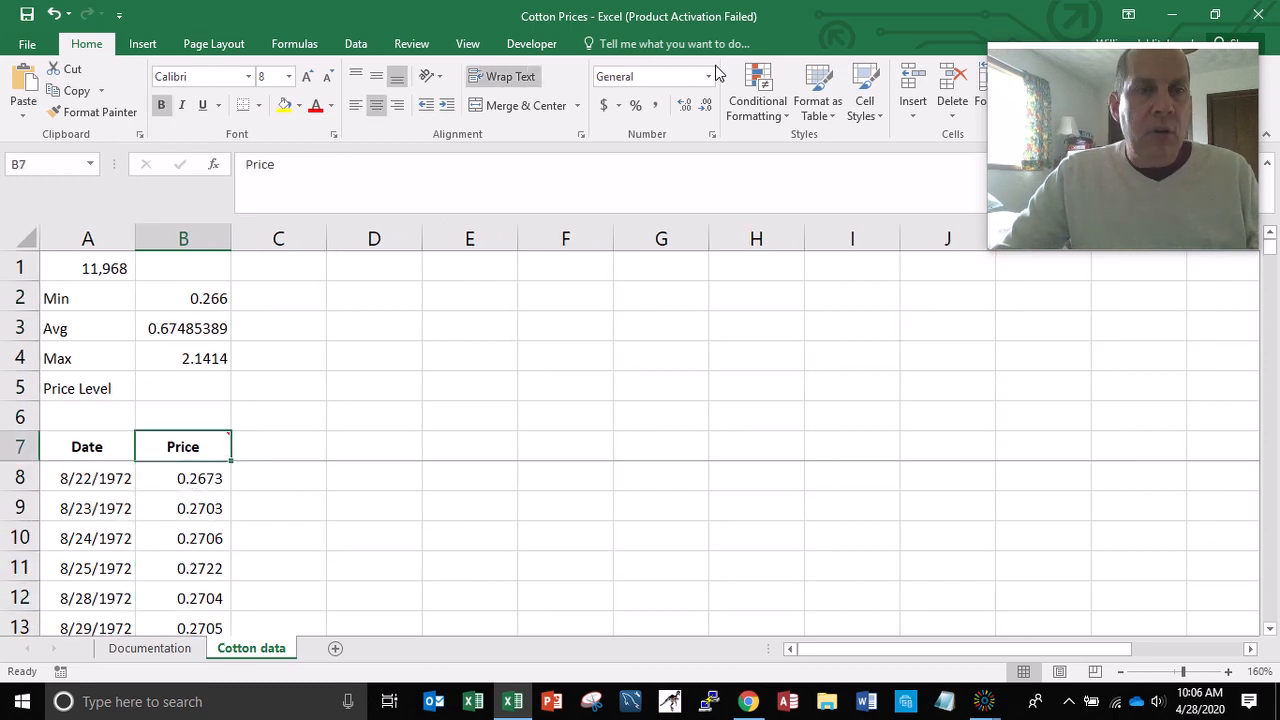
- Apply the Comma style with four decimal places to the min, average and max values in B2:B4 and save the workbook
key("Up")
key("Up")
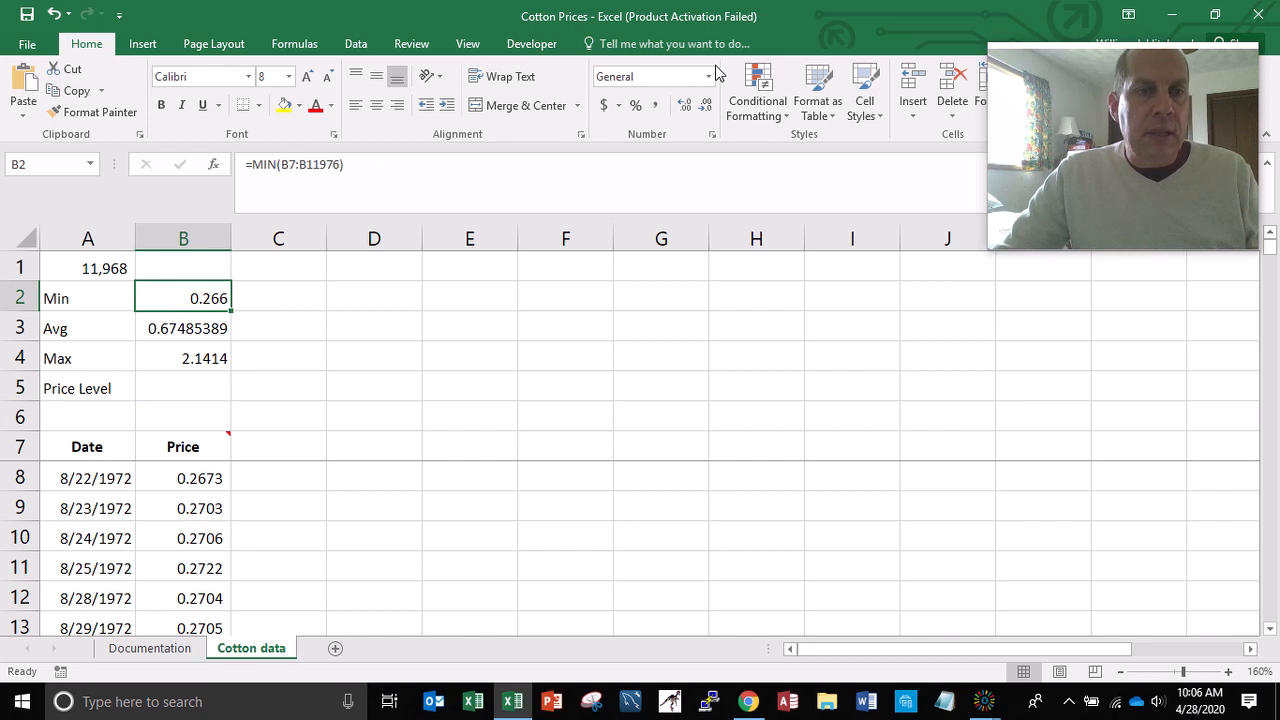
key("shift+Down")
key("shift+Down")
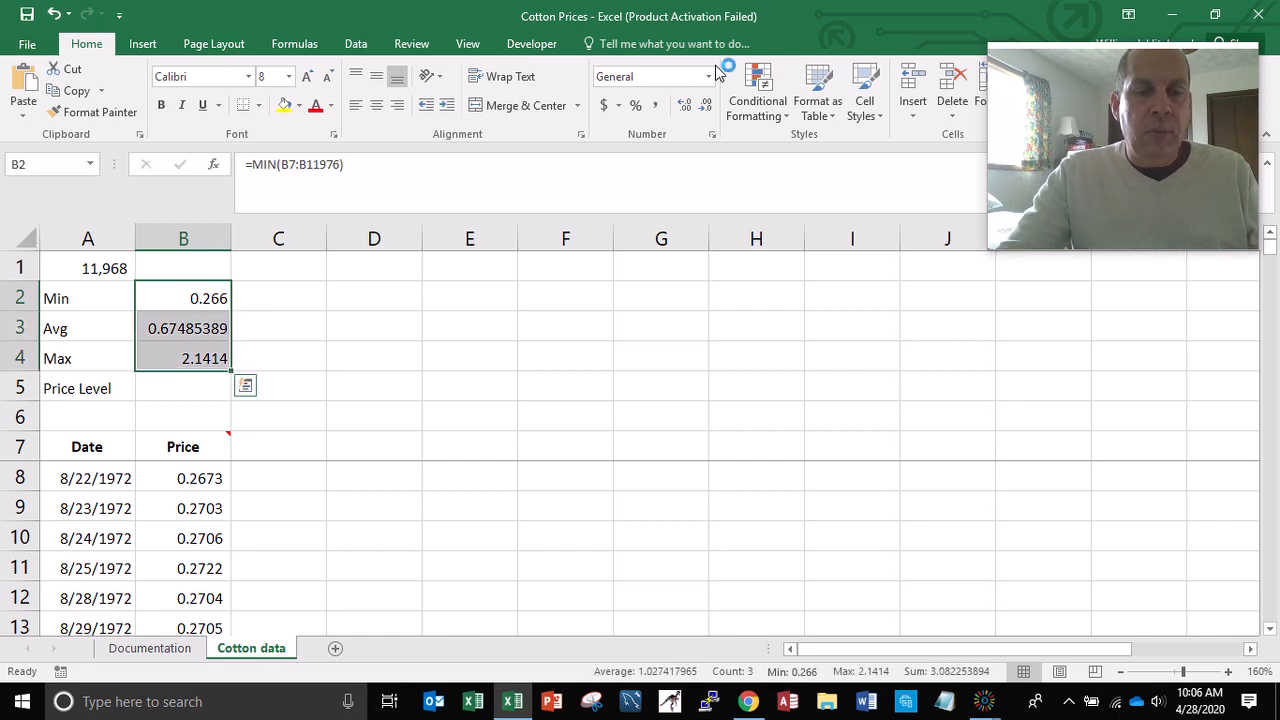
left_click(654, 106)
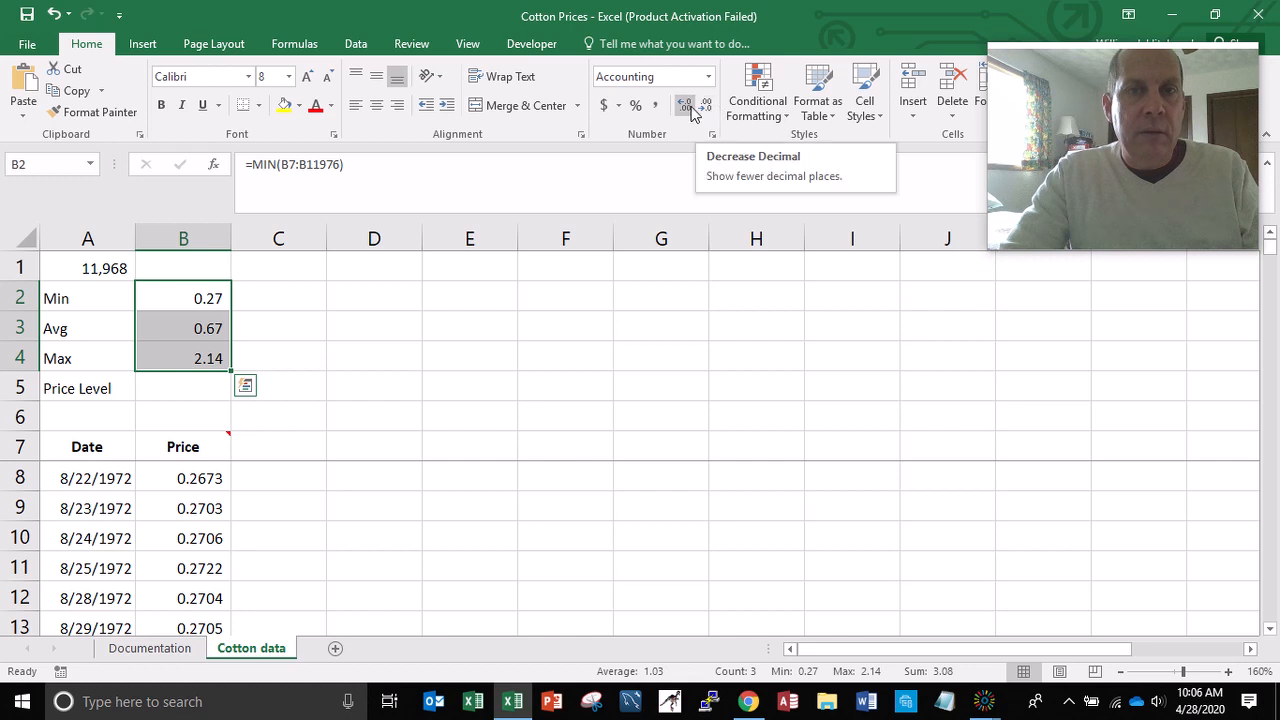
left_click(688, 108)
left_click(688, 108)
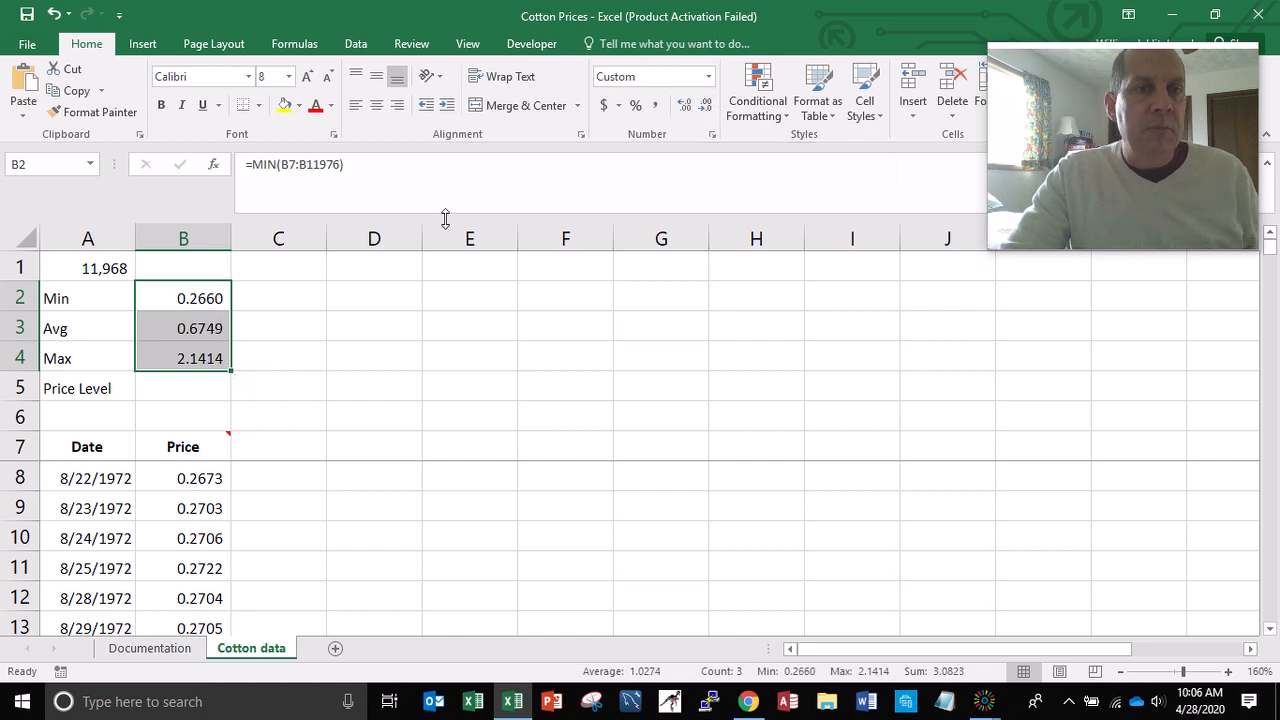
left_click(195, 302)
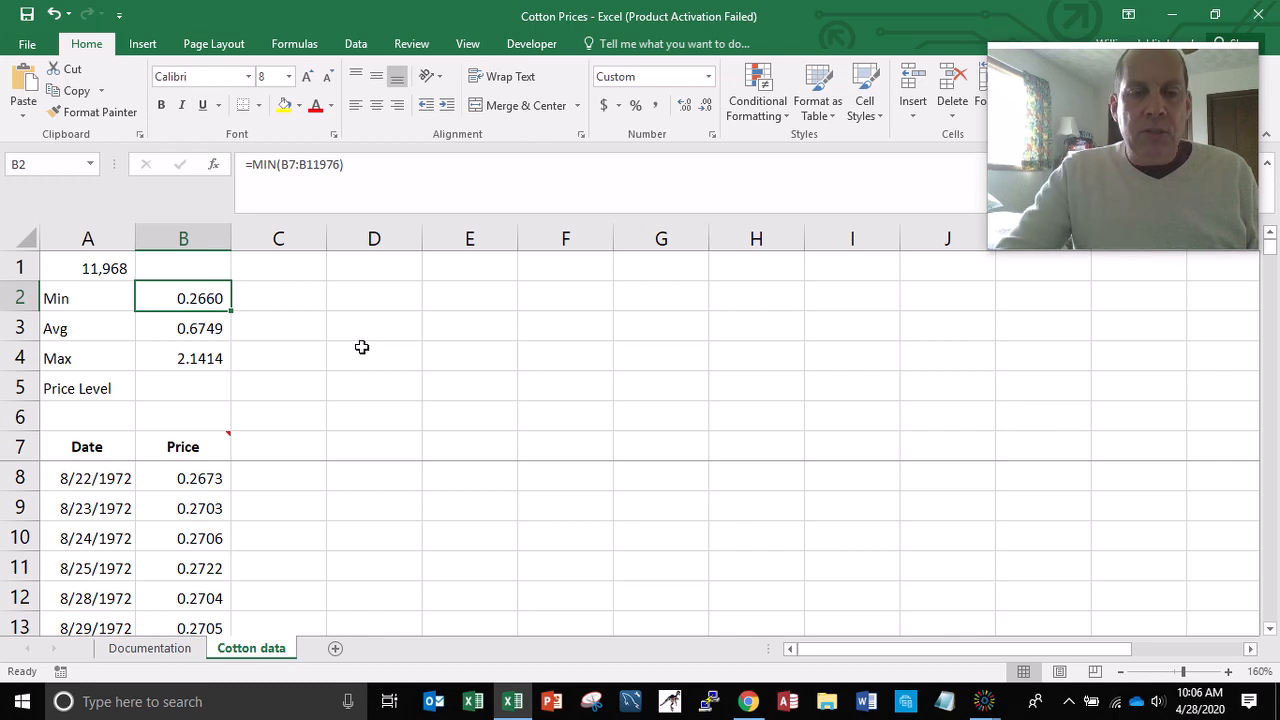
left_click(27, 20)
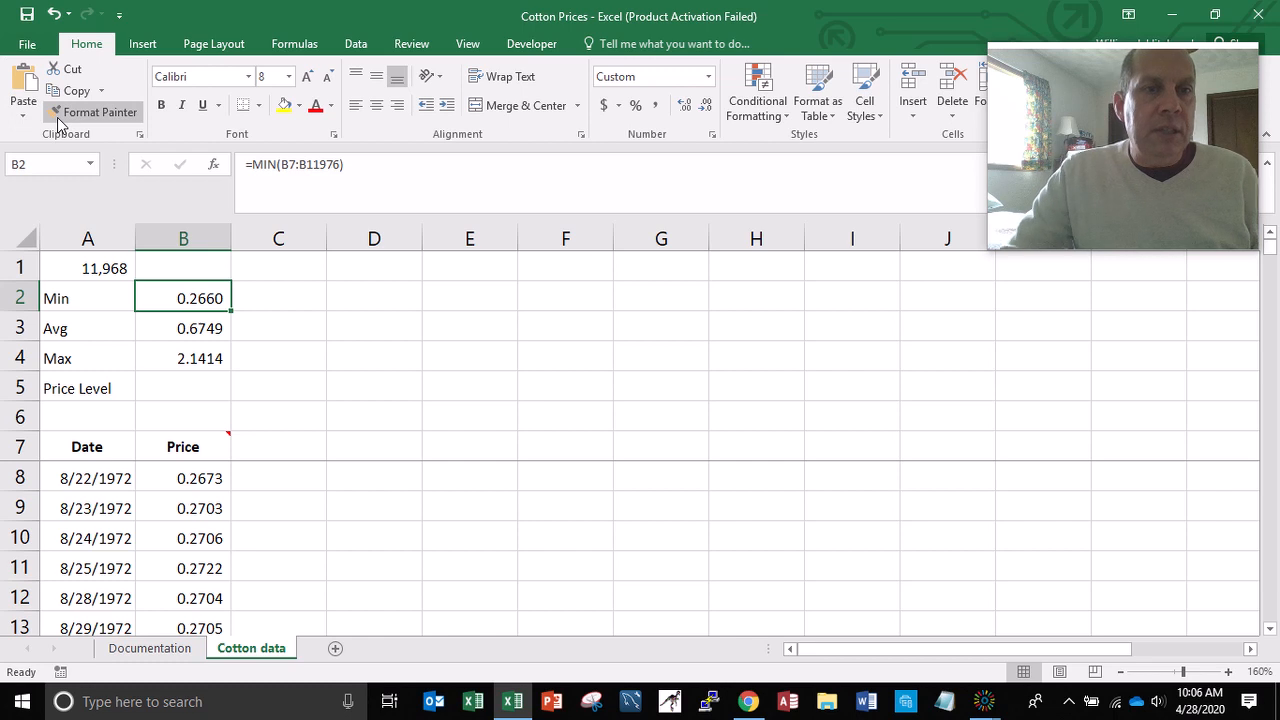
- Sort the cotton data by price from smallest to largest
key("Down")
key("Down")
key("Down")
key("Down")
key("Down")
key("Down")
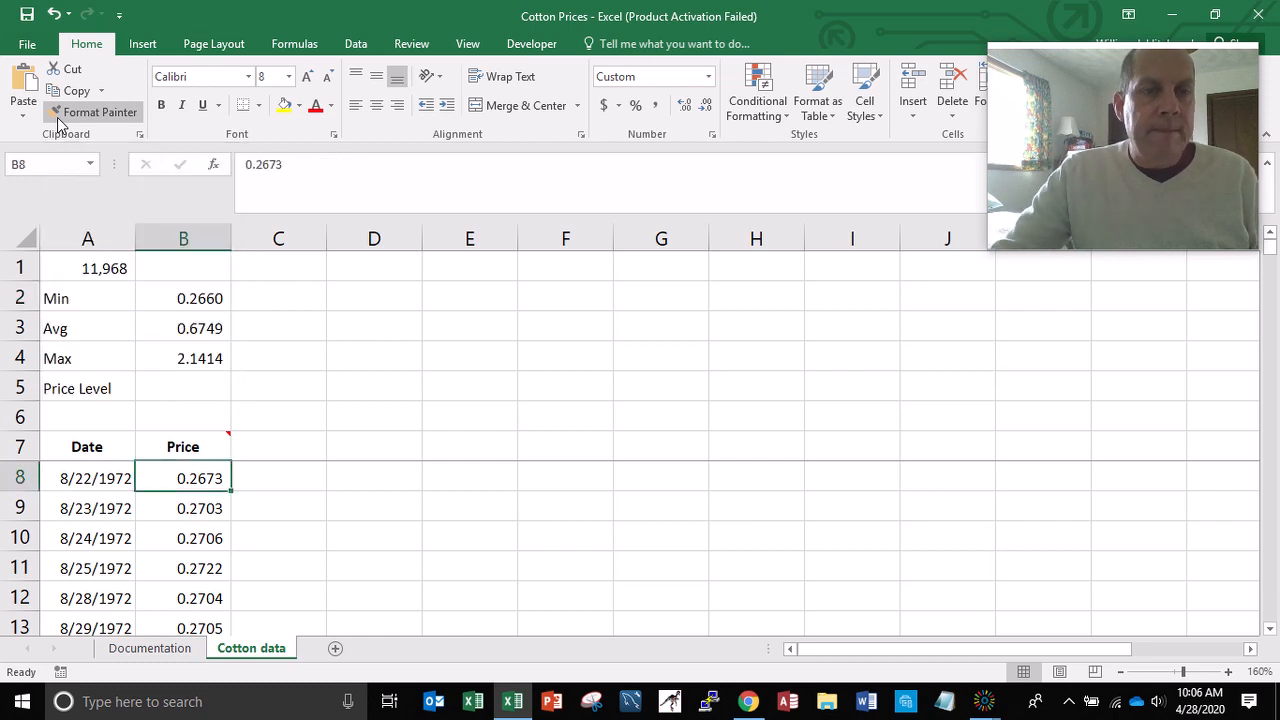
left_click(355, 45)
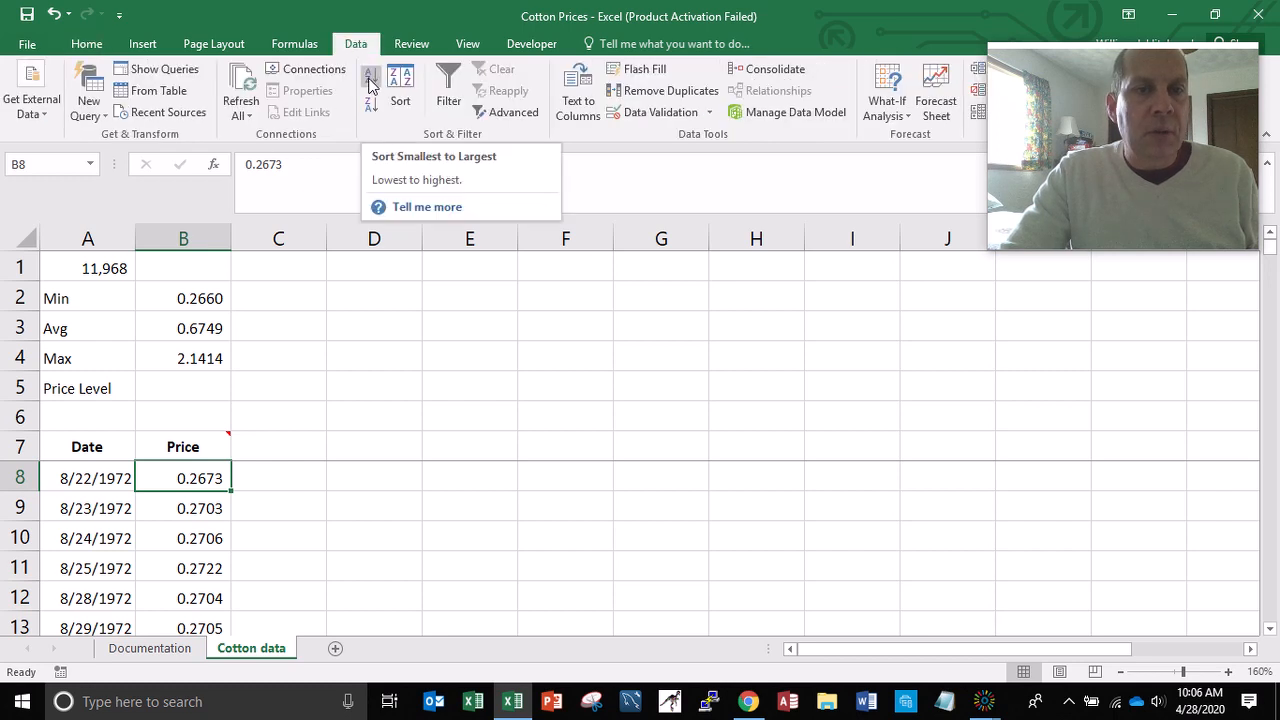
left_click(369, 84)
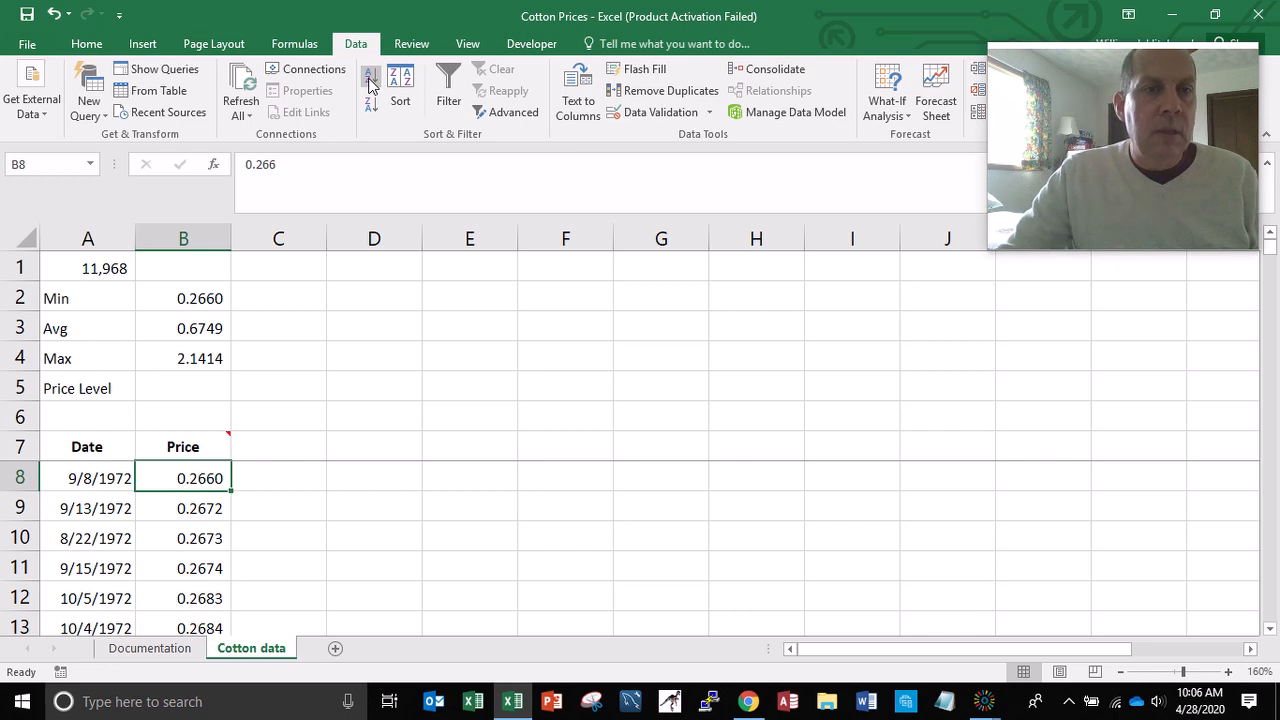
- Check the date of the lowest price in row 8 and compare that price with the Min result in B2
key("Left")
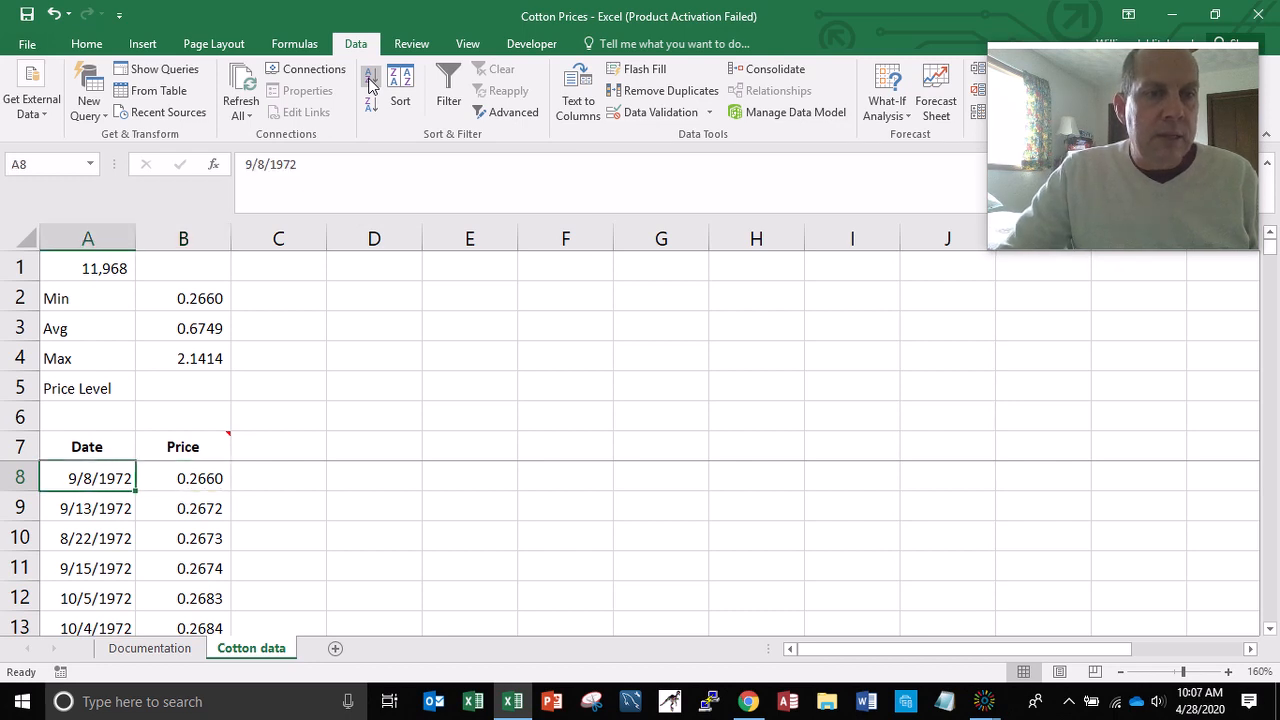
key("Right")
key("Up")
key("Up")
key("Up")
key("Up")
key("Up")
key("Up")
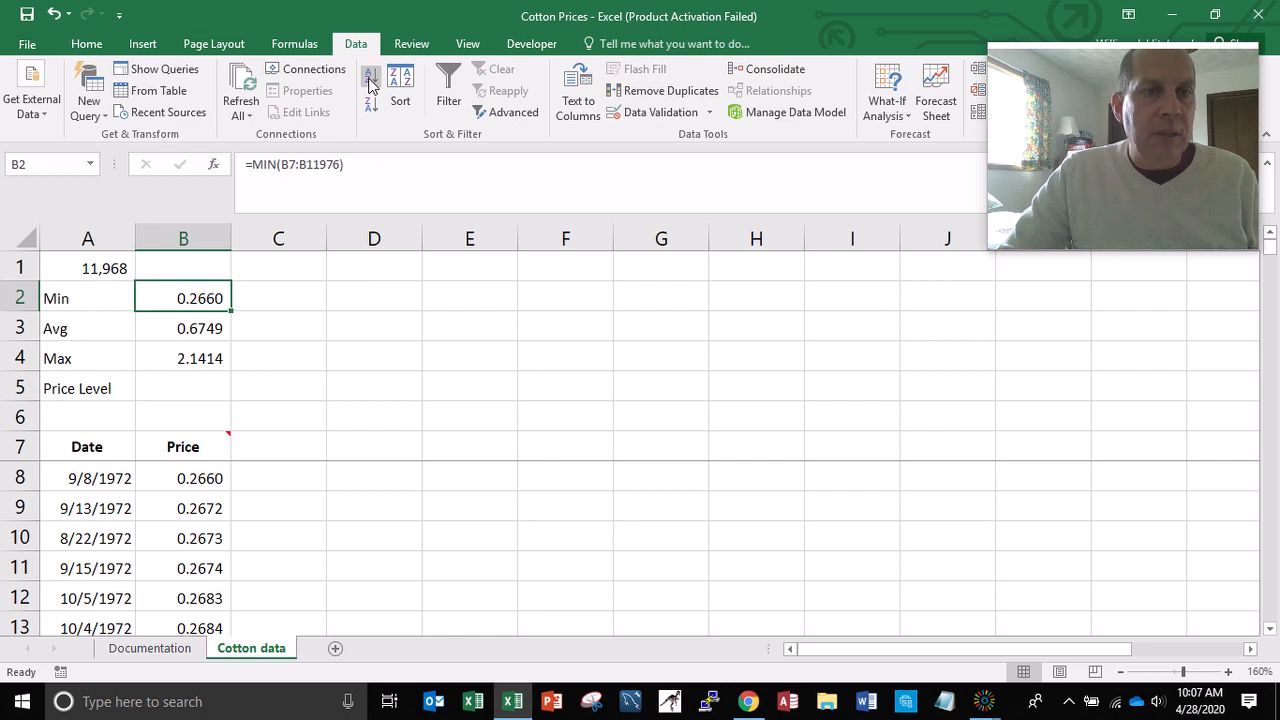
key("Down")
key("Down")
key("Down")
key("Down")
key("Down")
key("Down")
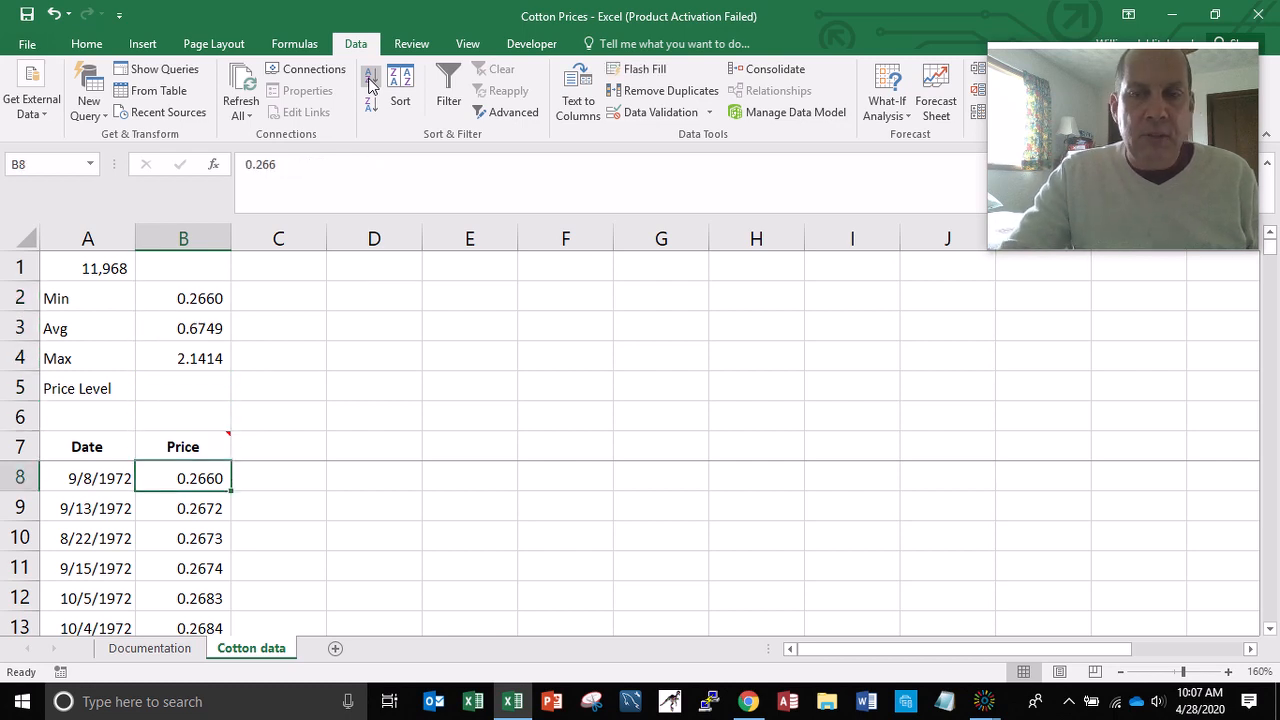
- Examine the highest price and its date in the last row of the sorted data
key("End")
key("Down")
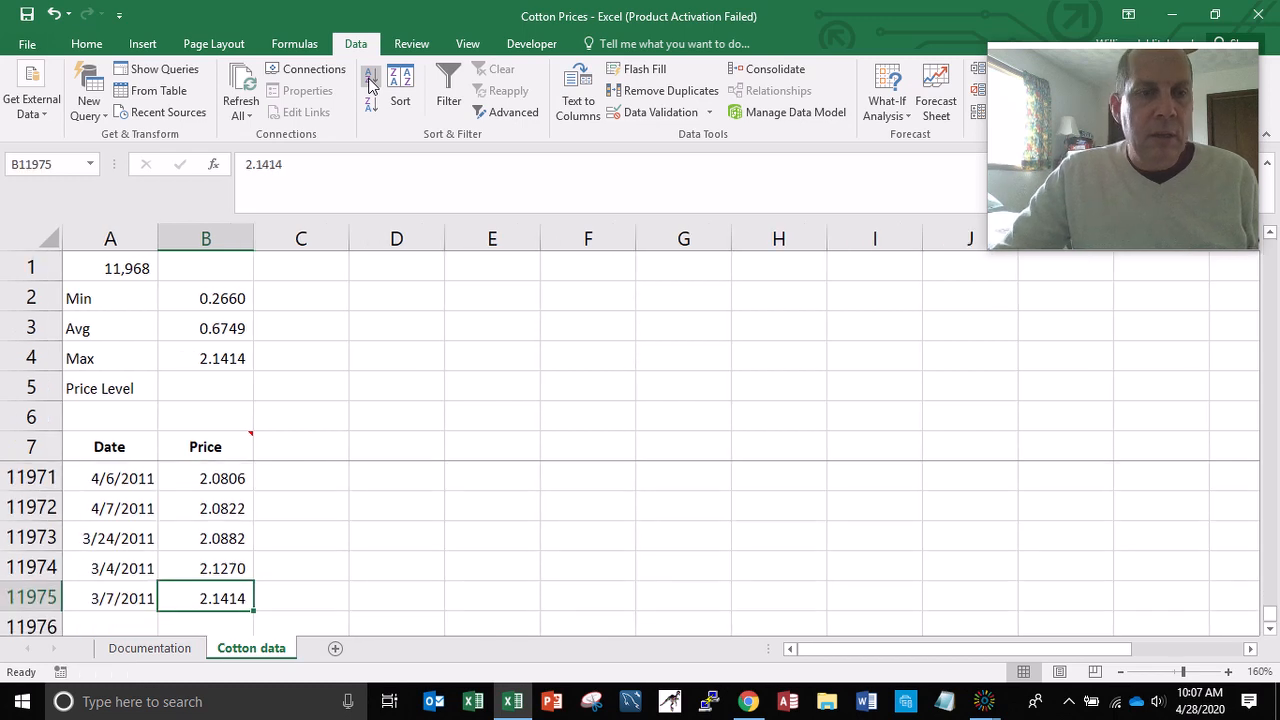
key("Left")
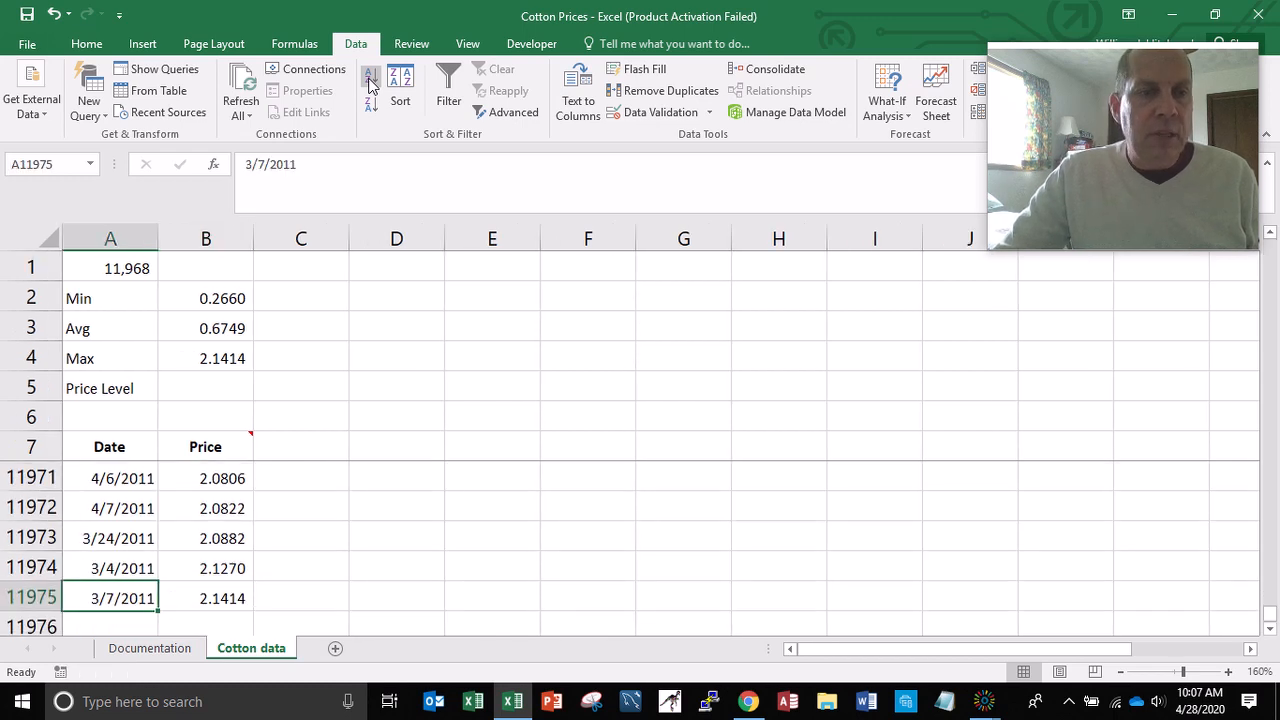
key("Right")
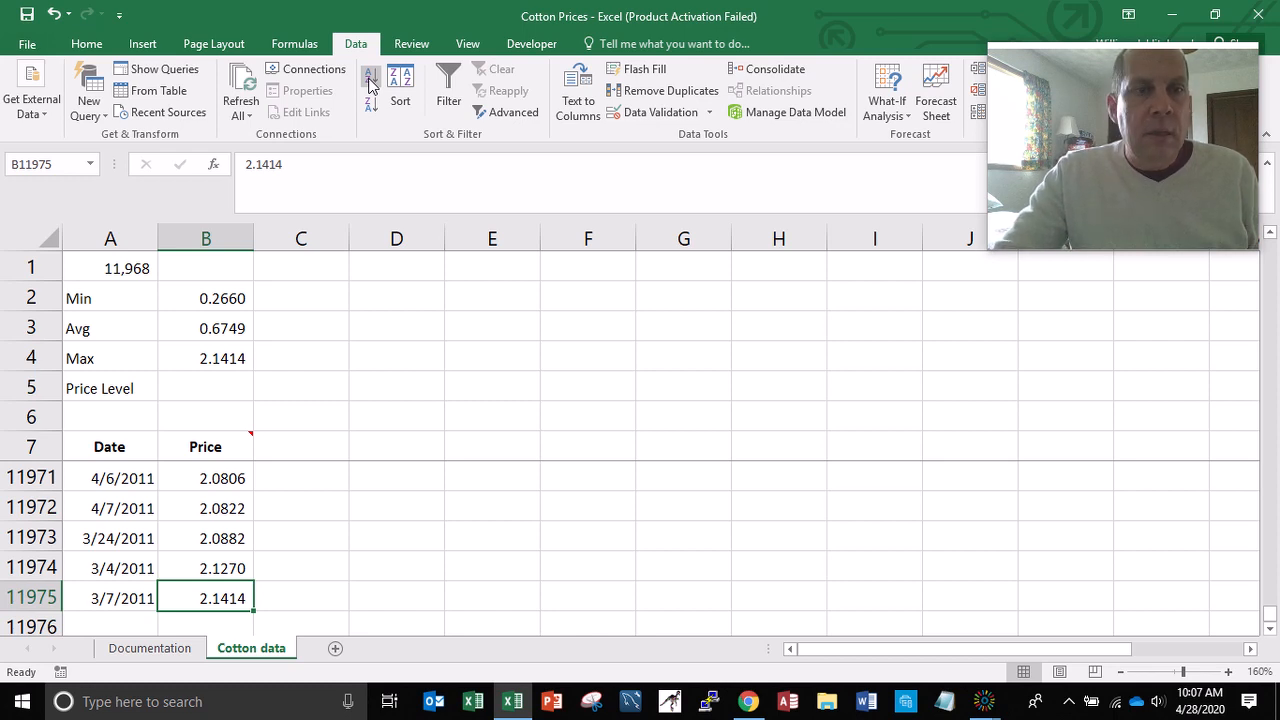
- Enter the header Price in cell B1 above the summary values and center it
key("ctrl+Home")
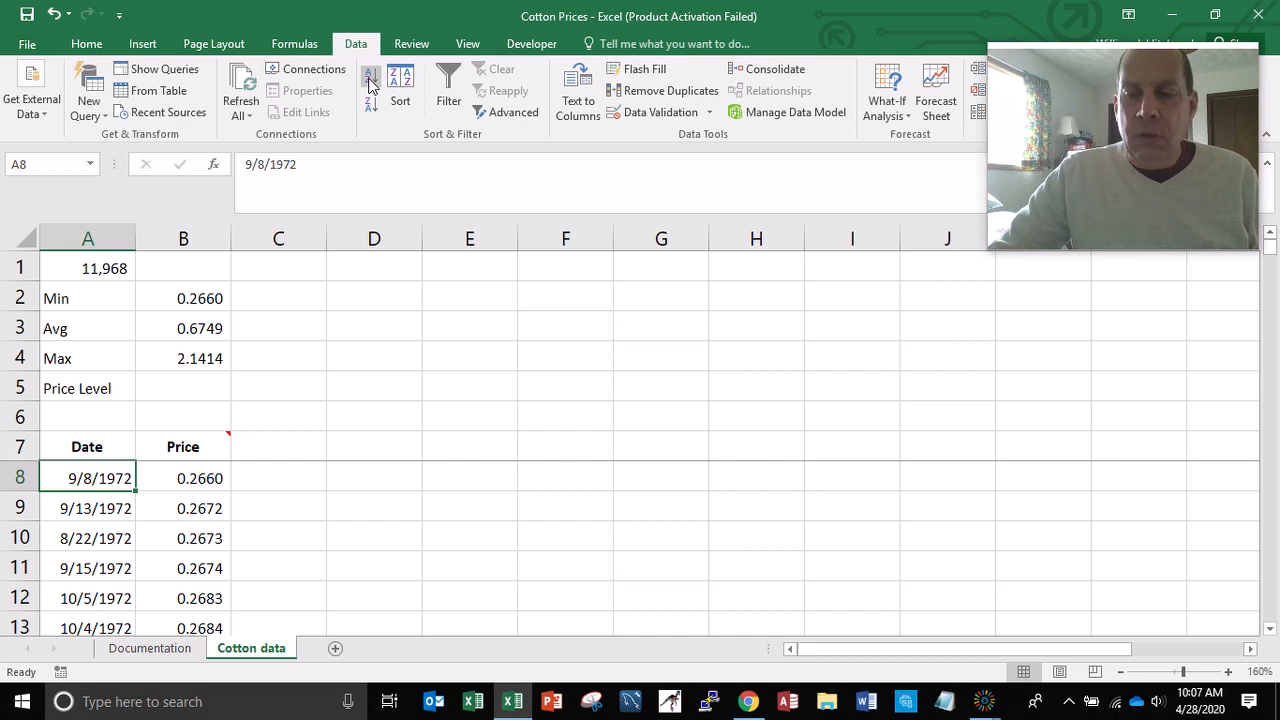
key("Up")
key("Up")
key("Up")
key("Up")
key("Up")
key("Up")
key("Up")
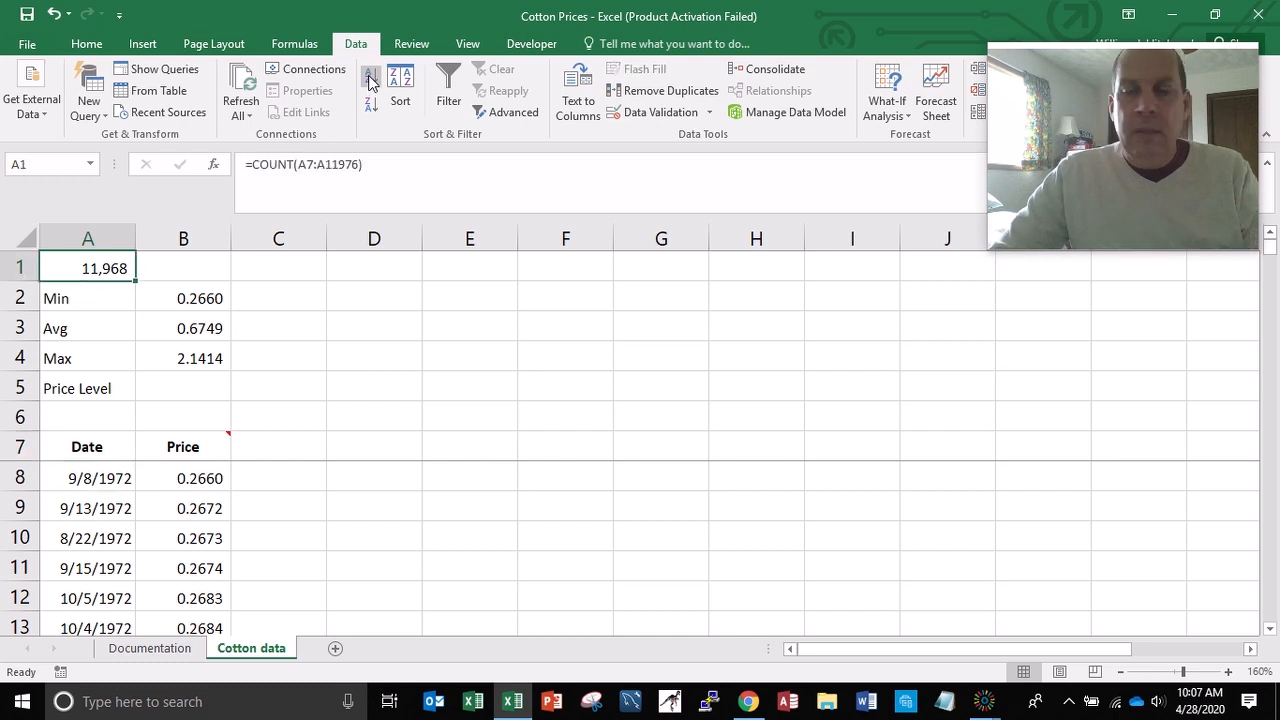
key("Right")
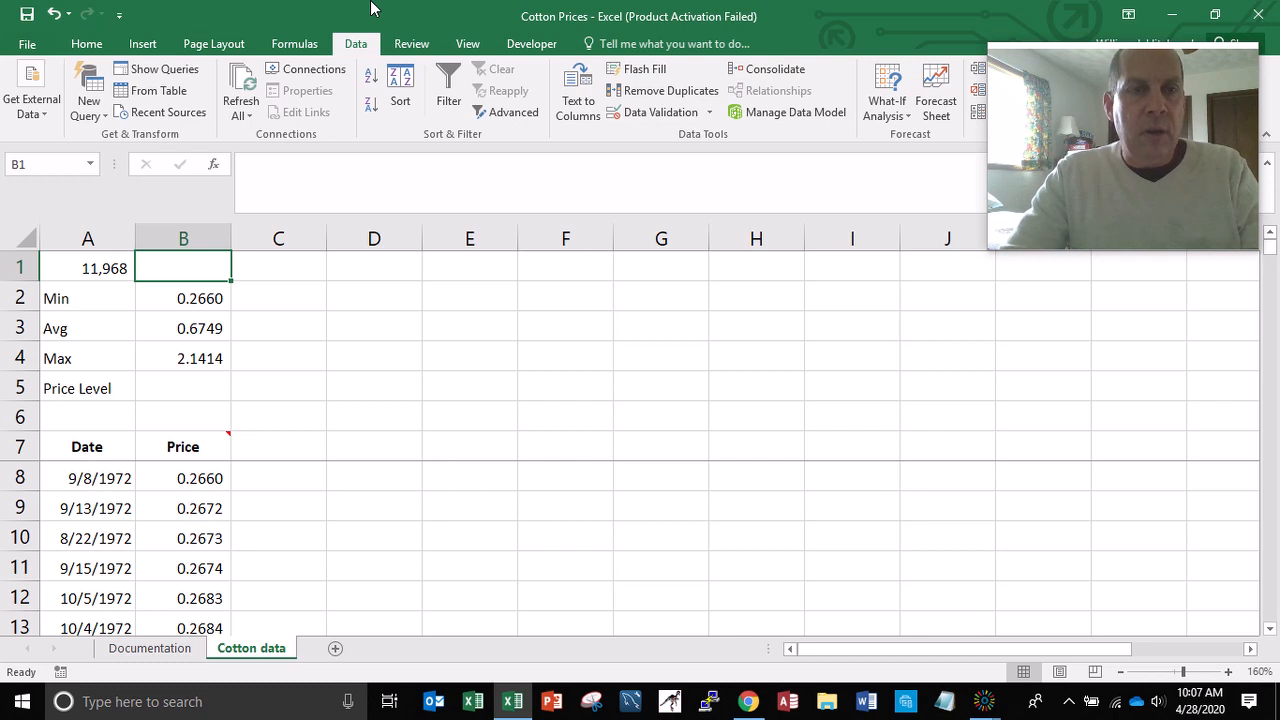
type("Price")
key("Return")
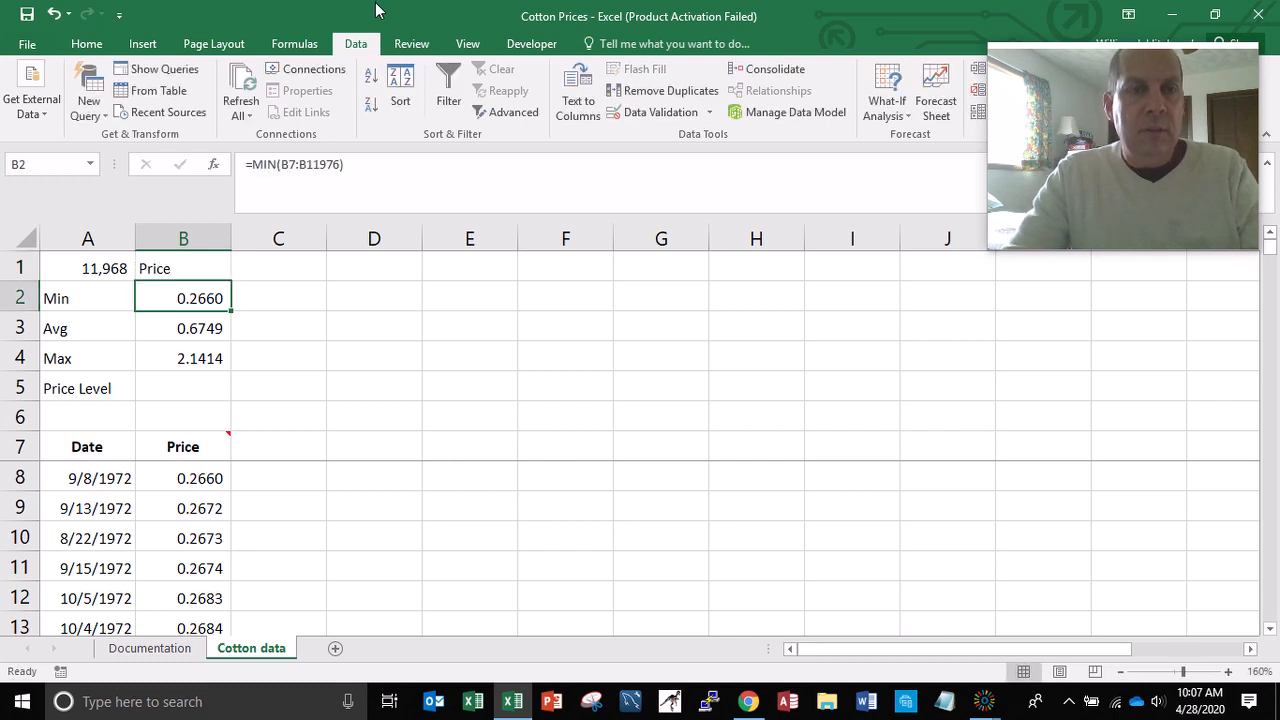
key("Up")
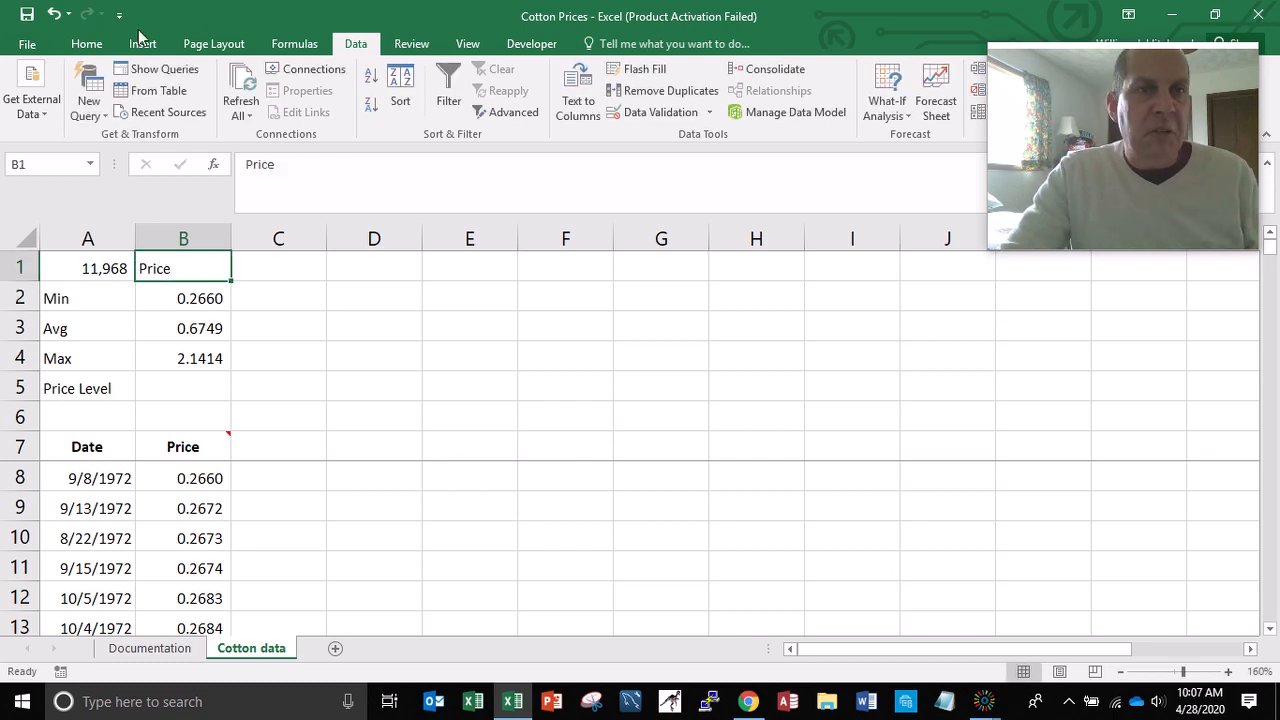
left_click(108, 45)
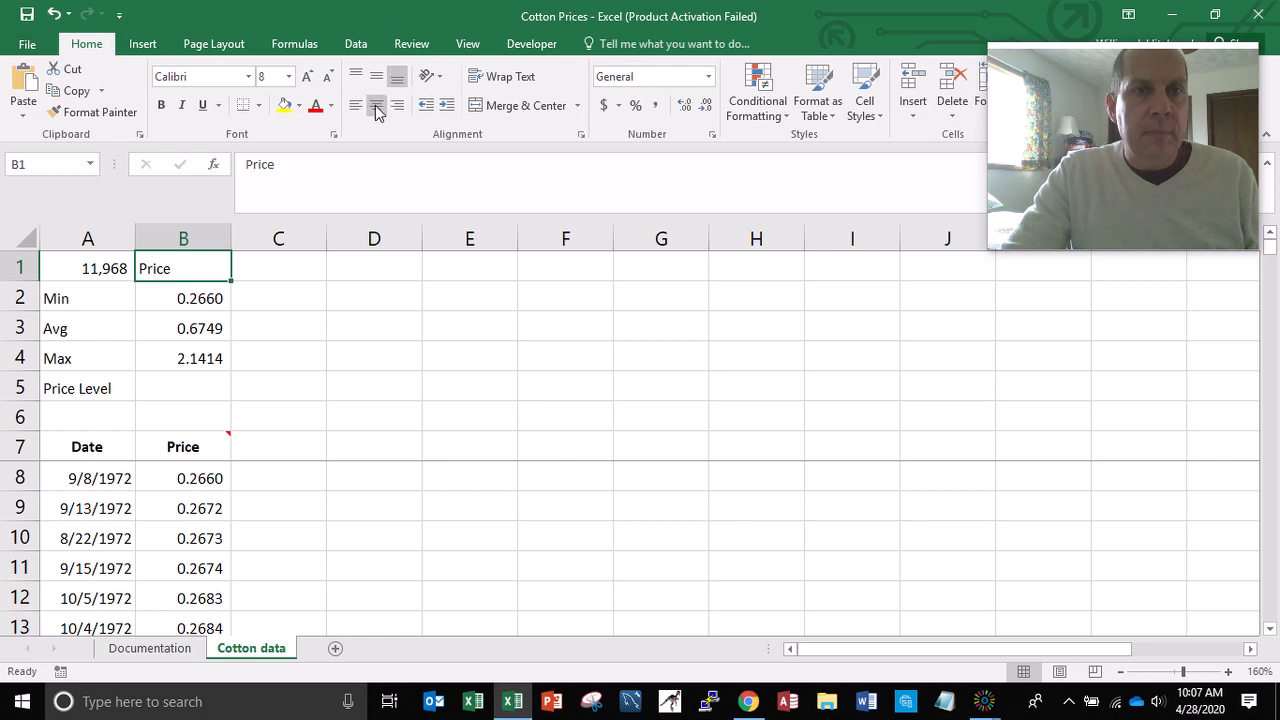
left_click(376, 108)
- Enter the header Date in cell C1 and the minimum price's date, 9/8/1972, in cell C2
key("Right")
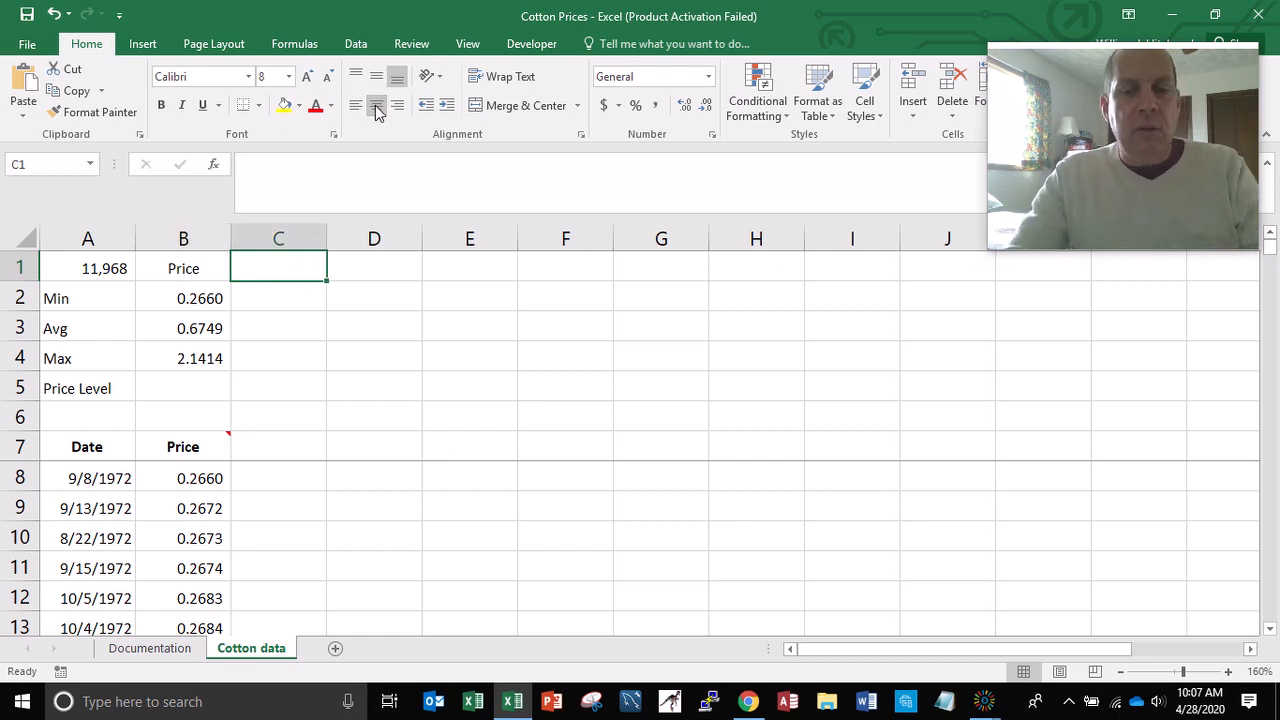
type("Date")
key("Return")
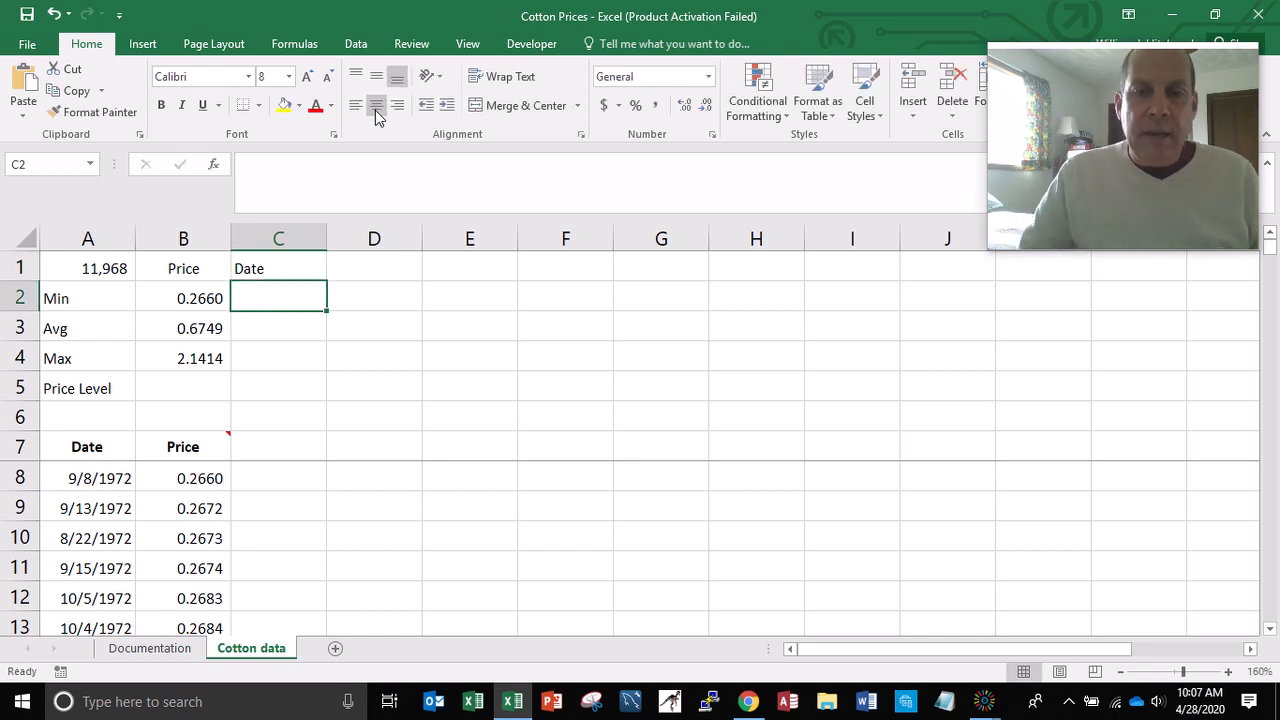
type("9")
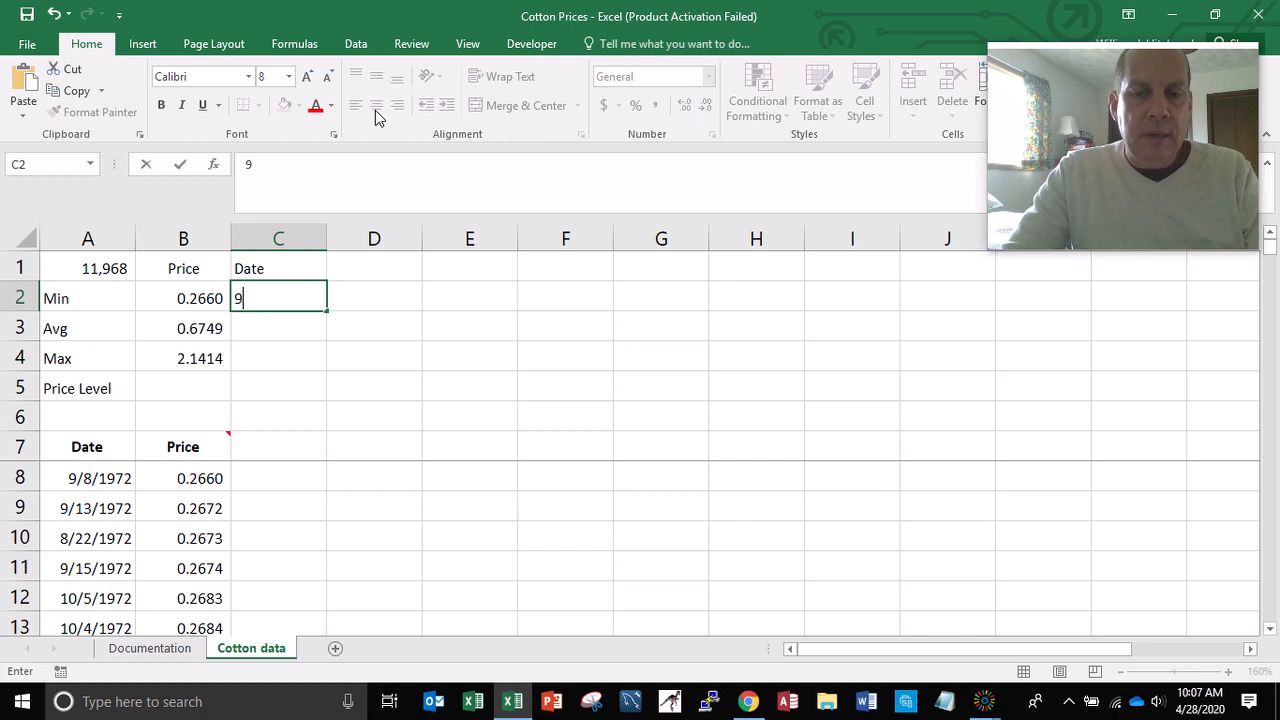
type("/8/")
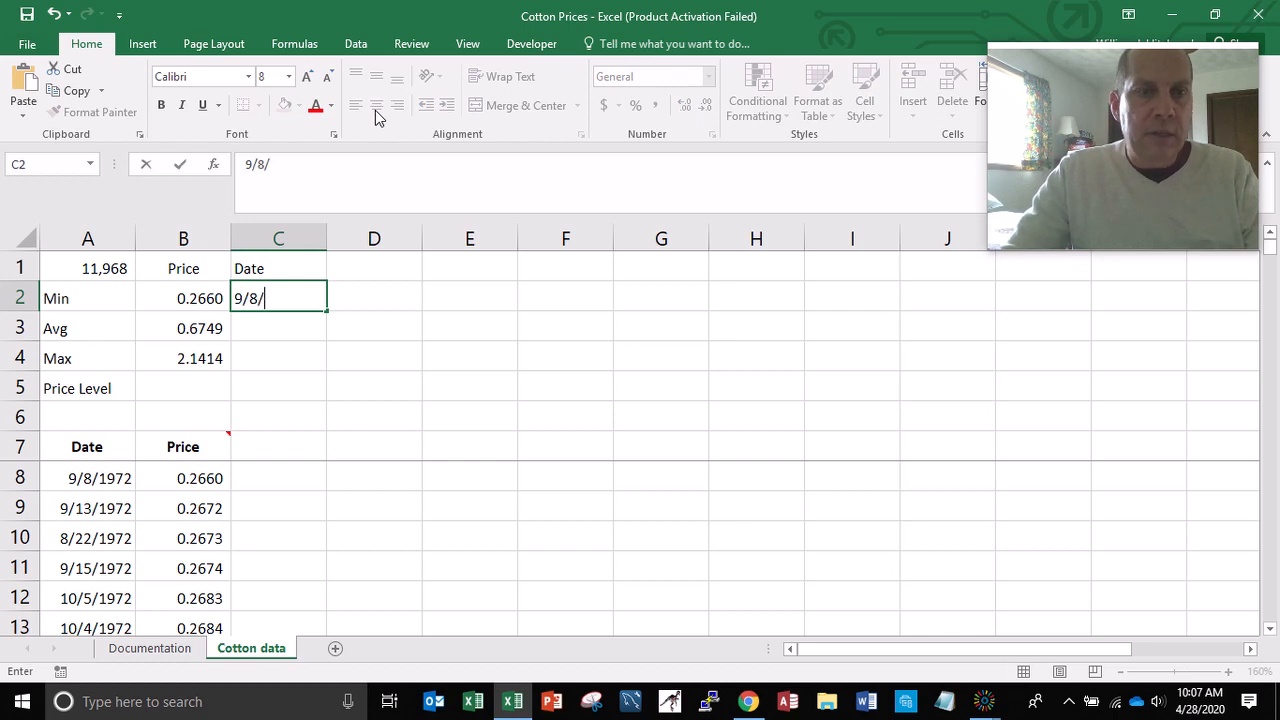
type("1972")
key("Return")
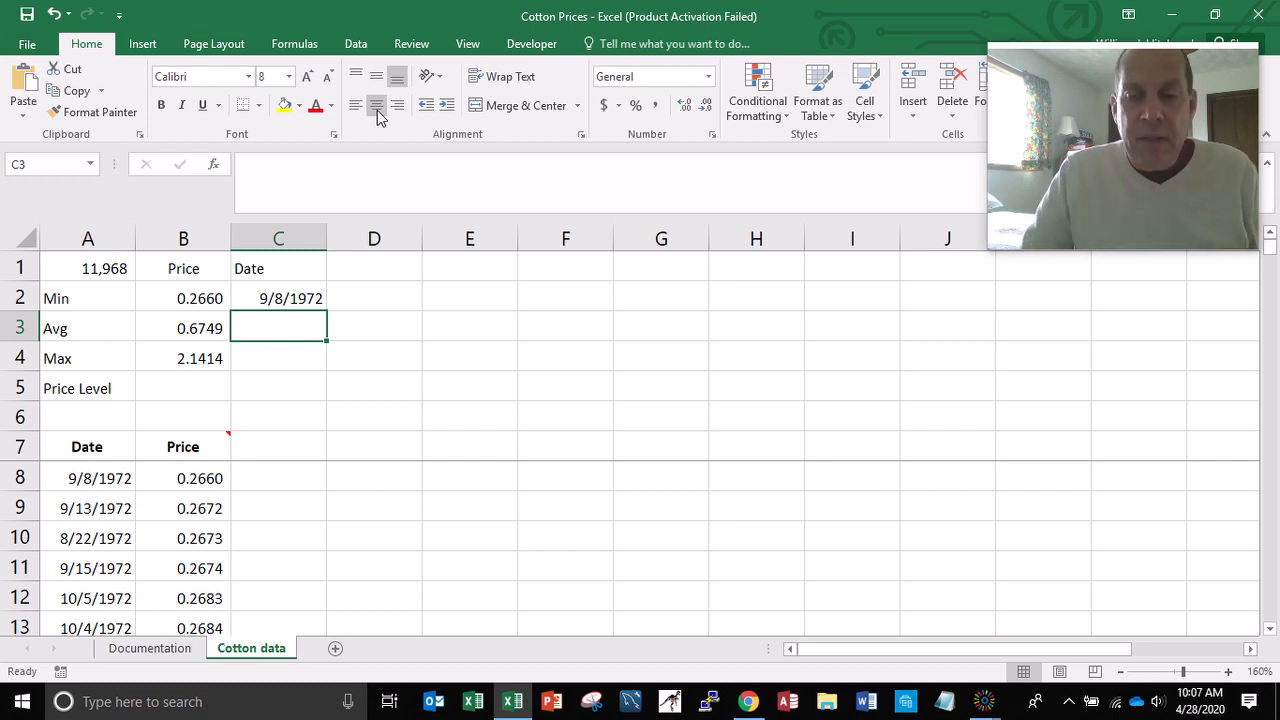
- Test the typed minimum date by changing the price in B8 to .3, undo the change, and select cell C2
key("Down")
key("Down")
key("Down")
key("Down")
key("Down")
key("Left")
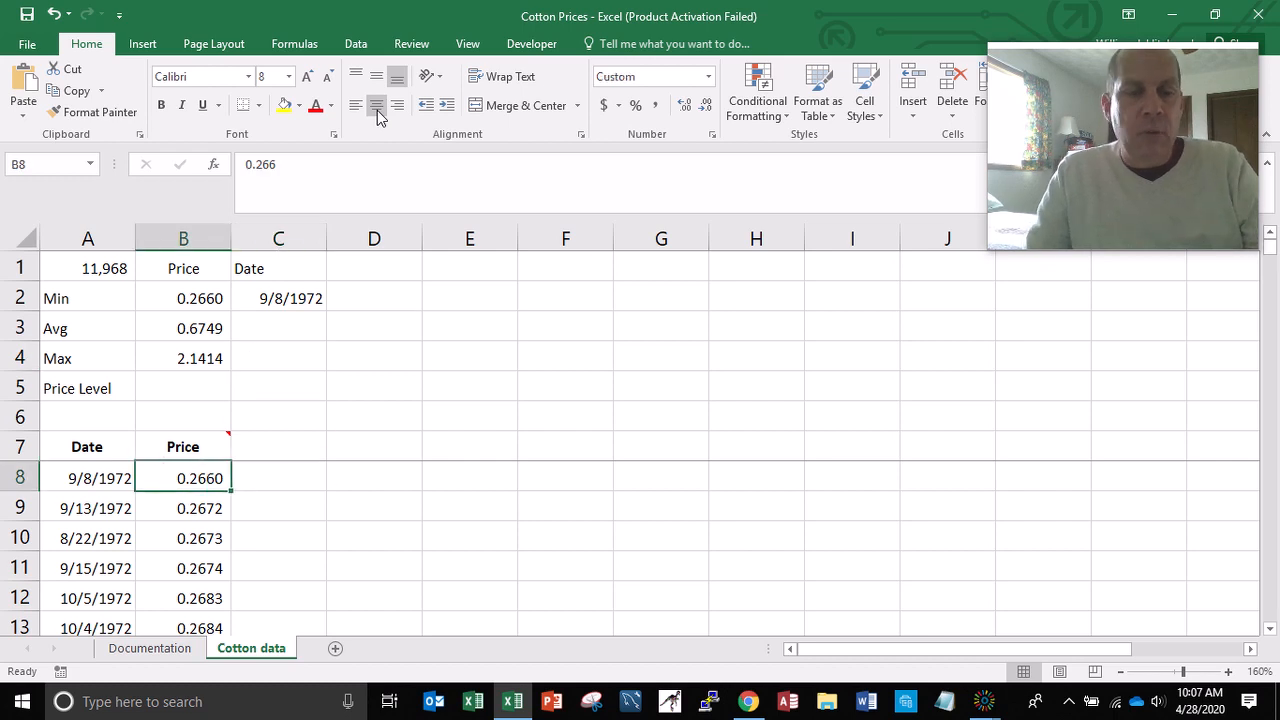
type(".3")
key("Return")
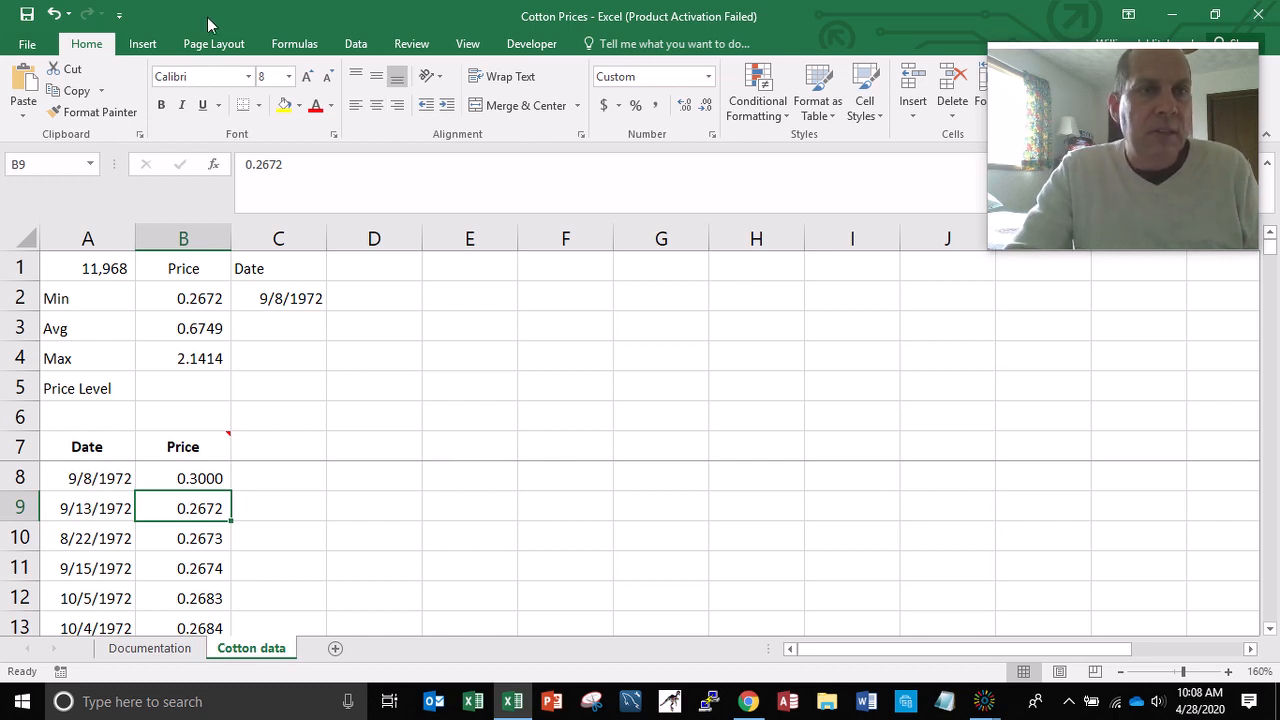
left_click(53, 14)
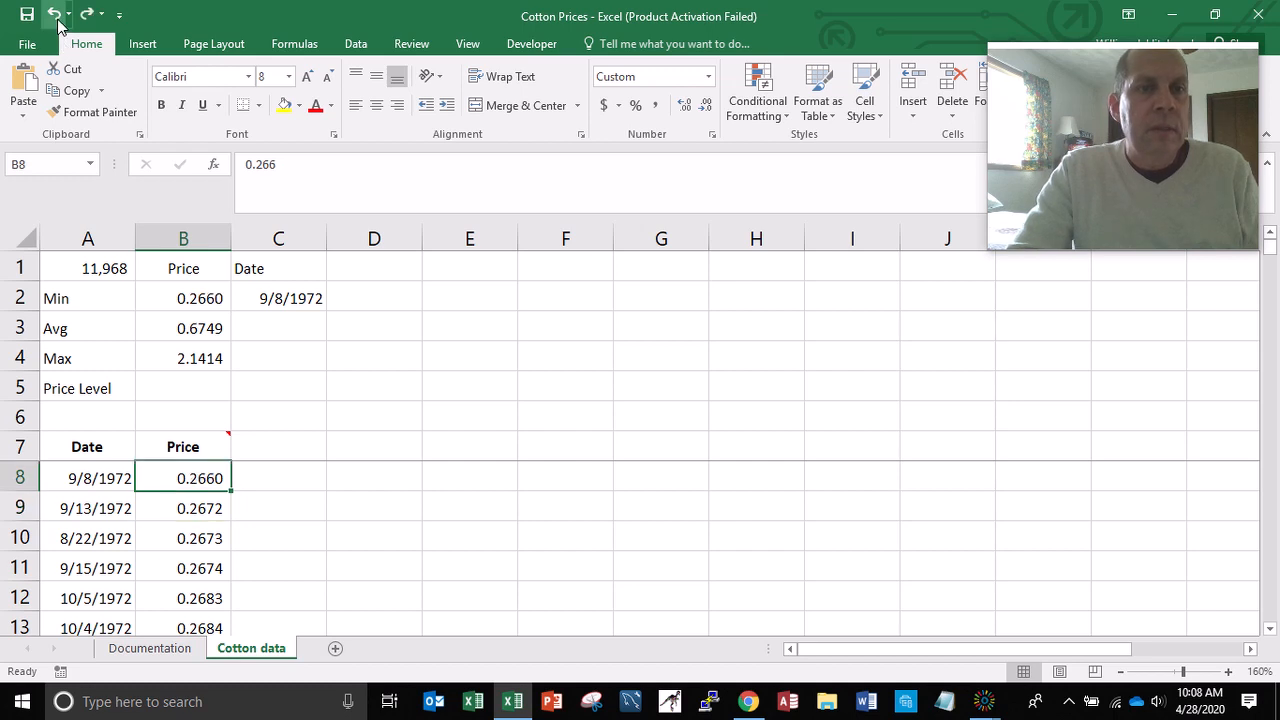
left_click(313, 299)
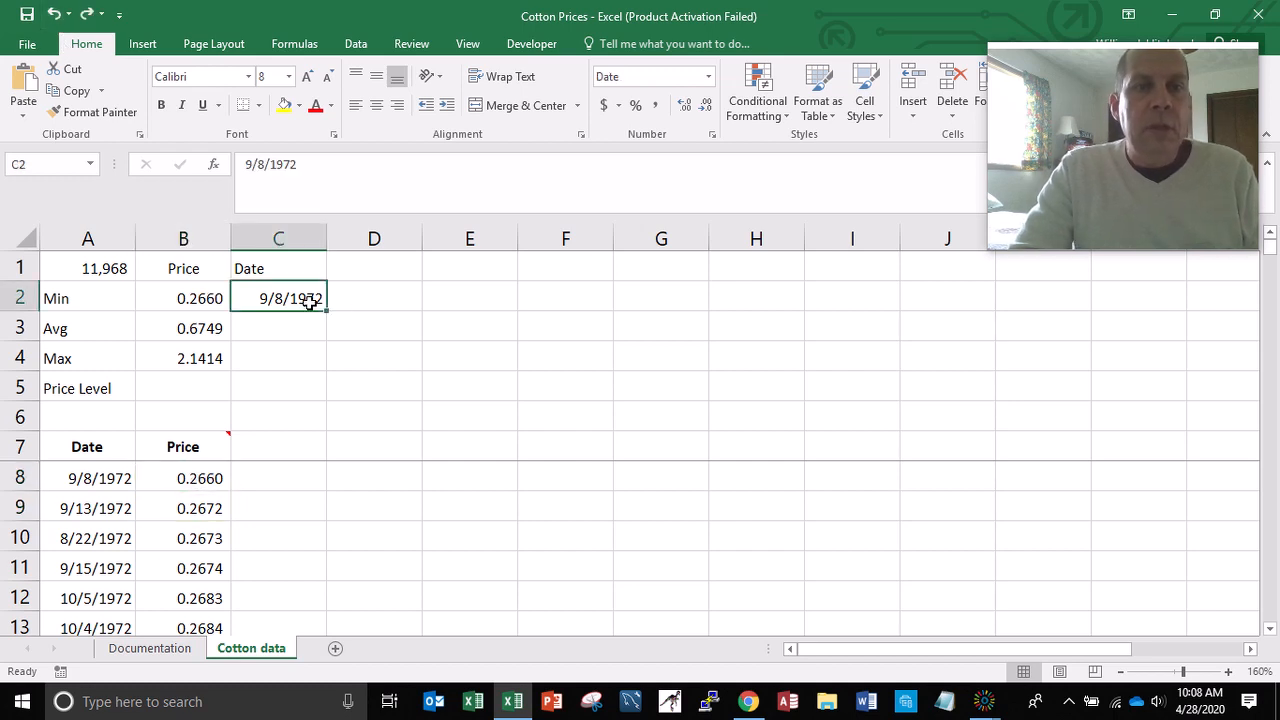
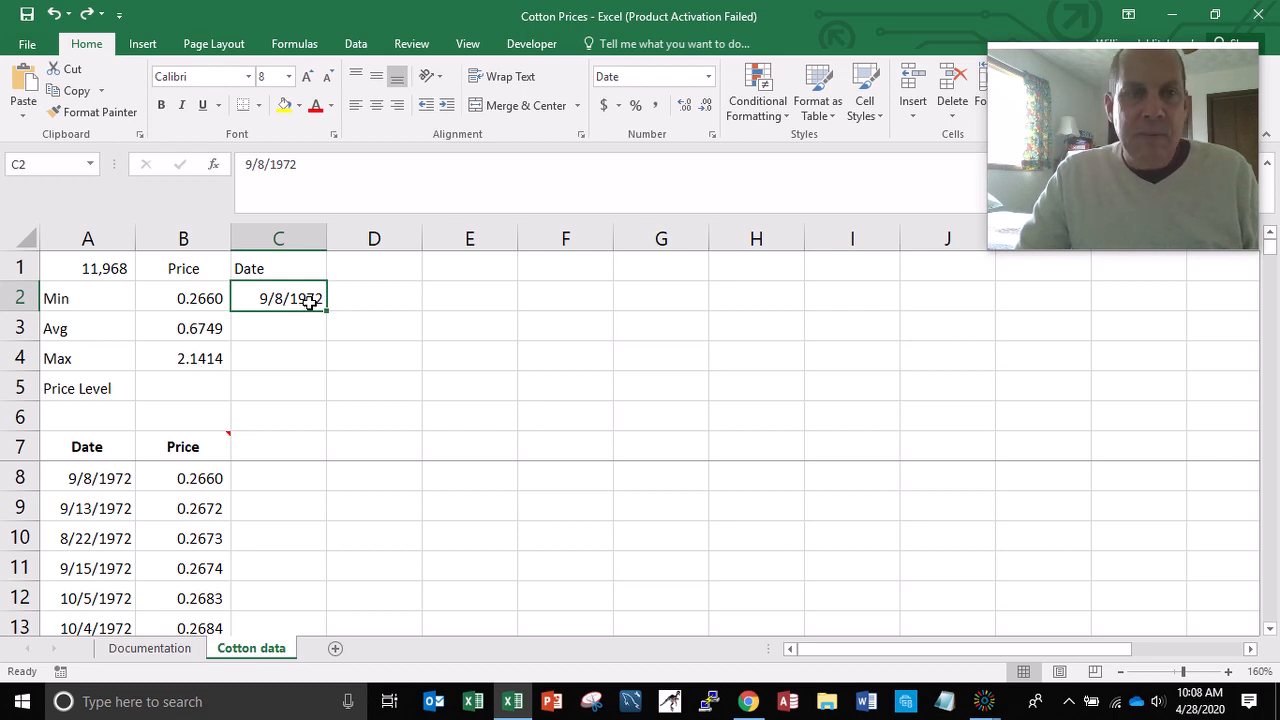
- Replace the header in C1 with Rec # and clear the date in C2
key("Up")
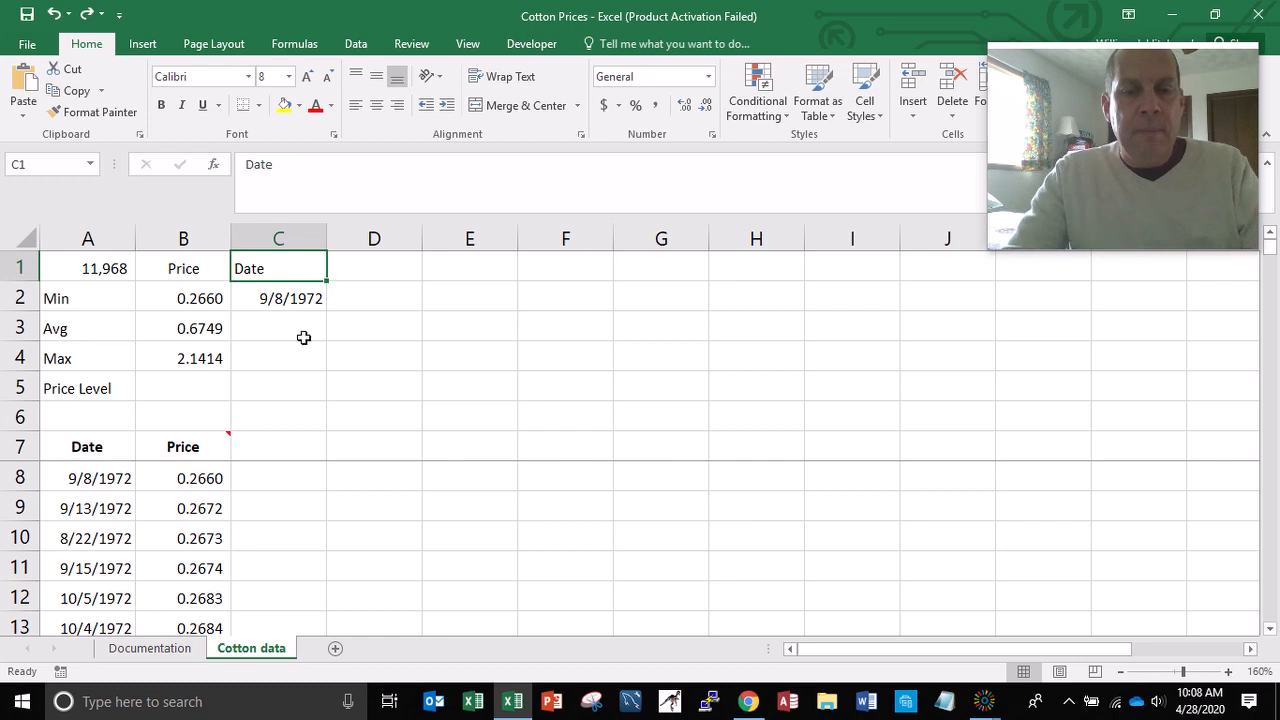
type("Rec")
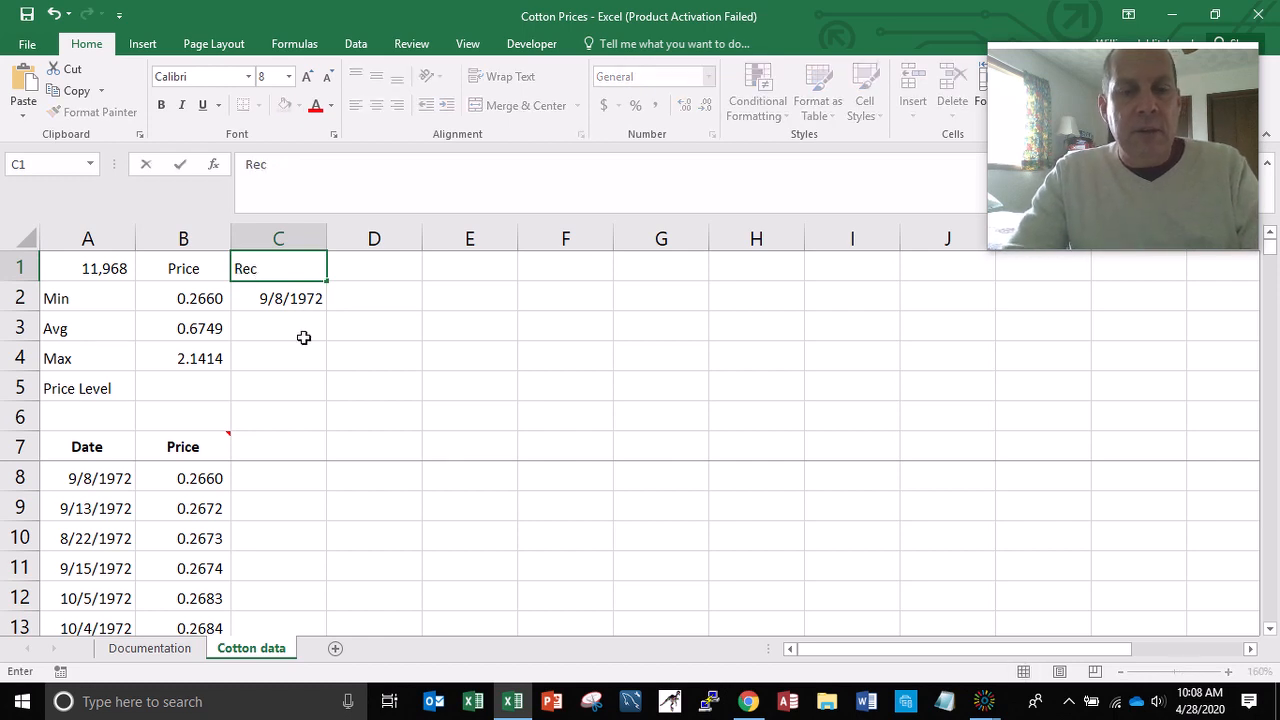
type(" #")
key("Return")
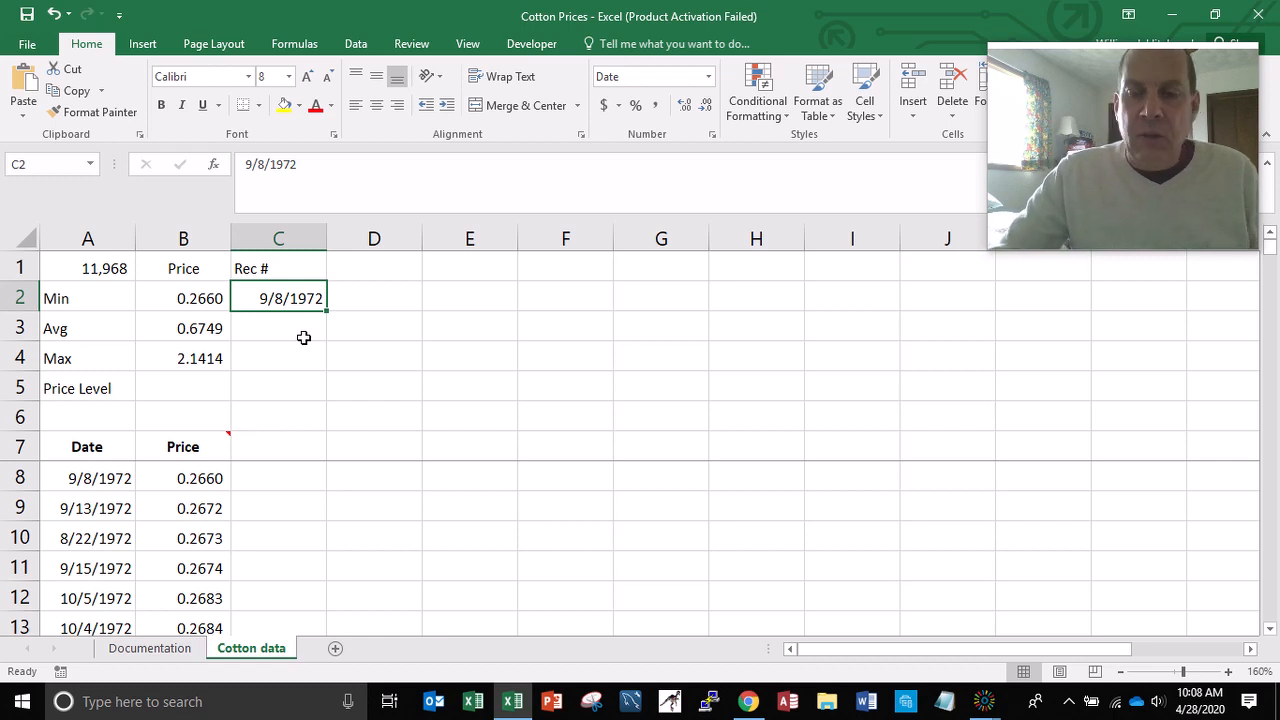
key("Delete")
- Sort the cotton data by date from oldest to newest
key("Down")
key("Down")
key("Down")
key("Down")
key("Down")
key("Down")
key("Down")
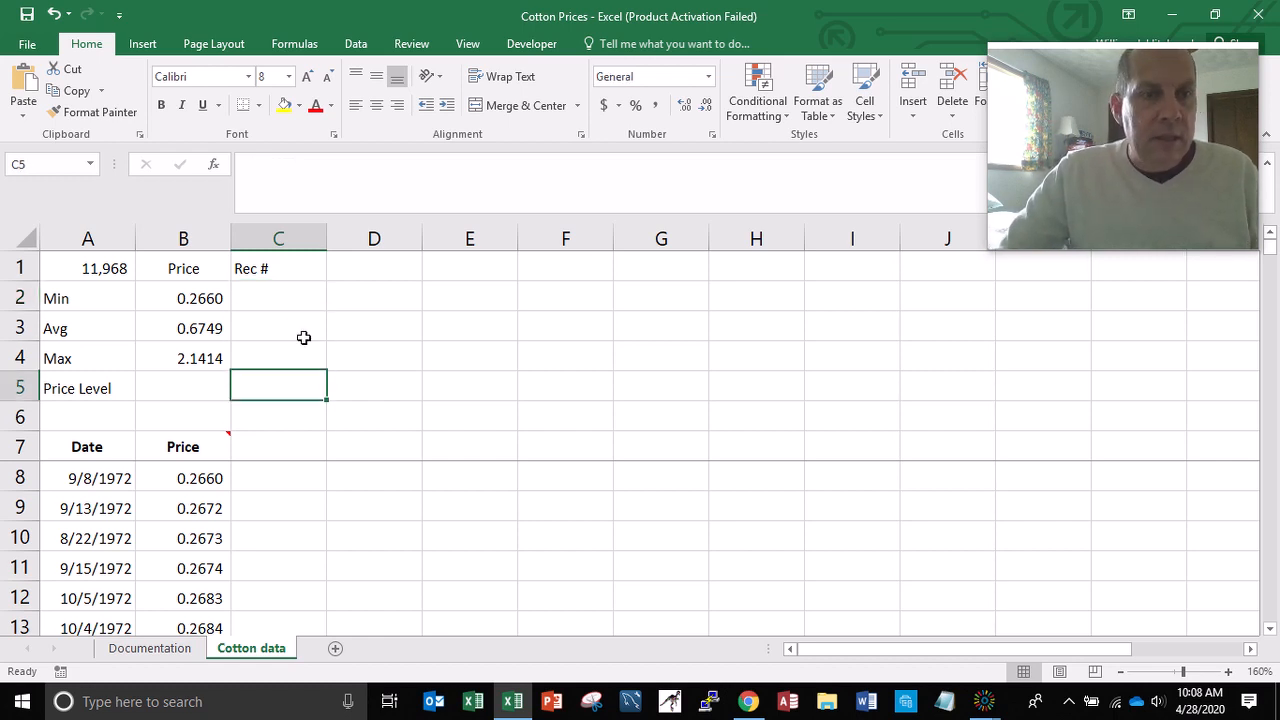
key("Left")
key("Up")
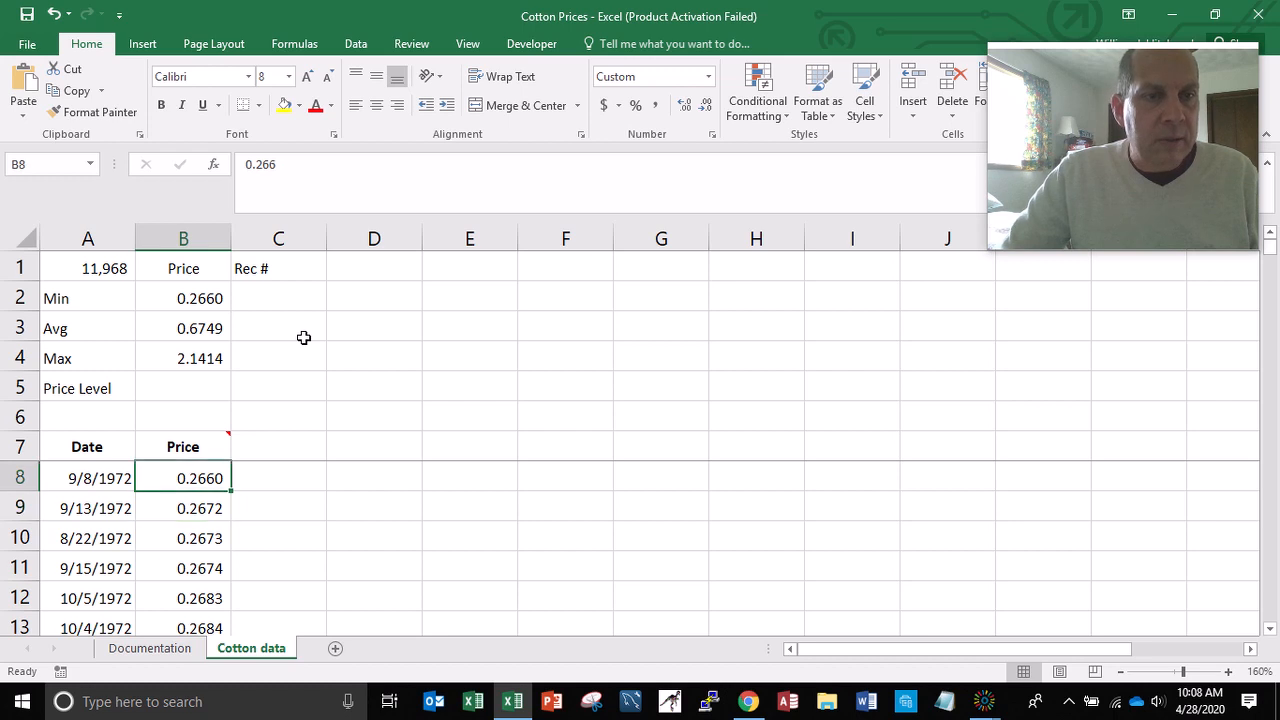
key("Left")
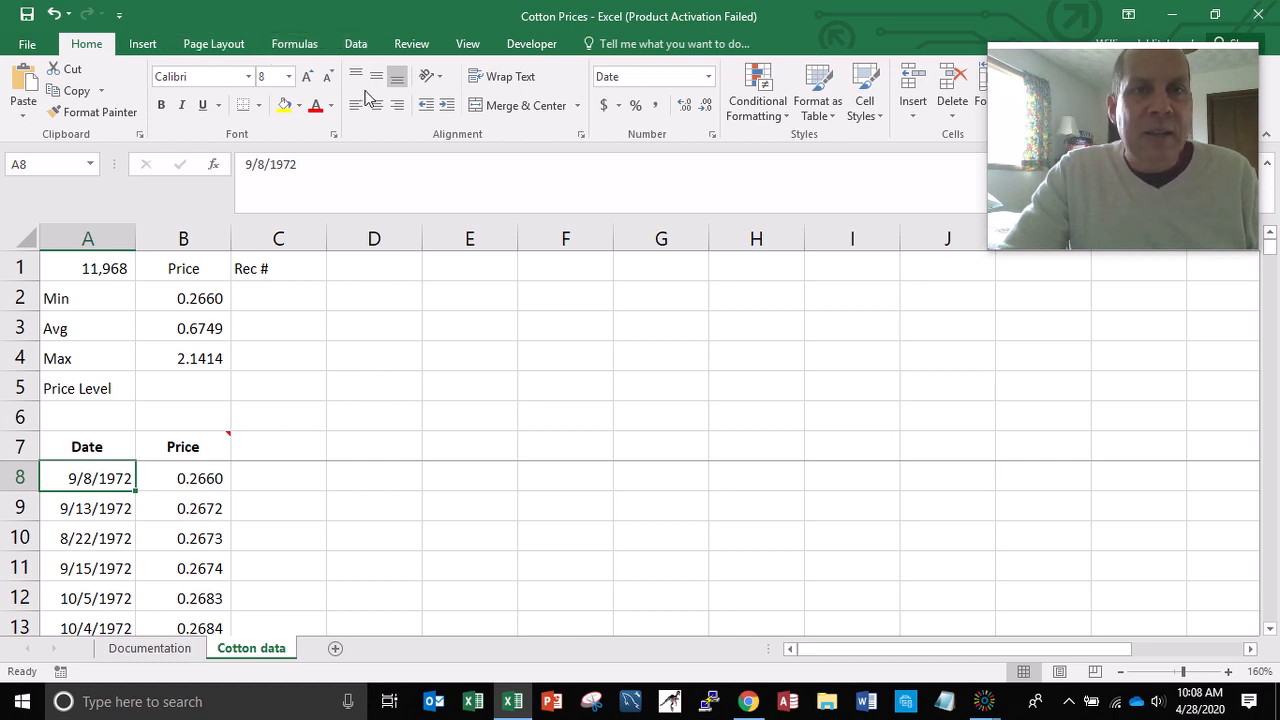
left_click(357, 48)
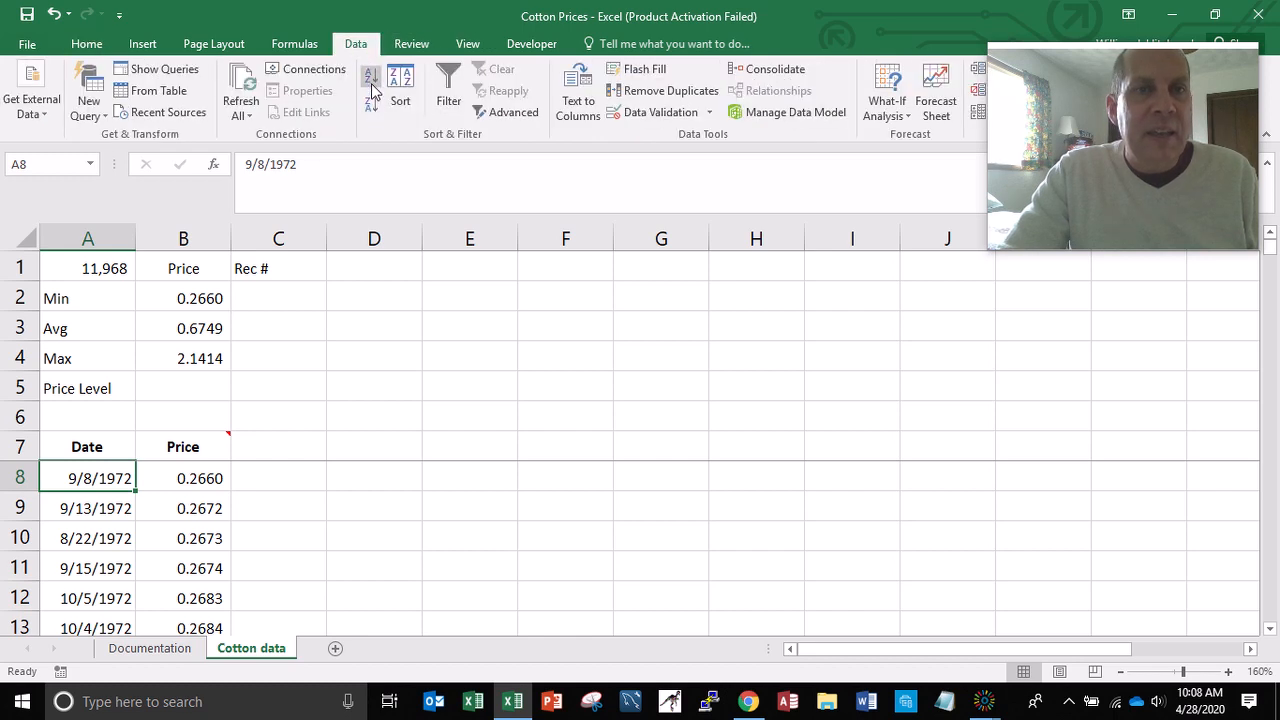
left_click(372, 83)
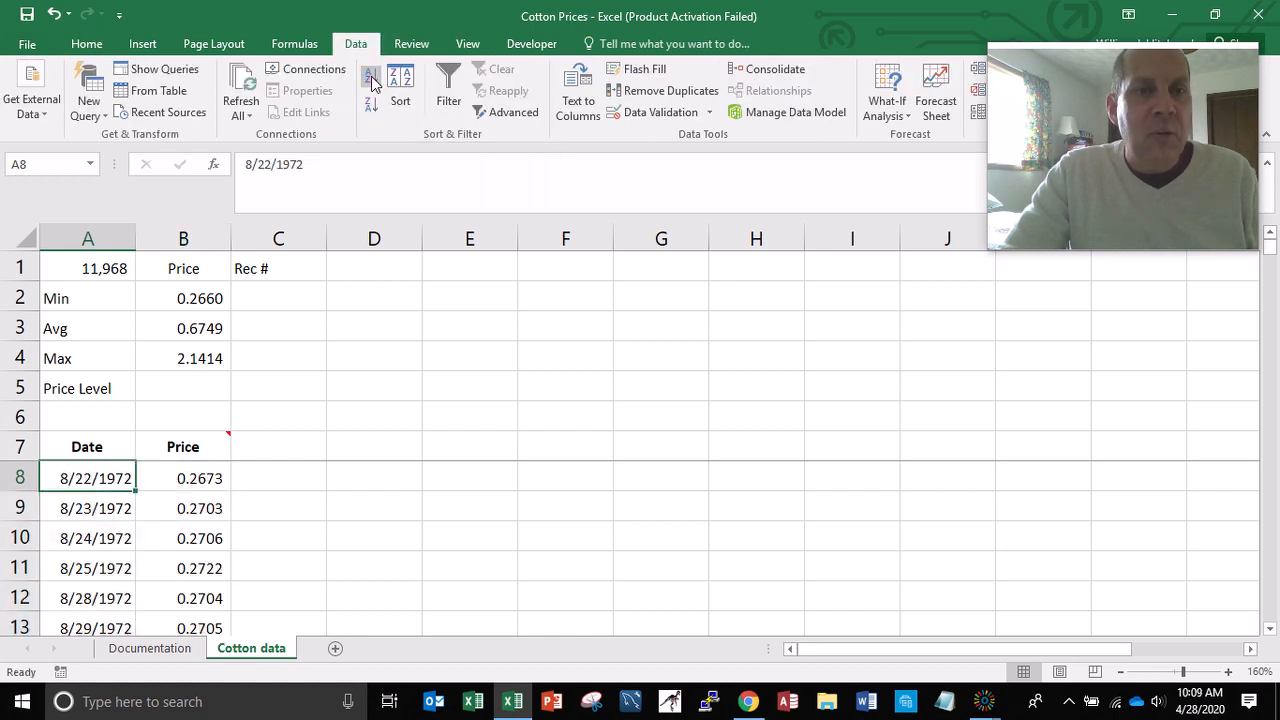
- Insert a column before the dates and enter the header Rec # in A7 with the Date header's formatting
right_click(72, 245)
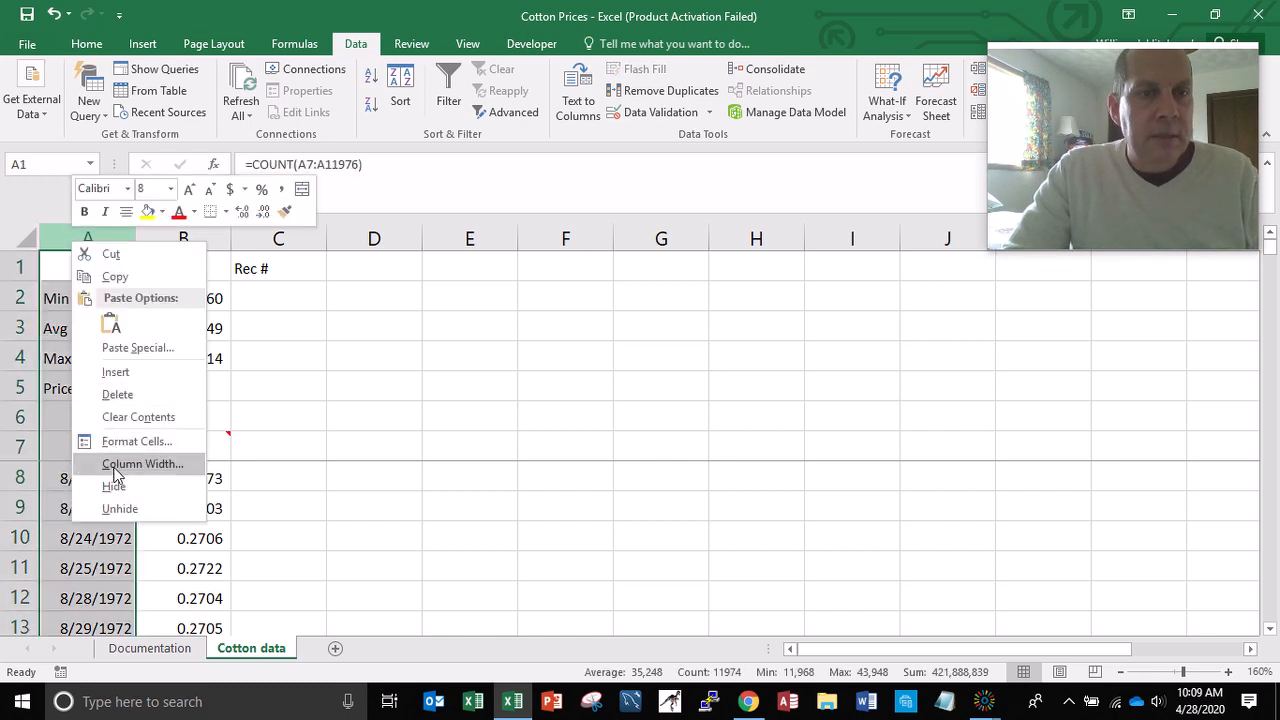
left_click(110, 372)
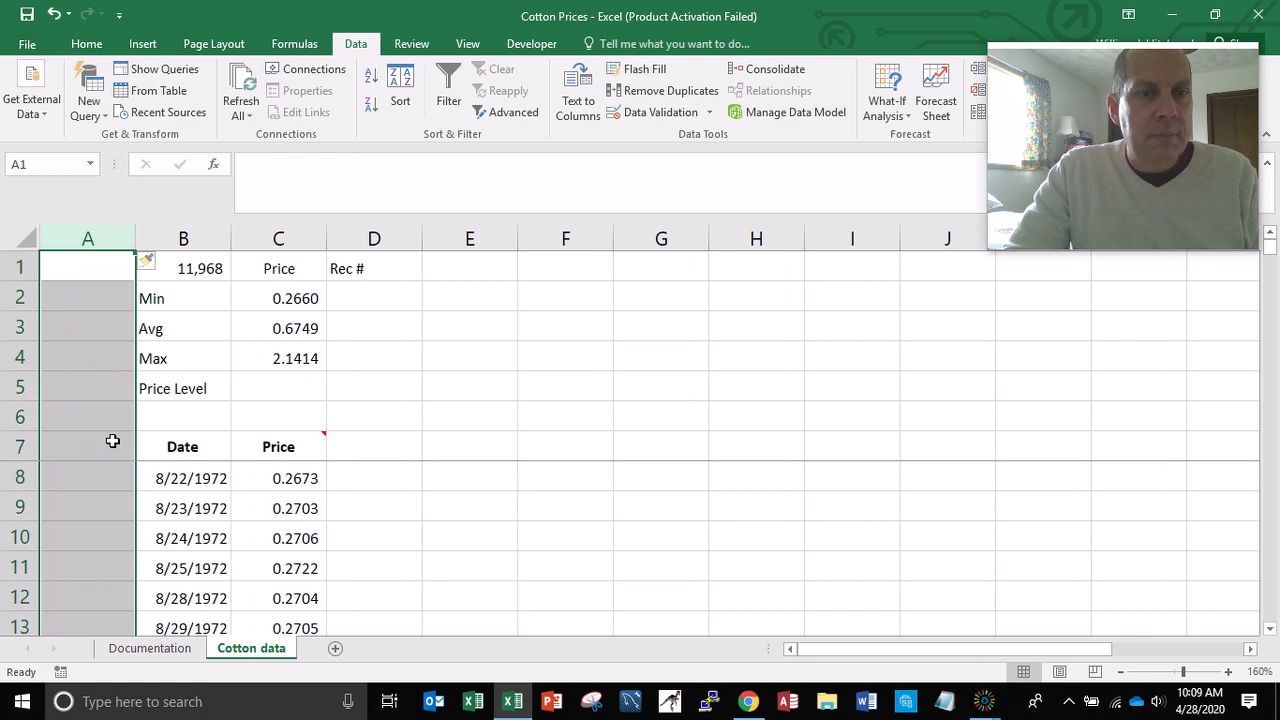
left_click(108, 446)
left_click(183, 447)
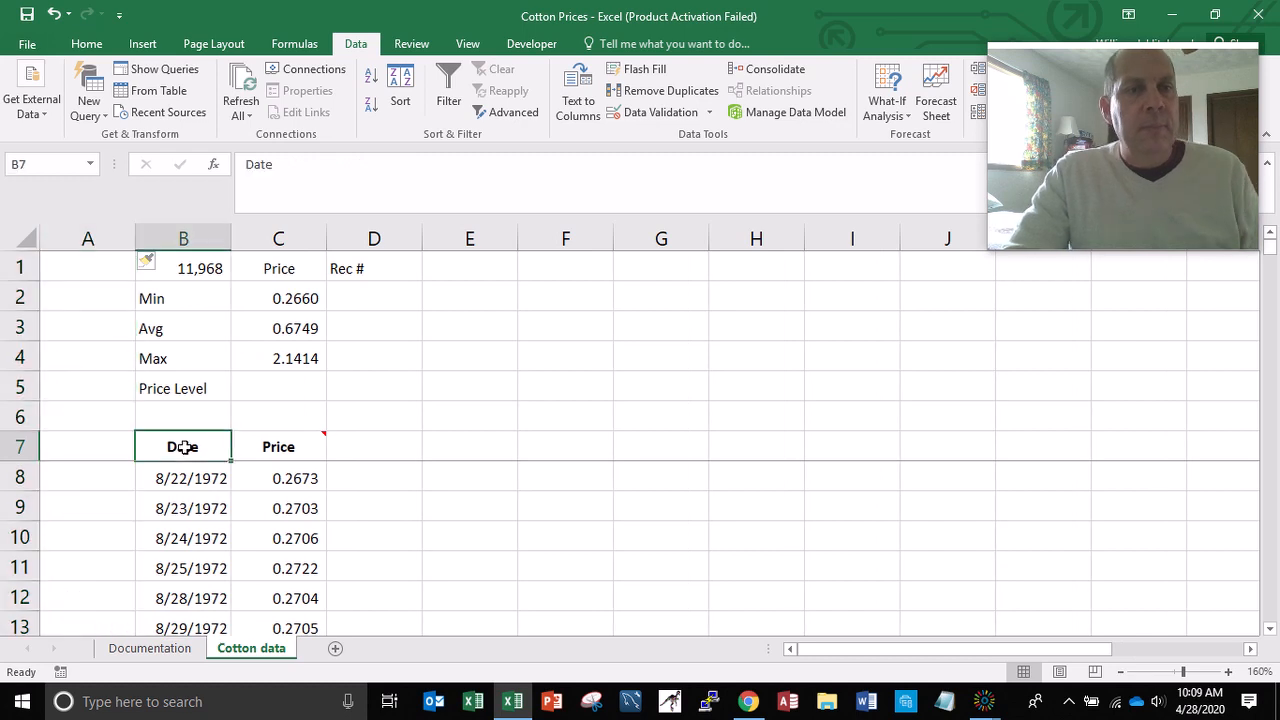
key("ctrl+c")
key("Left")
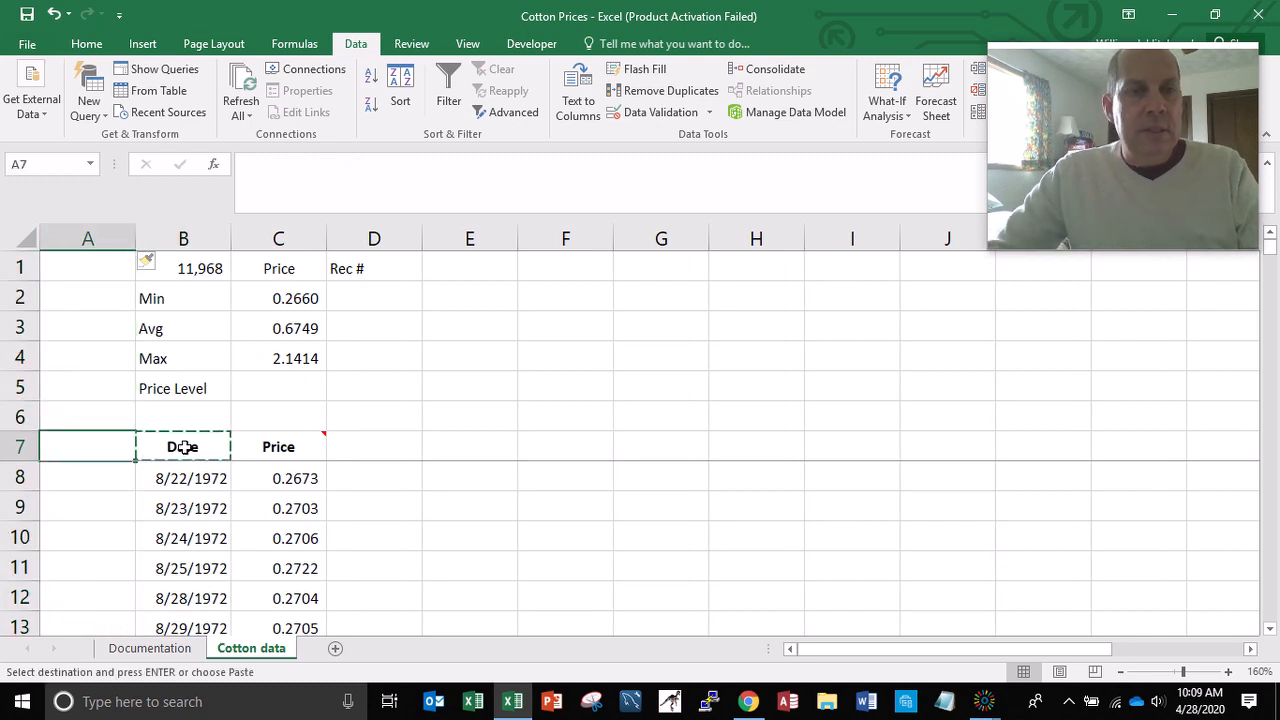
key("Return")
type("Re")
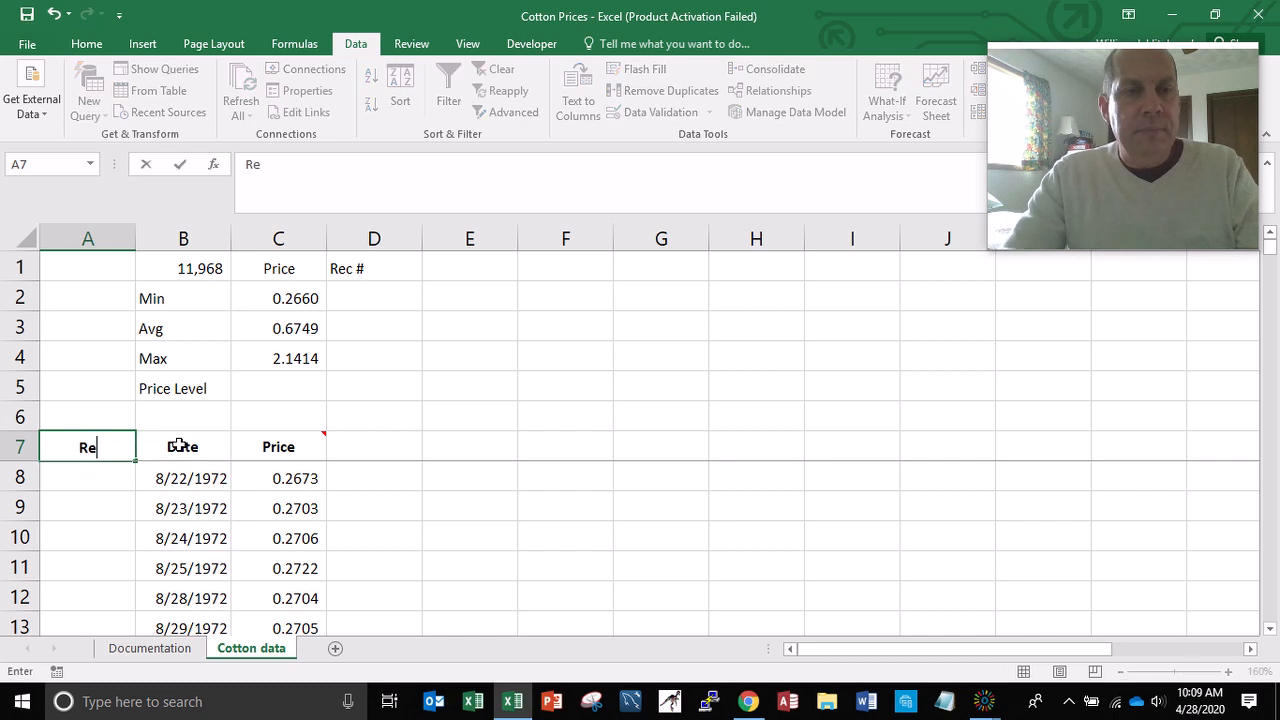
type("c #")
key("Return")
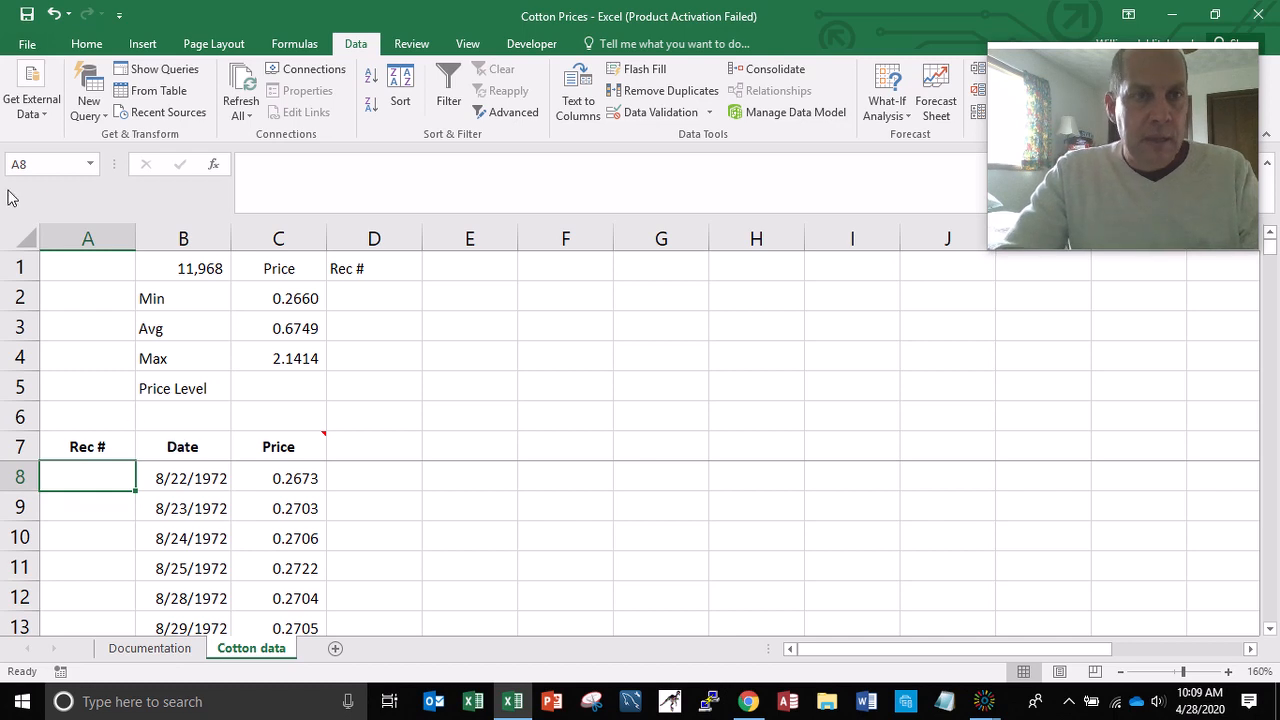
- Set the font size of A8 to 8 and enter 1 as the first record number
left_click(87, 44)
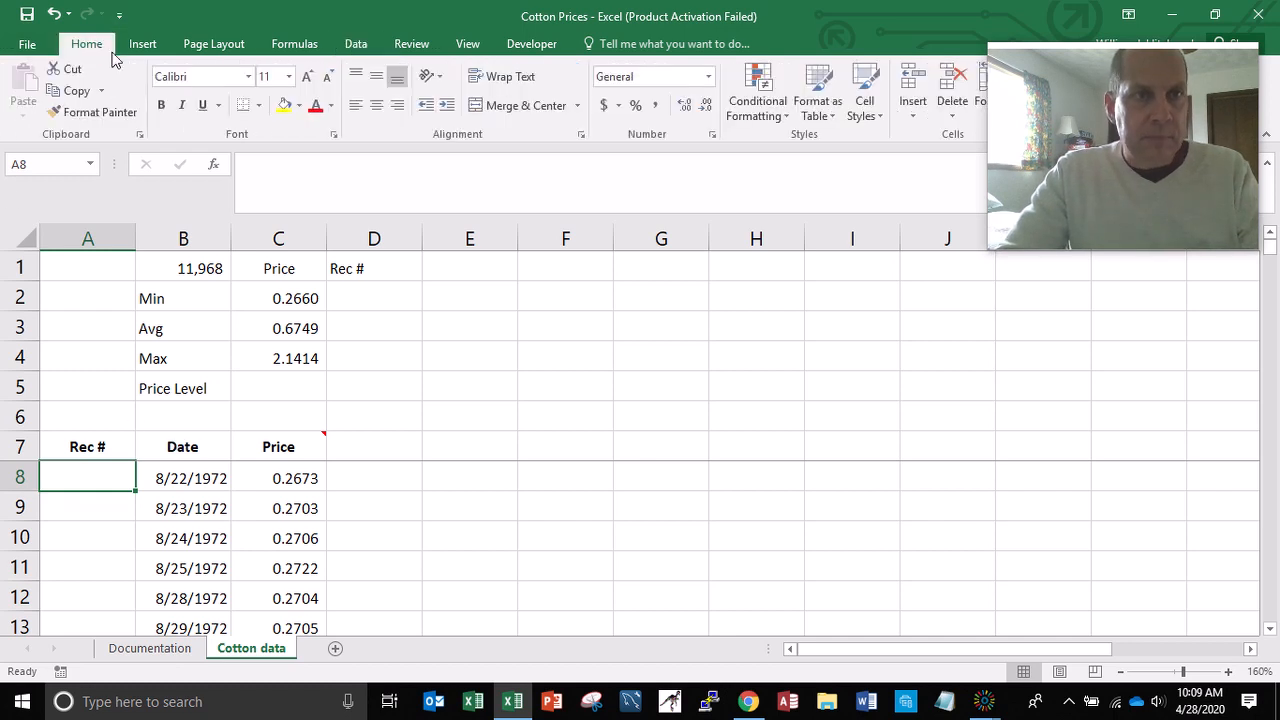
left_click(288, 77)
key("Down")
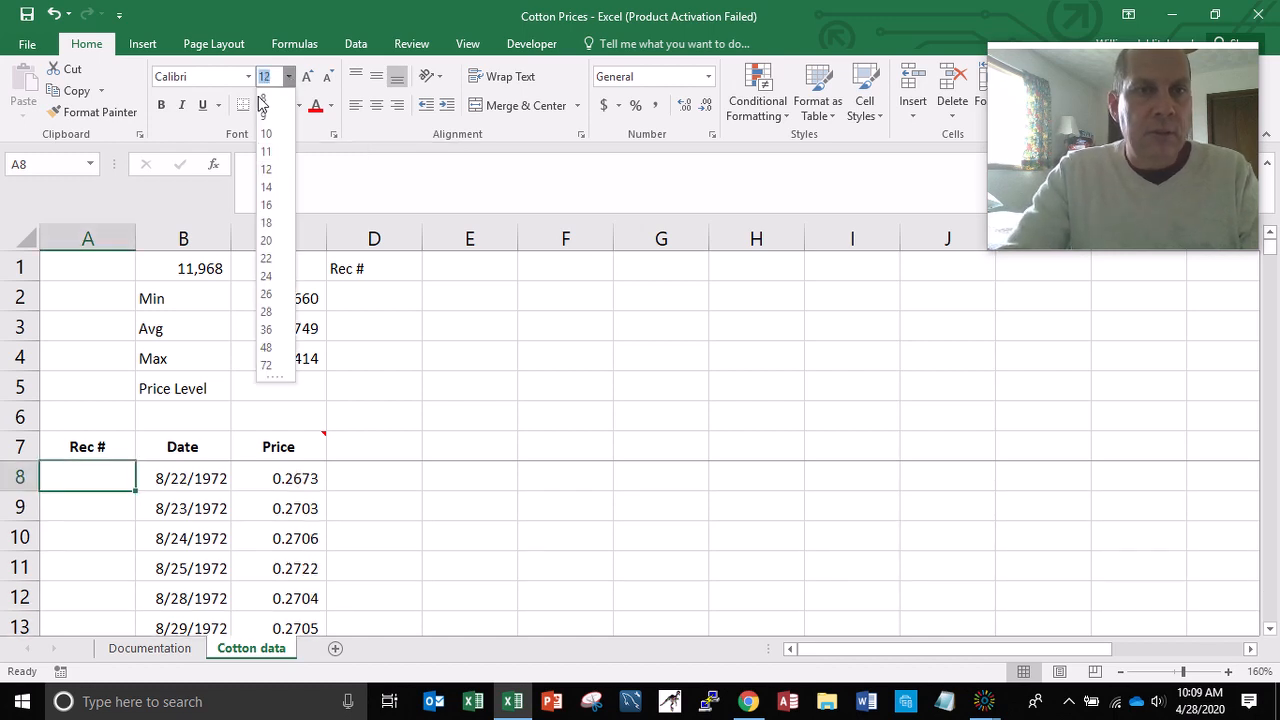
left_click(262, 99)
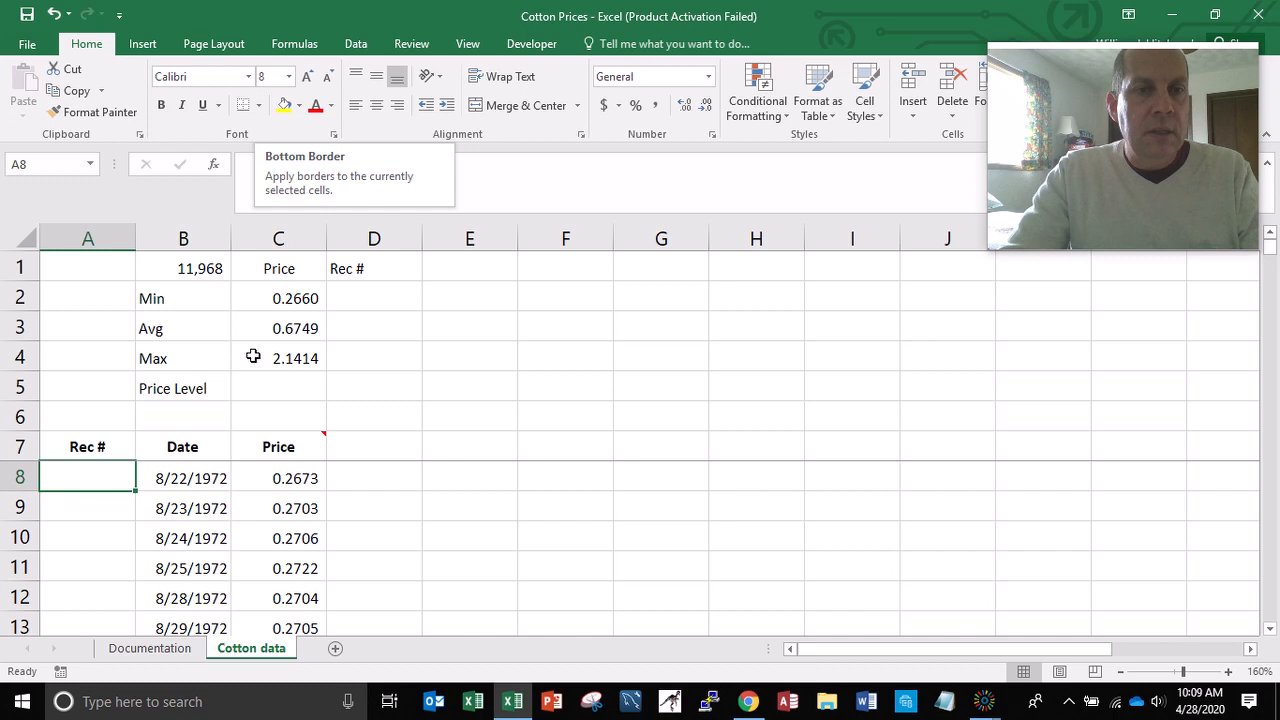
type("1")
key("Return")
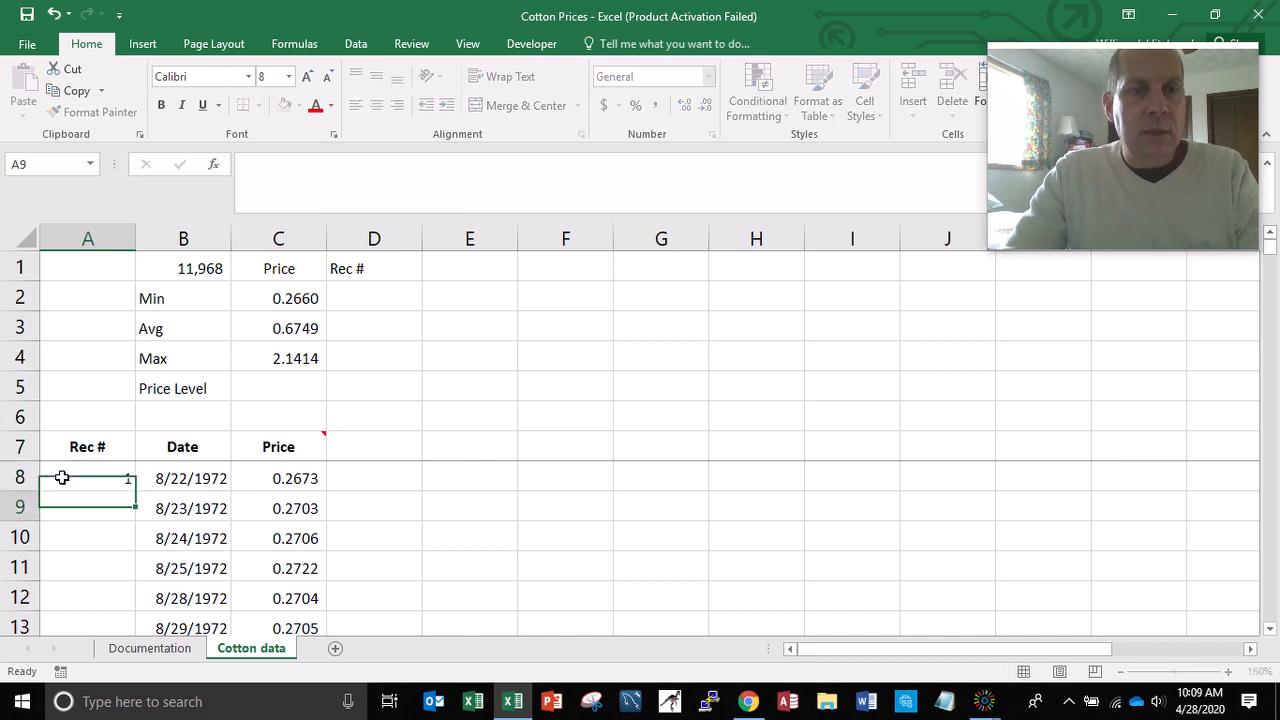
- Format the record number in A8 in comma style with no decimal places
left_click(62, 477)
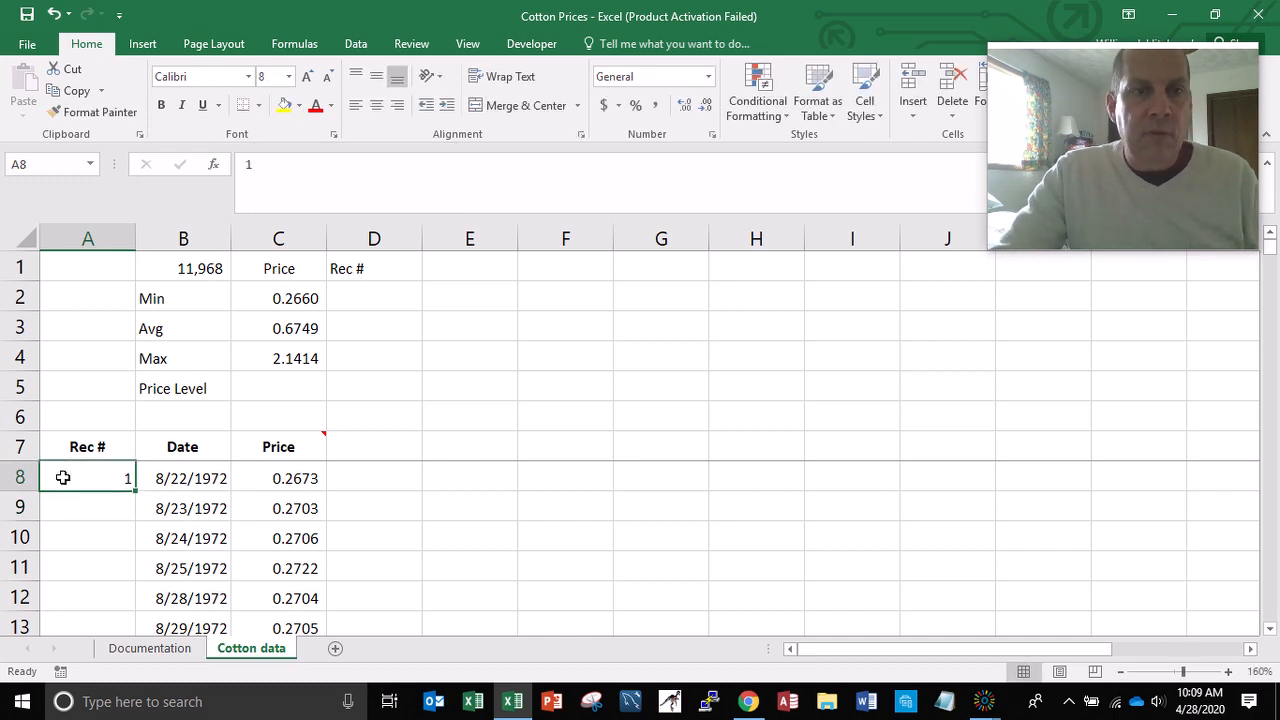
left_click(656, 106)
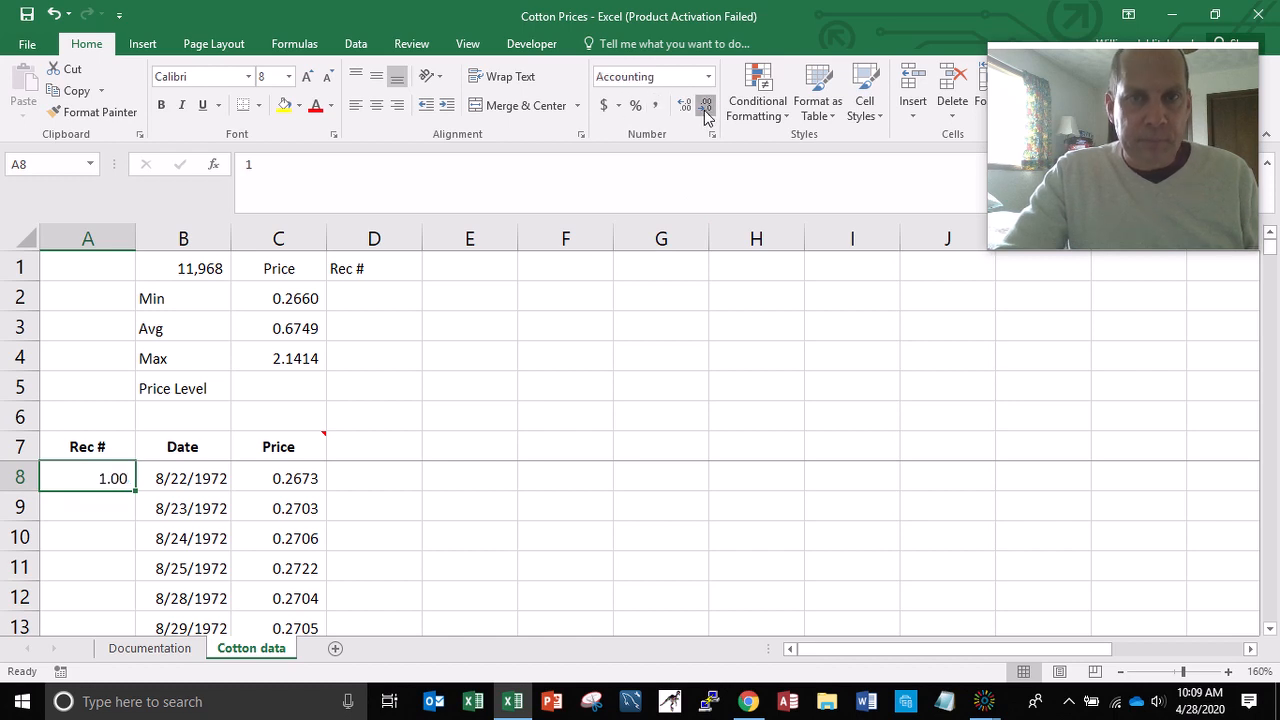
left_click(705, 105)
left_click(705, 105)
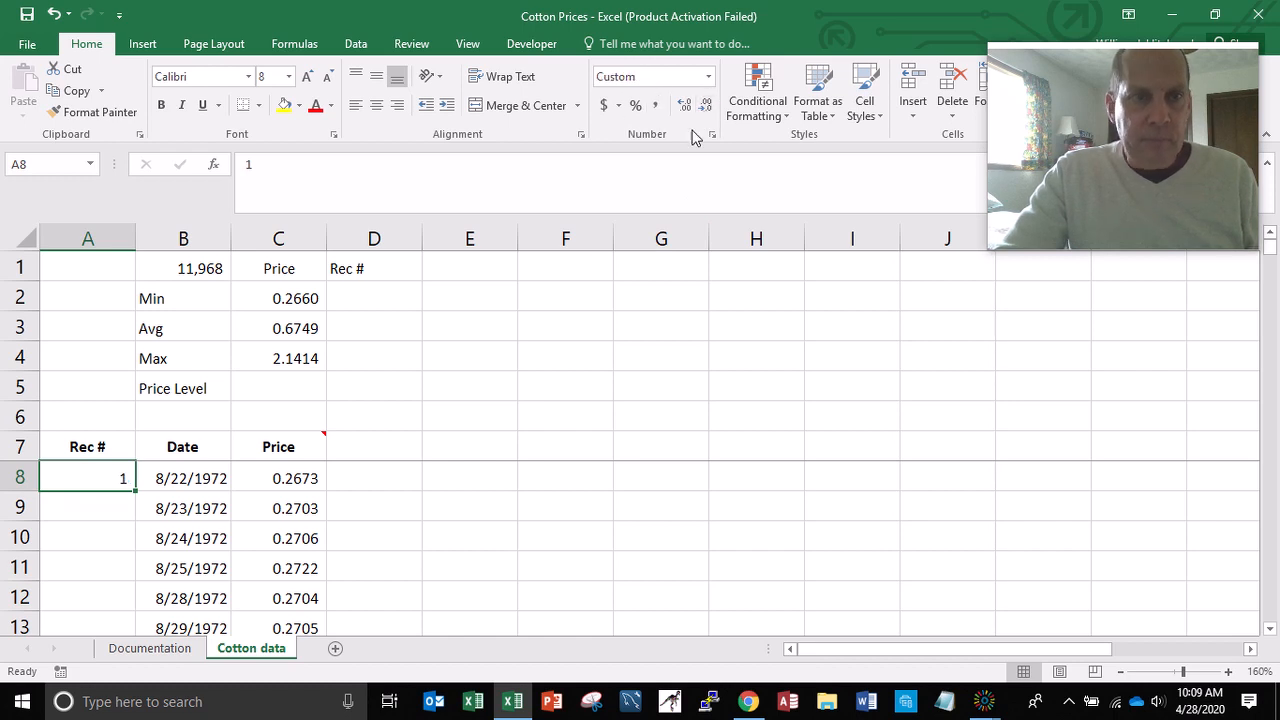
- Copy A8 down to A10 to carry its formatting, and enter 2 in A9 and 3 in A10
left_click_drag(131, 494, 134, 561)
left_click(116, 508)
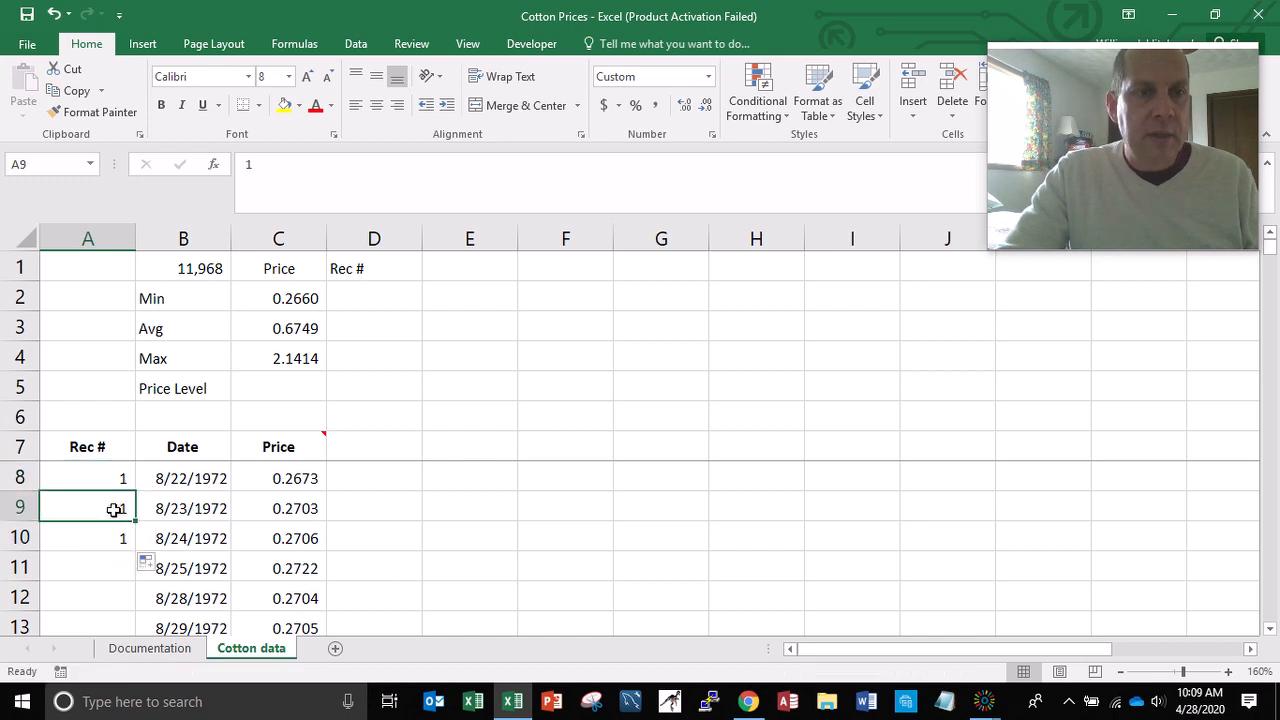
type("2")
key("Return")
type("3")
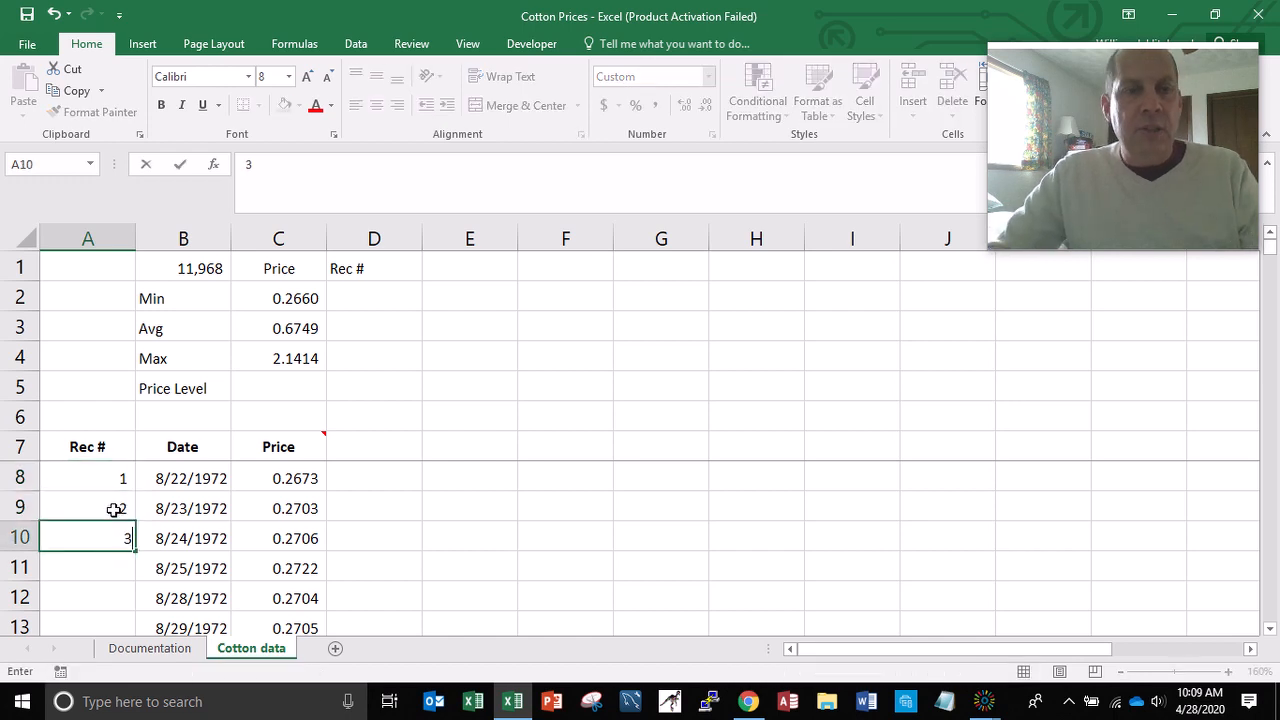
key("Return")
- Fill the number series from A8:A10 down to the last data row and check the final record number
key("Up")
key("Up")
key("Up")
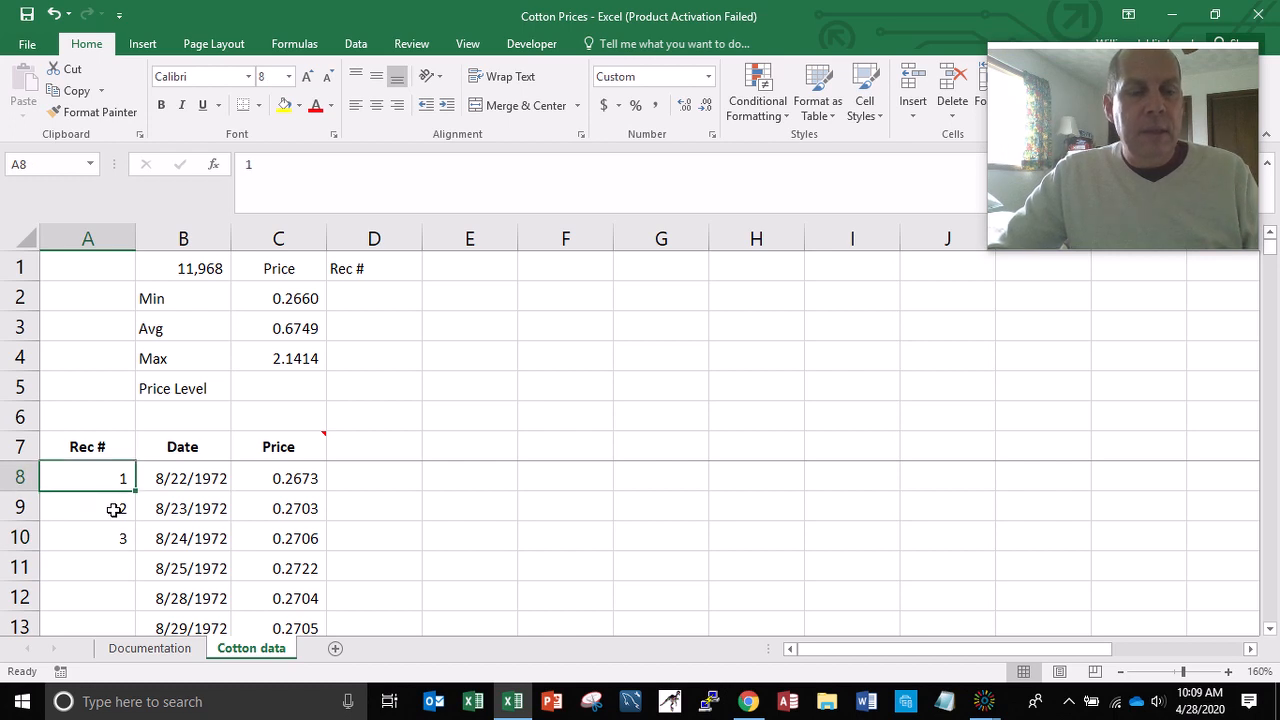
key("shift+Down")
key("shift+Down")
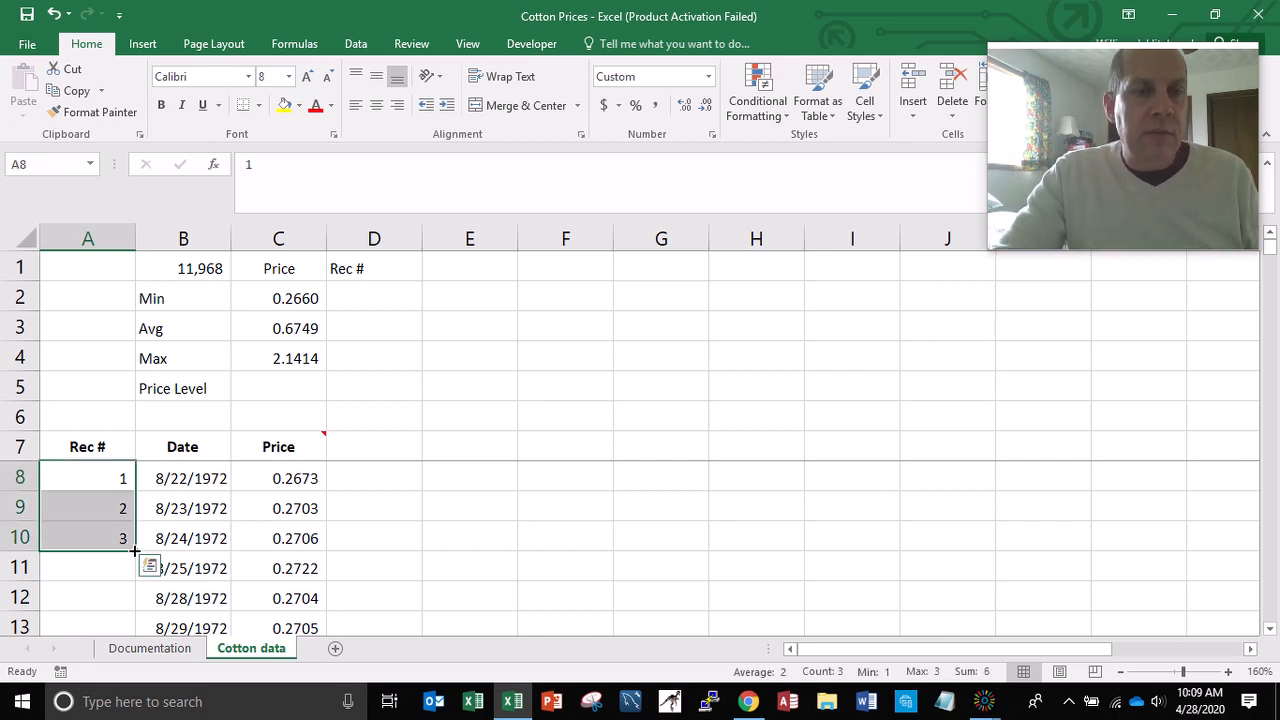
double_click(135, 550)
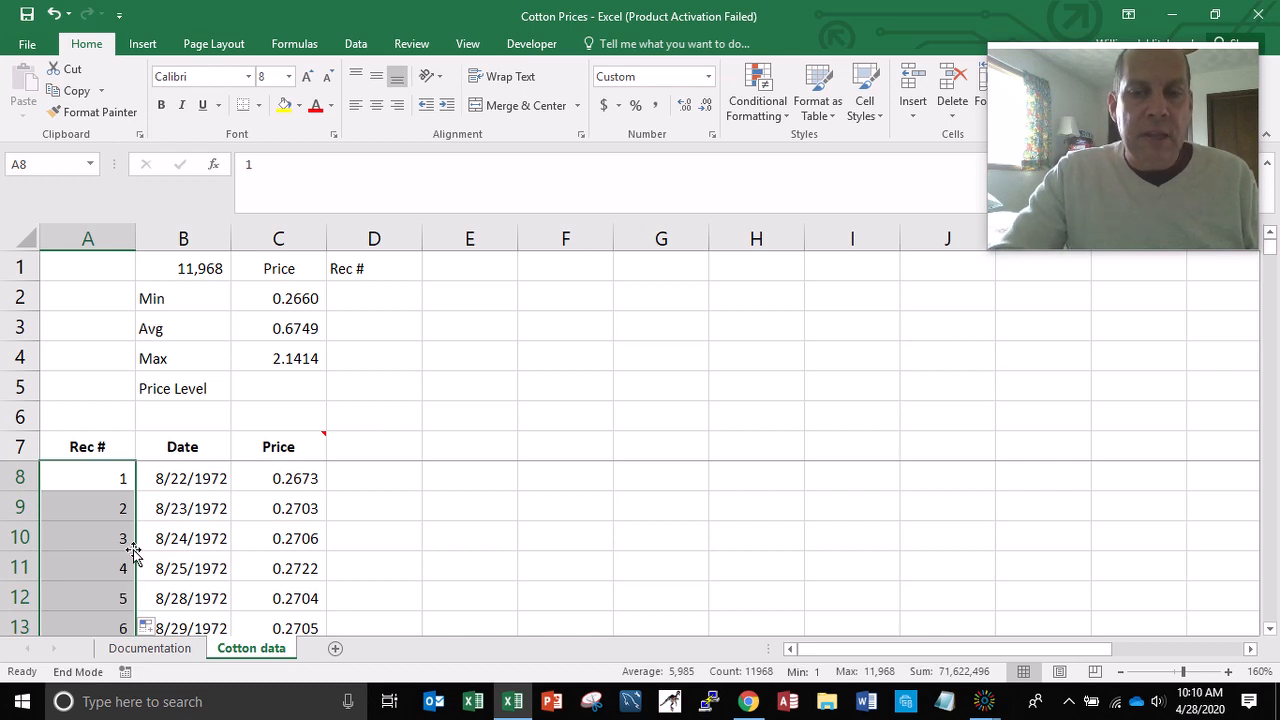
key("ctrl+Down")
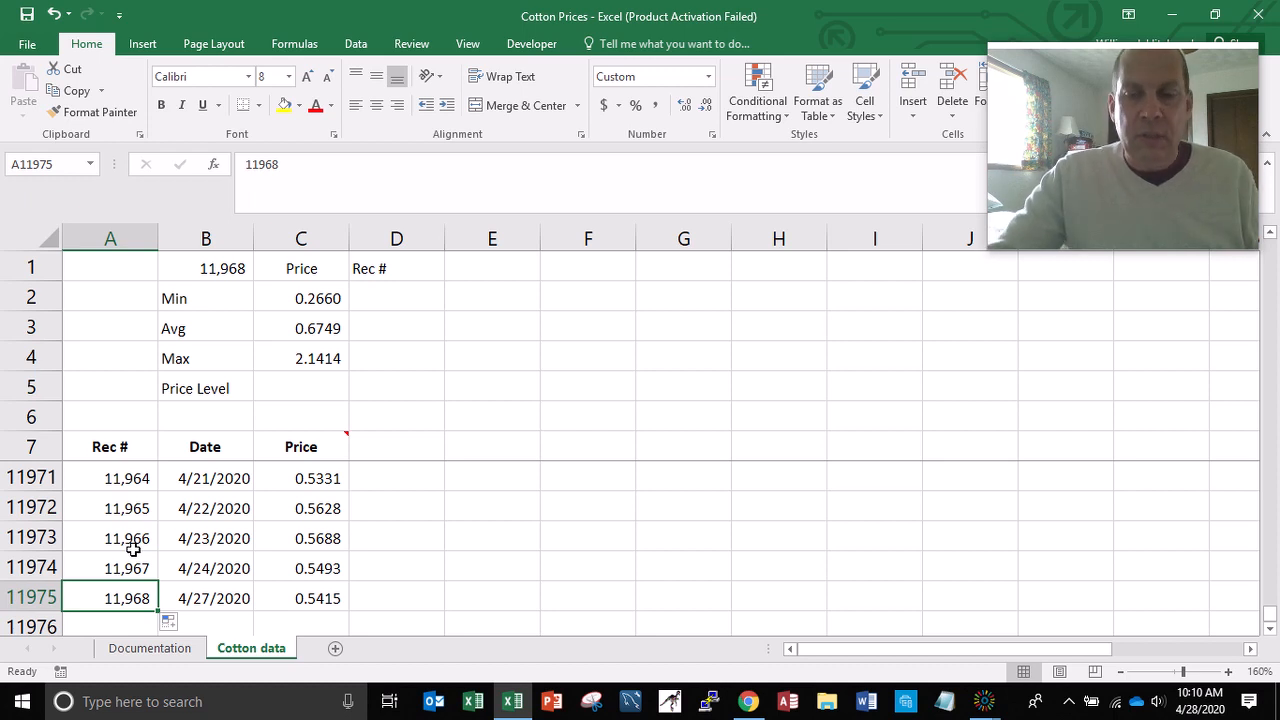
key("ctrl+Up")
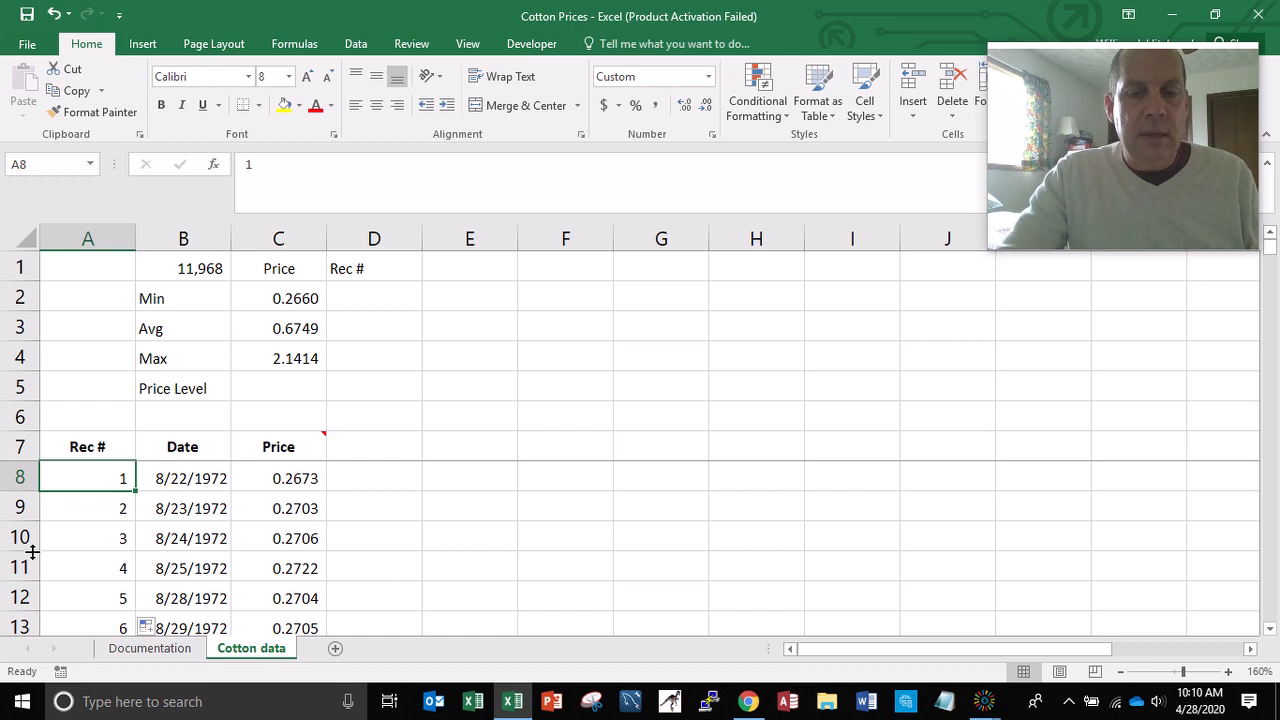
- Fit the width of the Rec # column to its contents
double_click(136, 237)
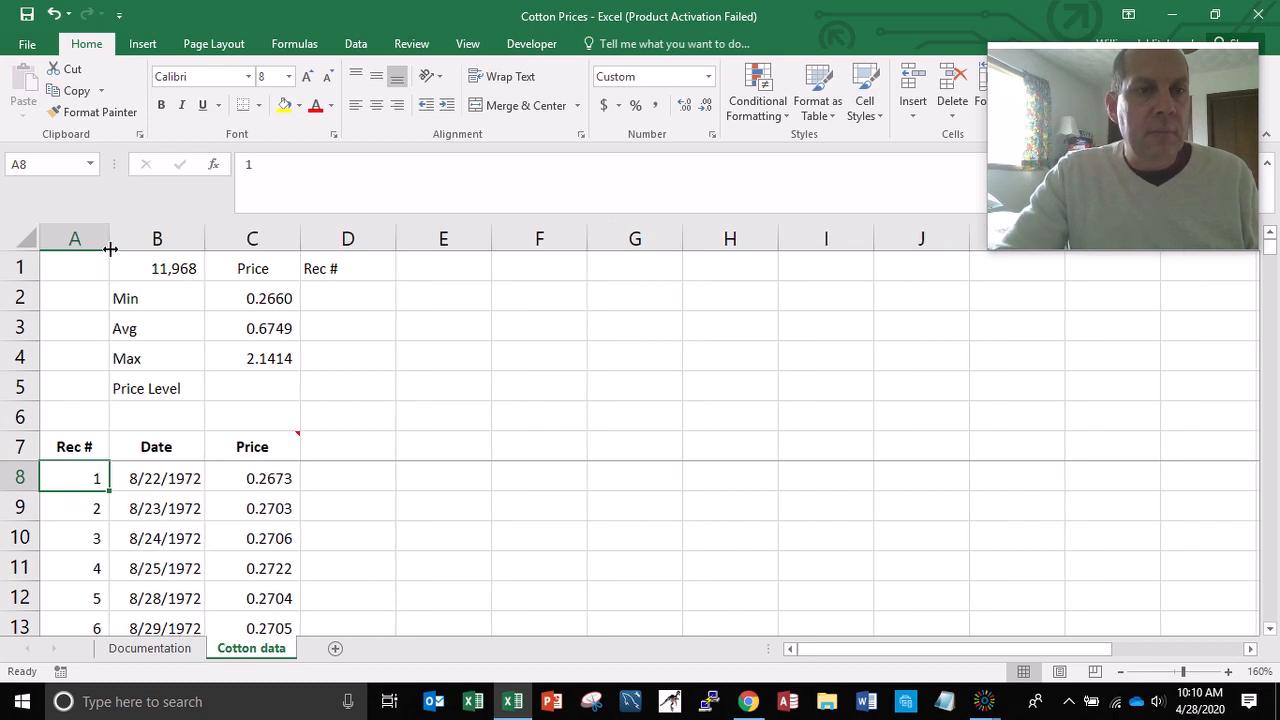
left_click_drag(105, 237, 95, 238)
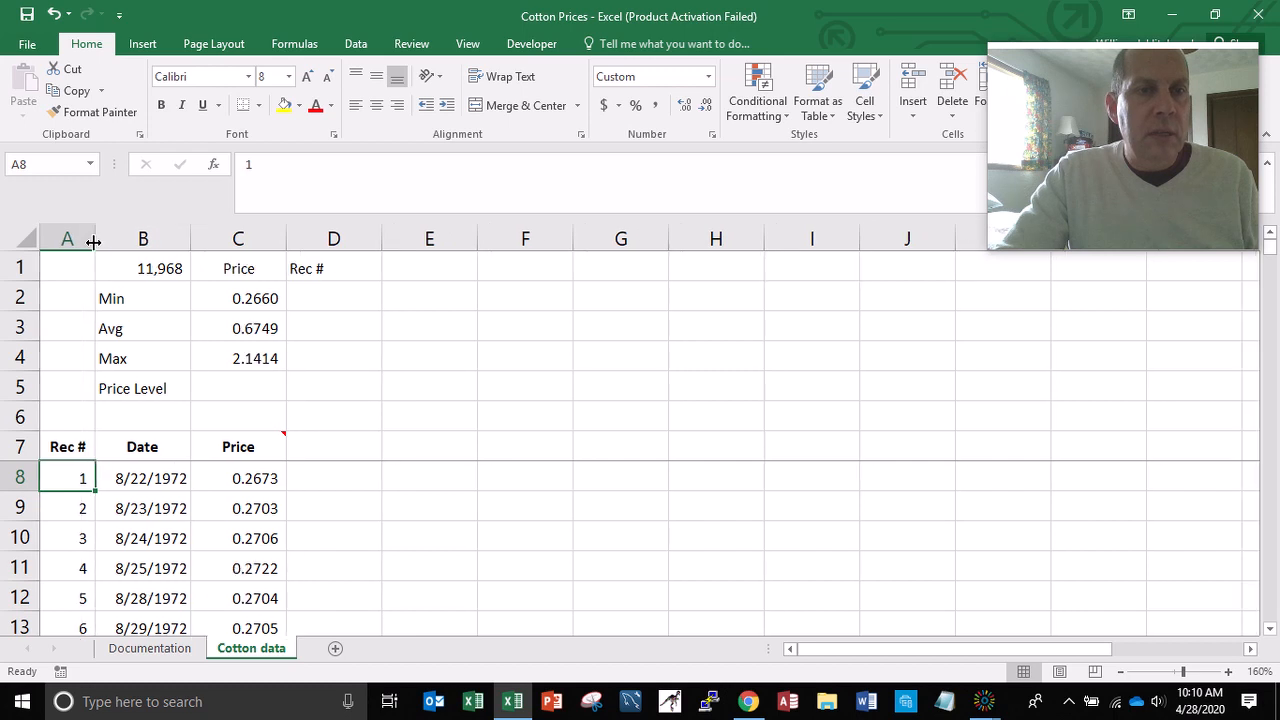
double_click(95, 232)
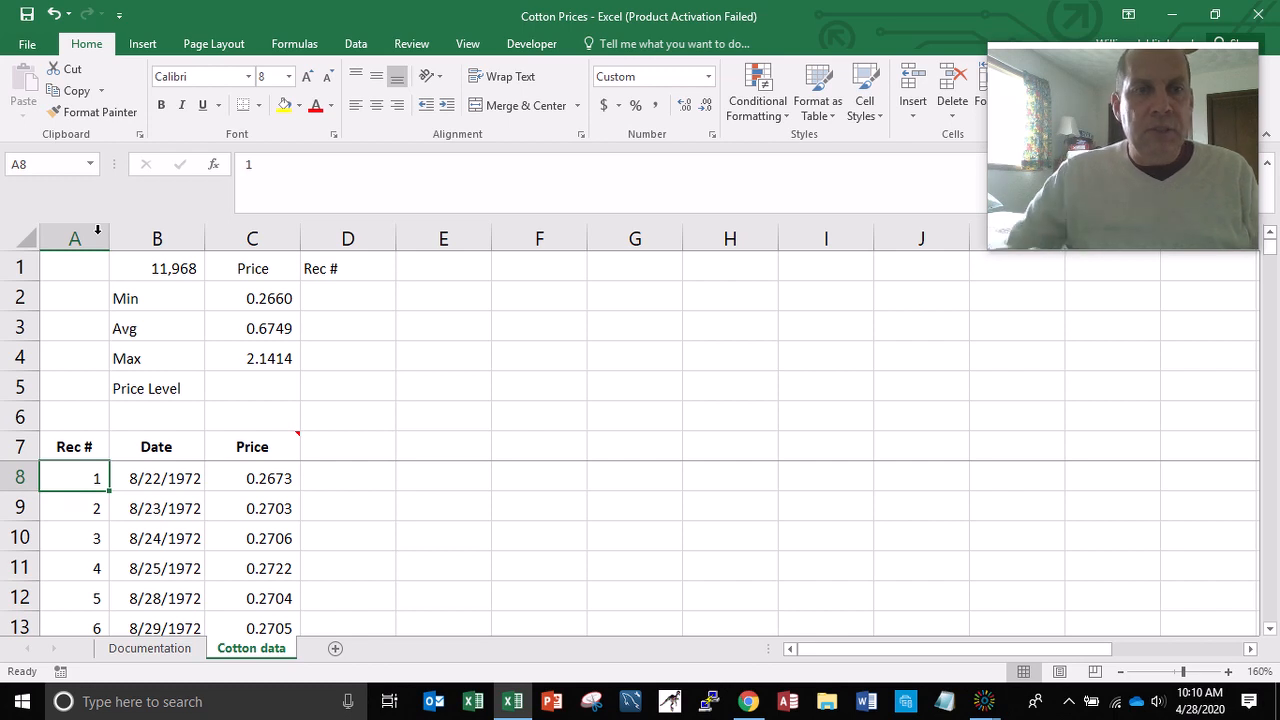
- Enter =MATCH(C2,C$8:C$11975,0) in D2 to find the record number of the minimum price by exact match
left_click(327, 297)
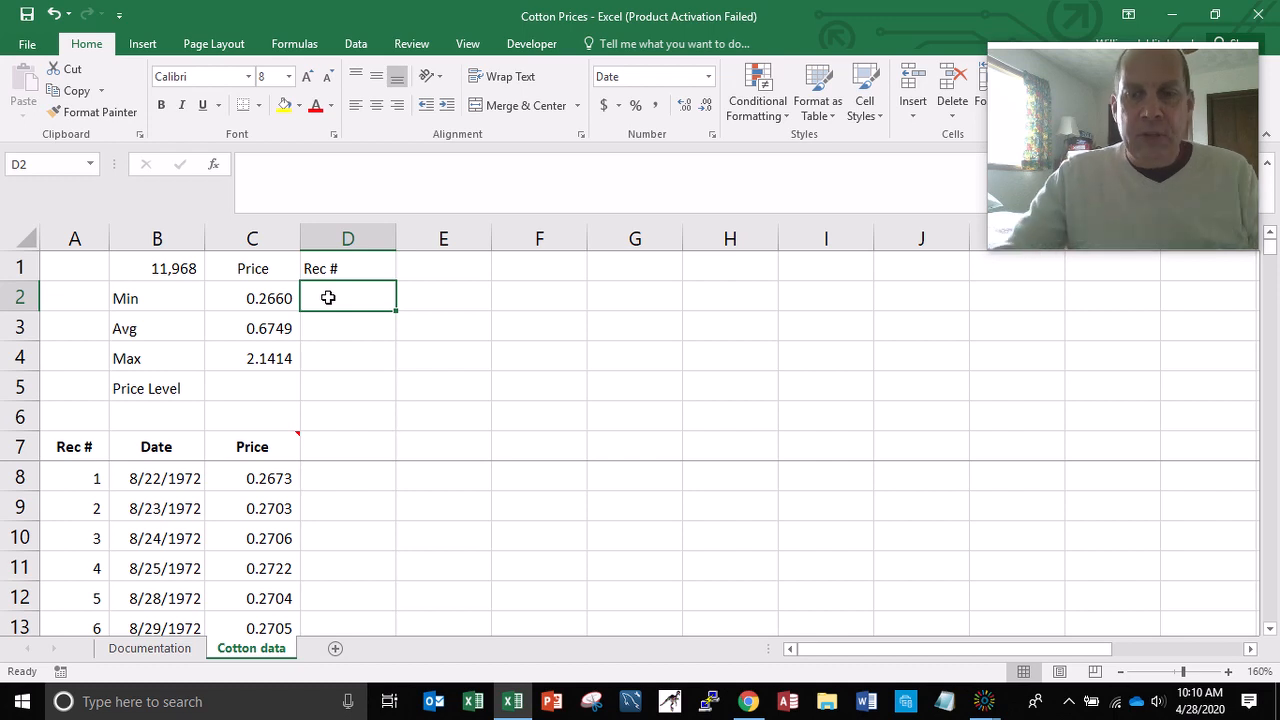
type("=match(")
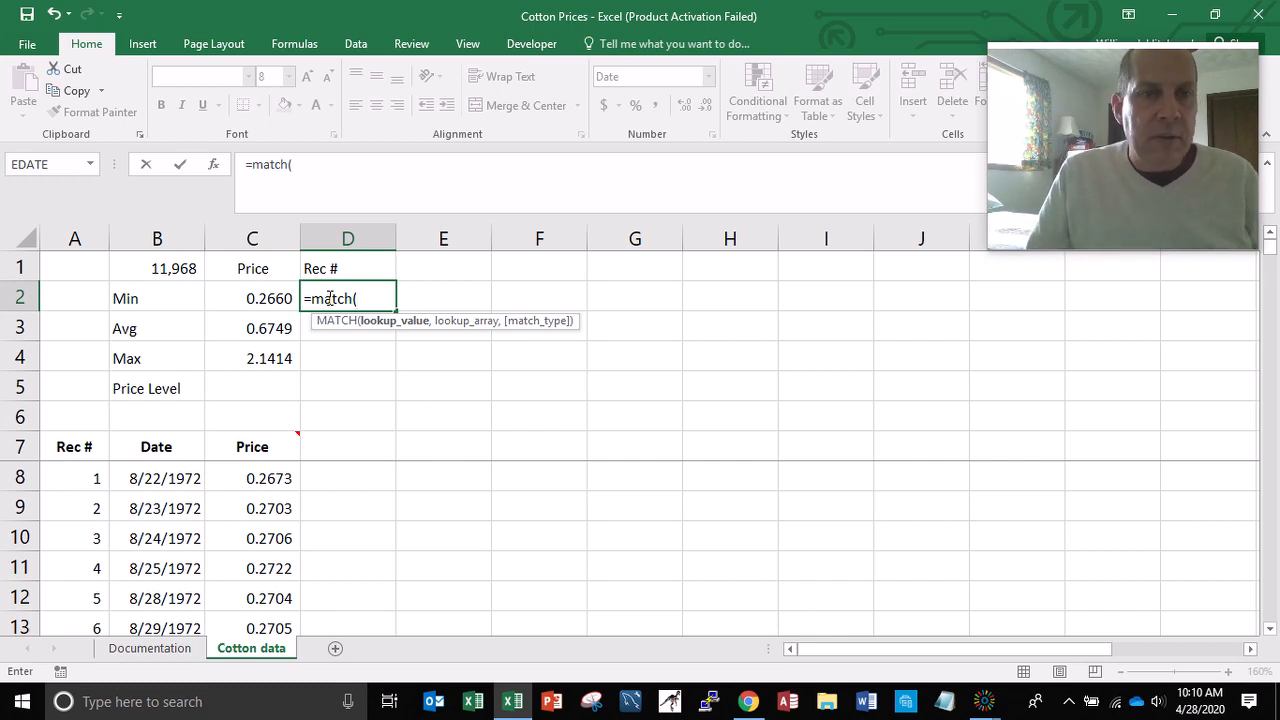
key("Left")
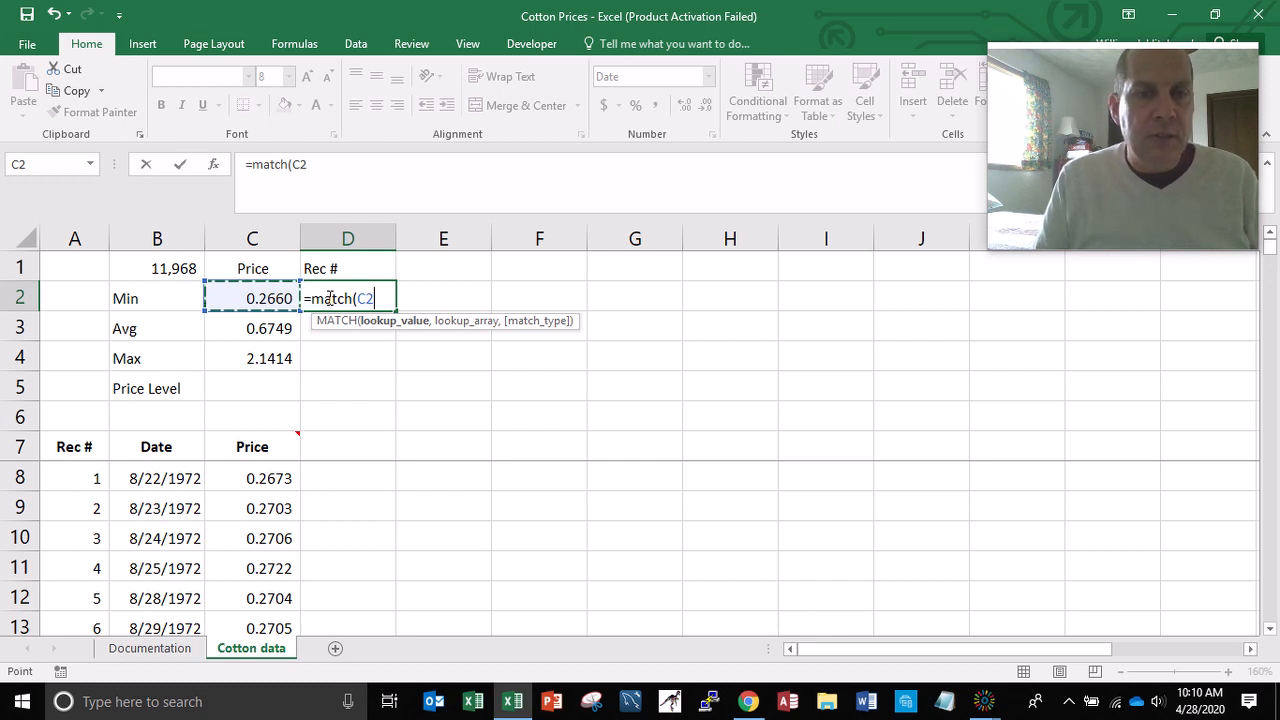
type(",")
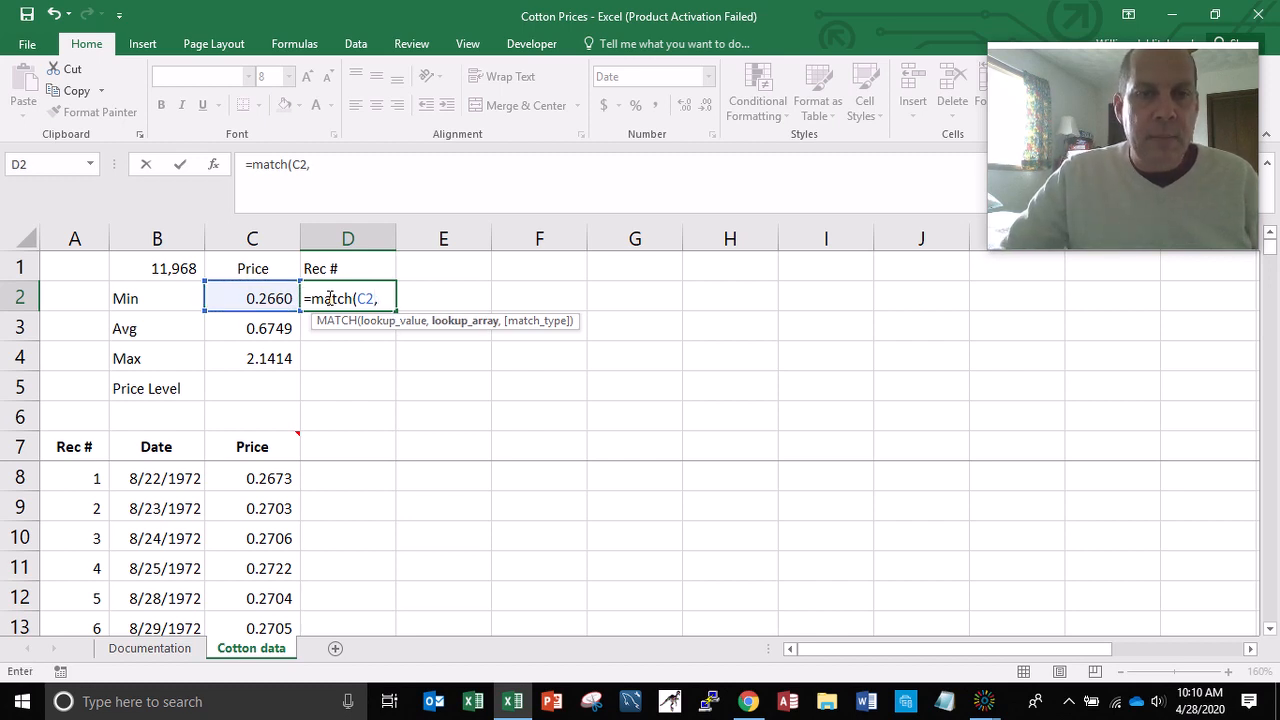
key("Down")
key("Down")
key("Down")
key("Down")
key("Down")
key("Down")
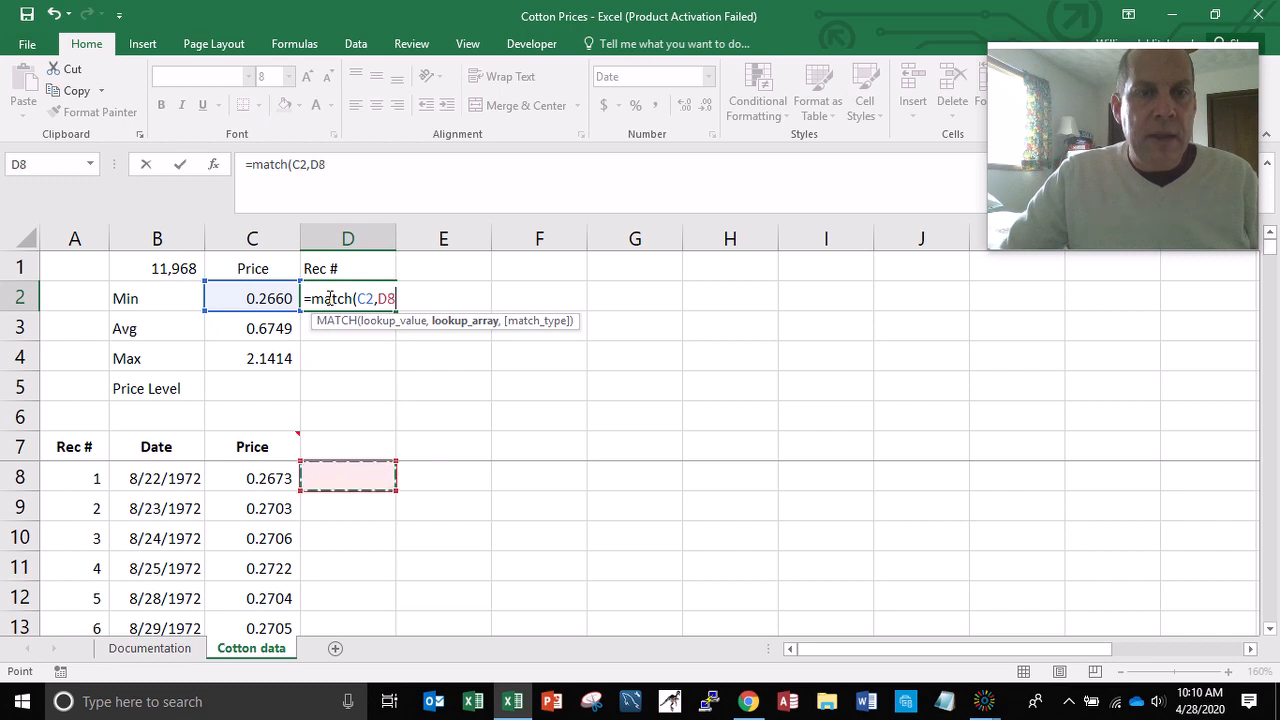
key("Left")
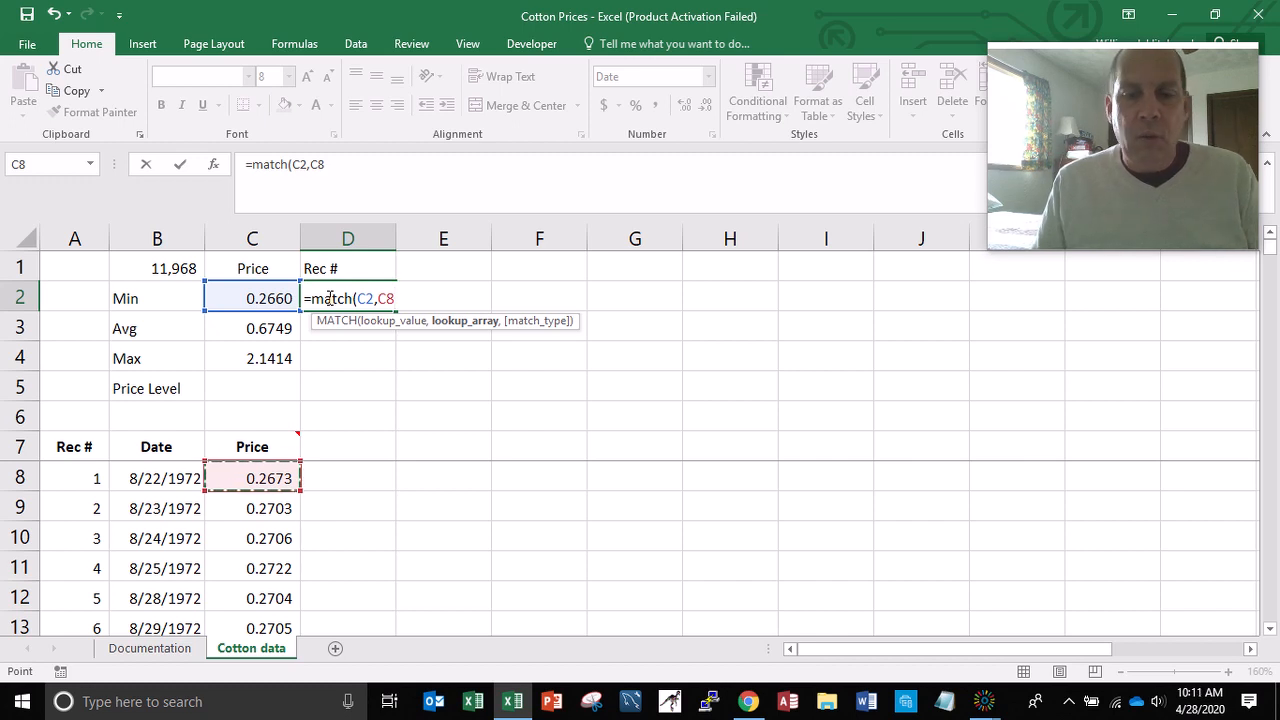
key("ctrl+shift+Down")
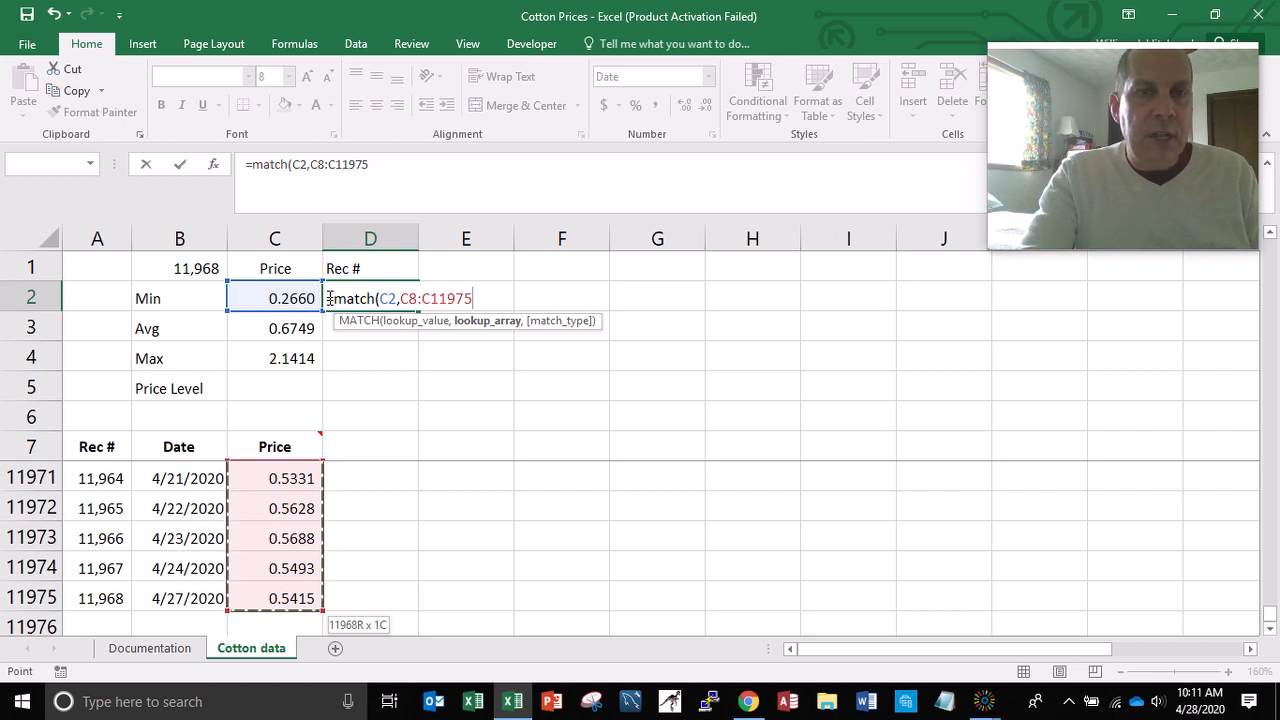
key("F4")
key("F4")
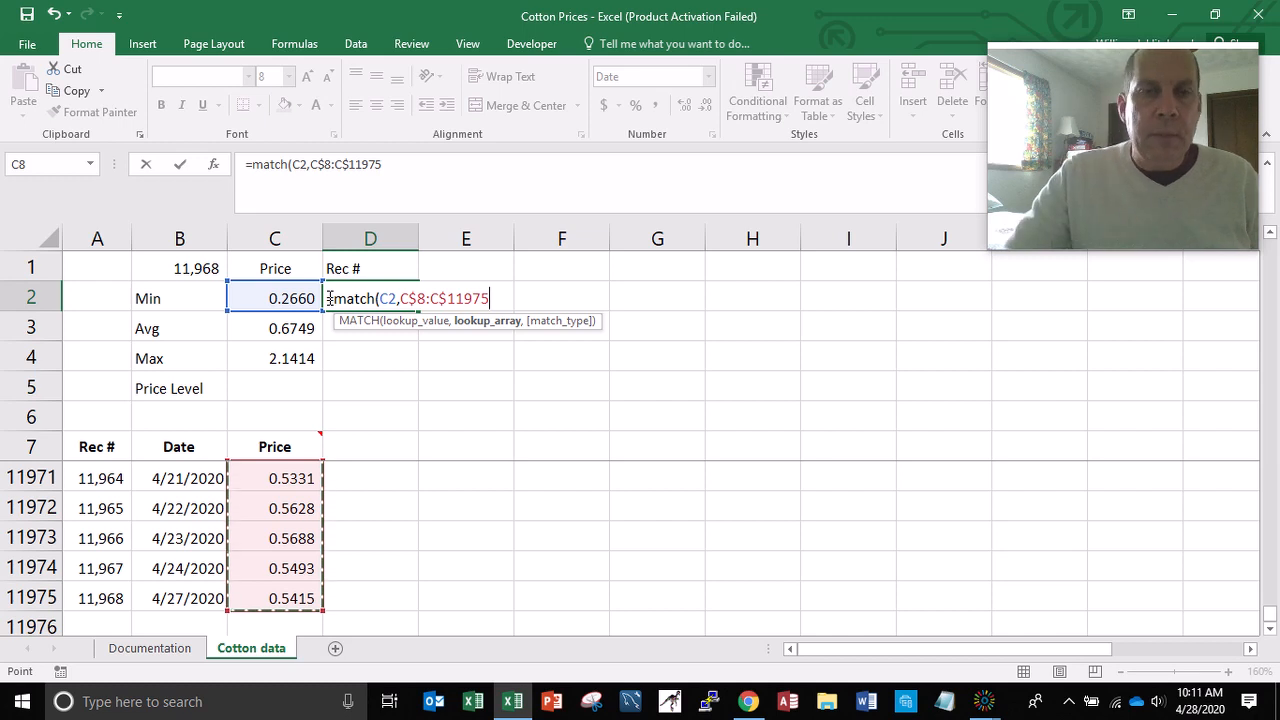
type(",")
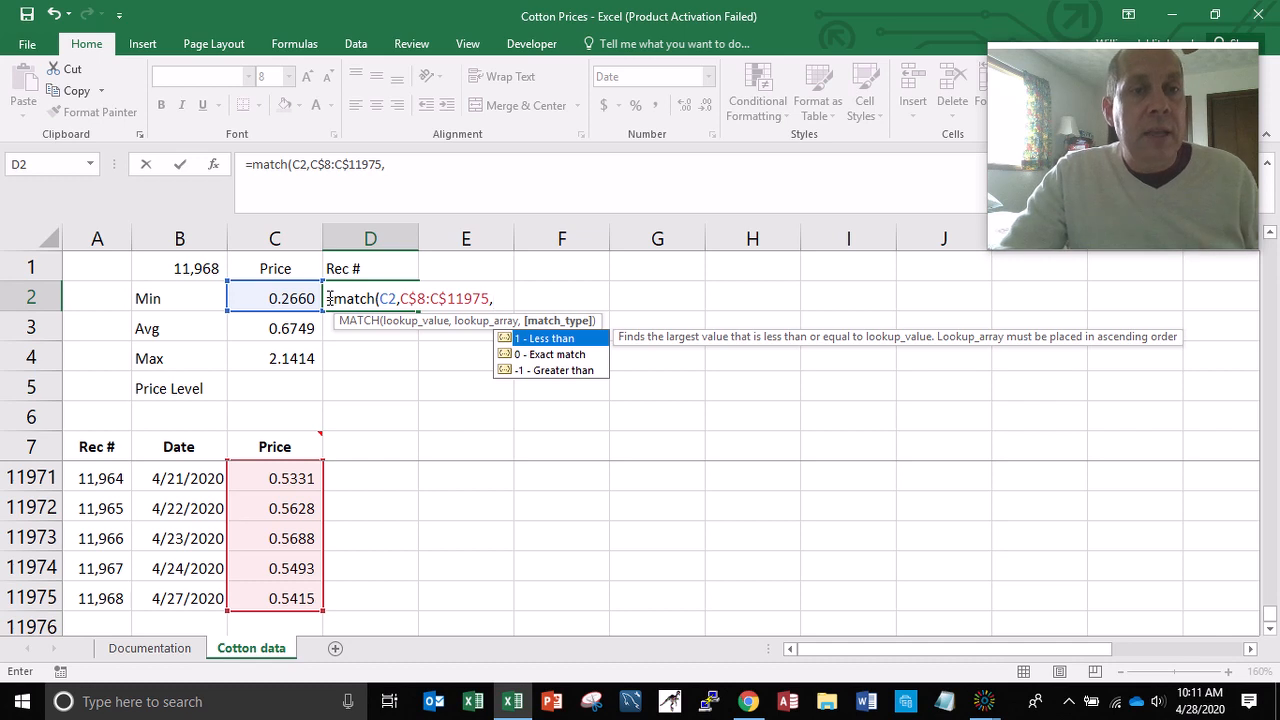
type("0")
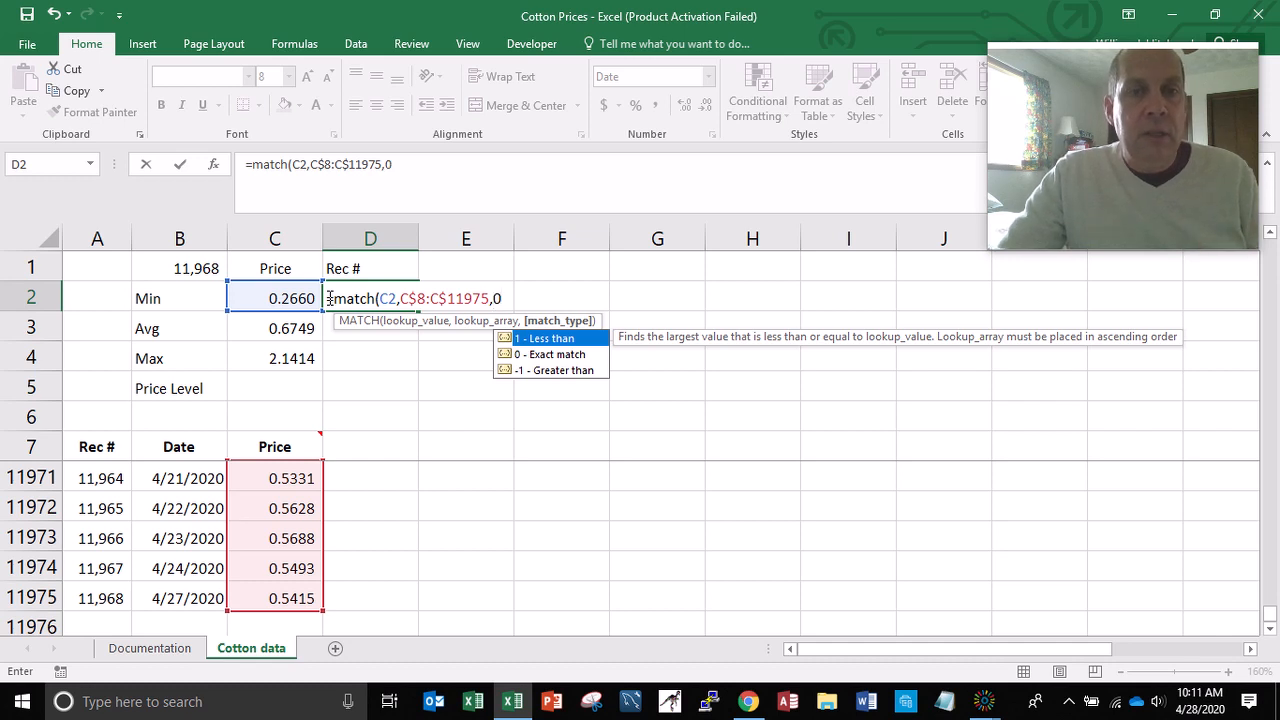
type(")")
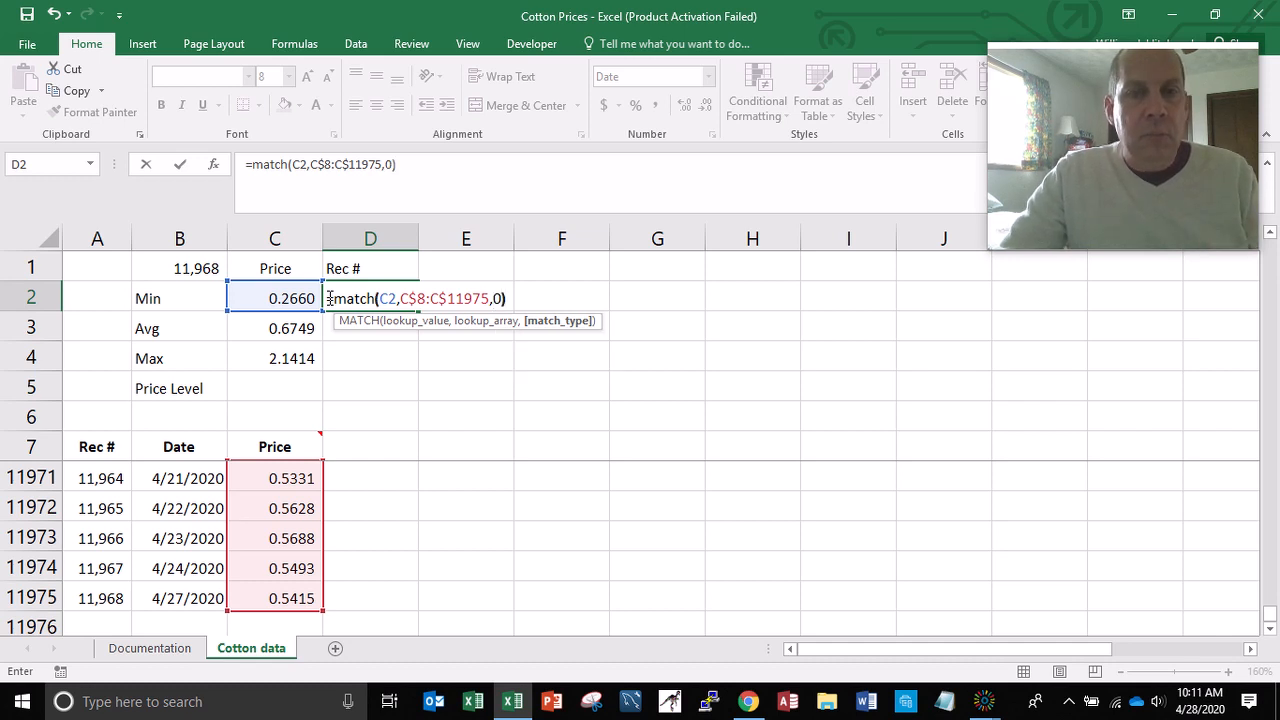
key("Return")
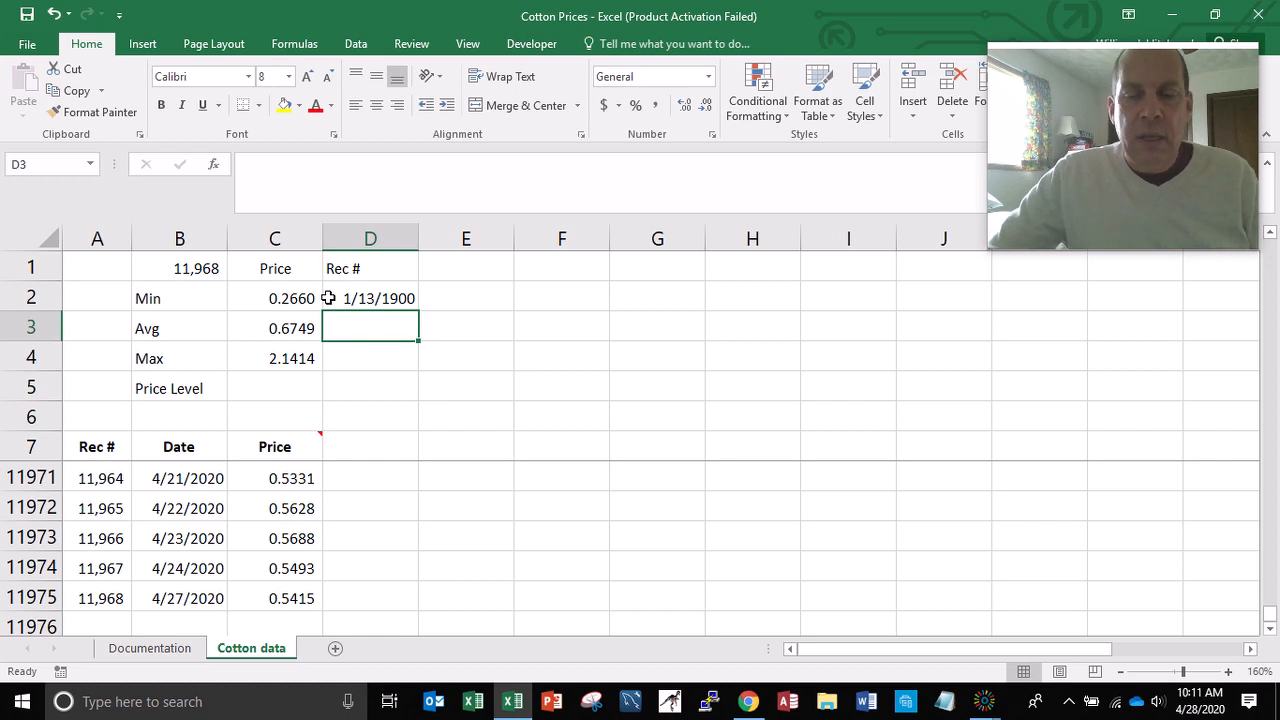
- Format the record number cells D2:D5 in comma style with no decimal places
left_click(328, 298)
key("shift+Down")
key("shift+Down")
key("shift+Down")
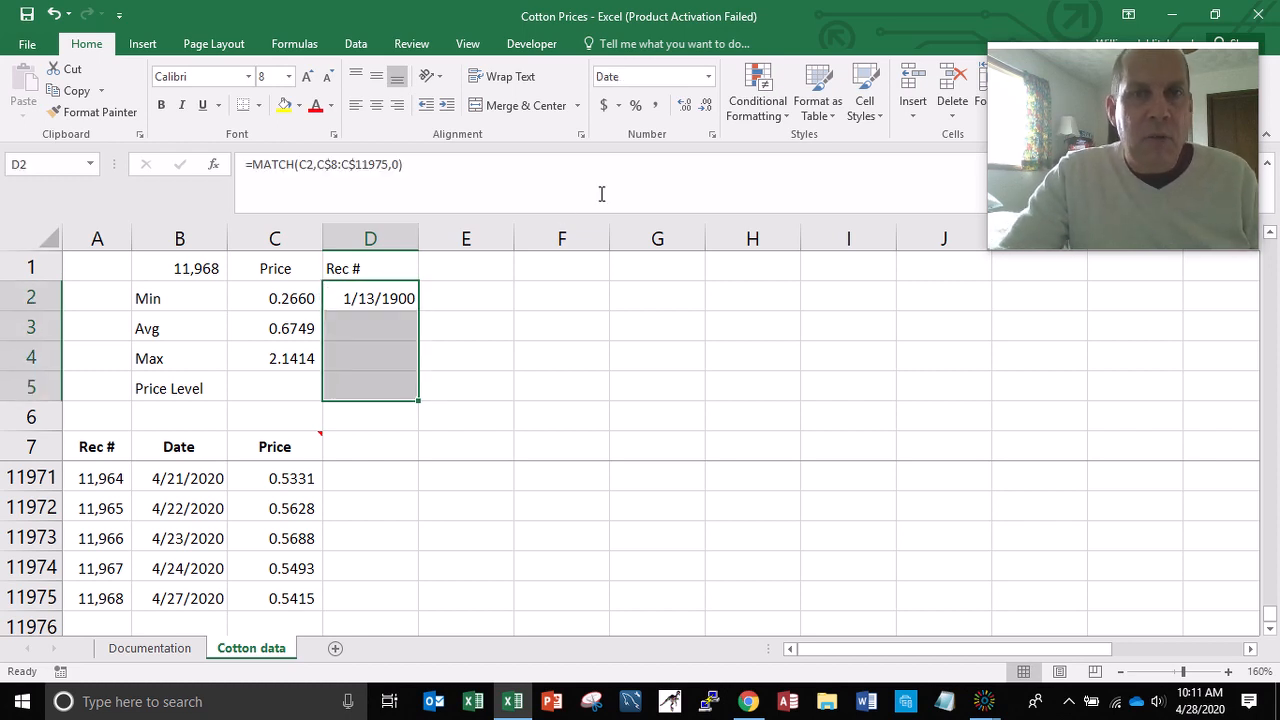
left_click(655, 105)
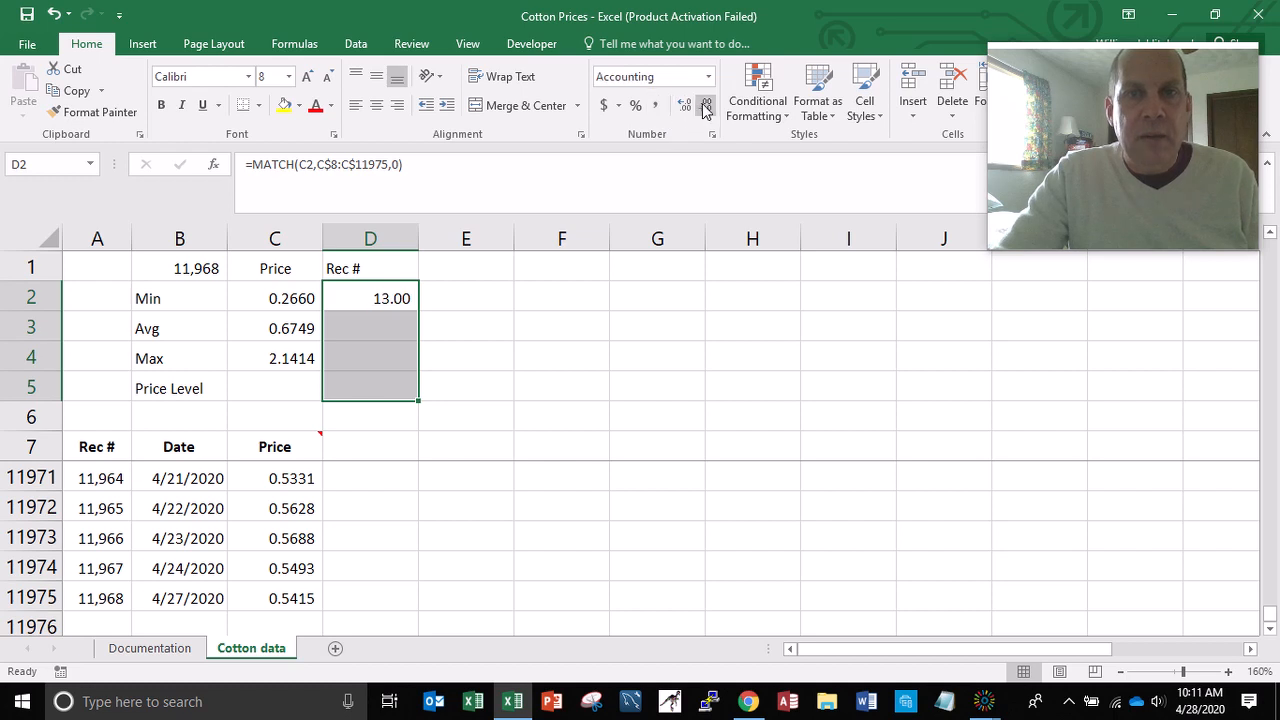
left_click(706, 105)
left_click(706, 105)
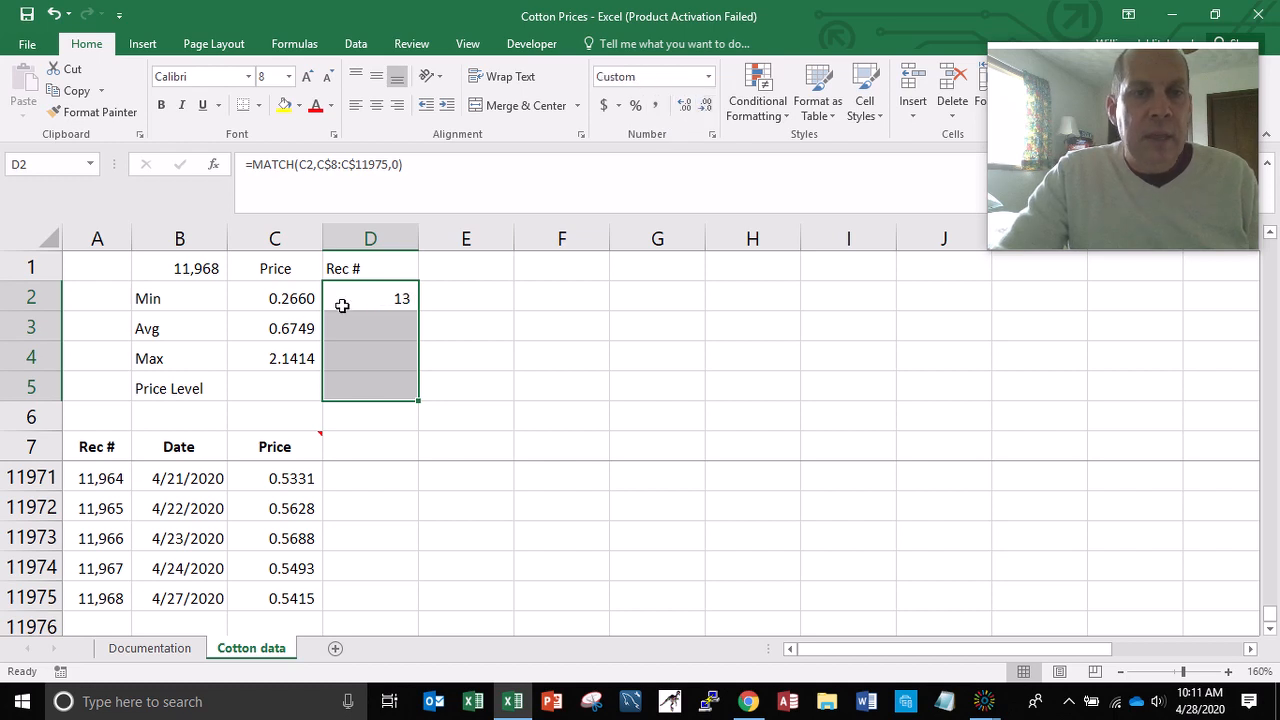
- Check the record number in D2 by finding the minimum price and its record in the data rows
left_click(343, 303)
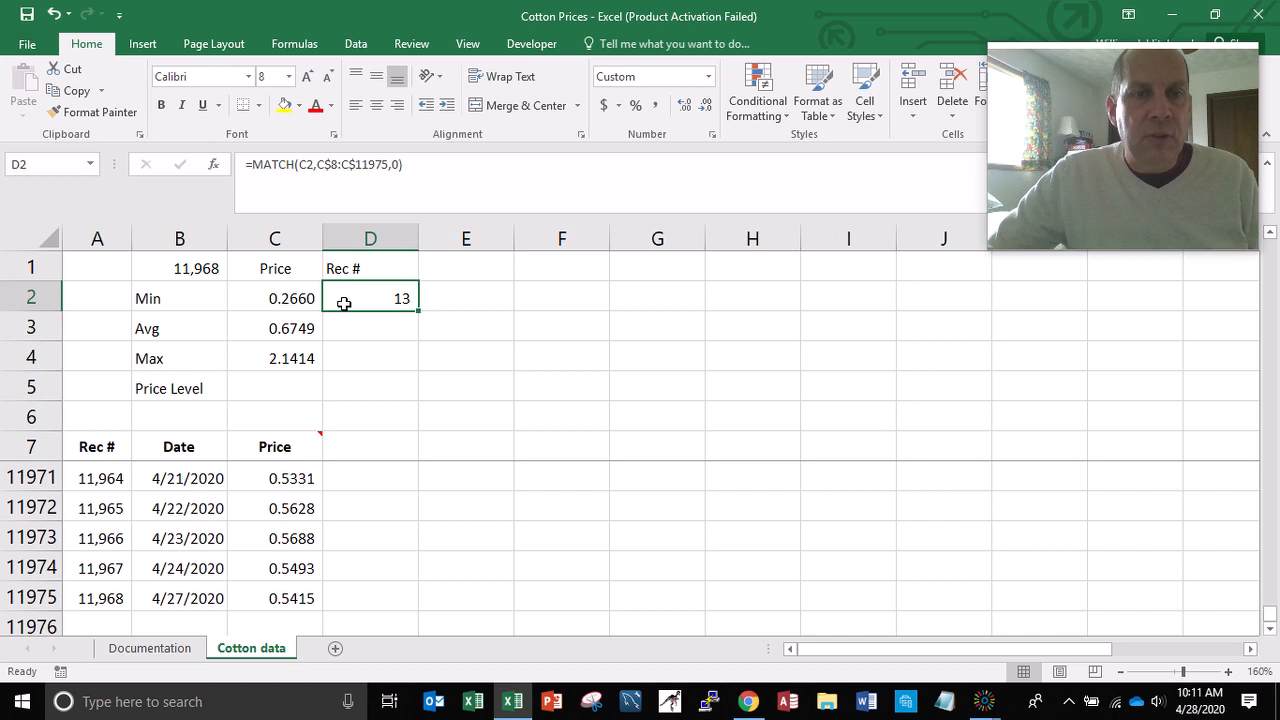
key("Down")
key("Down")
key("Down")
key("Down")
key("Down")
key("Down")
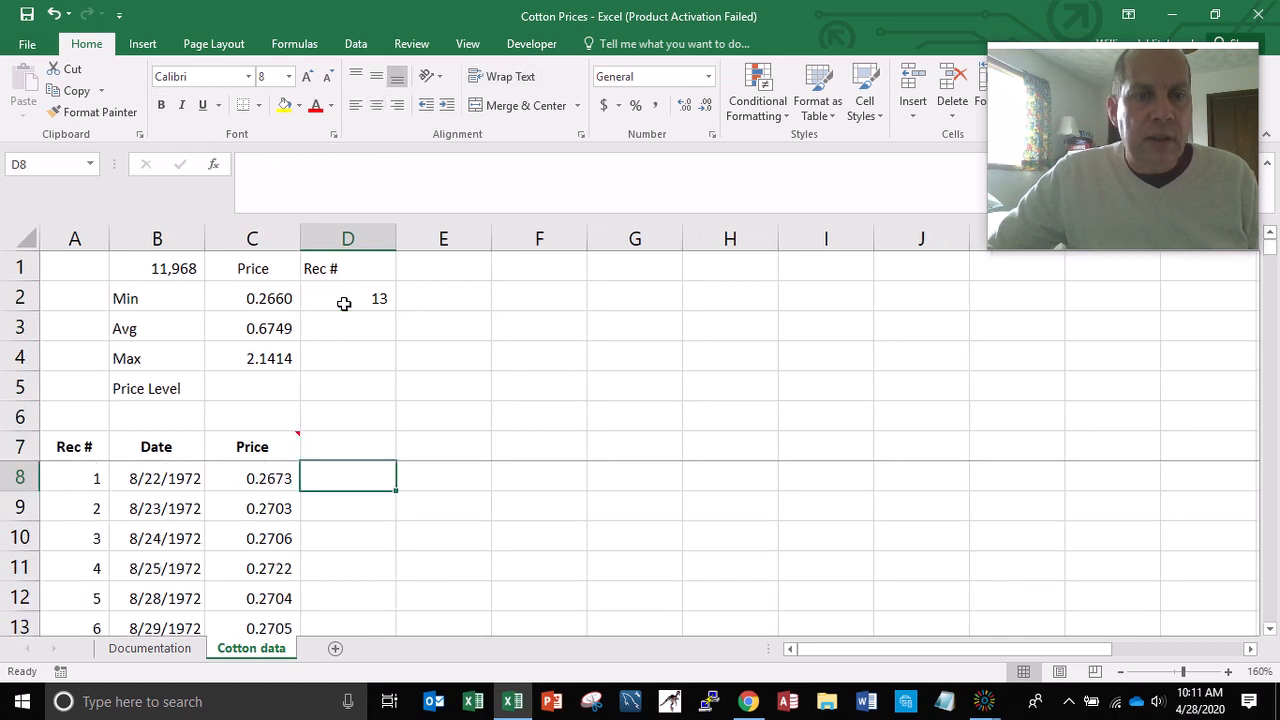
key("Left")
key("Up")
key("Up")
key("Up")
key("Up")
key("Up")
key("Up")
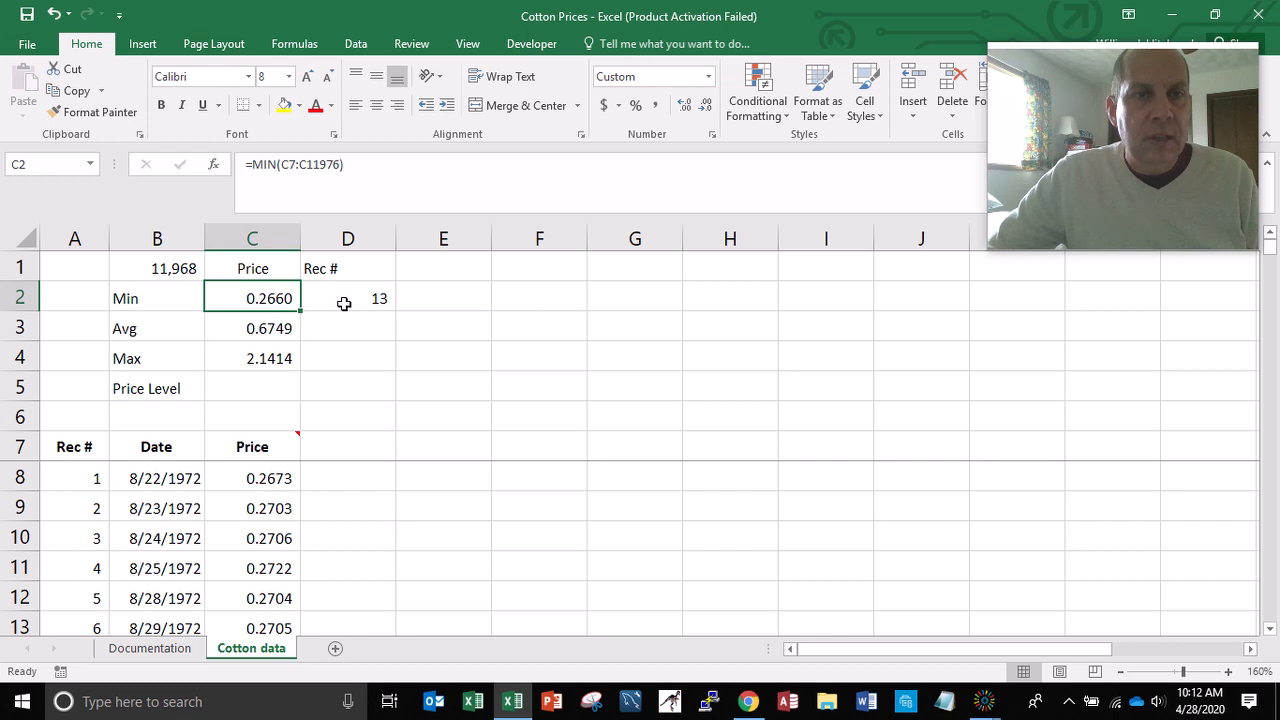
key("Down")
key("Down")
key("Down")
key("Down")
key("Down")
key("Down")
key("Down")
key("Down")
key("Down")
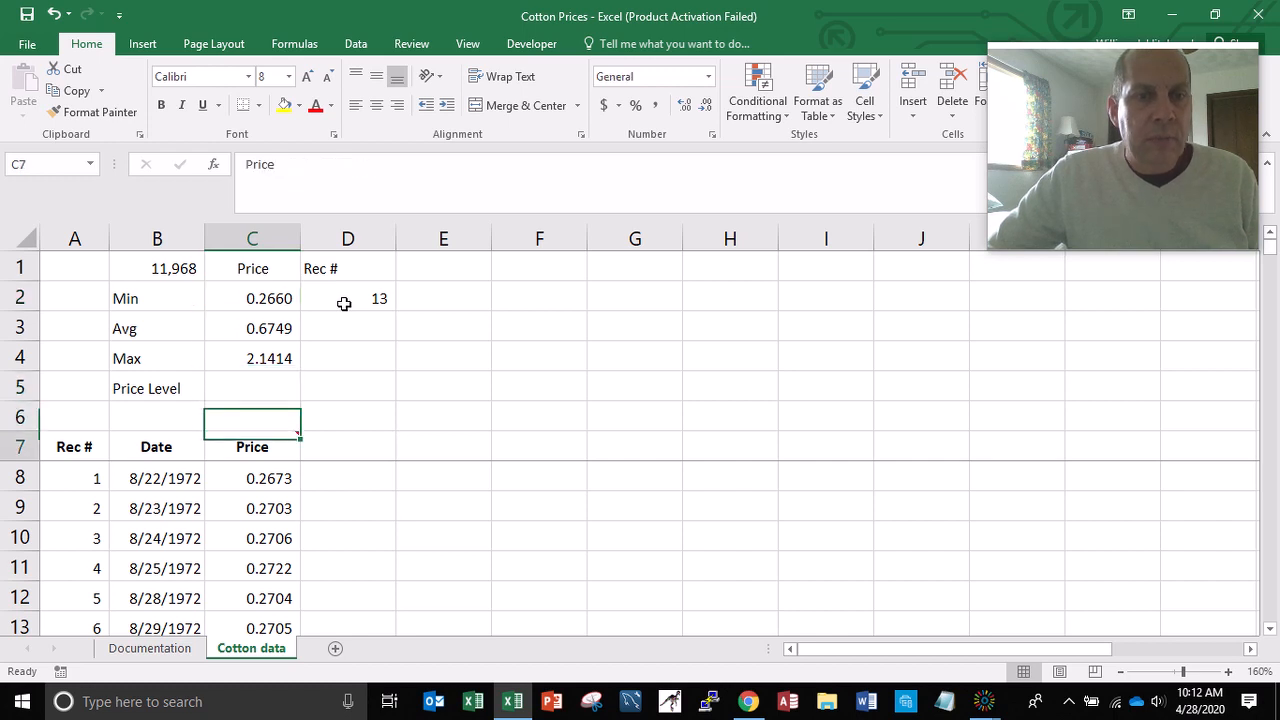
key("Down")
key("Down")
key("Down")
key("Down")
key("Down")
key("Down")
key("Down")
key("Down")
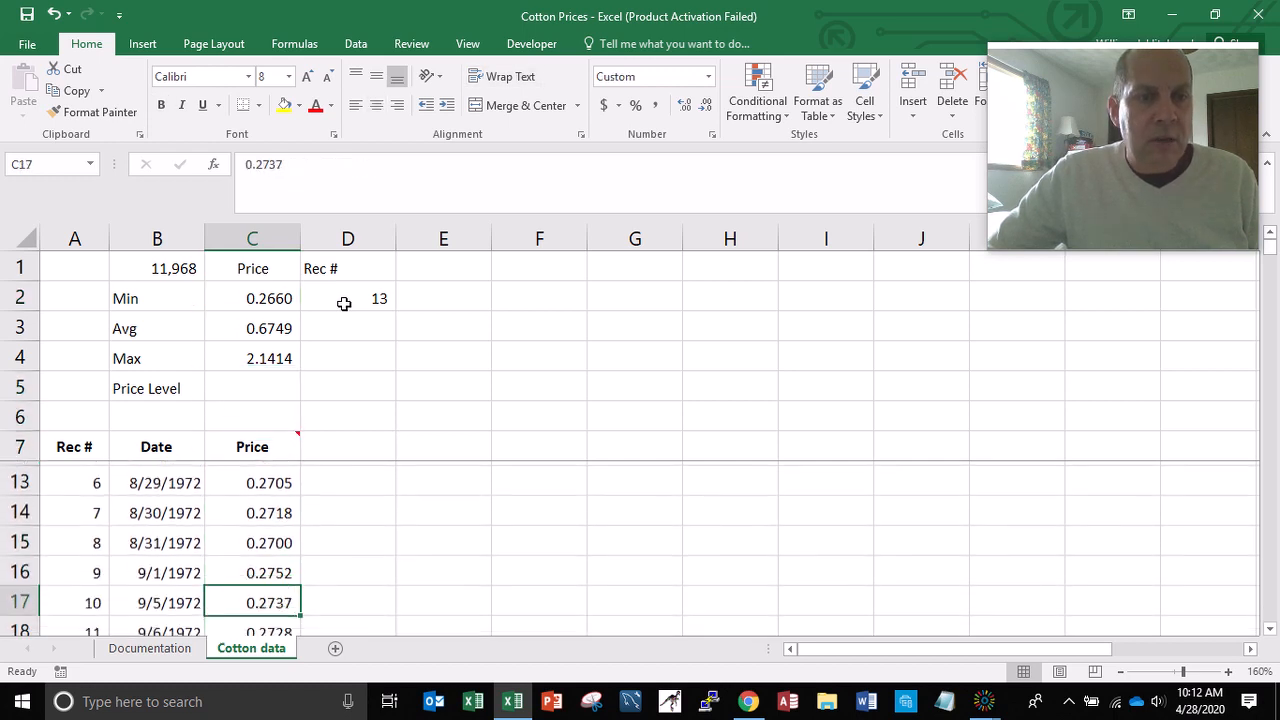
key("Down")
key("Left")
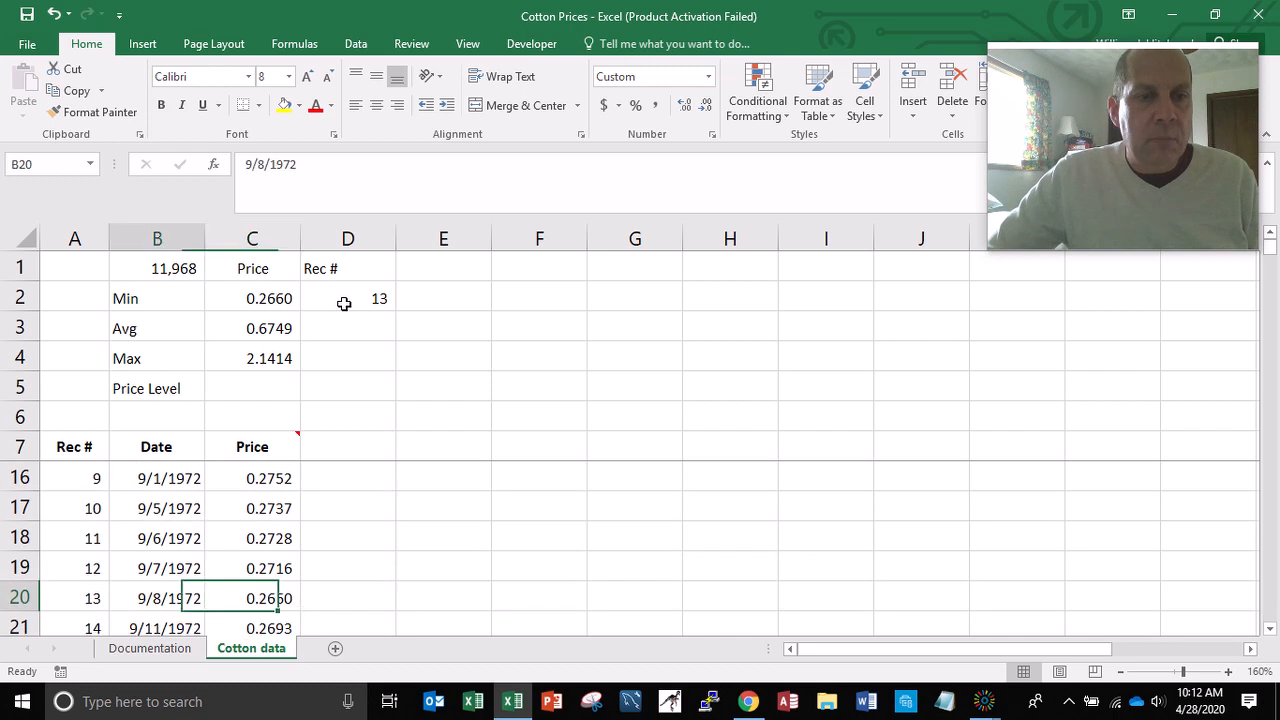
key("Left")
key("Right")
key("Right")
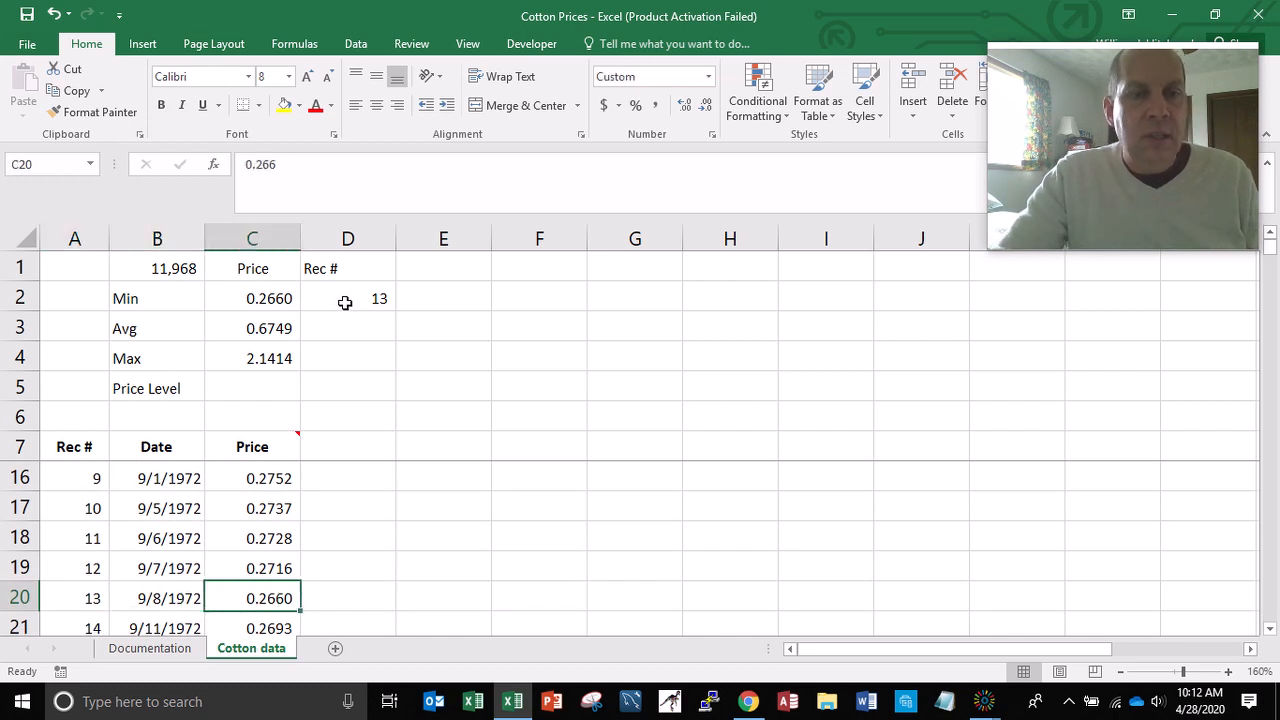
- Copy the MATCH formula from D2 to D4 to look up the record number of the maximum price
left_click(357, 297)
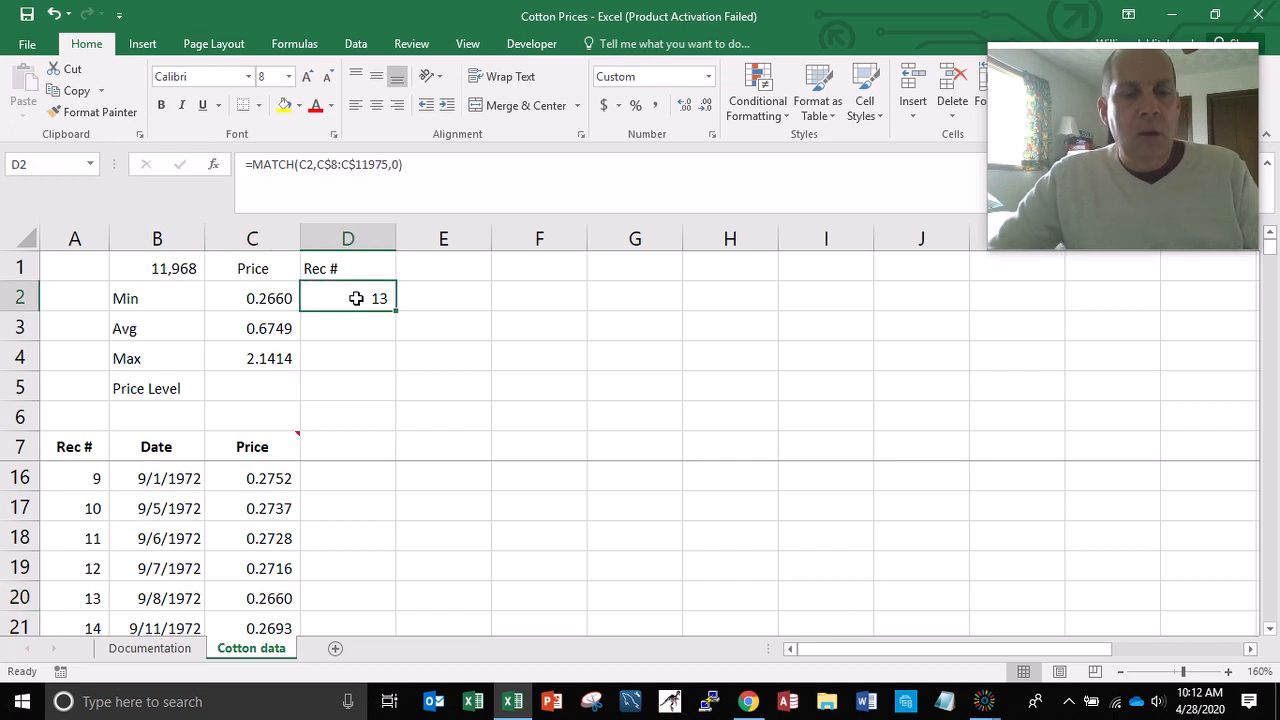
key("ctrl+c")
key("Down")
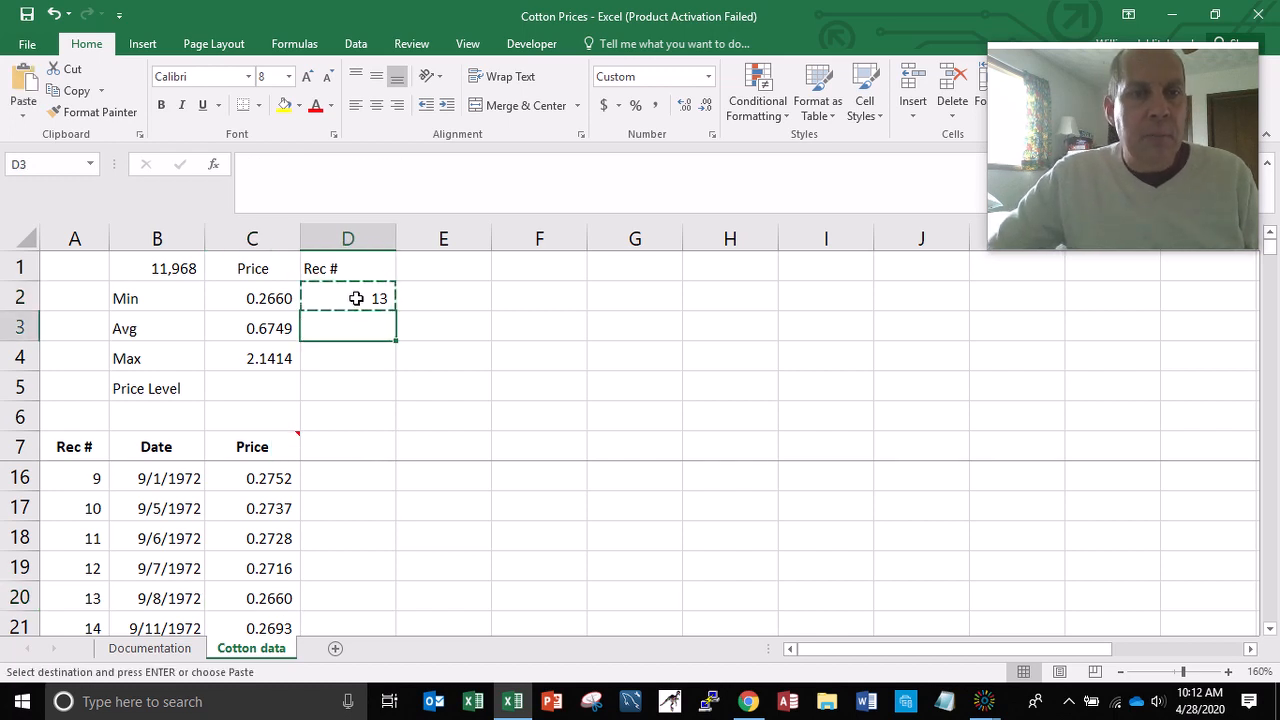
key("Down")
key("Return")
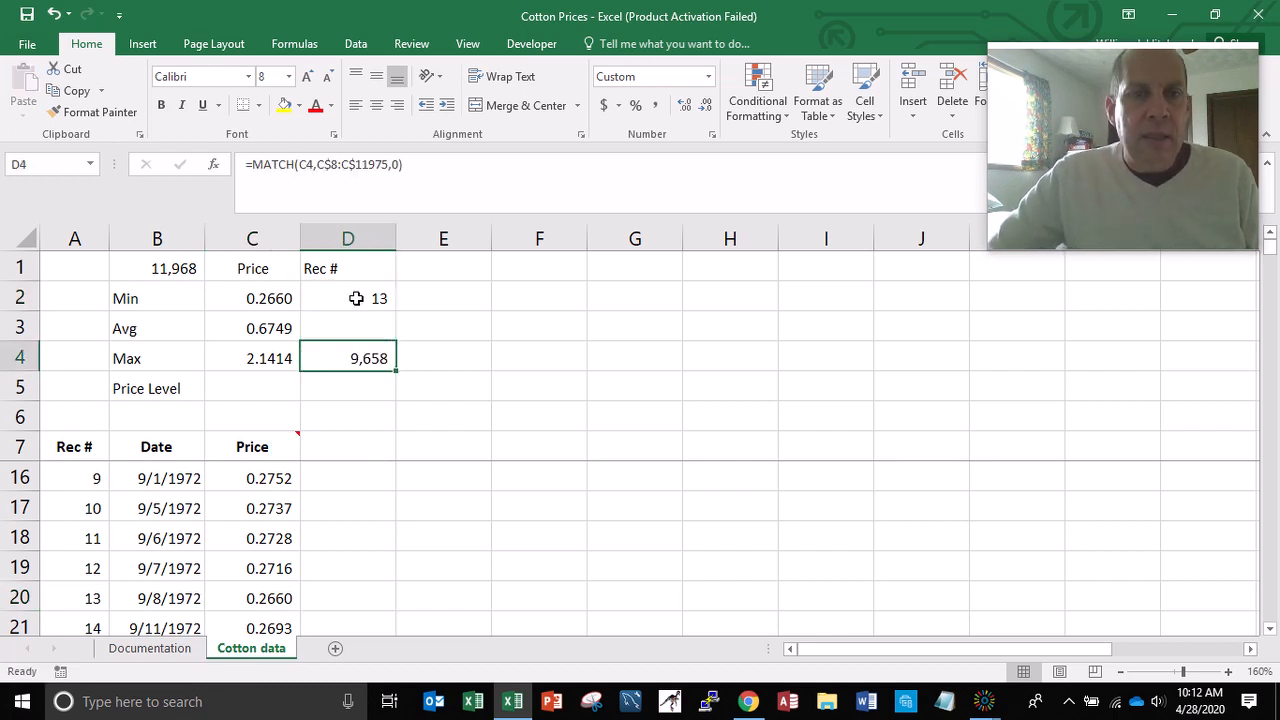
key("Down")
key("Up")
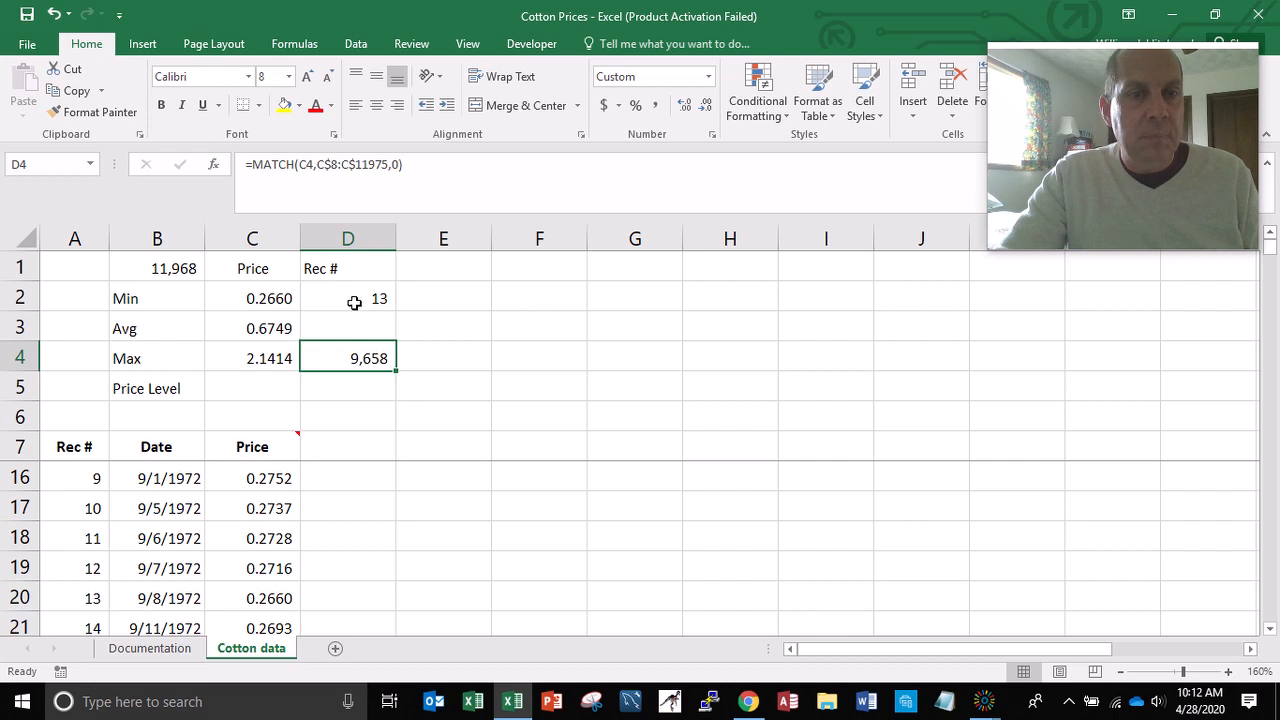
- Select the price in C16 and save the workbook
left_click(160, 484)
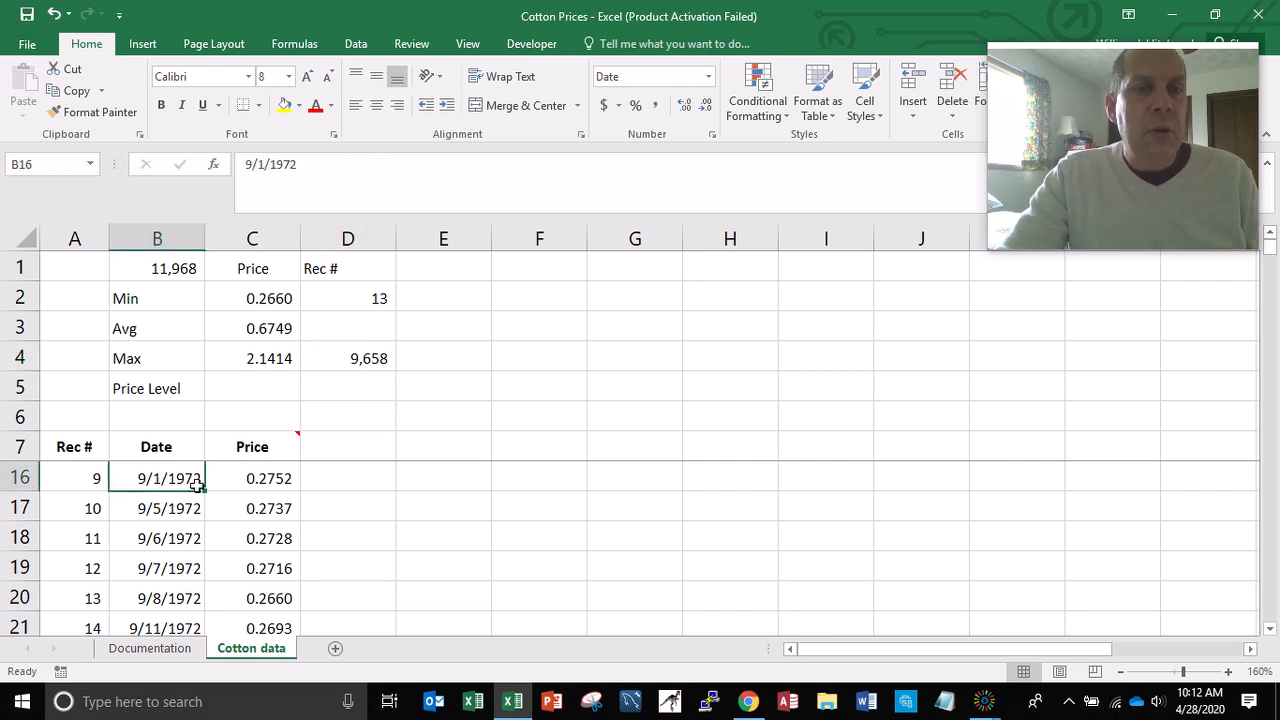
left_click(274, 478)
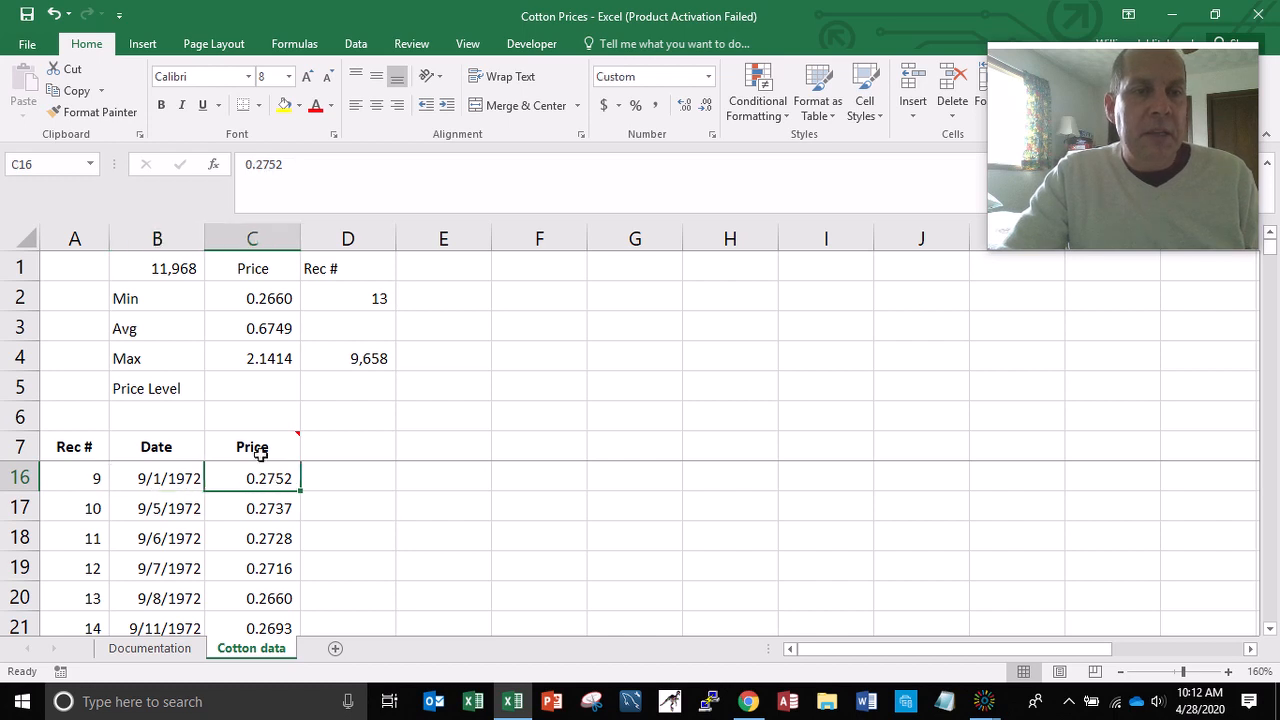
left_click(28, 15)
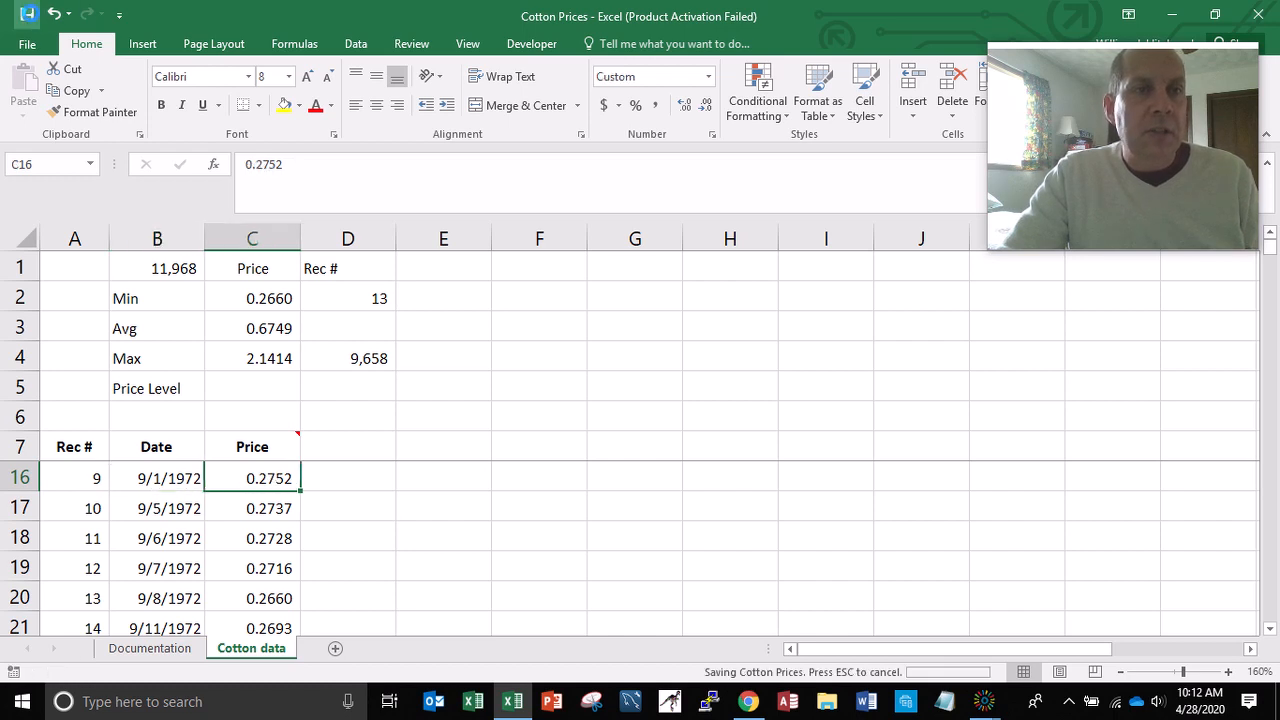
- Sort the cotton data by price from largest to smallest and check the first record against the maximum price
left_click(357, 45)
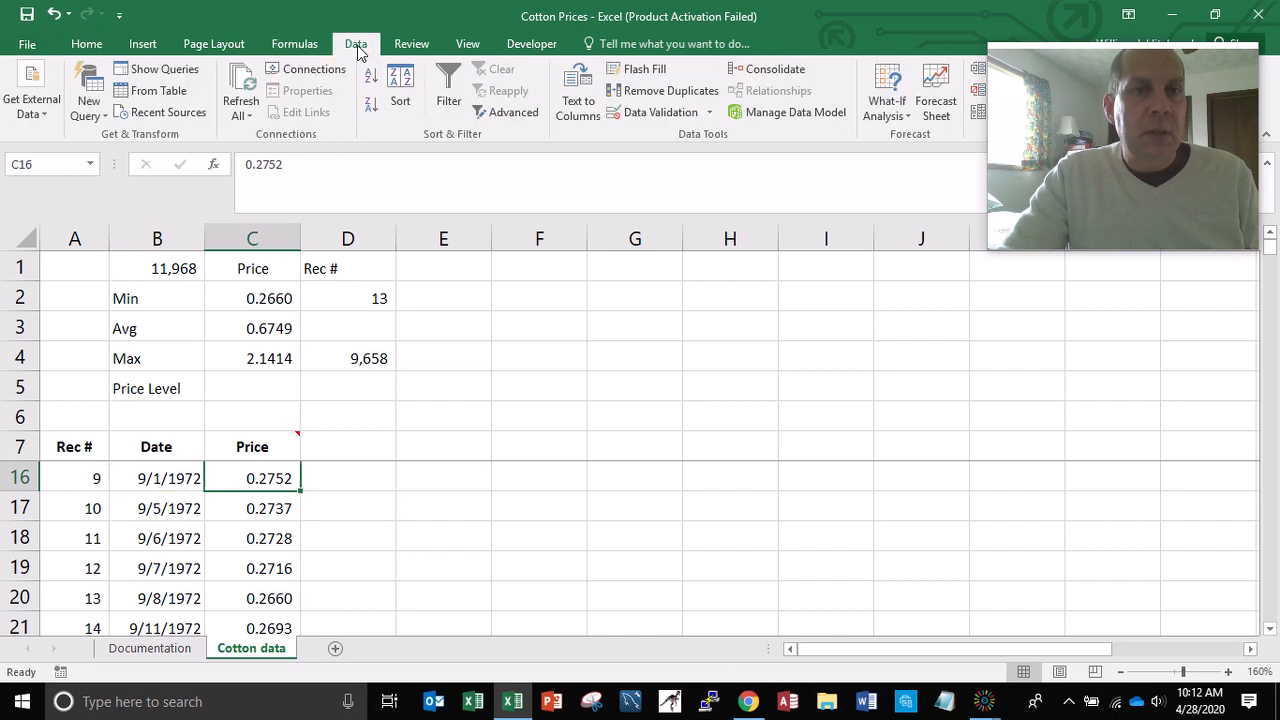
left_click(371, 110)
key("Up")
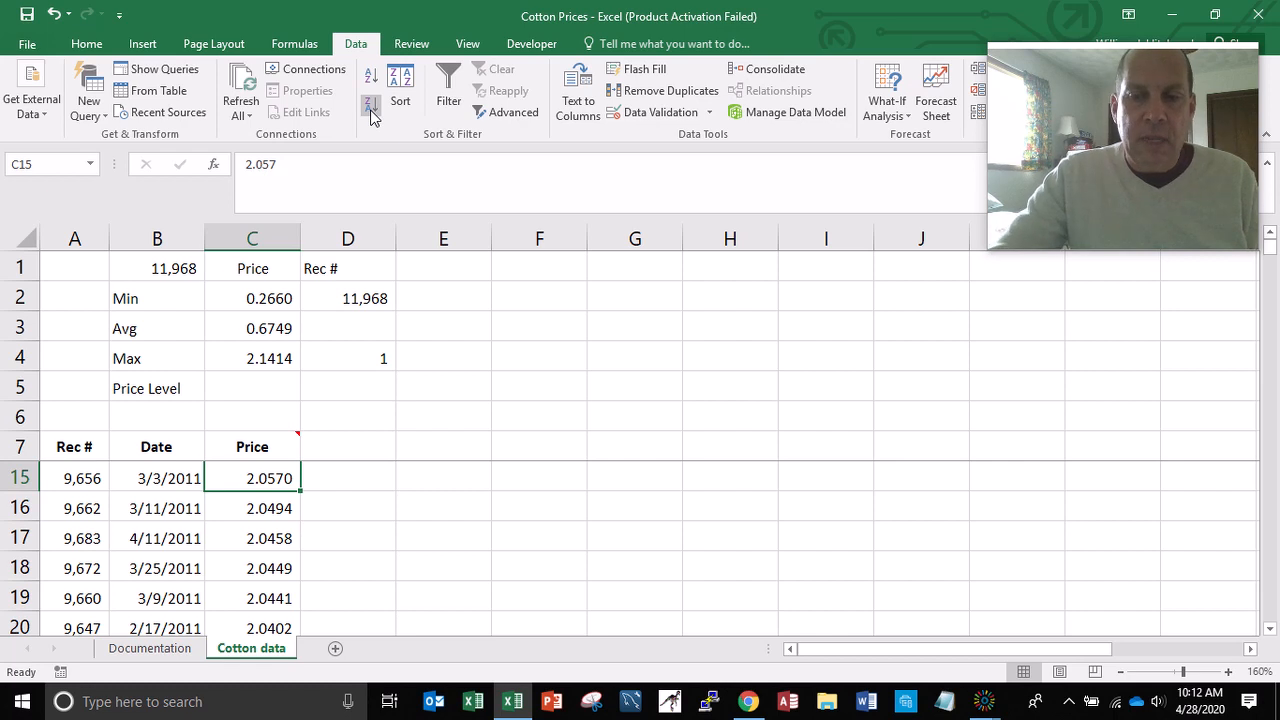
key("ctrl+Home")
key("Right")
key("Right")
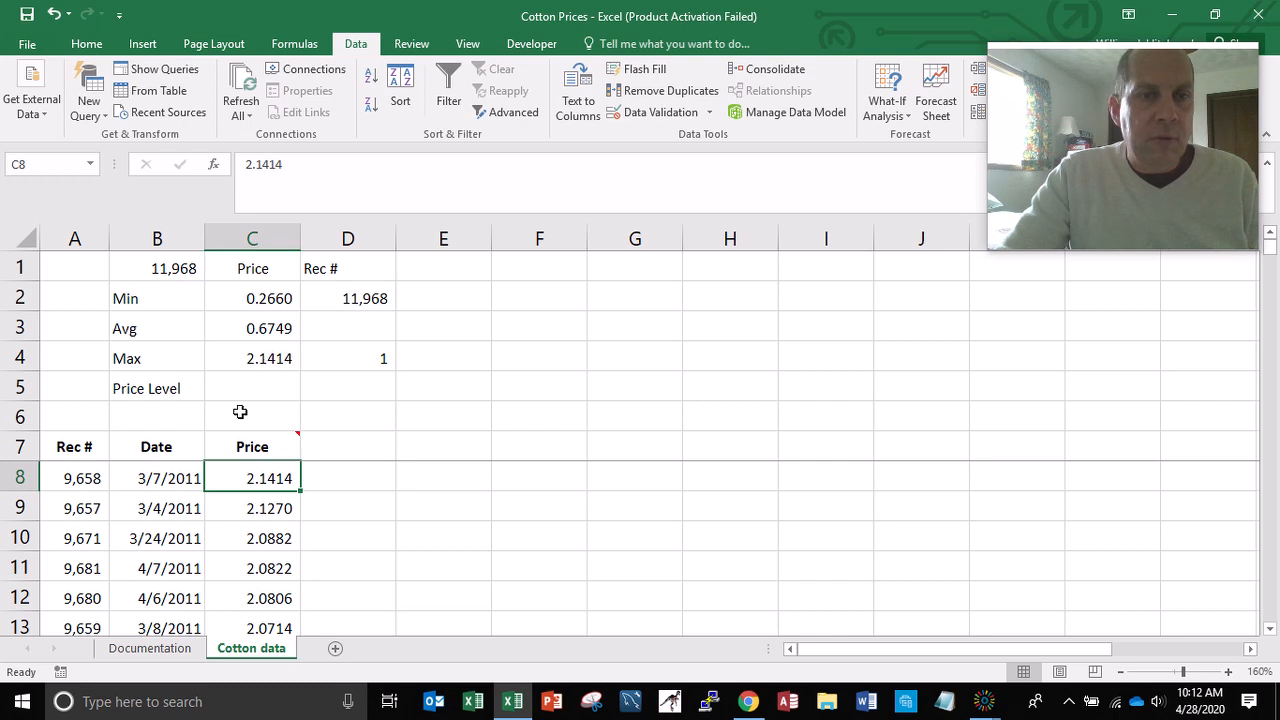
- Sort the cotton data by Rec # from smallest to largest and select the maximum price's record number in D4
left_click(86, 479)
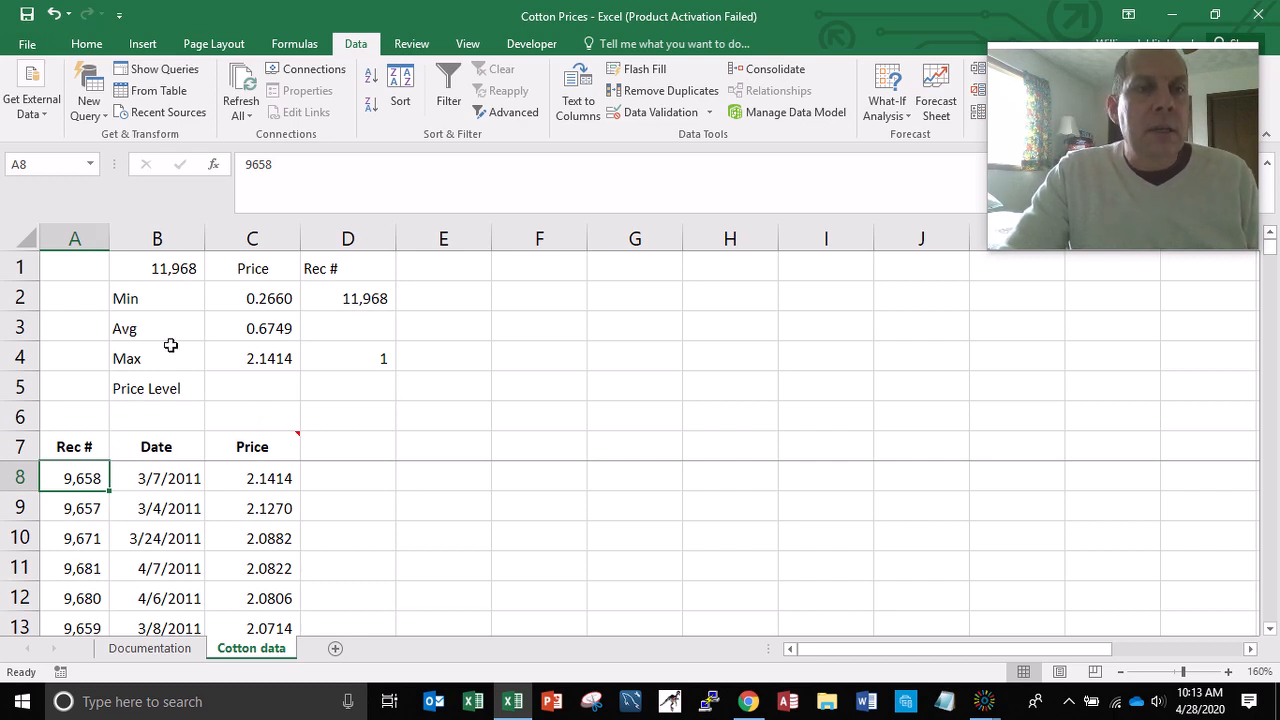
left_click(369, 86)
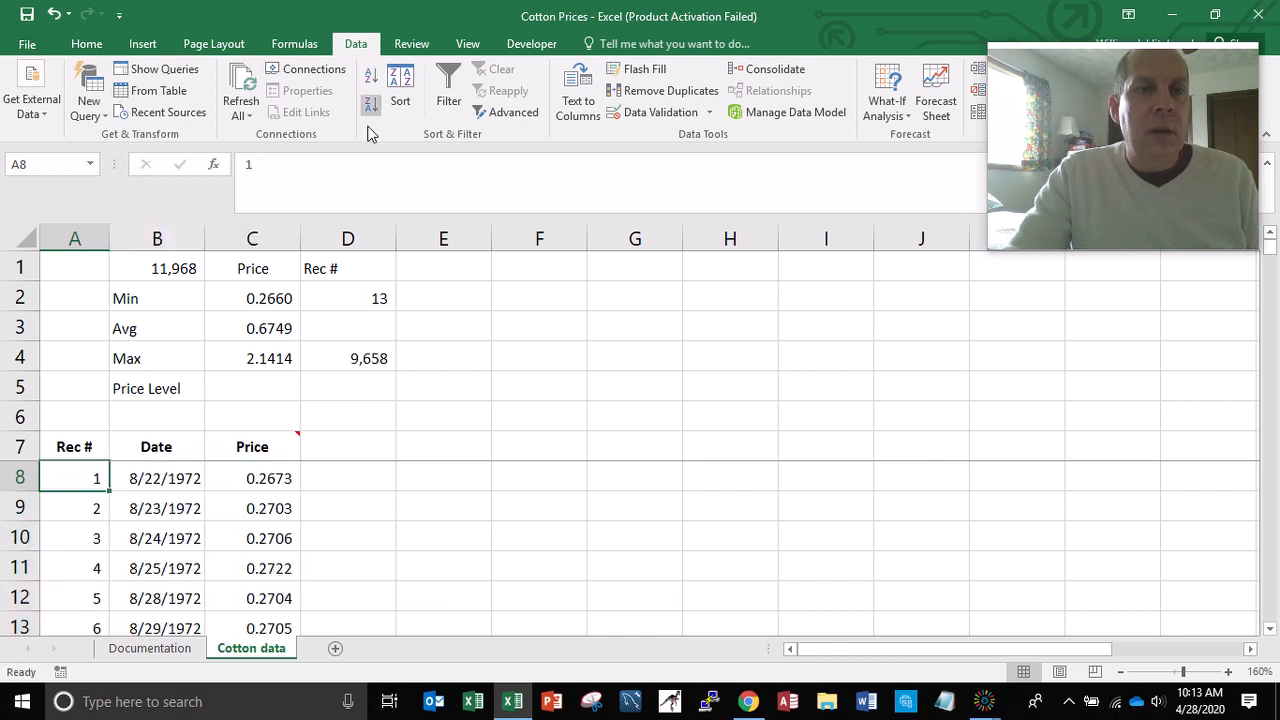
left_click(348, 353)
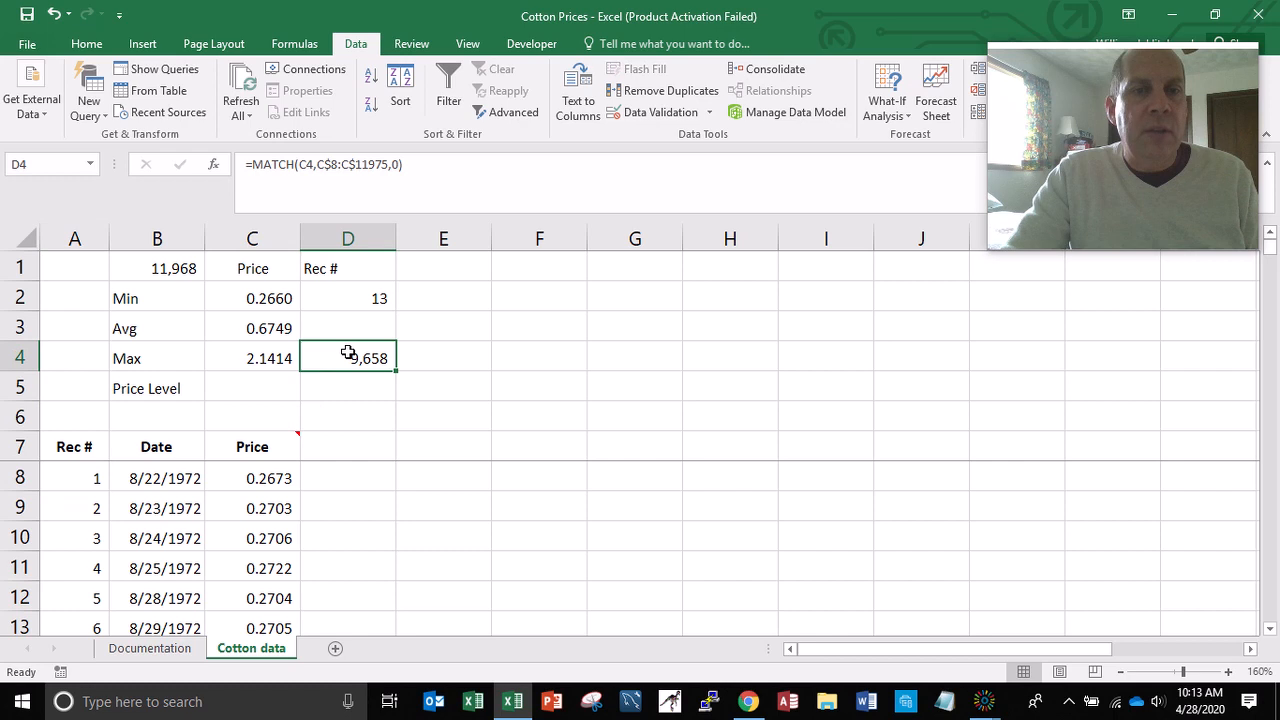
- Enter the heading "Occurred On" in E1 beside the Rec # heading
key("Up")
key("Up")
key("Up")
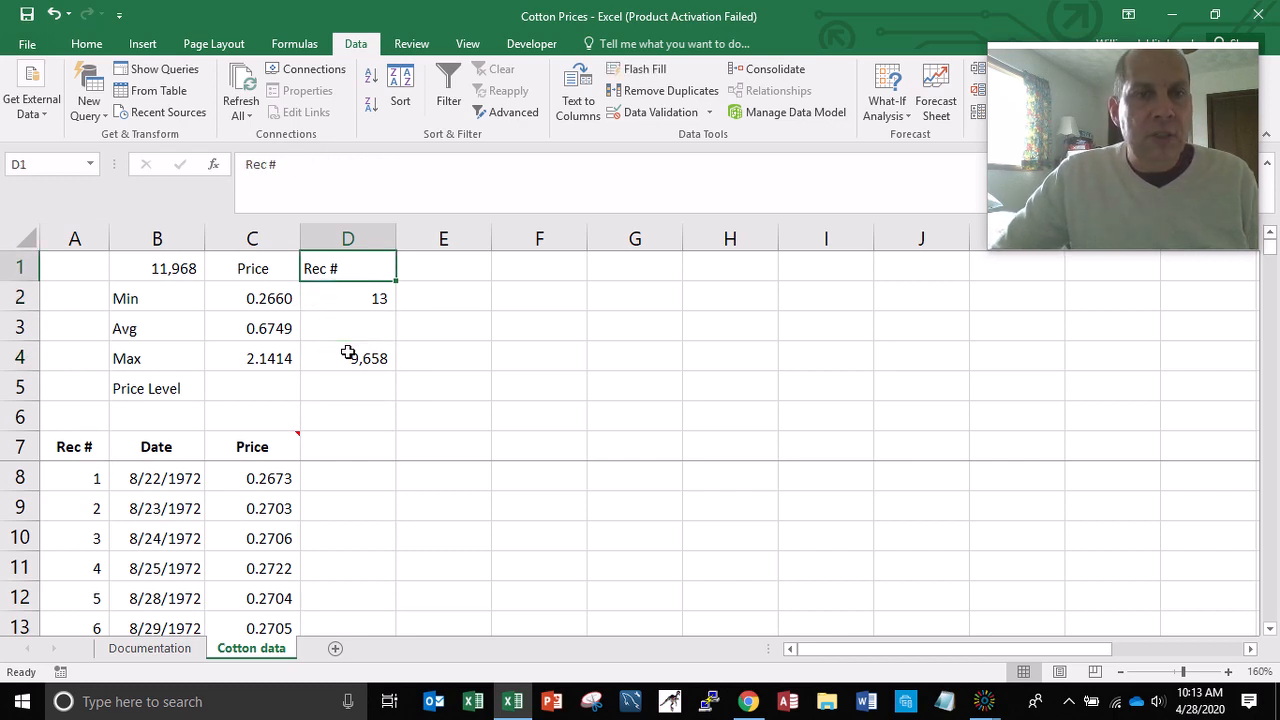
key("Right")
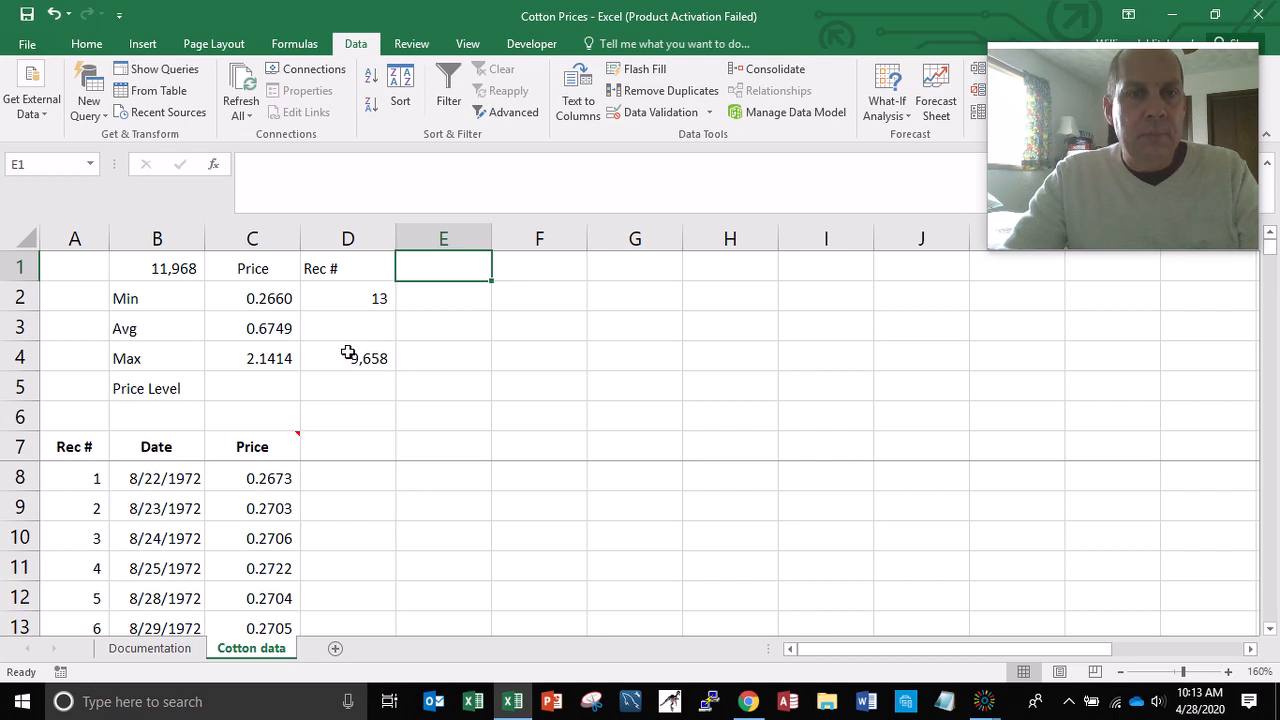
type("Occurr")
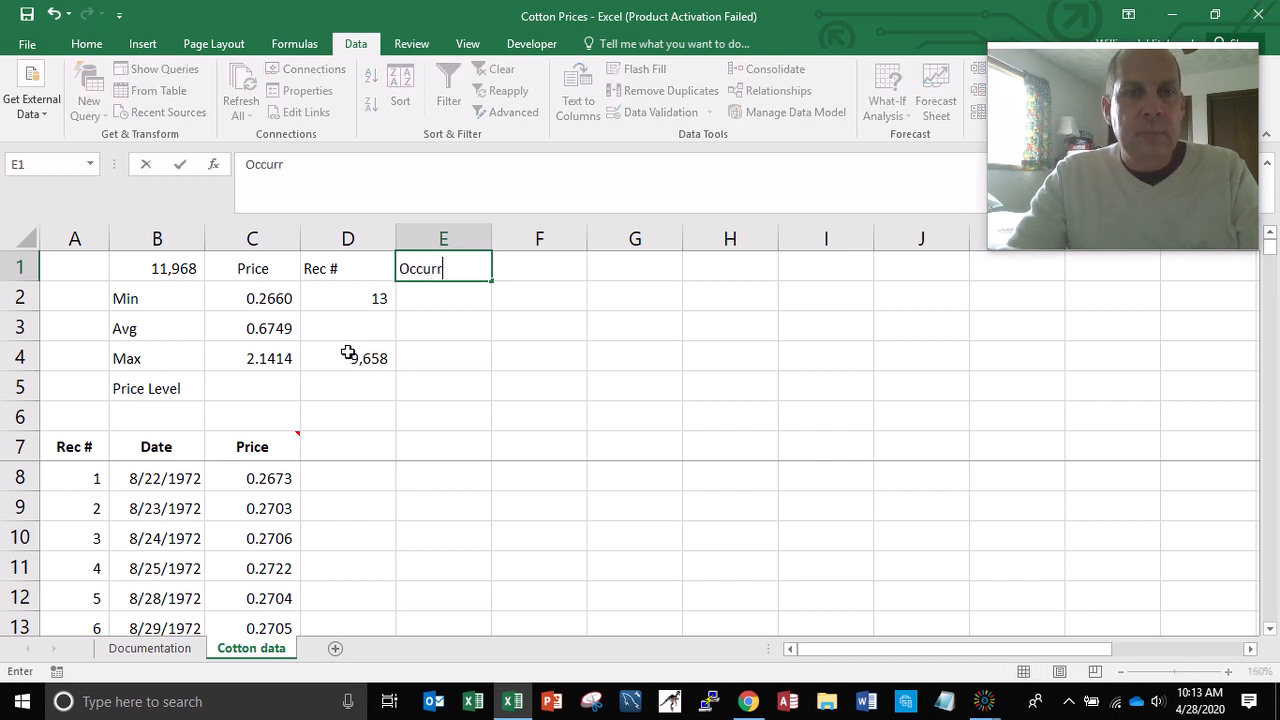
type("ed")
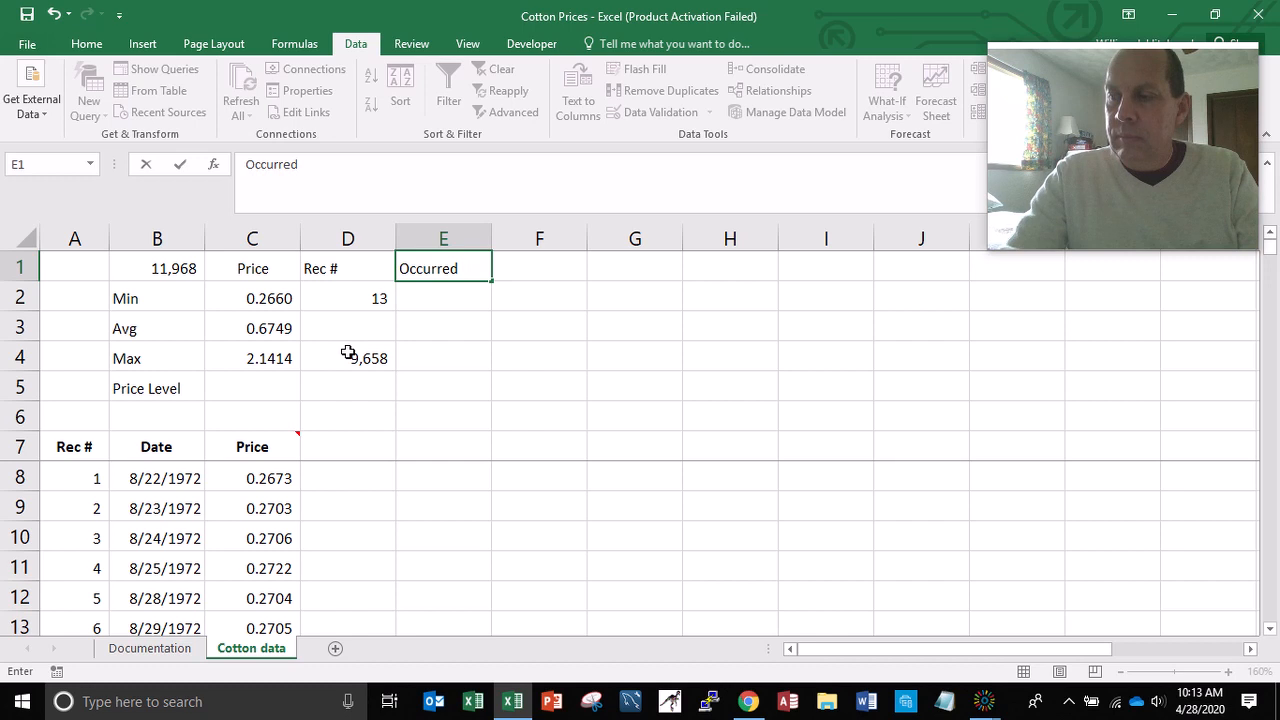
type(" On")
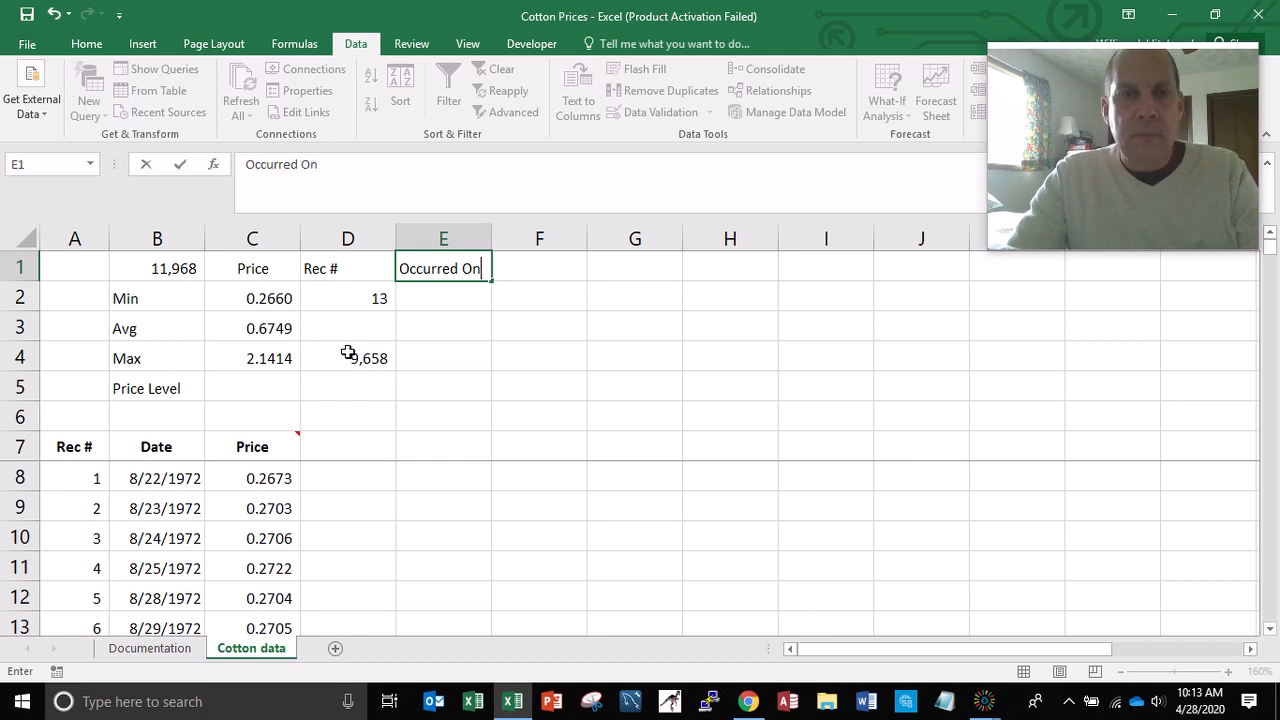
key("Return")
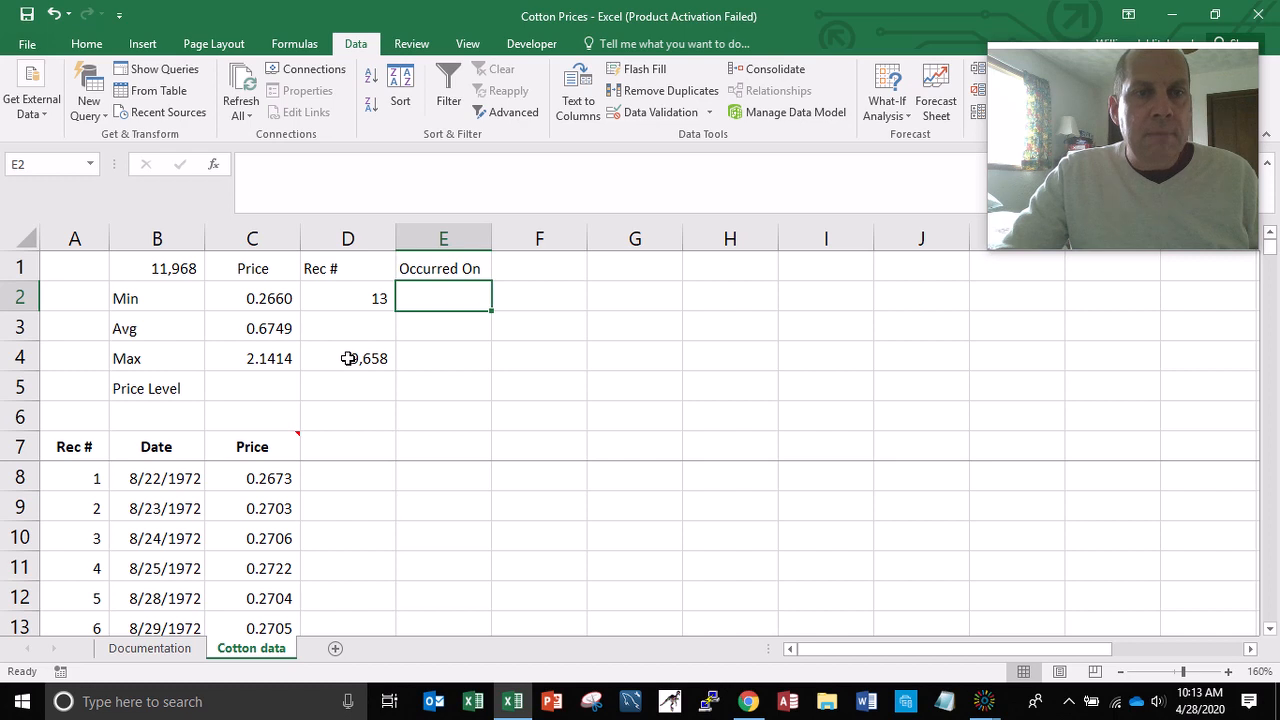
- Enter =INDEX(B$8:B$11975,D2) in E2 to look up the date of the minimum price
type("=")
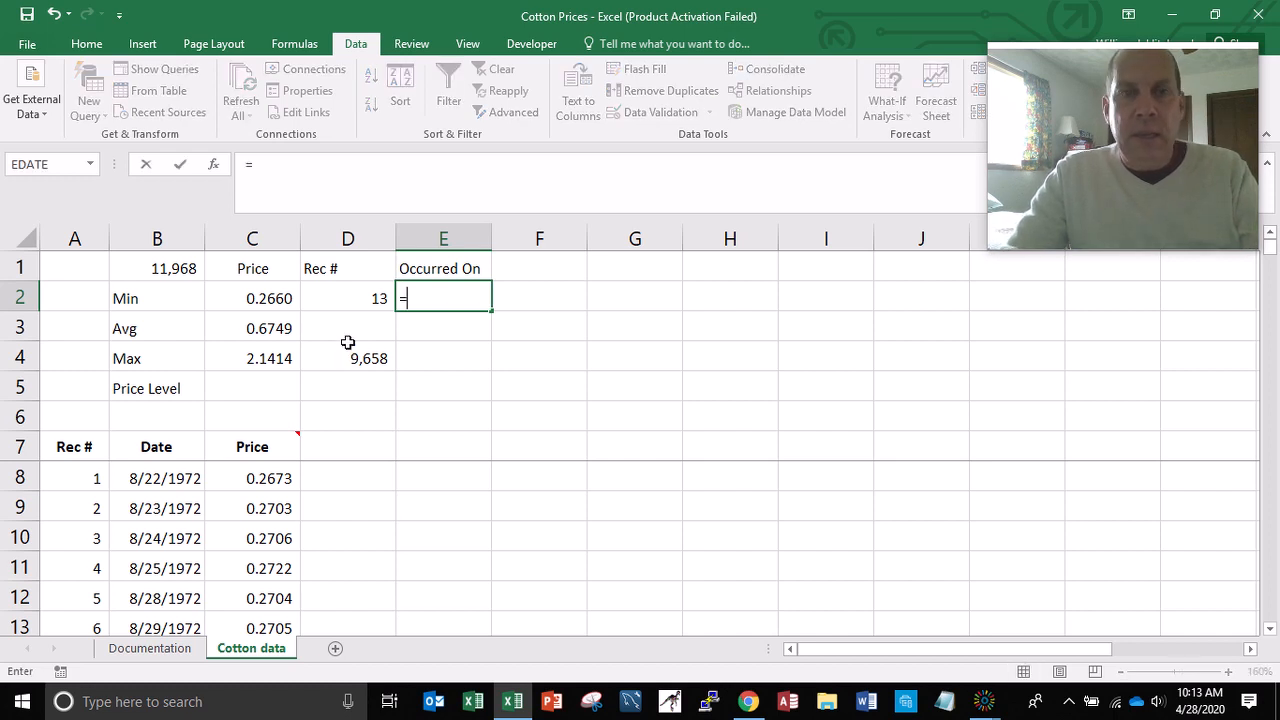
type("index(")
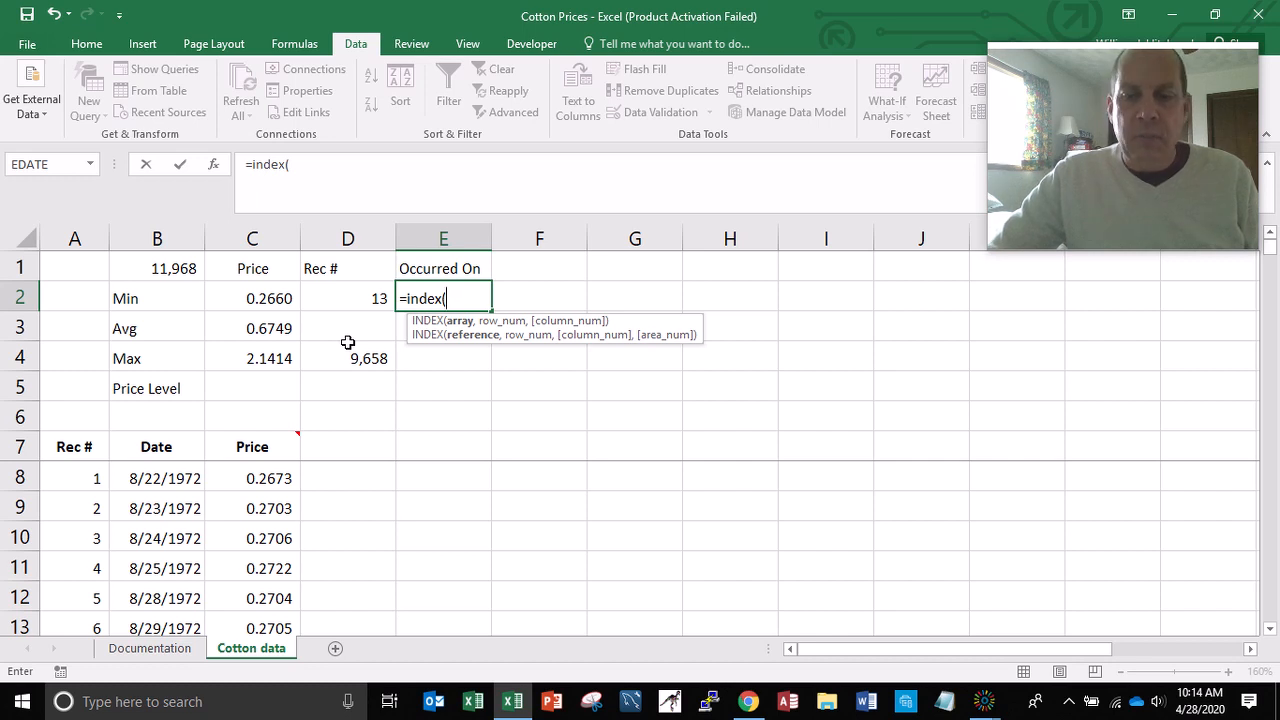
key("Down")
key("Down")
key("Down")
key("Down")
key("Down")
key("Left")
key("Left")
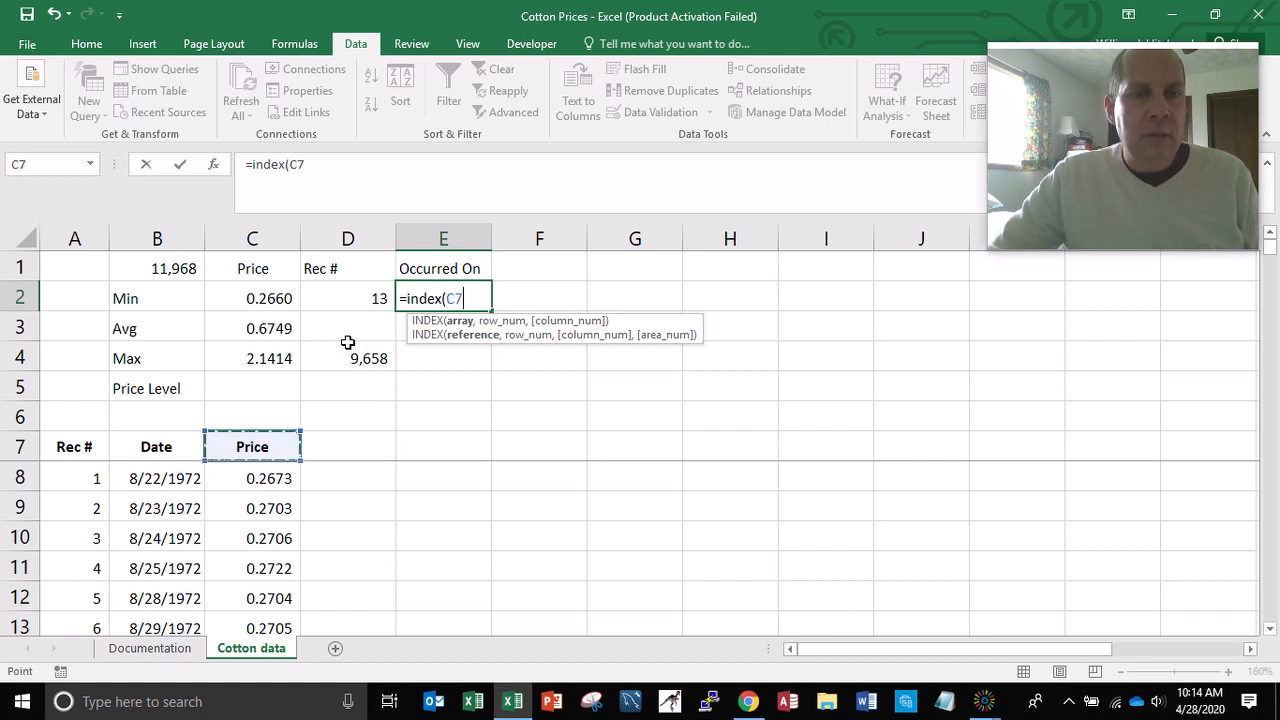
key("Left")
key("Down")
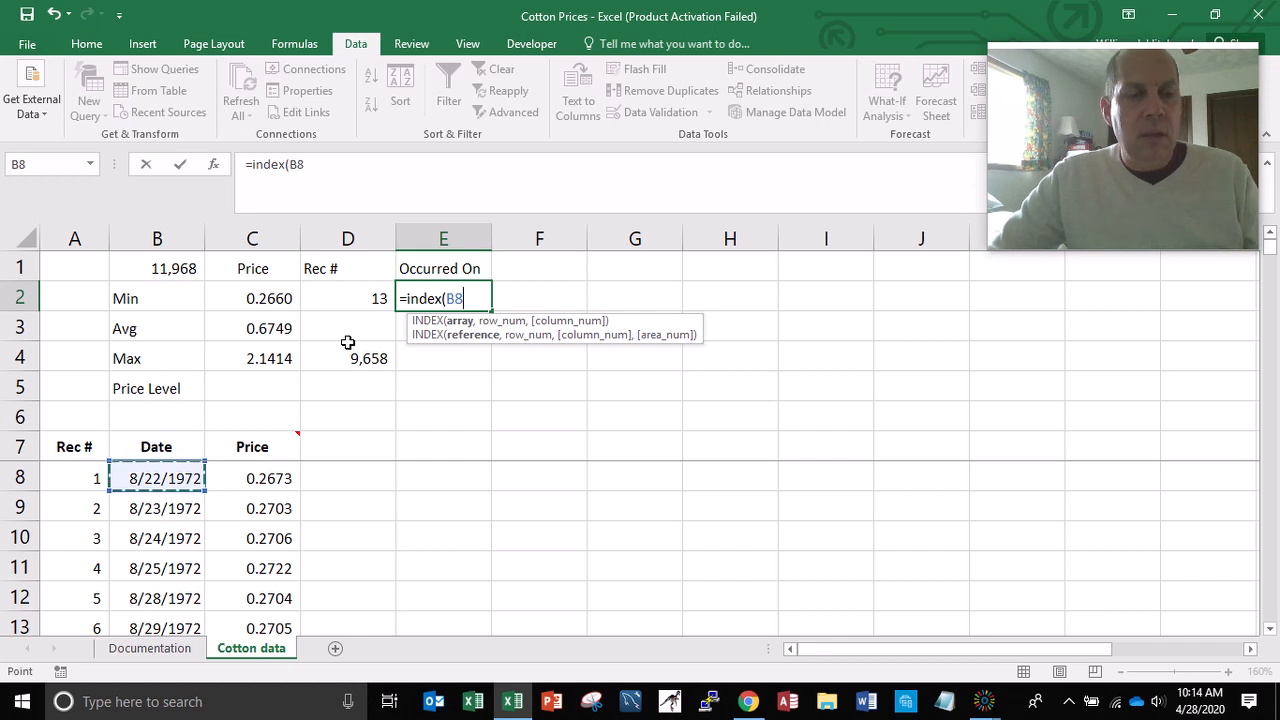
key("End")
key("shift+Down")
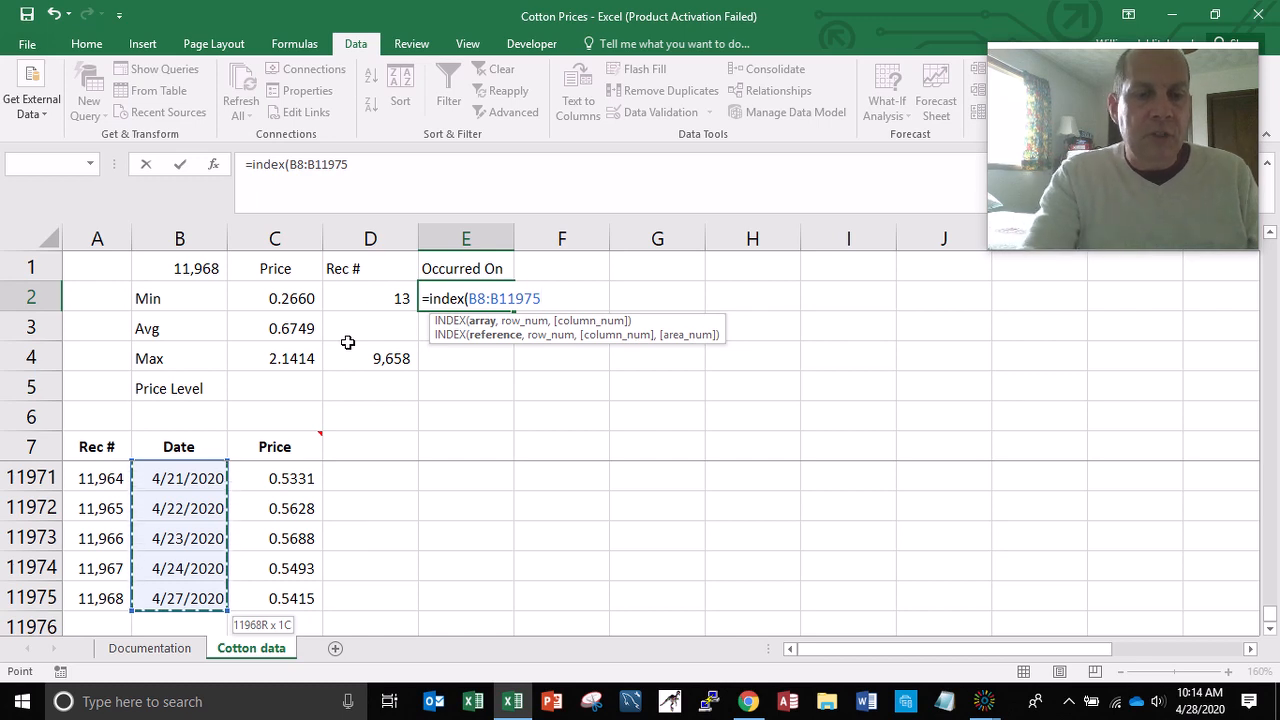
key("F4")
key("F4")
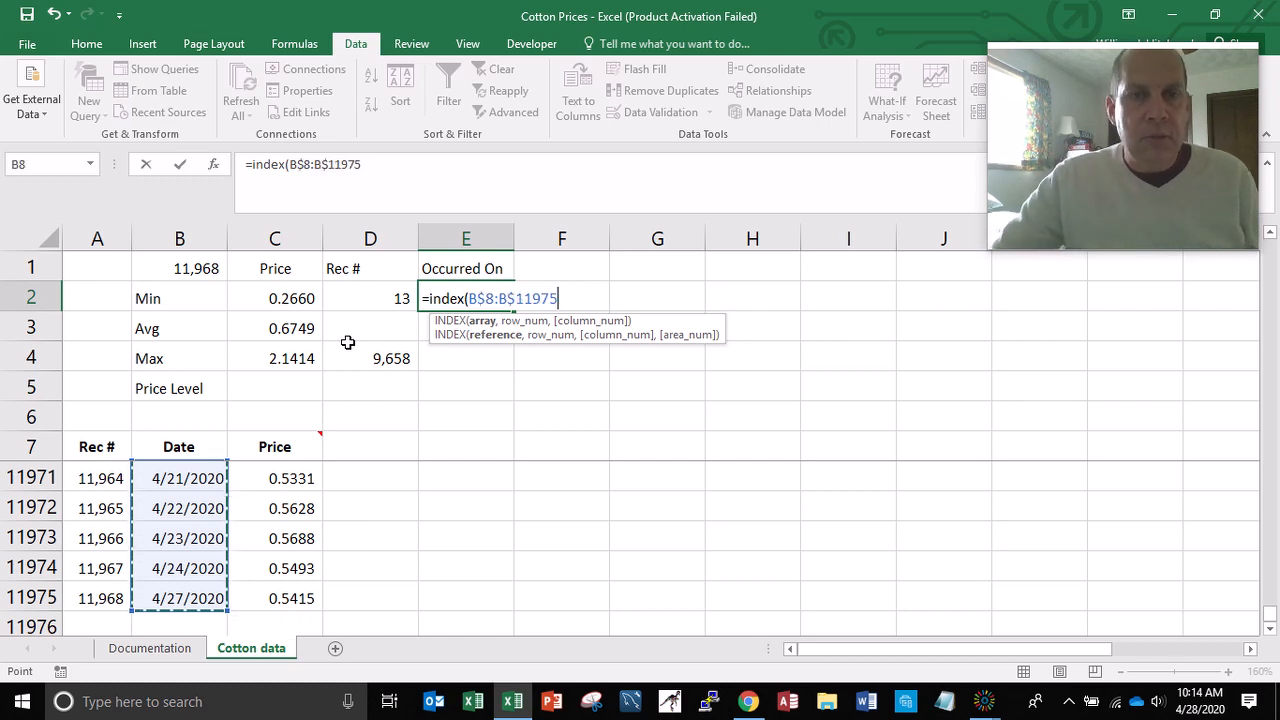
type(",")
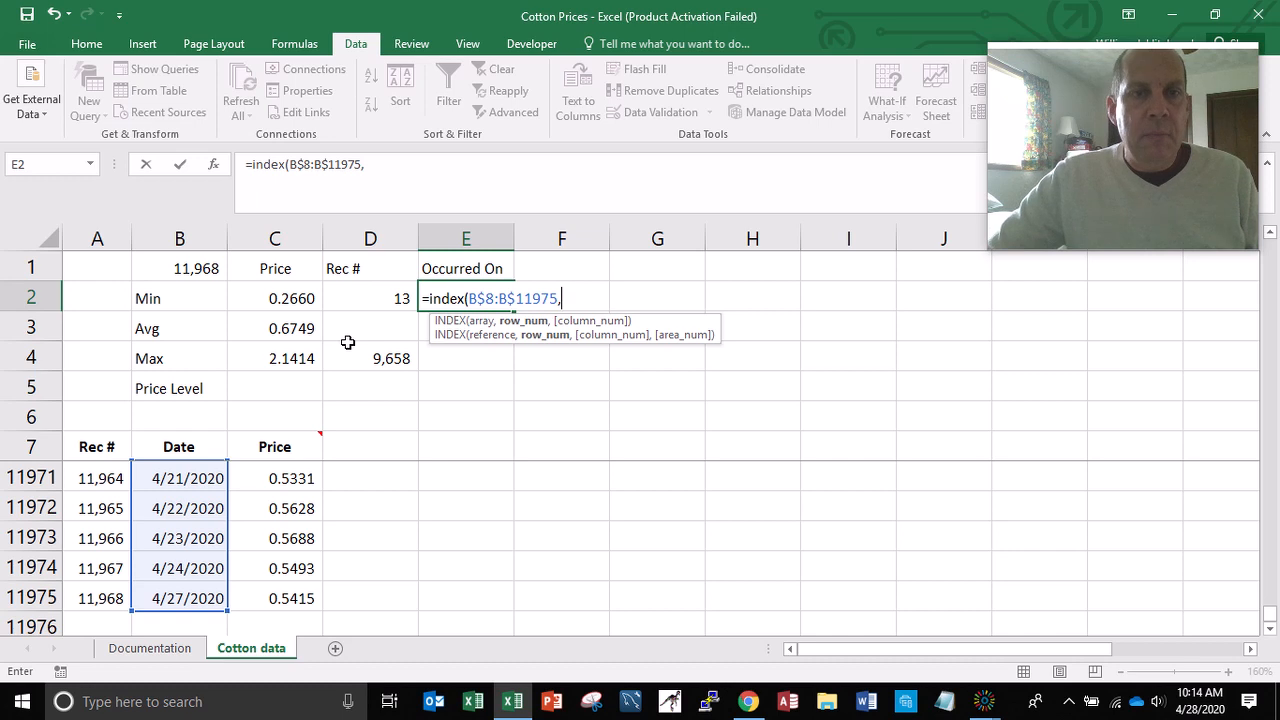
key("Left")
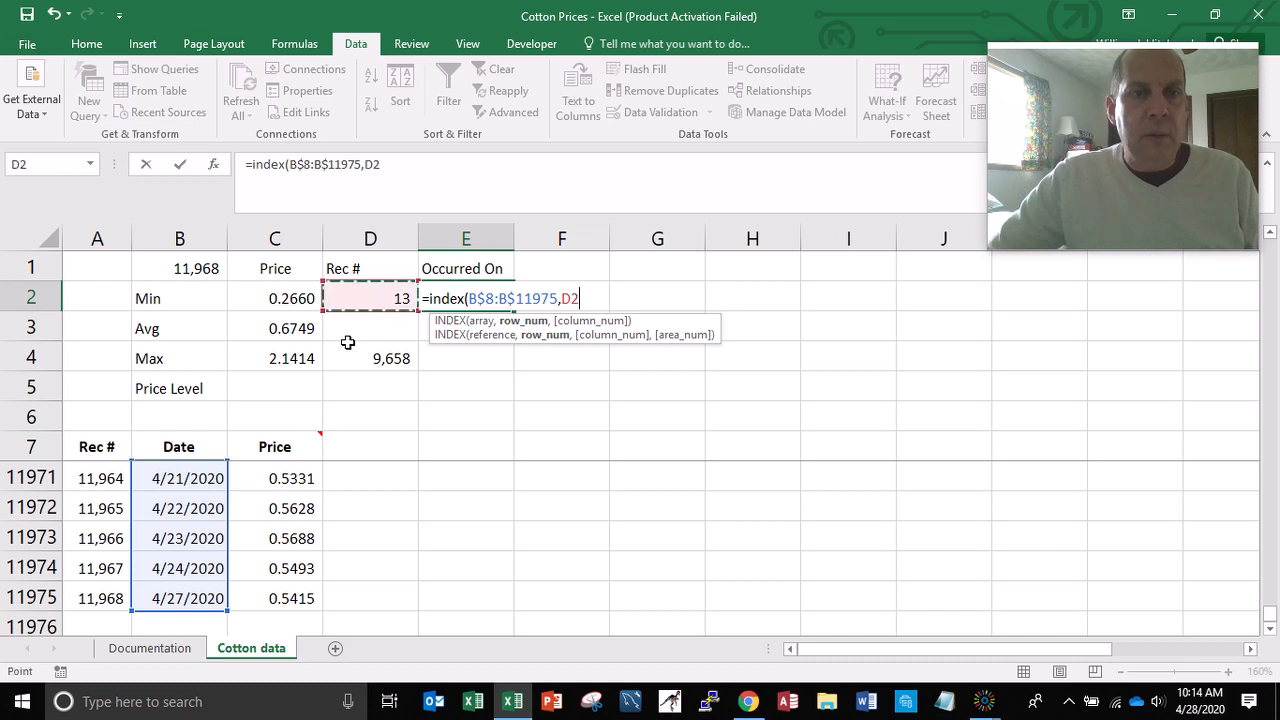
key("Return")
- Format the minimum price's date in E2 as Short Date
key("Up")
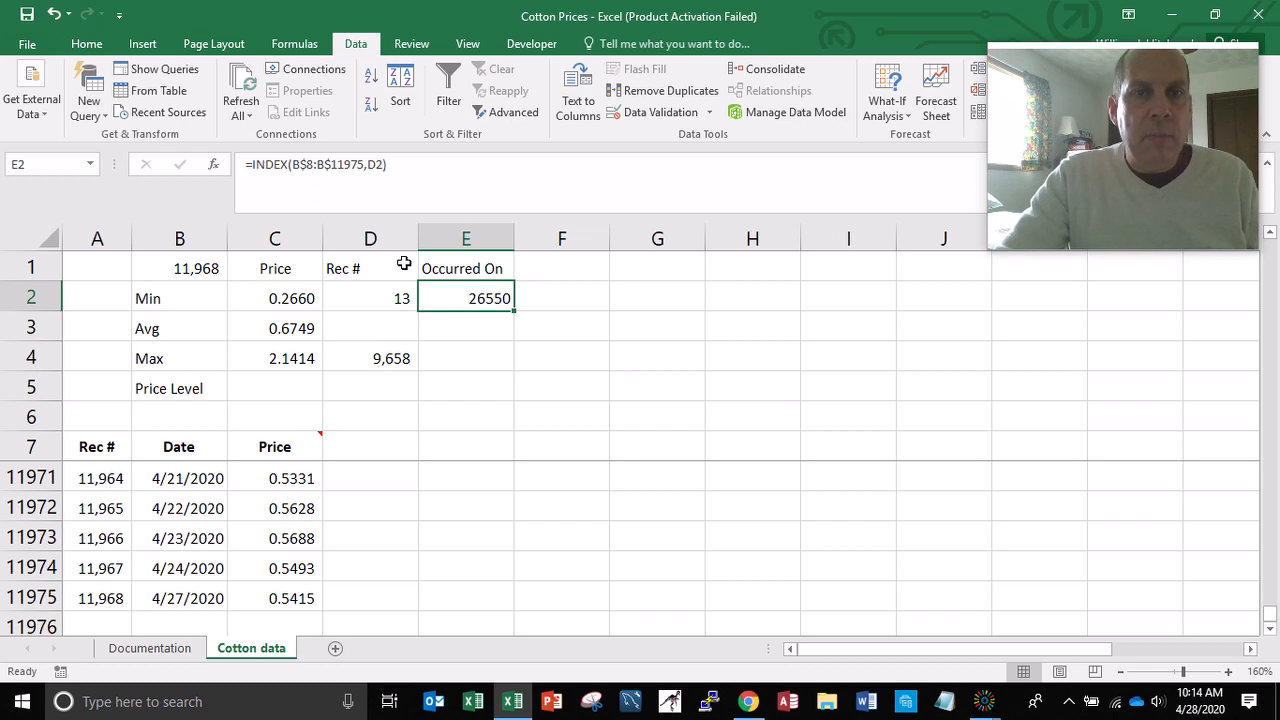
left_click(86, 45)
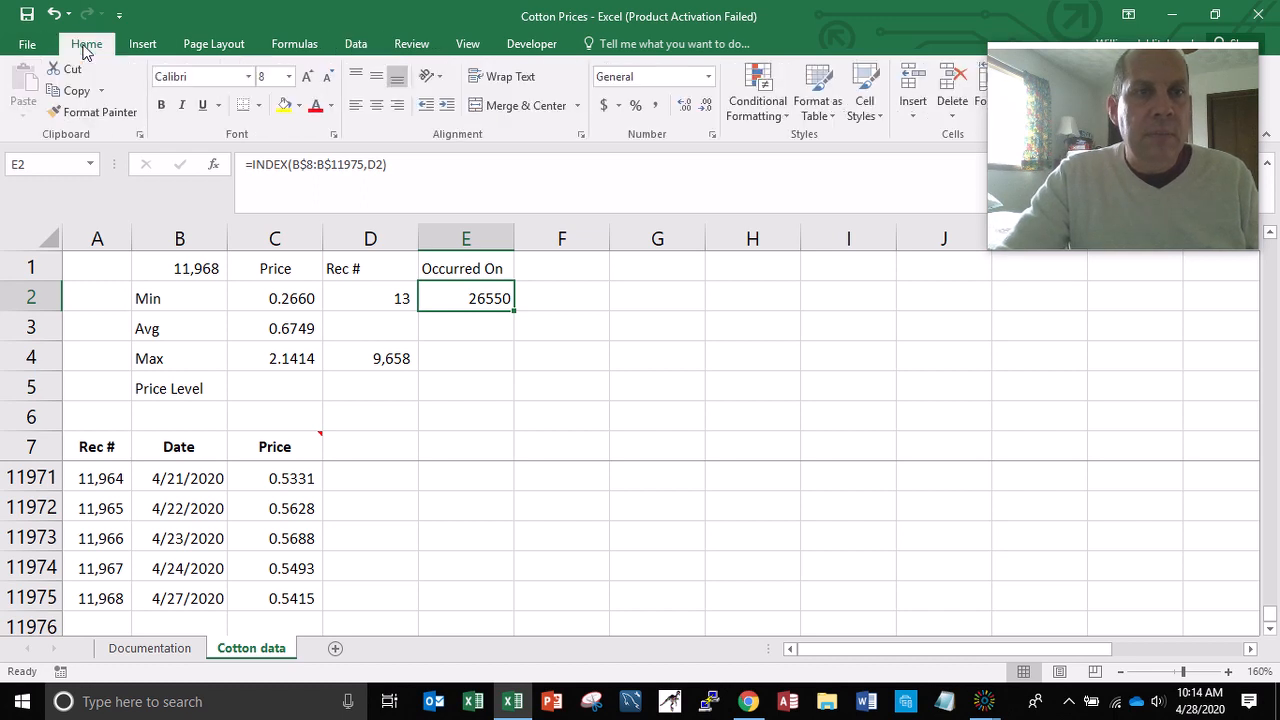
left_click(707, 78)
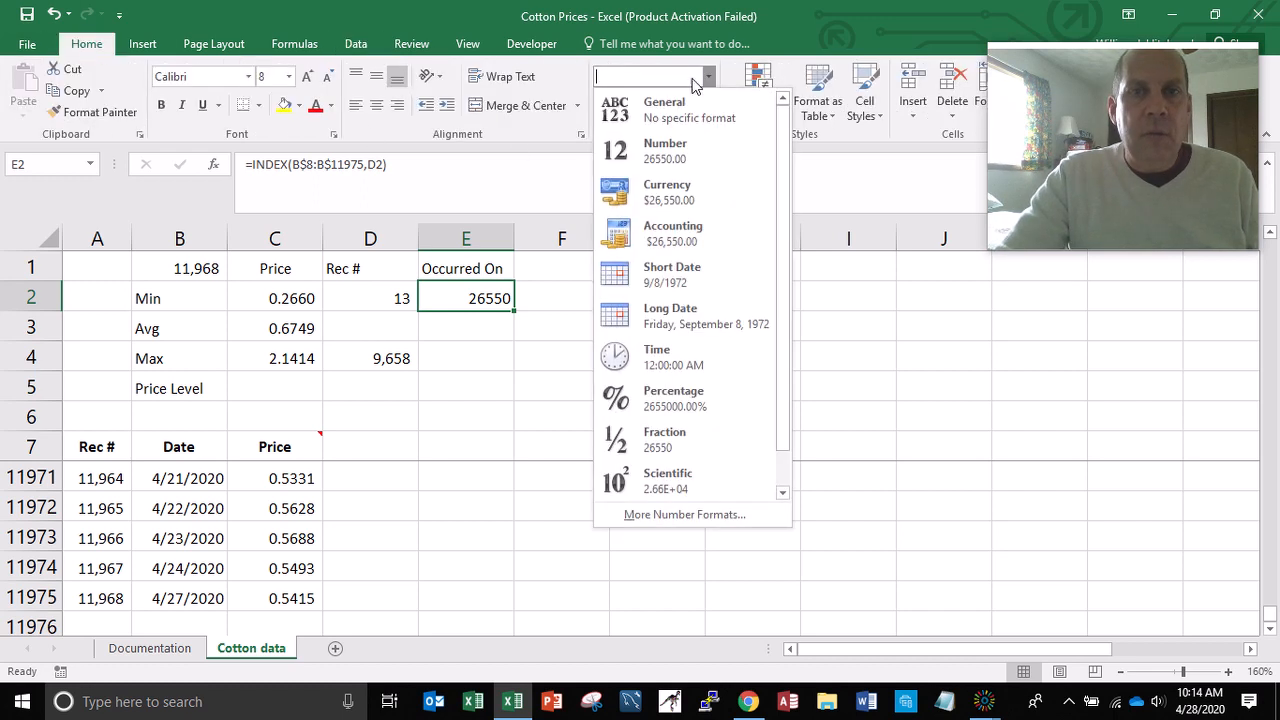
left_click(671, 272)
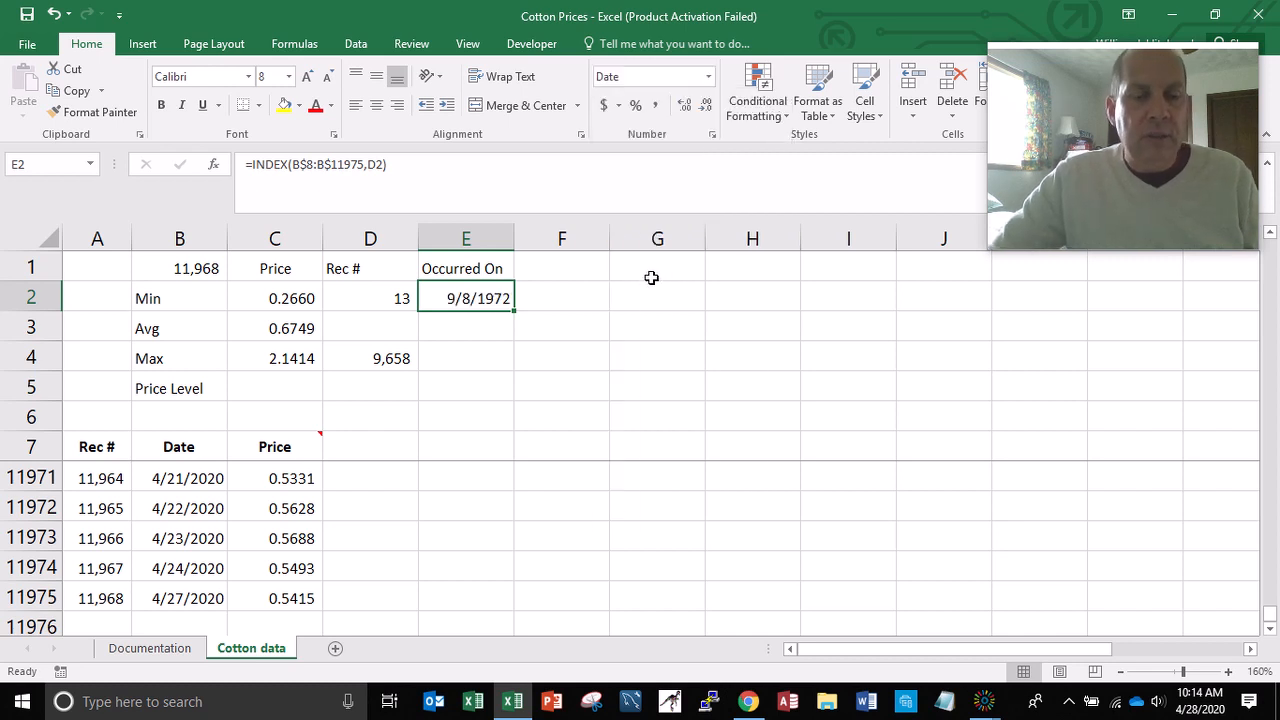
- Copy the INDEX formula from E2 to E4 to look up the date of the maximum price
key("ctrl+c")
key("Down")
key("Down")
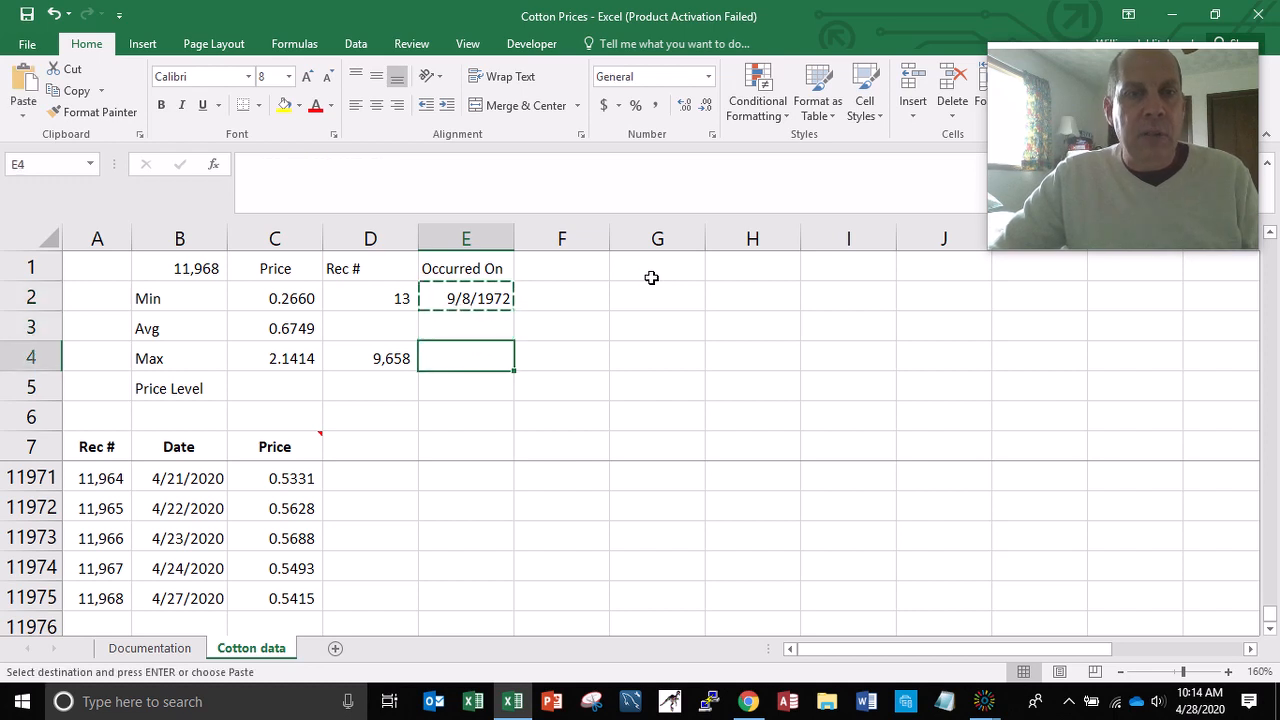
key("Return")
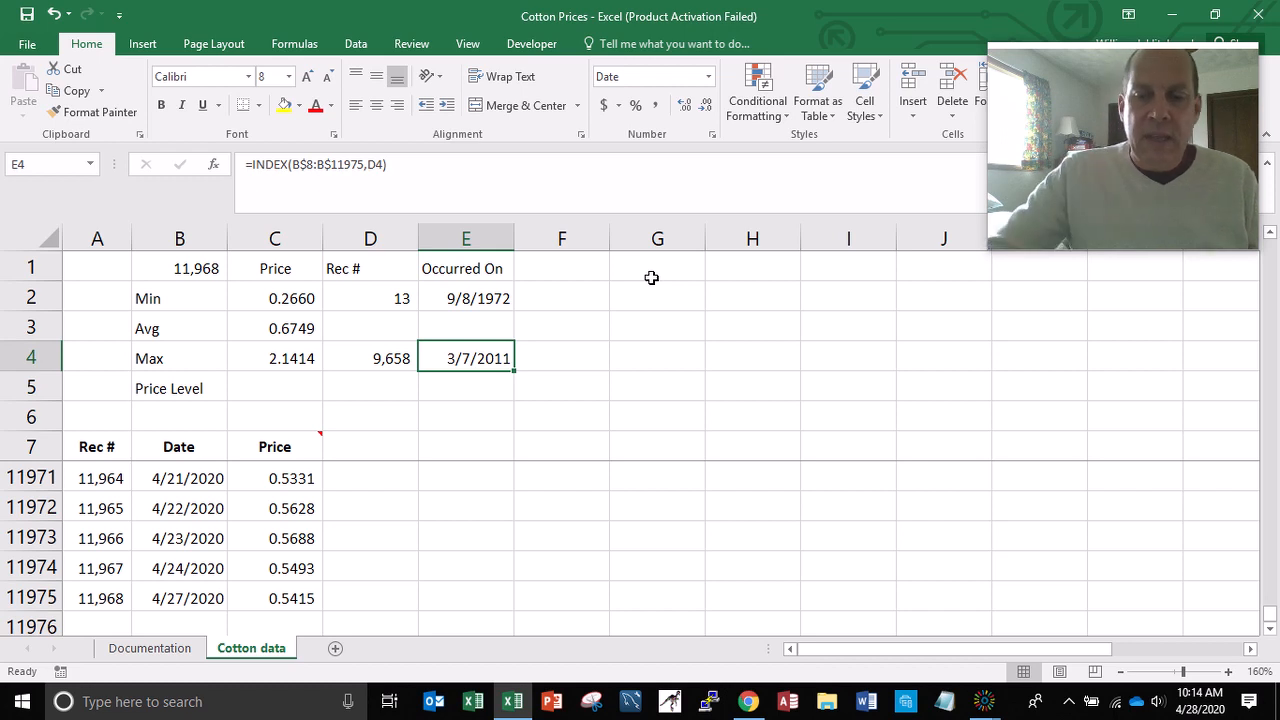
- Sort the cotton data by price from smallest to largest and check the first and last dates against the minimum and maximum dates
key("ctrl+Home")
key("Right")
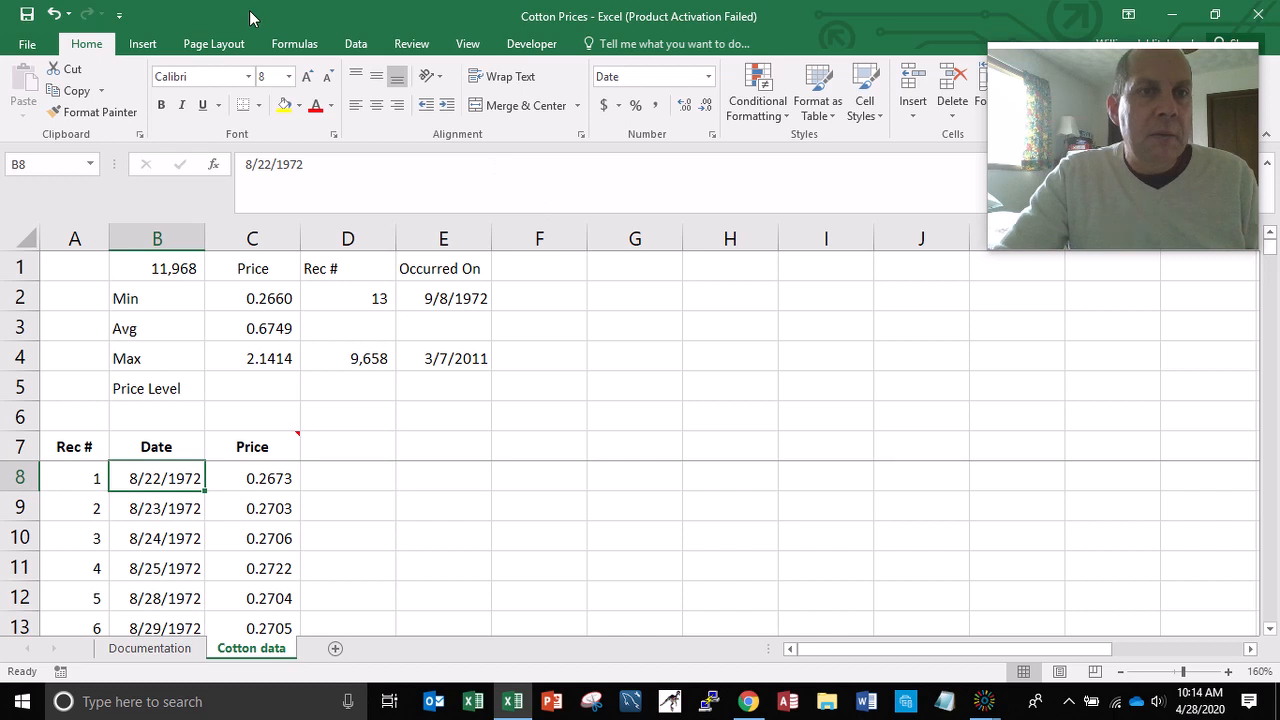
left_click(358, 44)
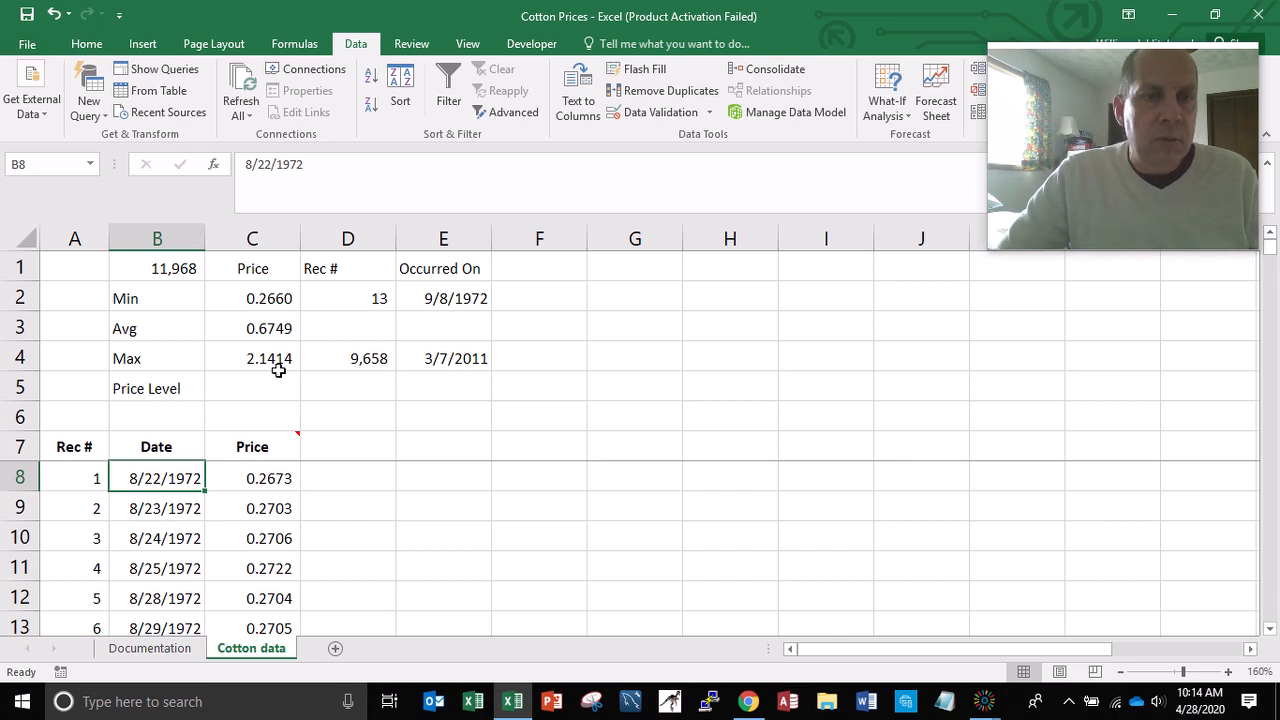
key("Right")
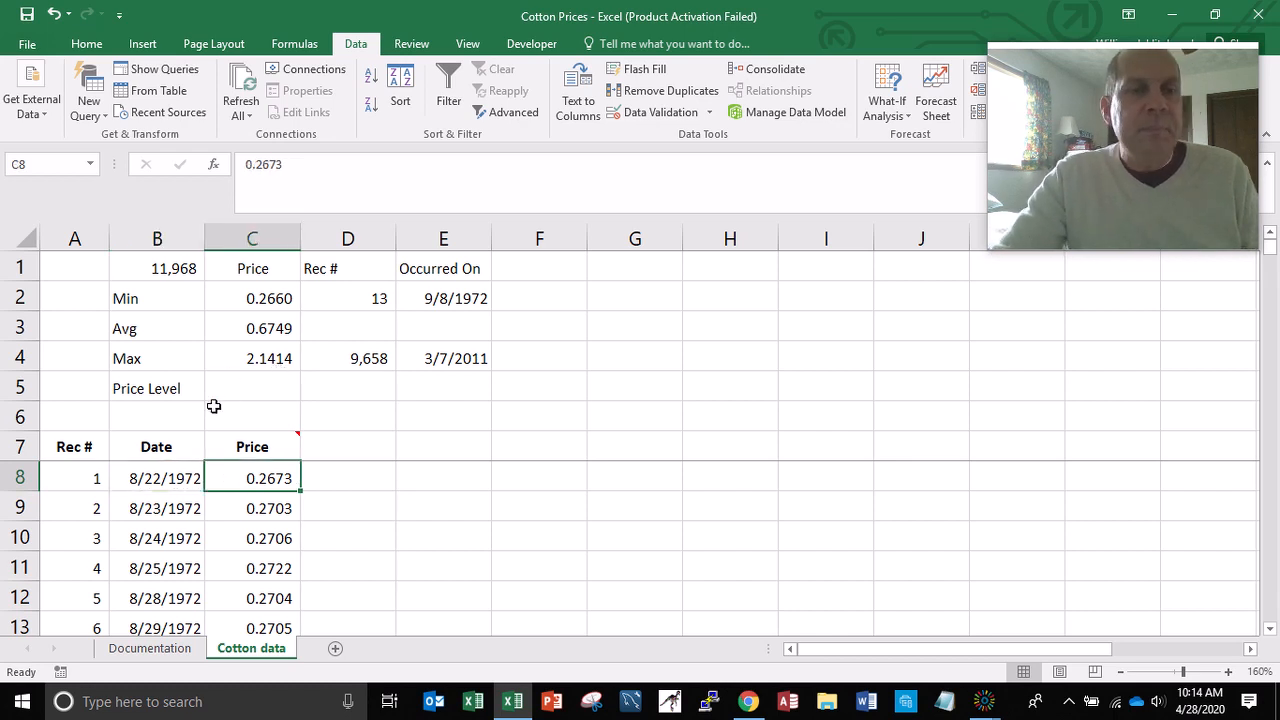
left_click(370, 78)
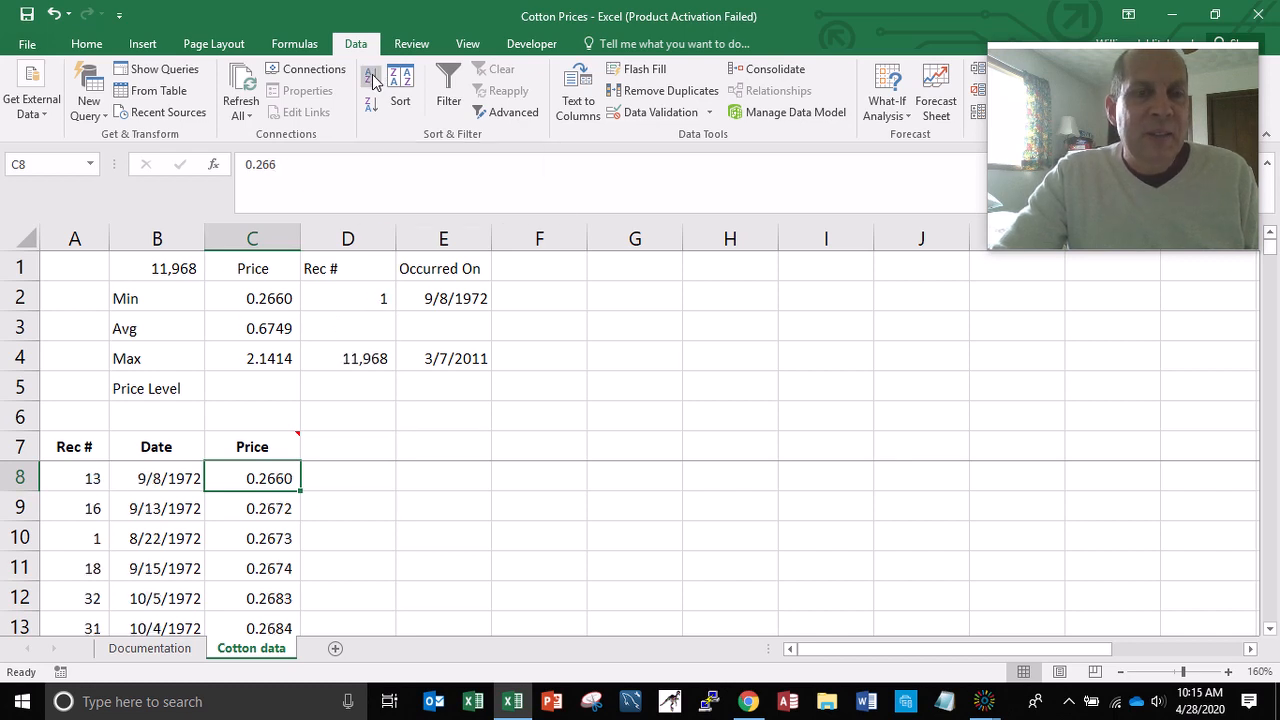
key("Left")
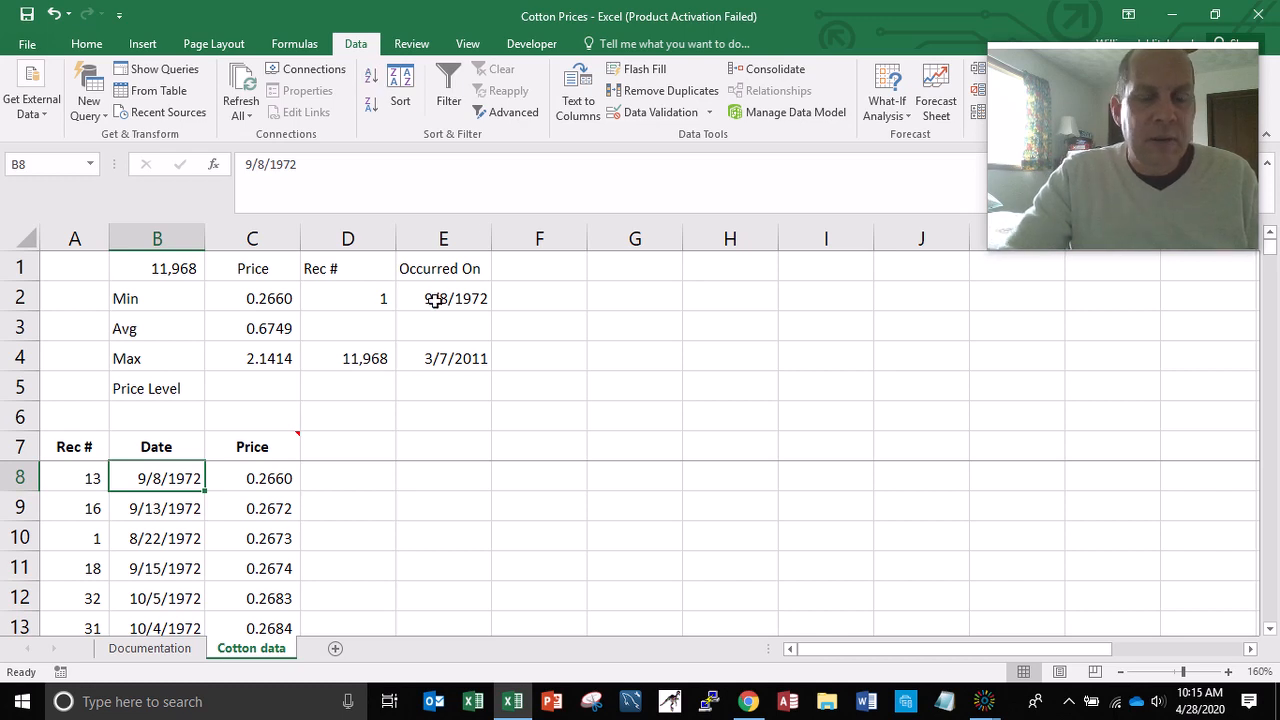
key("ctrl+Down")
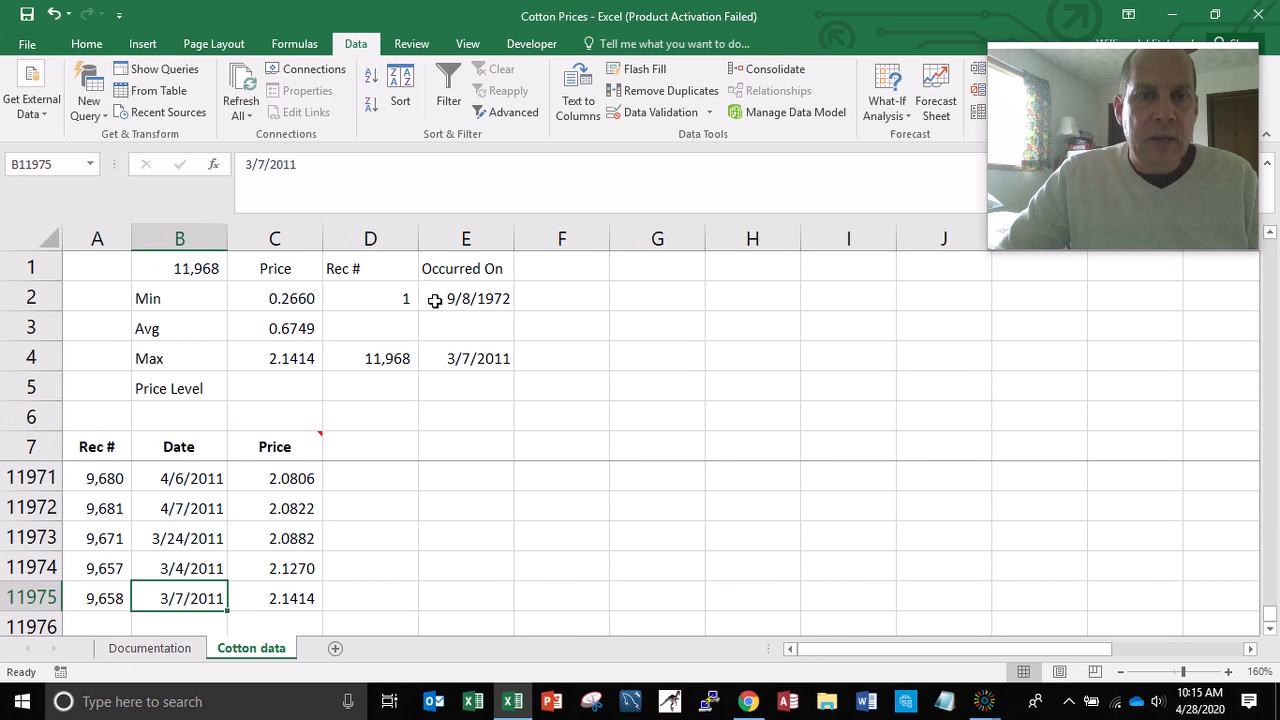
key("Right")
key("Left")
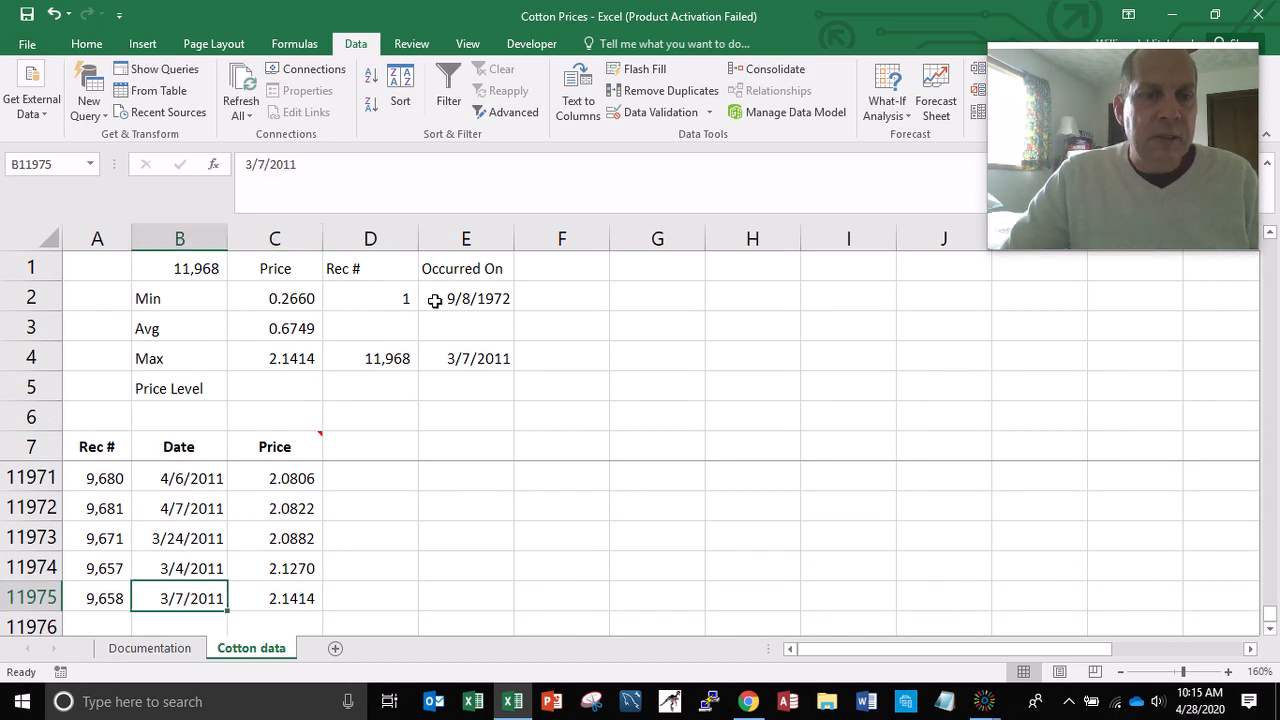
left_click(473, 358)
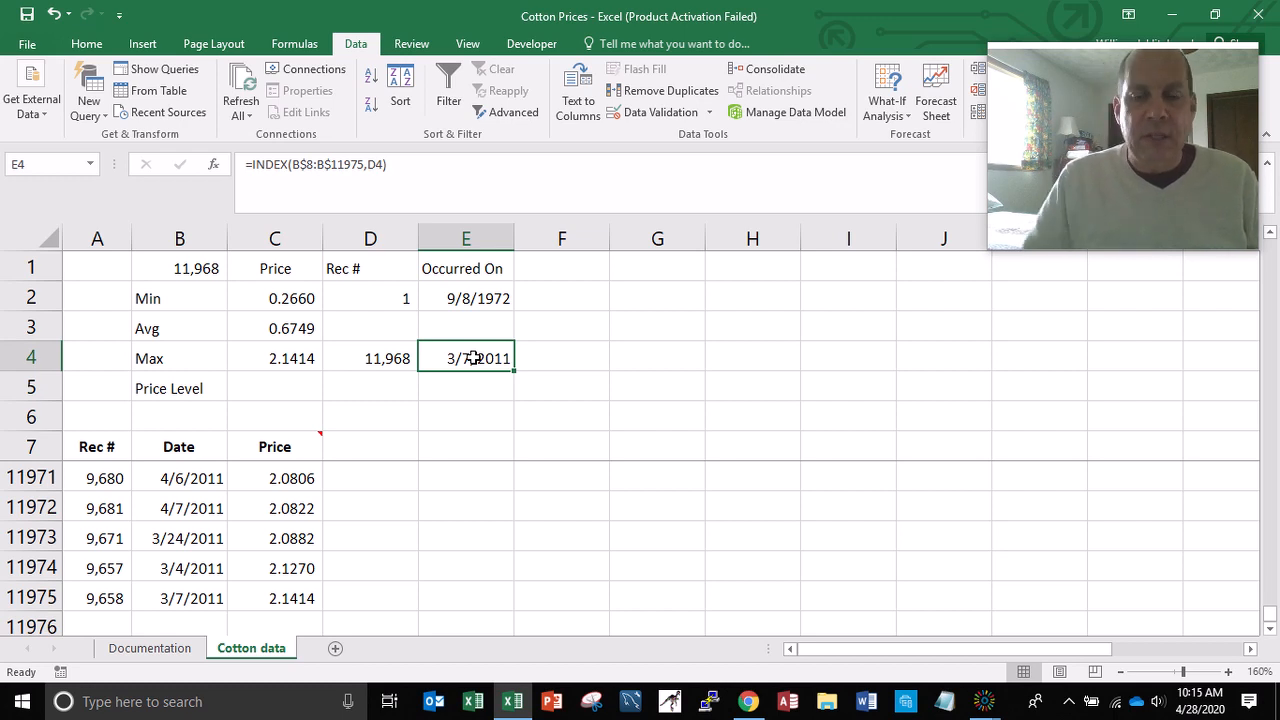
- Sort the cotton data by Rec # from smallest to largest and save the workbook
key("ctrl+Home")
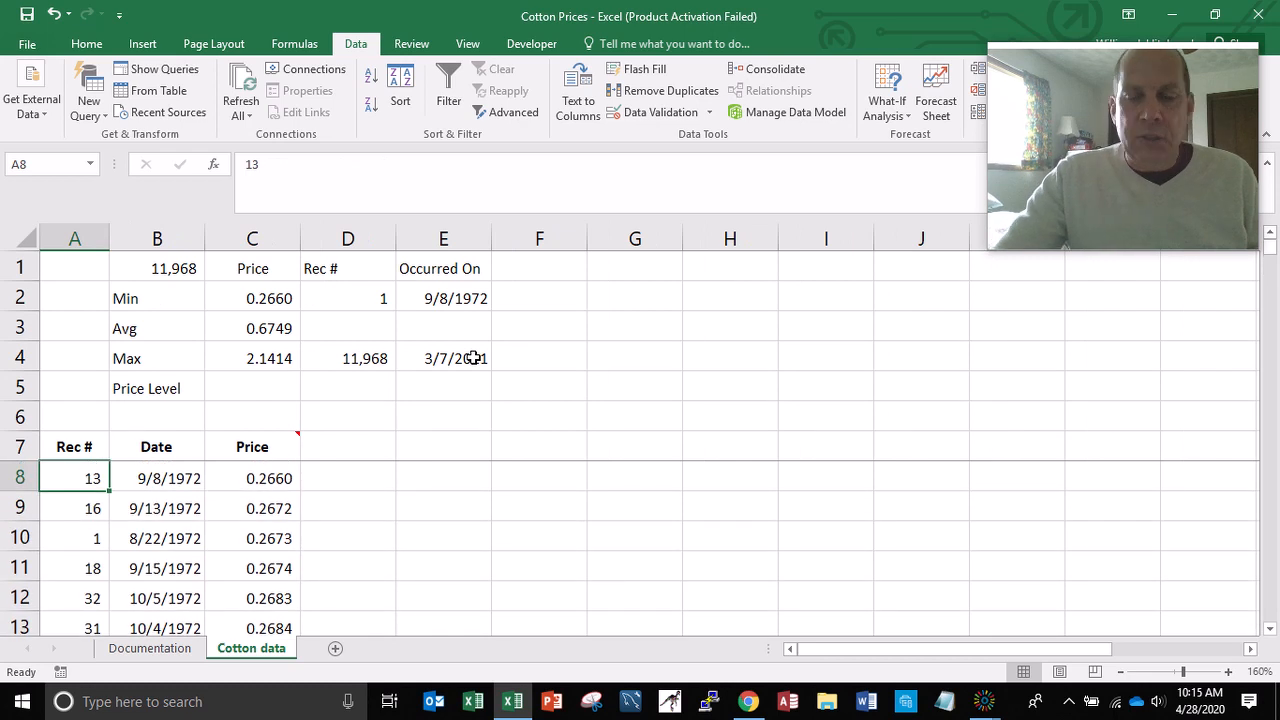
left_click(367, 84)
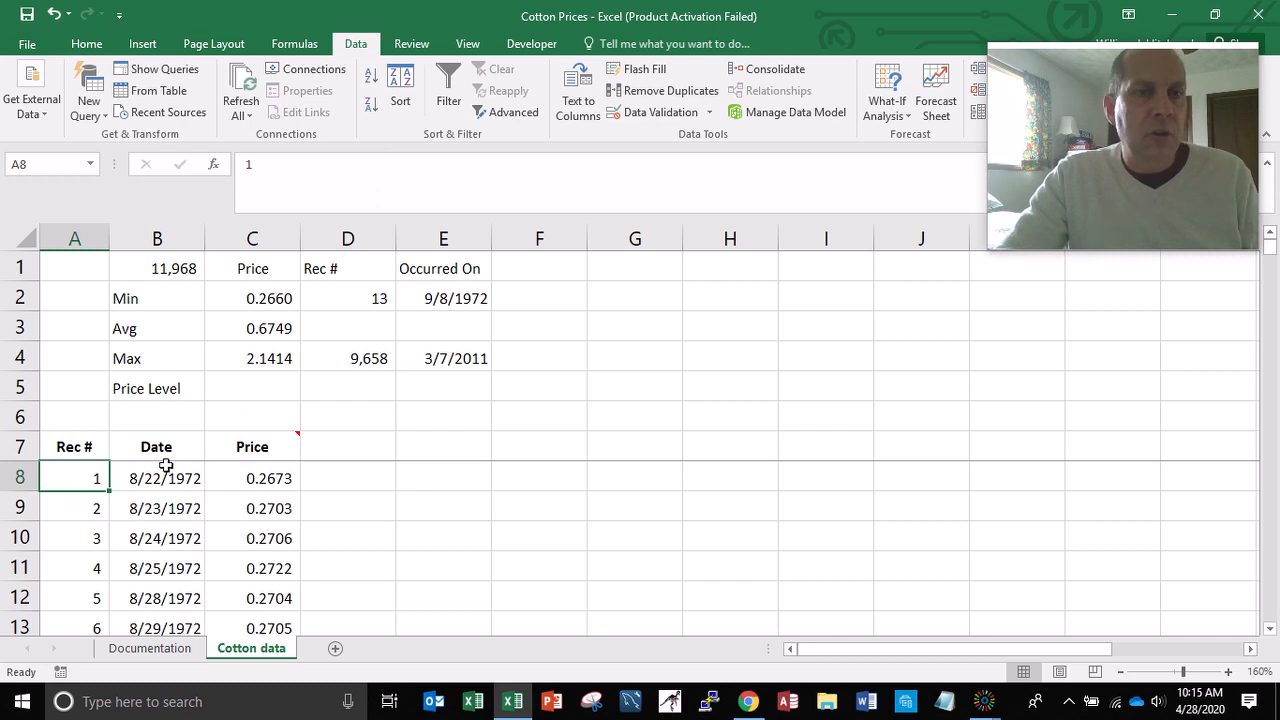
left_click(30, 14)
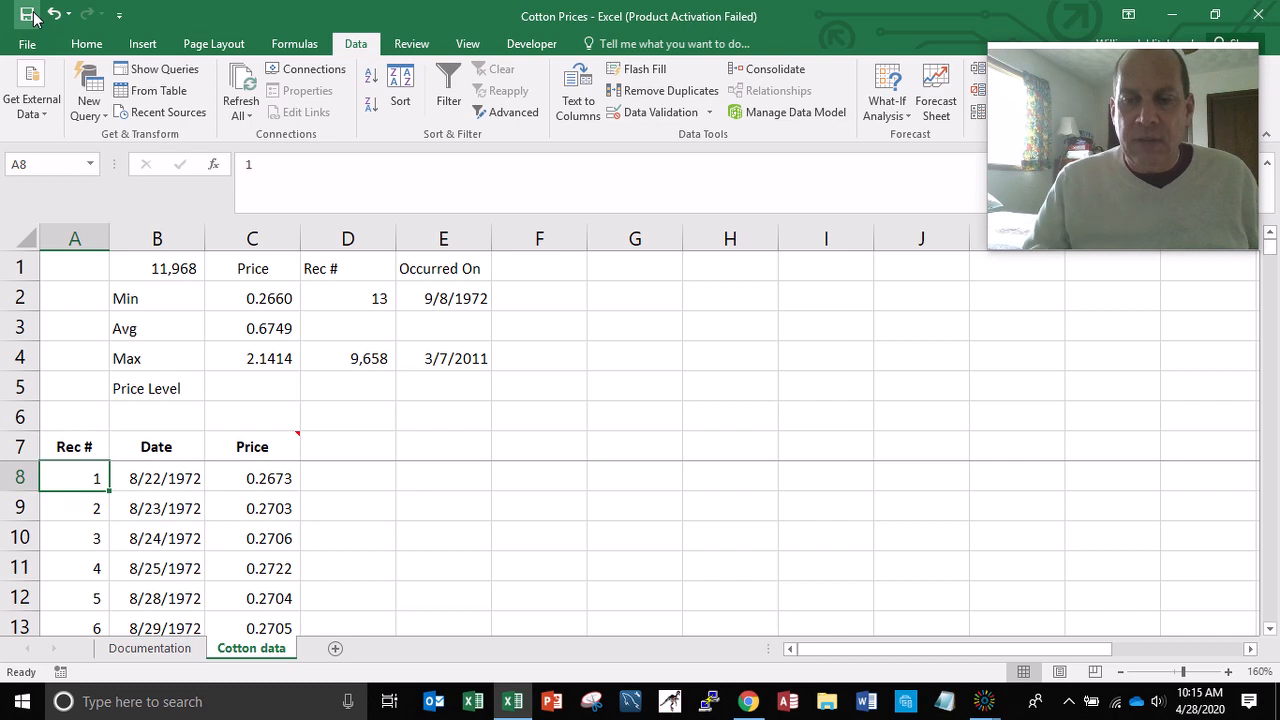
- Enter .270 as the Price Level in C5 and select that cell again
key("Up")
key("Up")
key("Up")
key("Right")
key("Right")
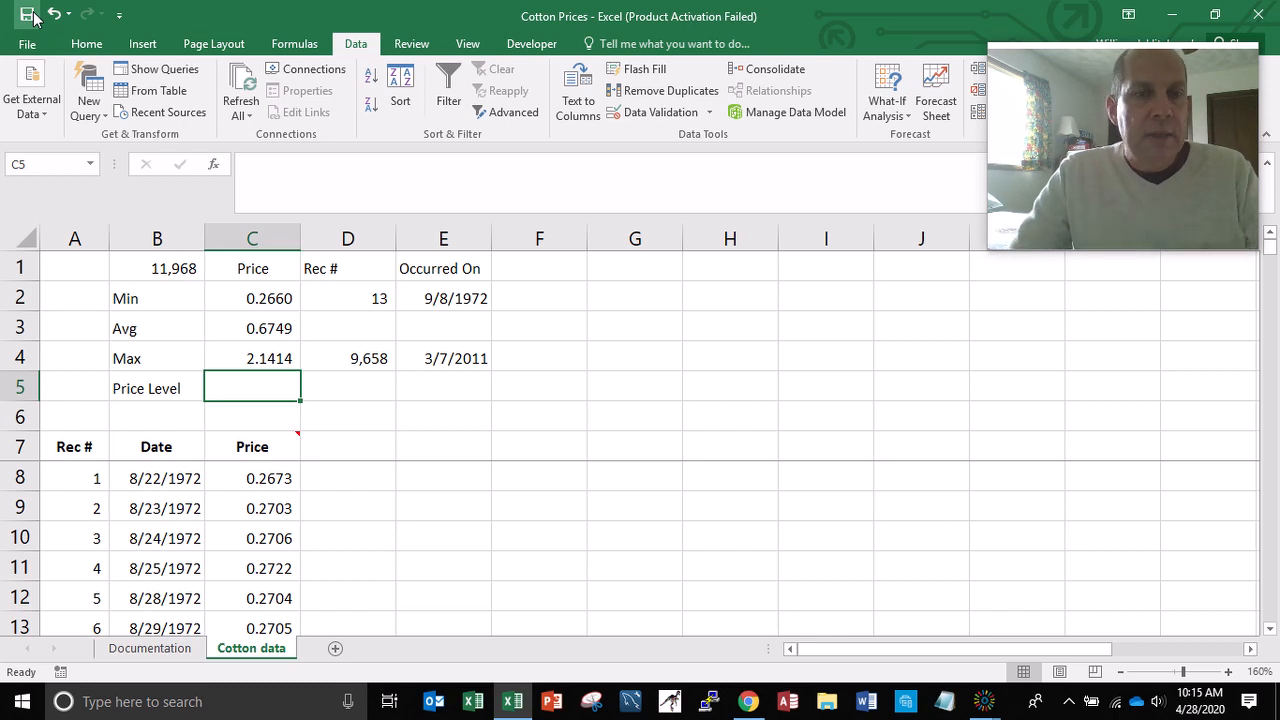
type(".270")
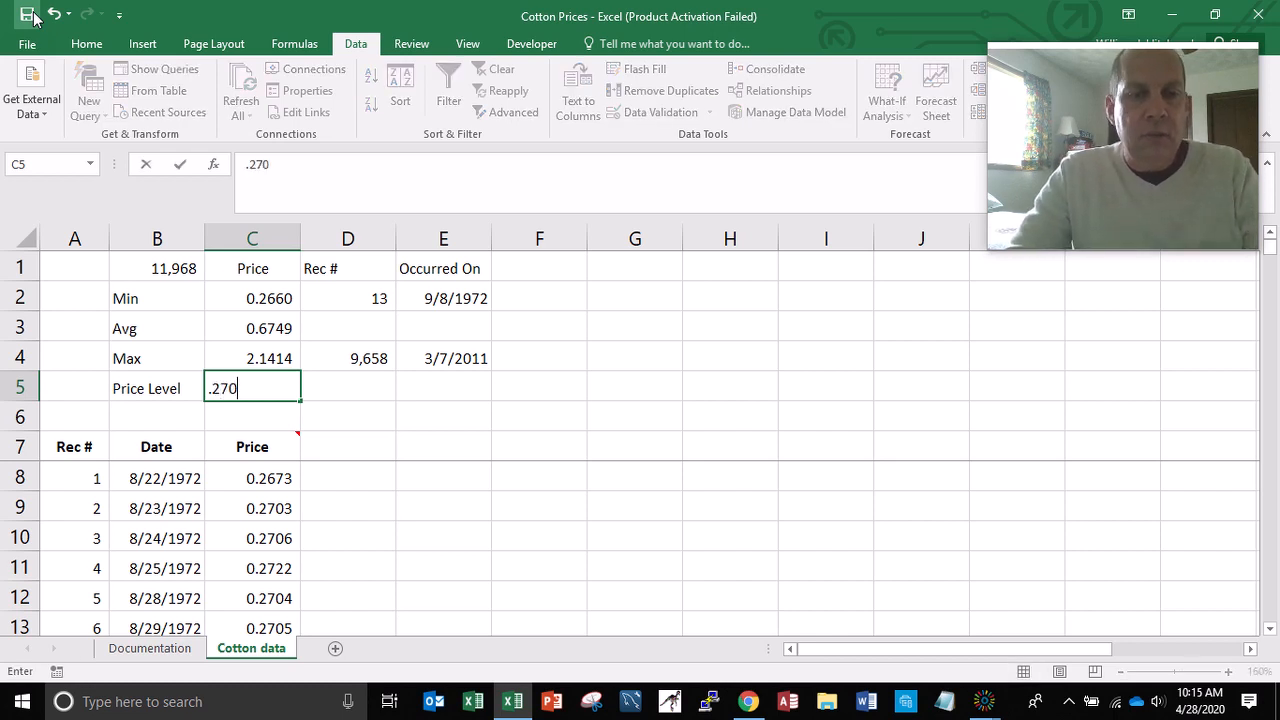
key("Return")
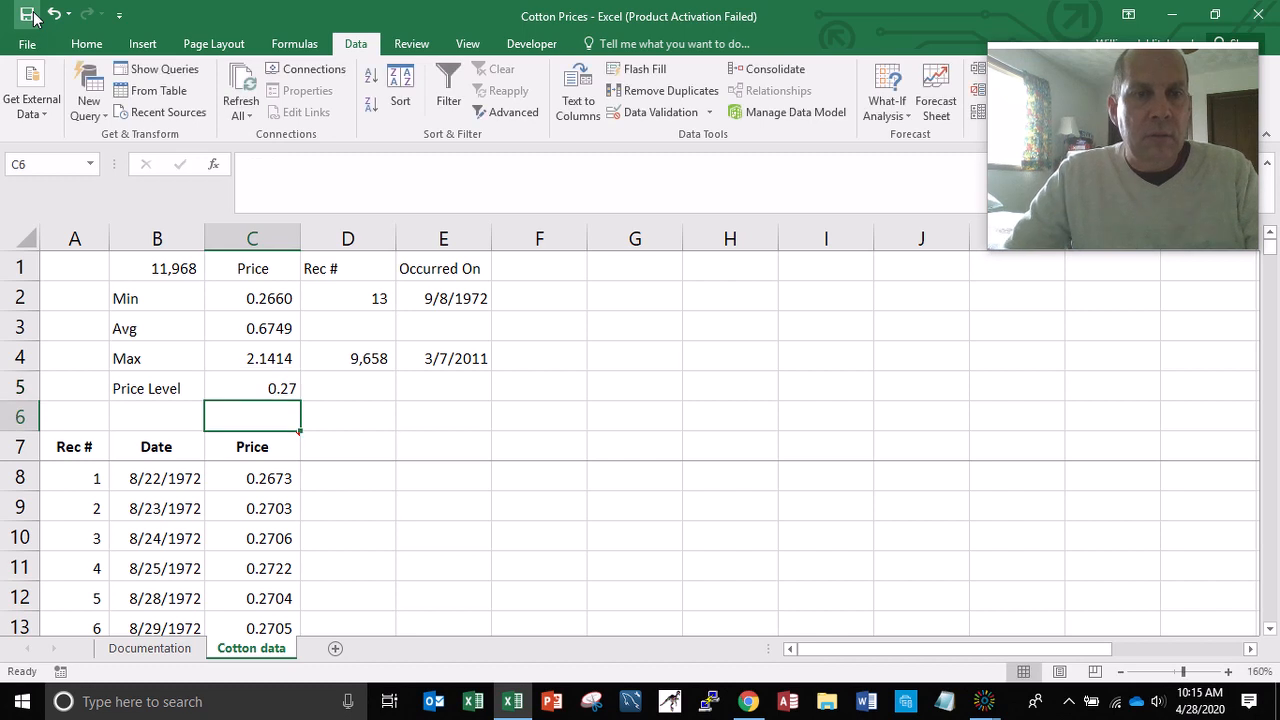
key("Up")
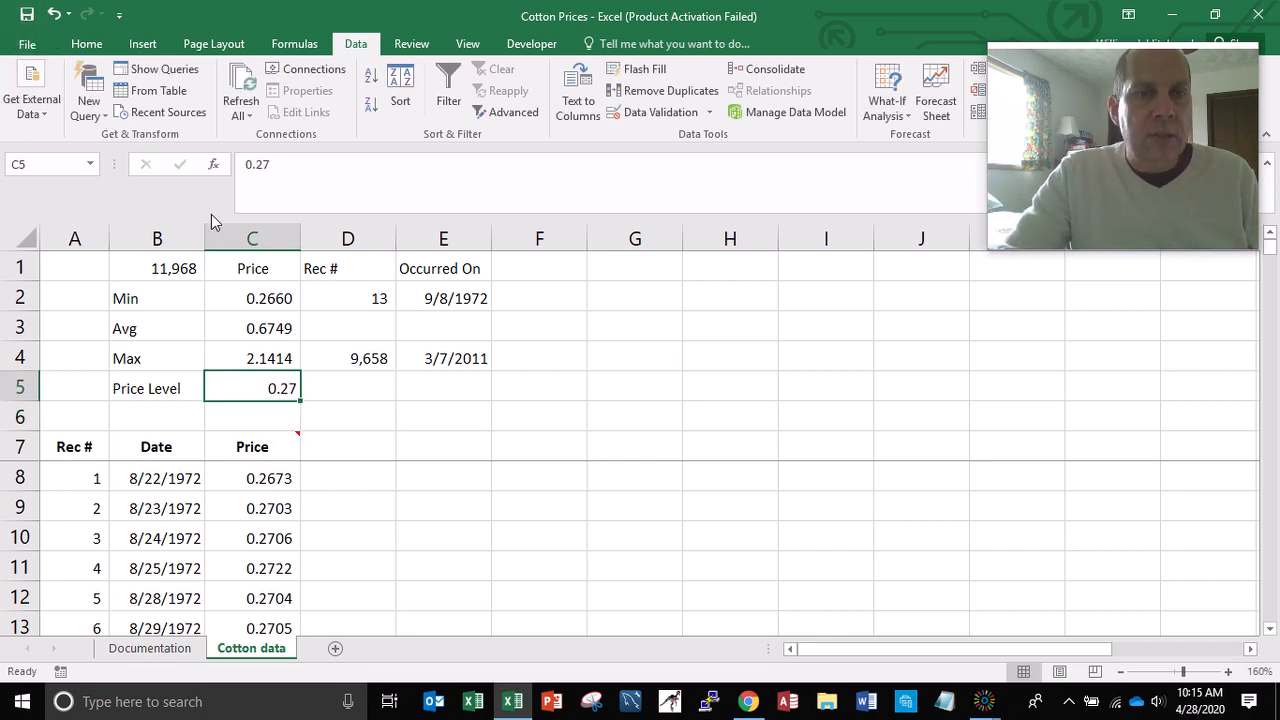
- Copy the four-decimal number format from the Max price in C4 to the Price Level in C5
left_click(265, 360)
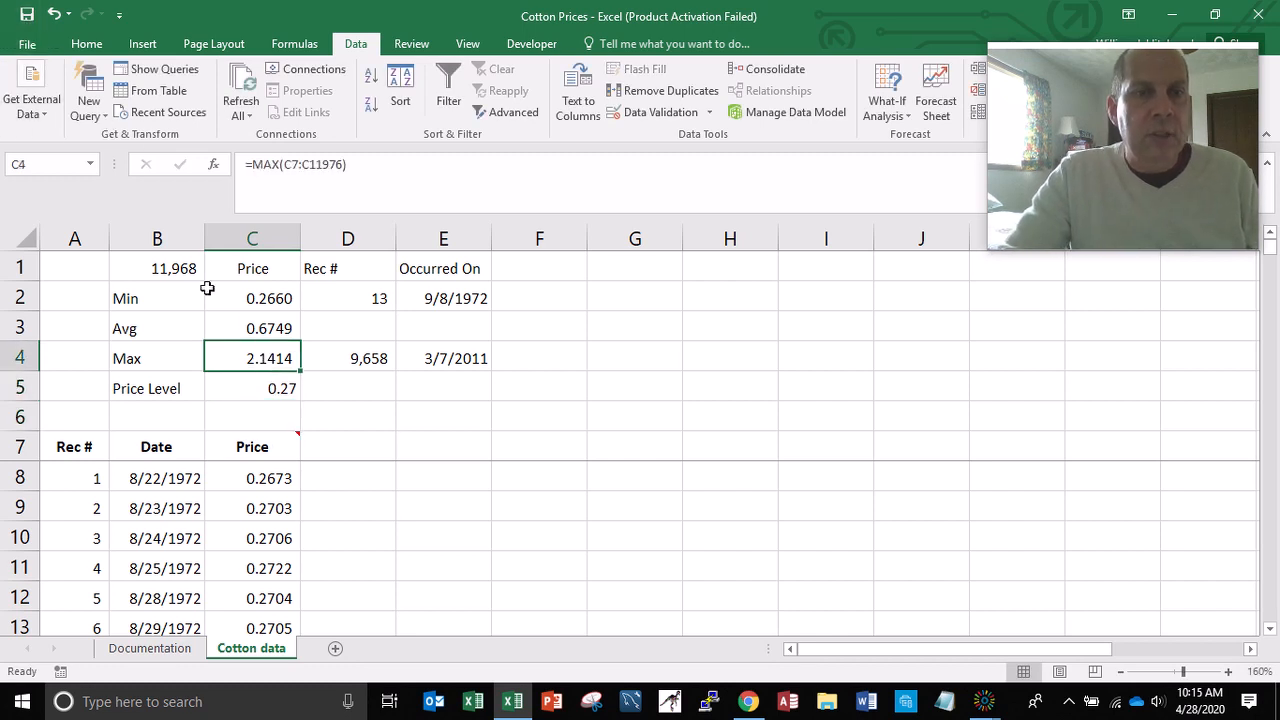
left_click(87, 47)
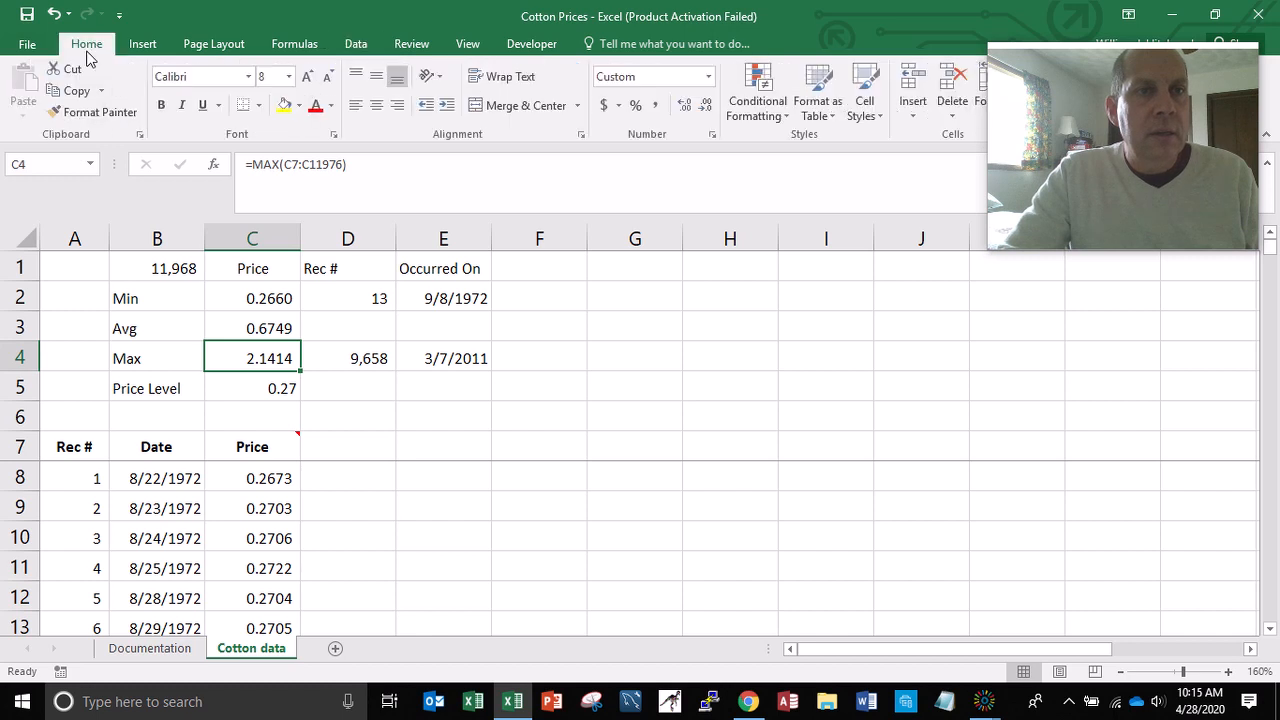
left_click(92, 112)
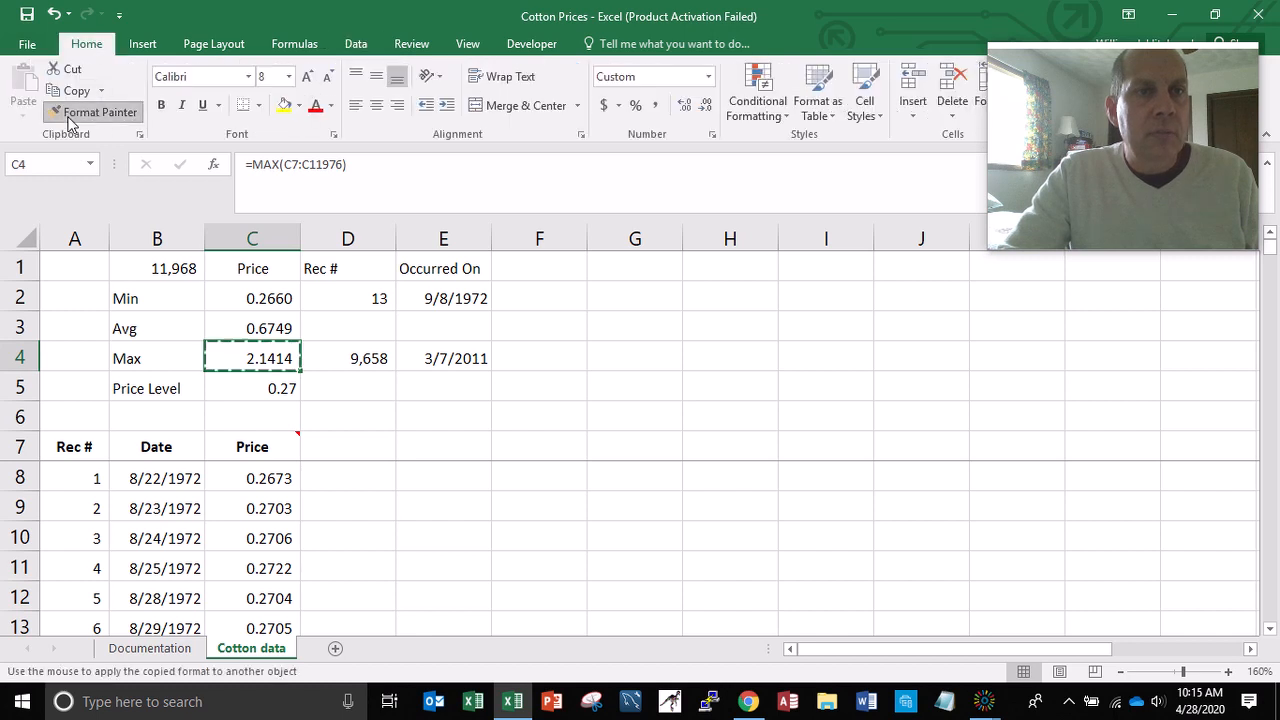
left_click(248, 382)
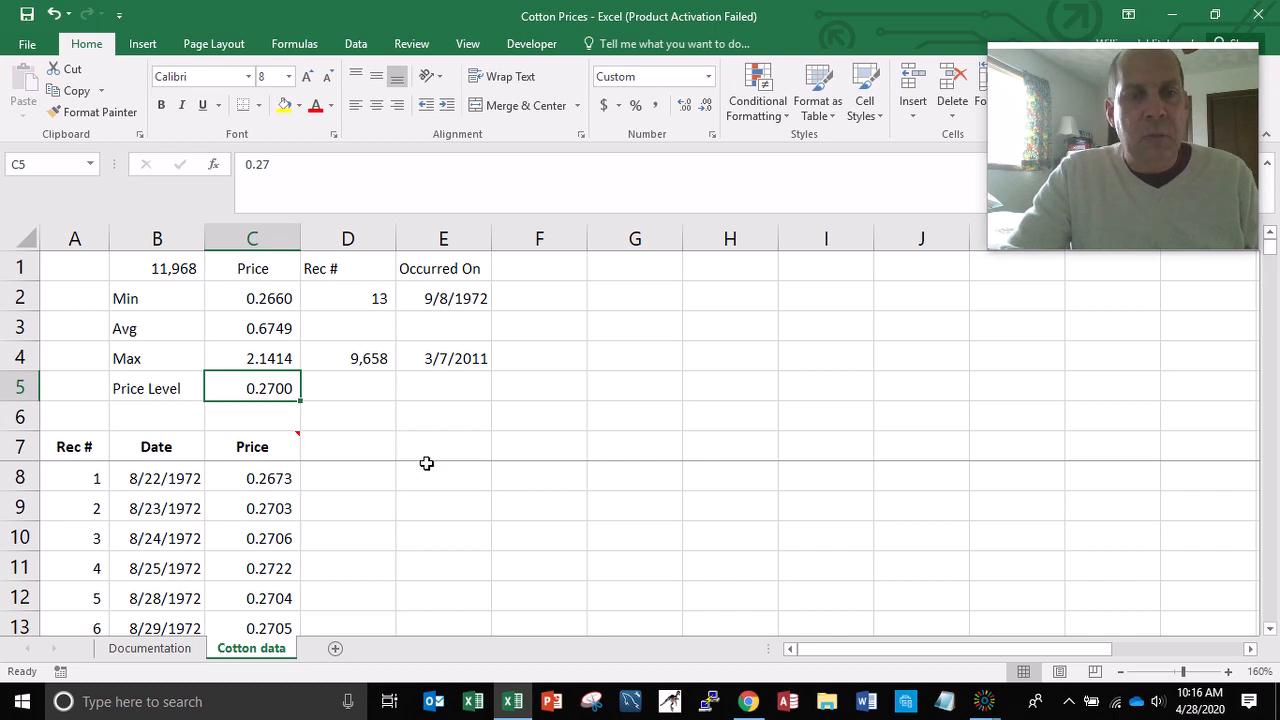
- Add the column heading "Broke Level" in D7 beside the Price heading
left_click(361, 390)
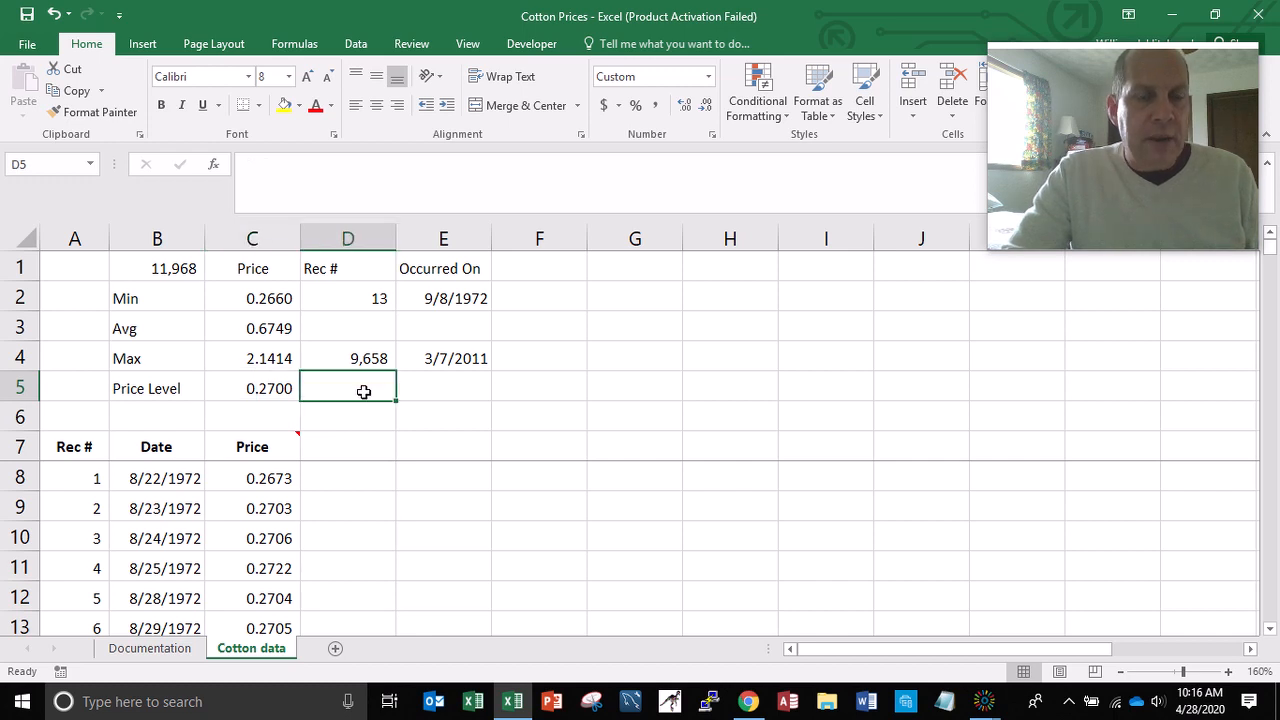
left_click(344, 447)
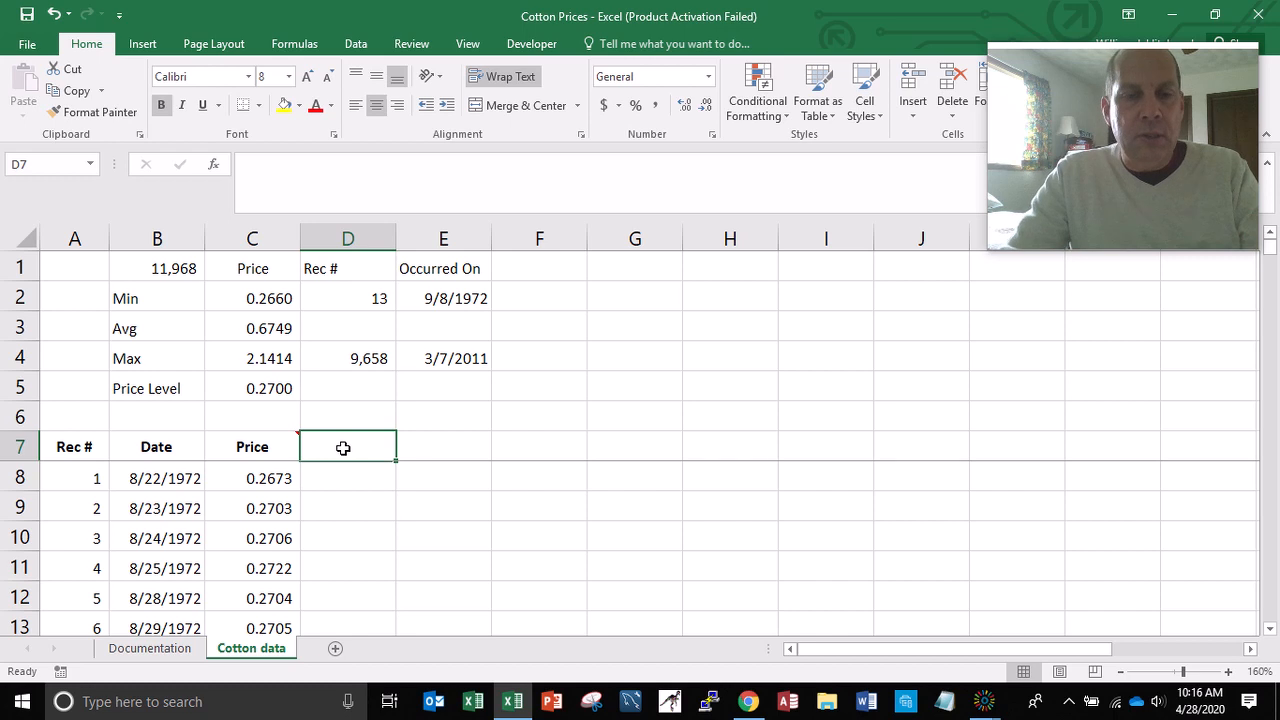
double_click(343, 448)
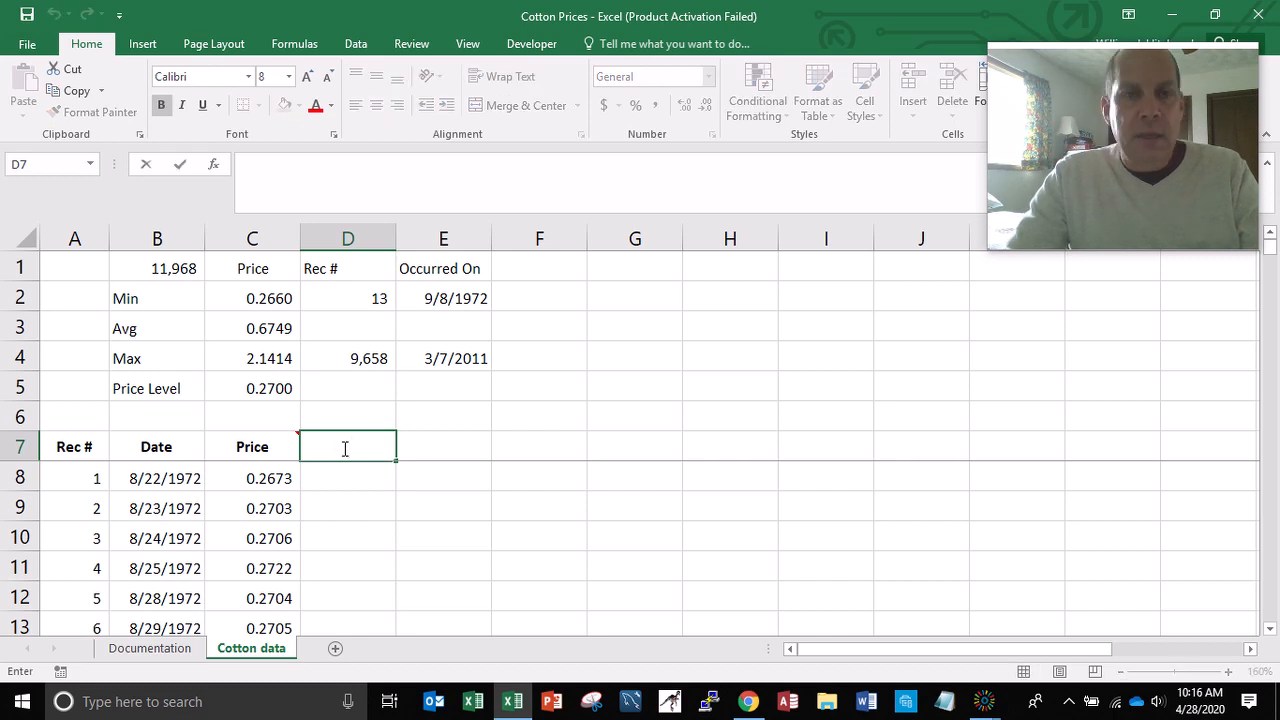
type("Broke")
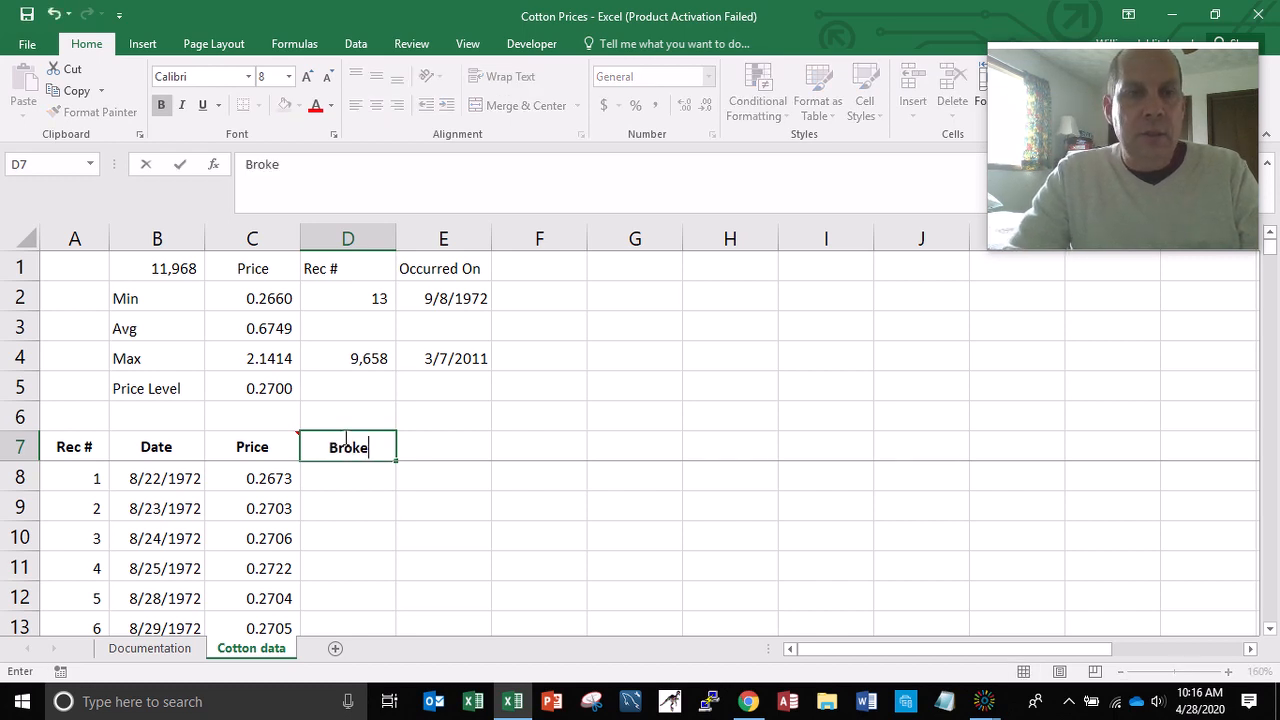
type(" Level")
key("Return")
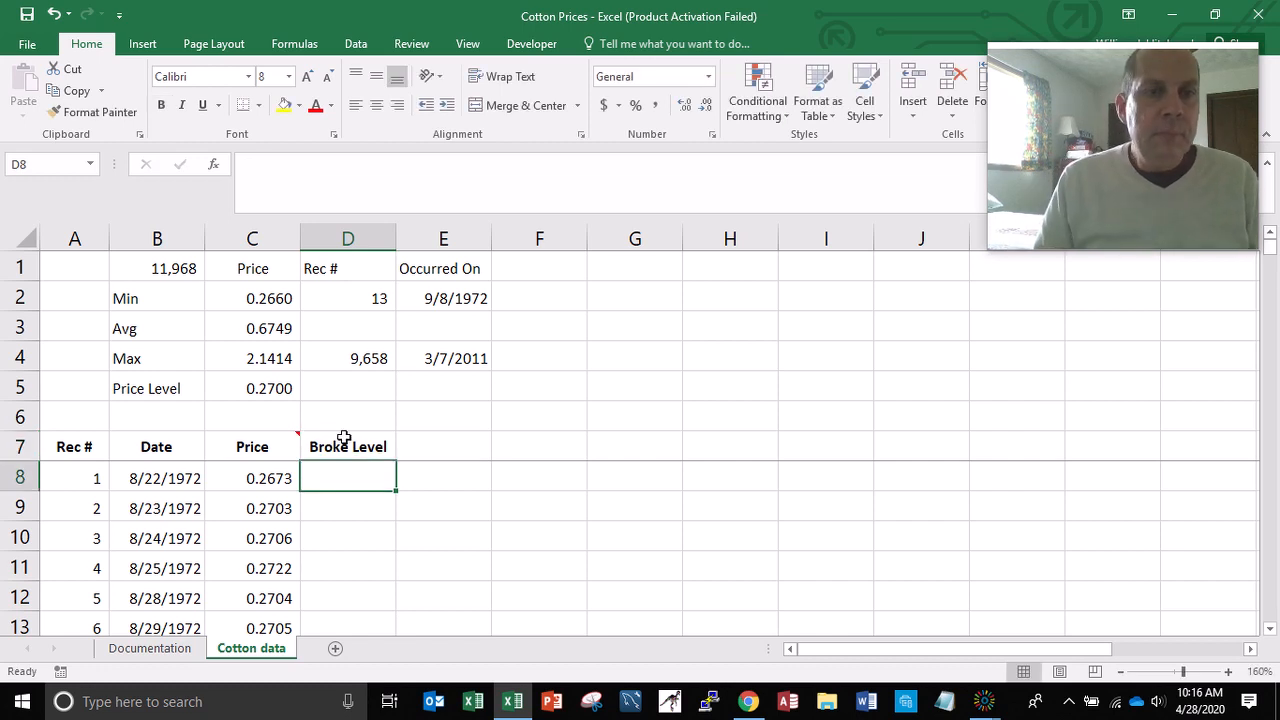
- Enter =IF(C8>=C$5,"Y","N") in D8 to flag whether the price reaches the Price Level
type("=")
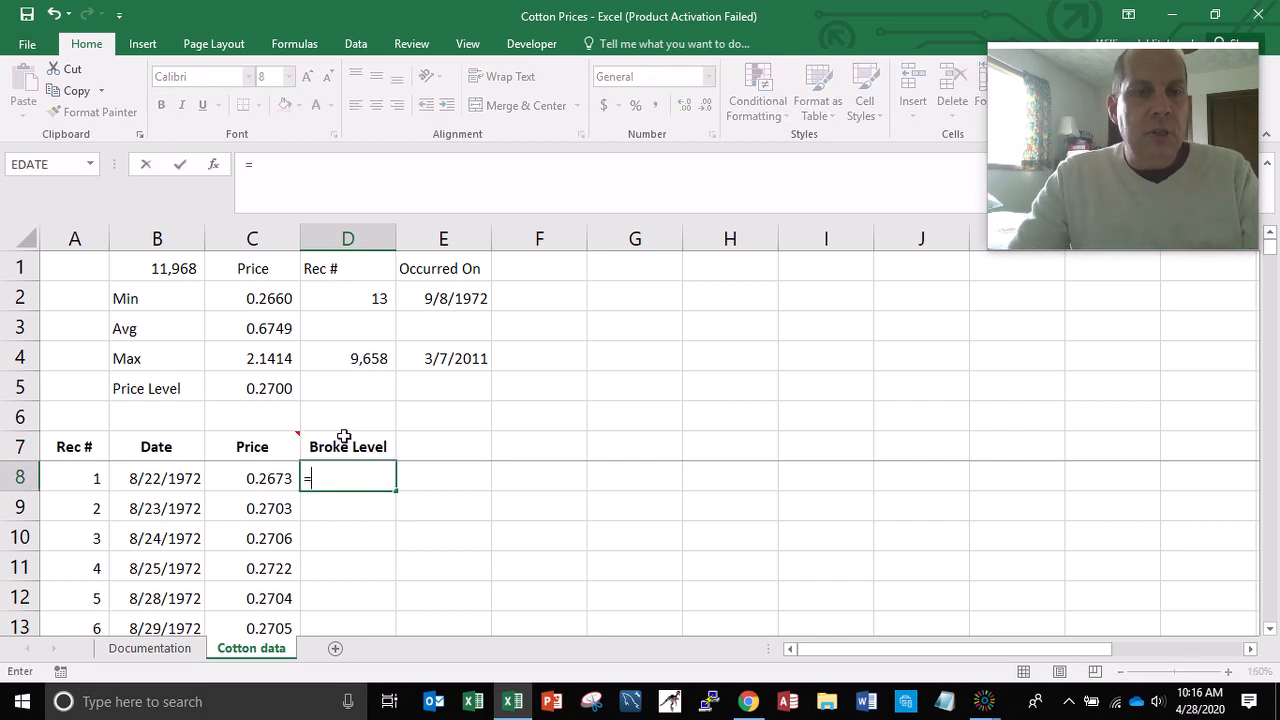
type("if(")
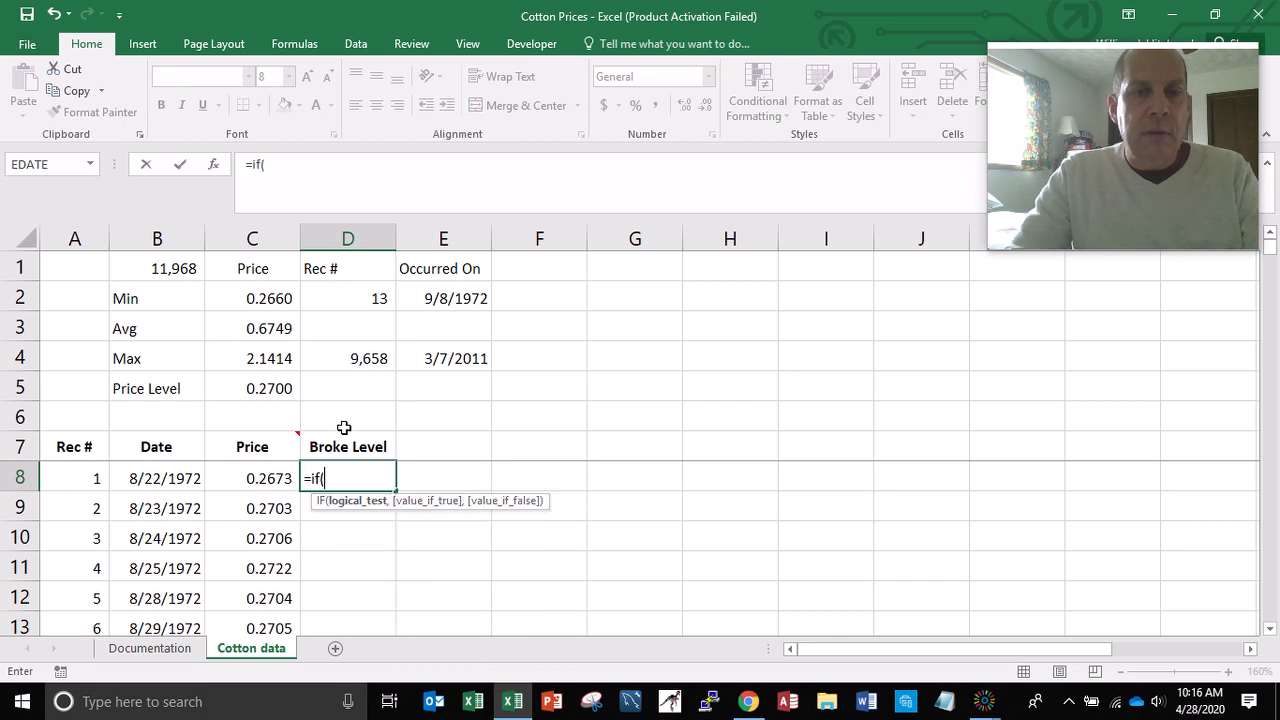
key("Left")
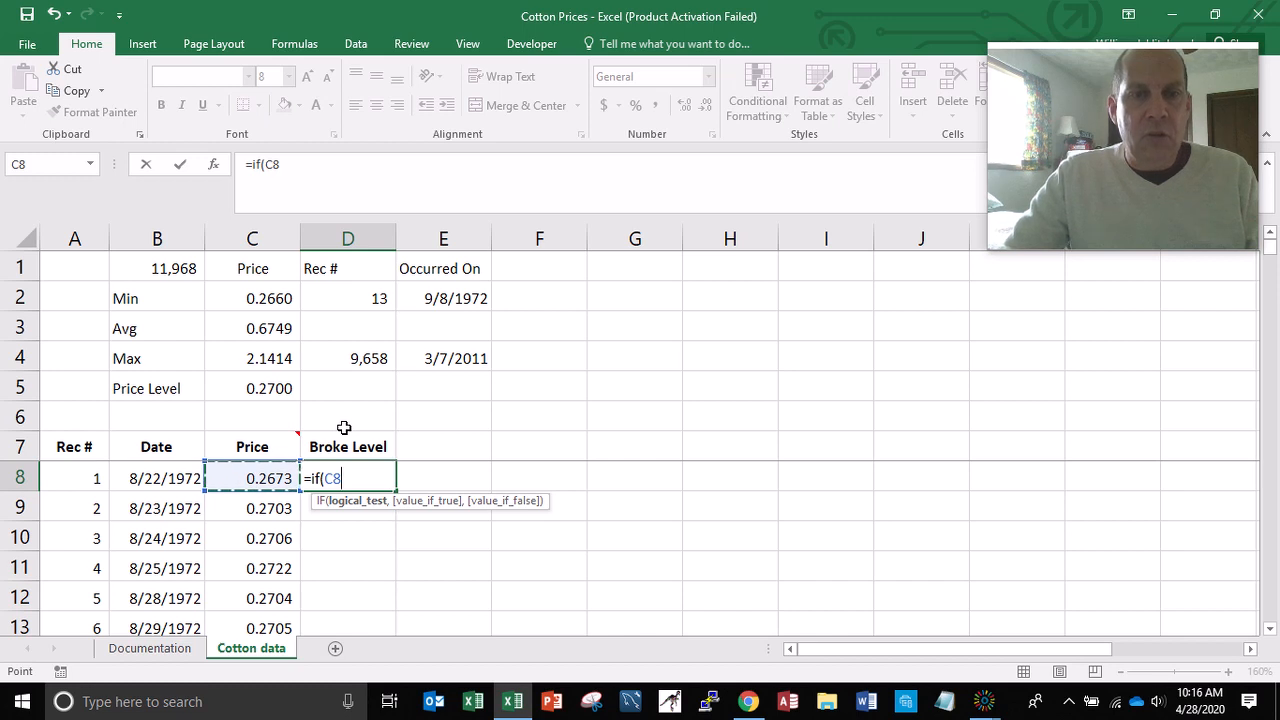
type(">=")
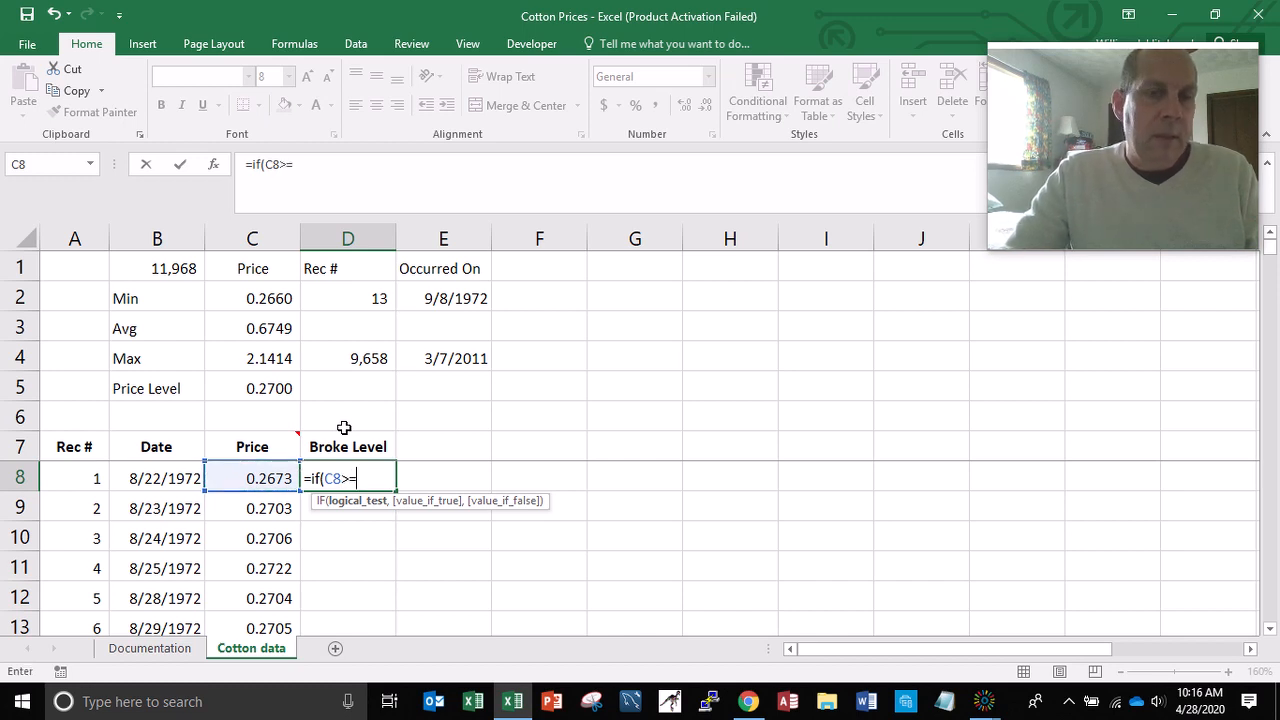
key("Up")
key("Up")
key("Up")
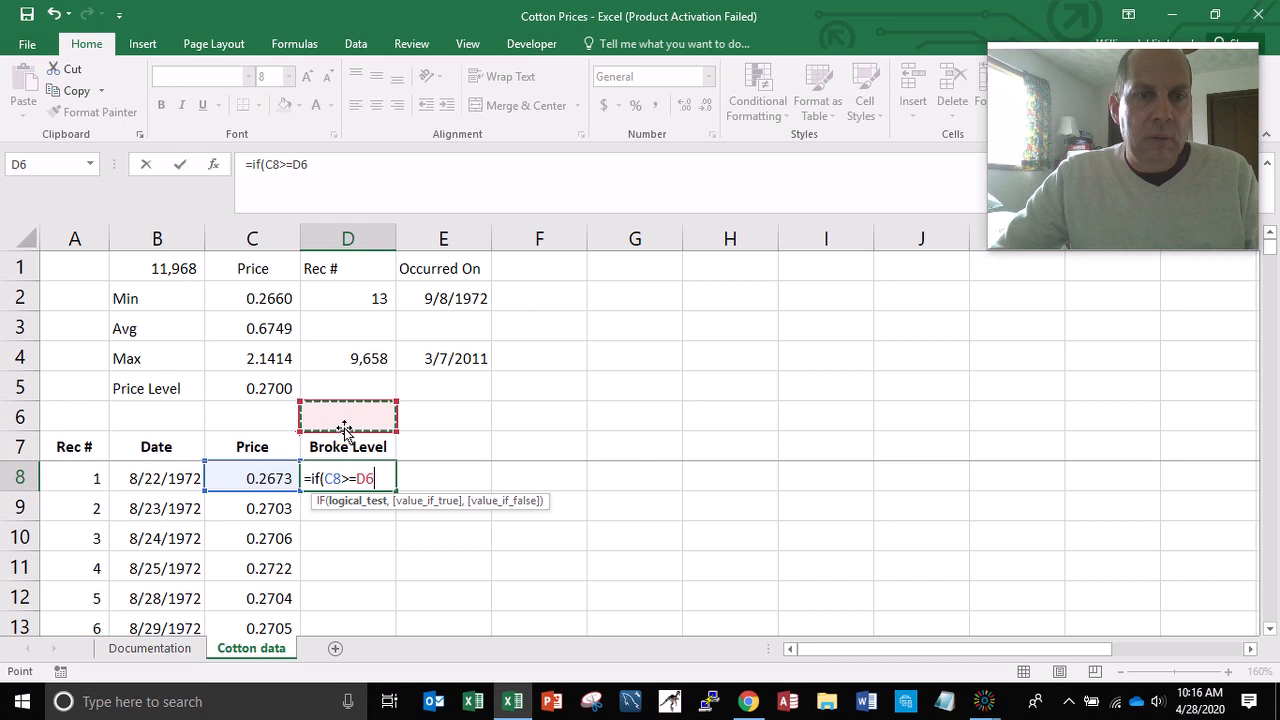
key("Left")
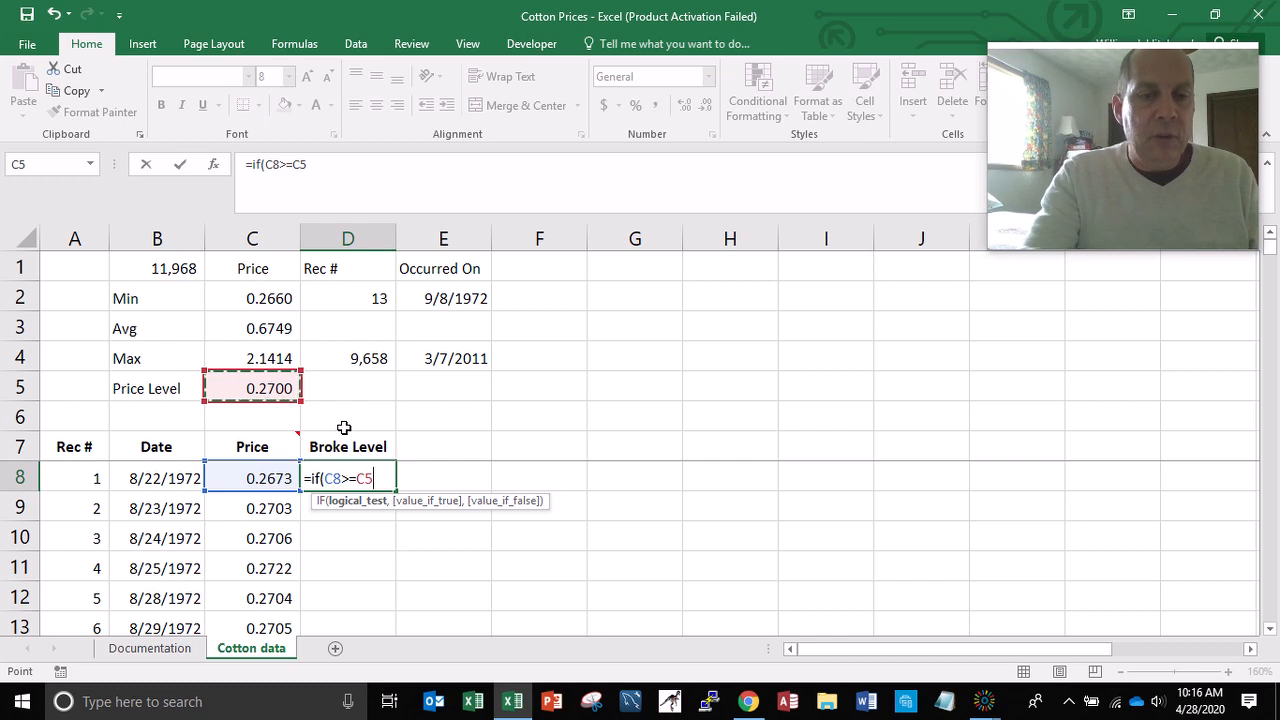
key("F4")
key("F4")
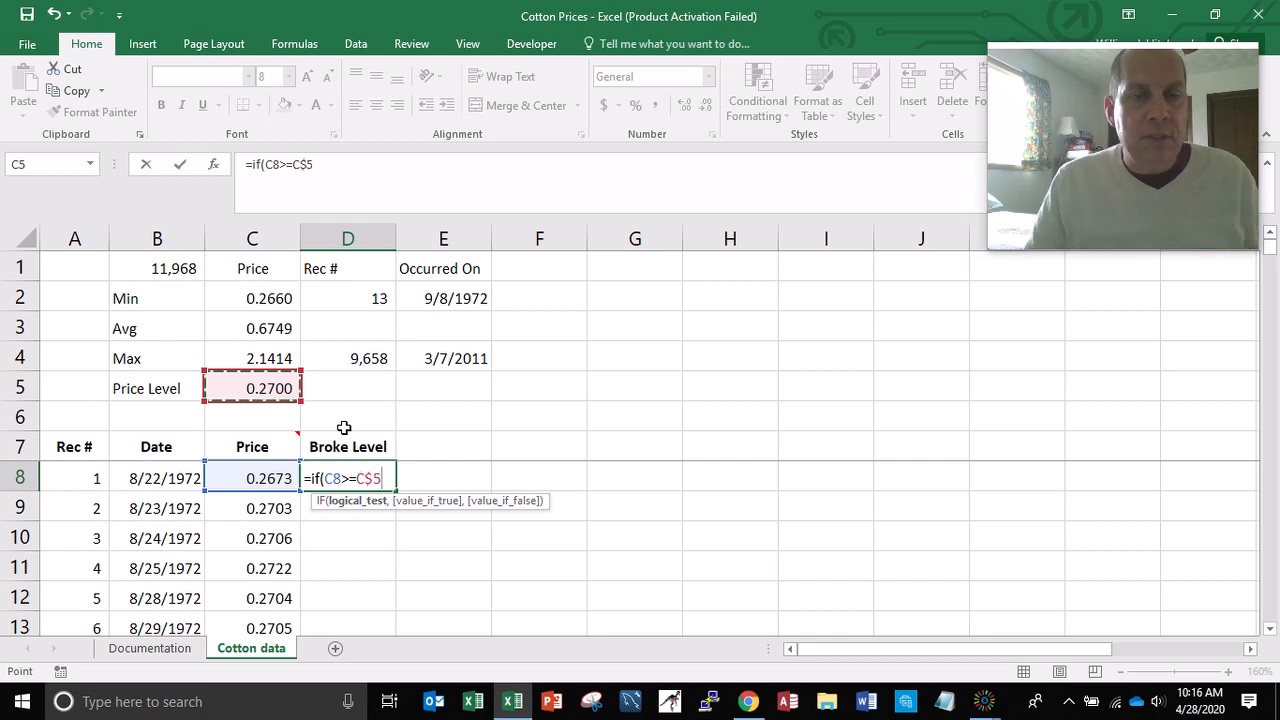
type(",")
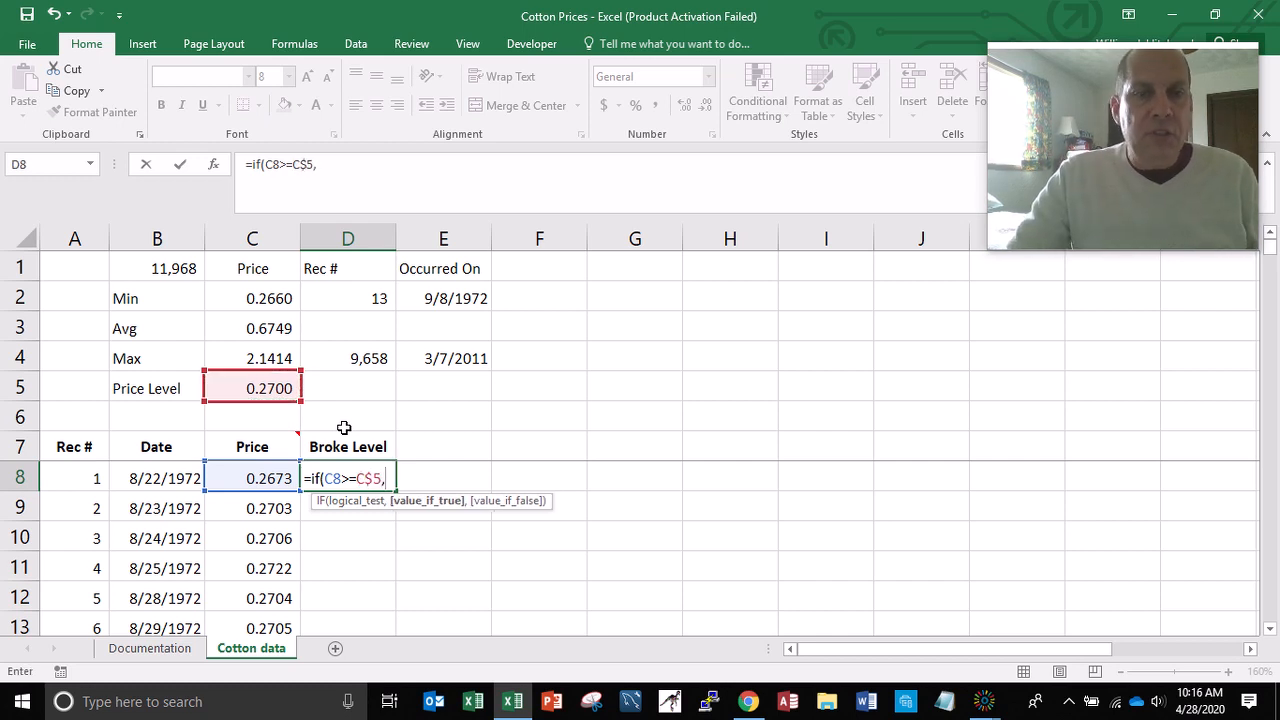
type("\"Y")
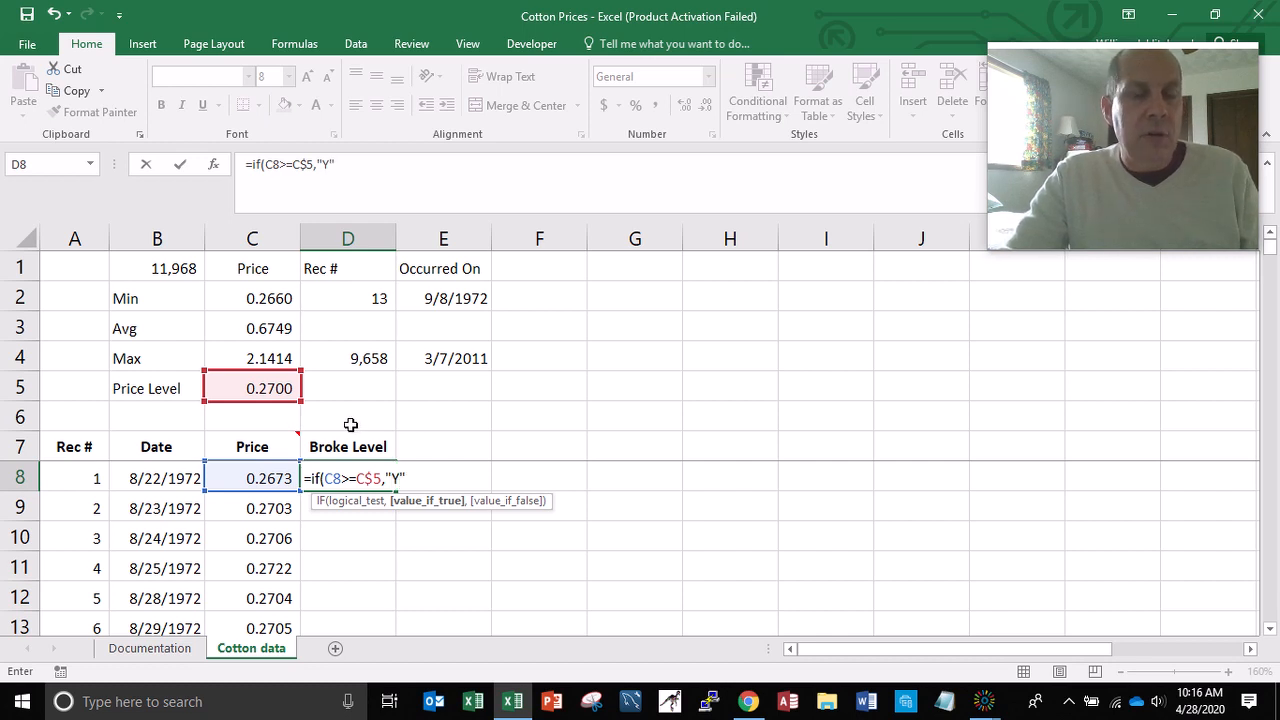
type("\",\"")
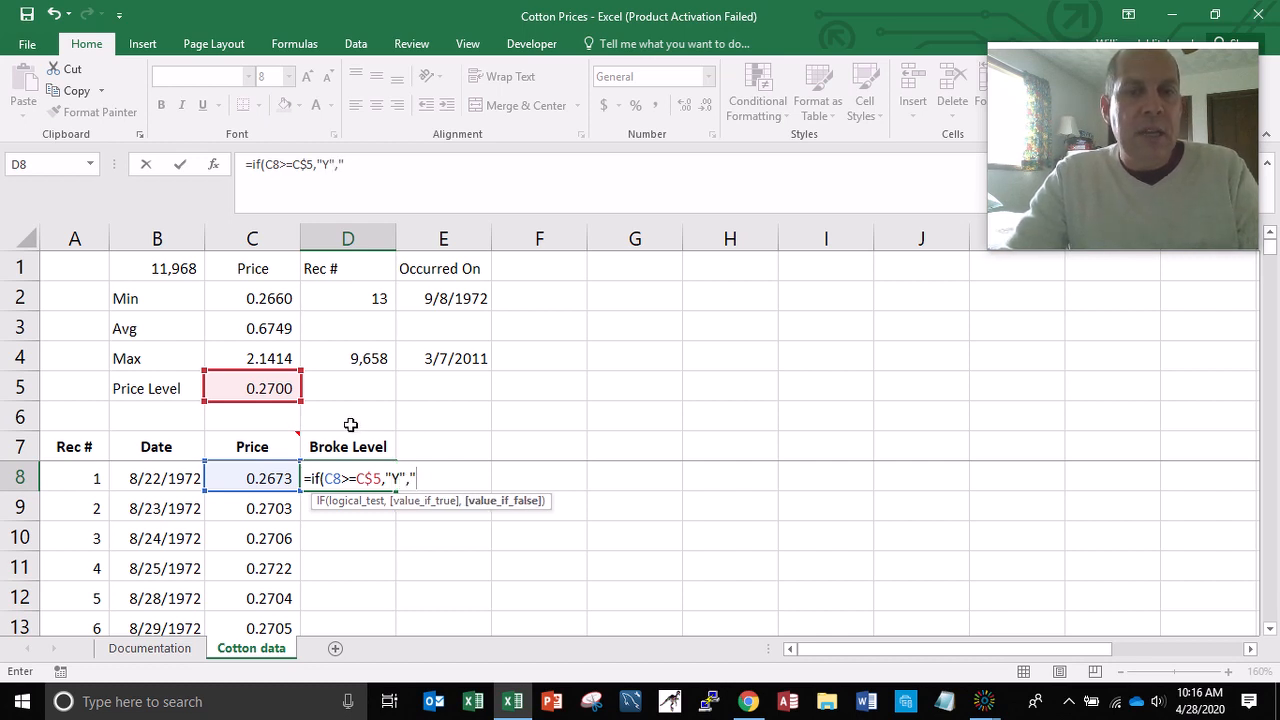
type("N\"")
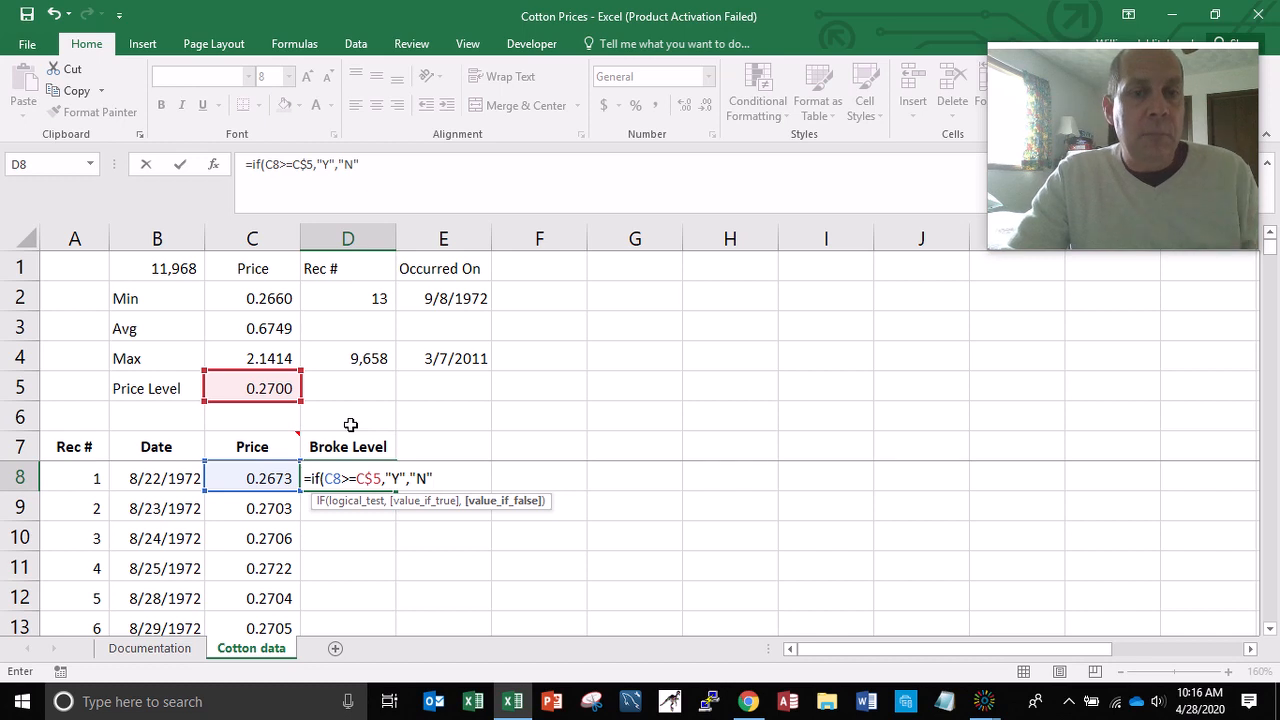
type(")")
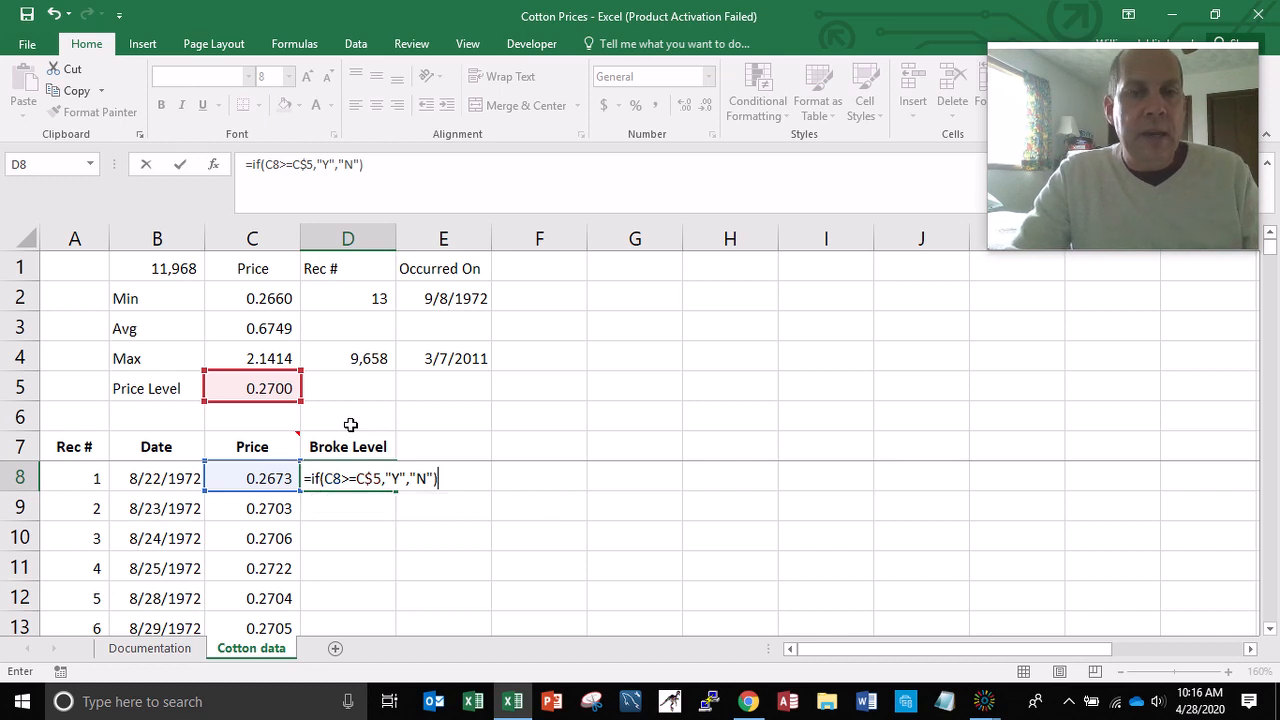
key("Return")
- Center D8 horizontally and fill its formula down the Broke Level column for all records
key("Up")
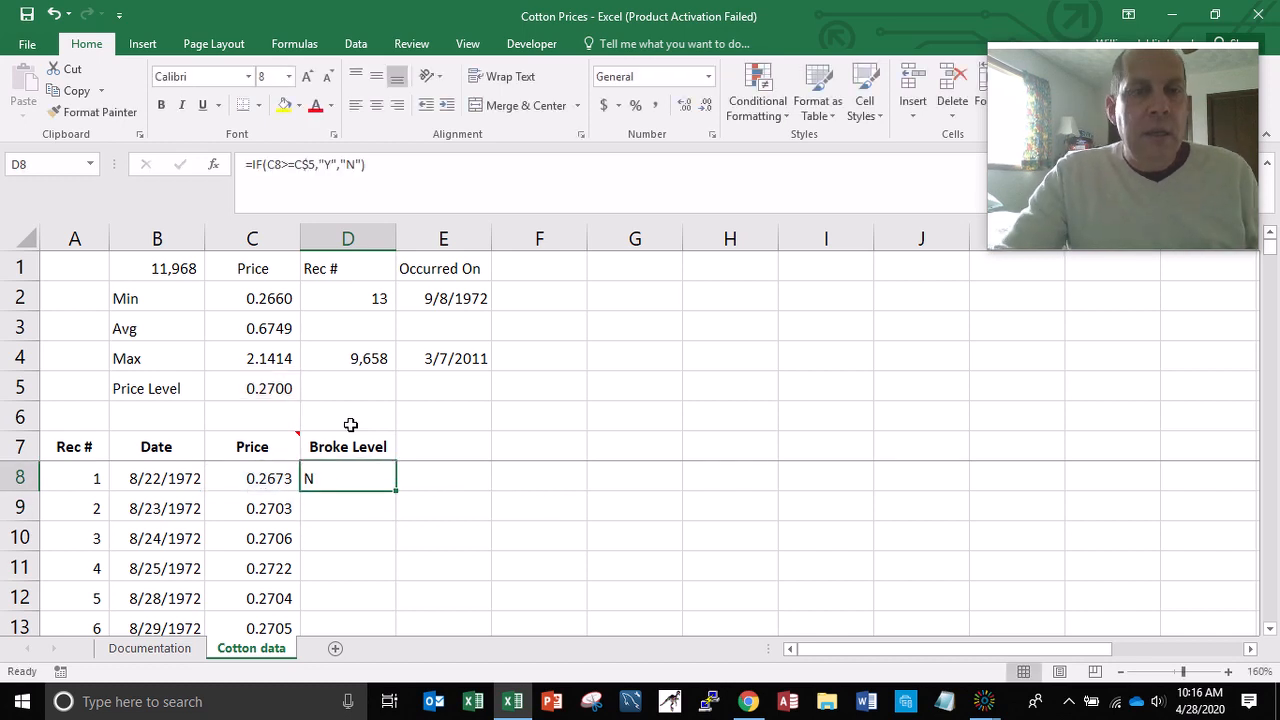
left_click(375, 108)
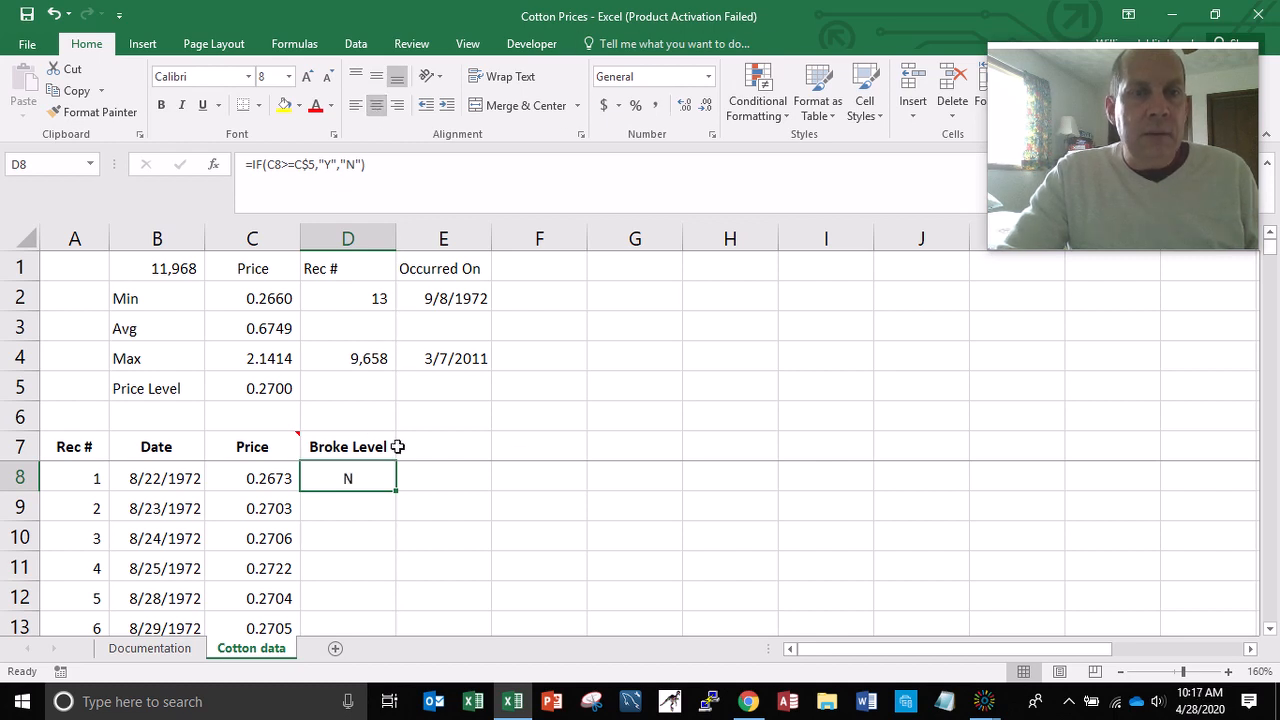
double_click(396, 492)
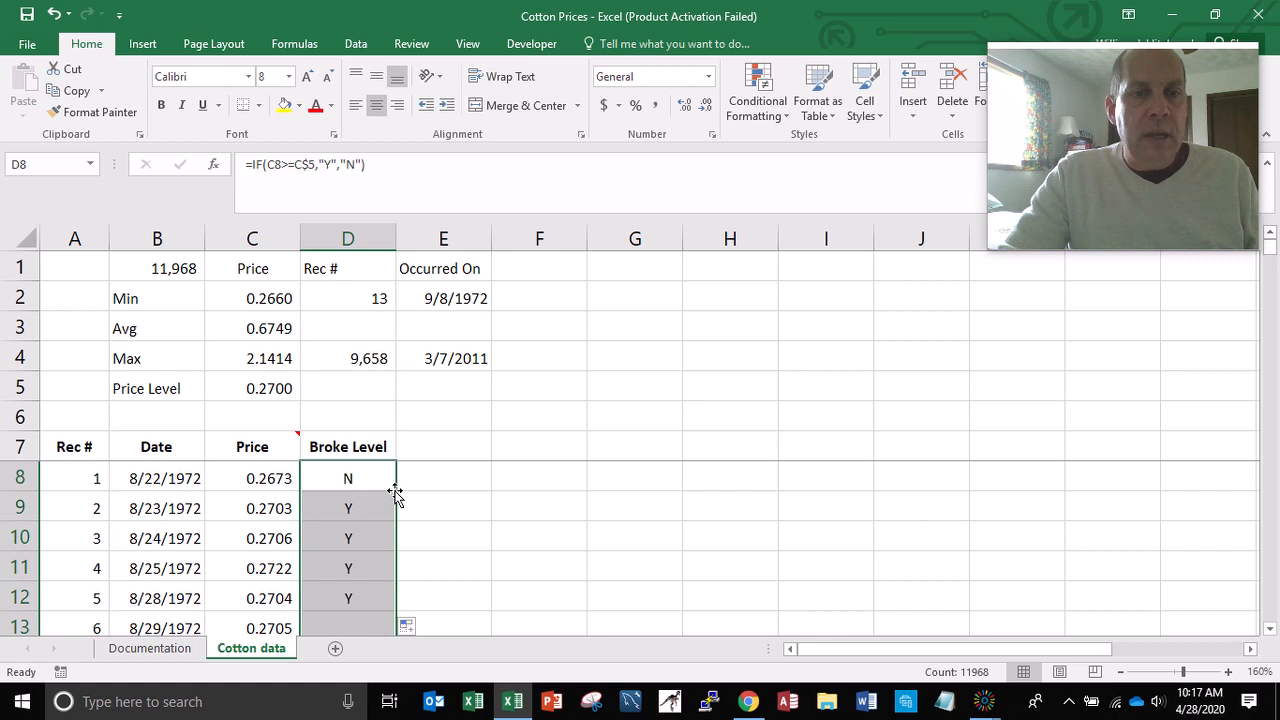
- Check the Broke Level flags against the prices in the Cotton data rows from row 9 through row 29
left_click(323, 511)
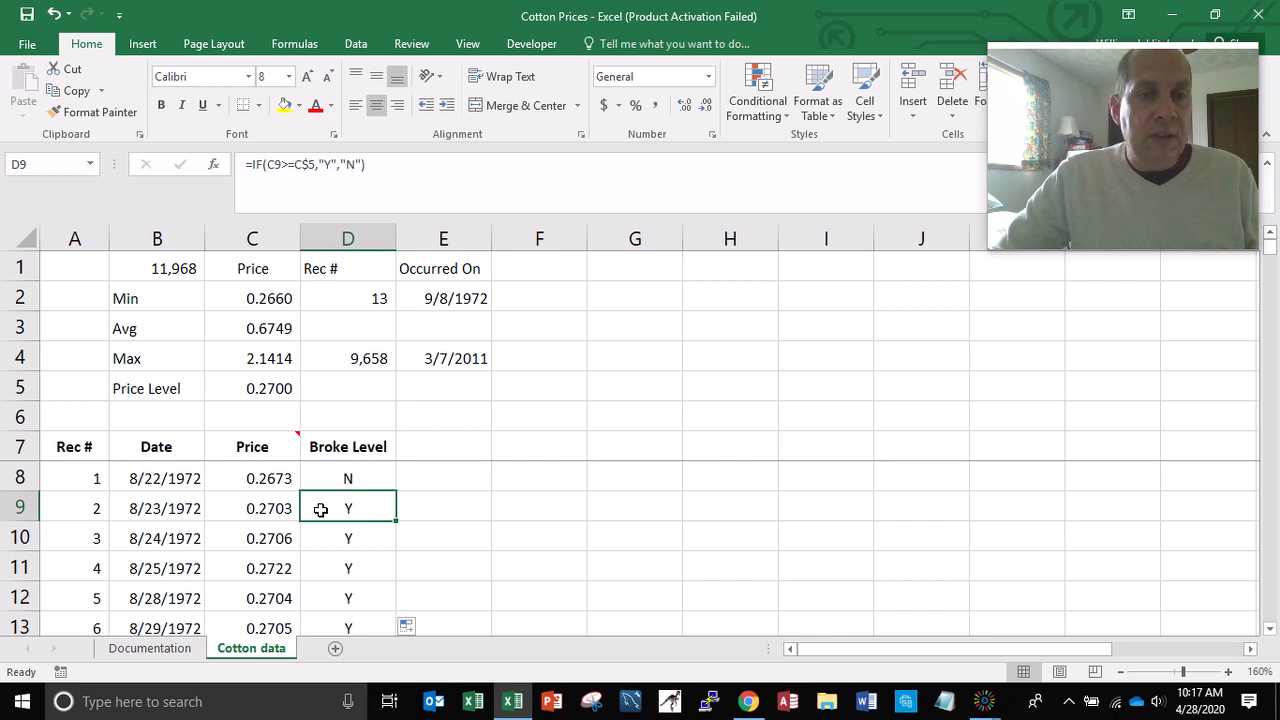
key("Left")
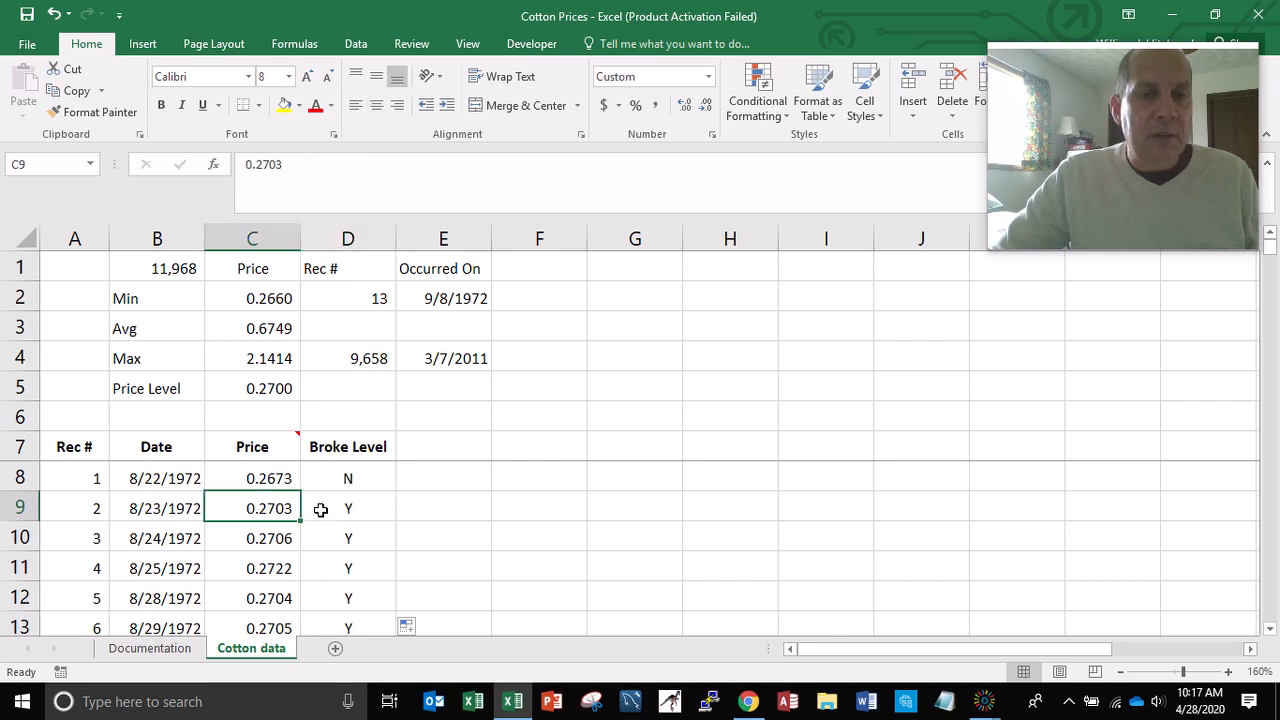
key("Right")
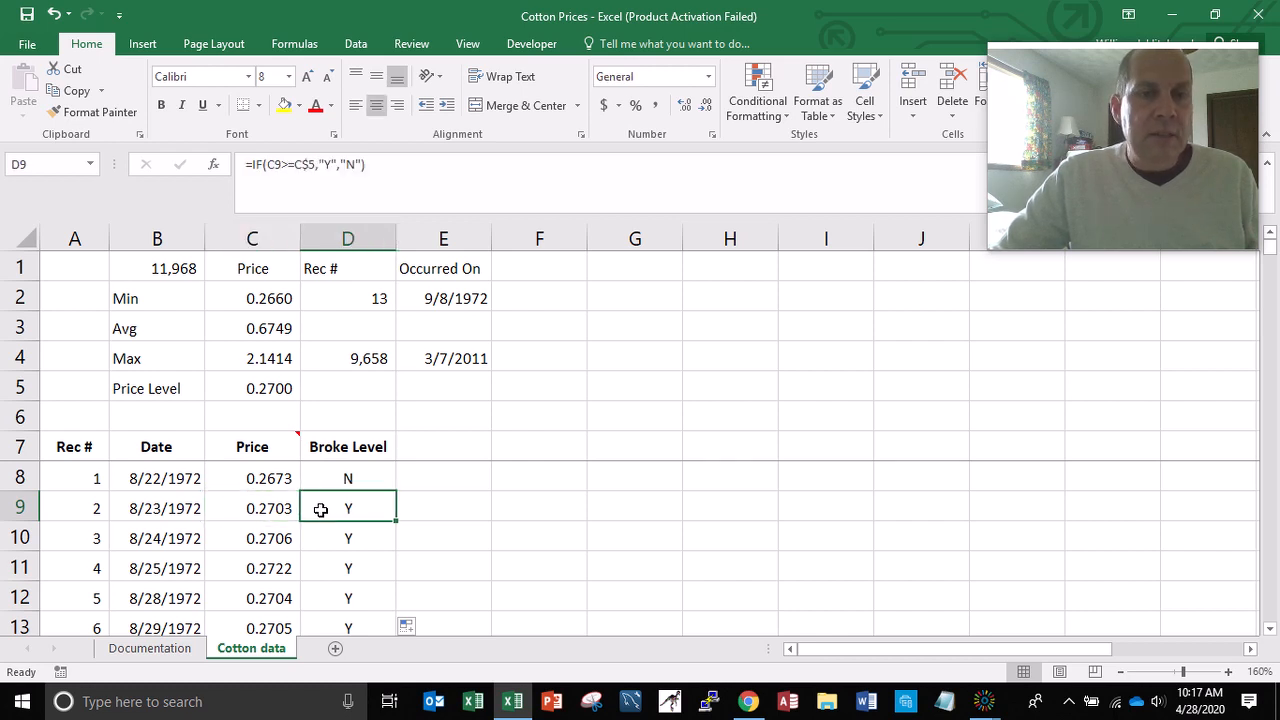
key("Down")
key("Down")
key("Down")
key("Down")
key("Down")
key("Down")
key("Down")
key("Down")
key("Down")
key("Down")
key("Down")
key("Down")
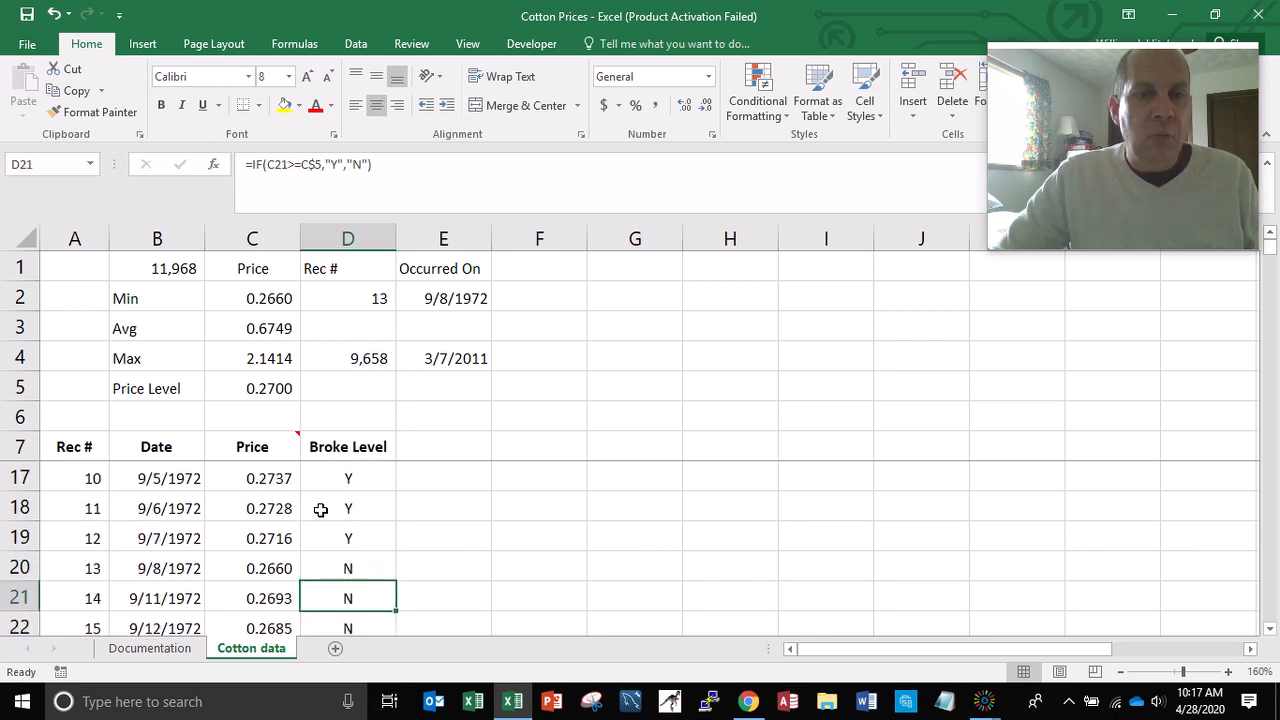
key("Down")
key("Down")
key("Down")
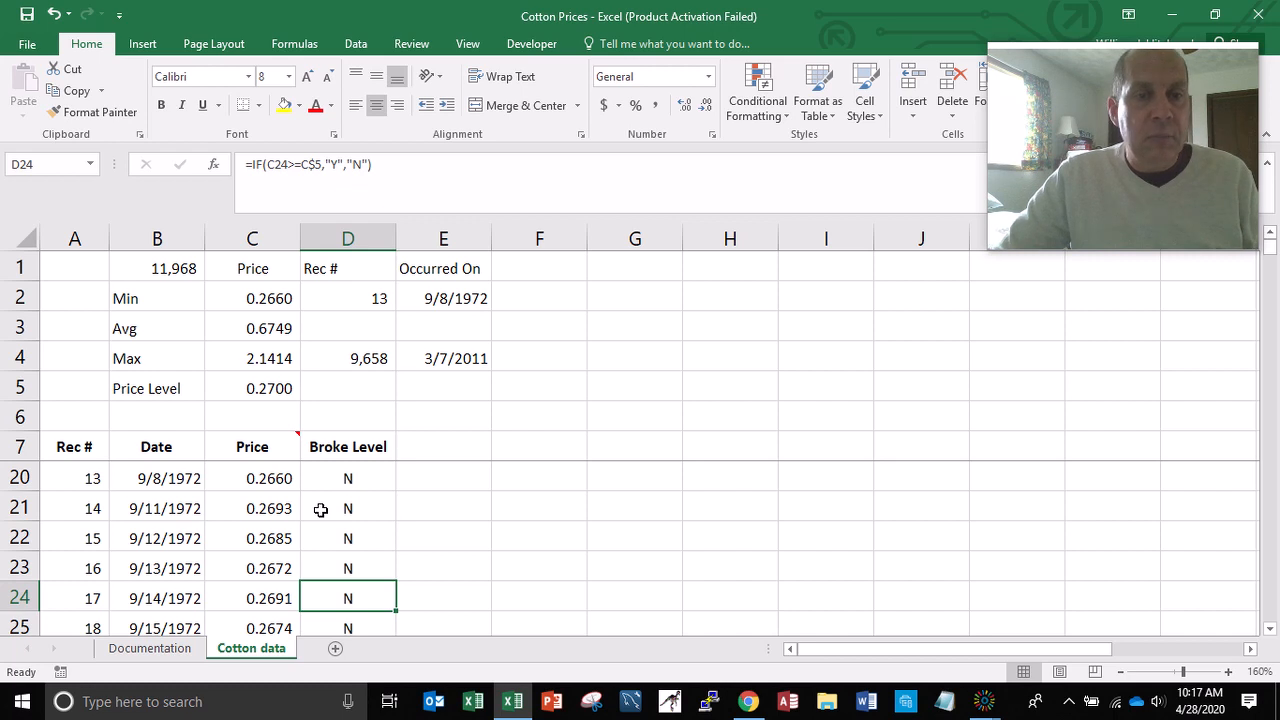
key("Down")
key("Down")
key("Down")
key("Down")
key("Down")
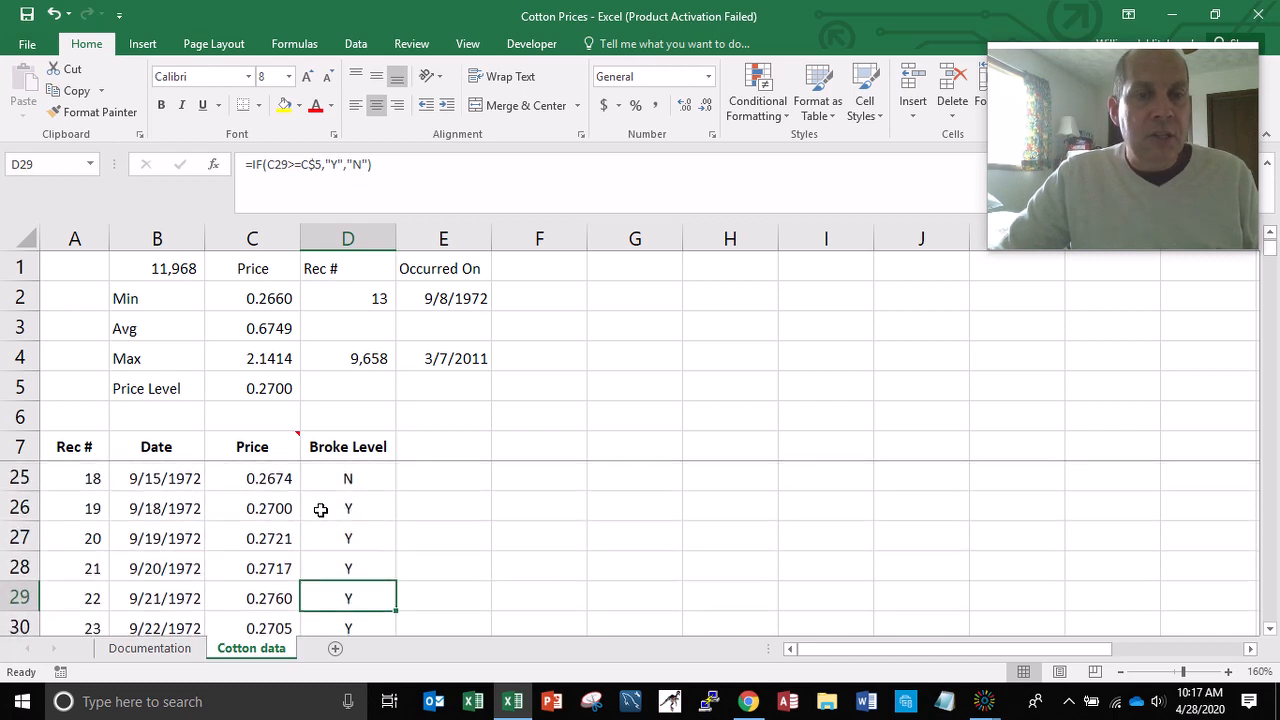
- Copy the record-number MATCH formula from the Max row in D4 into the Price Level row in D5
key("ctrl+Home")
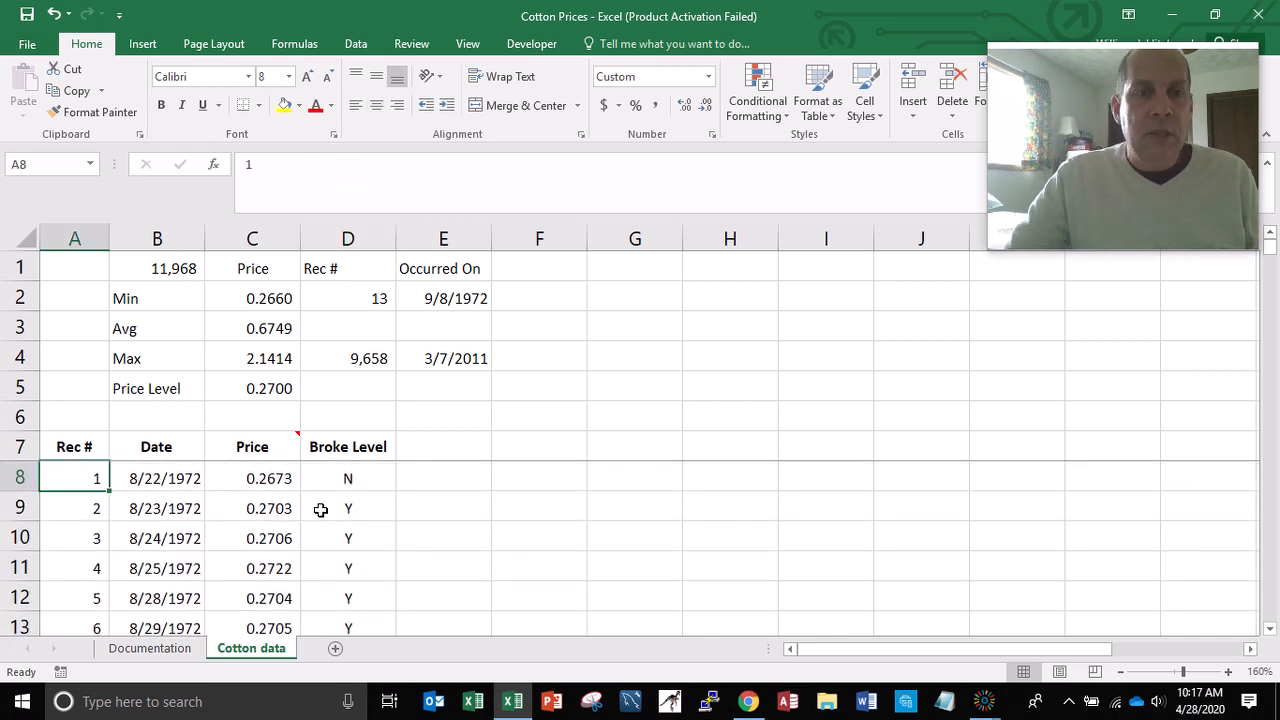
key("Up")
key("Up")
key("Up")
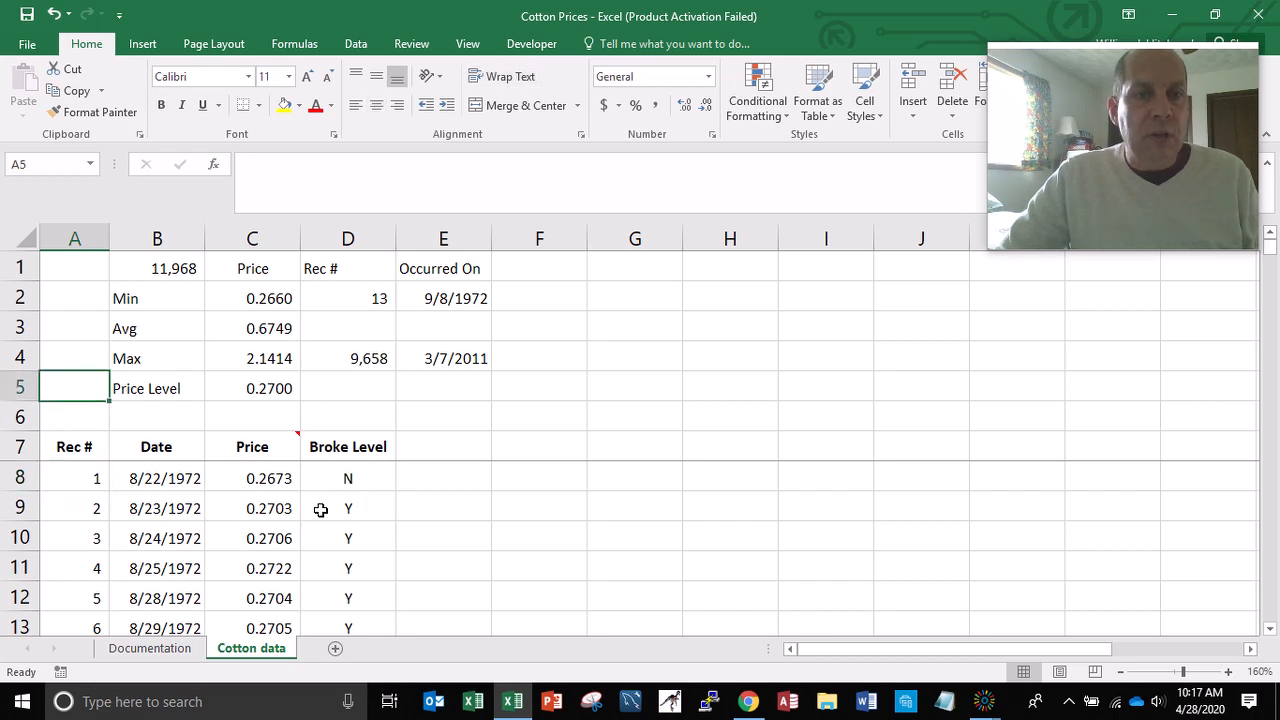
key("Right")
key("Right")
key("Right")
key("Up")
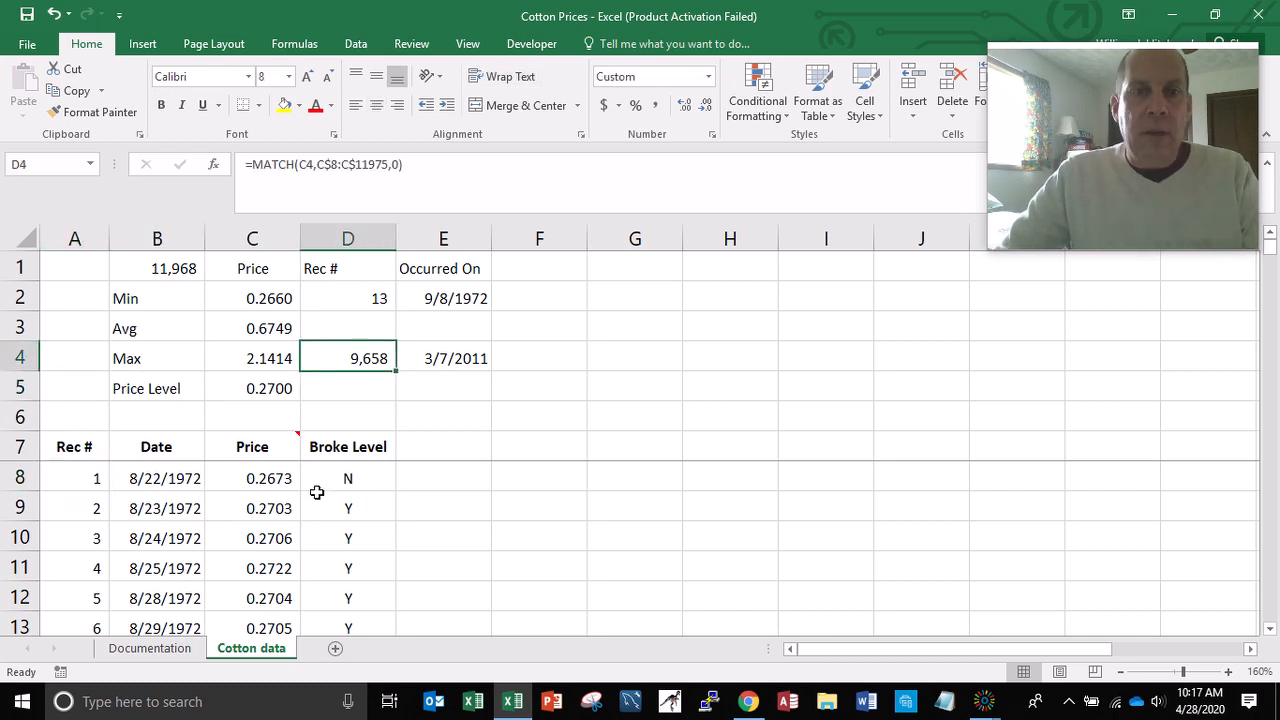
key("ctrl+c")
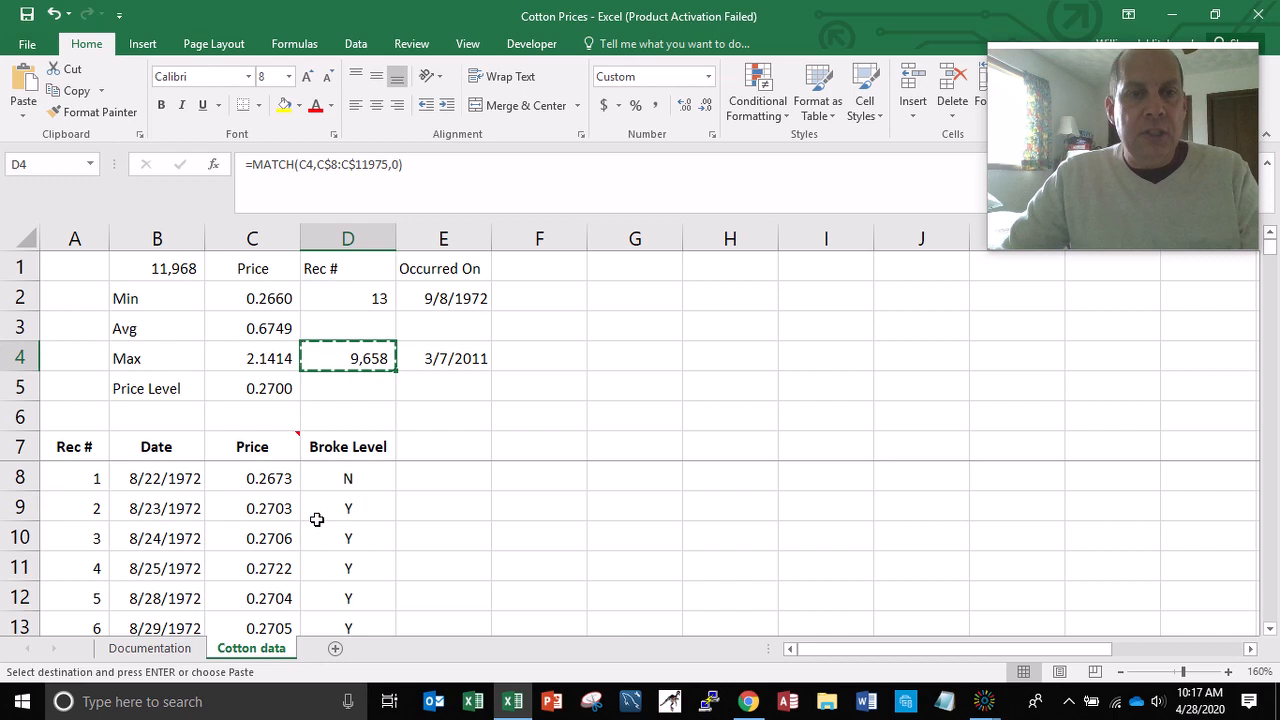
key("Down")
key("Return")
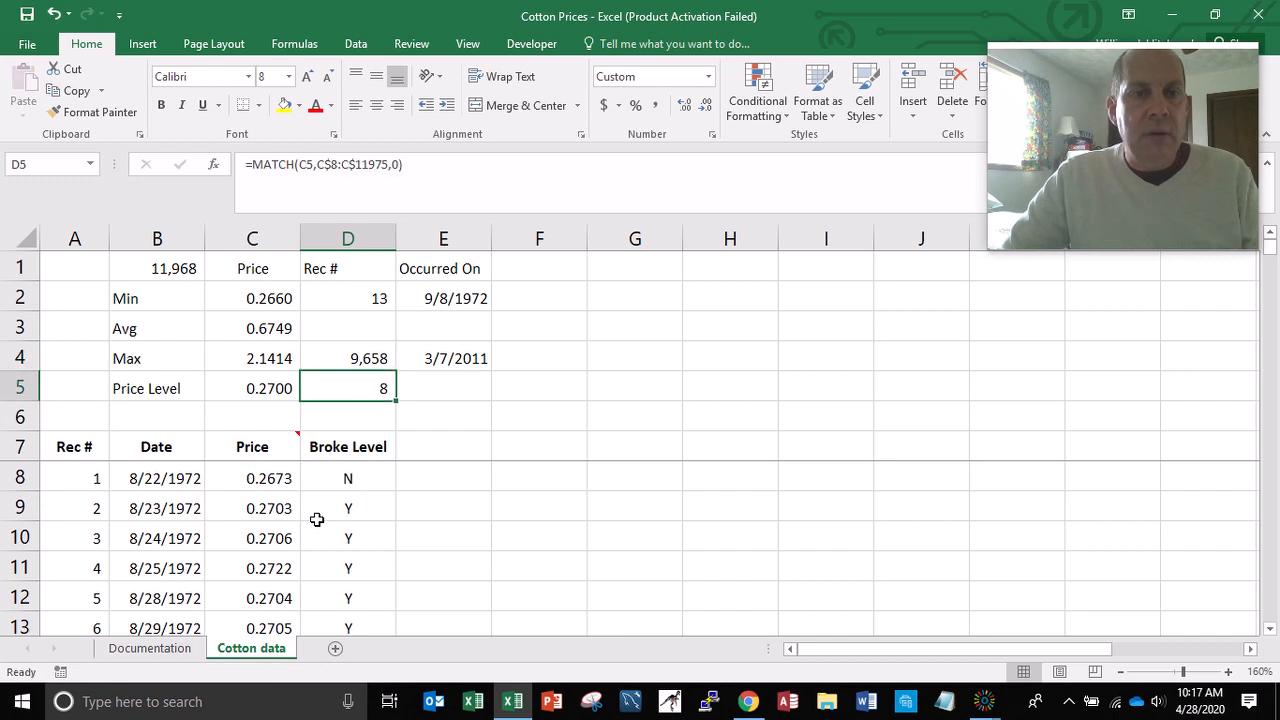
key("Up")
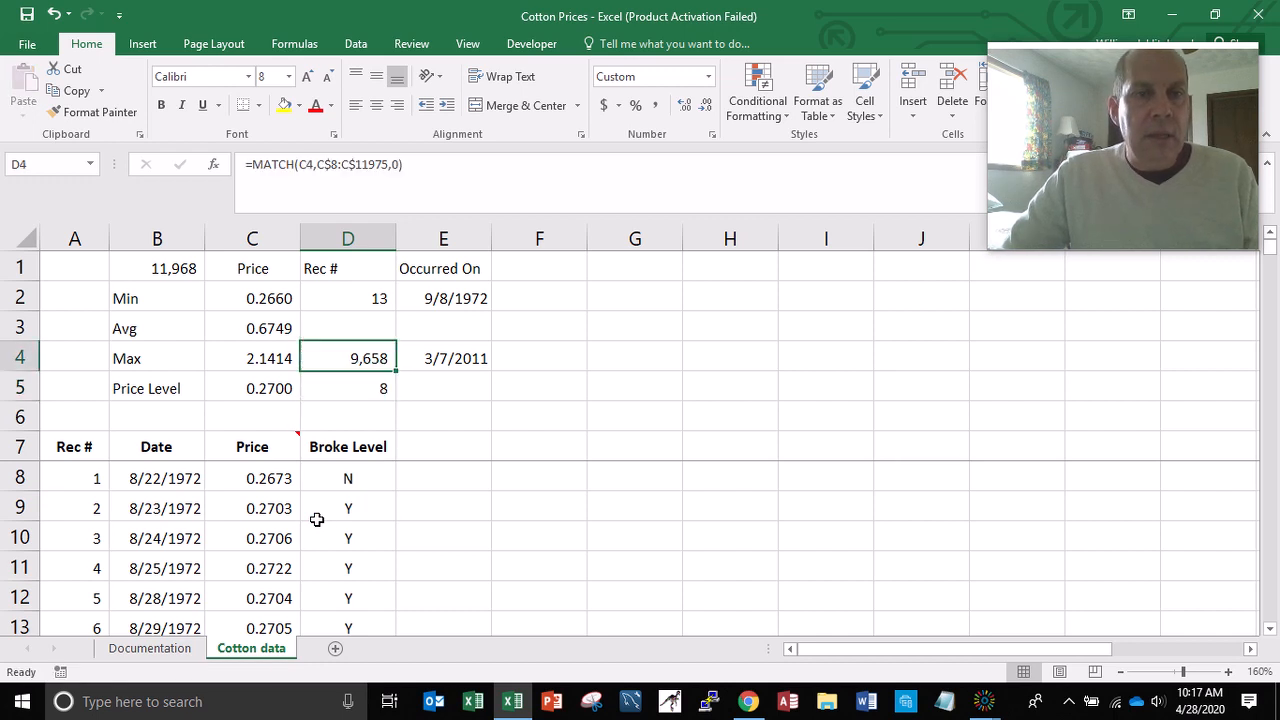
key("Down")
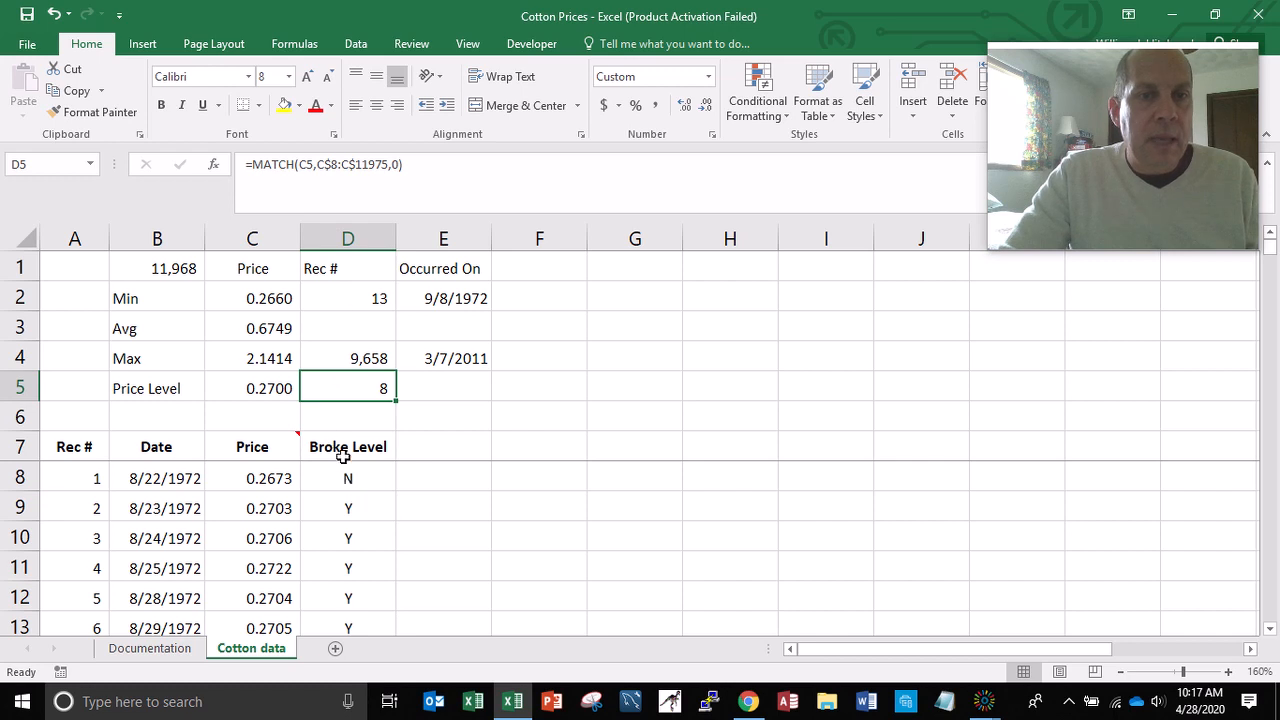
- Replace the lookup value in the MATCH formula in D5 with "Y"
left_click(316, 165)
key("BackSpace")
key("BackSpace")
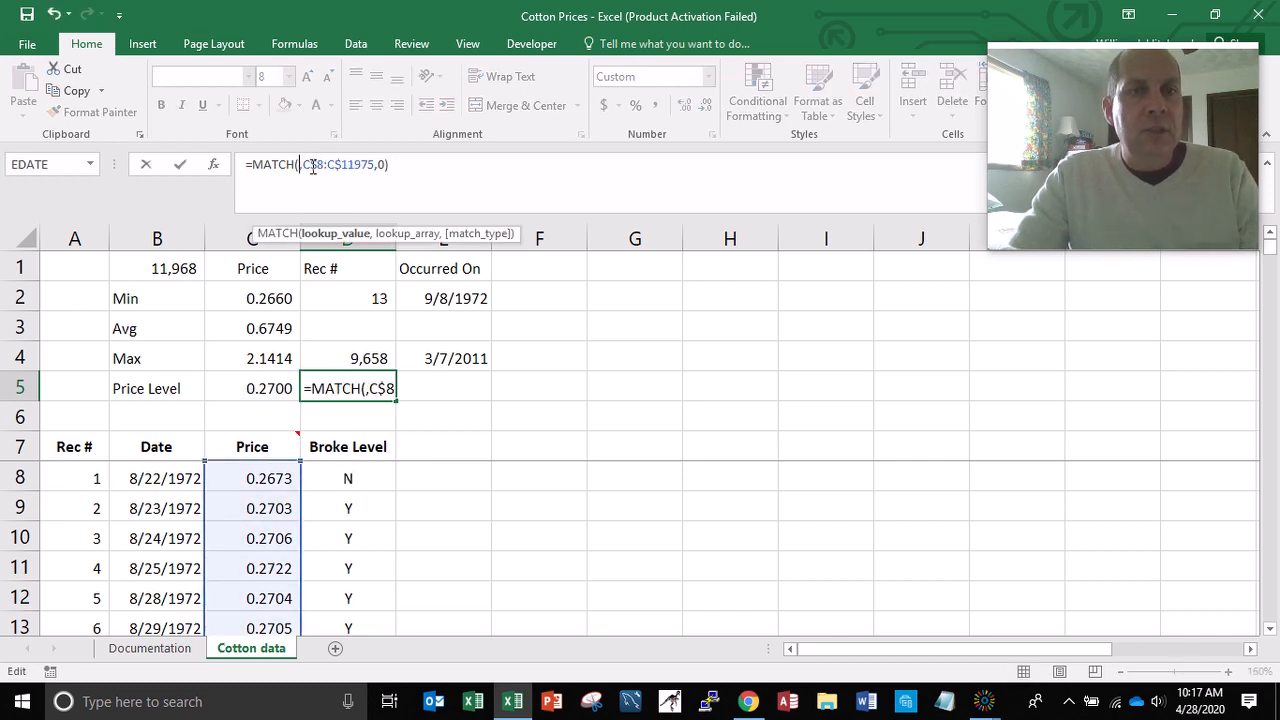
type("\"")
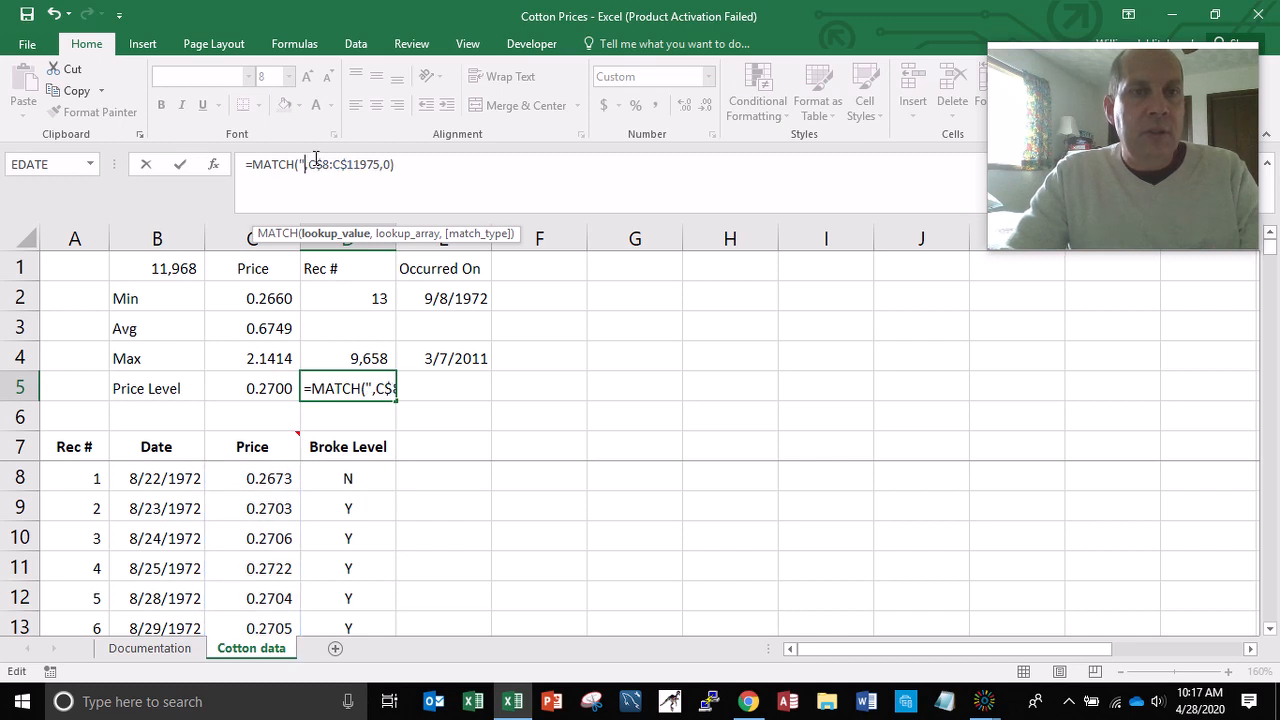
type("Y\"")
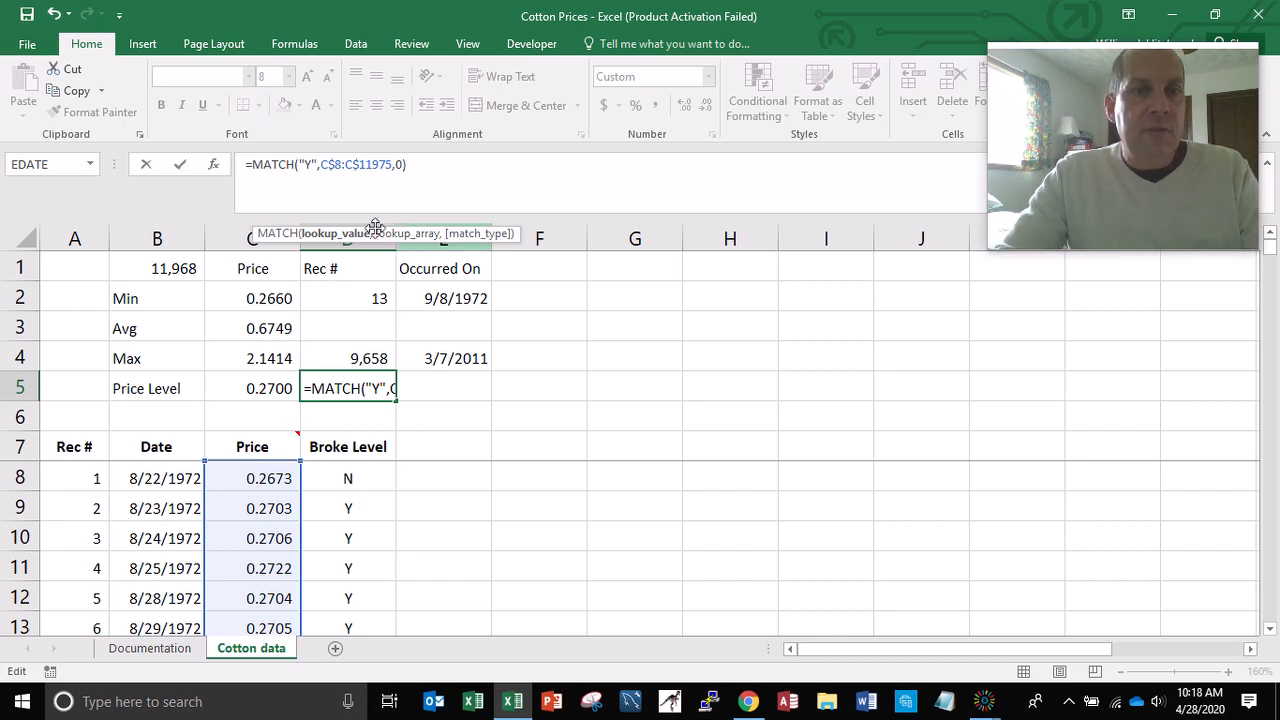
- Change the lookup range in D5 to the Broke Level column, making the formula =MATCH("Y",D$8:D$11975,0)
left_click(322, 164)
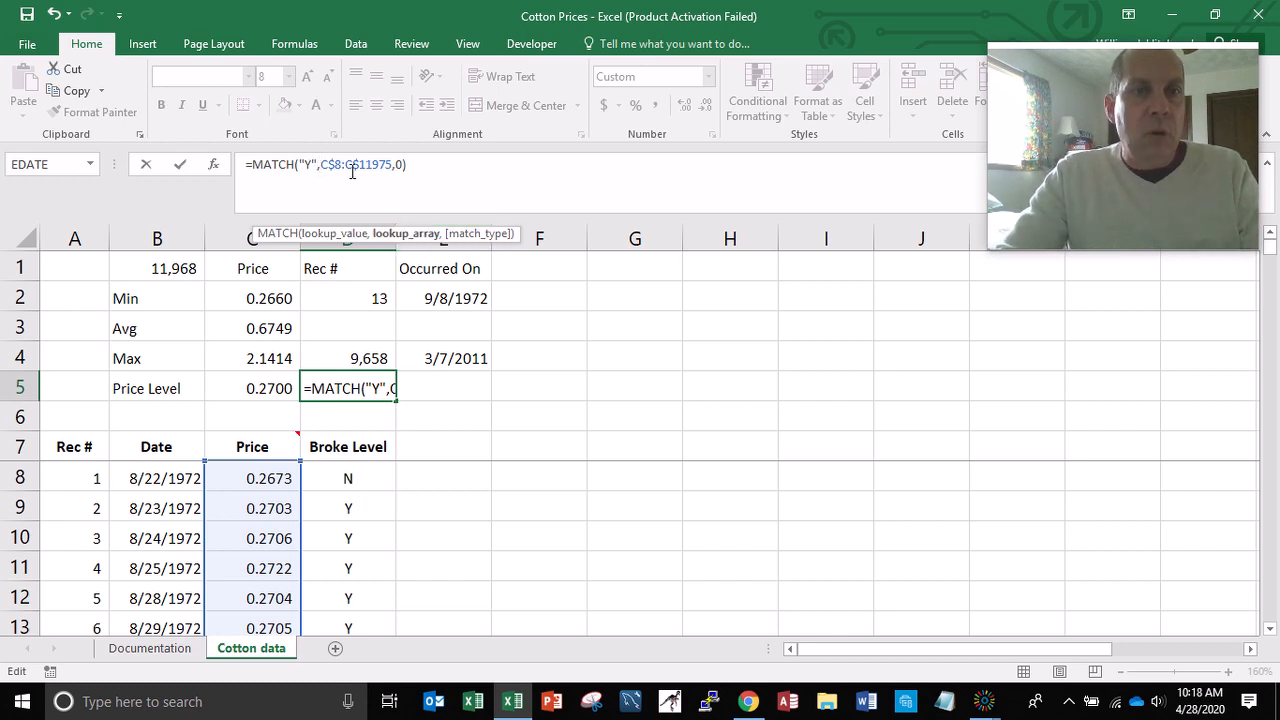
key("shift+Right")
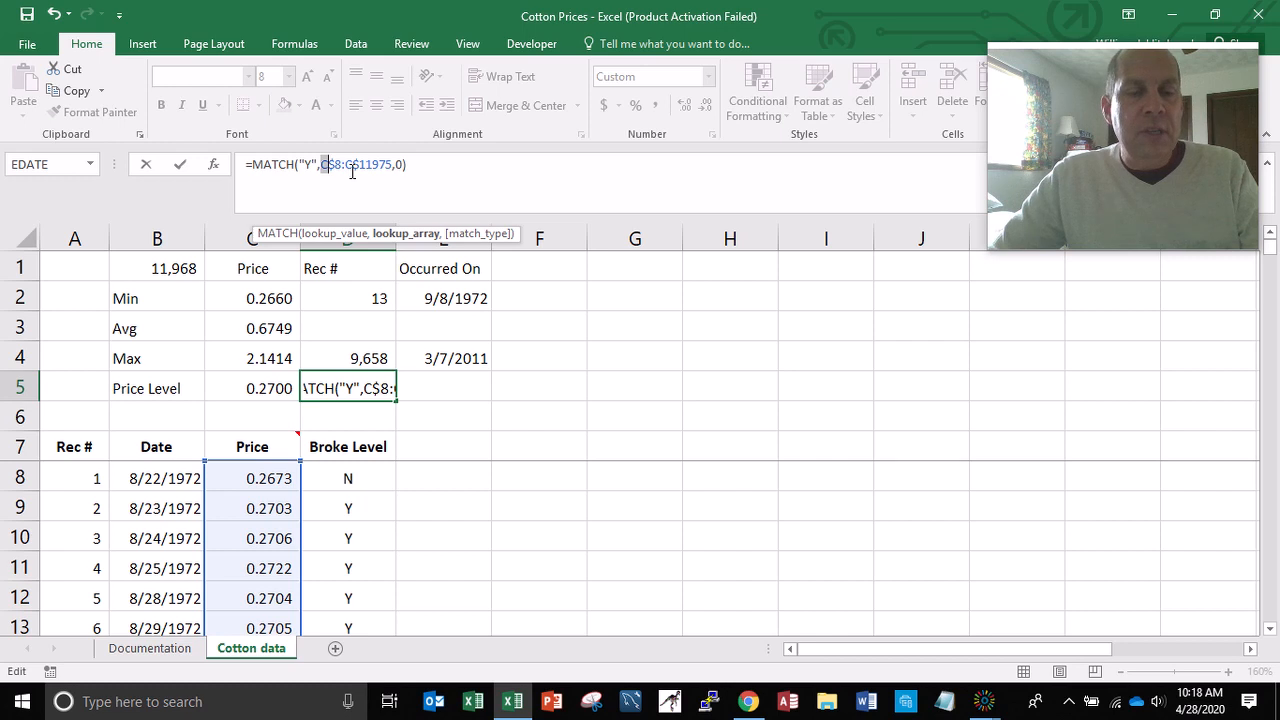
type("D")
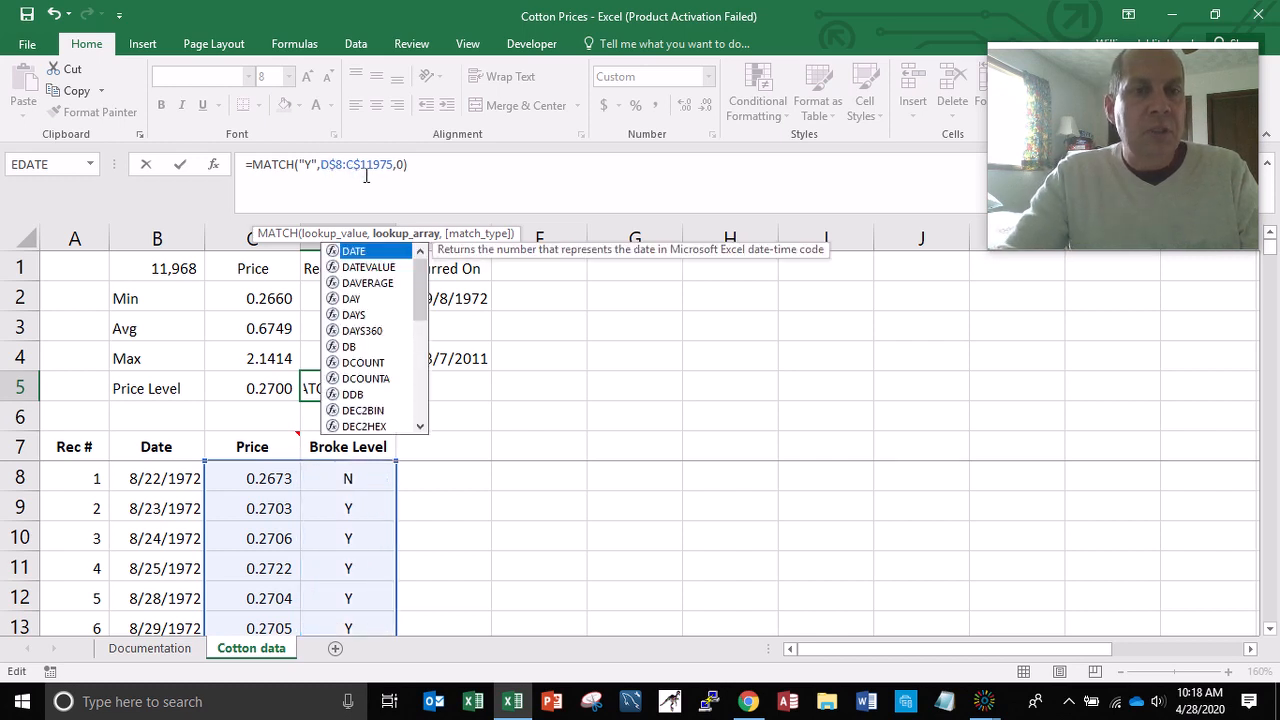
left_click(350, 164)
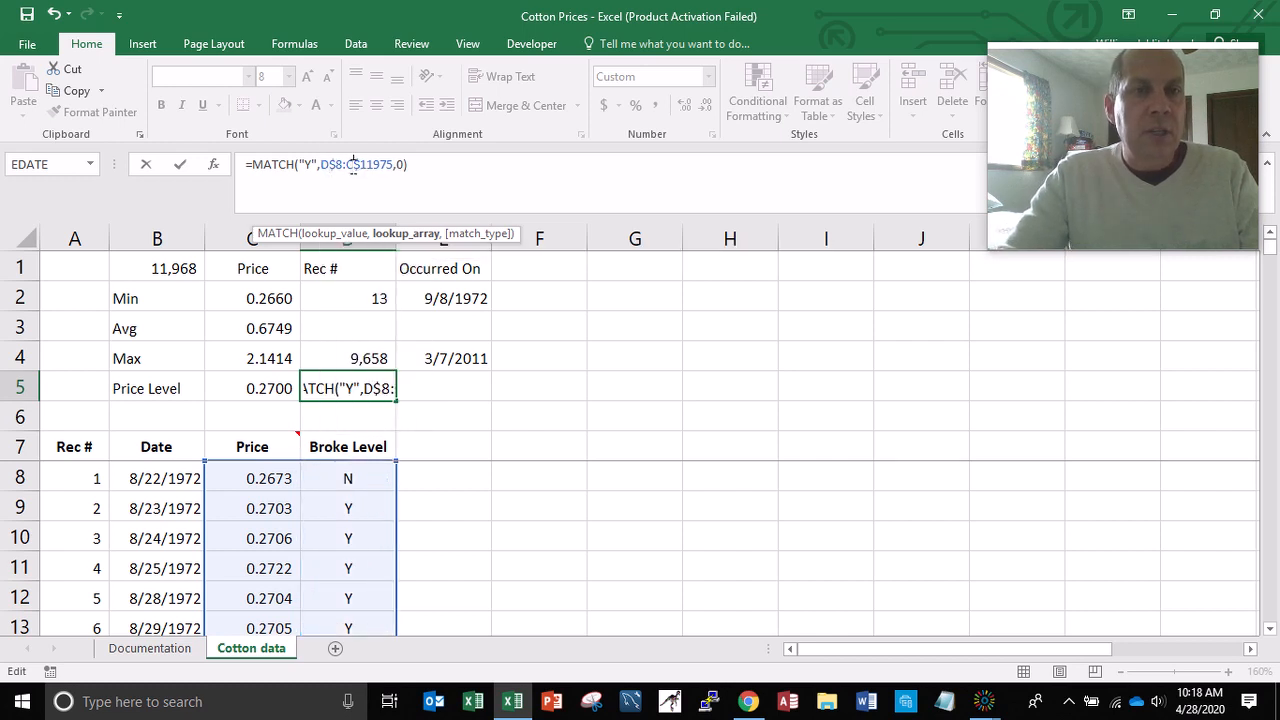
key("shift+Right")
type("D")
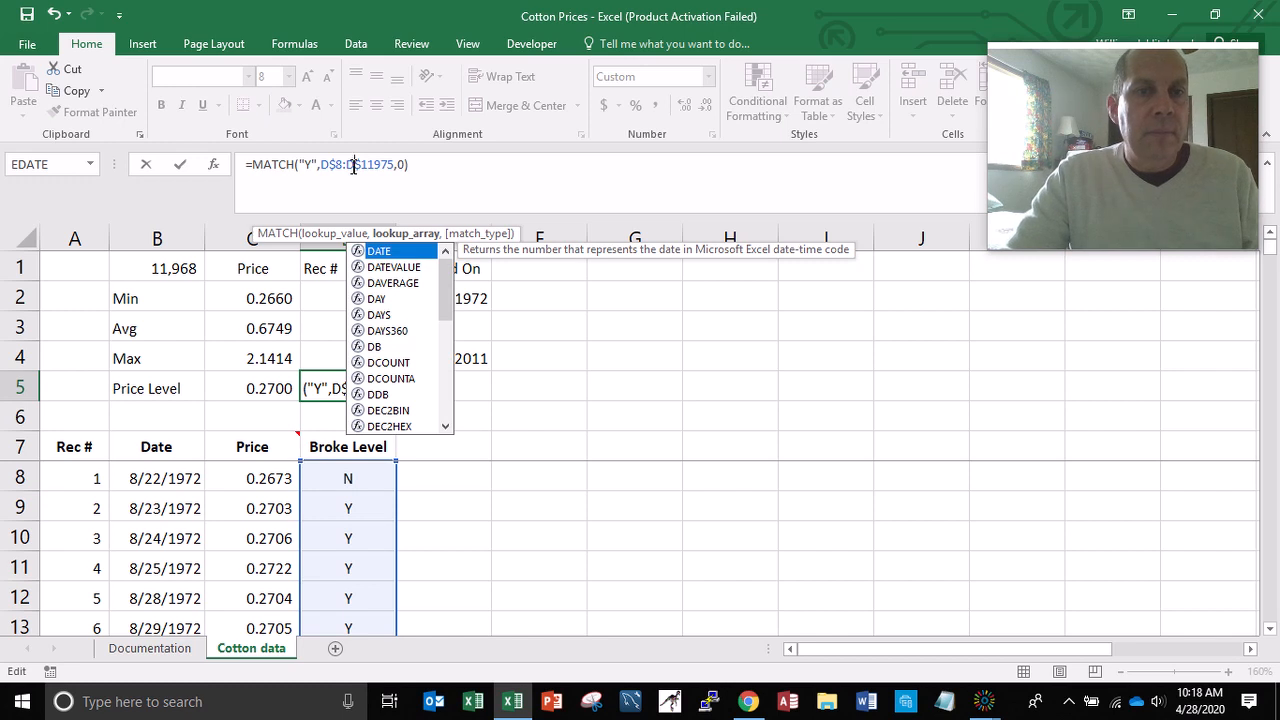
key("Return")
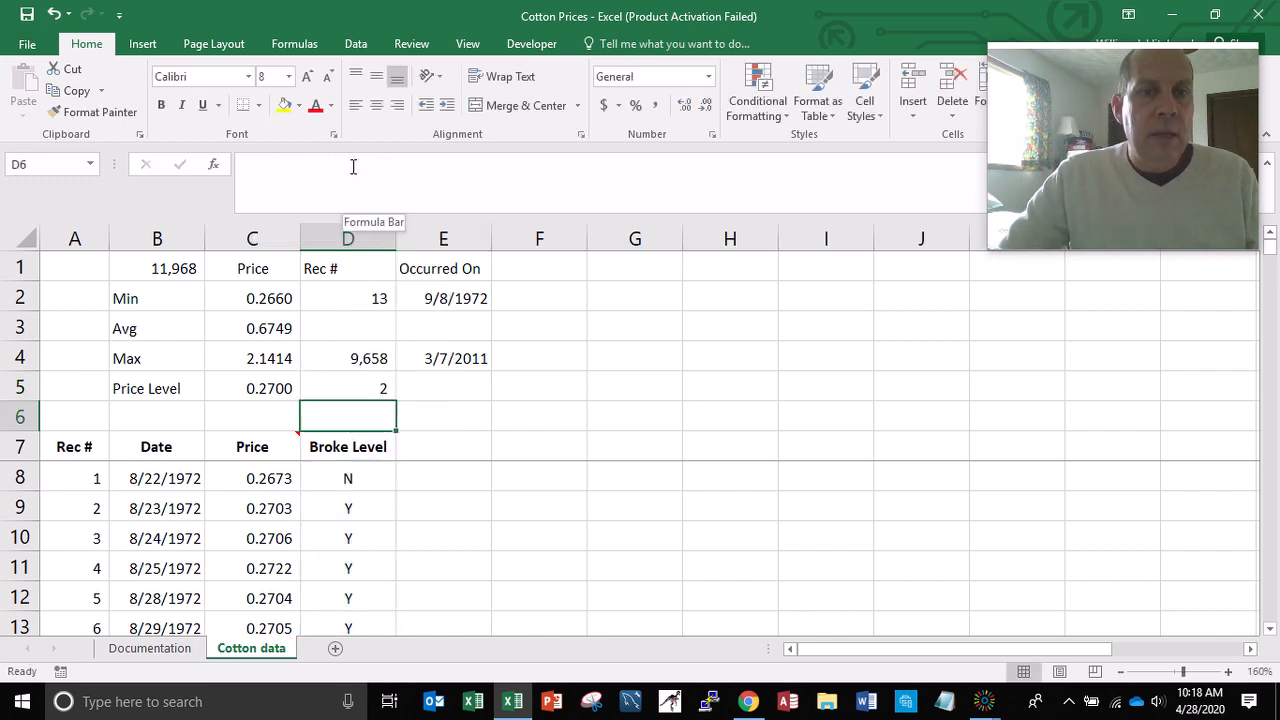
key("Up")
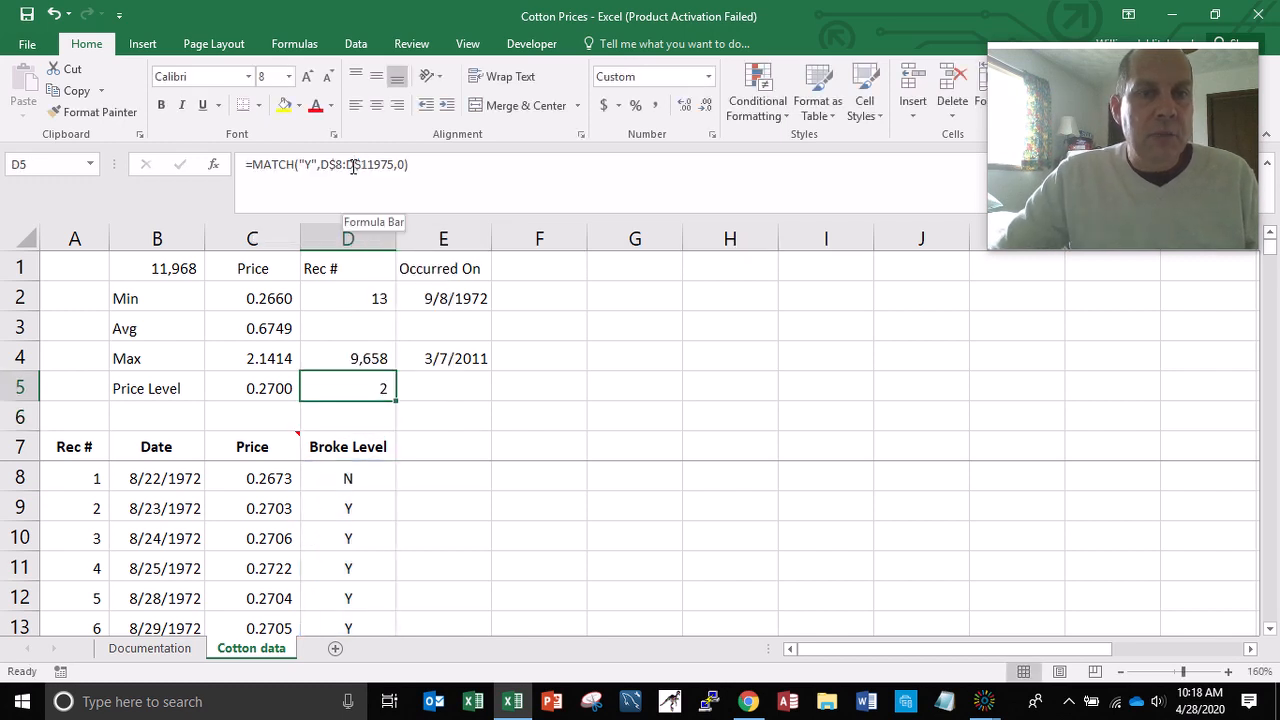
- Compare the Price Level record number in D5 with the first Broke Level flags starting at D8
left_click(357, 467)
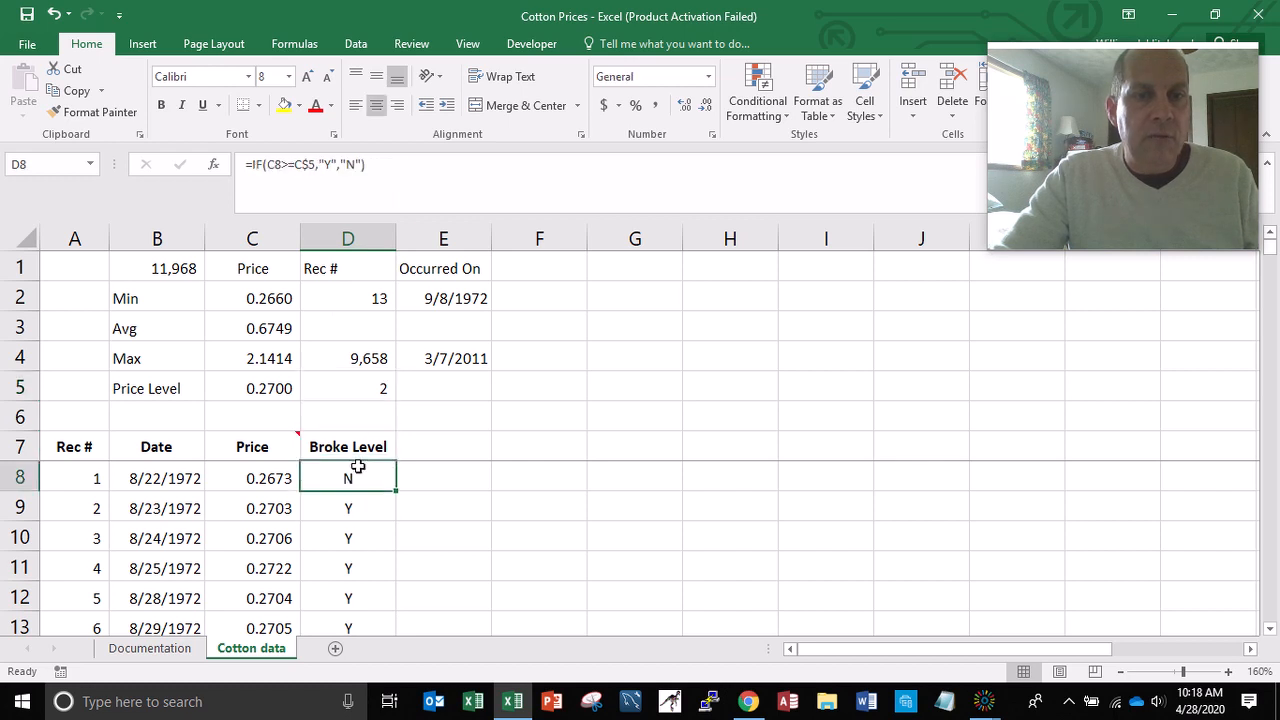
key("Down")
key("Down")
key("Down")
key("Down")
key("Down")
key("Up")
key("Up")
key("Up")
key("Up")
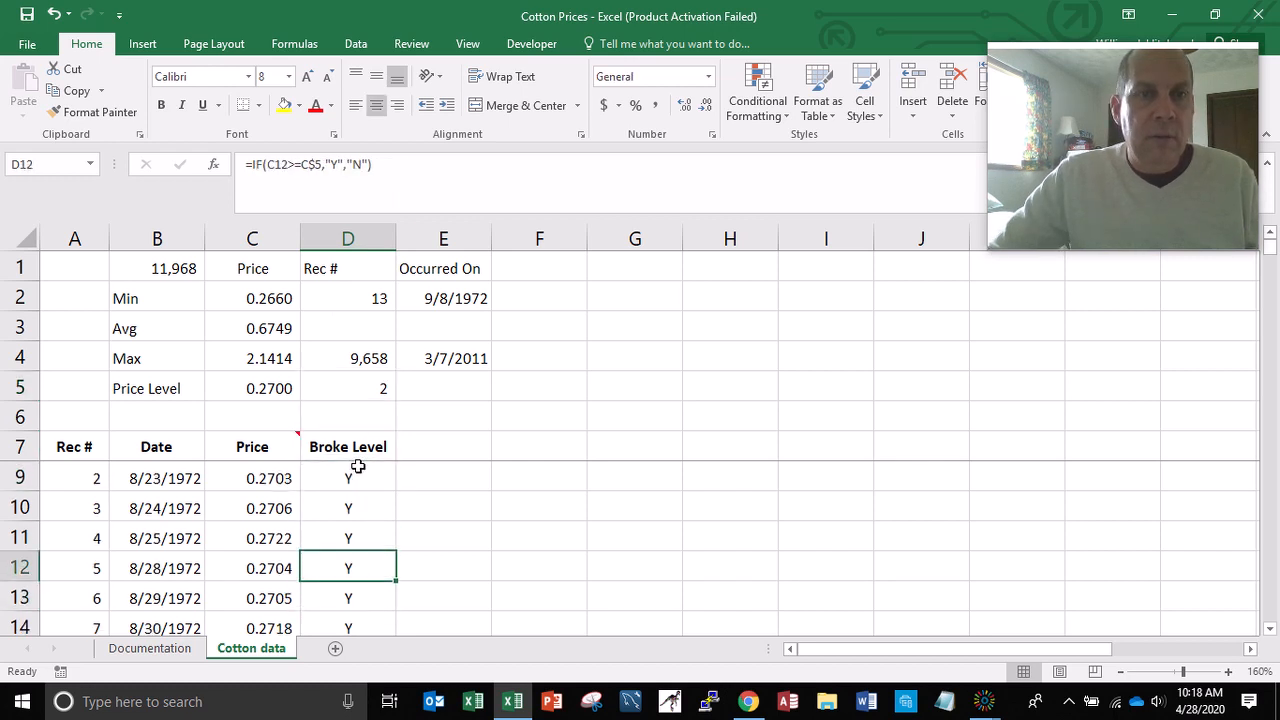
key("Up")
key("Up")
key("Up")
key("Up")
key("Up")
key("Down")
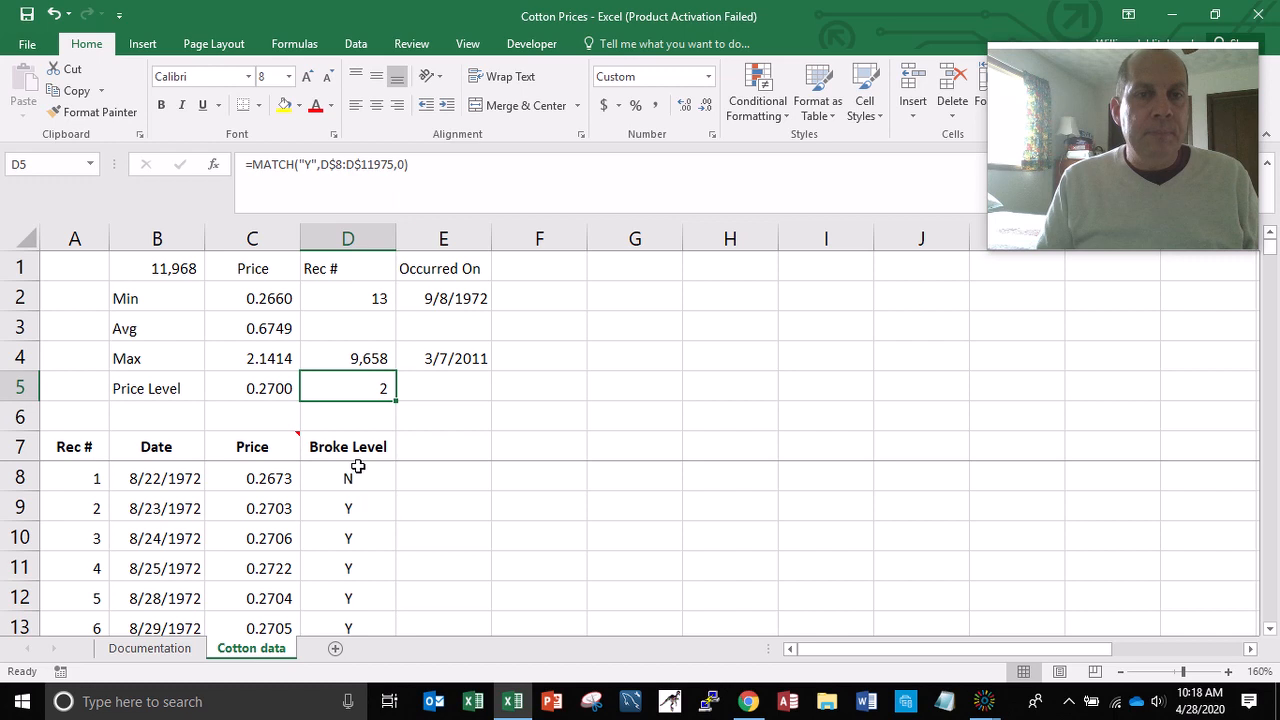
- Copy the Occurred On INDEX formula from the Max row in E4 into the Price Level row in E5
key("Right")
key("Up")
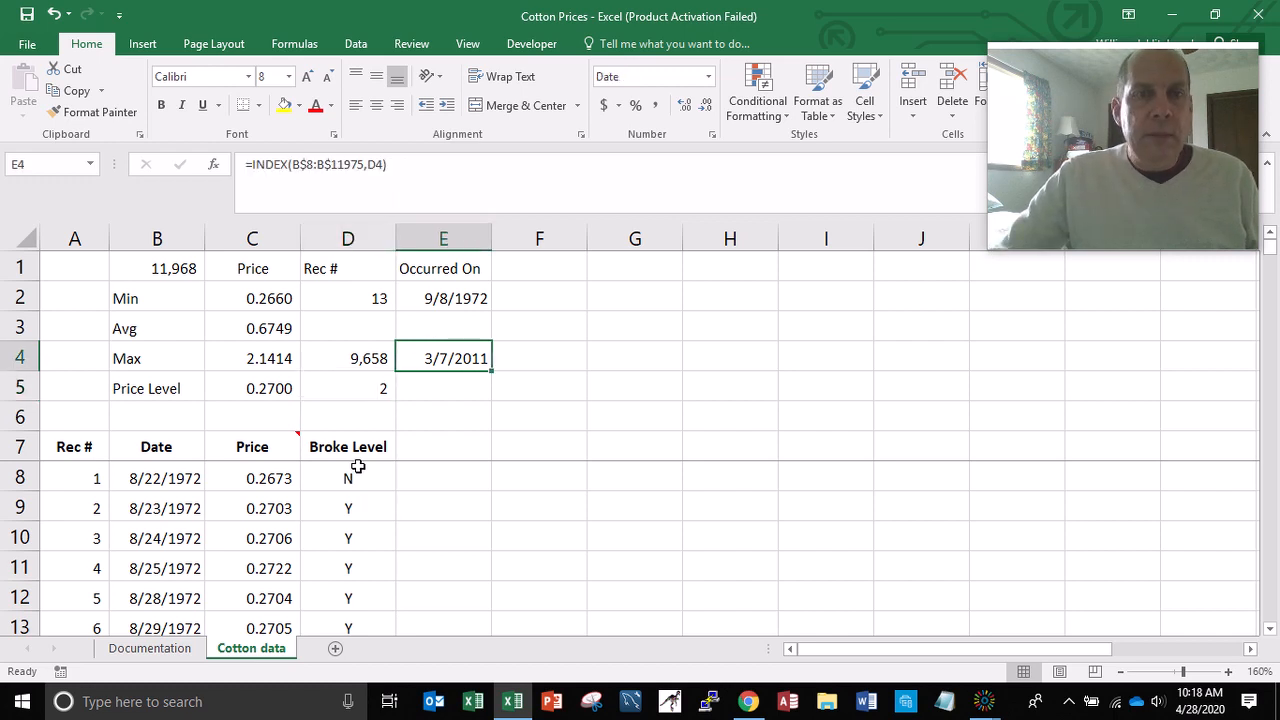
key("ctrl+c")
key("Down")
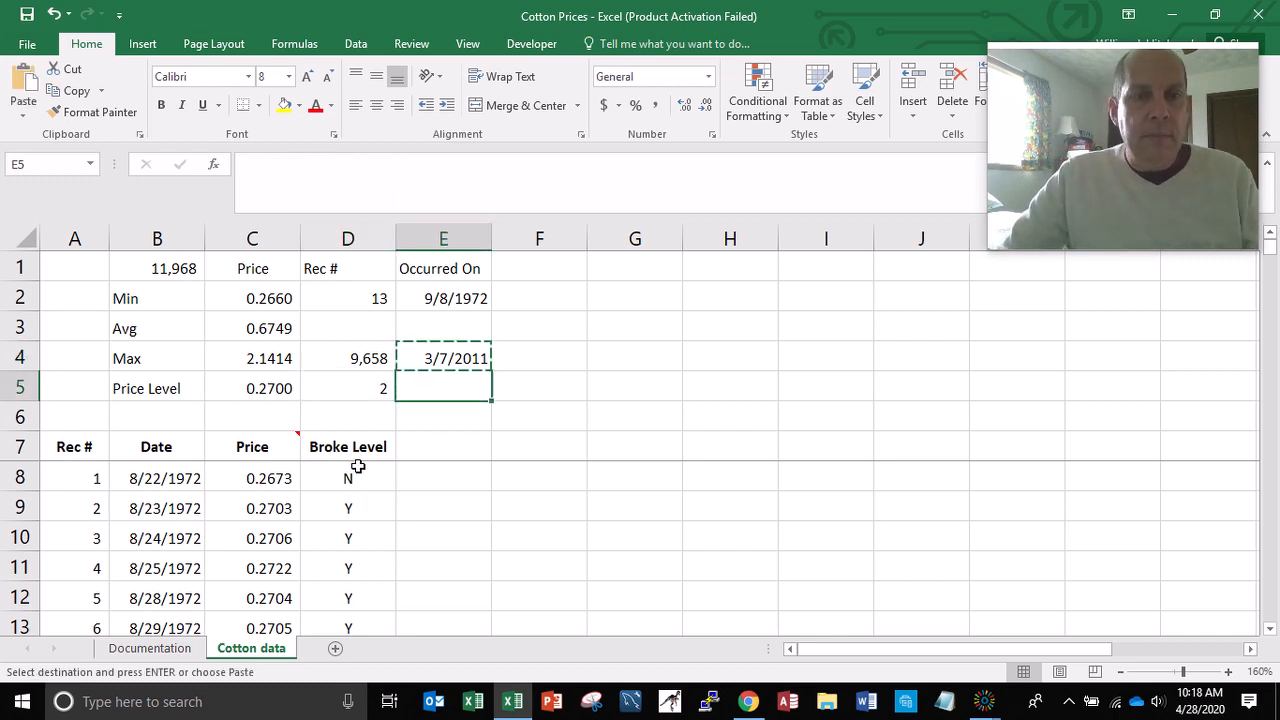
key("Return")
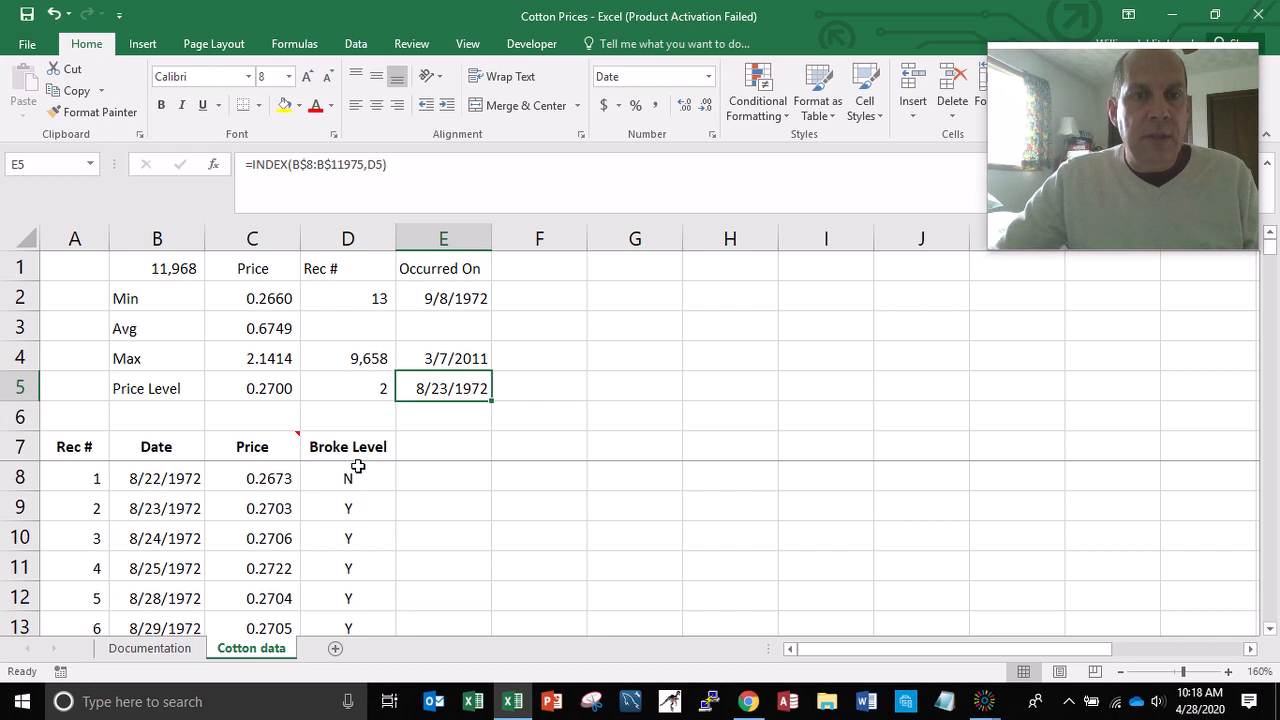
- Check the Price Level date in E5 against the date of record 2 in B9
key("Down")
key("Down")
key("Down")
key("Down")
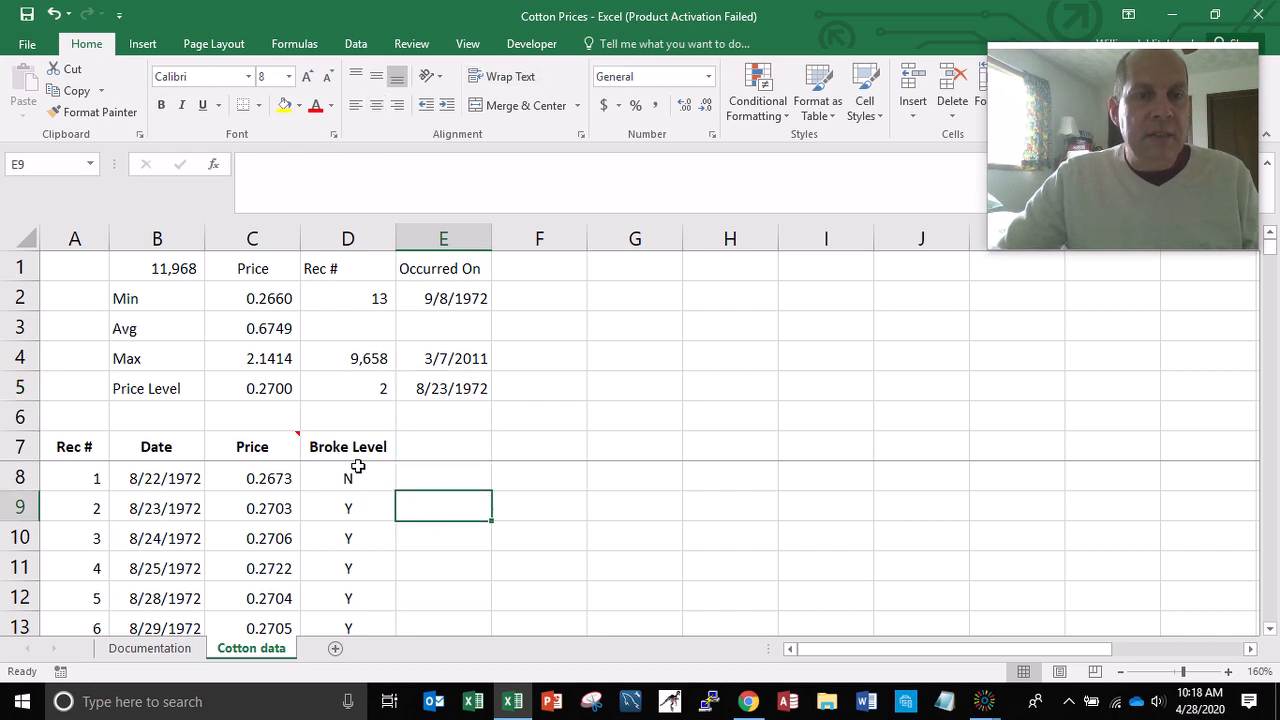
key("Left")
key("Left")
key("Left")
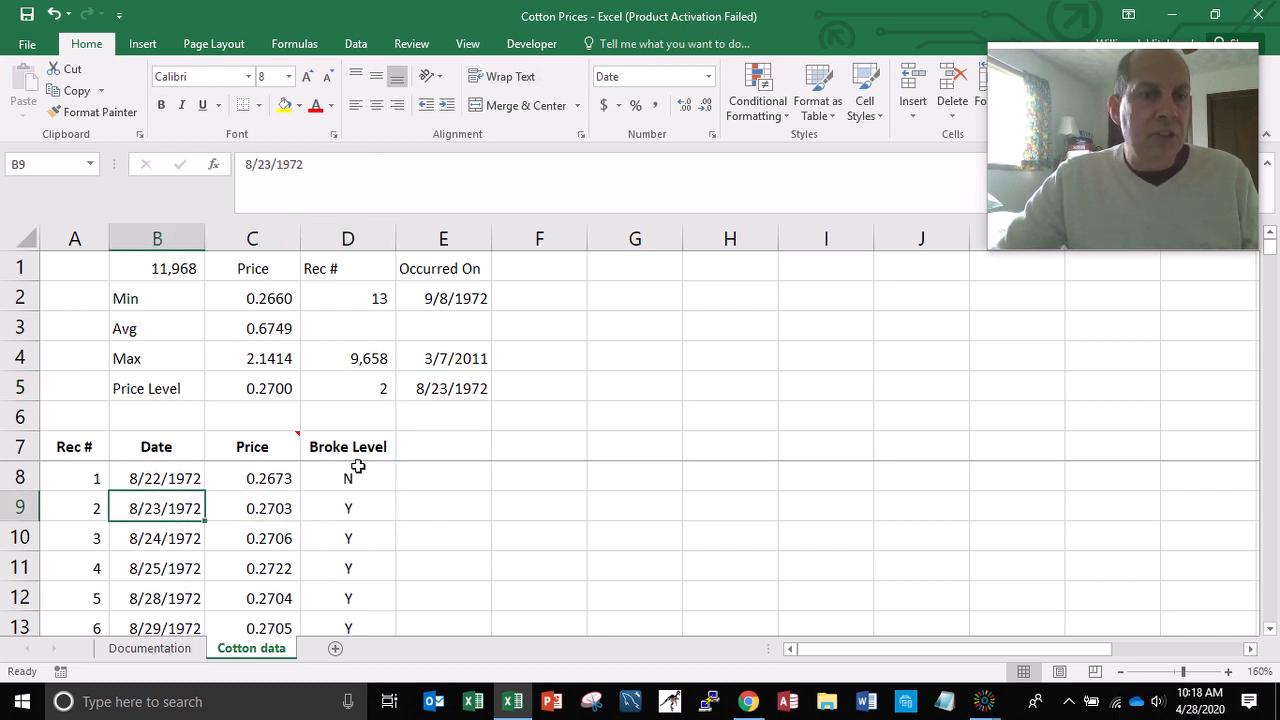
- Set the Price Level in C5 to 0.28
key("Up")
key("Up")
key("Up")
key("Up")
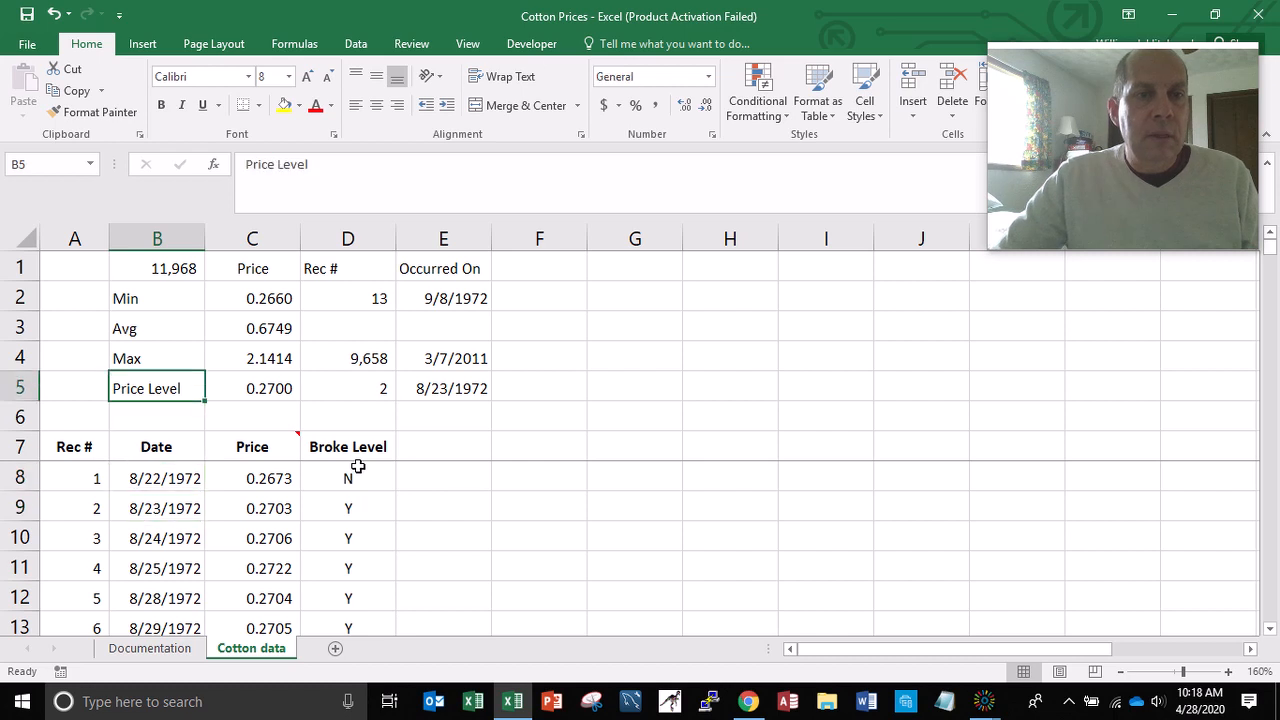
key("Right")
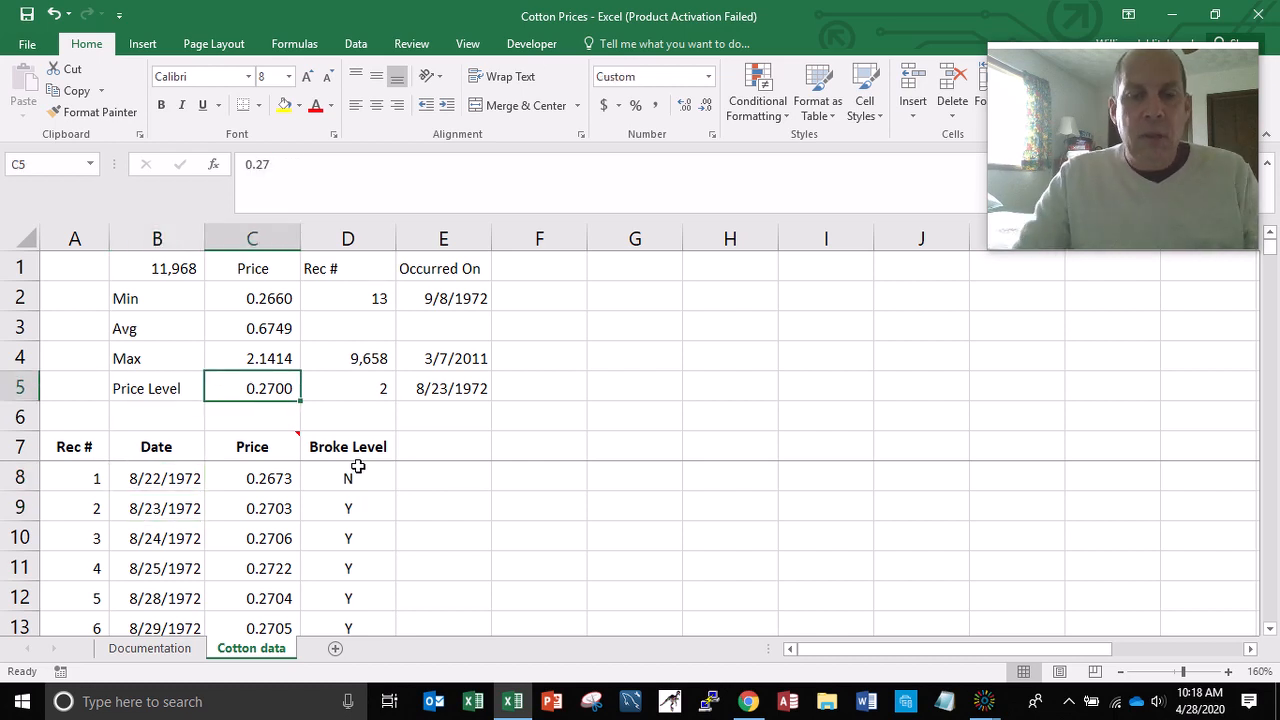
type(".28")
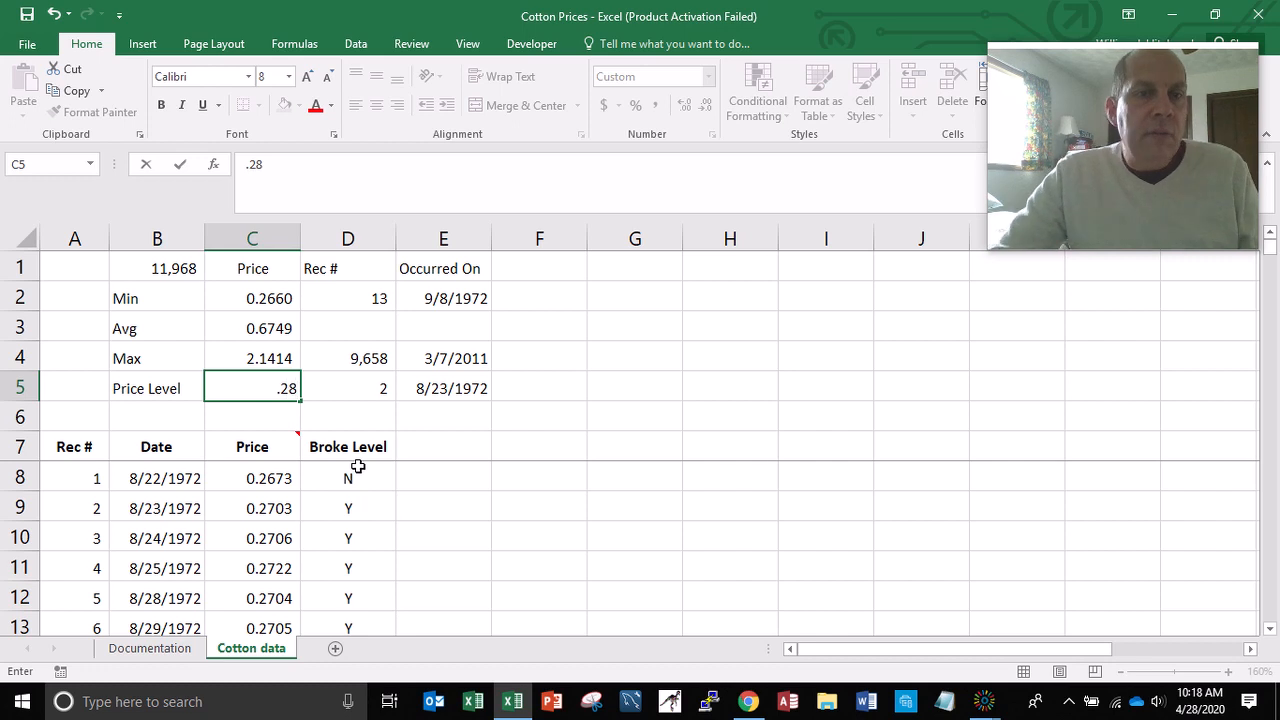
key("Return")
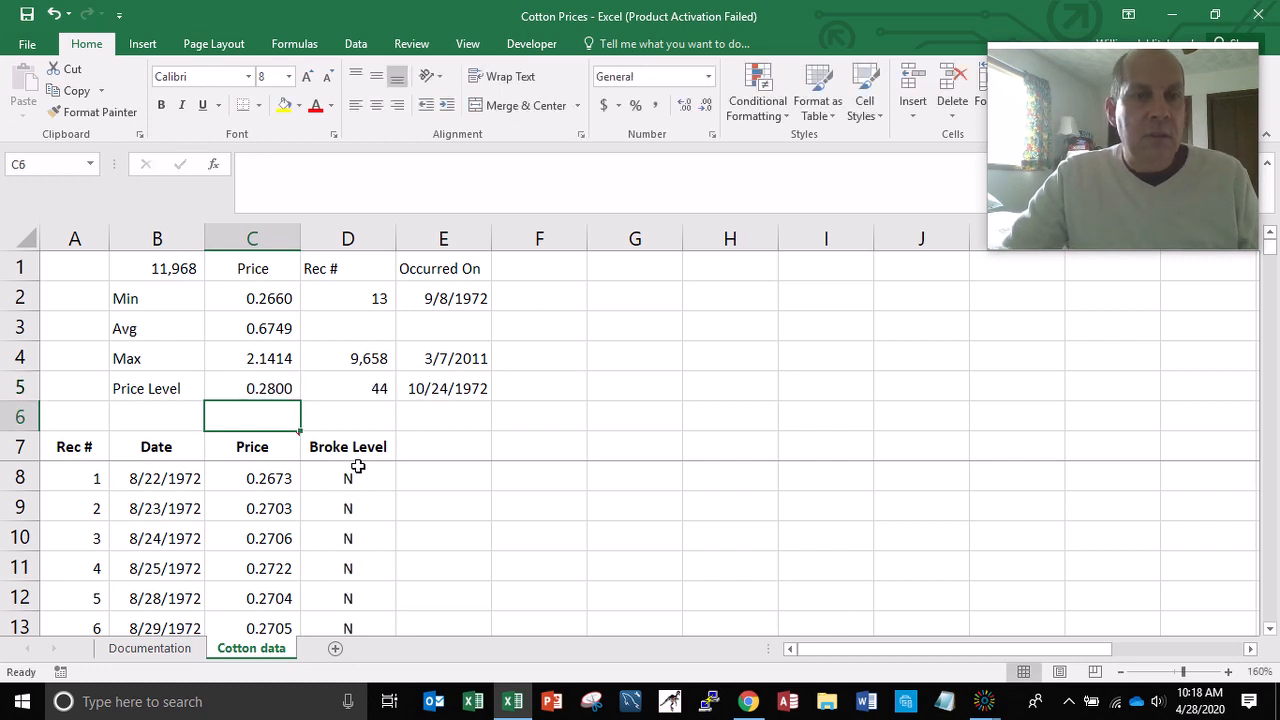
- Review the Price Level row's MATCH formula in D5 and INDEX formula in E5
key("Up")
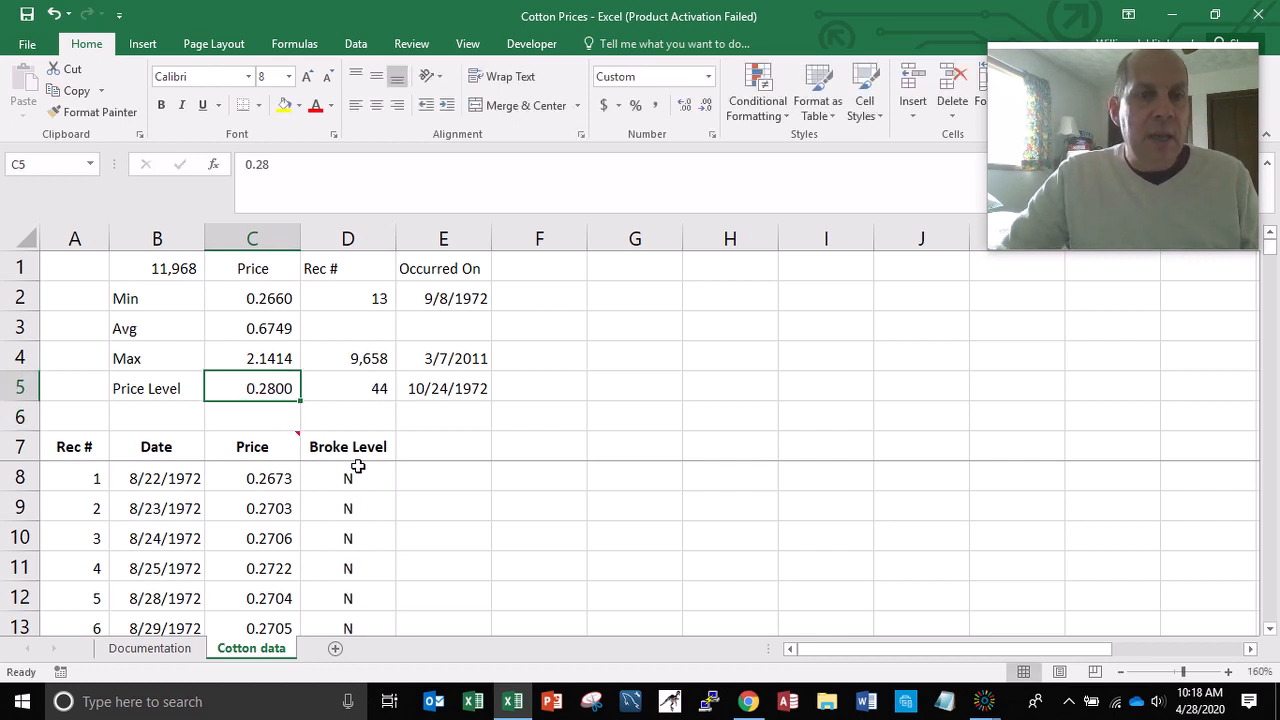
key("Right")
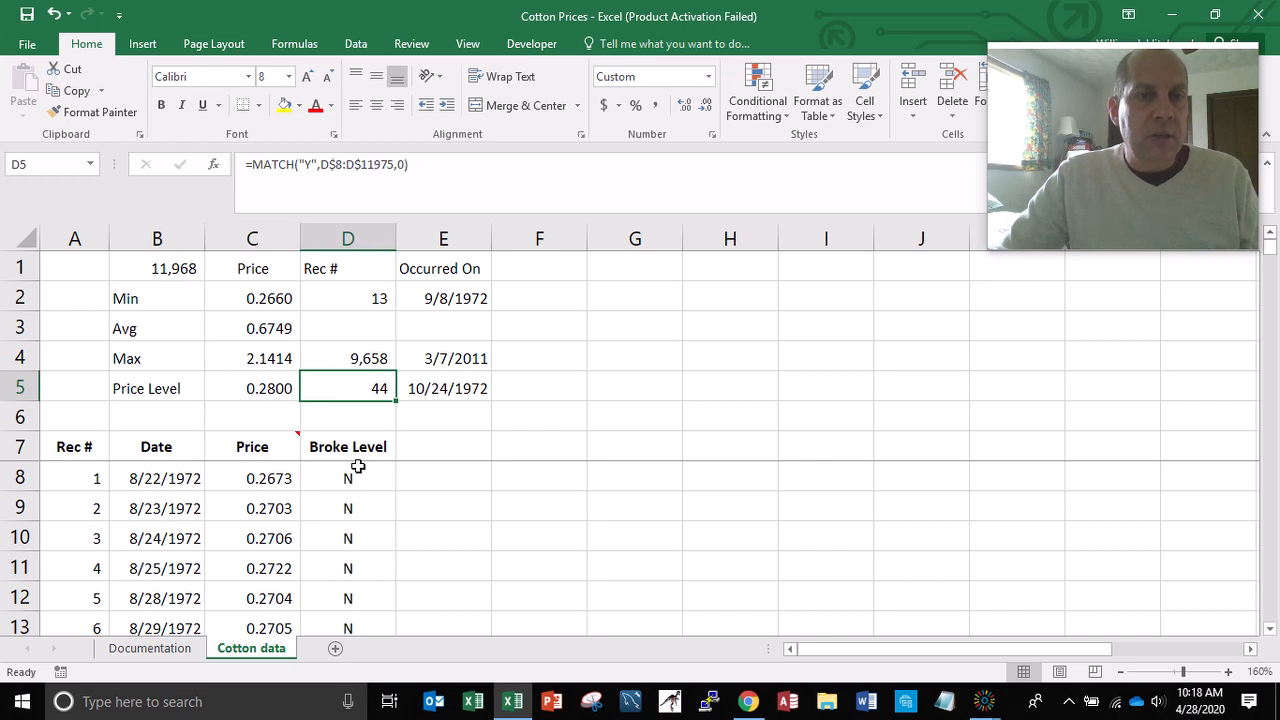
key("Right")
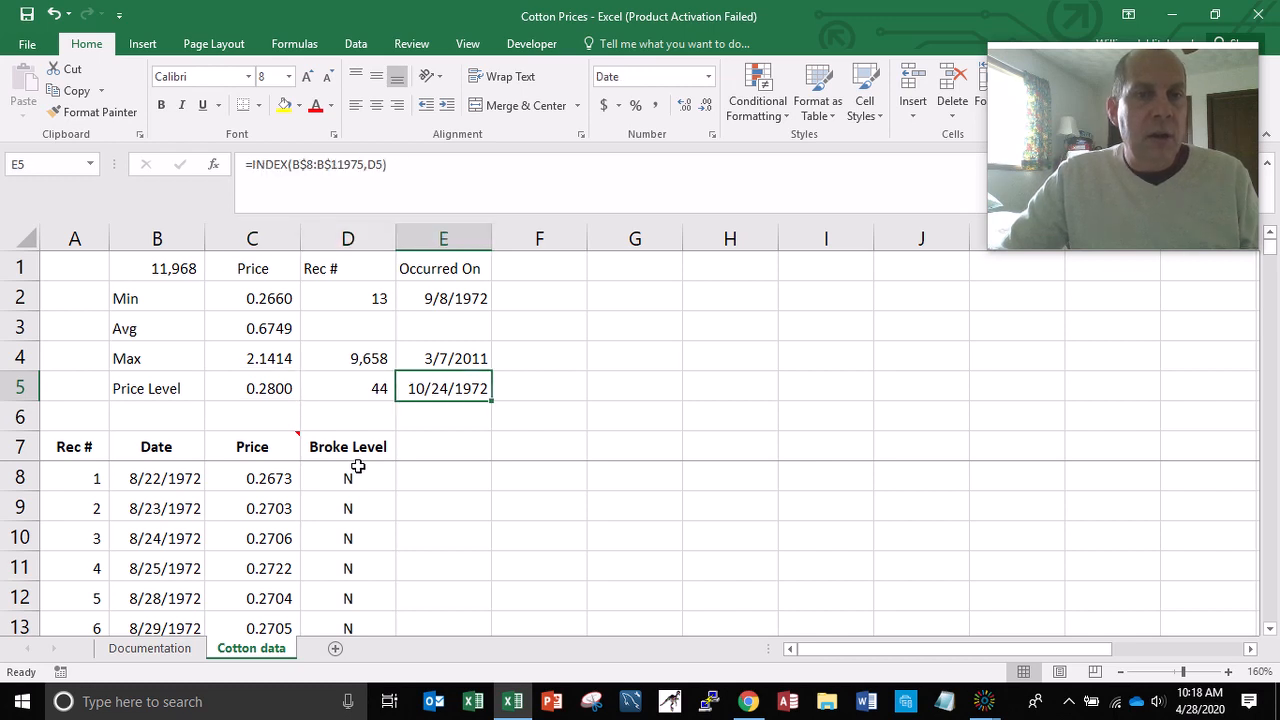
key("Left")
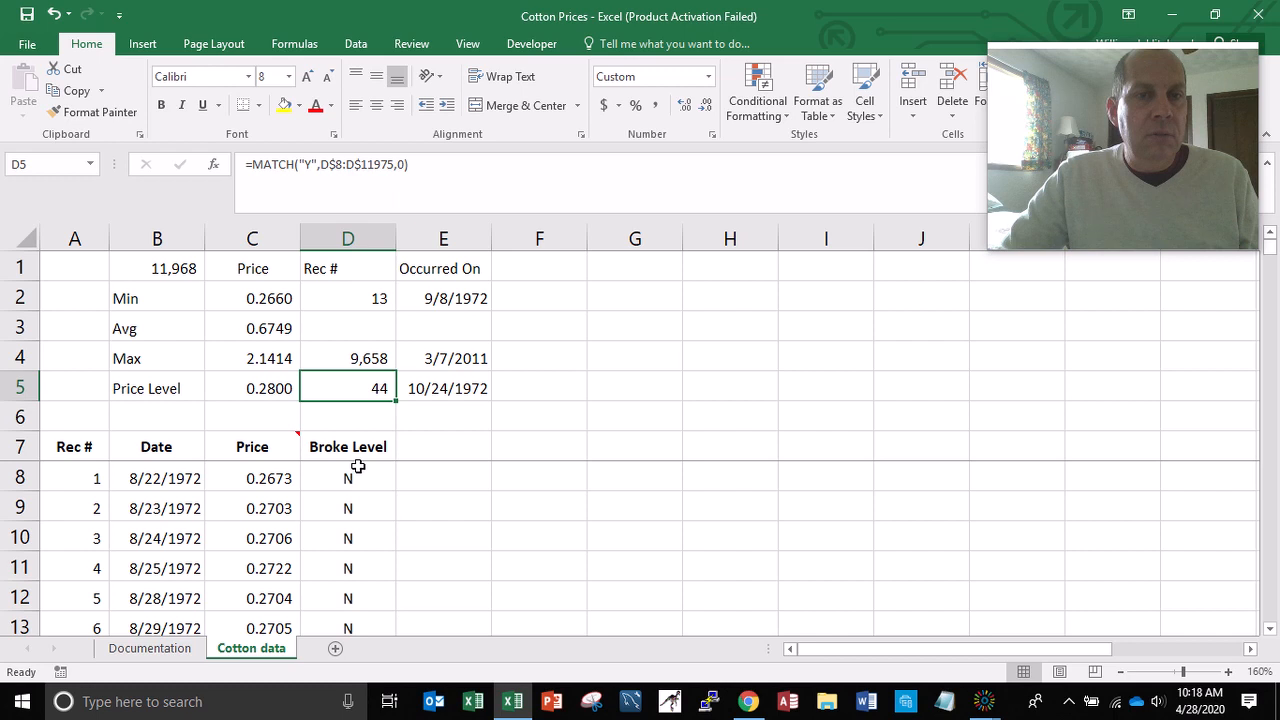
- Go down the Broke Level column to the first record flagged Y
key("Down")
key("Down")
key("Down")
key("Down")
key("Down")
key("Down")
key("Down")
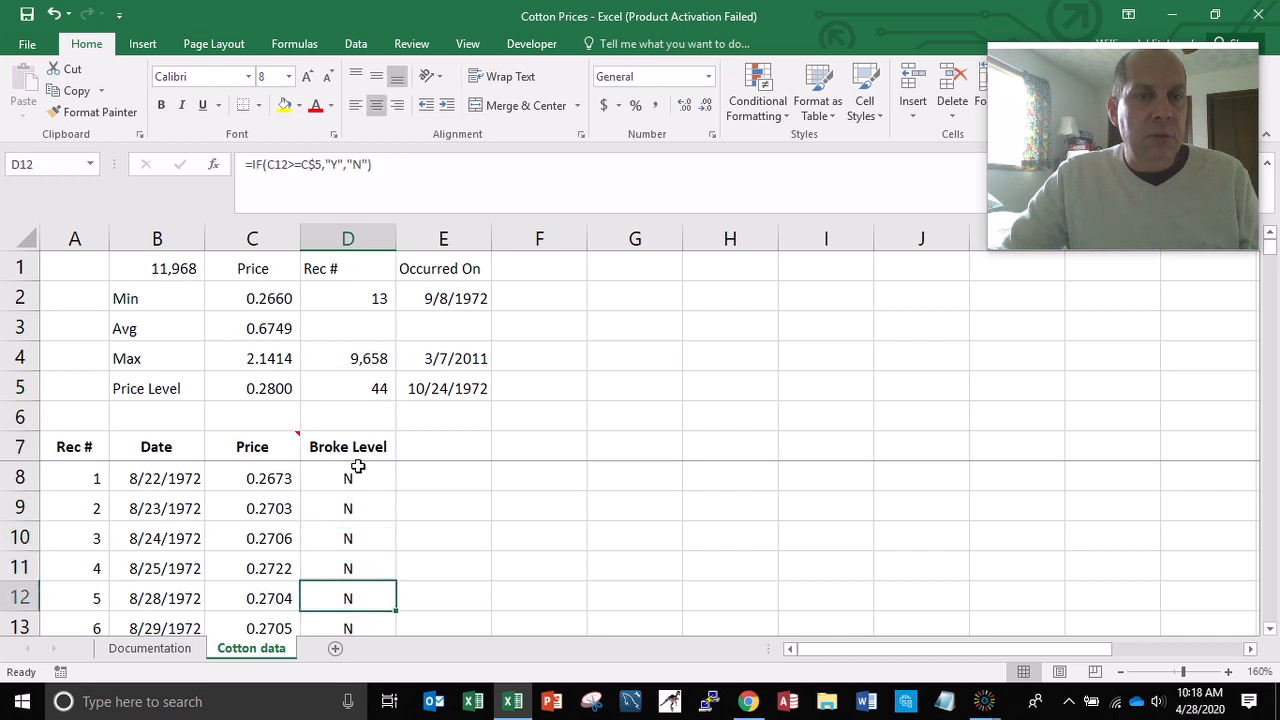
key("Down")
key("Down")
key("Down")
key("Down")
key("Down")
key("Down")
key("Down")
key("Down")
key("Down")
key("Down")
key("Down")
key("Down")
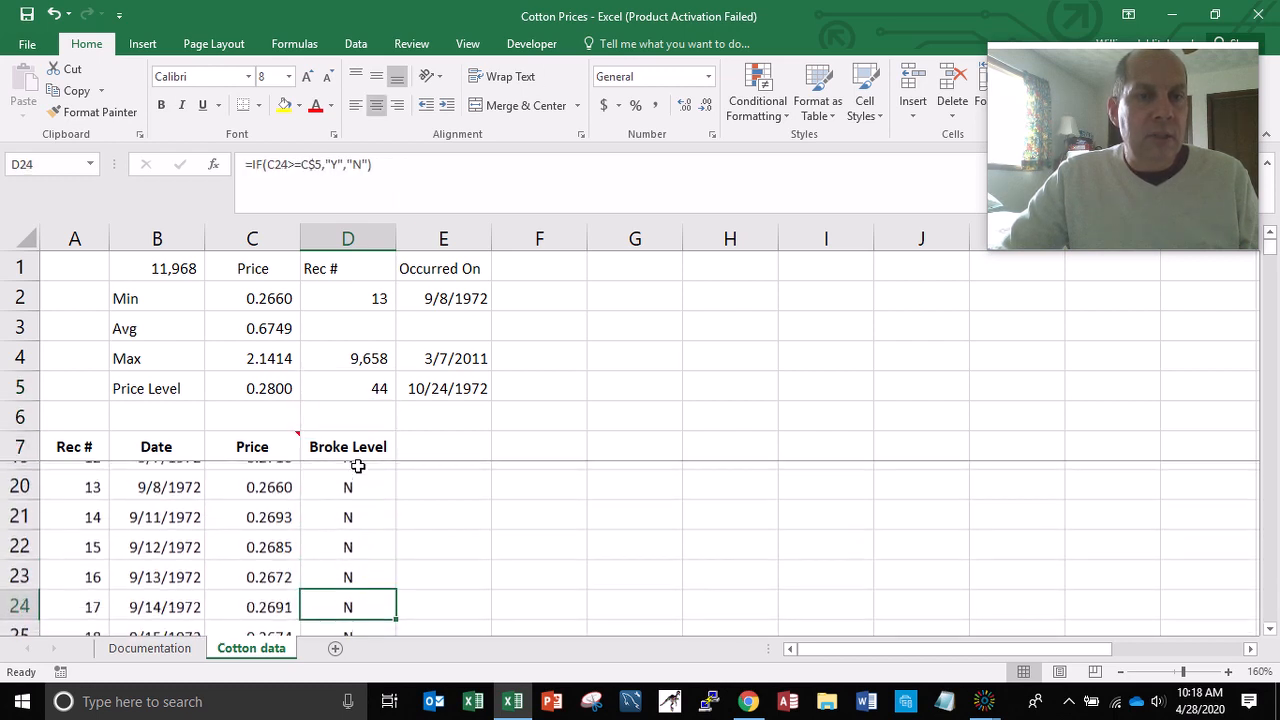
key("Down")
key("Down")
key("Down")
key("Down")
key("Down")
key("Down")
key("Down")
key("Down")
key("Down")
key("Down")
key("Down")
key("Down")
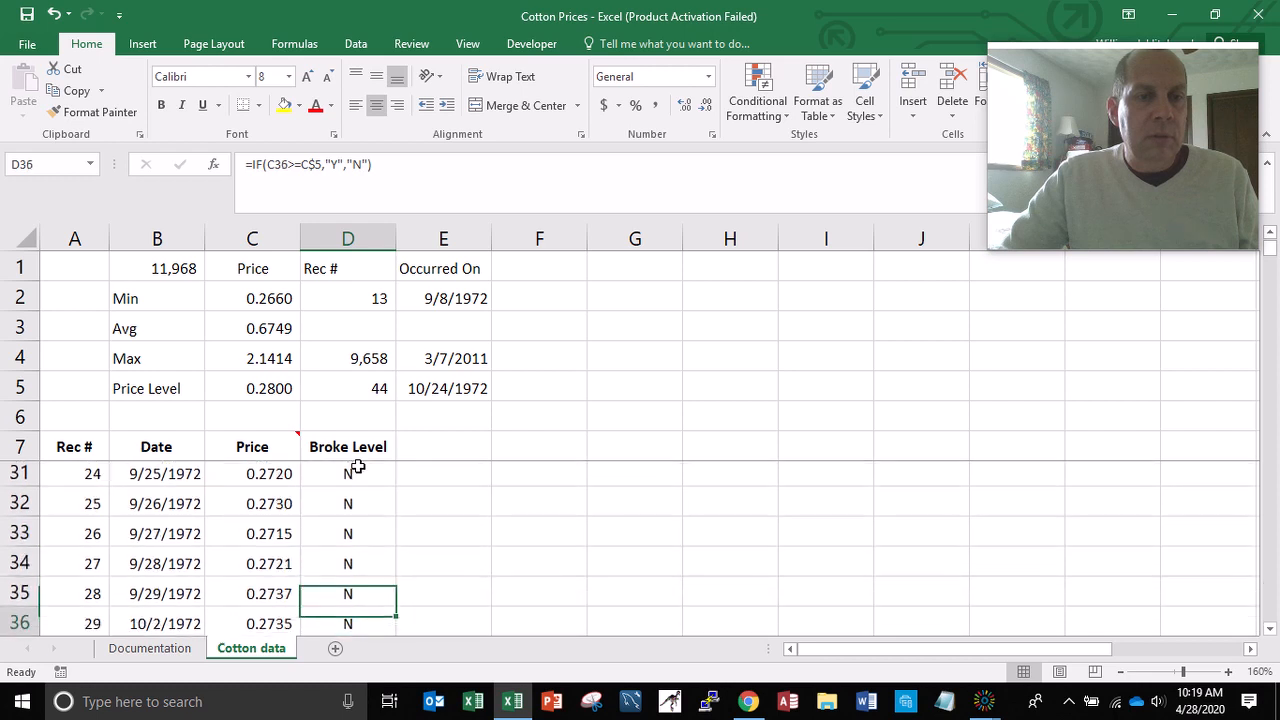
key("Down")
key("Down")
key("Down")
key("Down")
key("Down")
key("Down")
key("Down")
key("Down")
key("Down")
key("Down")
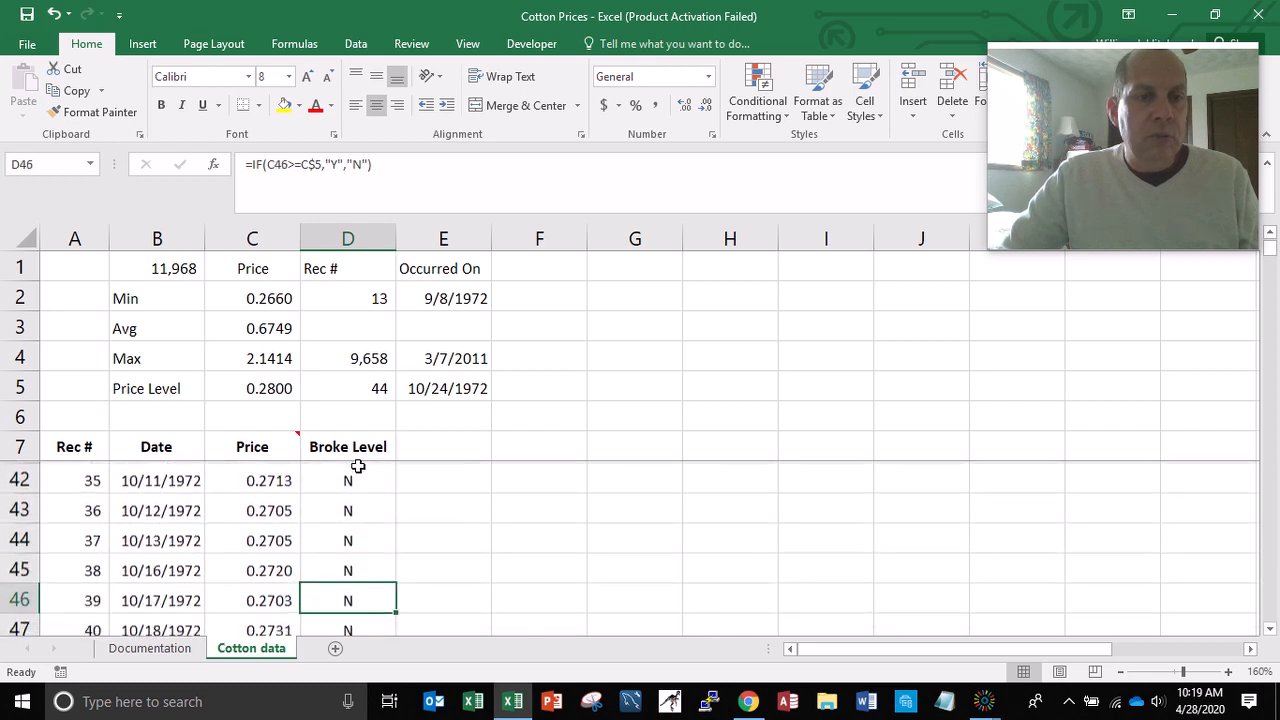
key("Down")
key("Down")
key("Down")
key("Down")
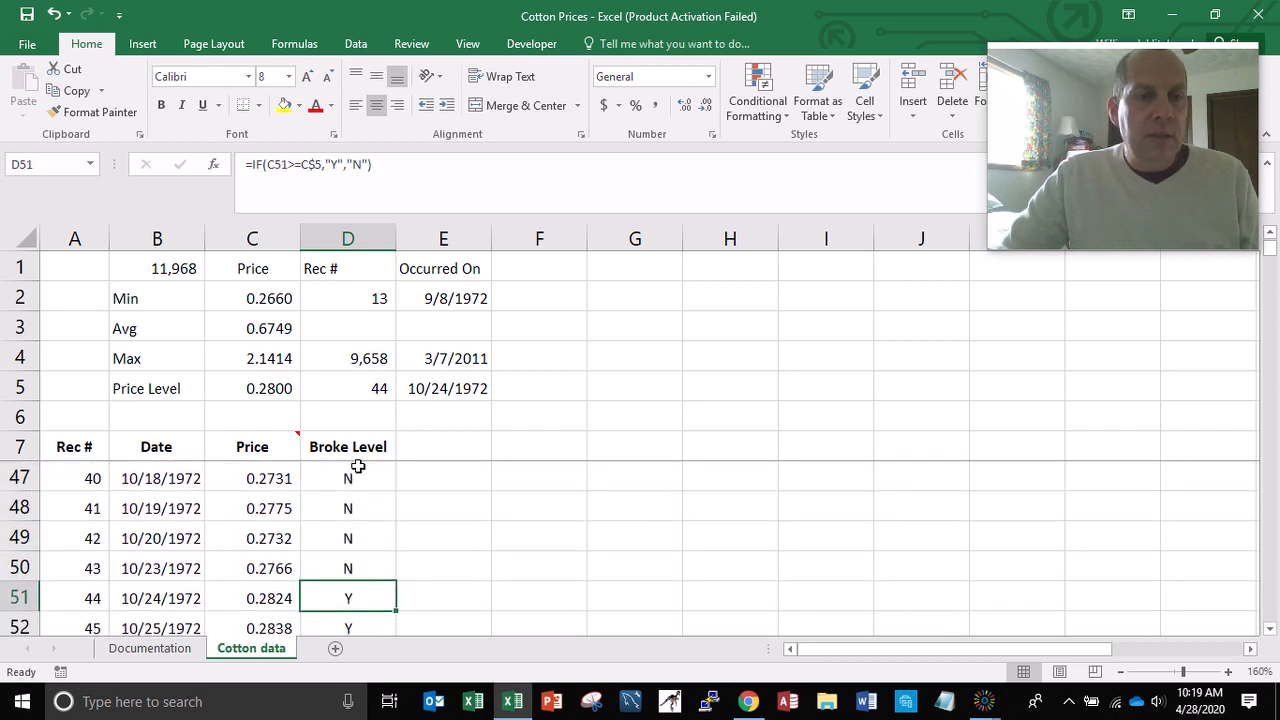
- Compare the date of that first flagged record in B51 with the Price Level date in E5
key("Left")
key("Left")
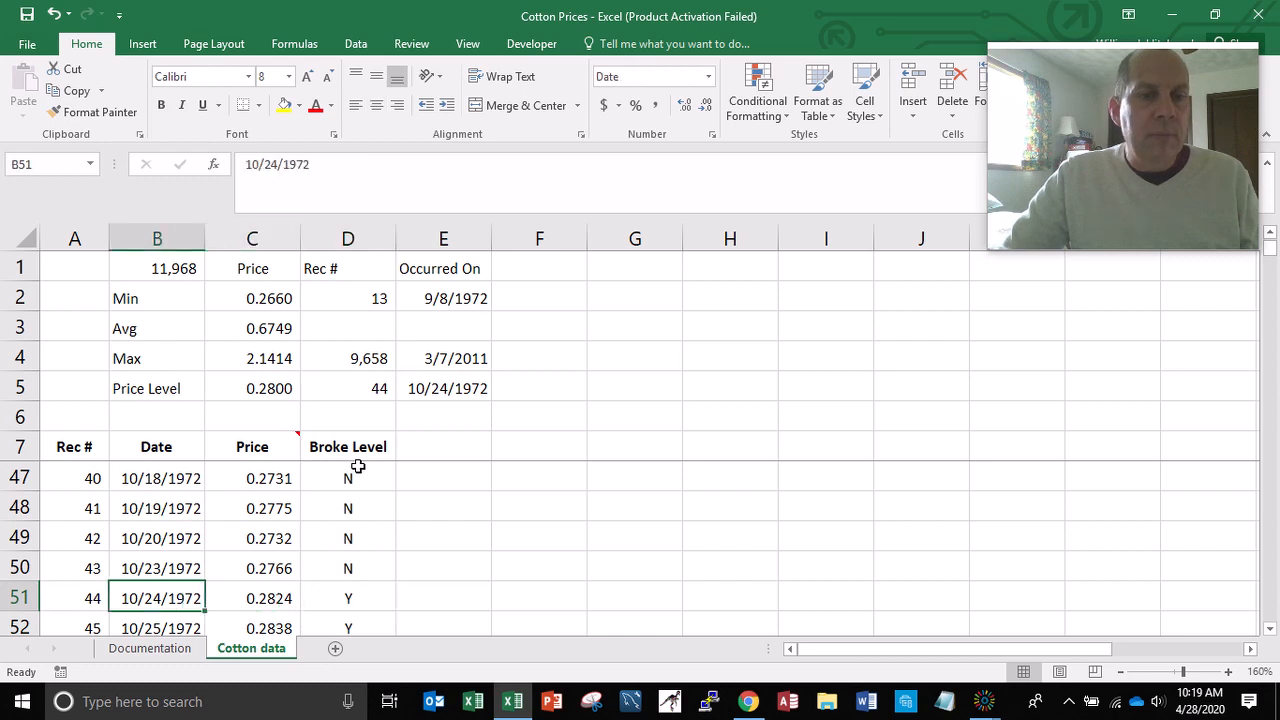
key("Right")
key("Right")
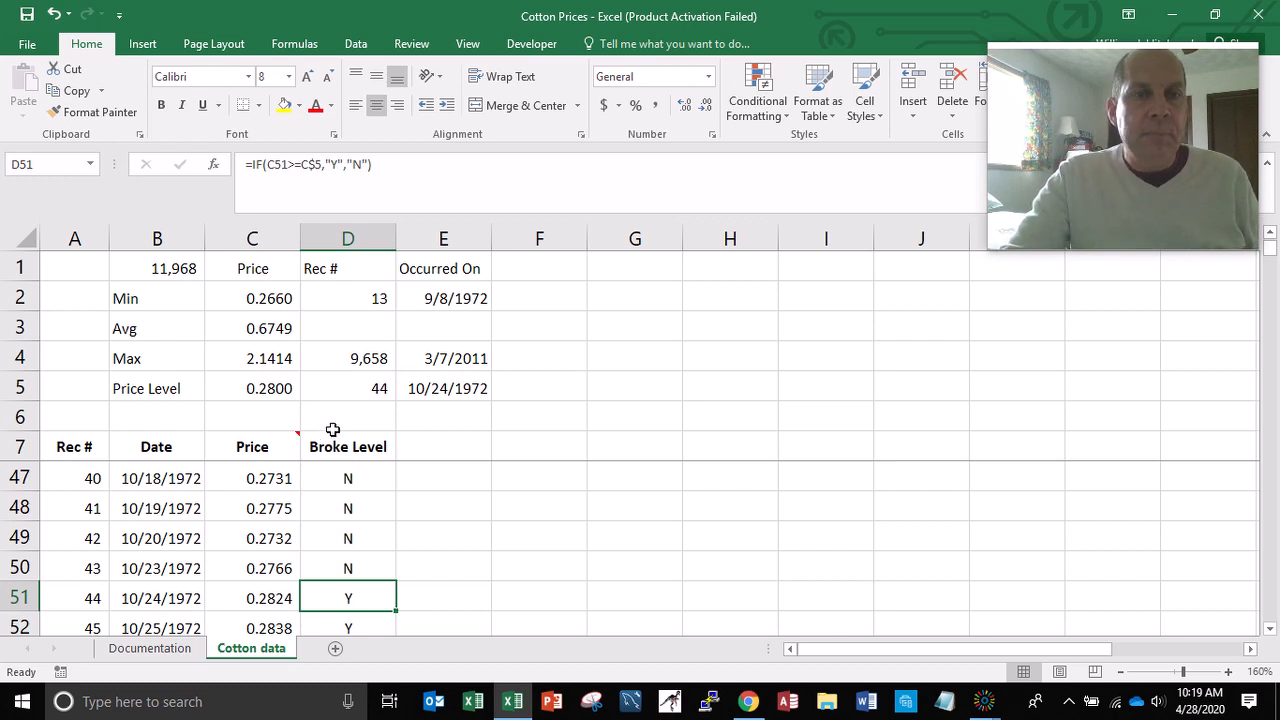
- Save the workbook and start a conditional formatting rule on D5 of the type Format only cells that contain
left_click(354, 390)
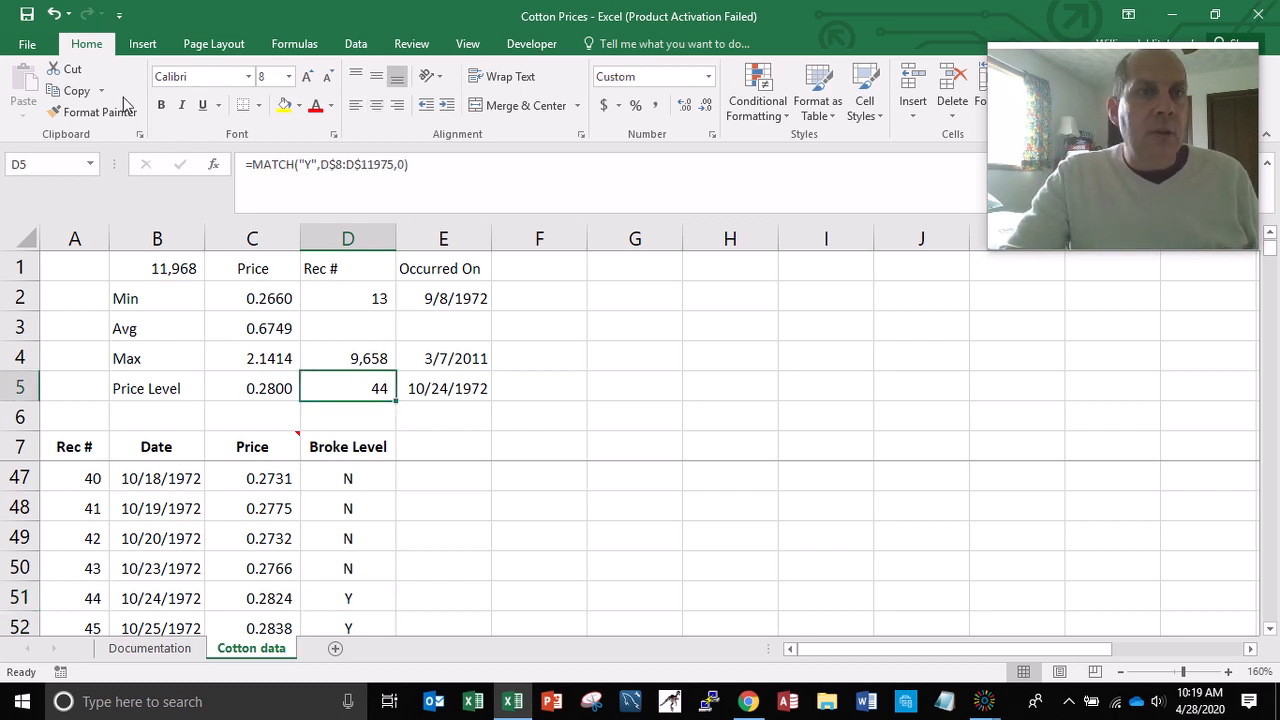
left_click(26, 14)
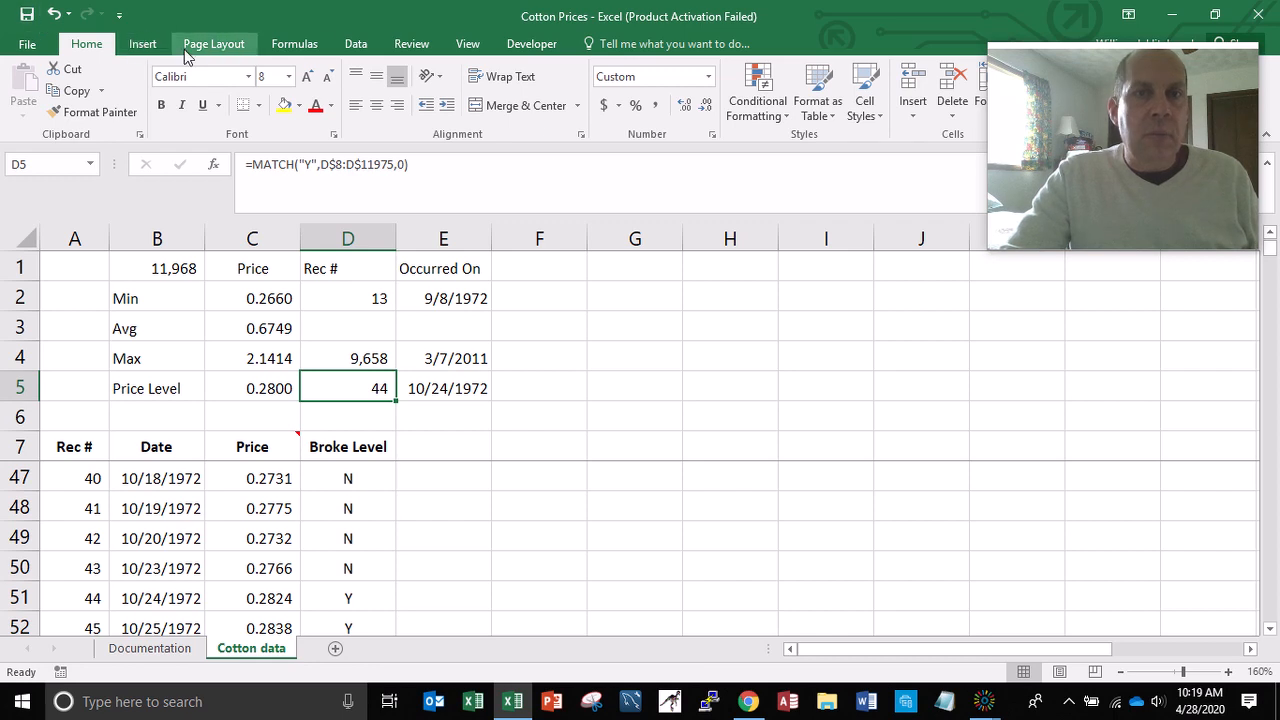
left_click(761, 122)
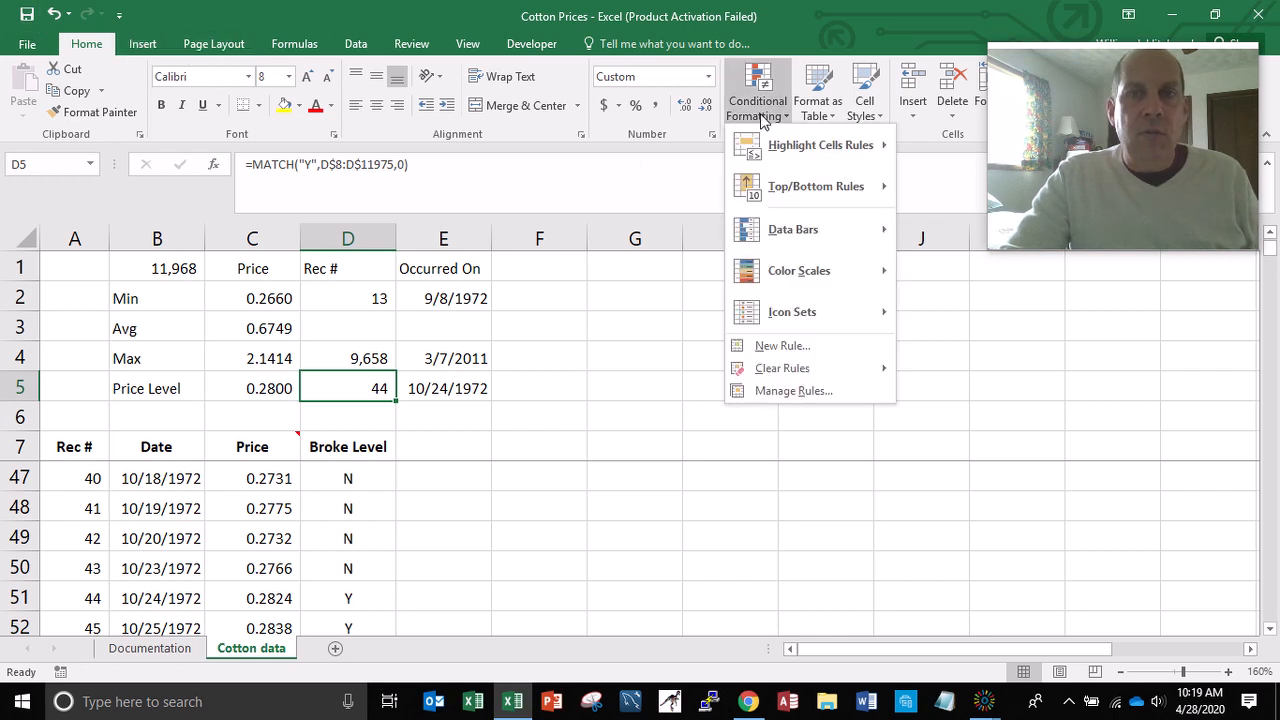
left_click(778, 347)
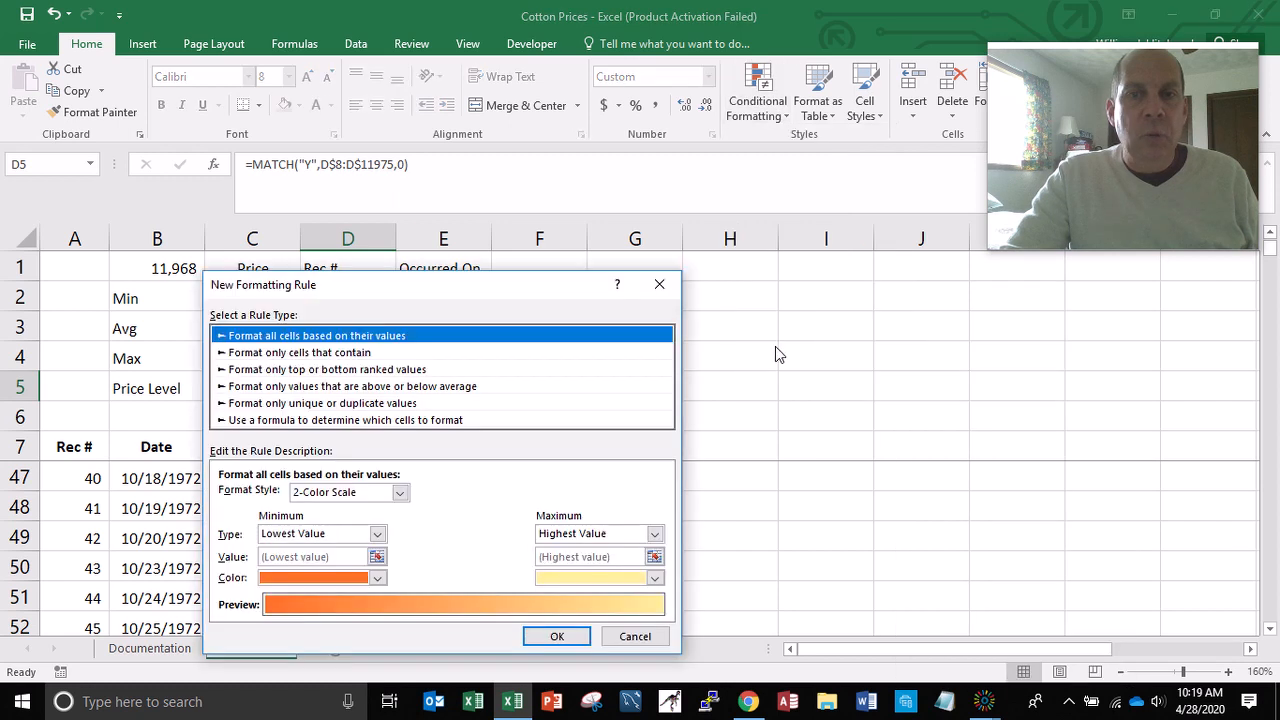
left_click(306, 353)
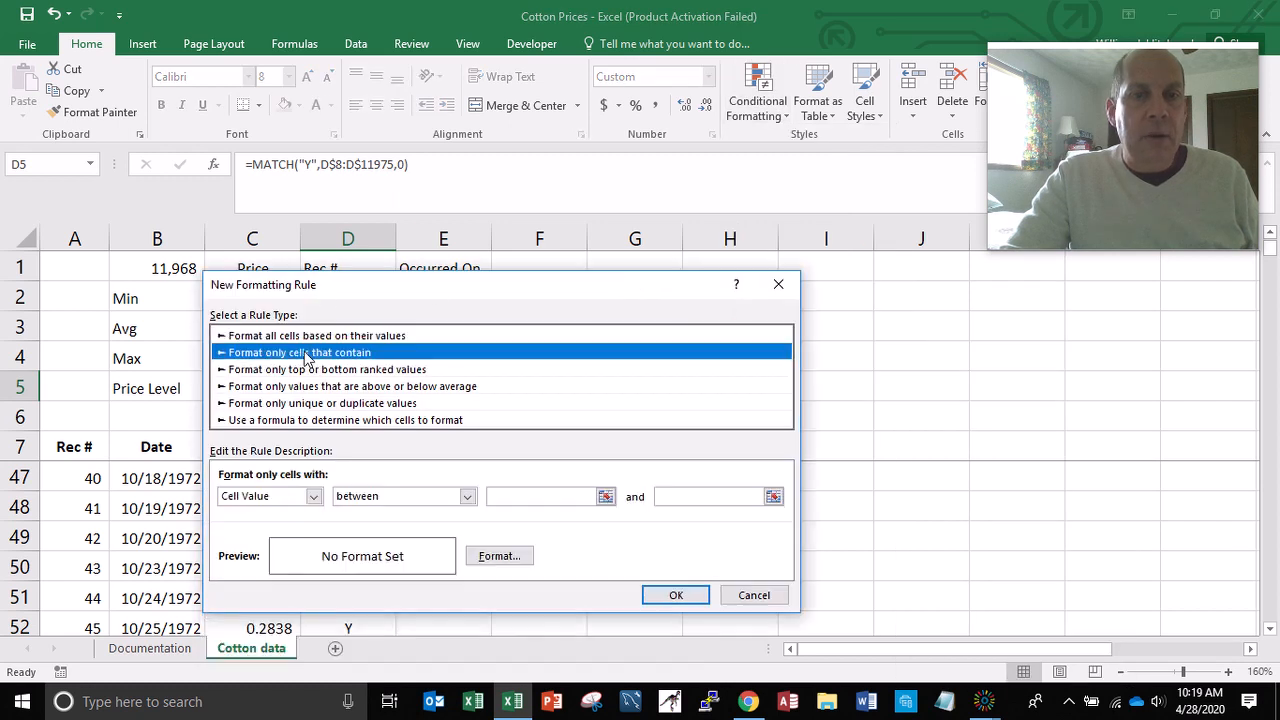
- Set the rule's condition to Cell Value equal to =$D$5
left_click(392, 497)
left_click(495, 278)
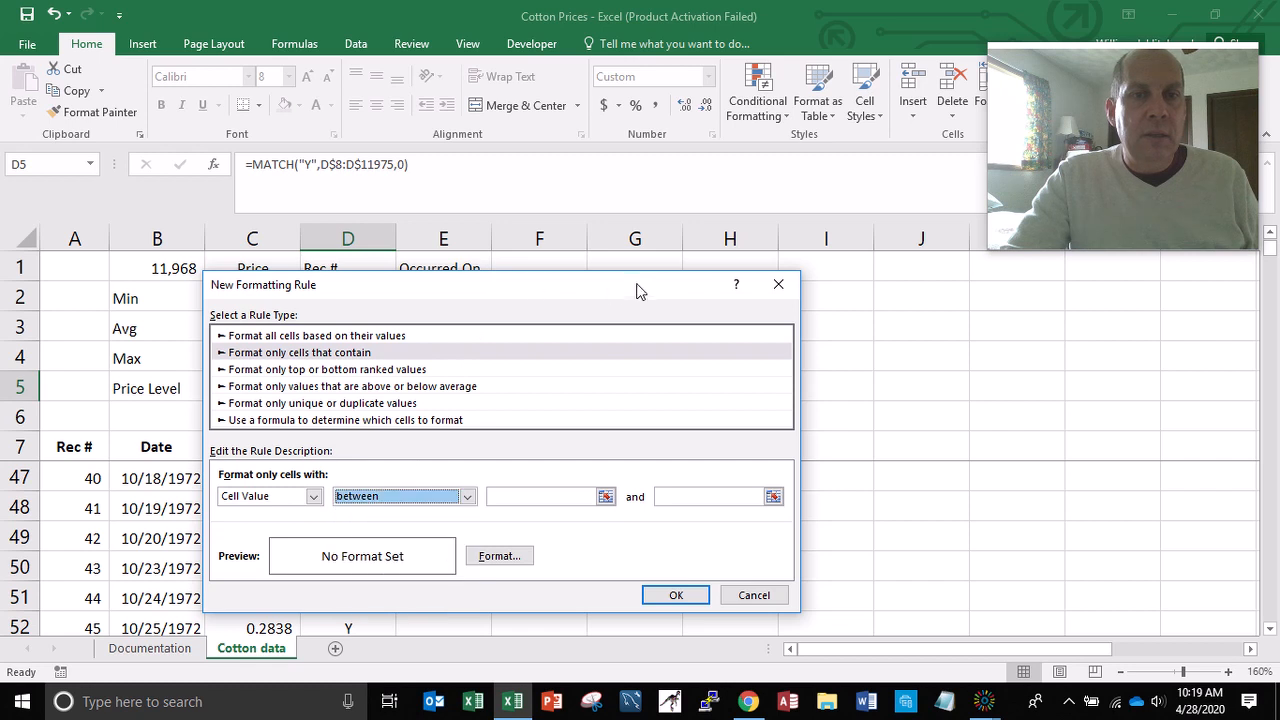
left_click_drag(604, 287, 835, 267)
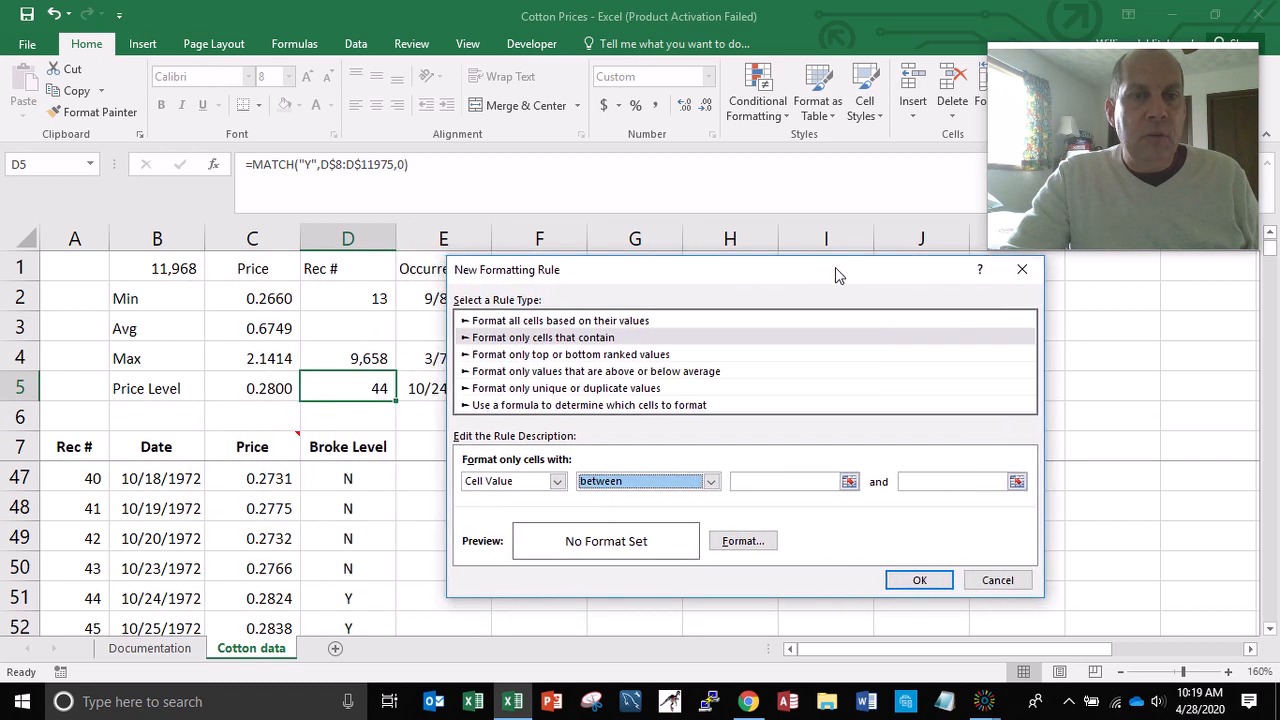
left_click(714, 479)
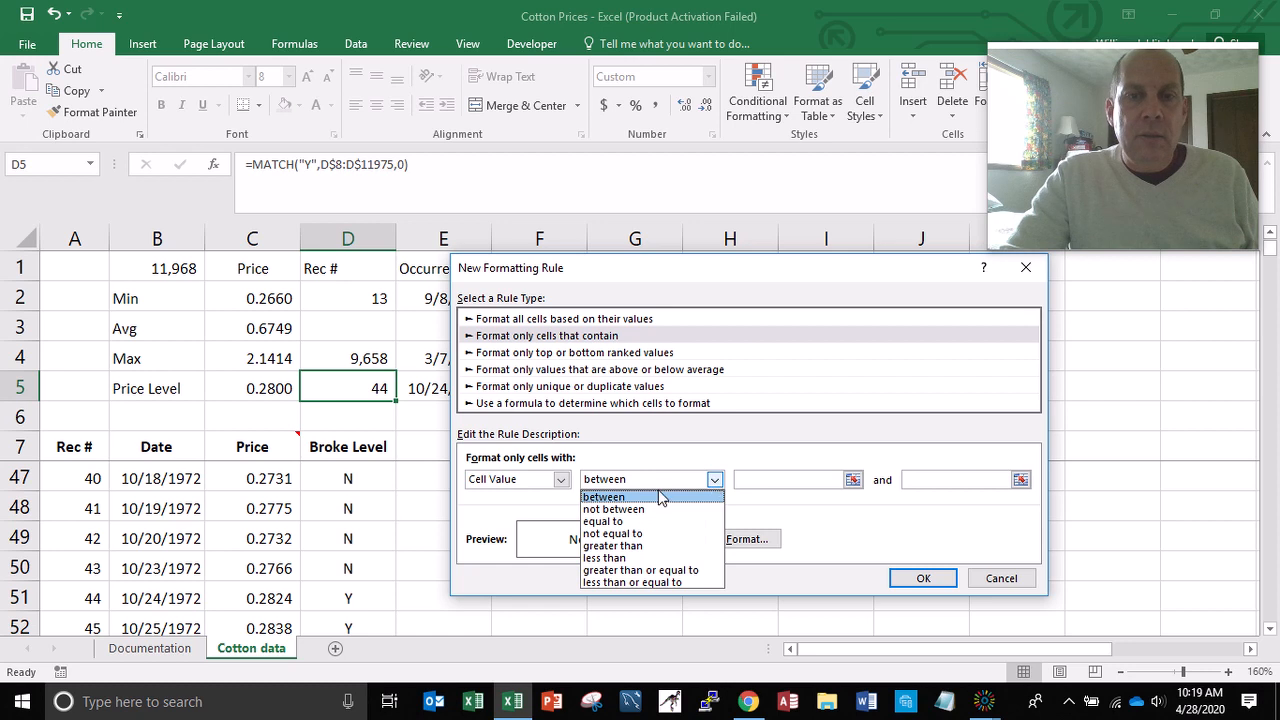
left_click(615, 522)
left_click(753, 480)
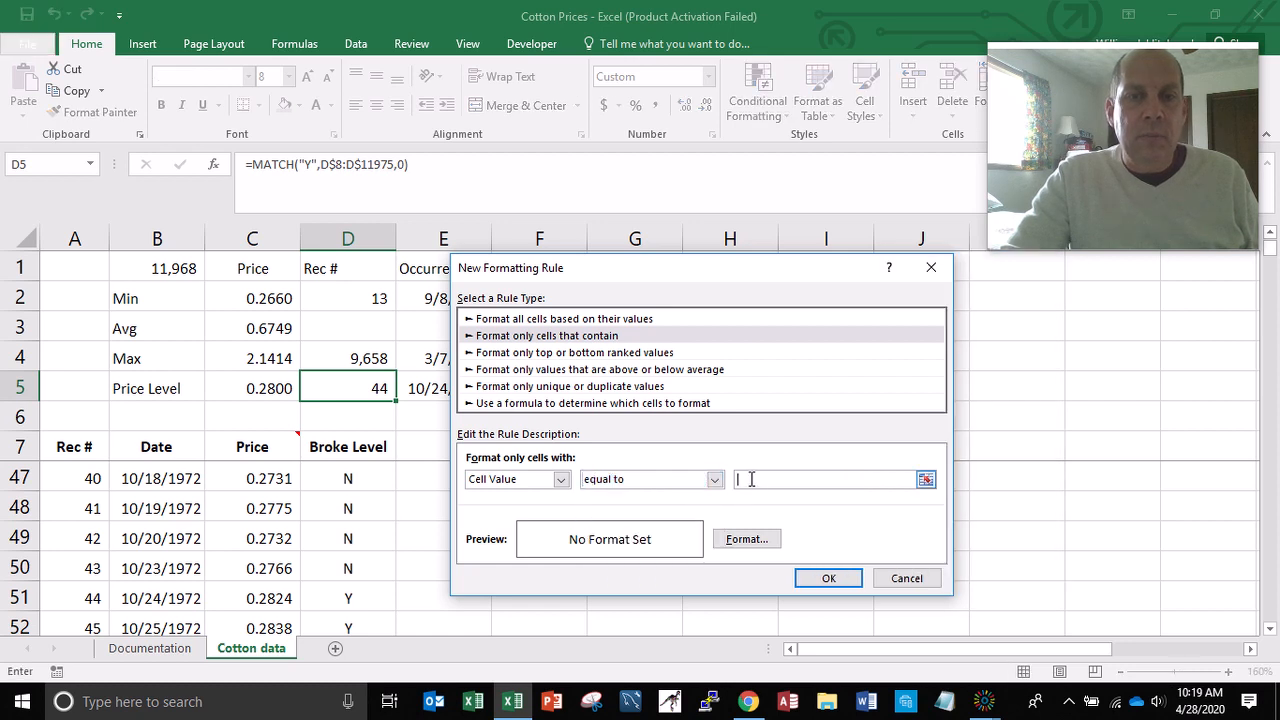
left_click(338, 388)
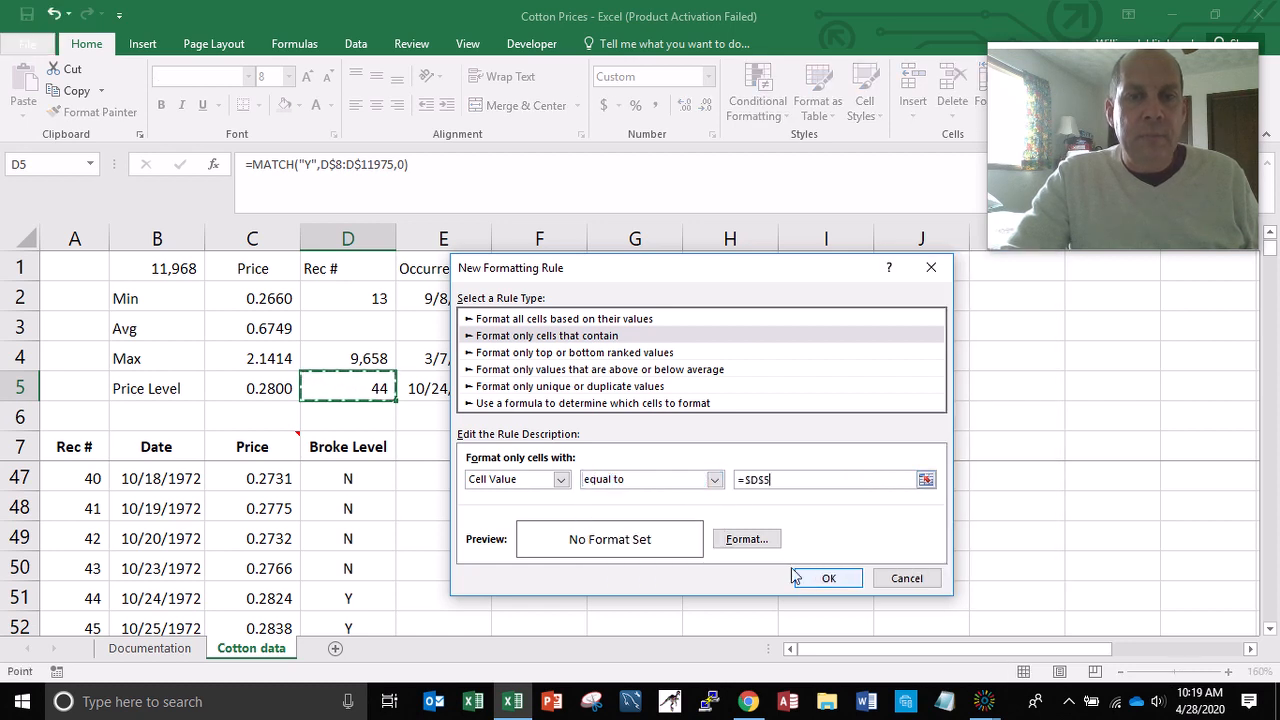
- Give the rule a yellow fill and apply it to D5
left_click(747, 540)
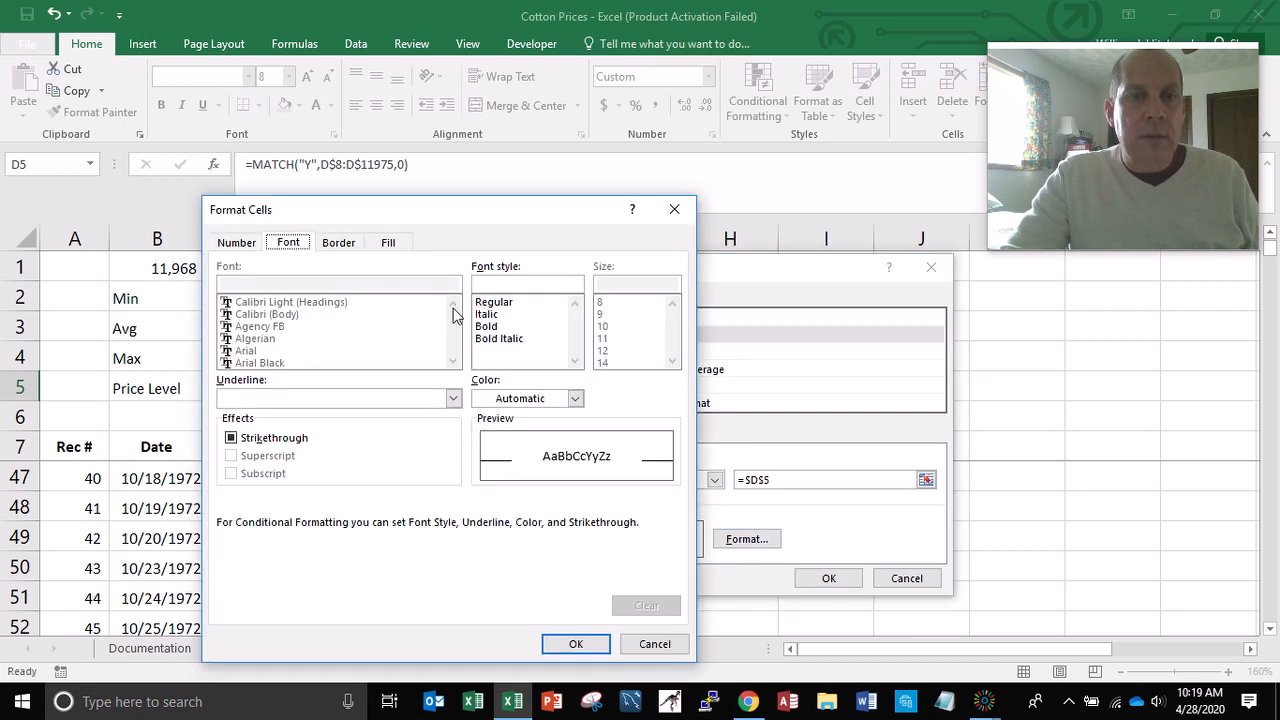
left_click(388, 246)
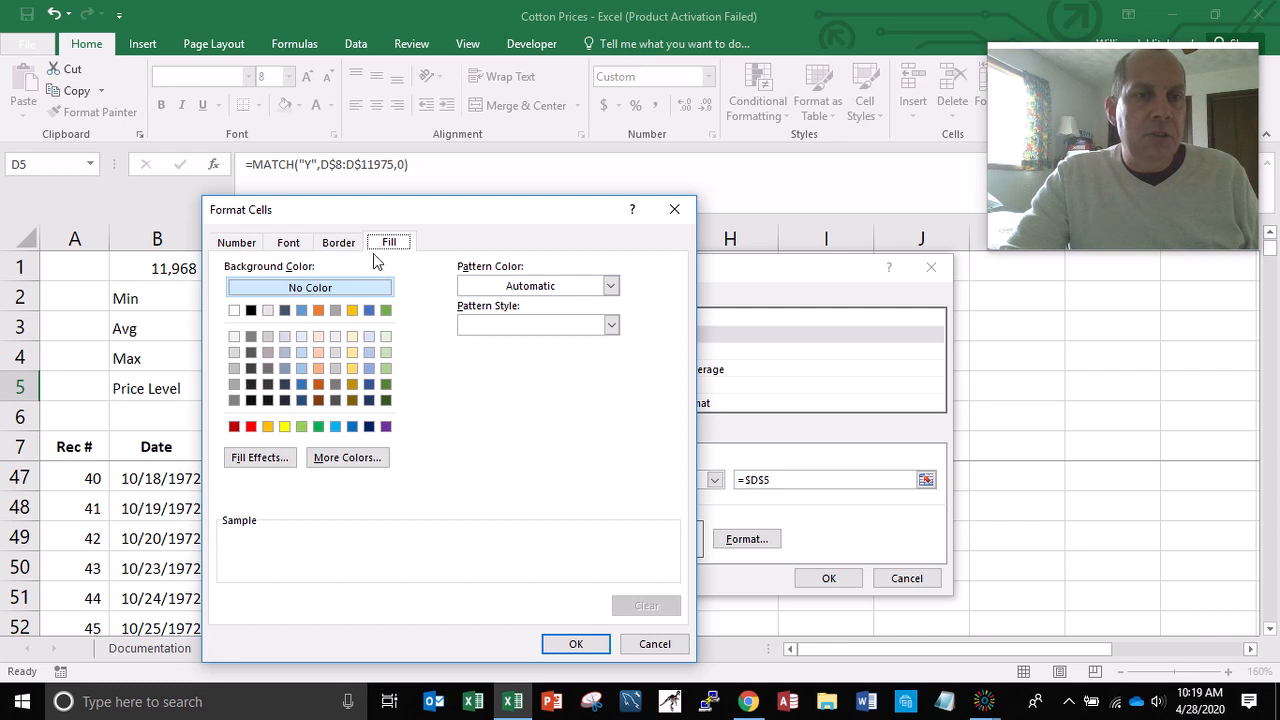
left_click(284, 426)
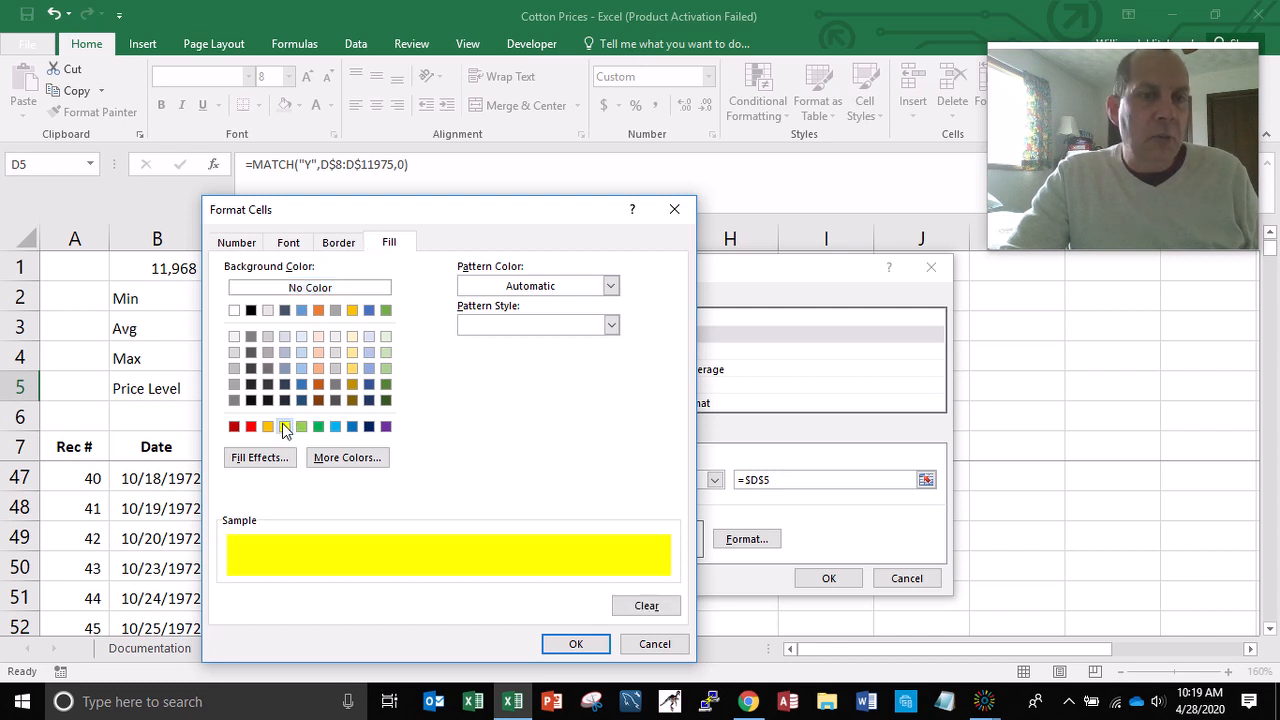
left_click(574, 645)
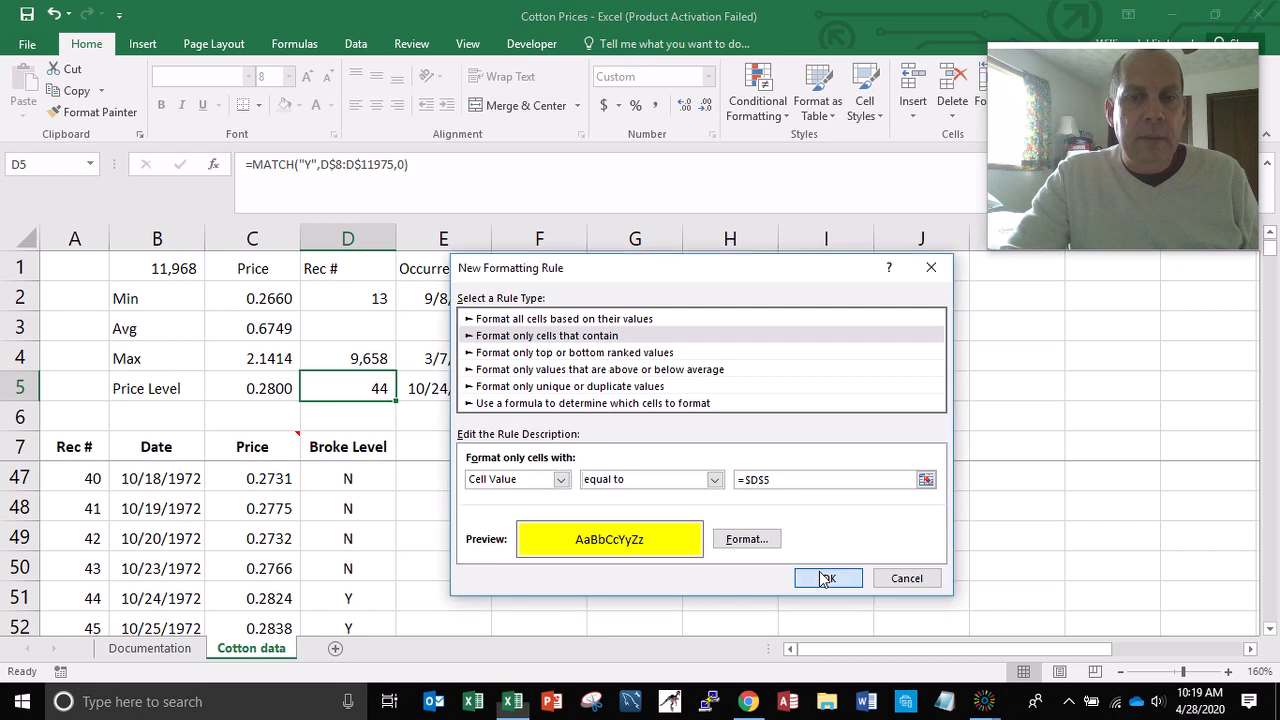
left_click(826, 578)
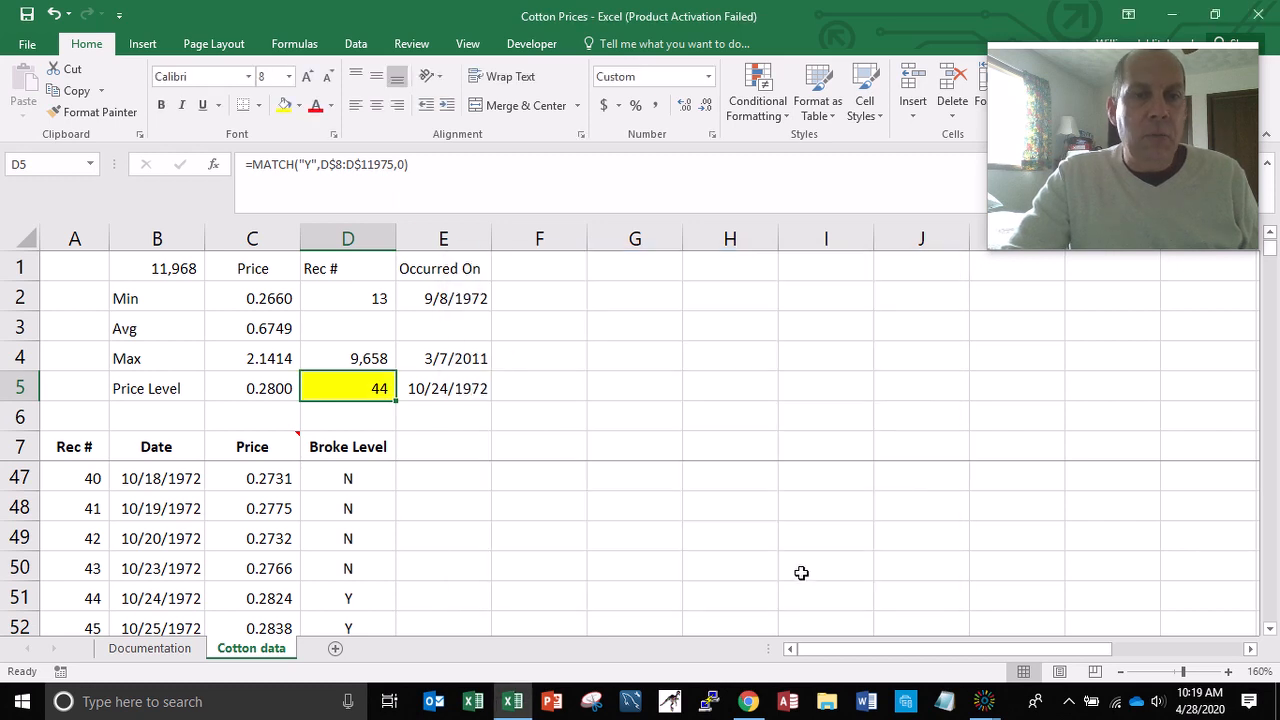
- Copy the conditional formatting of D5 onto the Rec # cells A8:A137 with Format Painter
key("Down")
key("Down")
key("Down")
key("Down")
key("Up")
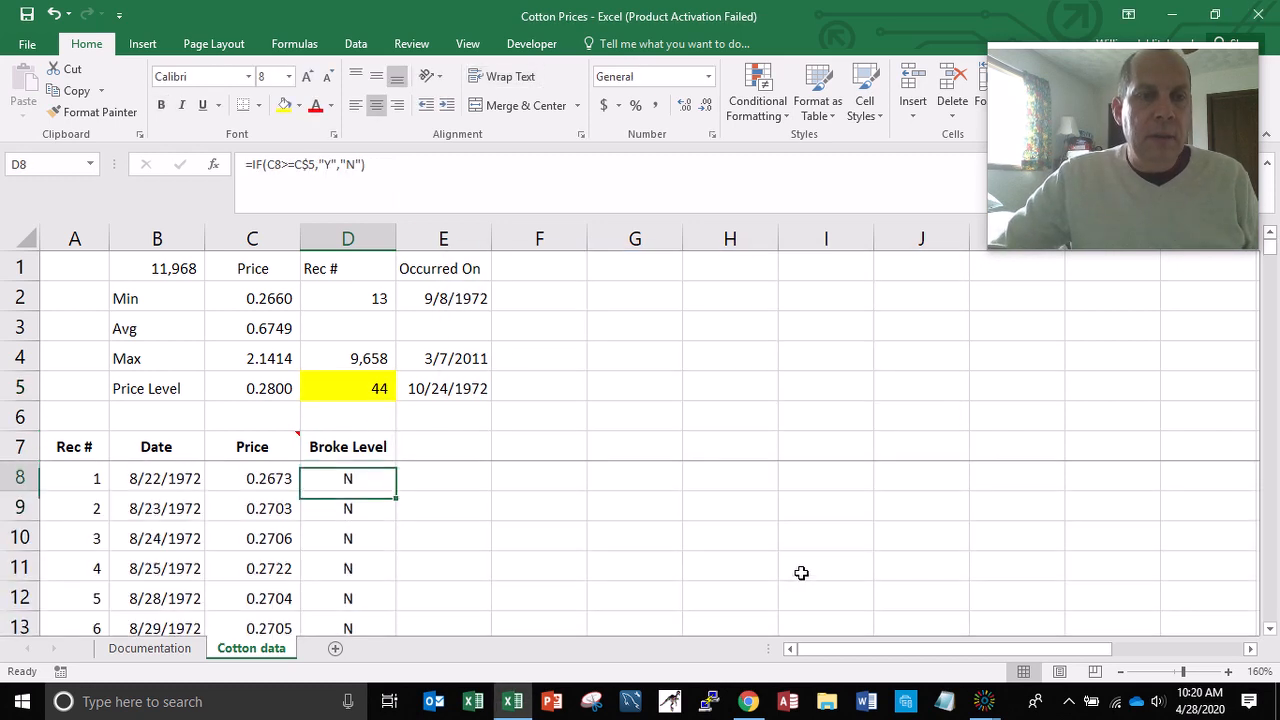
key("Up")
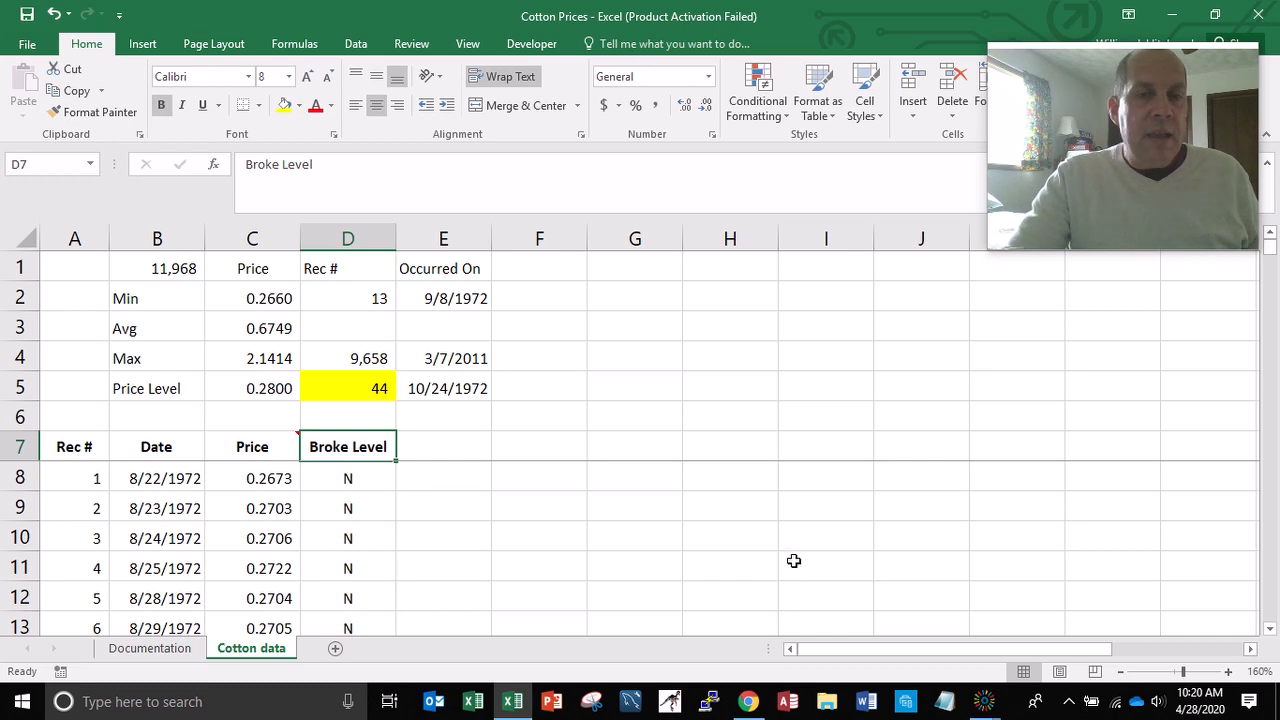
left_click(365, 388)
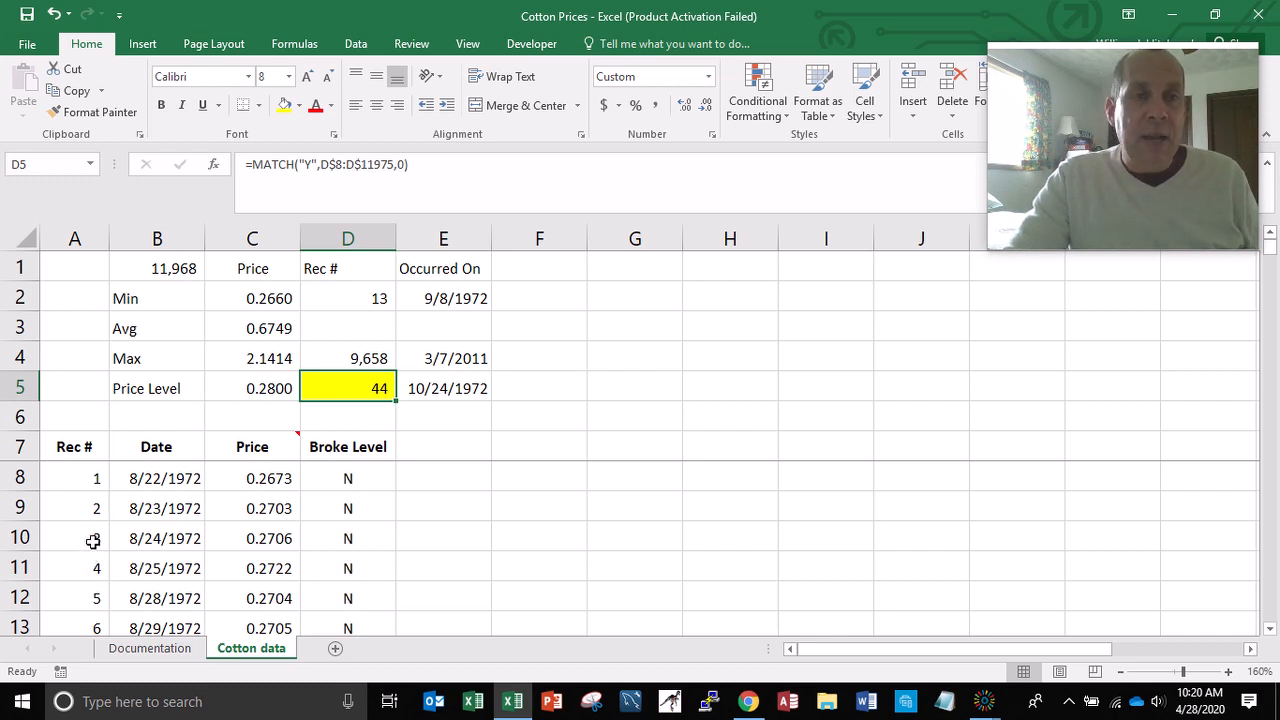
left_click(100, 113)
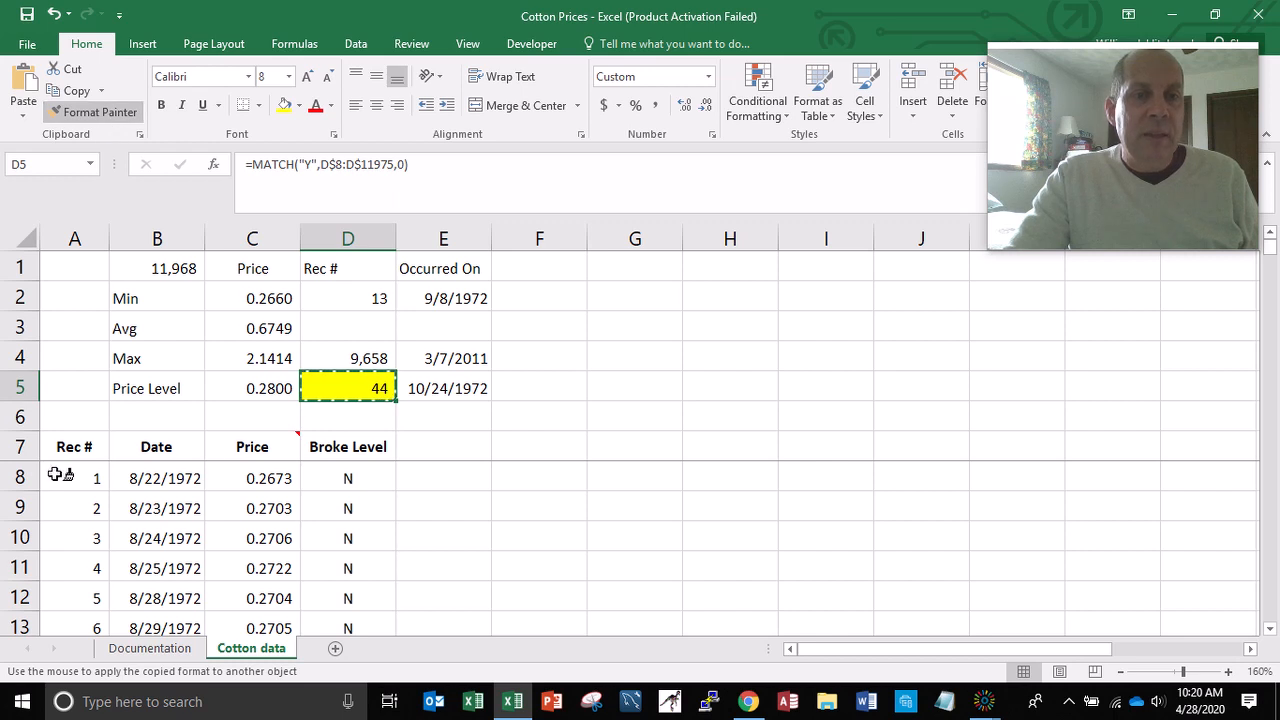
mouse_move(74, 476)
left_mouse_down()
mouse_move(86, 494)
mouse_move(45, 590)
mouse_move(57, 712)
left_mouse_up()
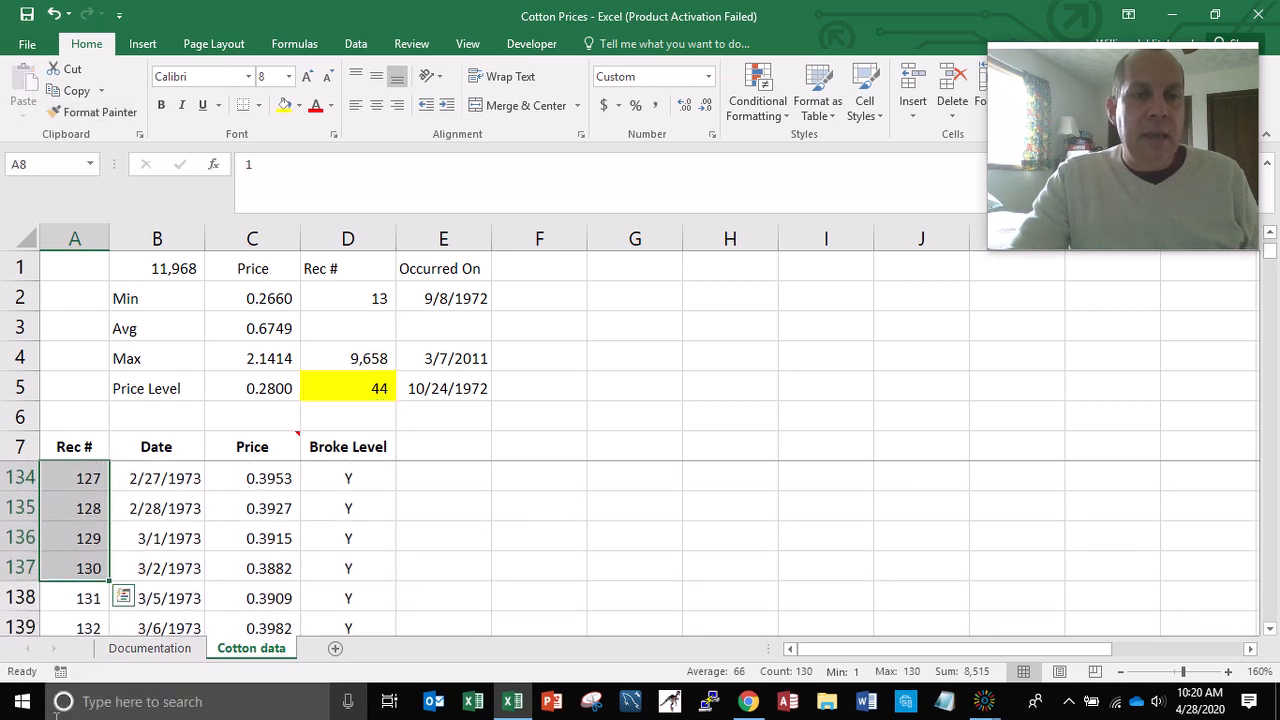
- Check the Rec # column from record 1 downward for the highlighted record that matches D5
key("ctrl+Home")
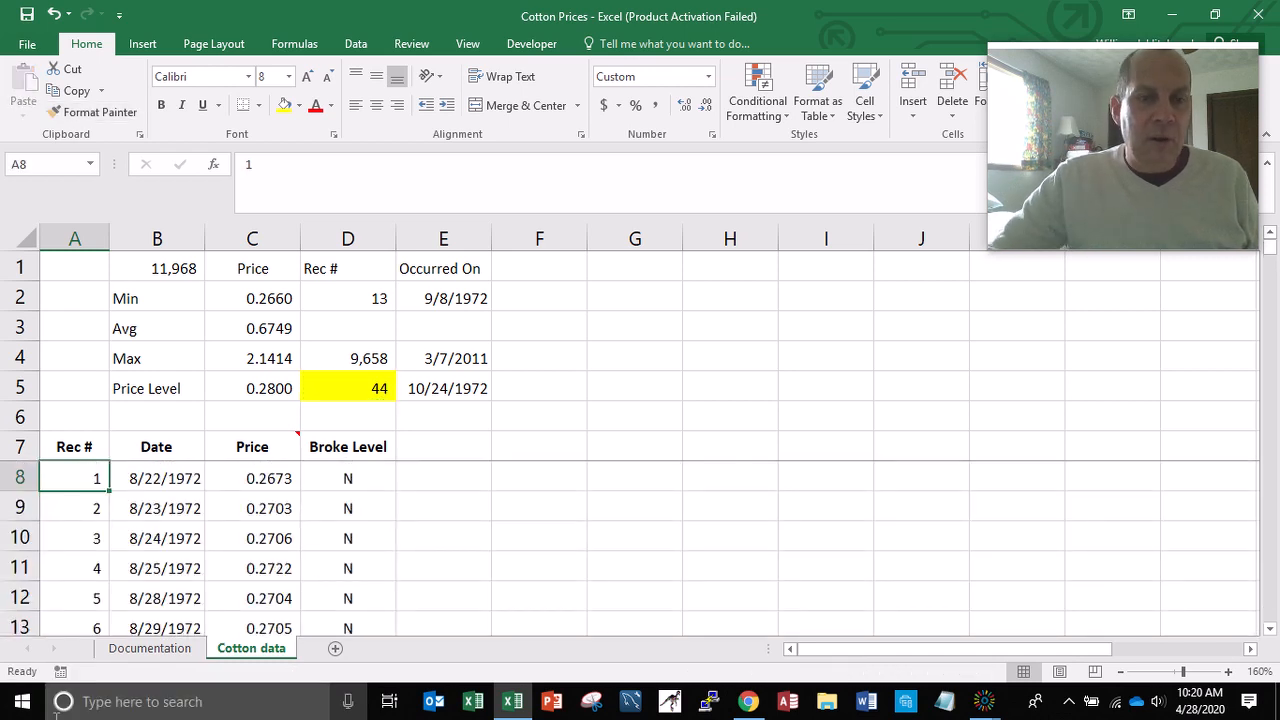
key("Down")
key("Down")
key("Down")
key("Down")
key("Down")
key("Down")
key("Down")
key("Down")
key("Down")
key("Down")
key("Down")
key("Down")
key("Down")
key("Down")
key("Down")
key("Down")
key("Down")
key("Down")
key("Down")
key("Down")
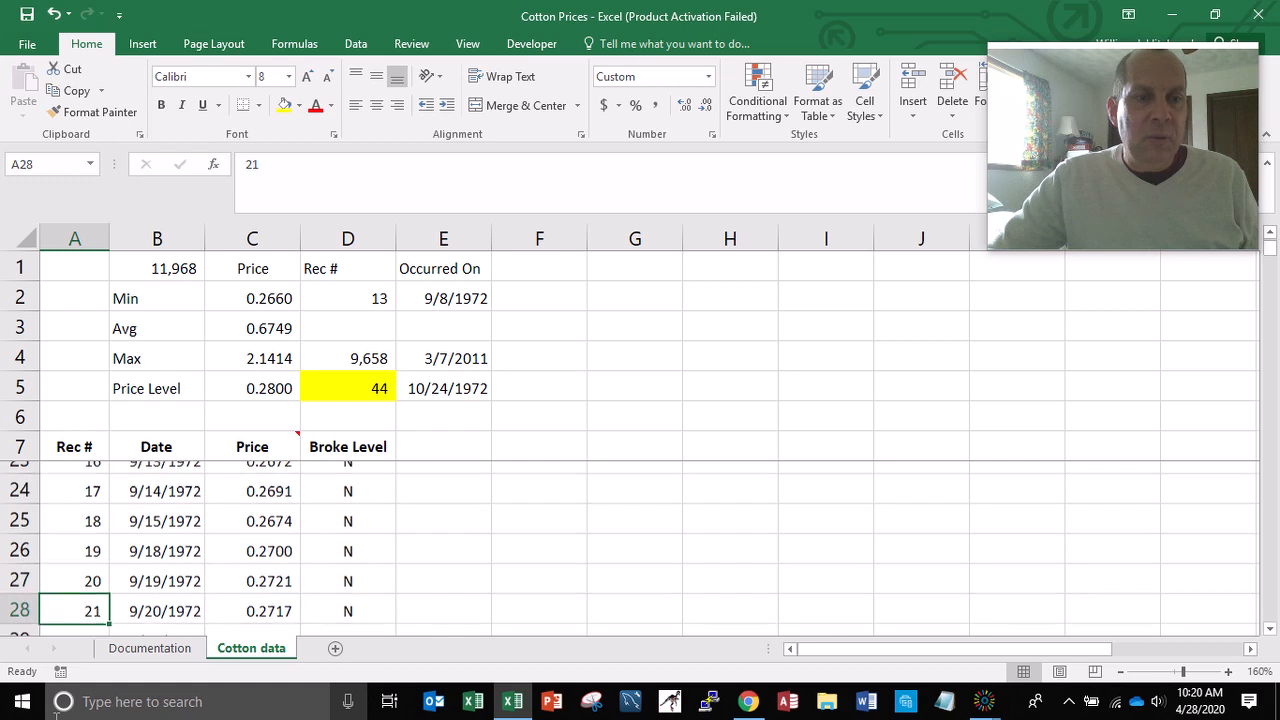
key("Down")
key("Down")
key("Down")
key("Down")
key("Down")
key("Down")
key("Down")
key("Down")
key("Down")
key("Down")
key("Down")
key("Down")
key("Down")
key("Down")
key("Down")
key("Down")
key("Down")
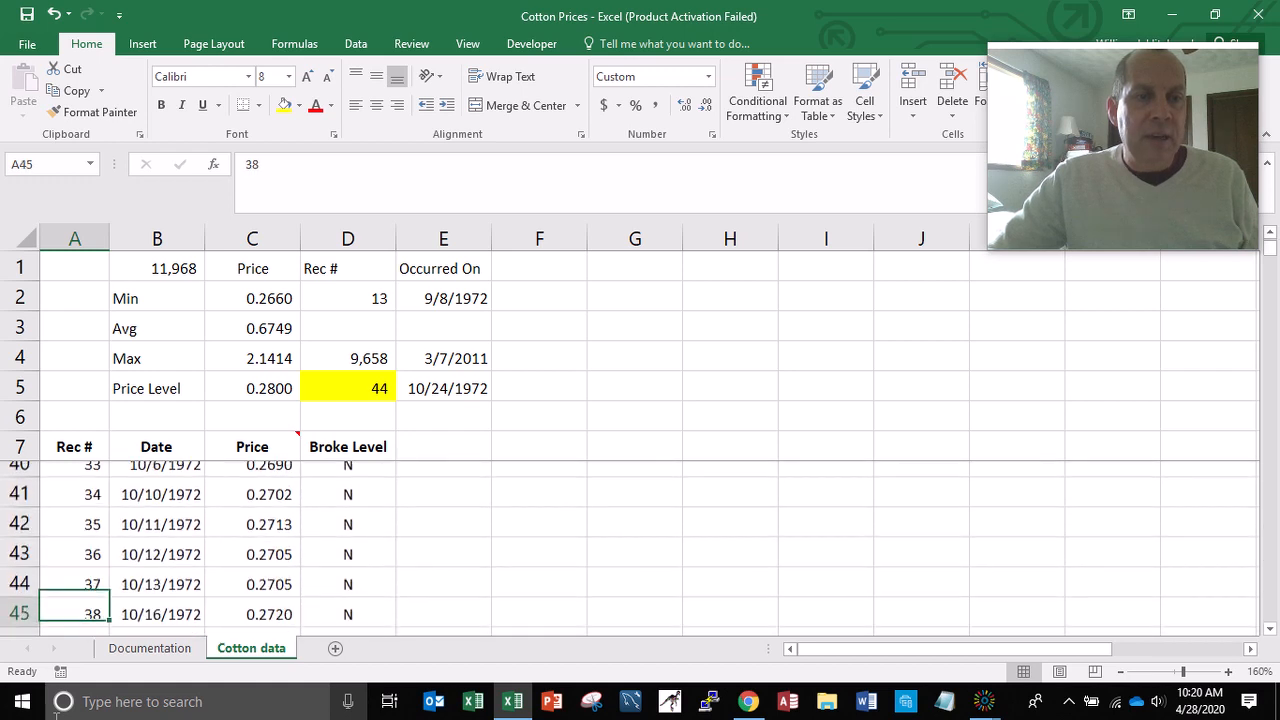
key("Down")
key("Down")
key("Down")
key("Down")
key("Down")
key("Down")
key("Down")
key("Down")
key("Down")
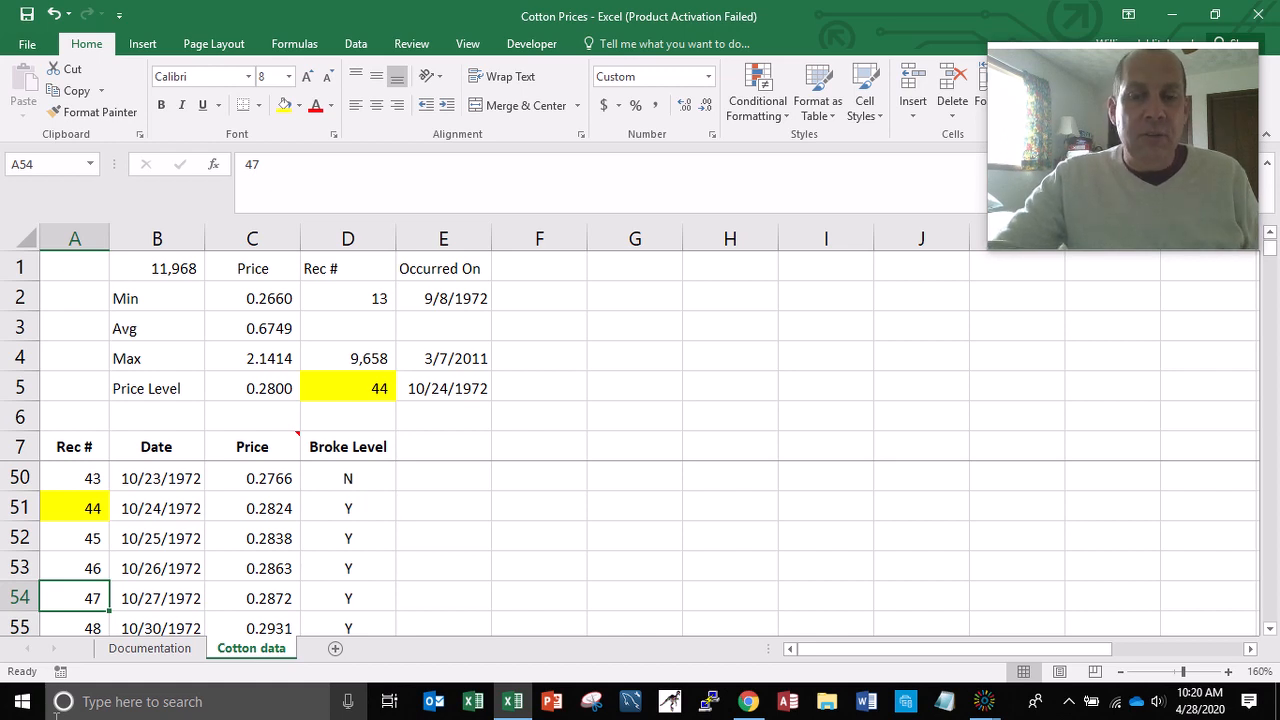
- Copy the conditional formatting of D5 onto the first five Rec # cells, A8:A12, with Format Painter
key("ctrl+Home")
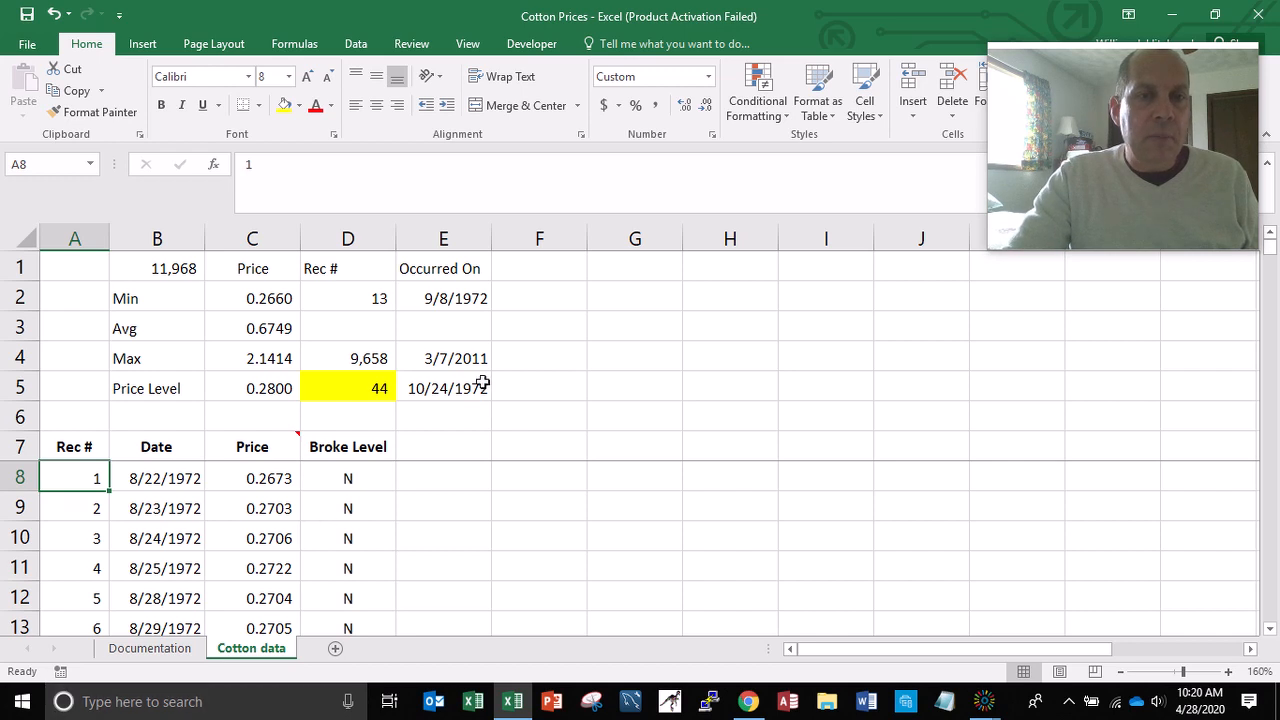
left_click(335, 383)
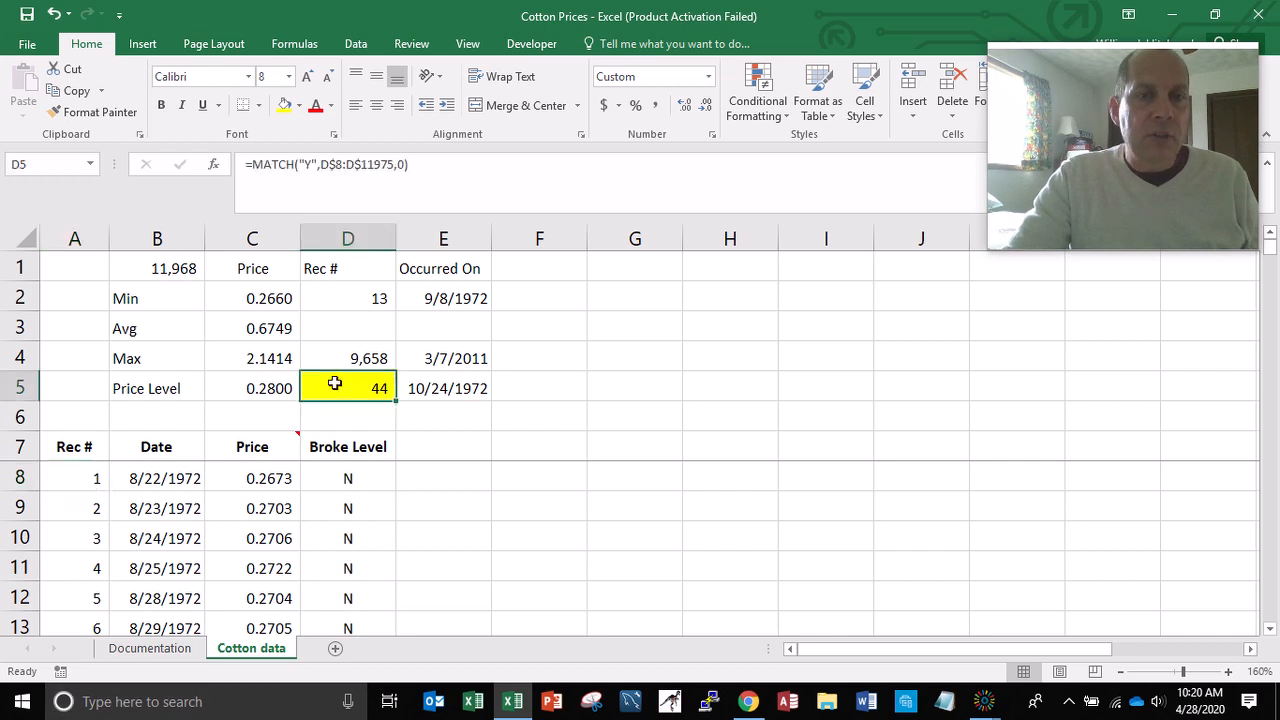
left_click(102, 116)
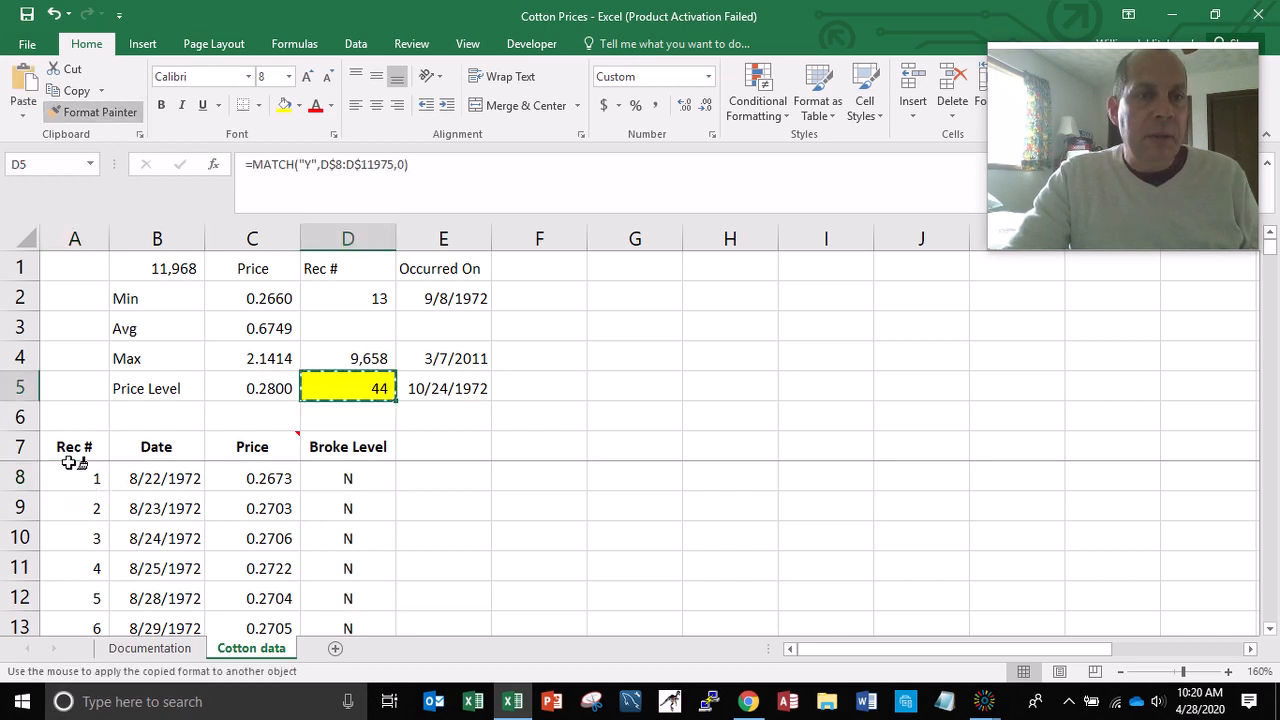
left_click_drag(71, 480, 62, 605)
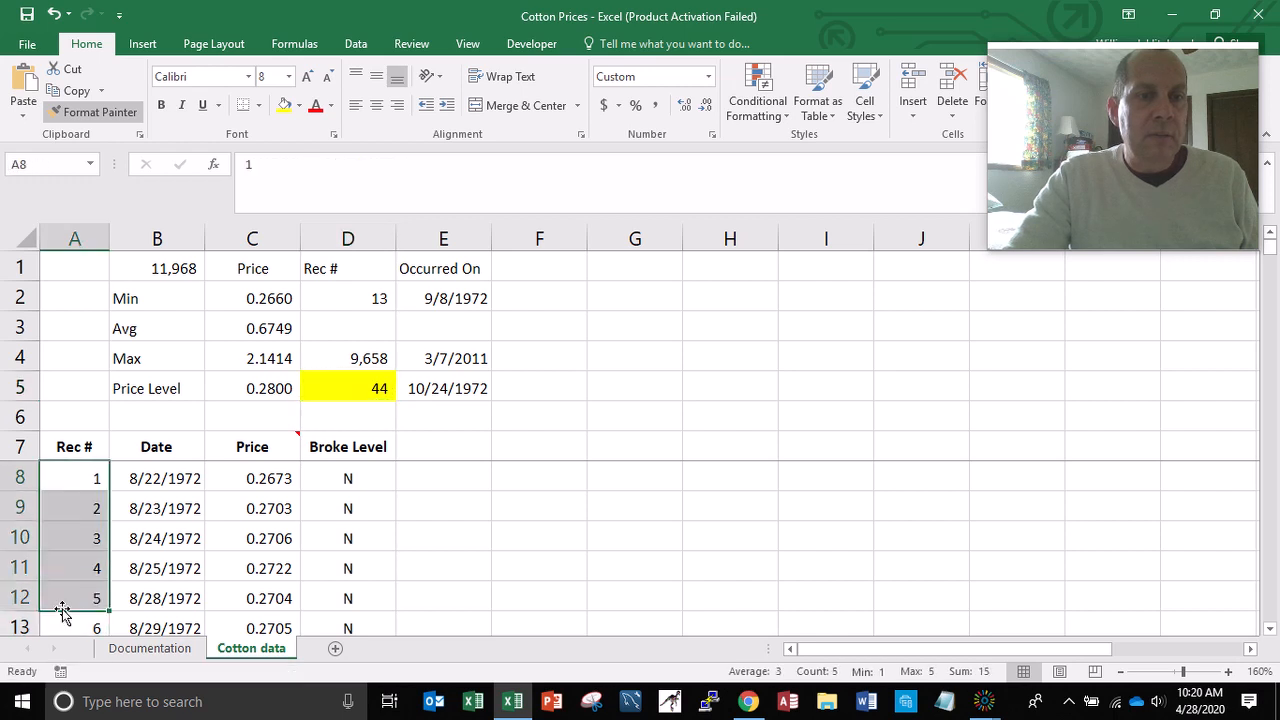
- Extend the Rec # series and its conditional formatting from A8:A10 down to the last record, and check the end of the column
left_click(72, 478)
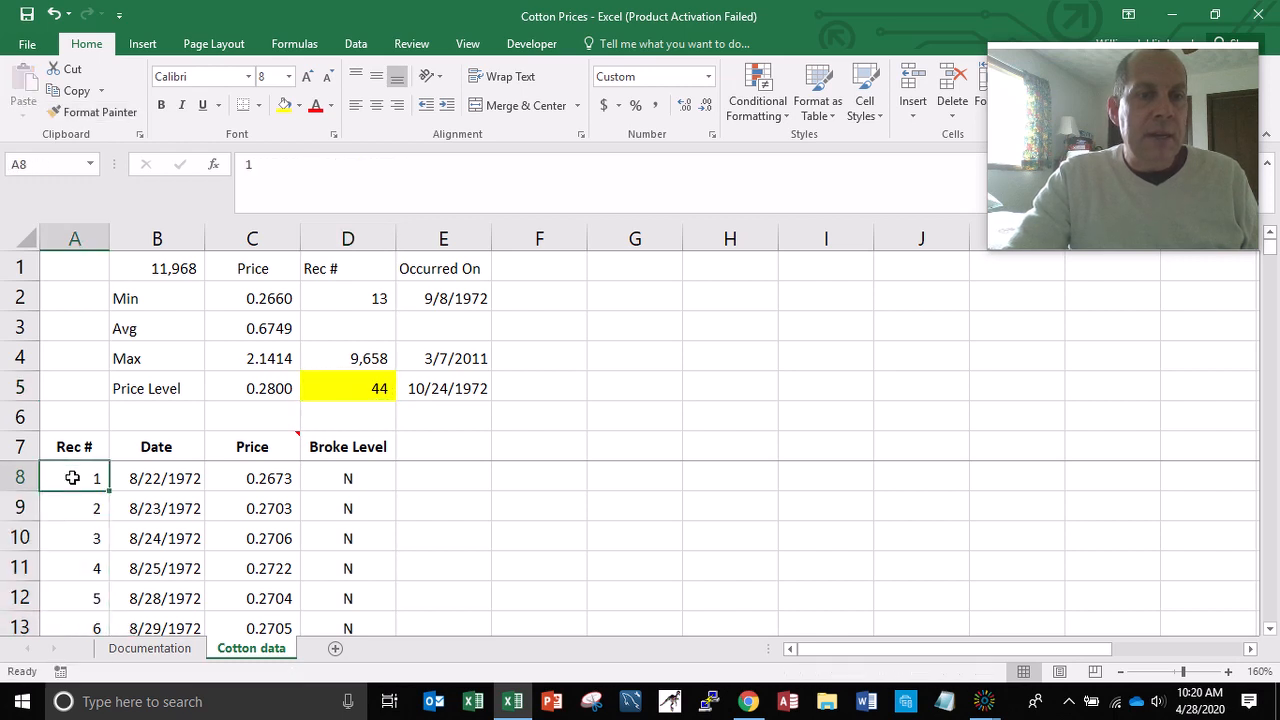
key("shift+Down")
key("shift+Down")
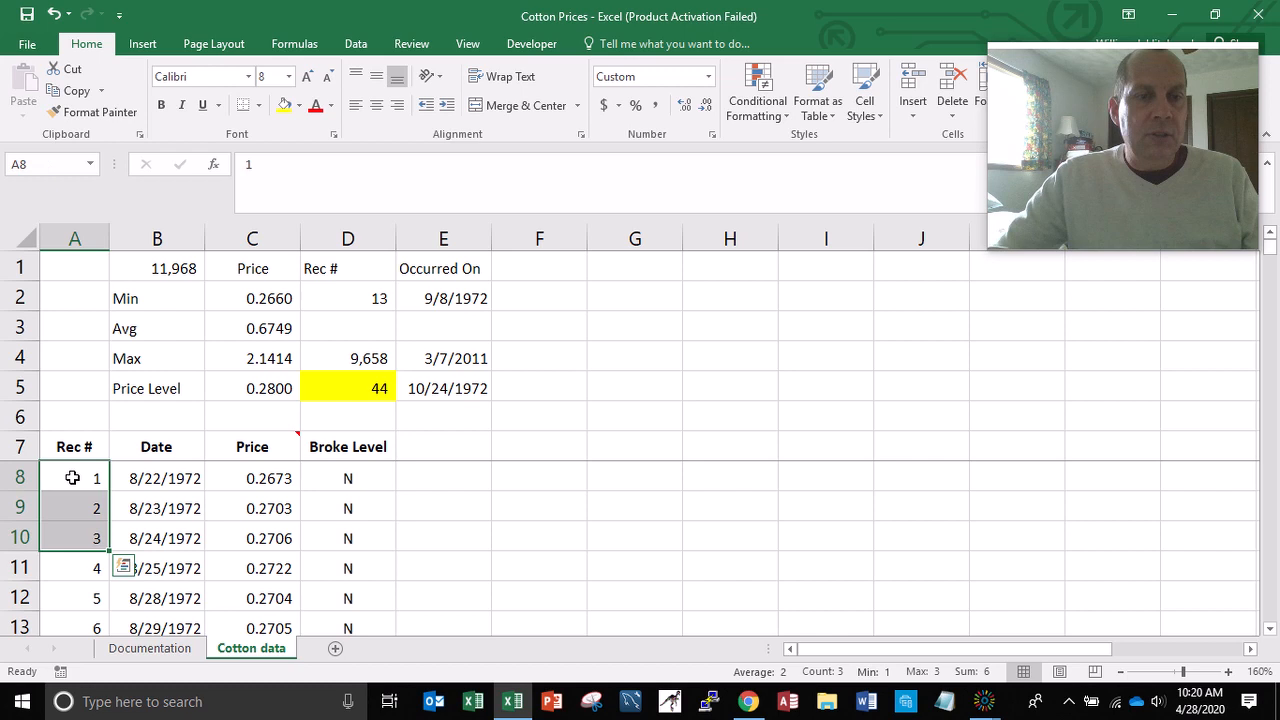
double_click(110, 549)
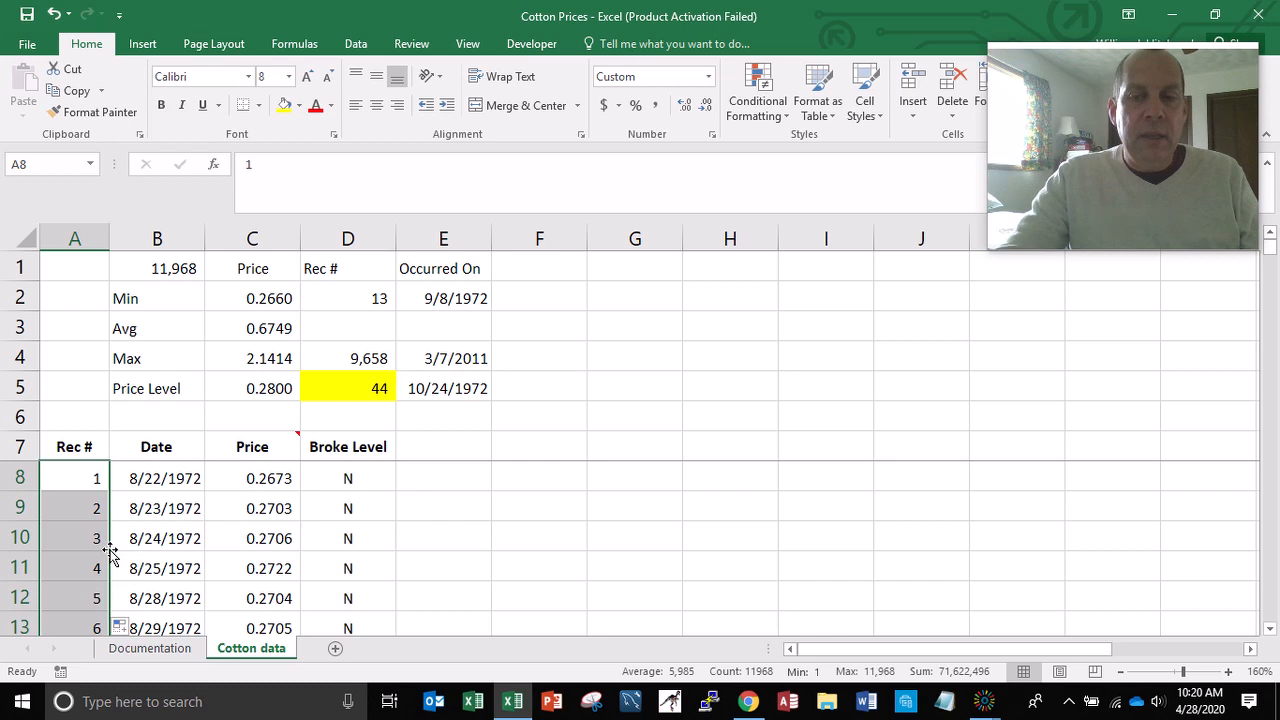
key("End")
key("Down")
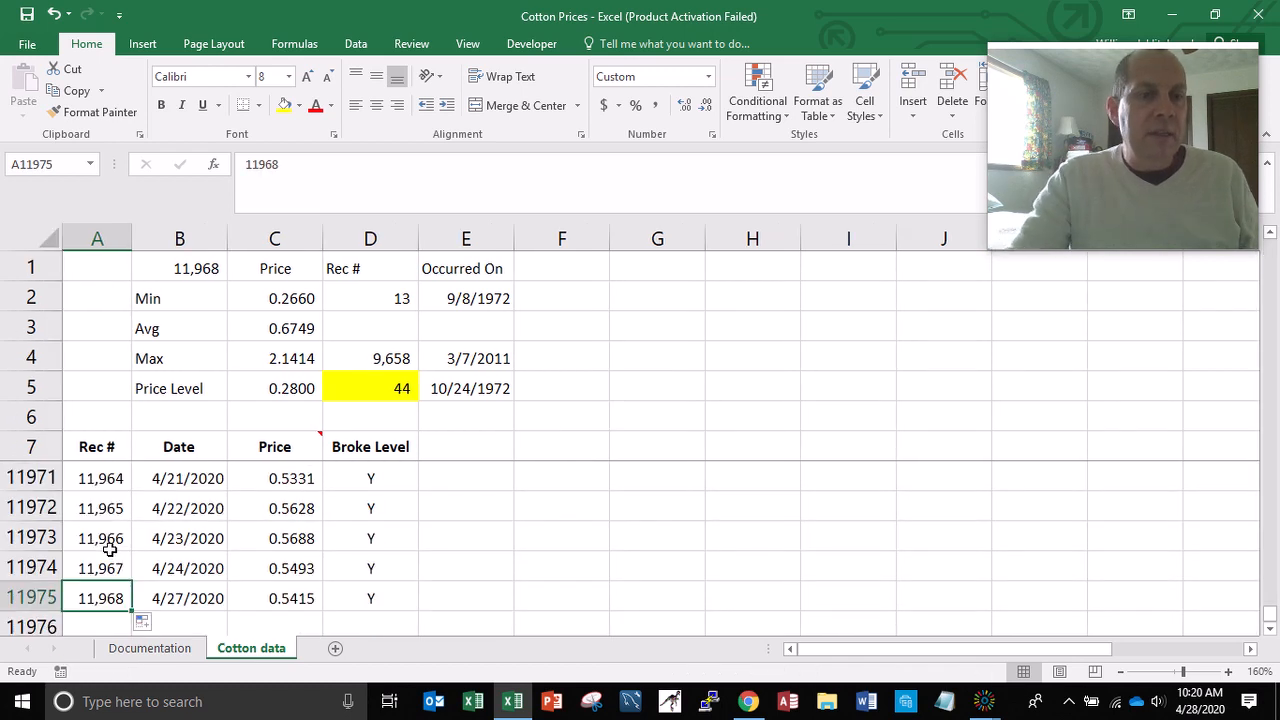
- Sort the cotton price records by Date in ascending order
left_click(288, 388)
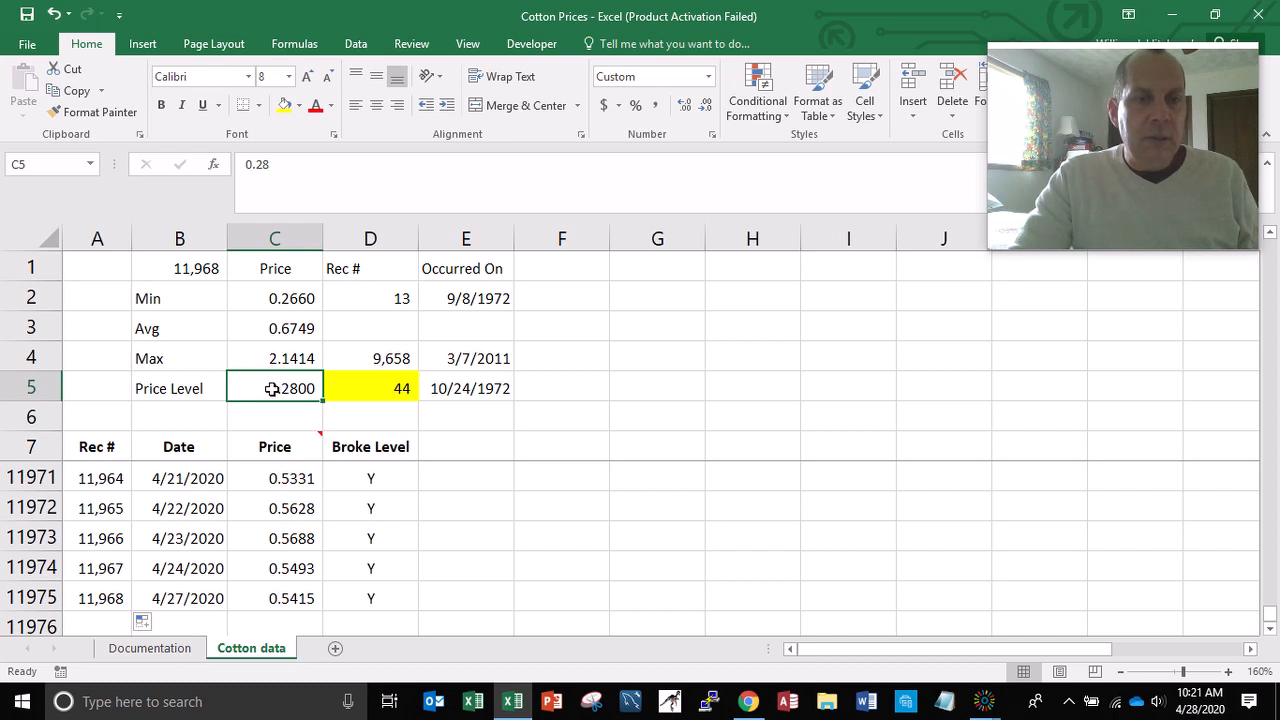
left_click(192, 478)
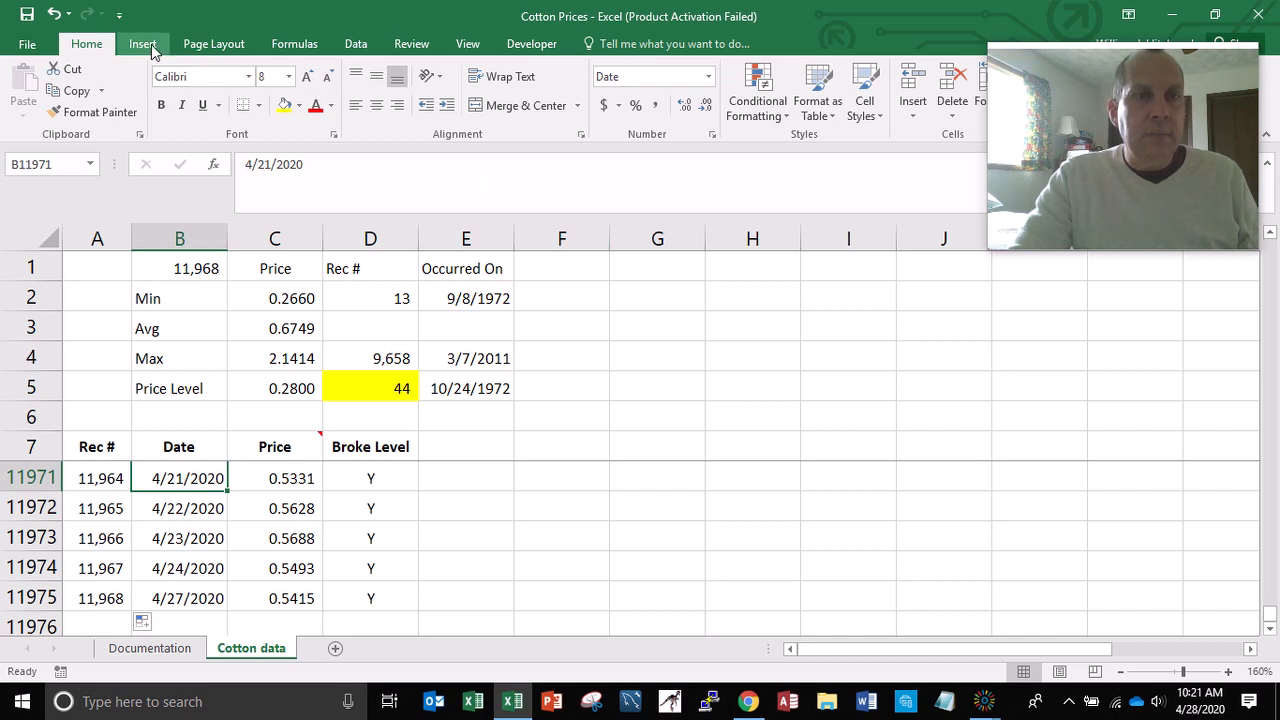
left_click(355, 48)
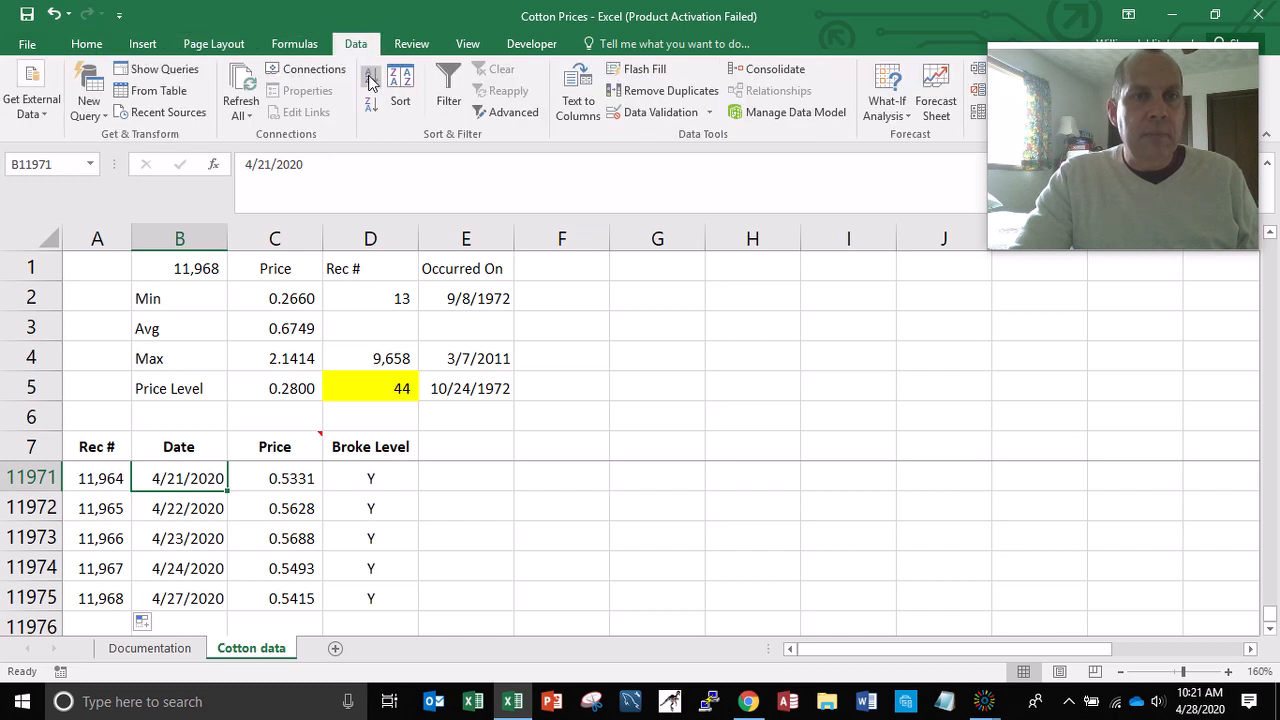
left_click(369, 80)
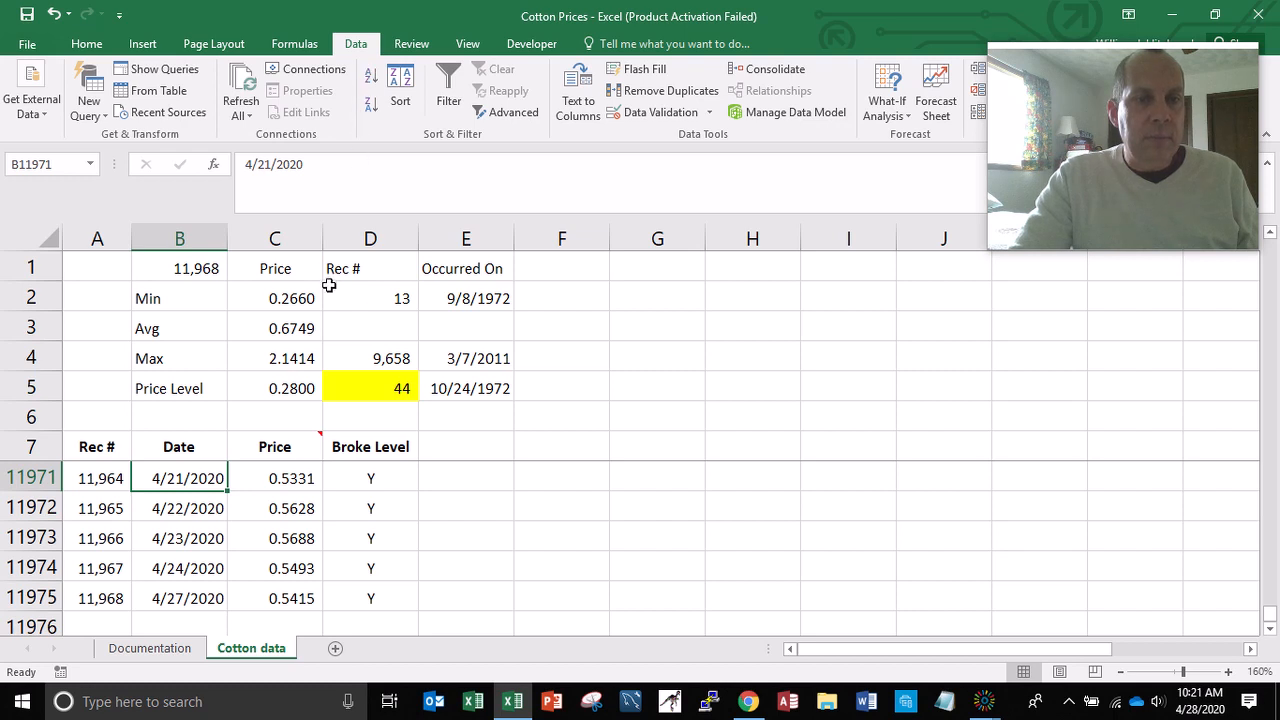
- Sort the records by Price in ascending order and select the highest price in the last row
left_click(279, 470)
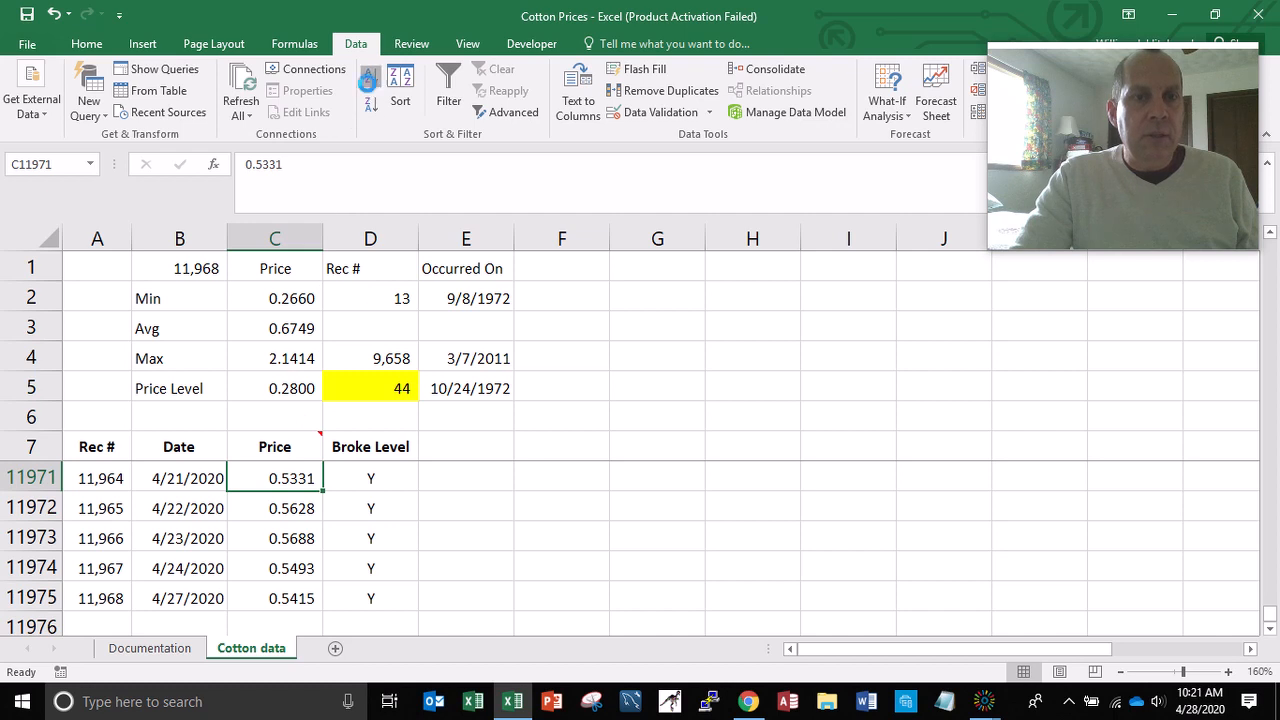
left_click(369, 80)
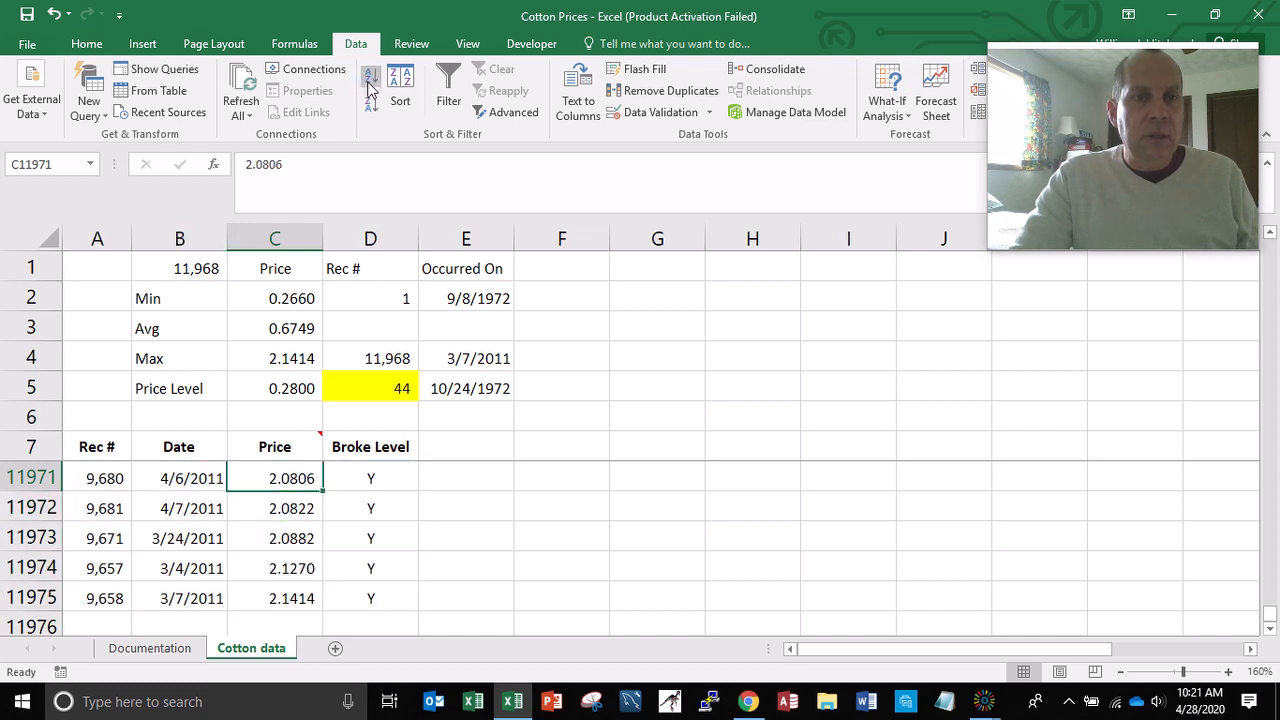
left_click(279, 598)
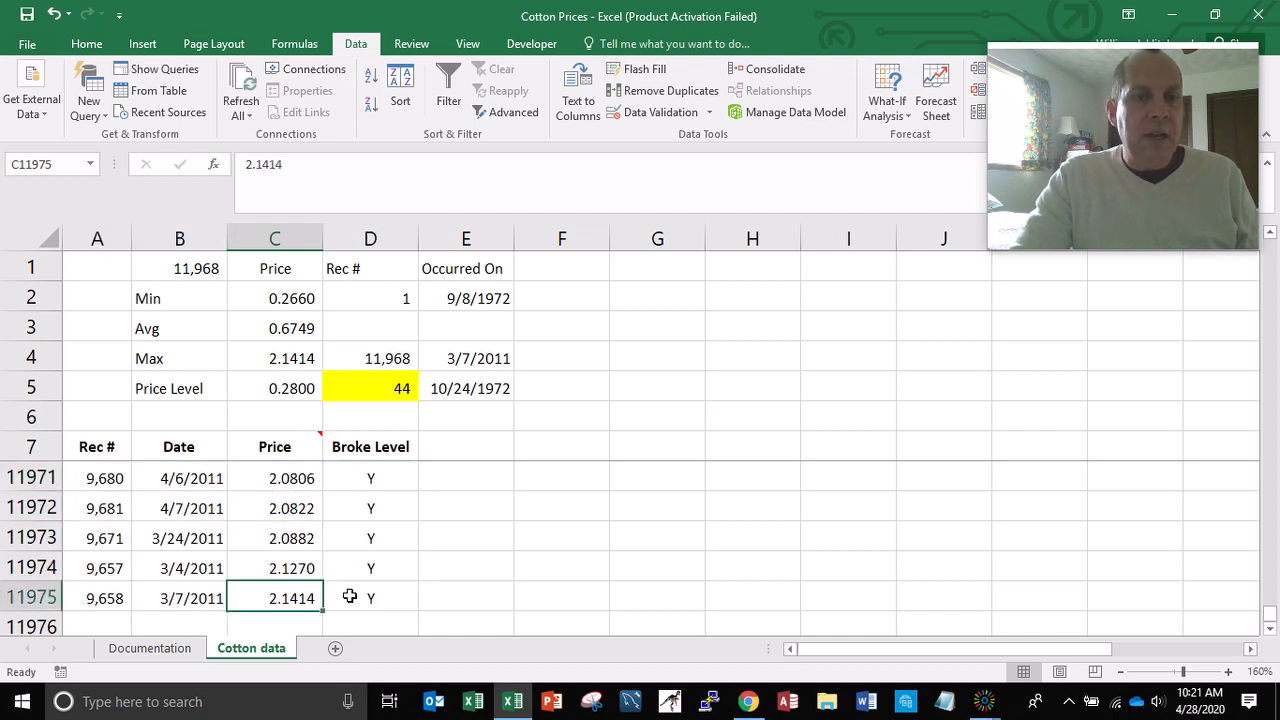
- Set the Price Level in C5 to 2.14 and check its Occurred On date in E5
left_click(298, 390)
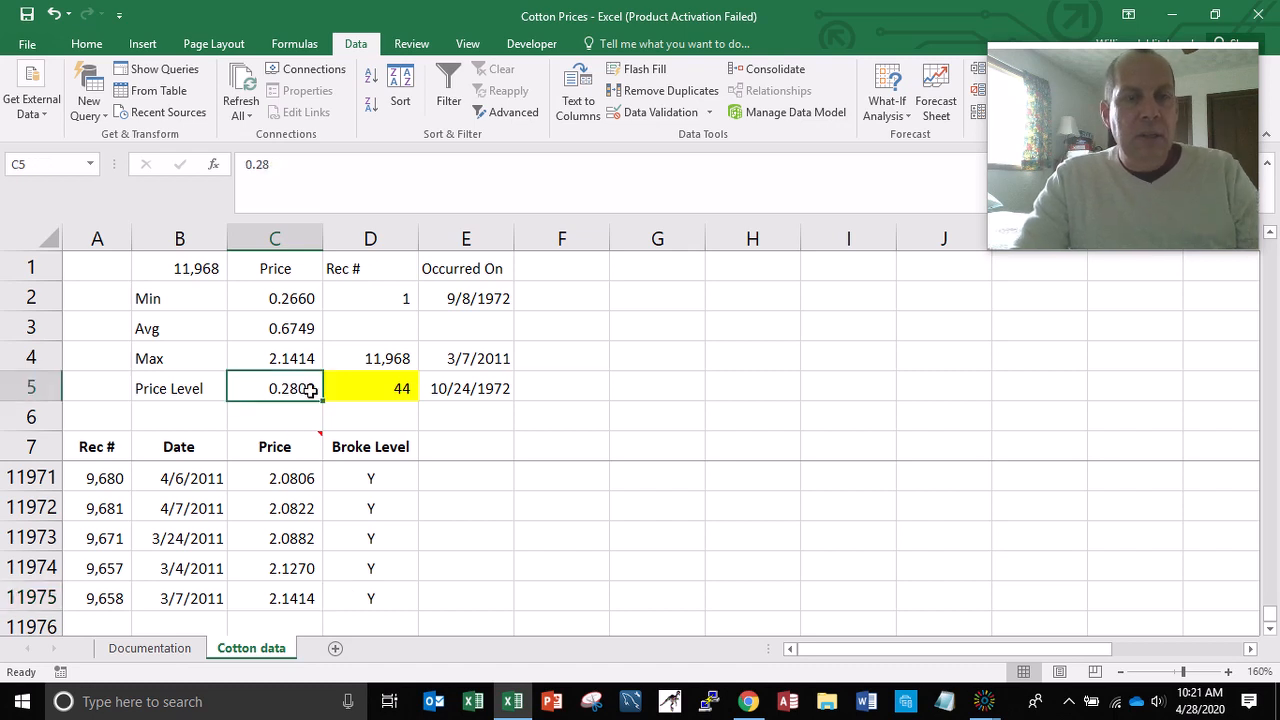
type("2.14")
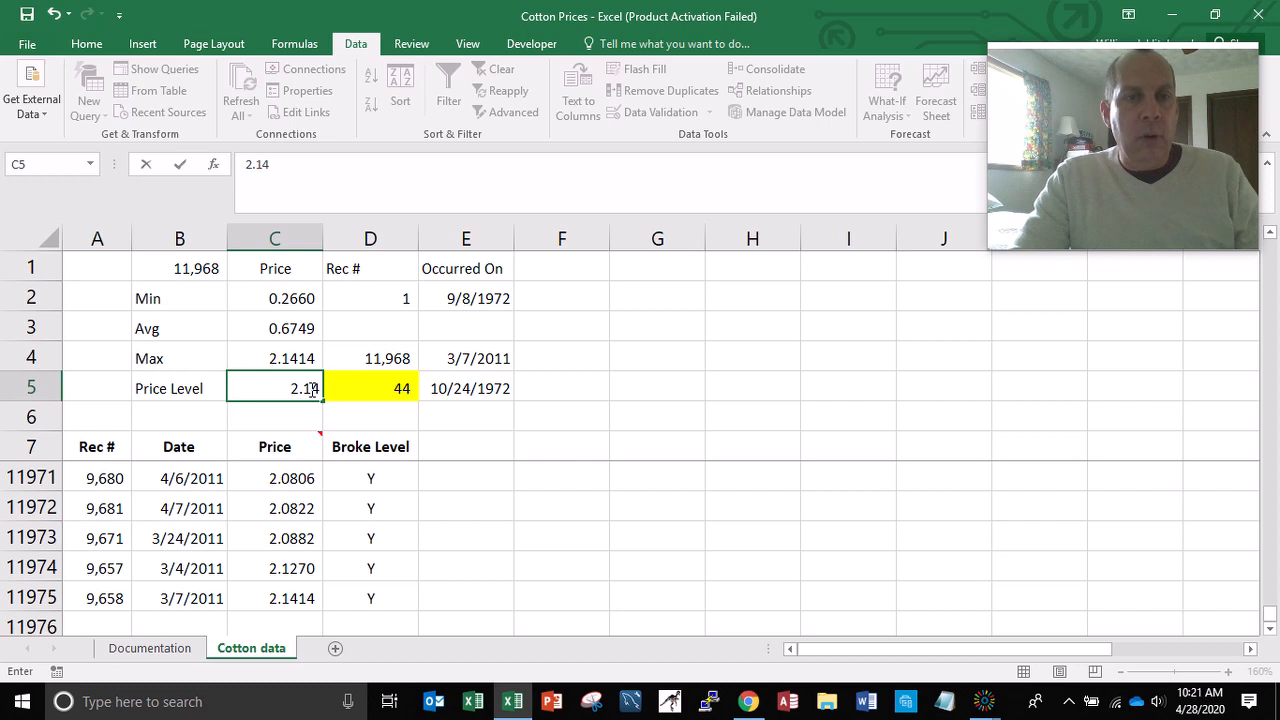
key("Return")
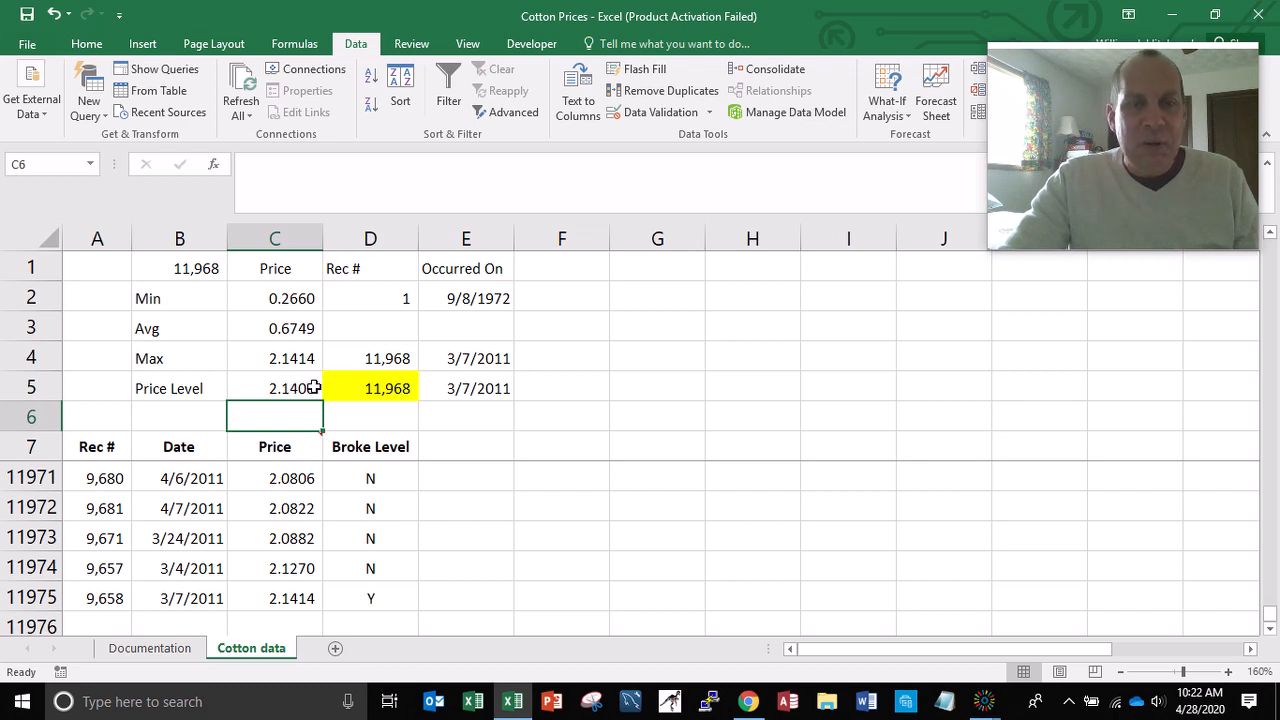
left_click(465, 397)
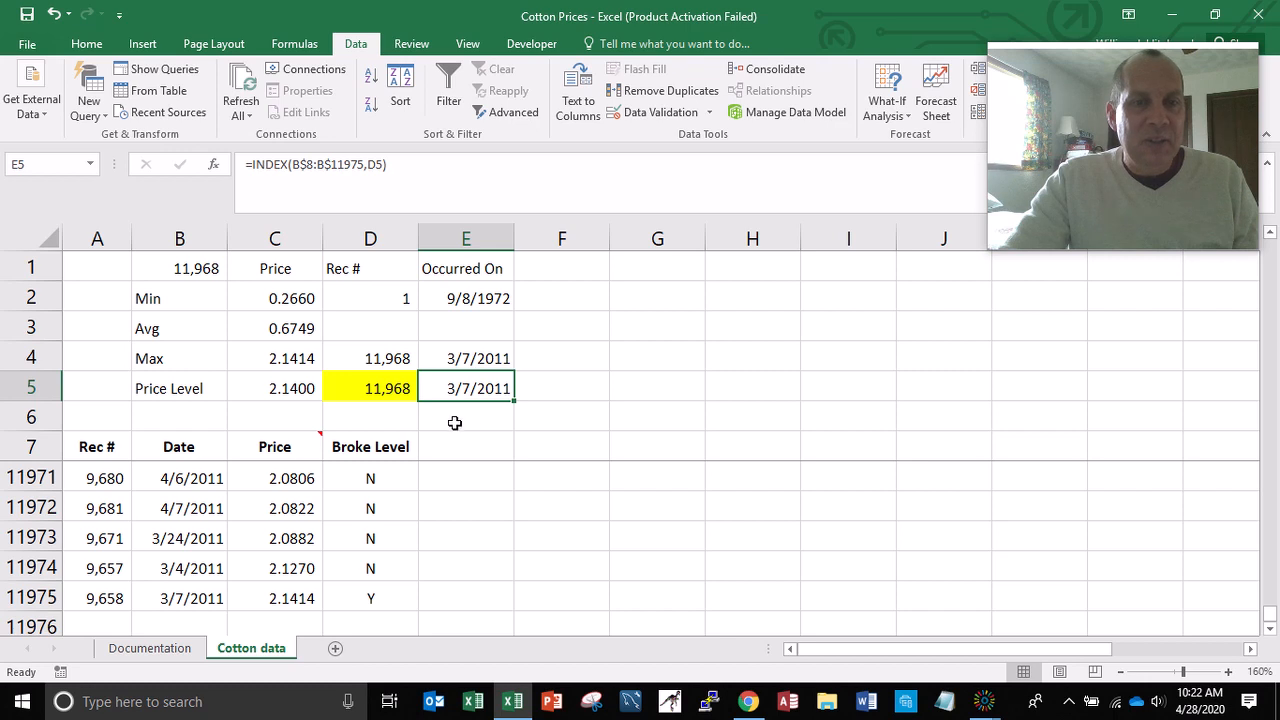
- Sort the records by Rec # in ascending order
left_click(101, 475)
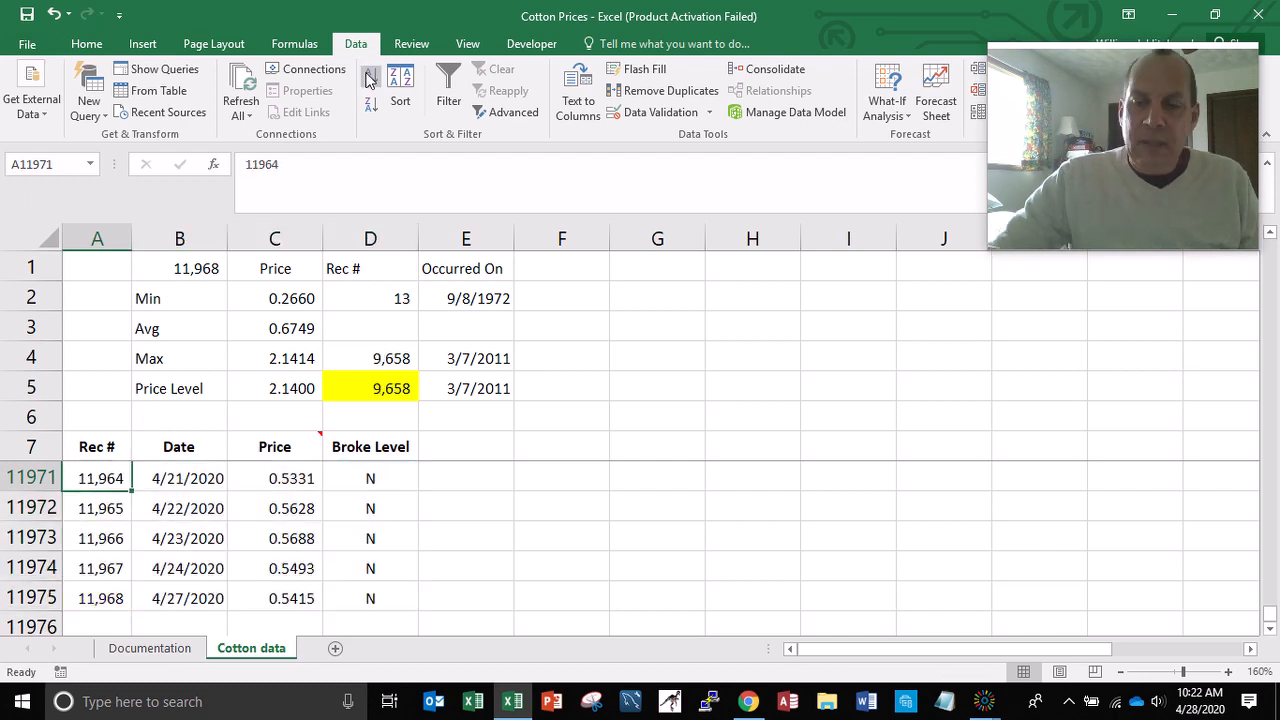
- Find the highlighted record in the list that matches the Price Level Rec # in D5 and examine its date, price and Broke Level flag
key("Page_Up")
key("Page_Up")
key("Page_Up")
key("Page_Up")
key("Page_Up")
key("Page_Up")
key("Page_Up")
key("Page_Up")
key("Page_Up")
key("Page_Up")
key("Page_Up")
key("Page_Up")
key("Page_Up")
key("Page_Up")
key("Page_Up")
key("Page_Up")
key("Page_Up")
key("Page_Up")
key("Page_Up")
key("Page_Up")
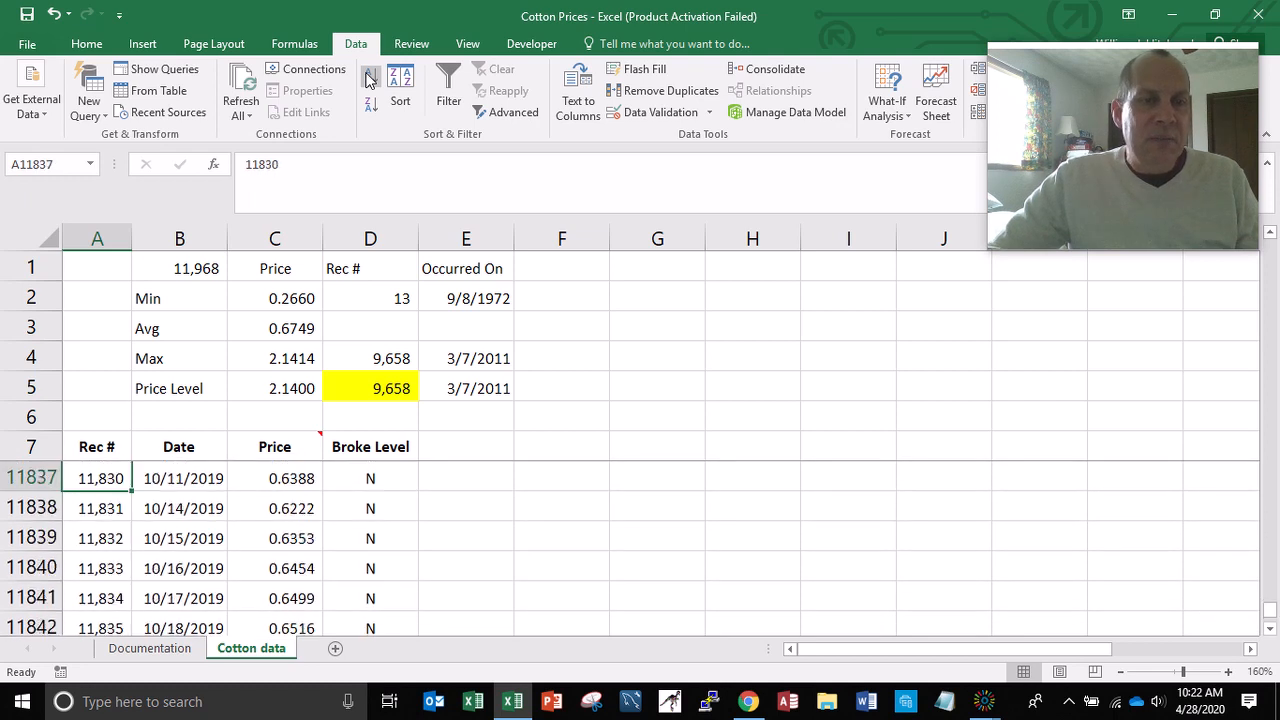
key("Page_Up")
key("Page_Up")
key("Page_Up")
key("Page_Up")
key("Page_Up")
key("Page_Up")
key("Page_Up")
key("Page_Up")
key("Page_Up")
key("Page_Up")
key("Page_Up")
key("Page_Up")
key("Page_Up")
key("Page_Up")
key("Page_Up")
key("Page_Up")
key("Page_Up")
key("Page_Up")
key("Page_Up")
key("Page_Up")
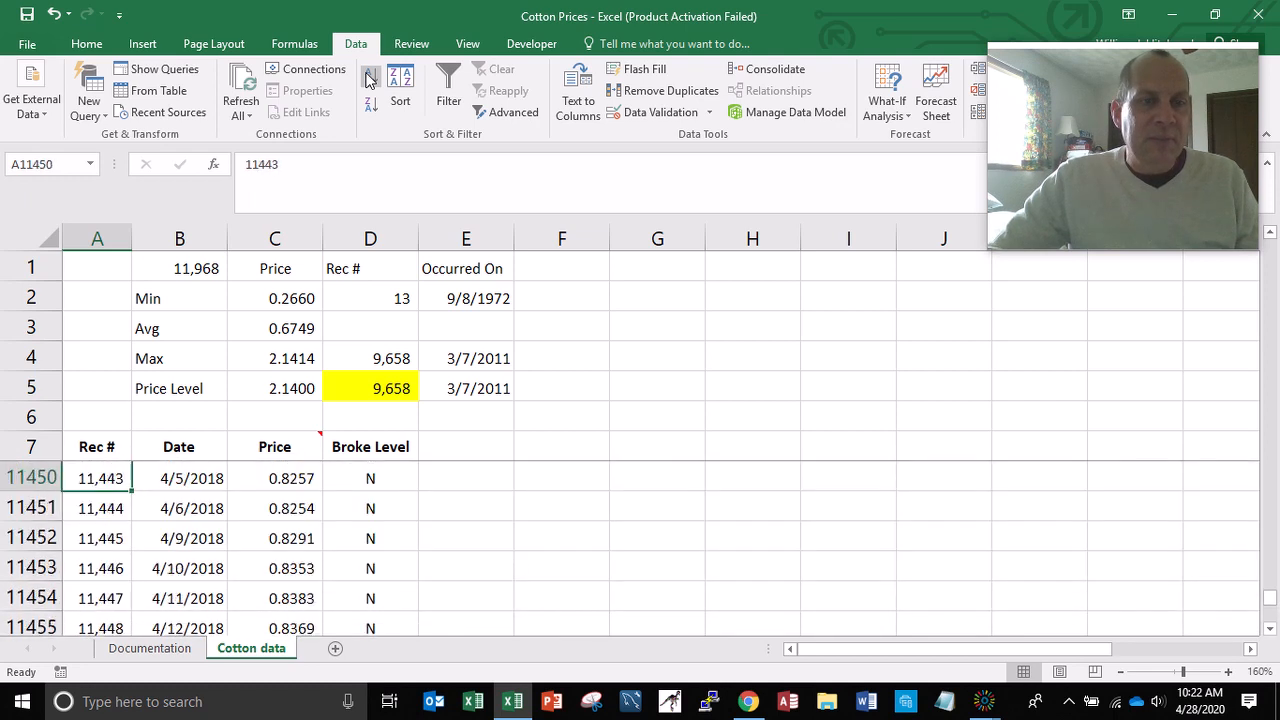
key("Page_Up")
key("Page_Up")
key("Page_Up")
key("Page_Up")
key("Page_Up")
key("Page_Up")
key("Page_Up")
key("Page_Up")
key("Page_Up")
key("Page_Up")
key("Page_Up")
key("Page_Up")
key("Page_Up")
key("Page_Up")
key("Page_Up")
key("Page_Up")
key("Page_Up")
key("Page_Up")
key("Page_Up")
key("Page_Up")
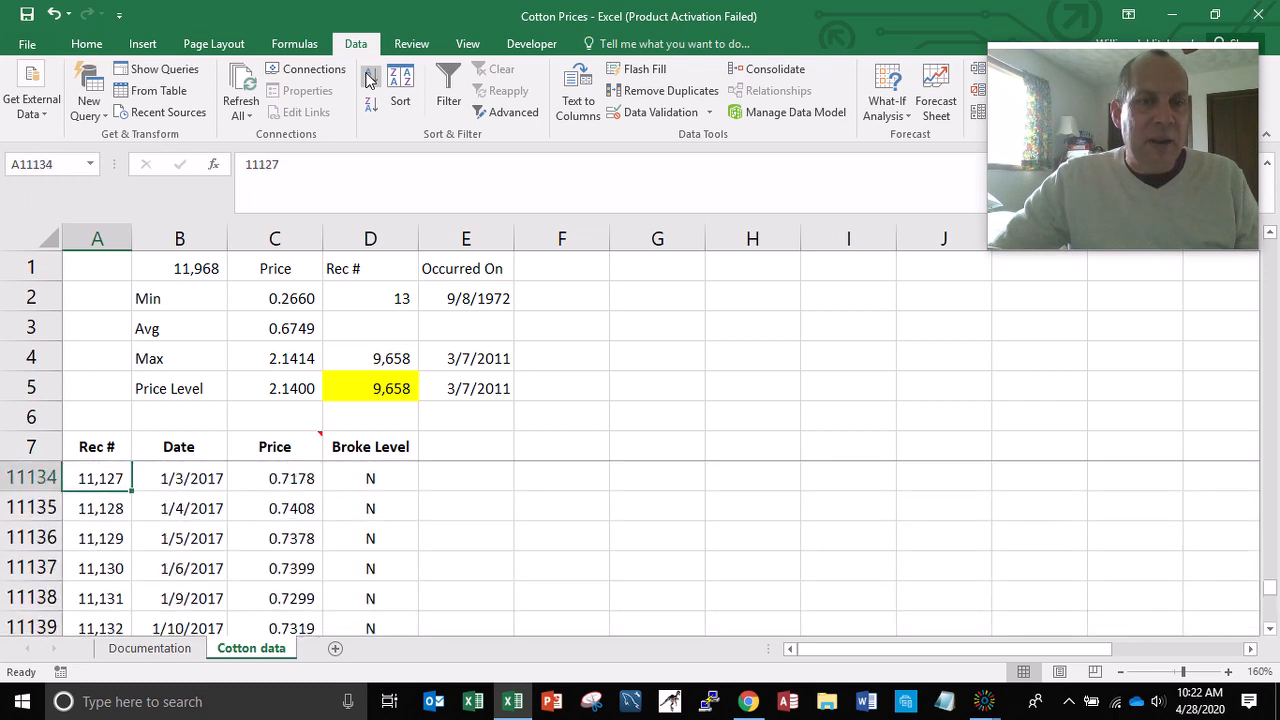
key("Page_Up")
key("Page_Up")
key("Page_Up")
key("Page_Up")
key("Page_Up")
key("Page_Up")
key("Page_Up")
key("Page_Up")
key("Page_Up")
key("Page_Up")
key("Page_Up")
key("Page_Up")
key("Page_Up")
key("Page_Up")
key("Page_Up")
key("Page_Up")
key("Page_Up")
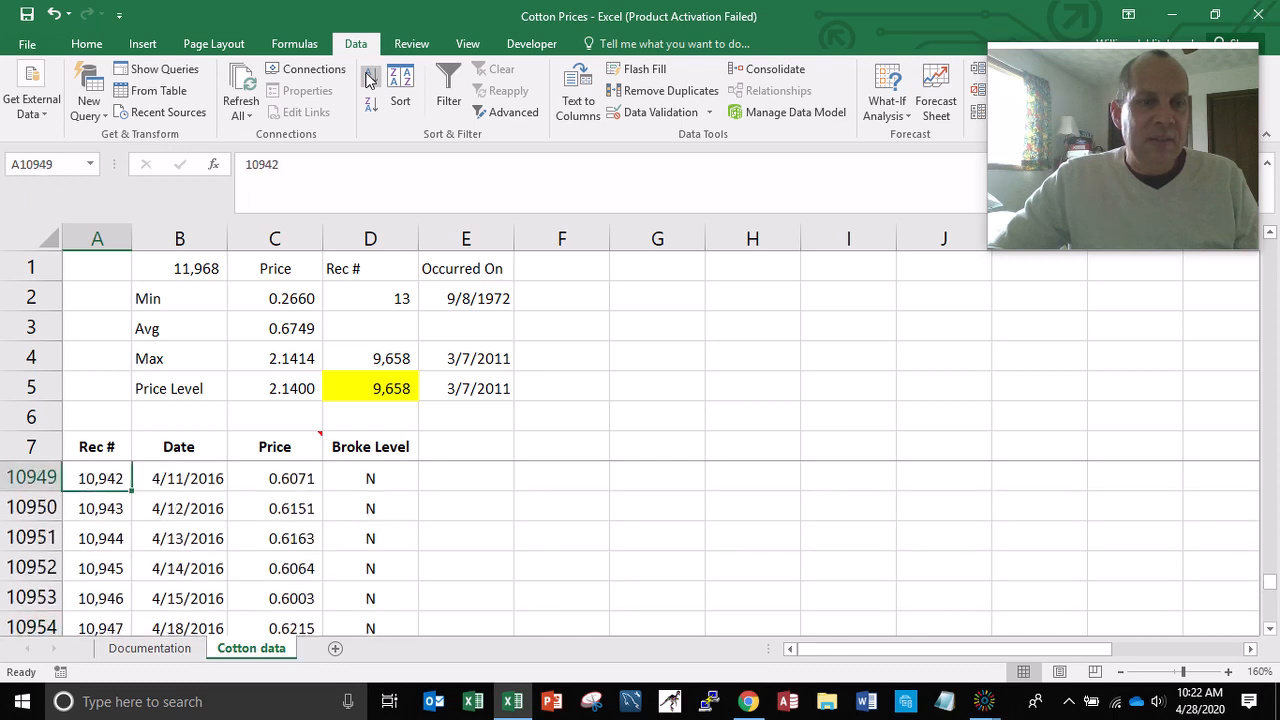
key("Page_Up")
key("Page_Up")
key("Page_Up")
key("Page_Up")
key("Page_Up")
key("Page_Up")
key("Page_Up")
key("Page_Up")
key("Page_Up")
key("Page_Up")
key("Page_Up")
key("Page_Up")
key("Page_Up")
key("Page_Up")
key("Page_Up")
key("Page_Up")
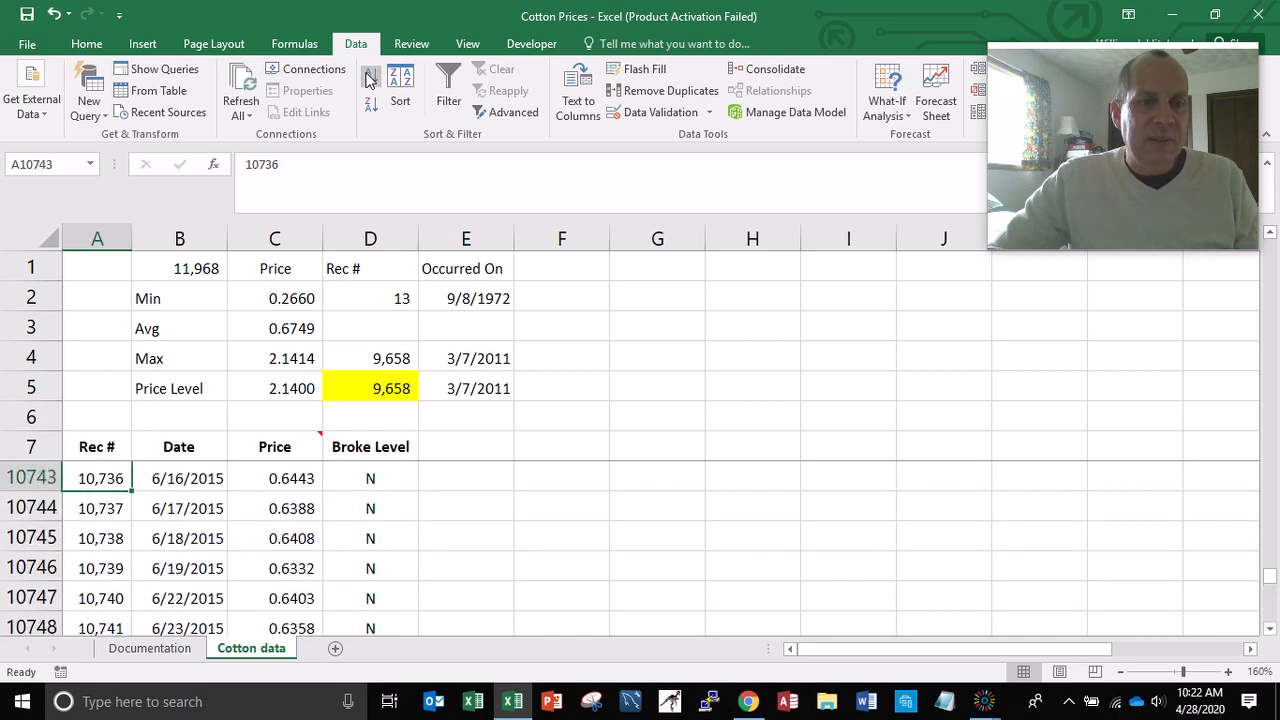
key("Page_Up")
key("Page_Up")
key("Page_Up")
key("Page_Up")
key("Page_Up")
key("Page_Up")
key("Page_Up")
key("Page_Up")
key("Page_Up")
key("Page_Up")
key("Page_Up")
key("Page_Up")
key("Page_Up")
key("Page_Up")
key("Page_Up")
key("Page_Up")
key("Page_Up")
key("Page_Up")
key("Page_Up")
key("Page_Up")
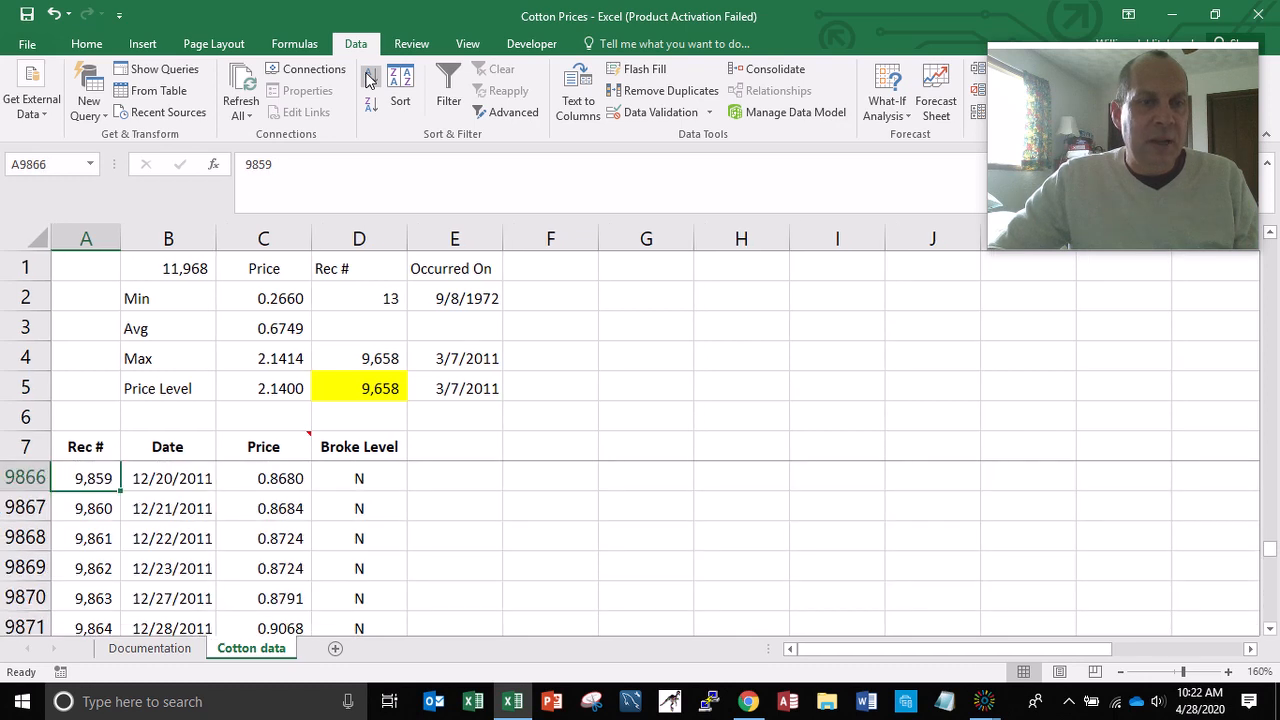
key("Page_Up")
key("Page_Up")
key("Page_Up")
key("Page_Up")
key("Page_Up")
key("Page_Up")
key("Page_Up")
key("Page_Up")
key("Page_Up")
key("Page_Up")
key("Page_Up")
key("Page_Up")
key("Page_Up")
key("Page_Up")
key("Page_Up")
key("Page_Up")
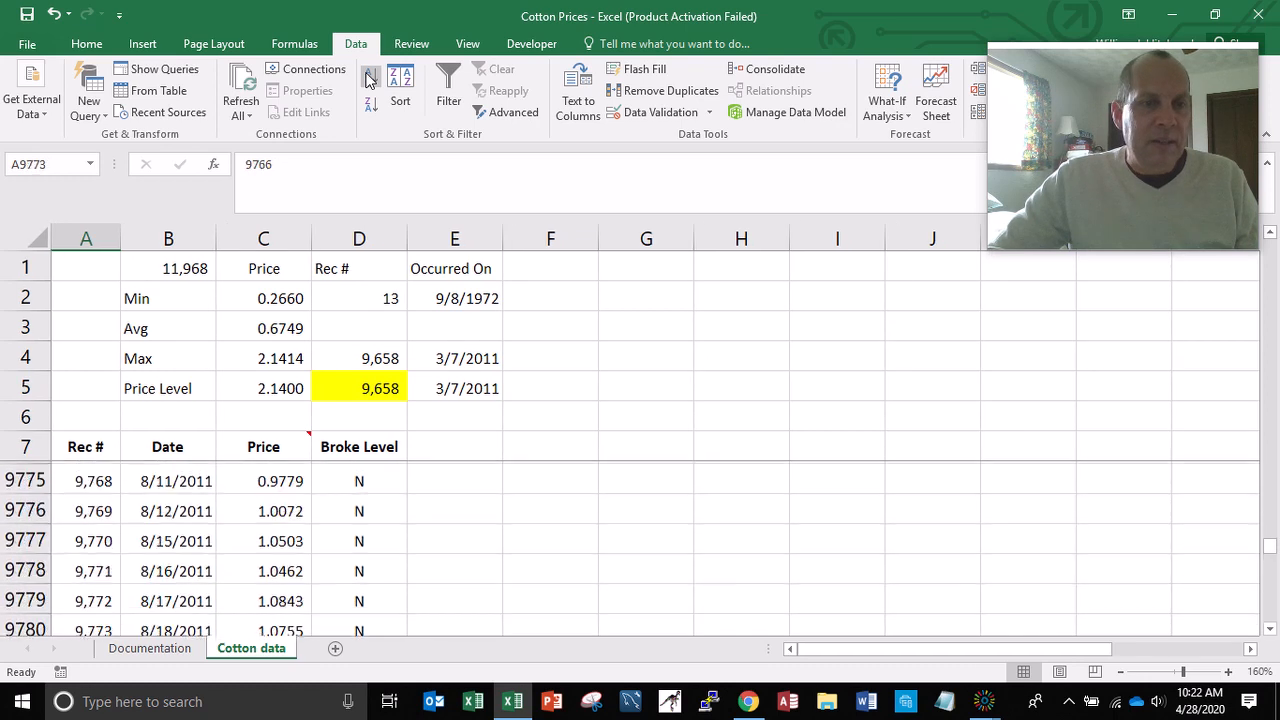
key("Page_Up")
key("Page_Up")
key("Page_Up")
key("Page_Up")
key("Page_Up")
key("Page_Up")
key("Page_Up")
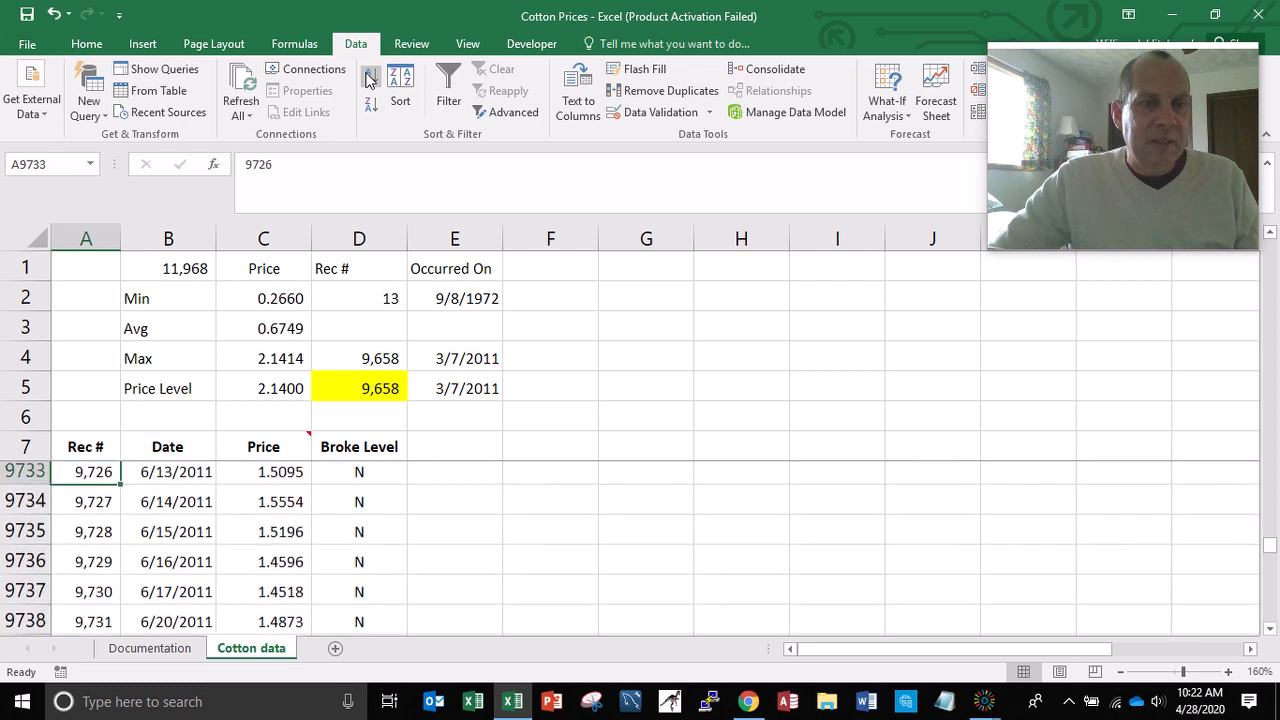
key("Page_Up")
key("Page_Up")
key("Page_Up")
key("Page_Up")
key("Page_Up")
key("Page_Up")
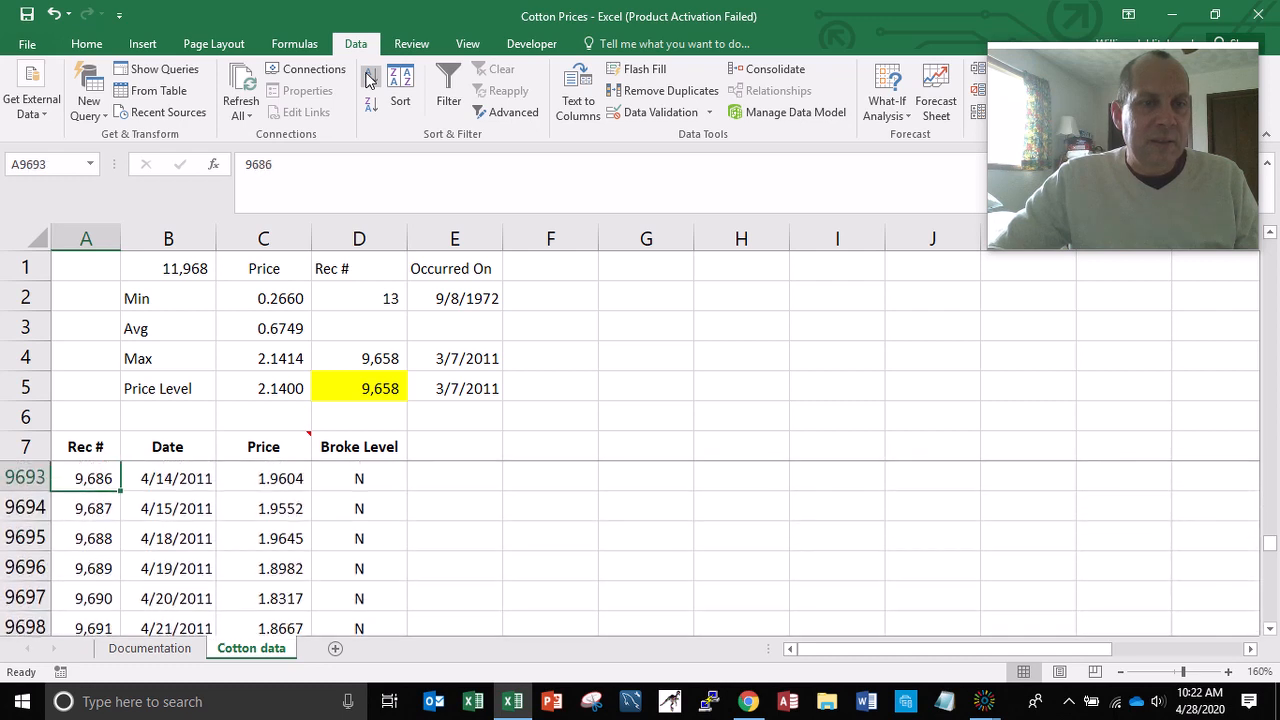
key("Page_Up")
key("Page_Up")
key("Page_Up")
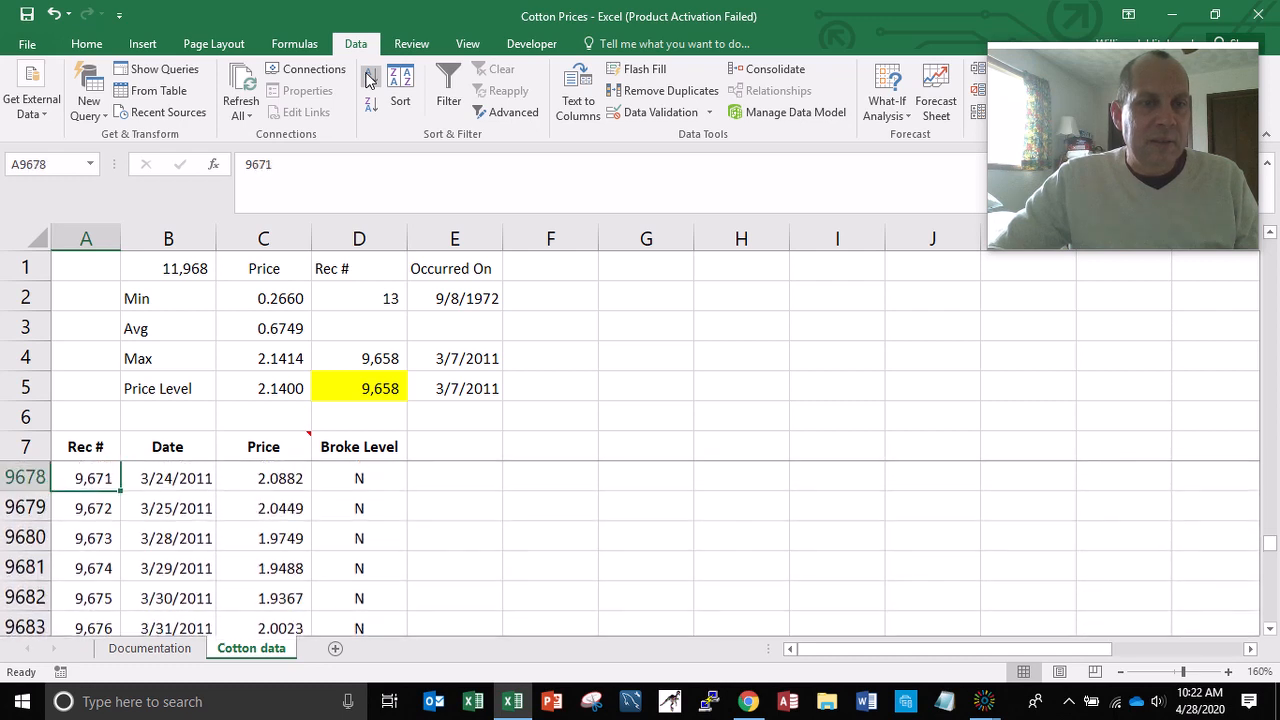
key("Page_Up")
key("Page_Up")
key("Page_Up")
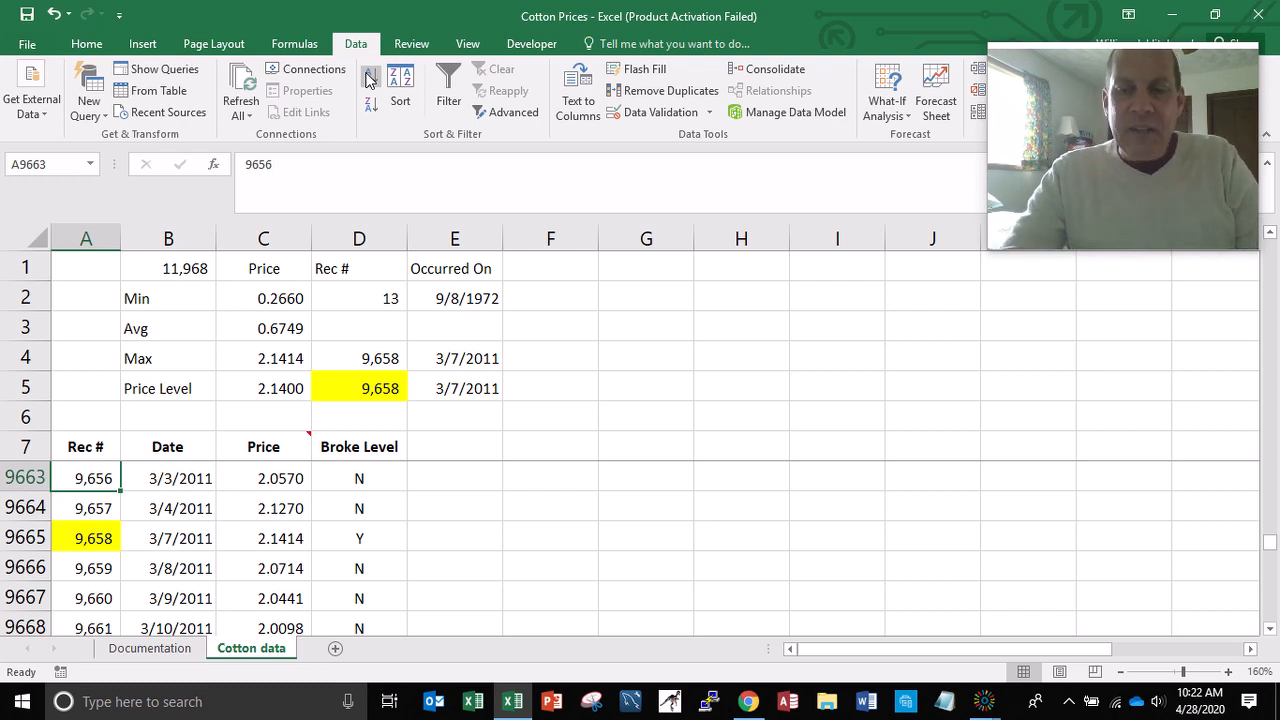
- Add the column headings Year, Mon, Day and DoW in E7 through H7, beside Broke Level
key("ctrl+Home")
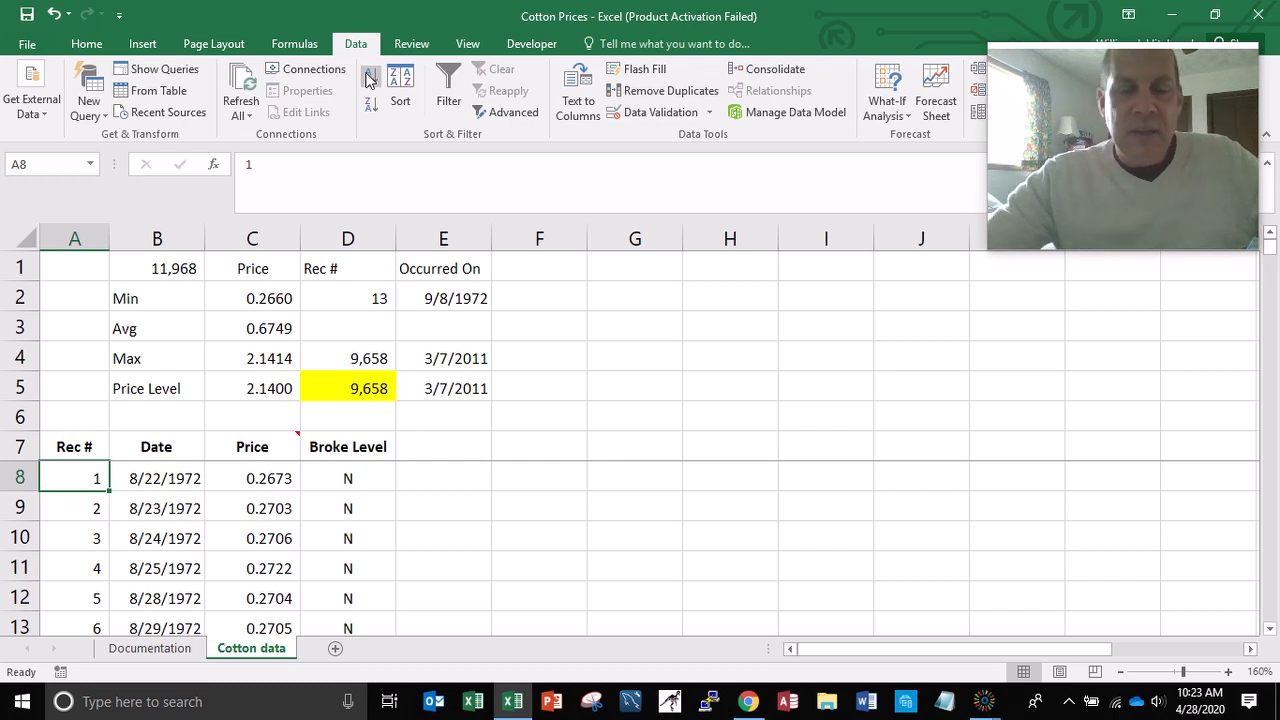
left_click(441, 453)
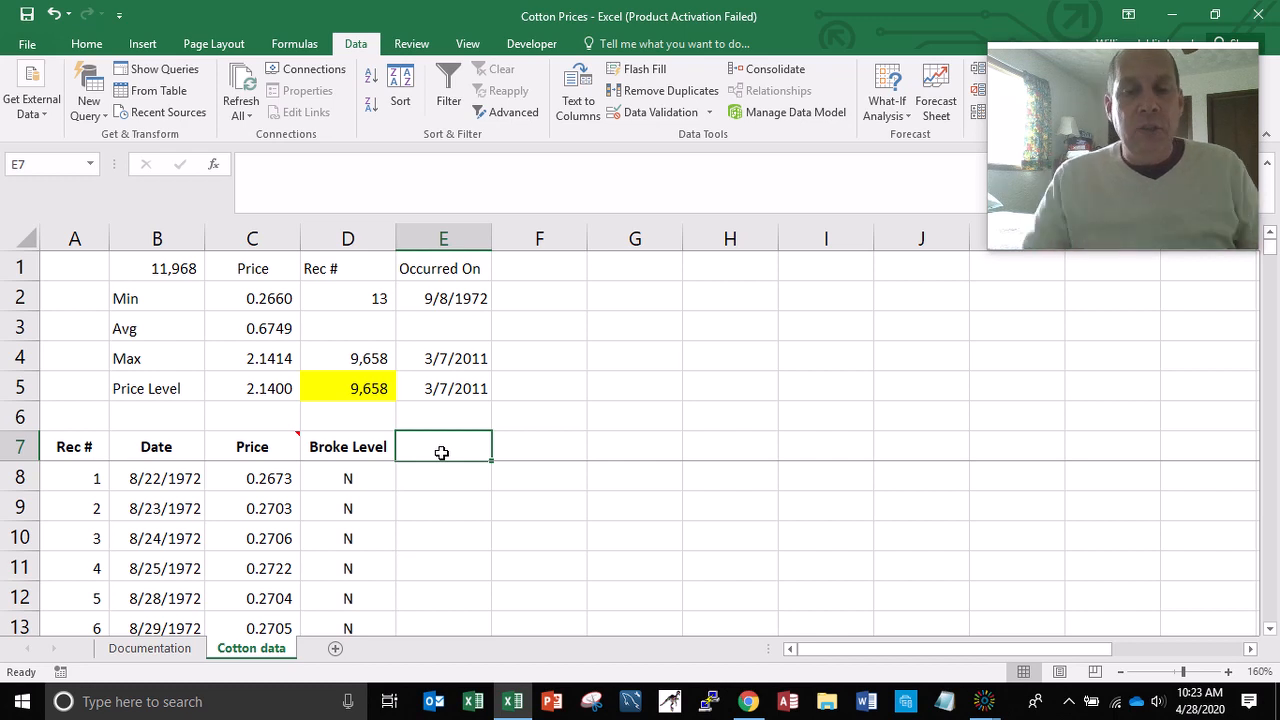
type("Year")
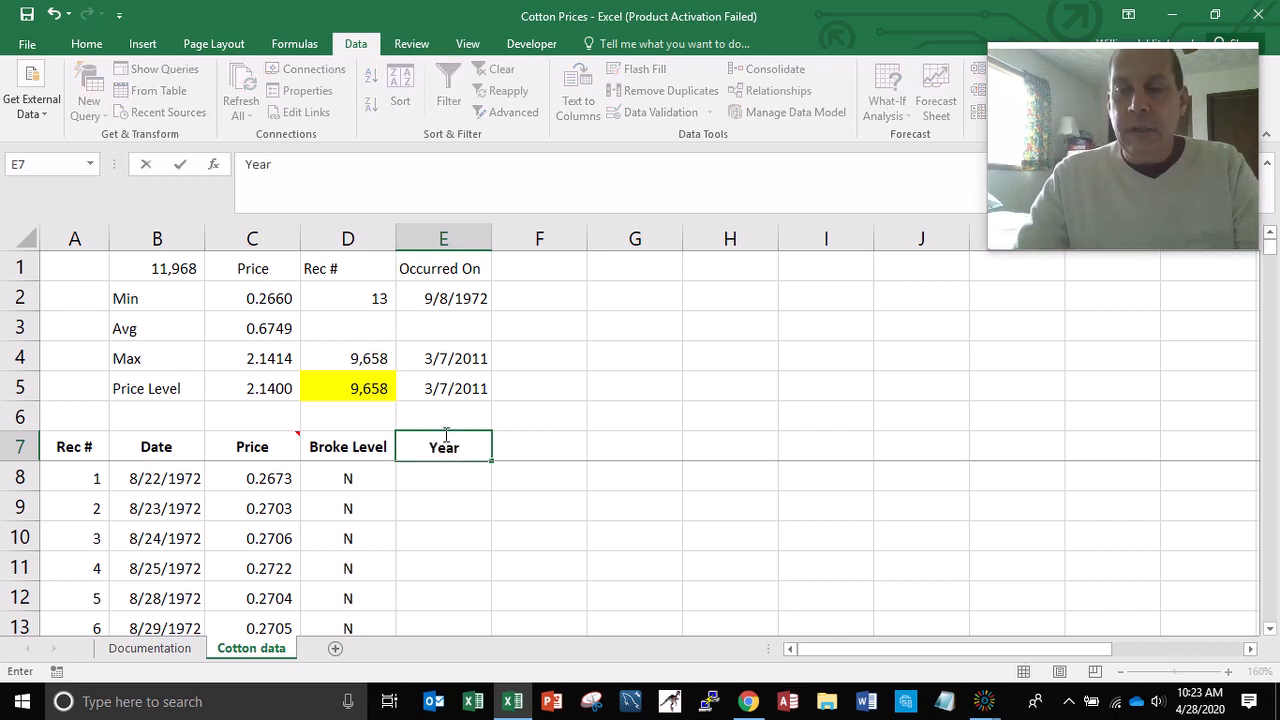
key("Tab")
type("Mon")
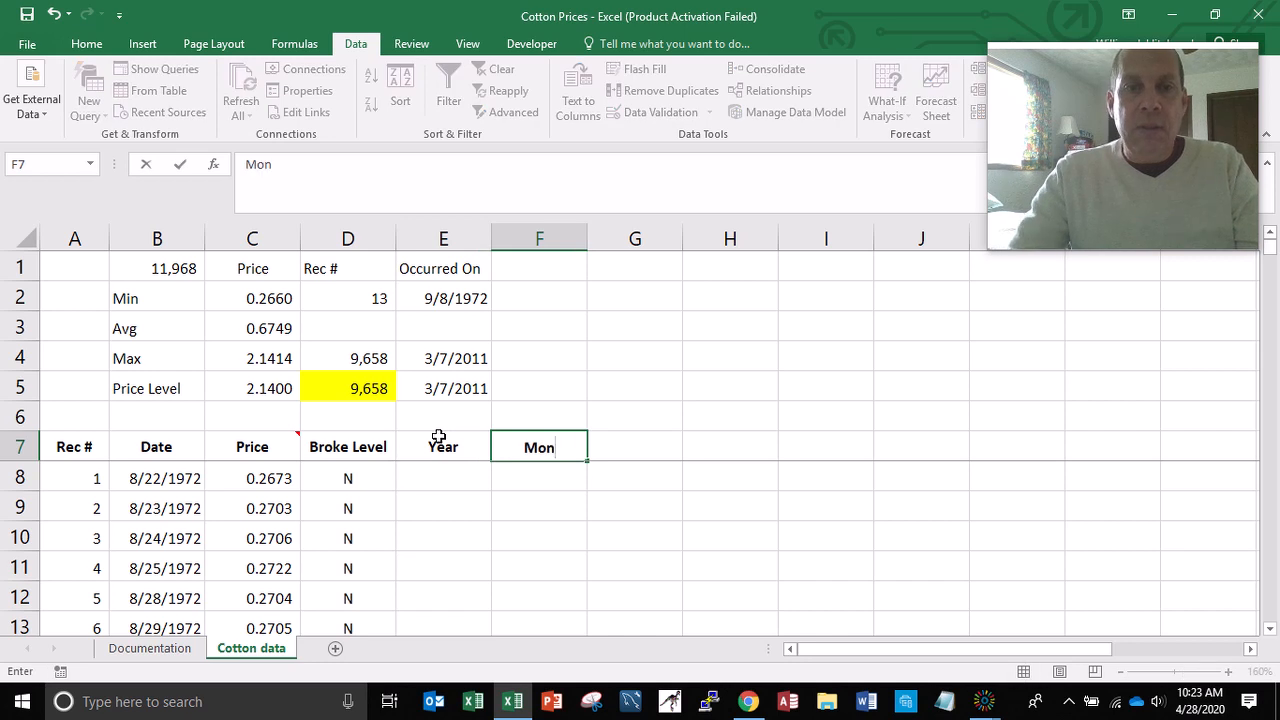
key("Tab")
type("Da")
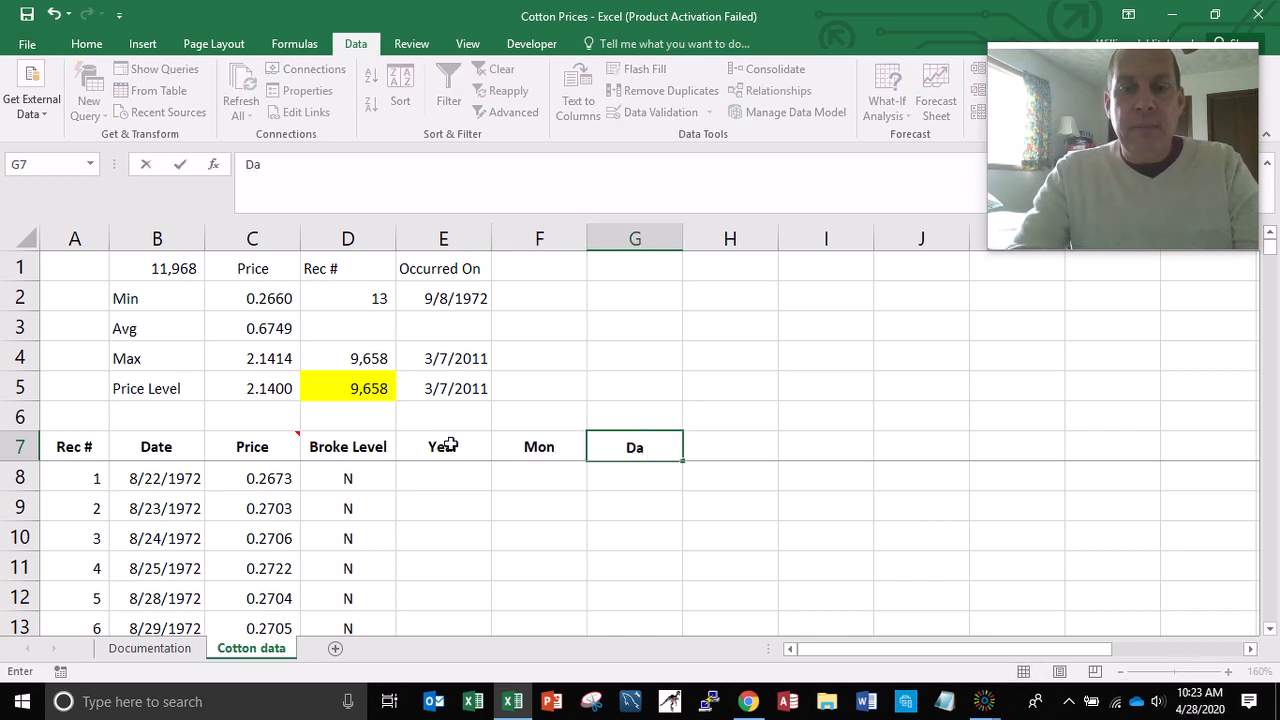
type("y")
key("Tab")
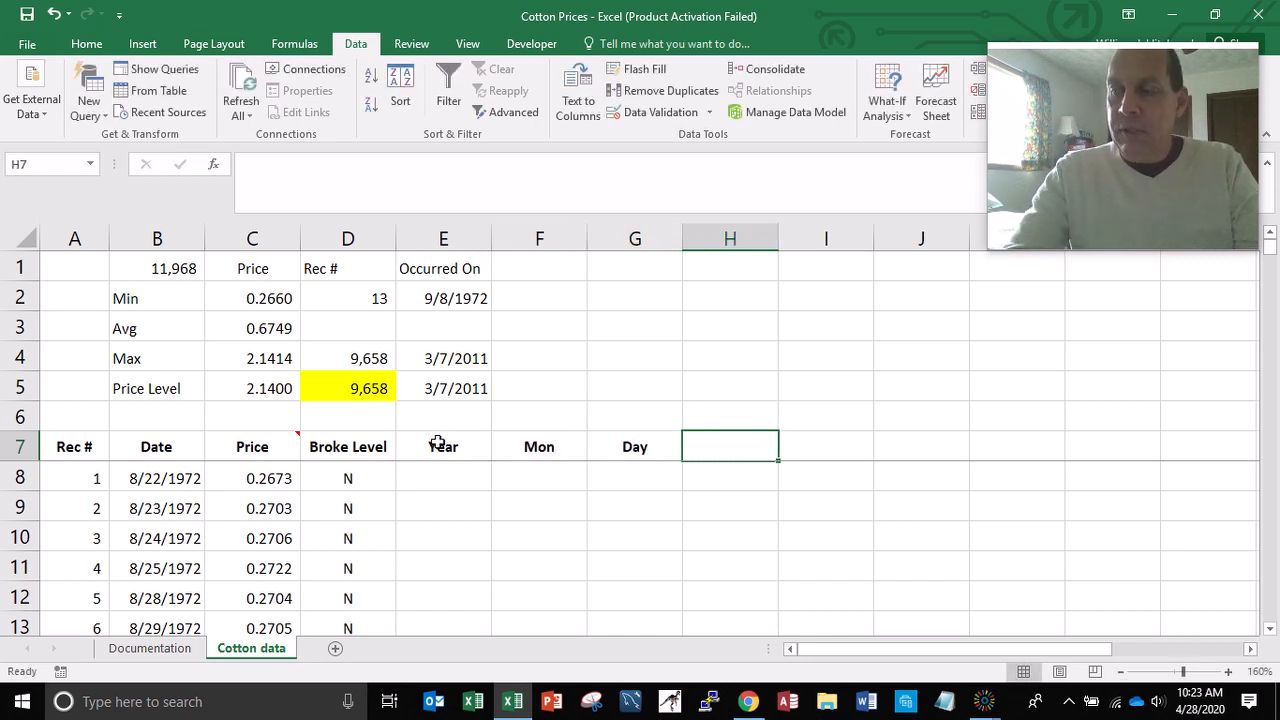
type("Do")
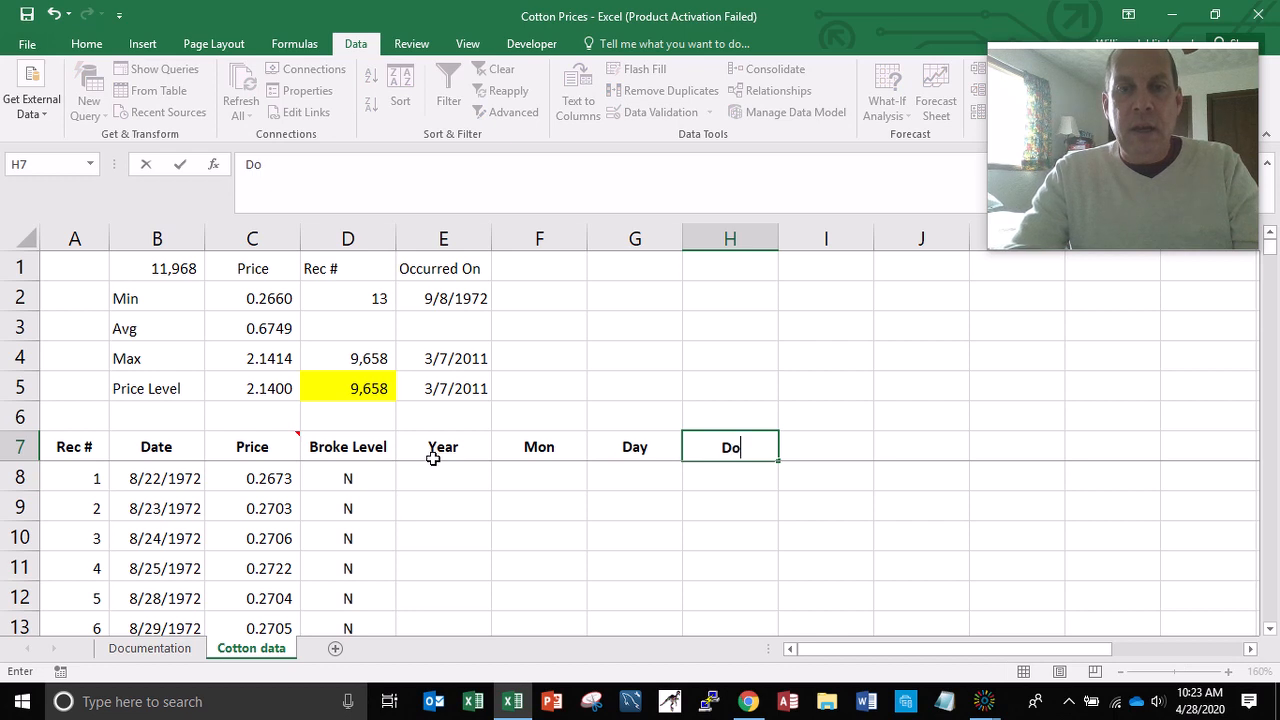
type("W")
key("Tab")
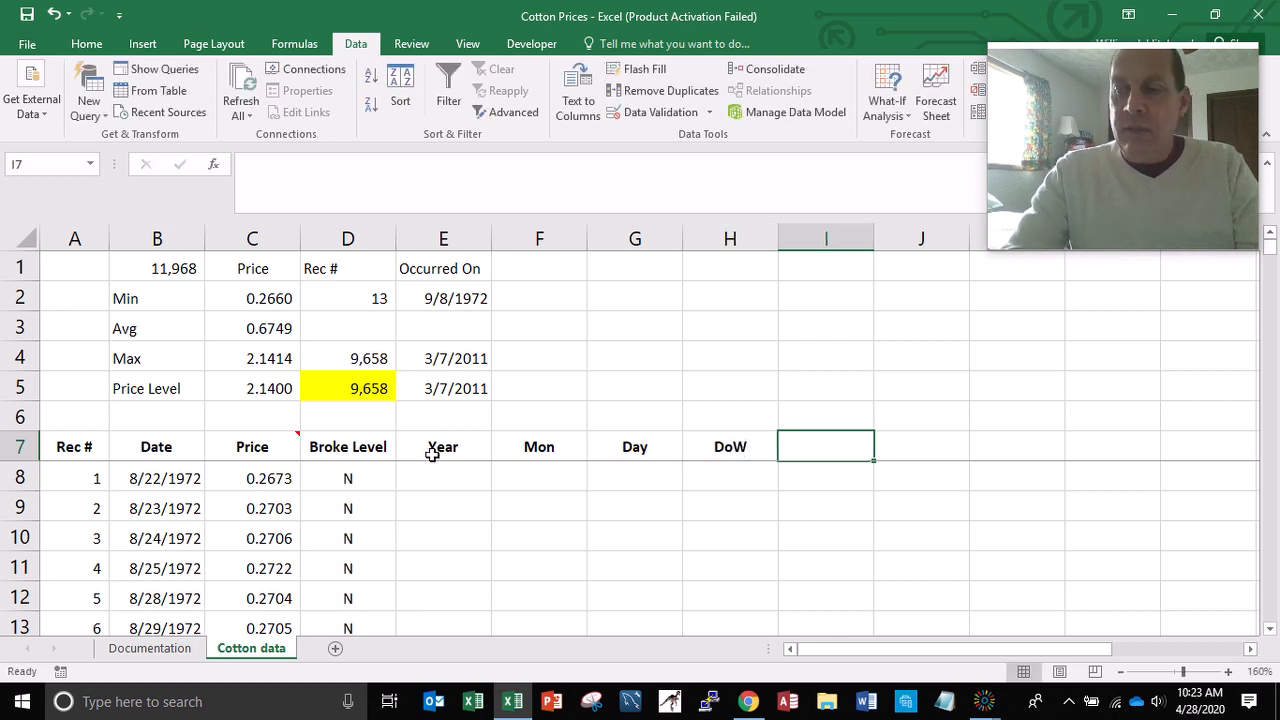
- Add the column headings Wk Num, Mov Avg and Decade in I7 through K7, beside DoW
type("Wk Num")
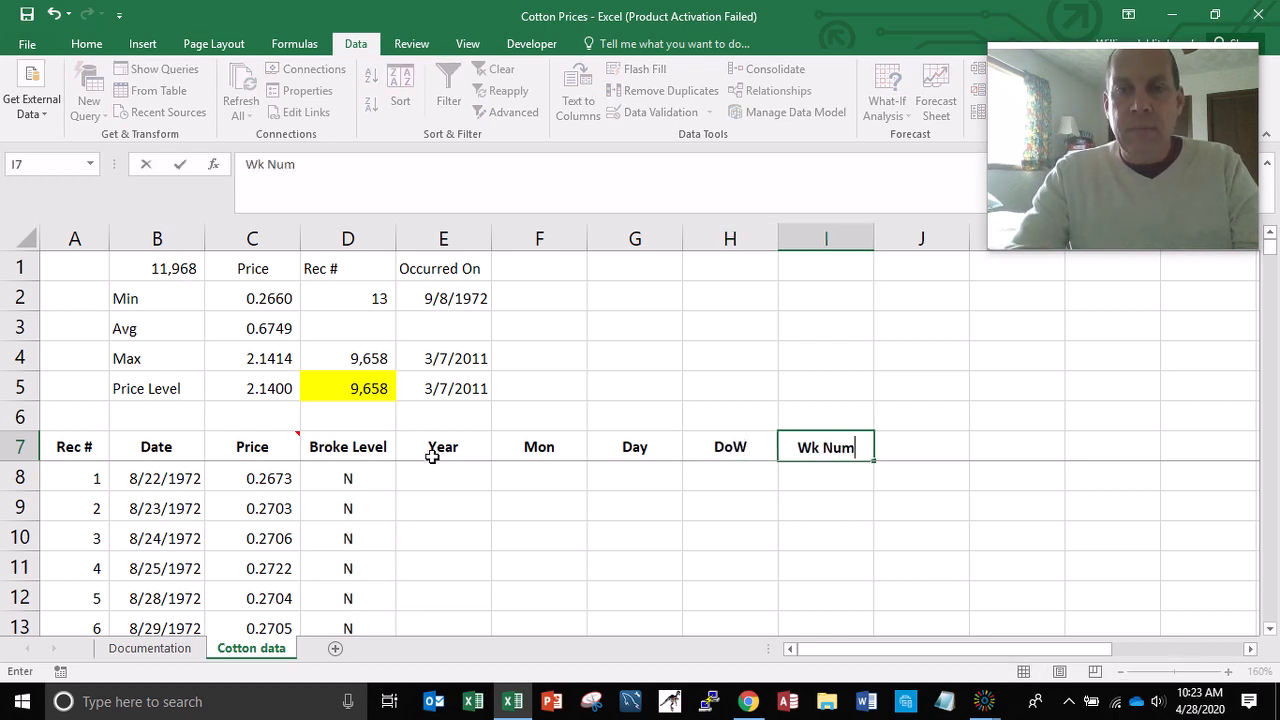
key("Tab")
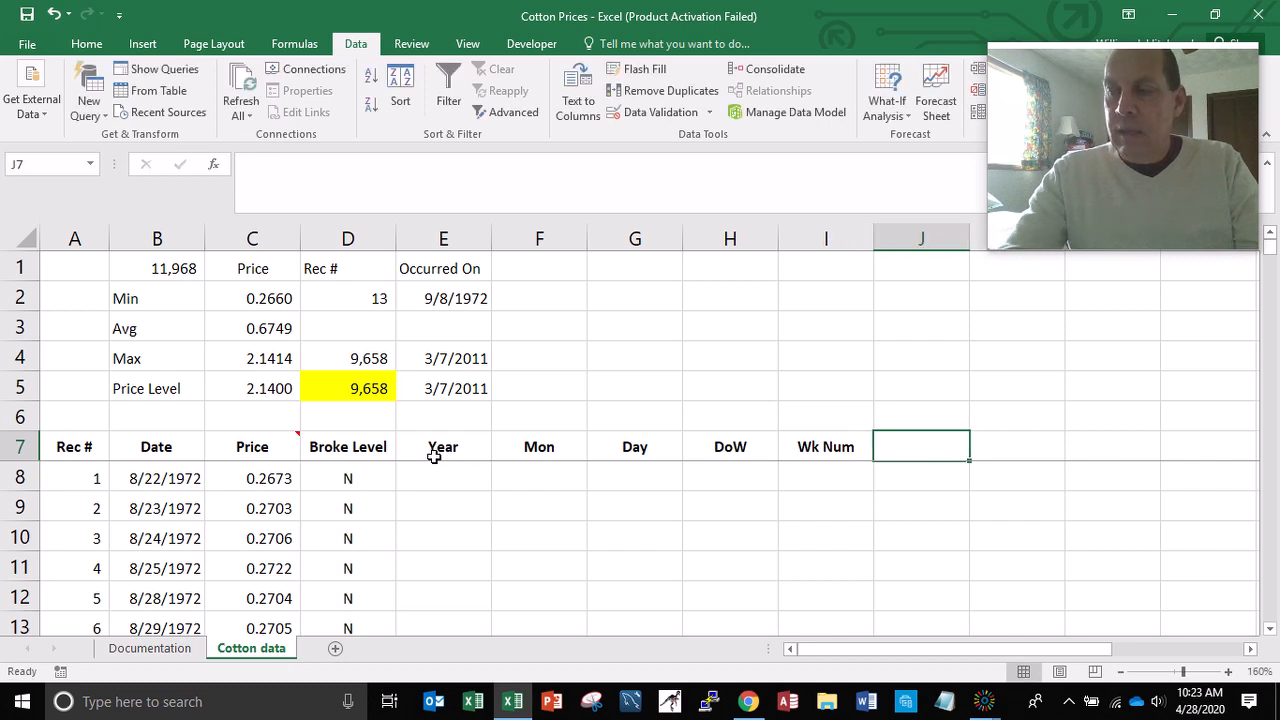
type("Mov")
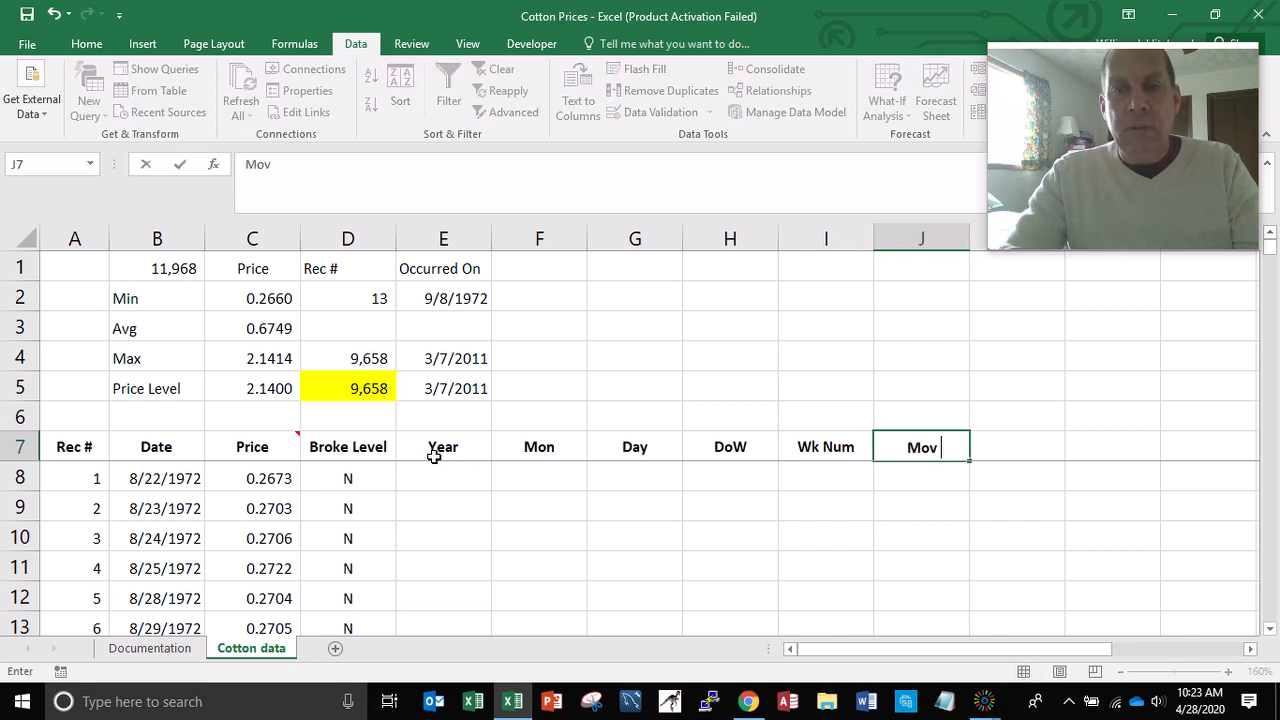
type(" Avg")
key("Tab")
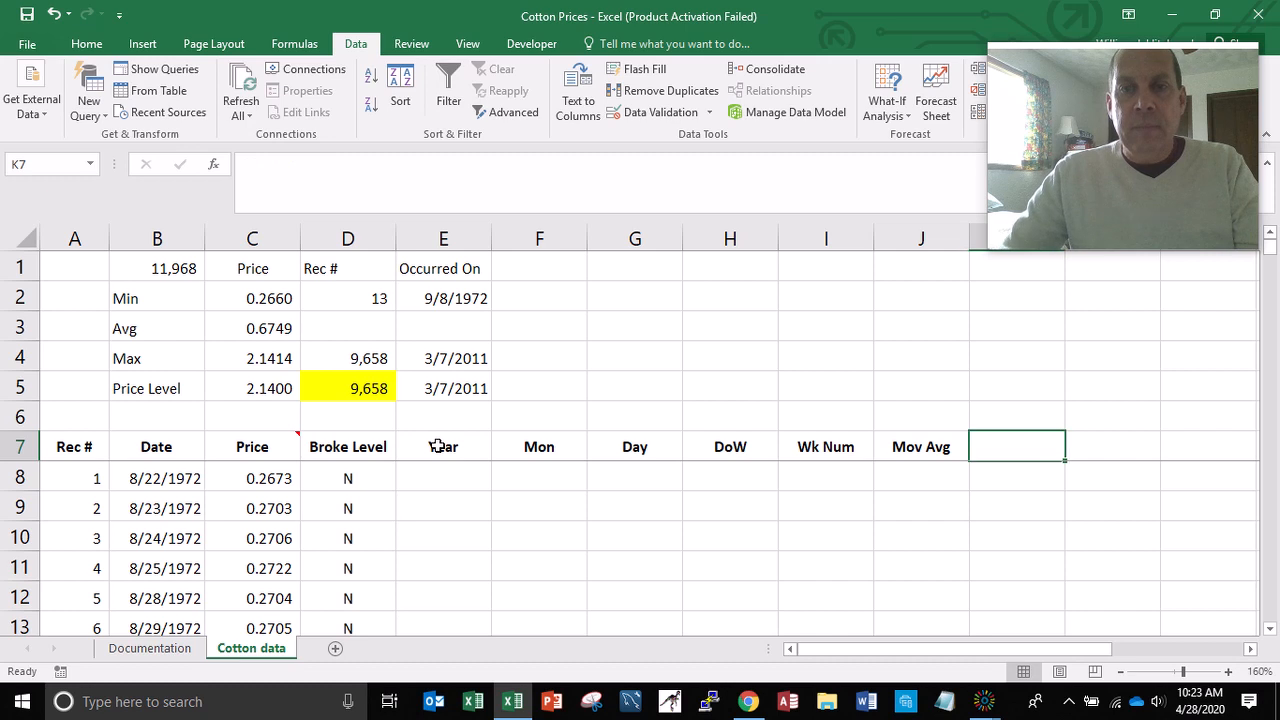
type("D")
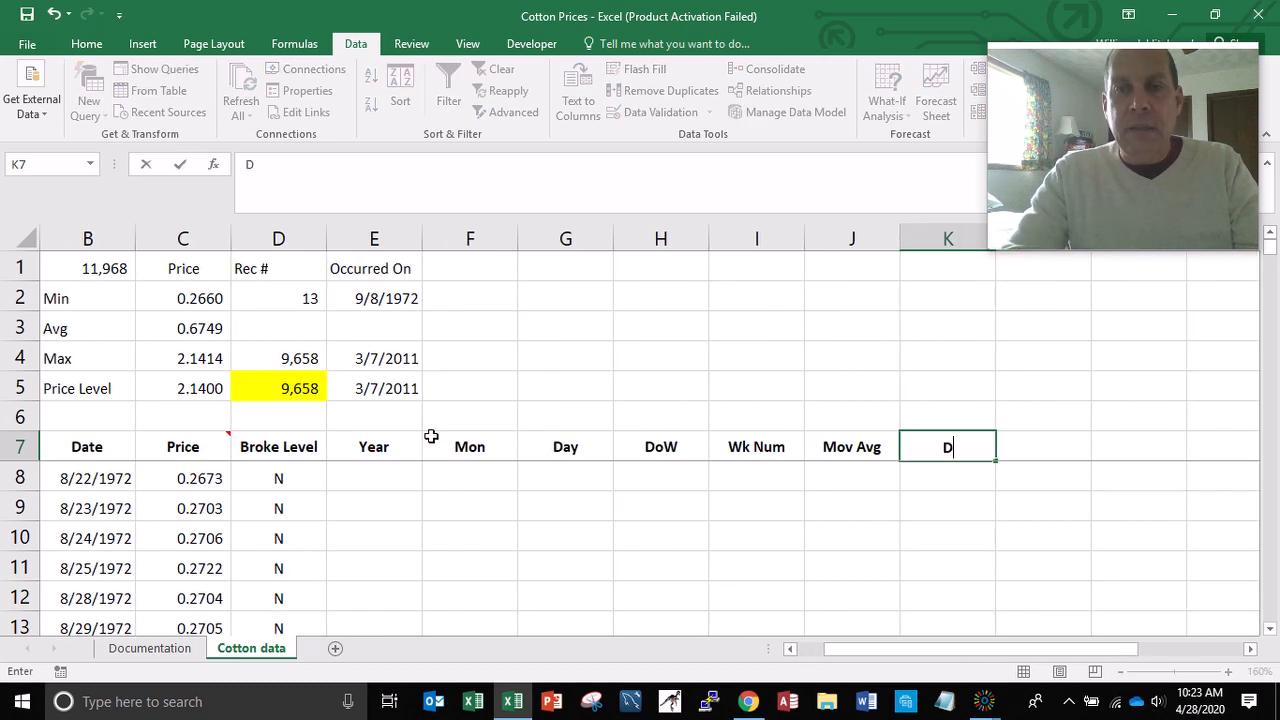
type("ecade")
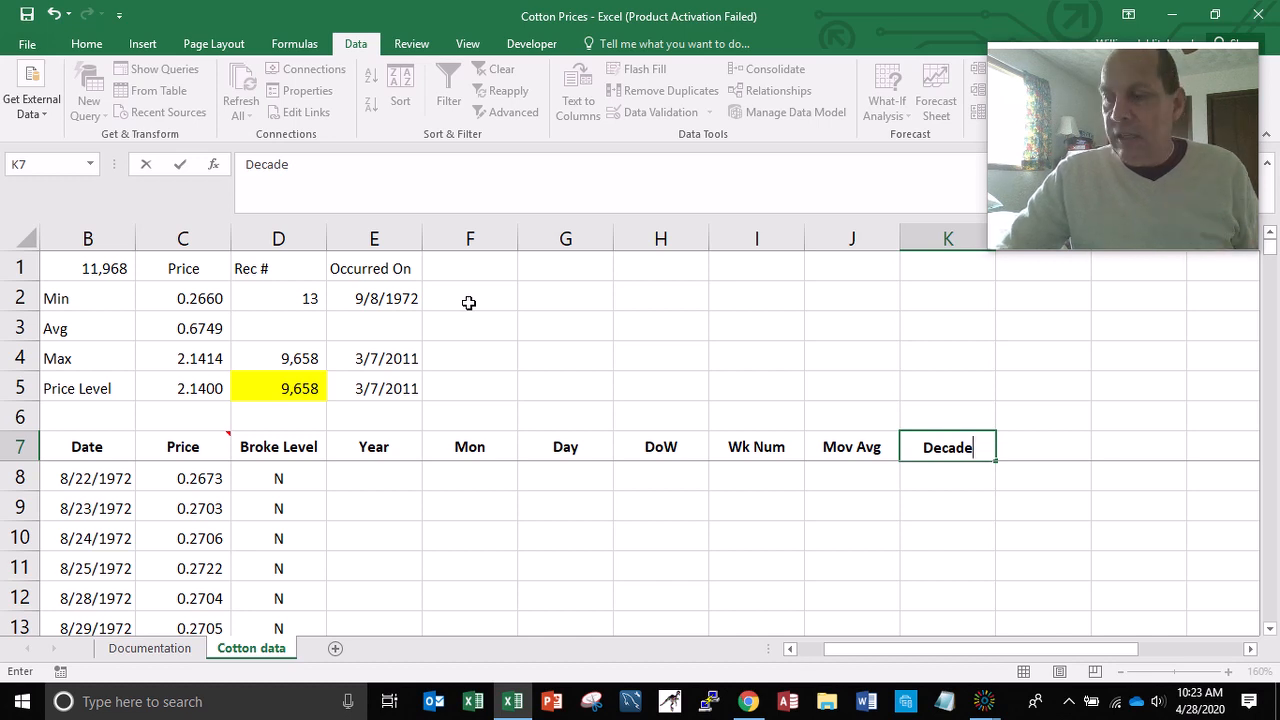
key("Return")
- Enter =YEAR(B8) in E8 to extract the year from the first record's date
key("Left")
key("Left")
key("Left")
key("Left")
key("Left")
key("Left")
key("Left")
key("Left")
key("Left")
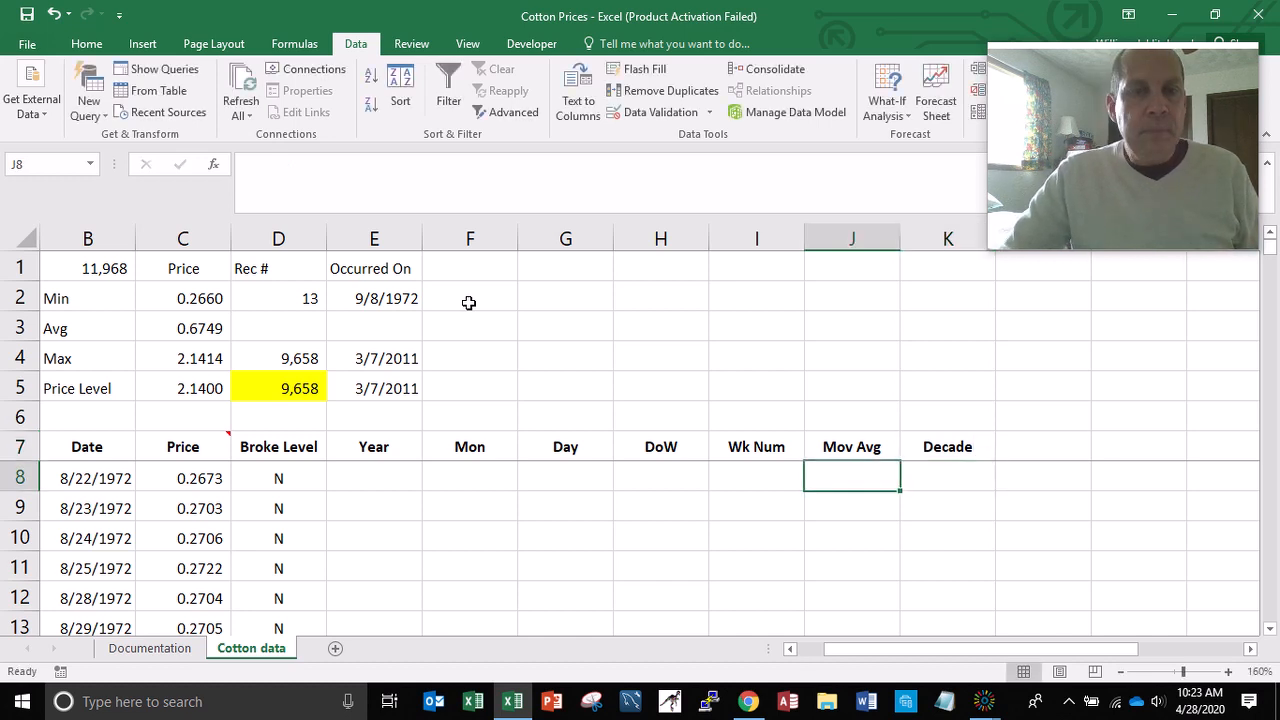
key("Right")
key("Right")
key("Right")
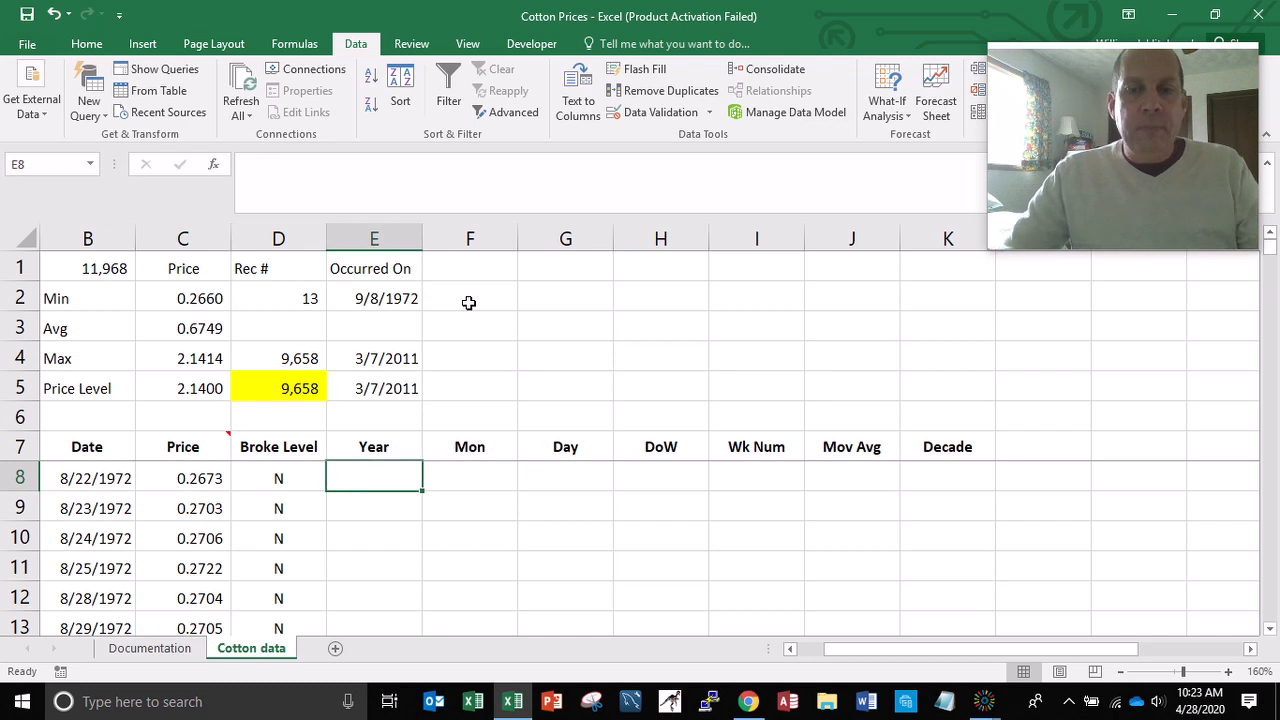
type("=year")
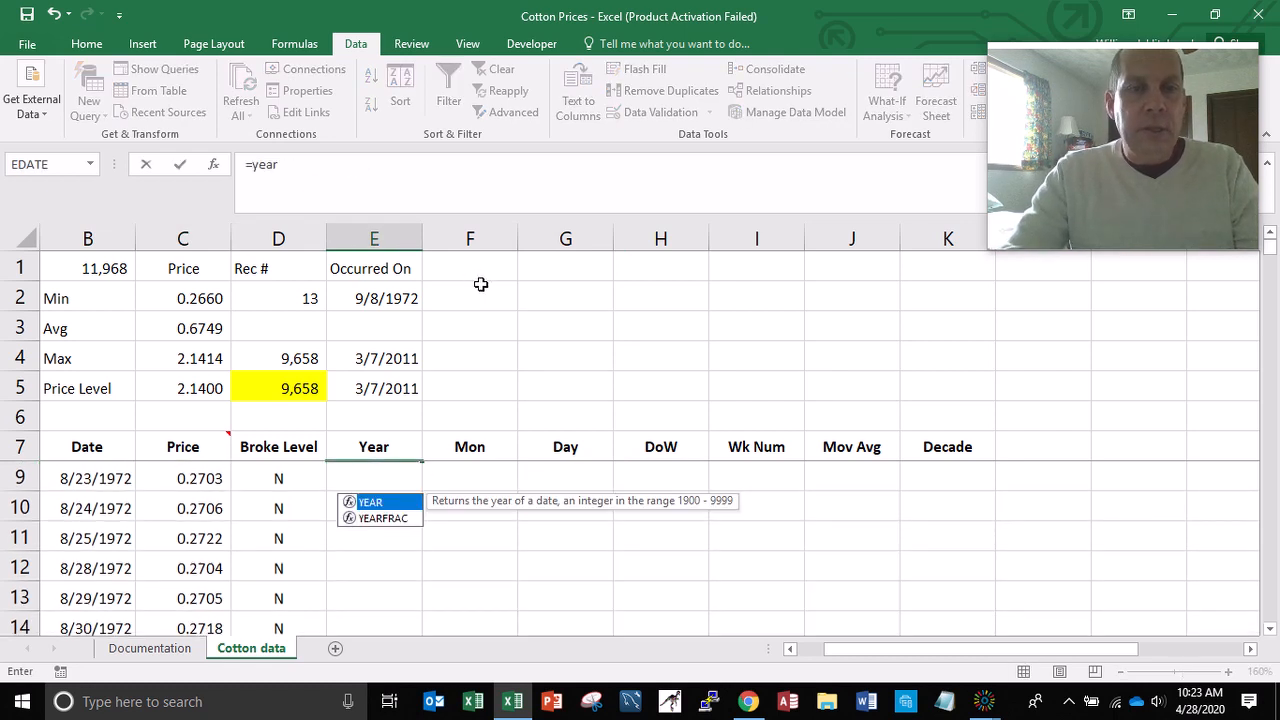
type("(")
key("Left")
key("Left")
key("Left")
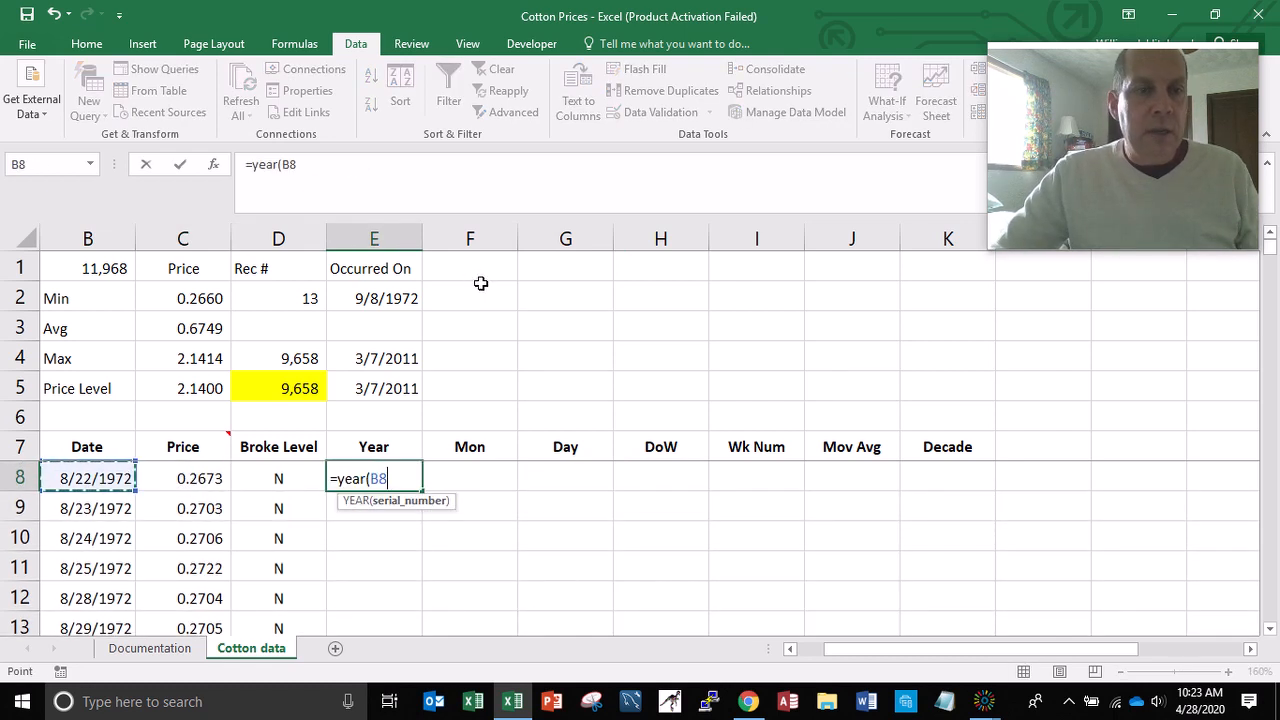
key("Return")
key("Up")
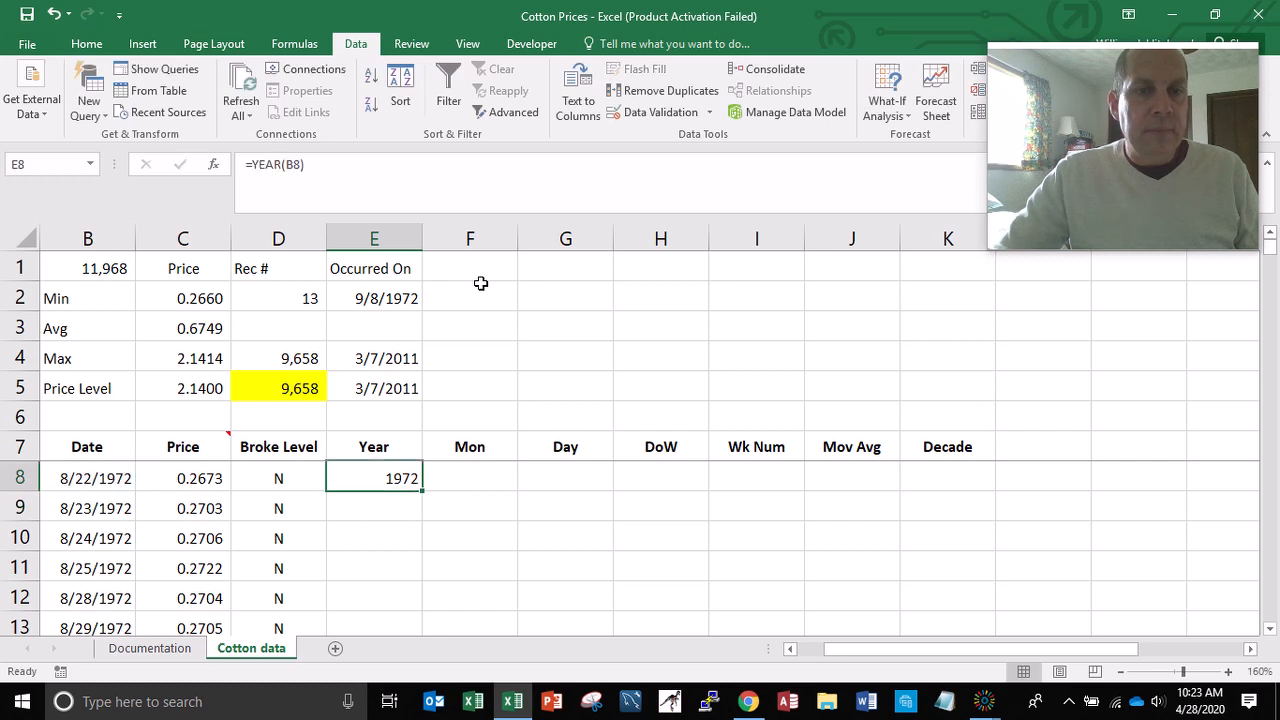
- Fill the Year formula in E8 down the column for all price records
key("Left")
key("Left")
key("Left")
key("Left")
key("Right")
key("Right")
key("Right")
key("Right")
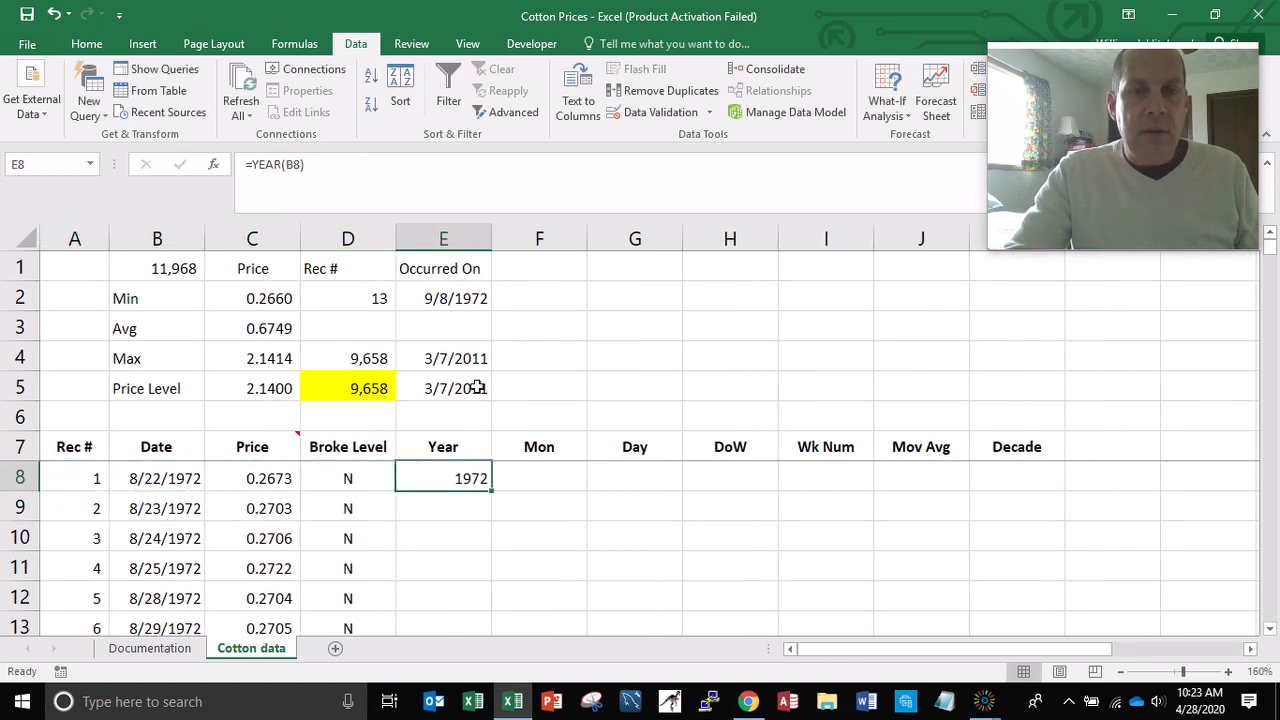
double_click(493, 492)
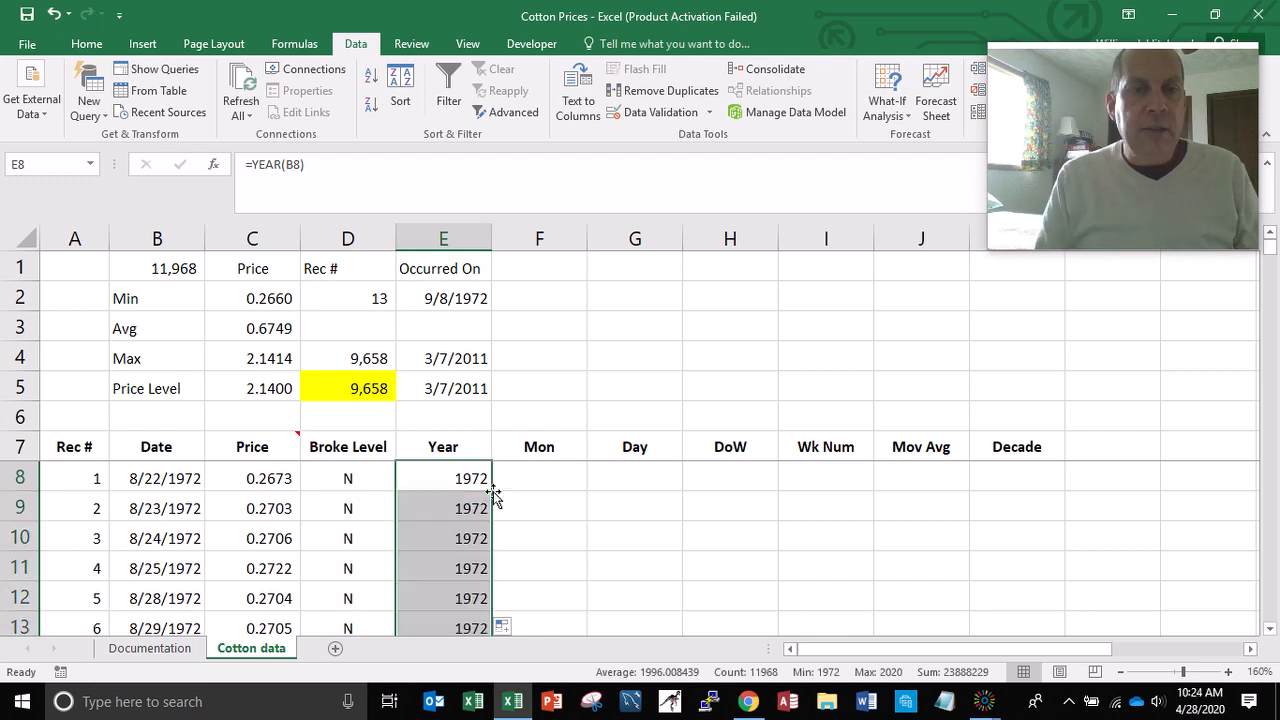
- Enter =MONTH(B8) in F8 to extract the month number from the first record's date
key("Right")
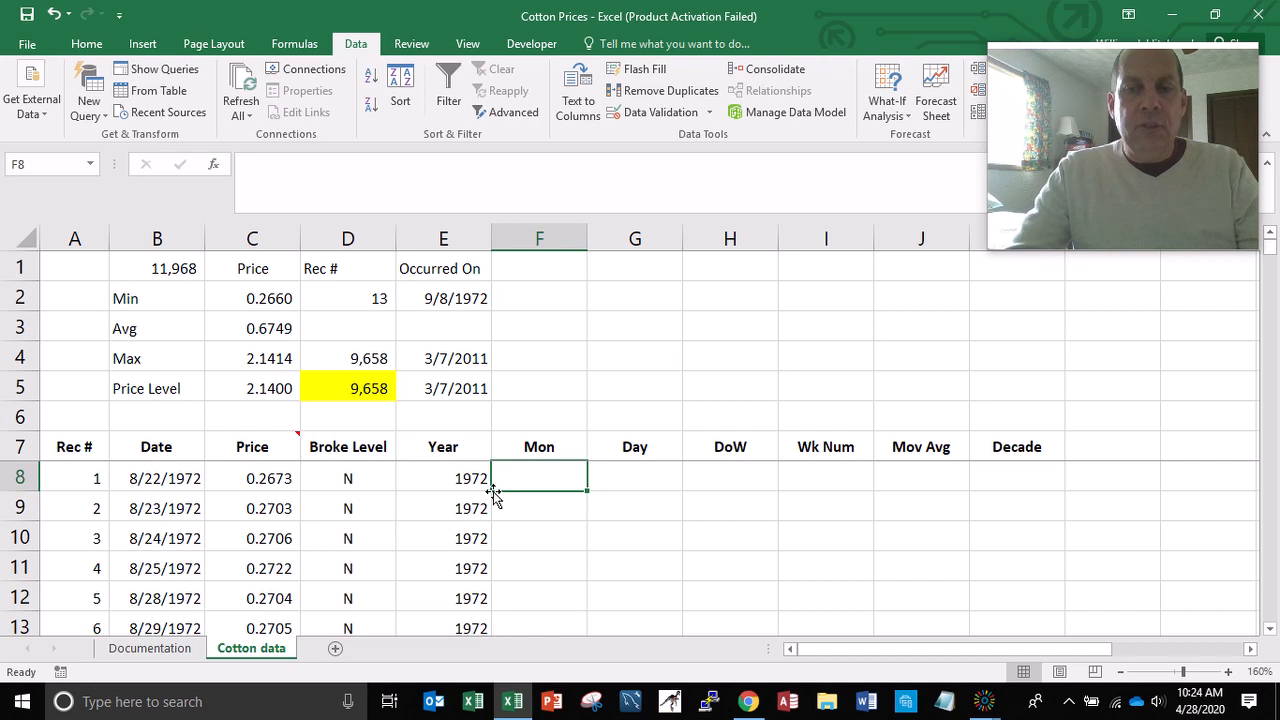
type("=month")
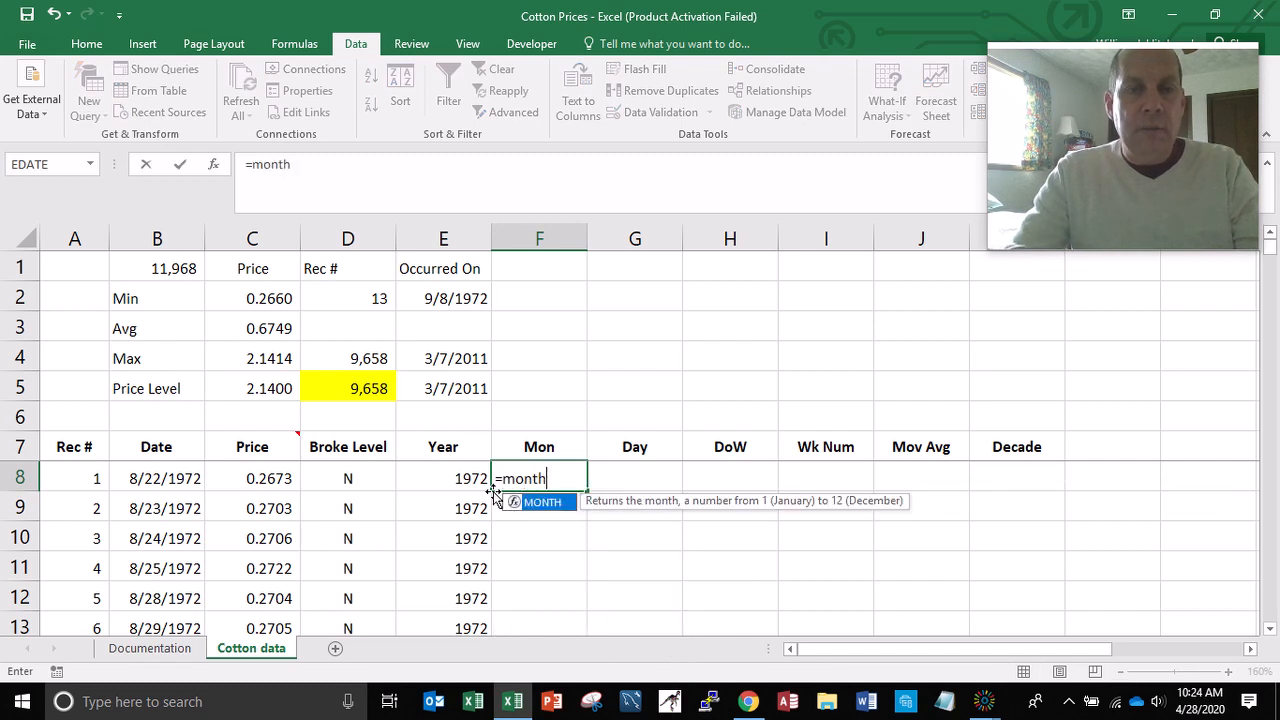
type("(")
key("Left")
key("Left")
key("Left")
key("Left")
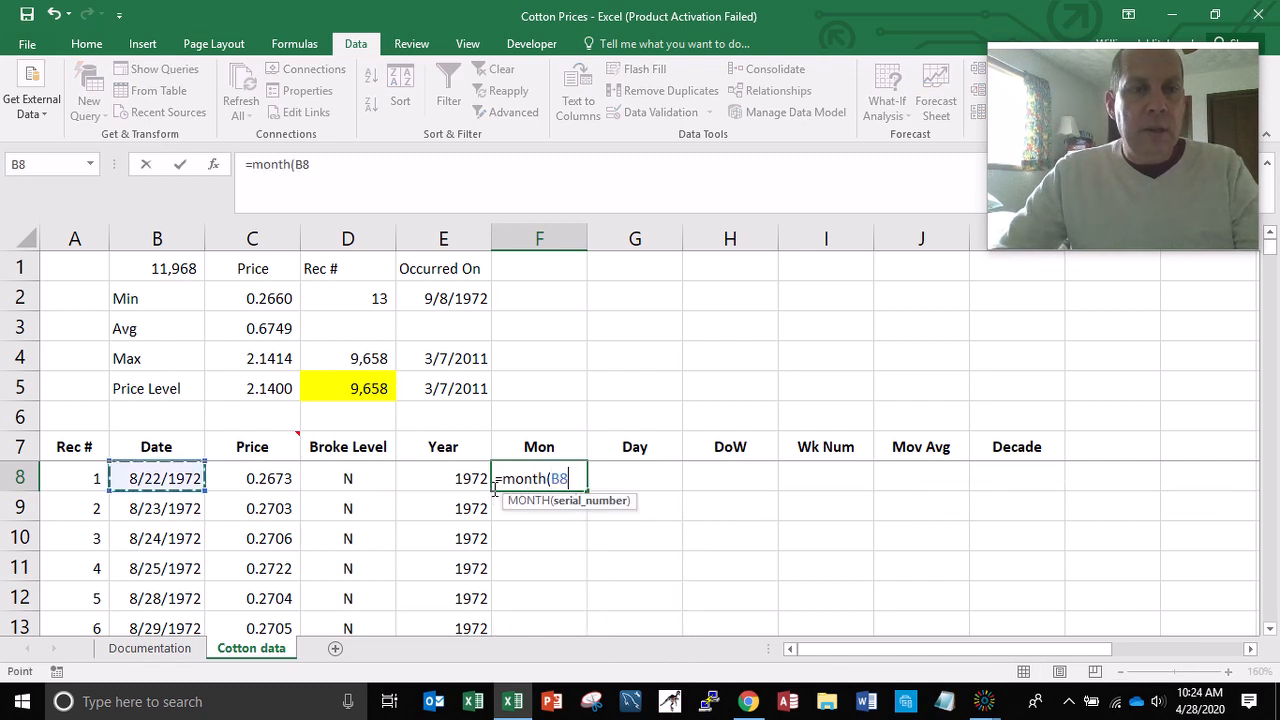
type(")")
key("Return")
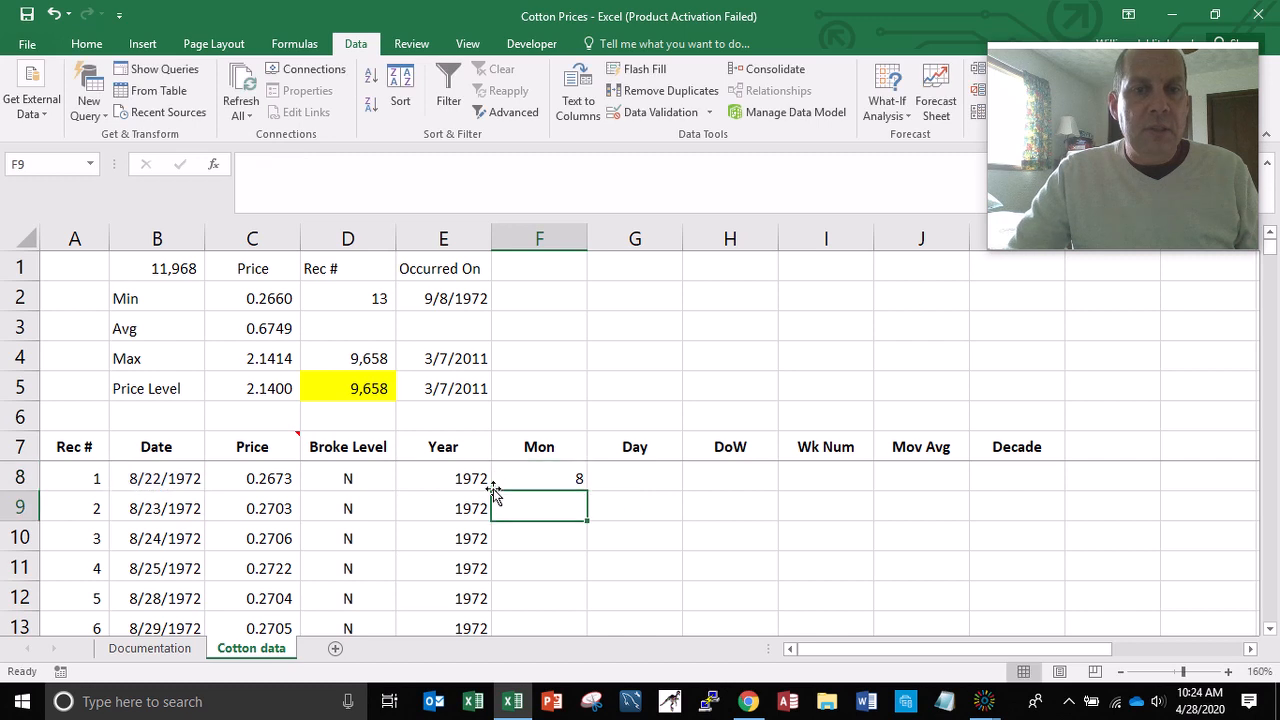
- Enter =DAY(B8) in G8 to extract the day of the month from the first record's date
key("Up")
key("Right")
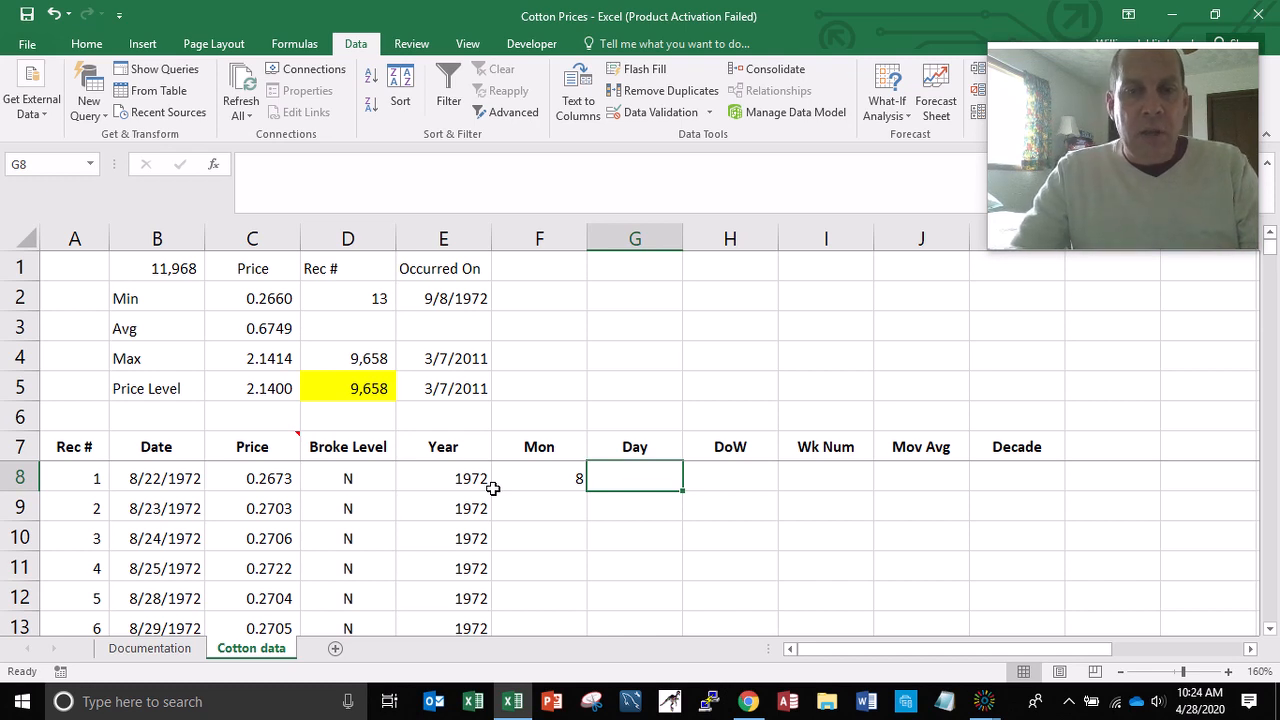
type("=day(")
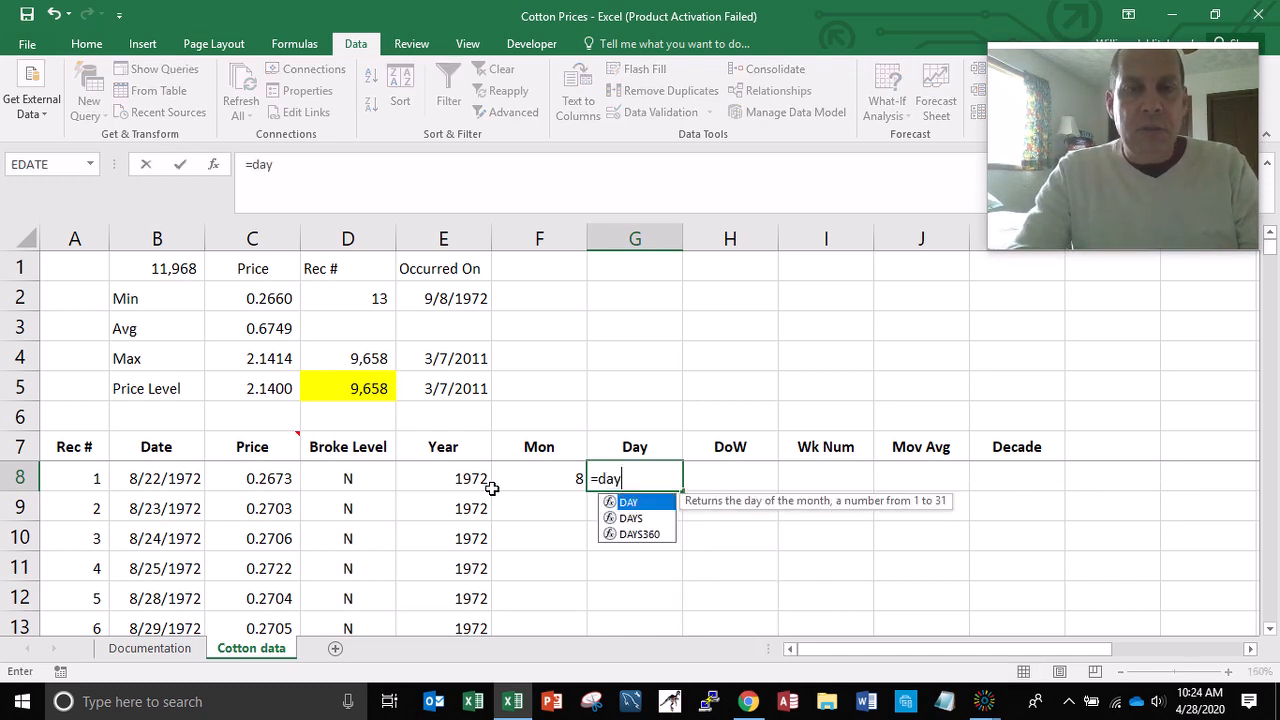
key("Left")
key("Left")
key("Left")
key("Left")
key("Left")
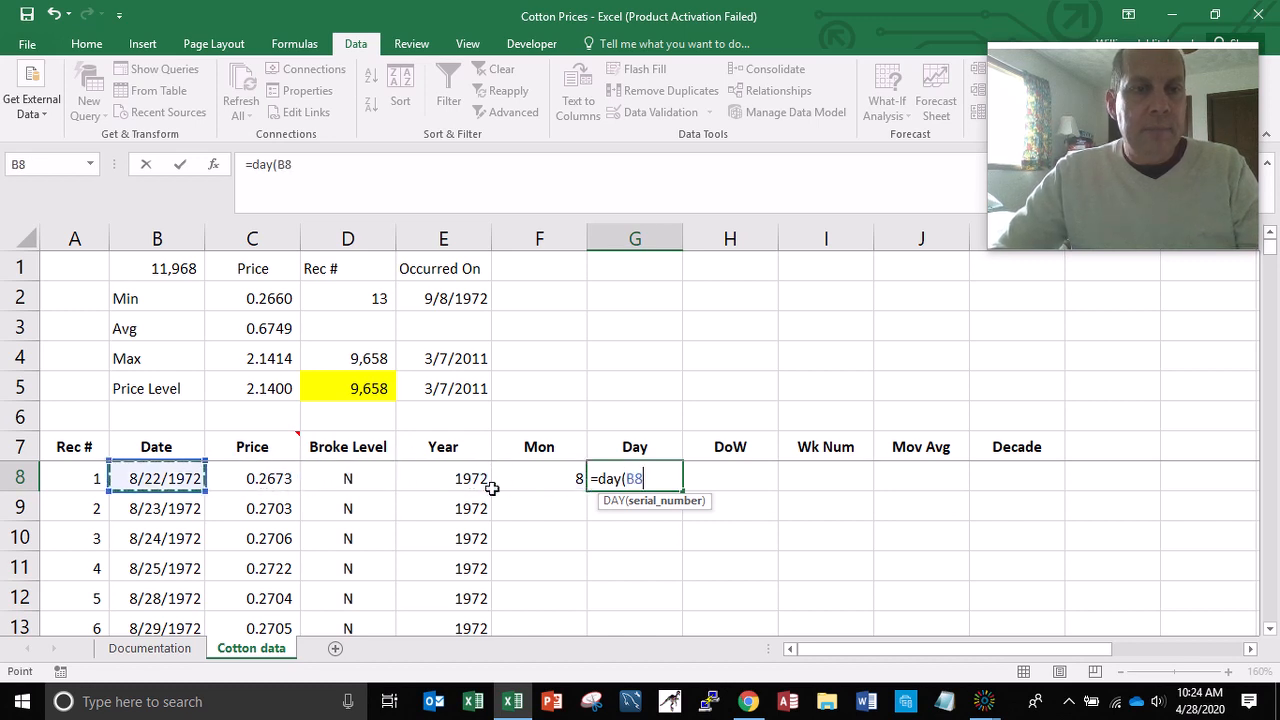
key("Return")
- Enter =WEEKDAY(B8) in H8 to give the day of the week for the first record's date
key("Up")
key("Right")
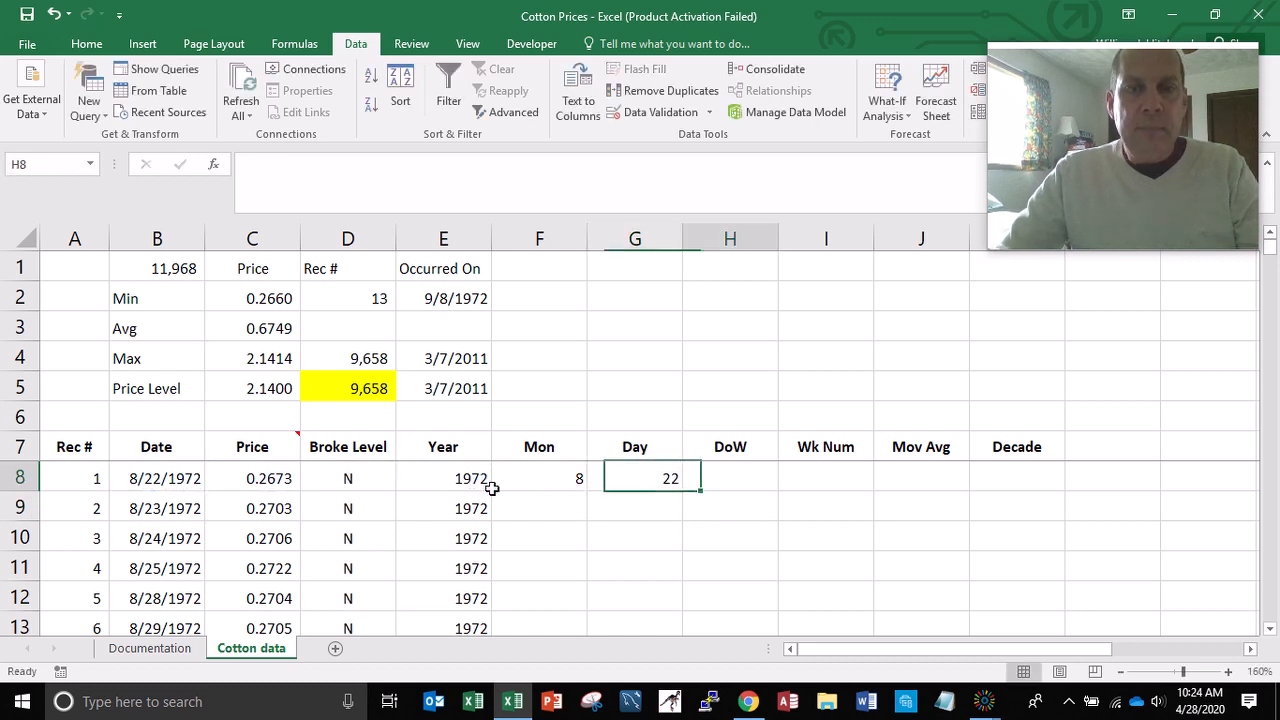
type("=")
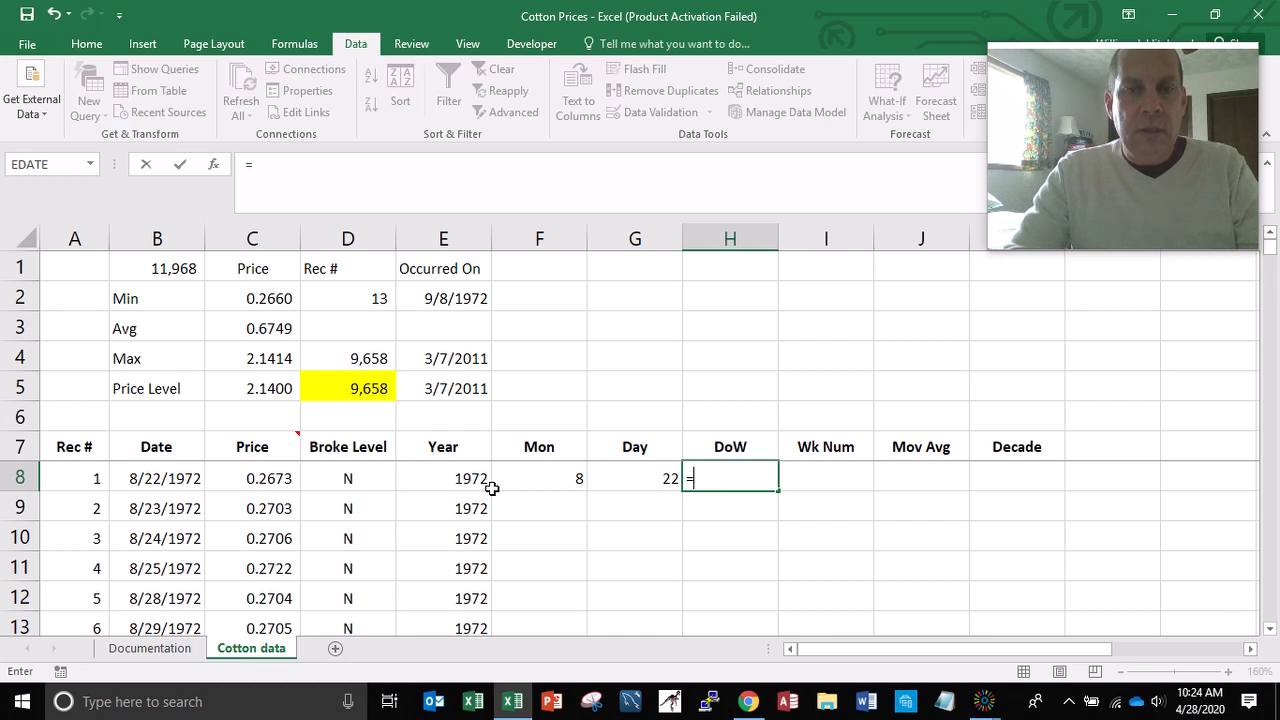
type("weekday")
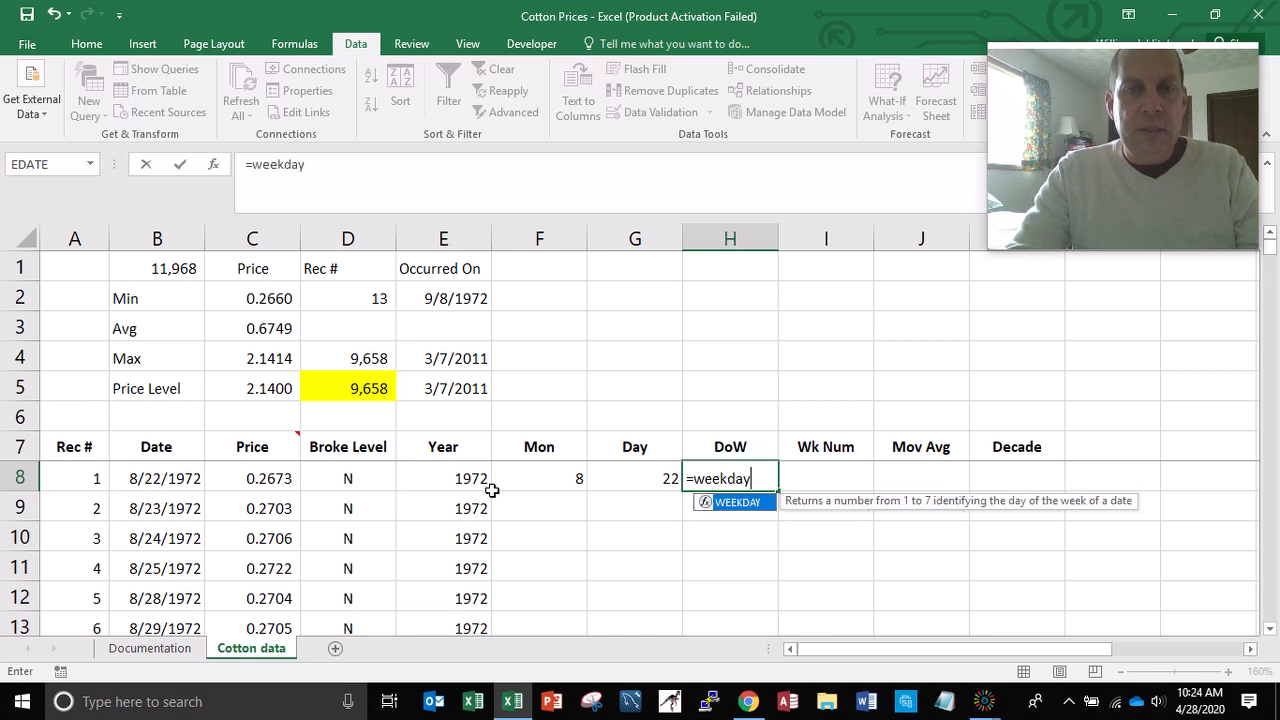
type("(")
key("Left")
key("Left")
key("Left")
key("Left")
key("Left")
key("Left")
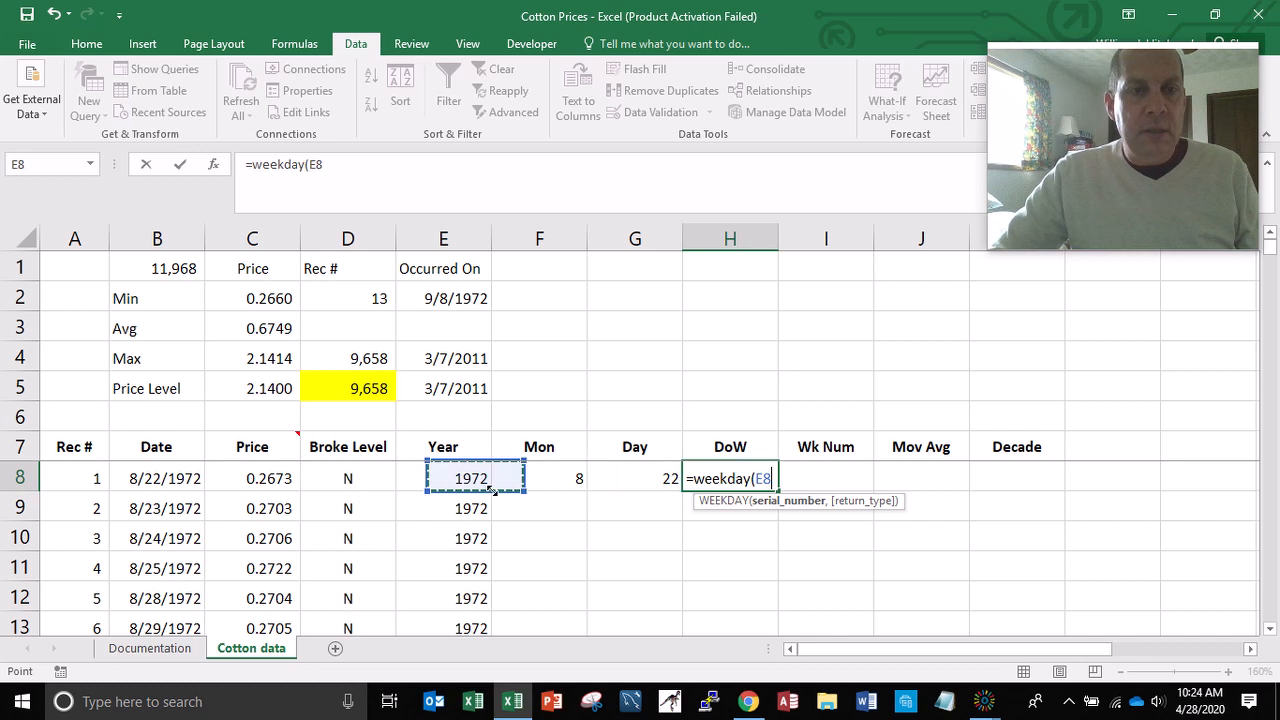
key("Return")
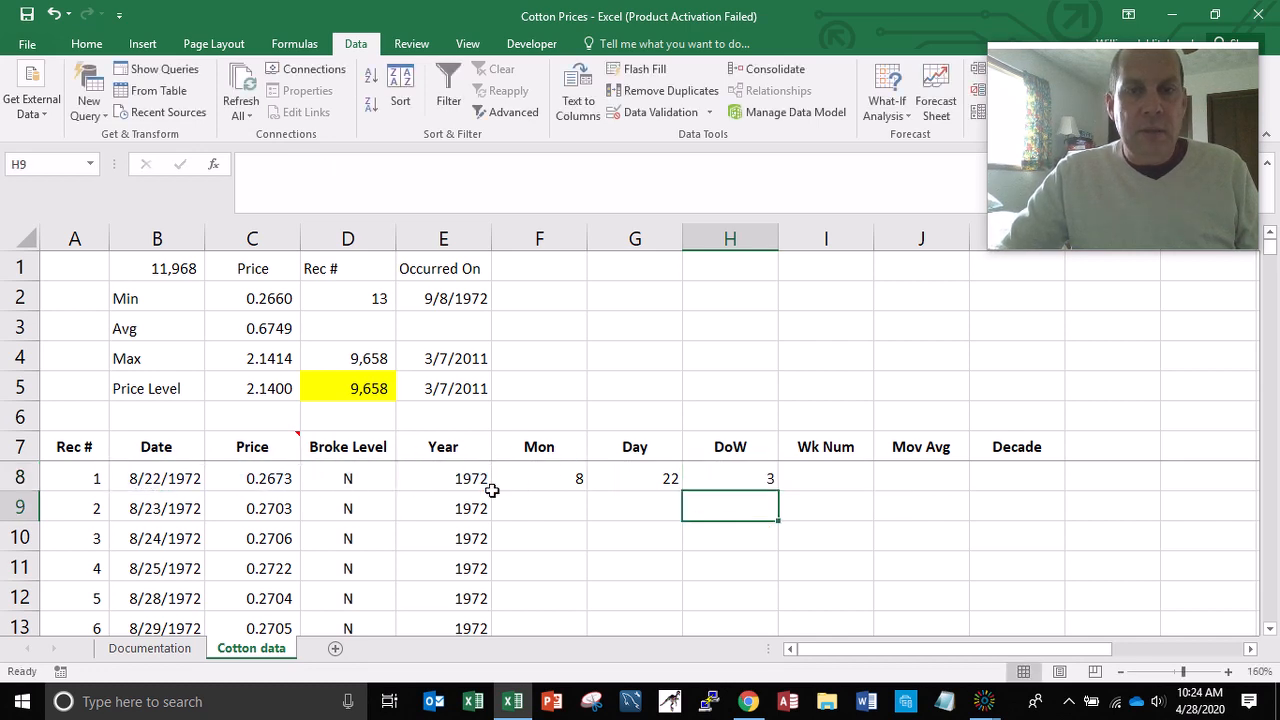
- Enter =WEEKNUM(B8) in I8 to give the week number for the first record's date
key("Up")
key("Right")
type("=")
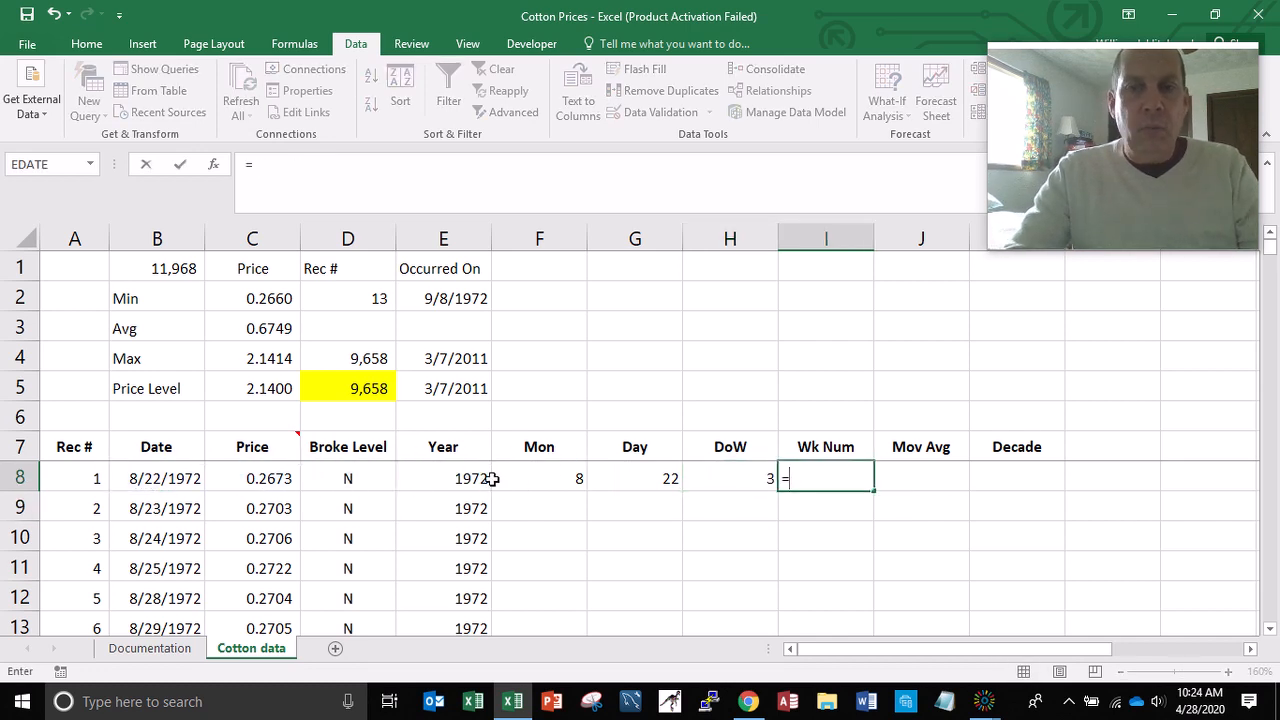
type("weeknum")
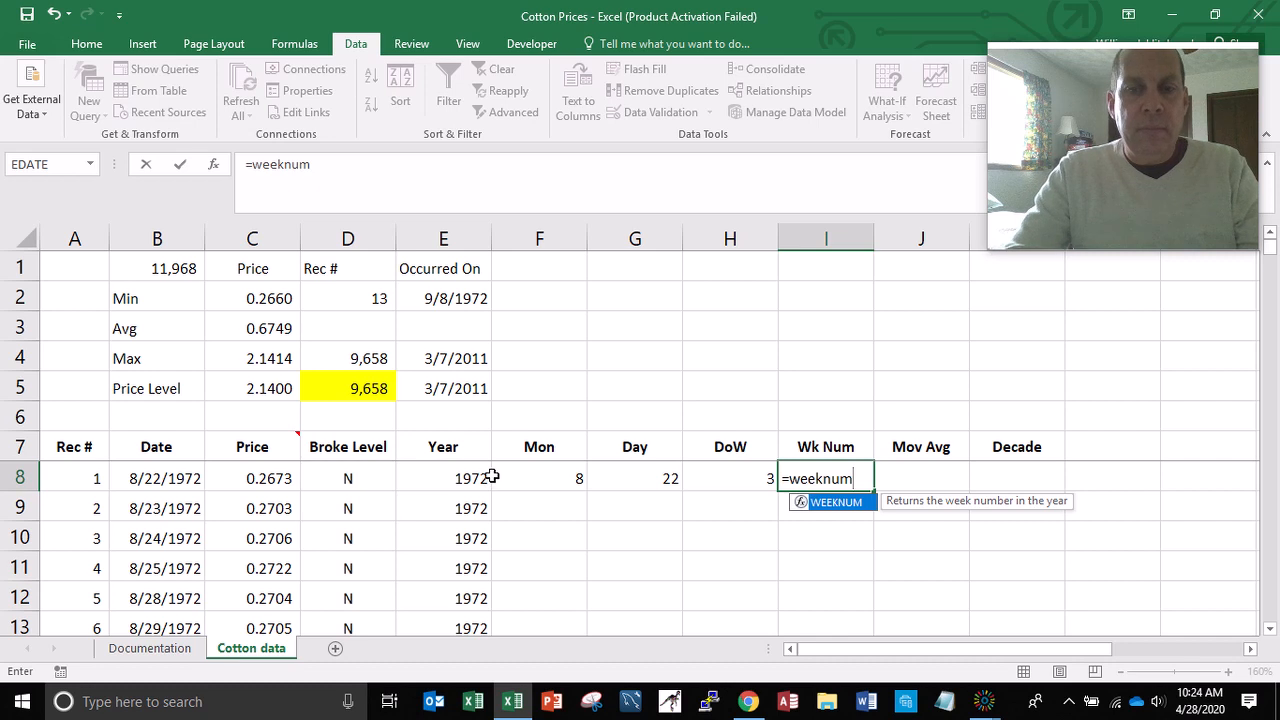
type("(")
key("Left")
key("Left")
key("Left")
key("Left")
key("Left")
key("Left")
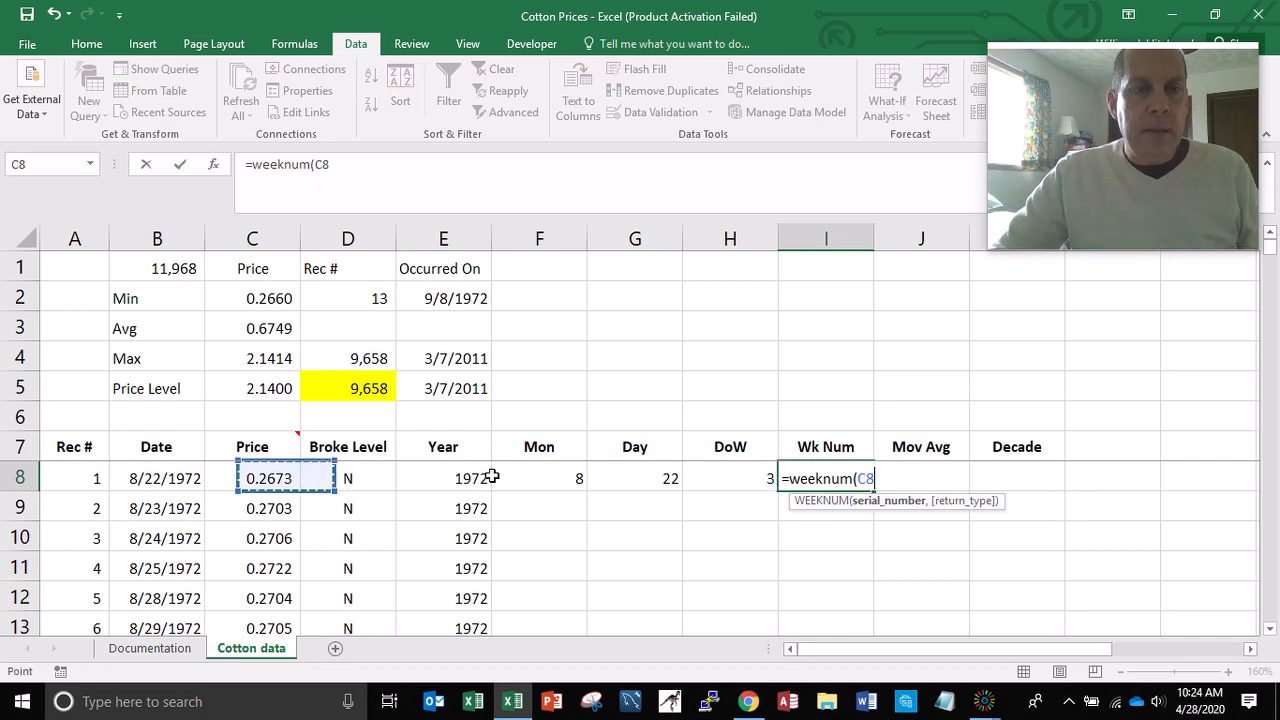
key("Left")
key("Return")
key("Up")
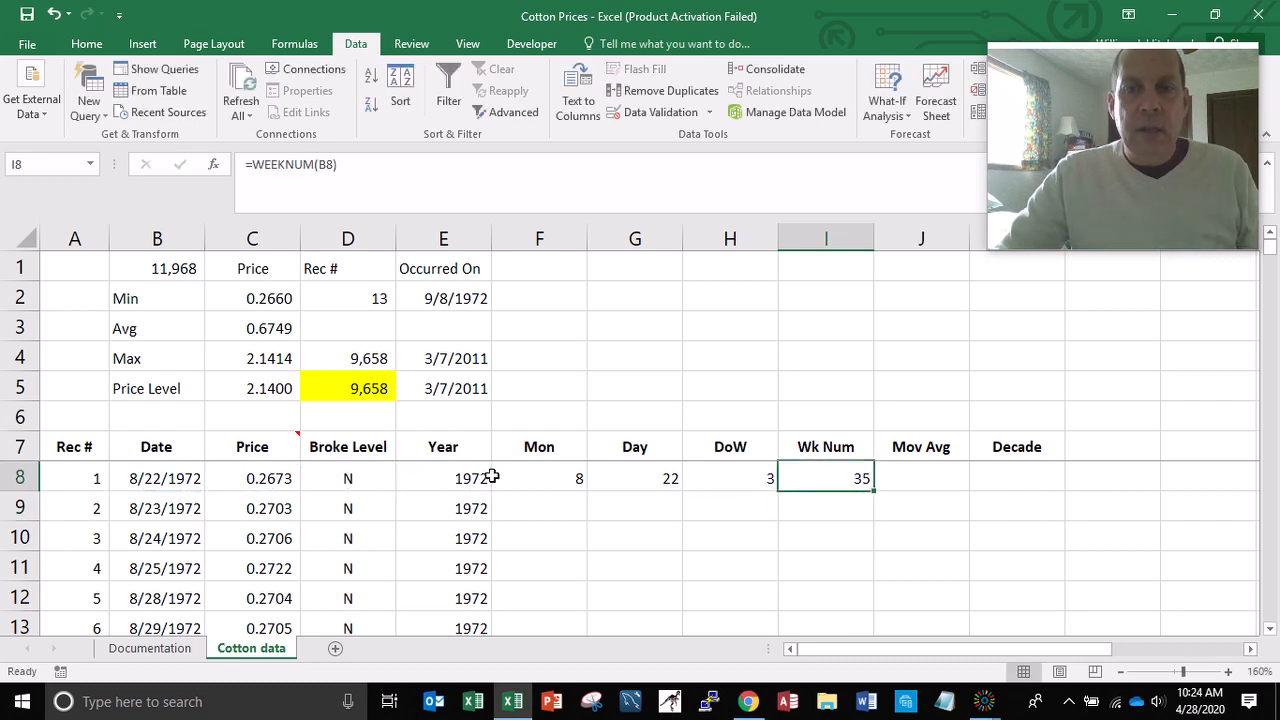
- Enter =ROUNDDOWN(E8,-1) in K8 to derive the decade from the first record's year
key("Right")
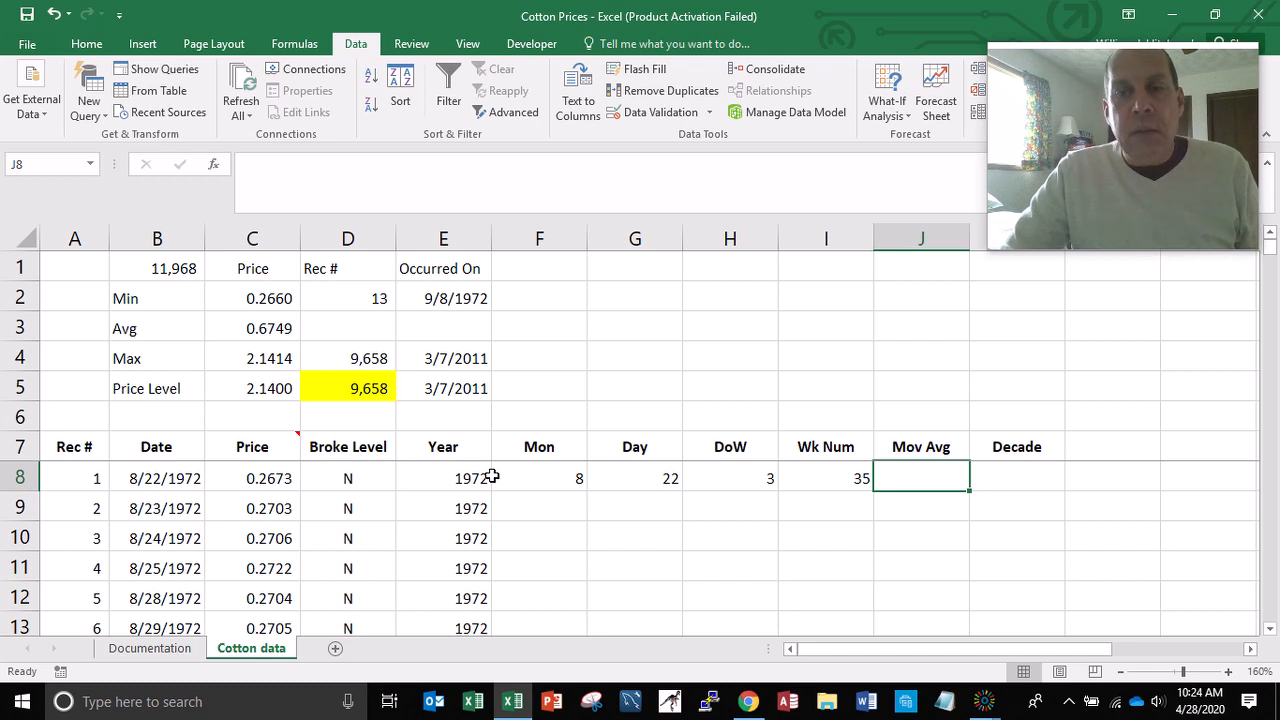
key("Right")
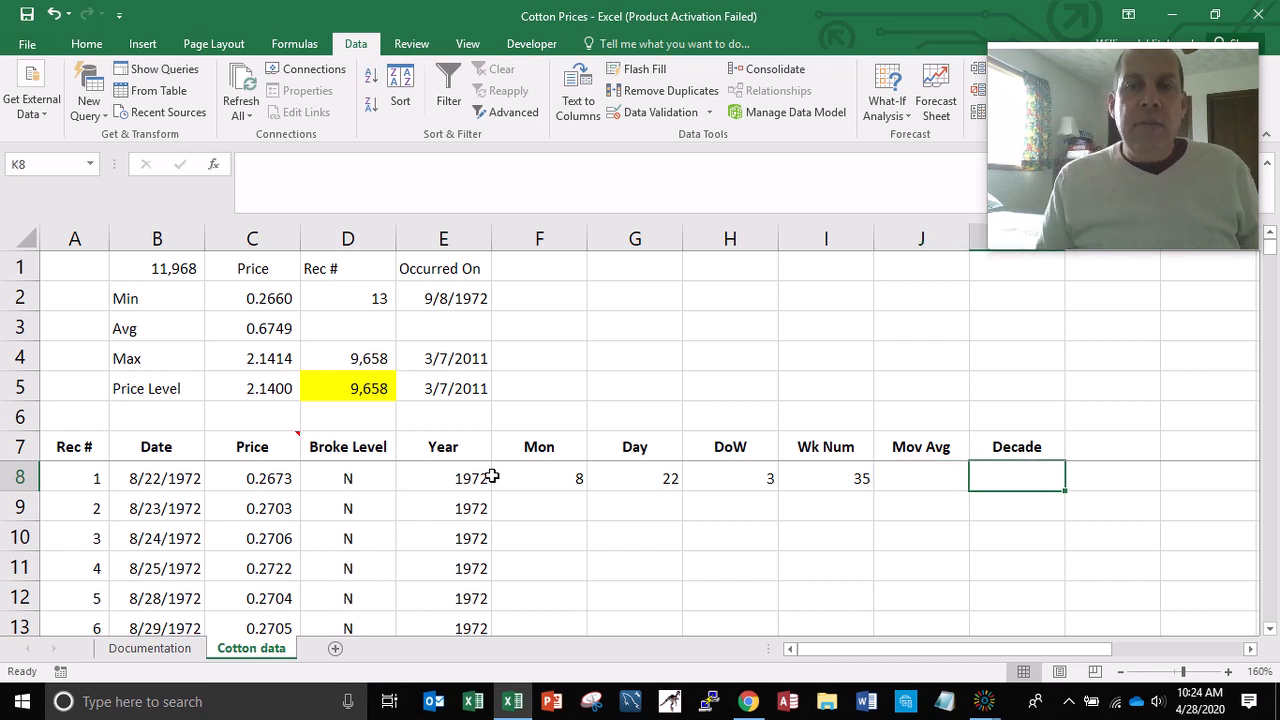
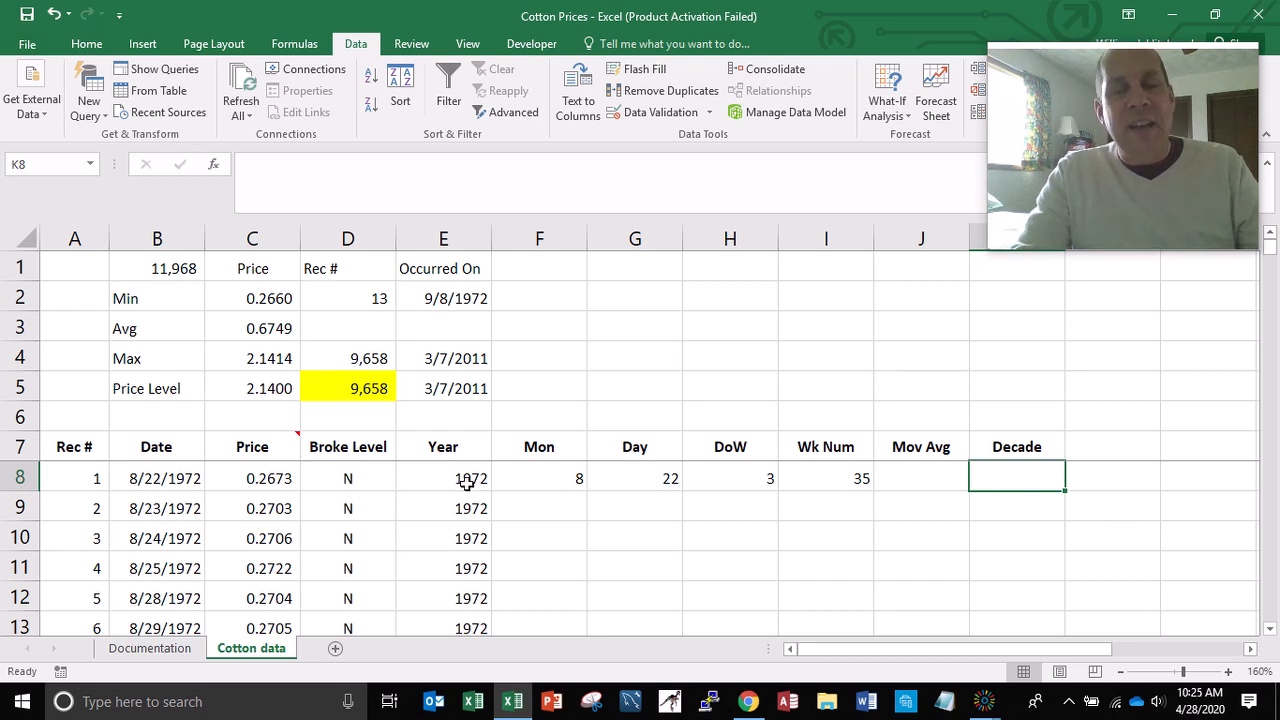
type("=roun")
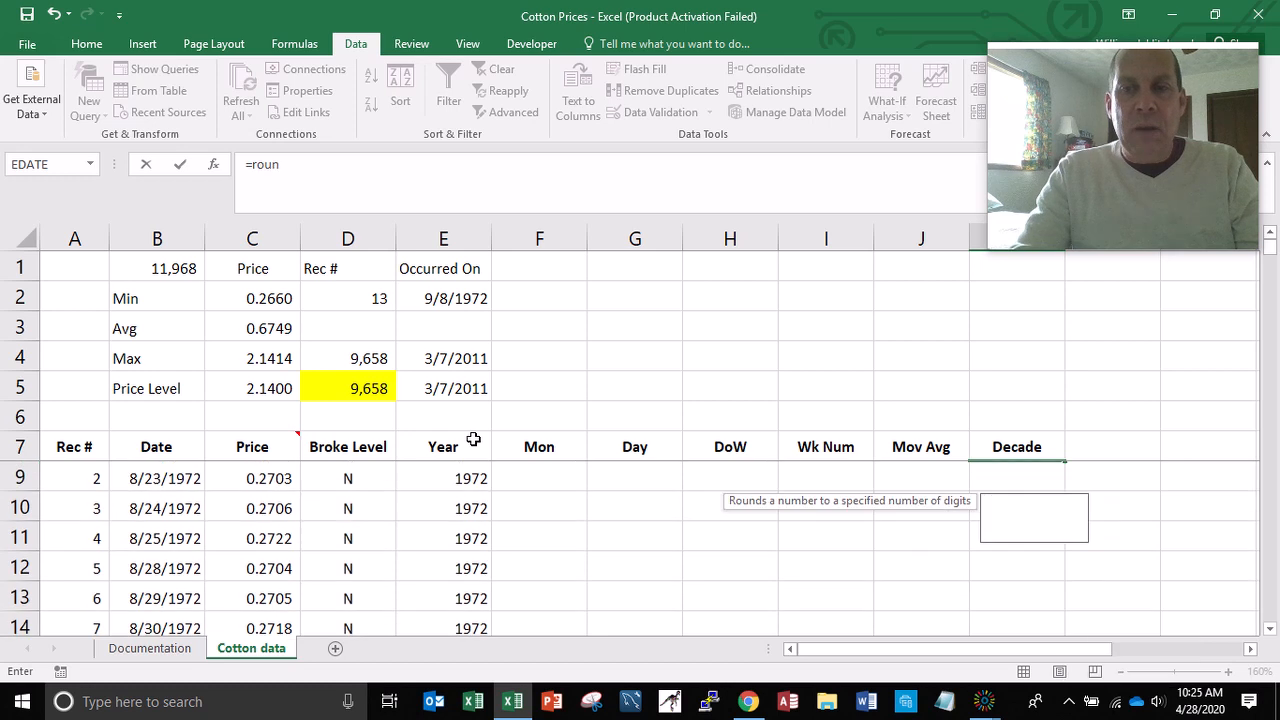
type("ddo")
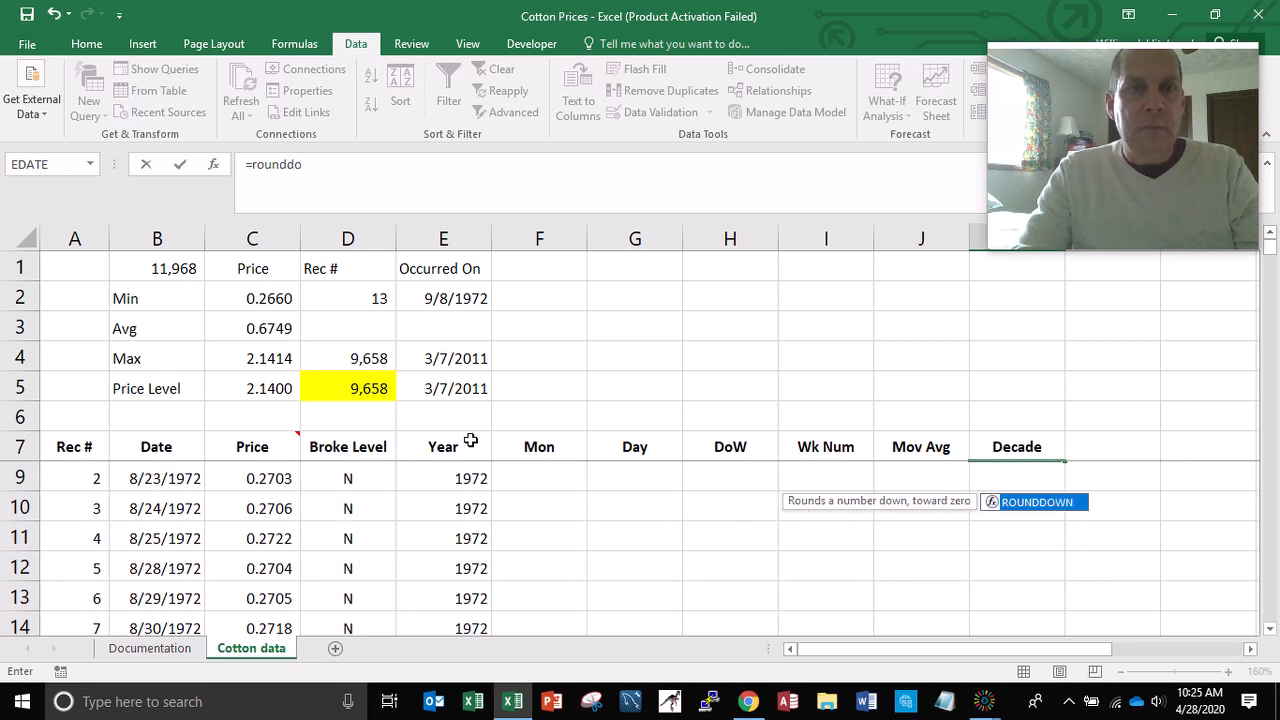
type("wn(")
key("Left")
key("Left")
key("Left")
key("Left")
key("Left")
key("Left")
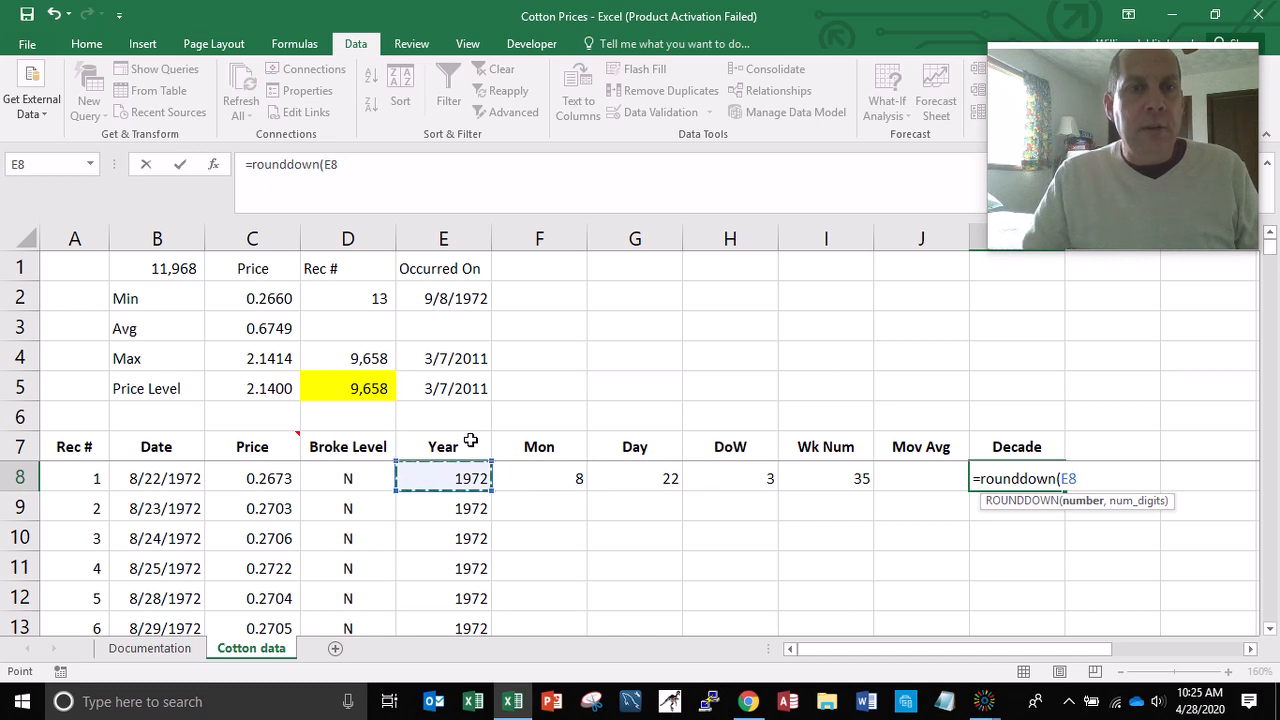
type(",")
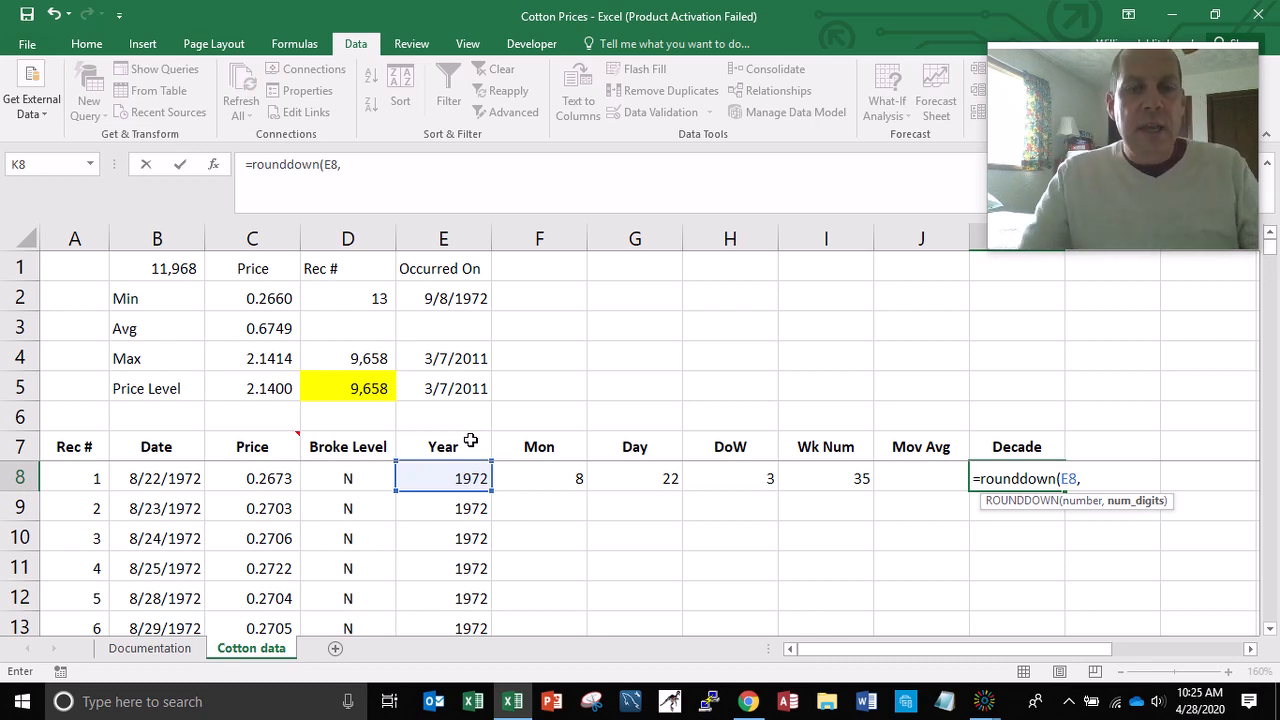
type("-1")
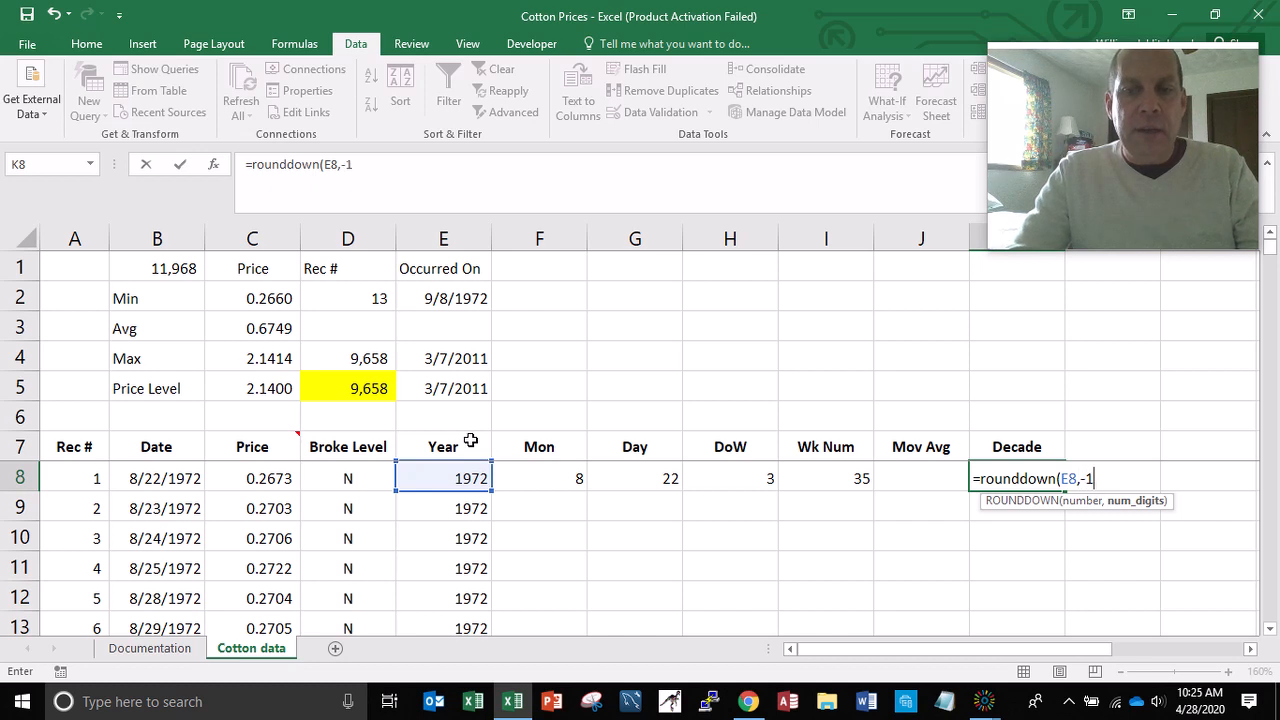
type(")")
key("Return")
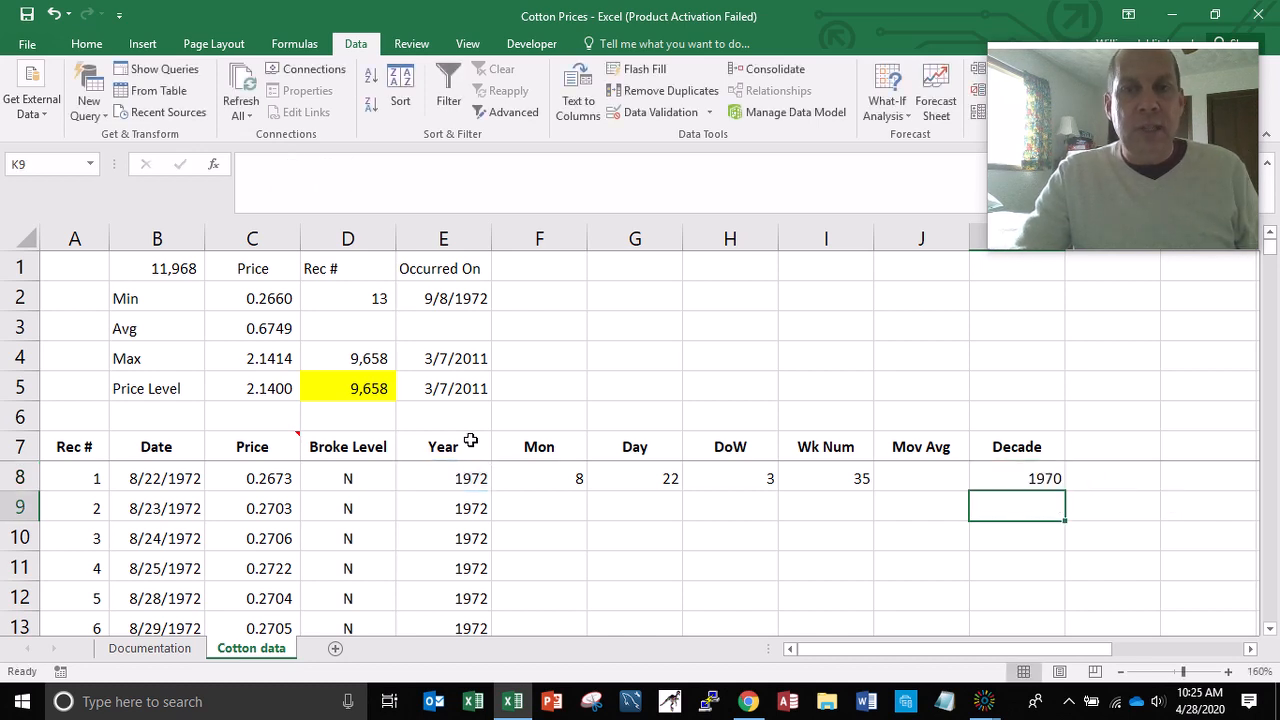
- Fill the first record's formulas in F8:K8 down through all the cotton price records
key("Up")
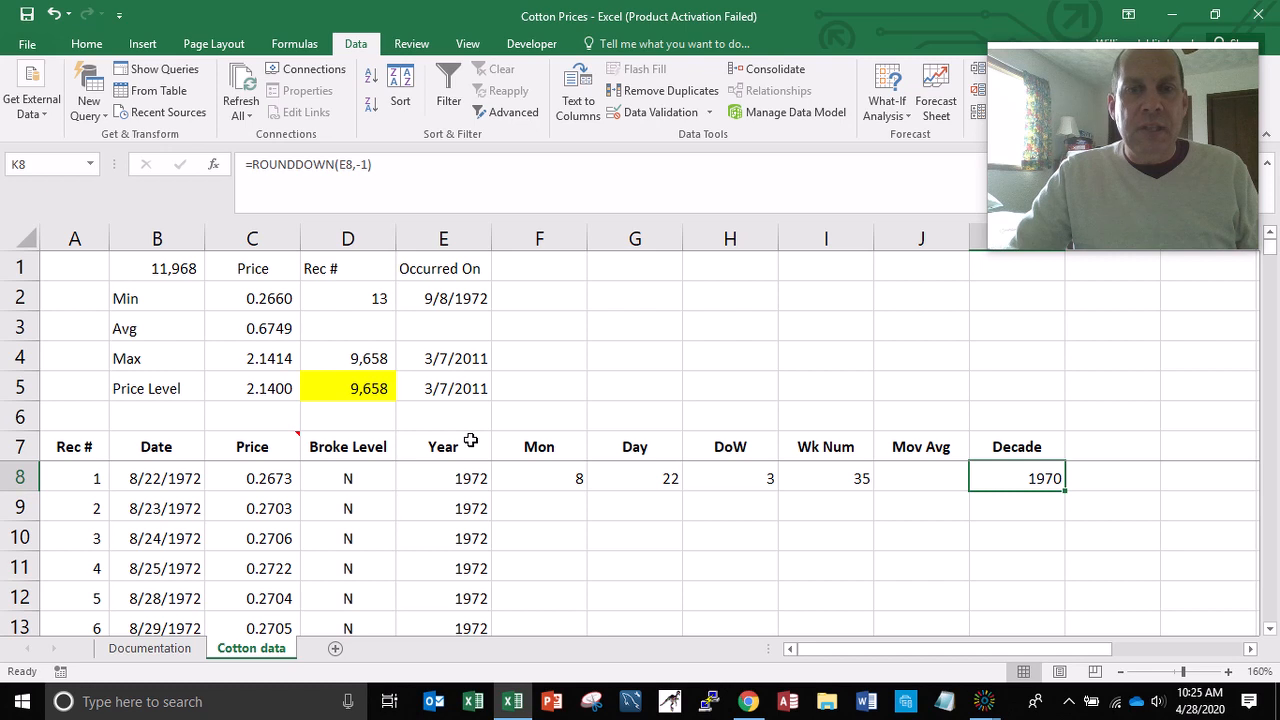
key("Left")
key("Left")
key("Left")
key("Left")
key("Left")
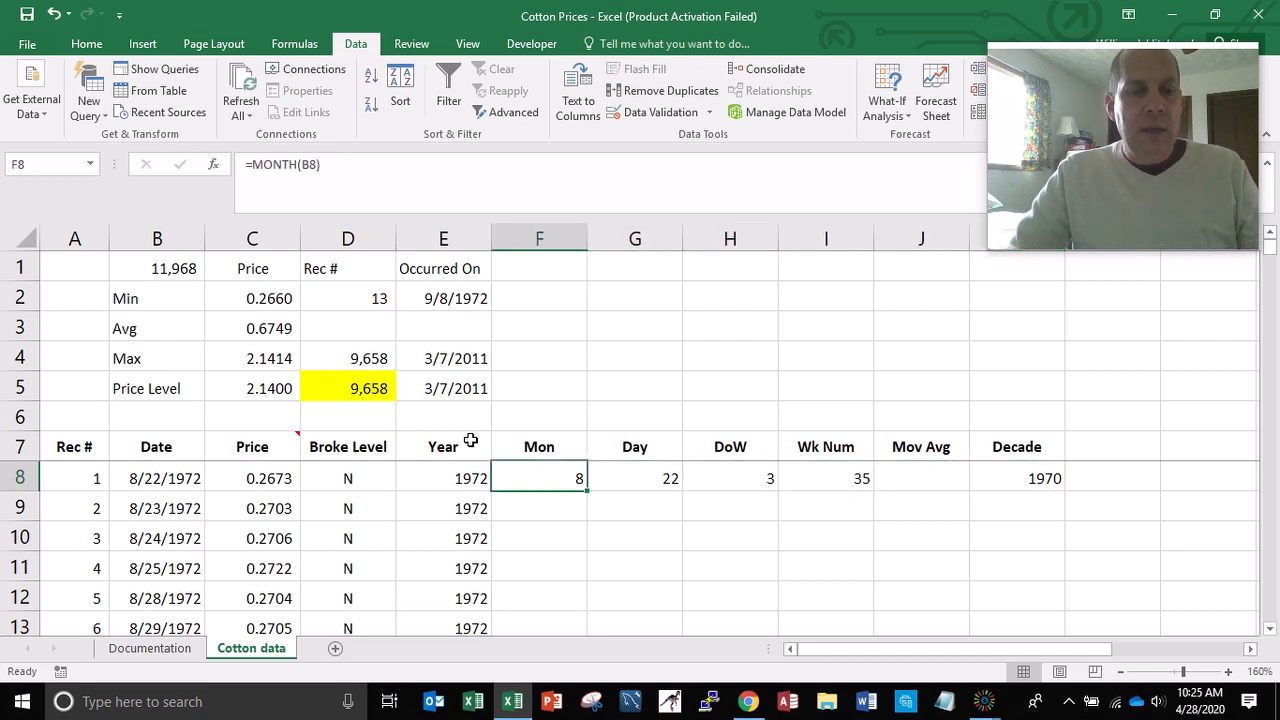
key("shift+Right")
key("shift+Right")
key("shift+Right")
key("shift+Right")
key("shift+Right")
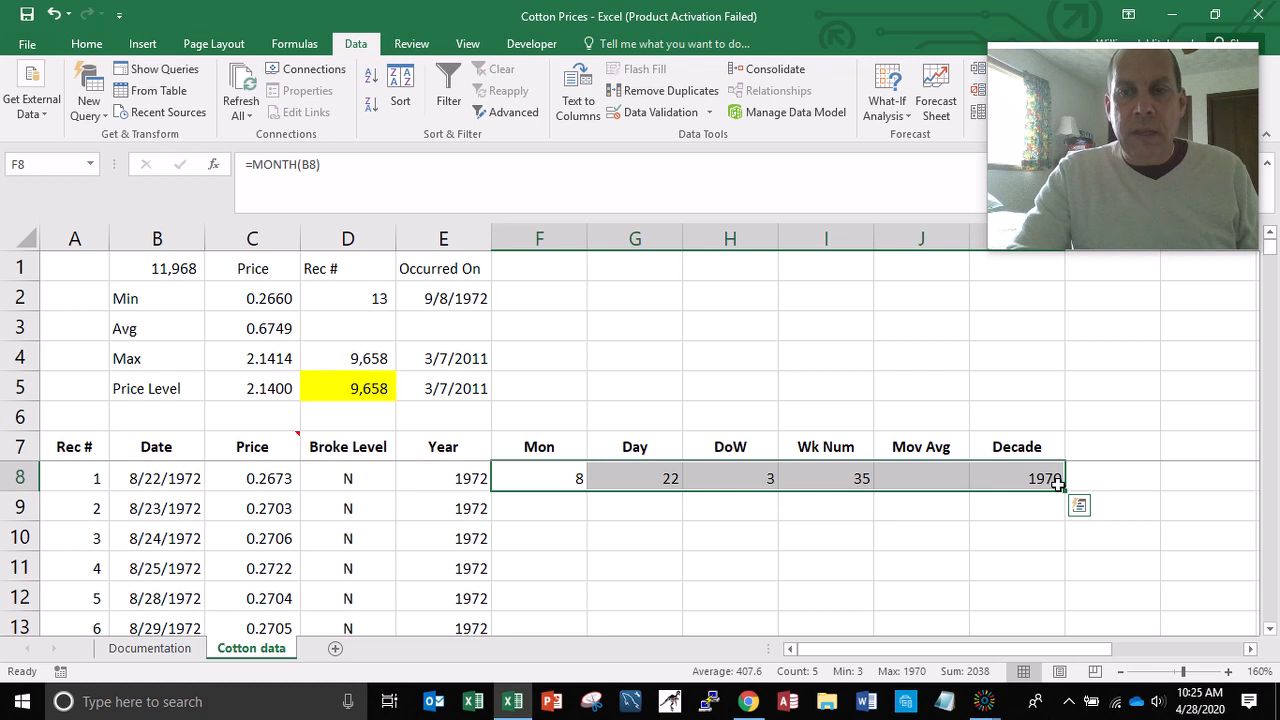
double_click(1066, 490)
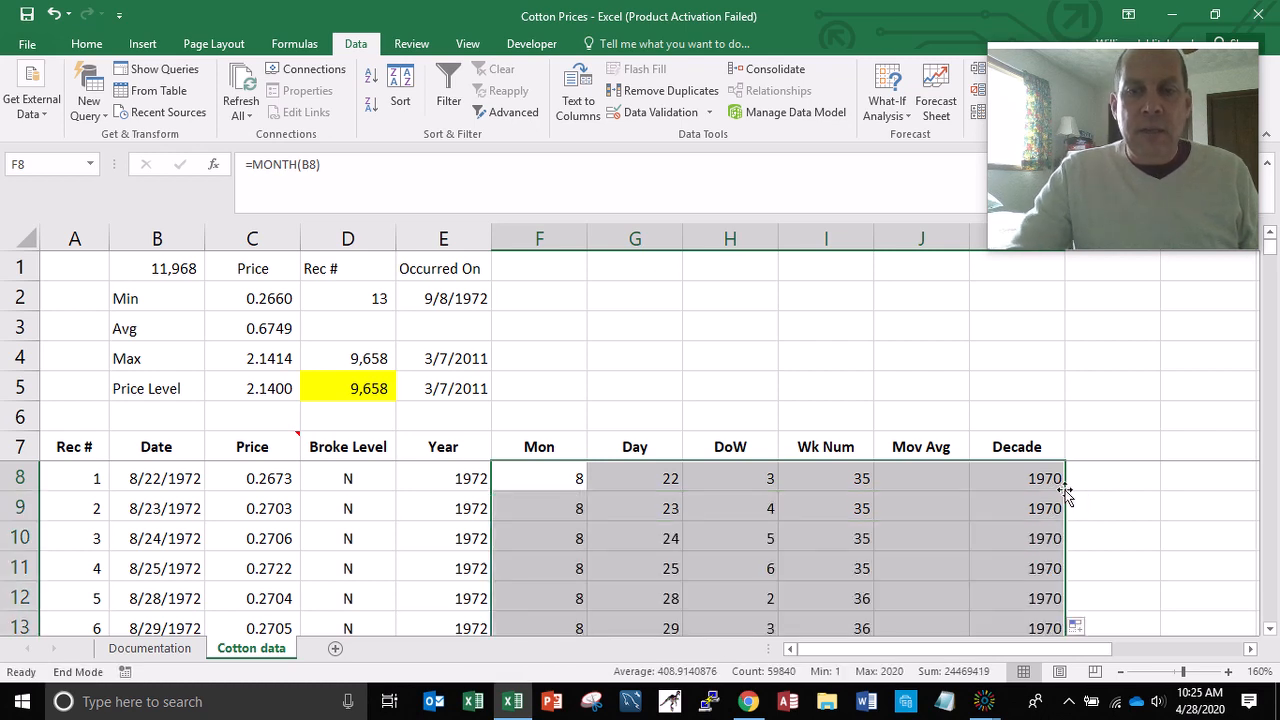
- Check the last record's date against its Year, Mon, Day, DoW, Wk Num and Decade values
key("ctrl+Down")
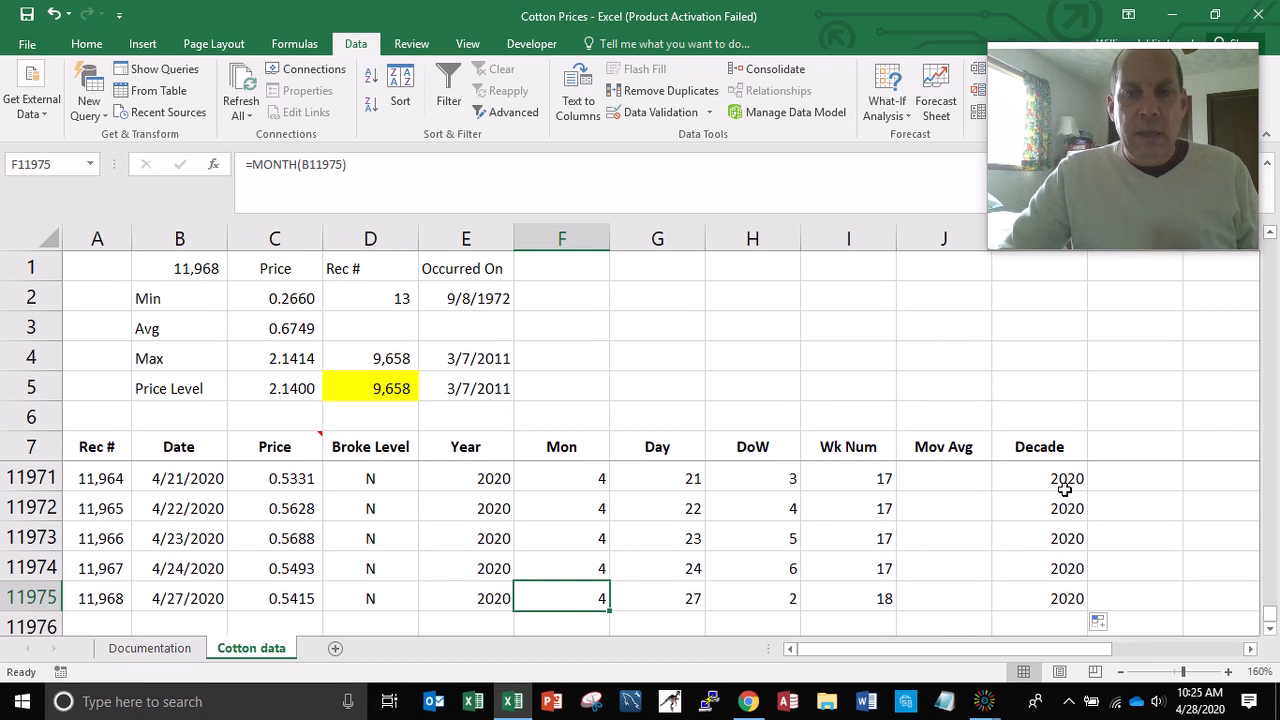
key("Left")
key("Left")
key("Left")
key("Left")
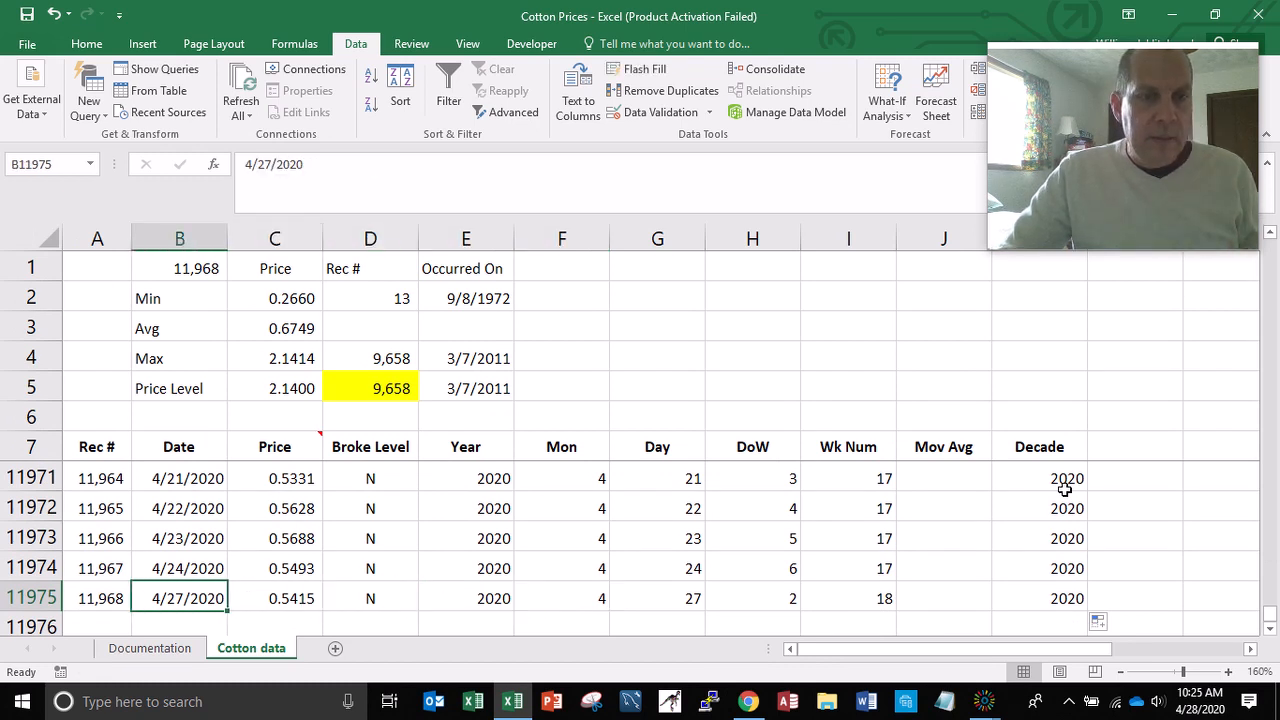
key("Right")
key("Right")
key("Right")
key("Right")
key("Right")
key("Right")
key("Right")
key("Right")
key("Right")
key("Right")
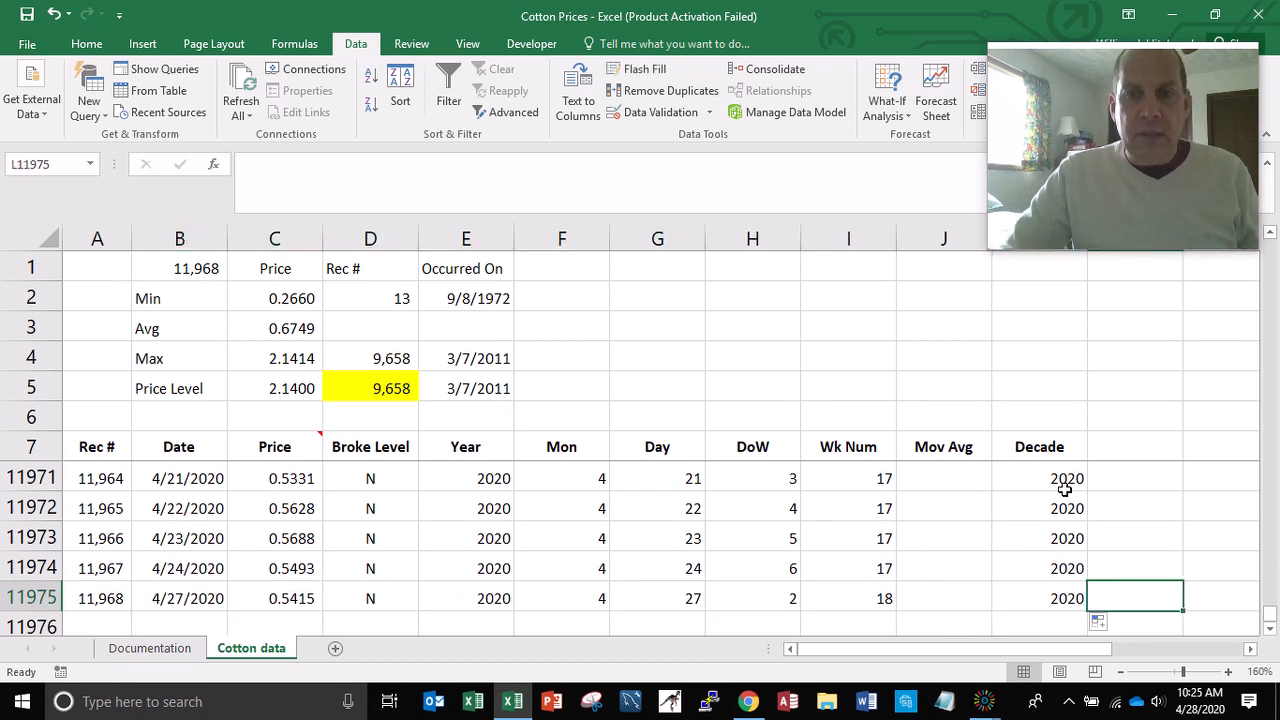
- Examine the Decade values upward from the latest records, across the boundary between the 2020 and 2019 dates
key("Left")
scroll(1065, 492, "up", 2)
left_click(1065, 485)
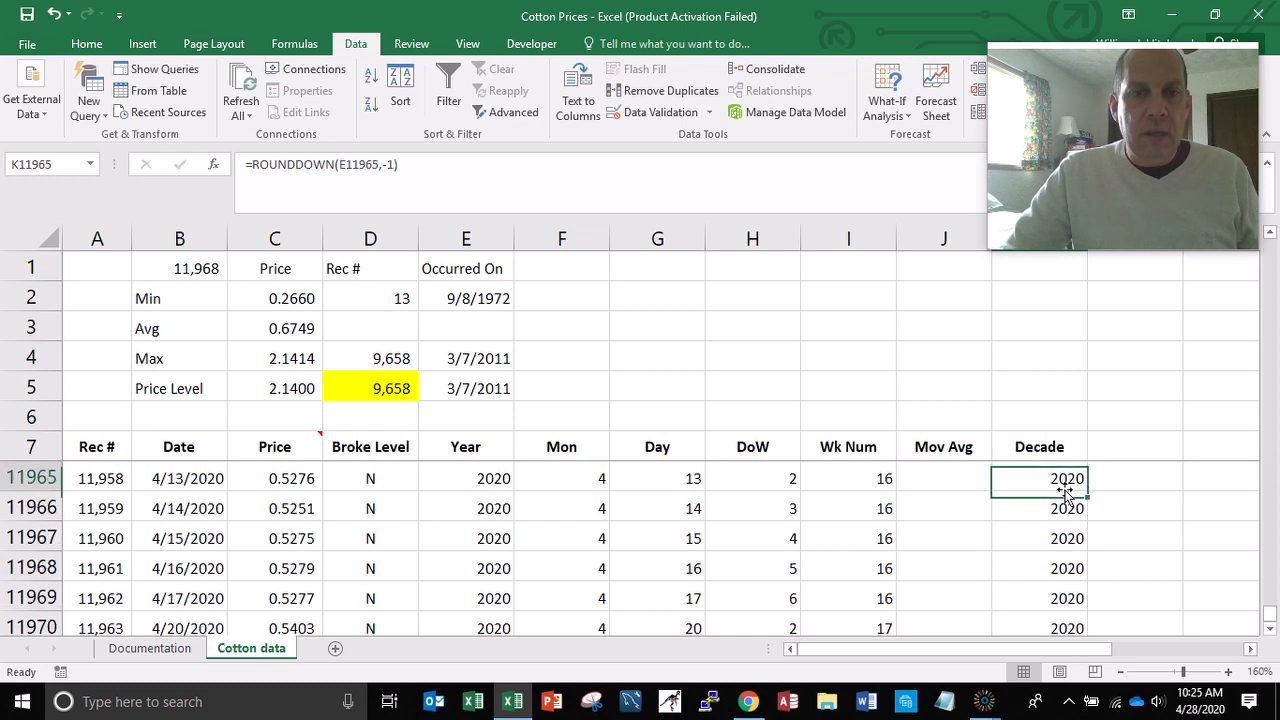
key("Up")
key("Up")
key("Up")
key("Up")
key("Up")
key("Up")
key("Up")
key("Up")
key("Up")
key("Up")
key("Up")
key("Up")
key("Up")
key("Up")
key("Up")
key("Up")
key("Up")
key("Up")
key("Up")
key("Up")
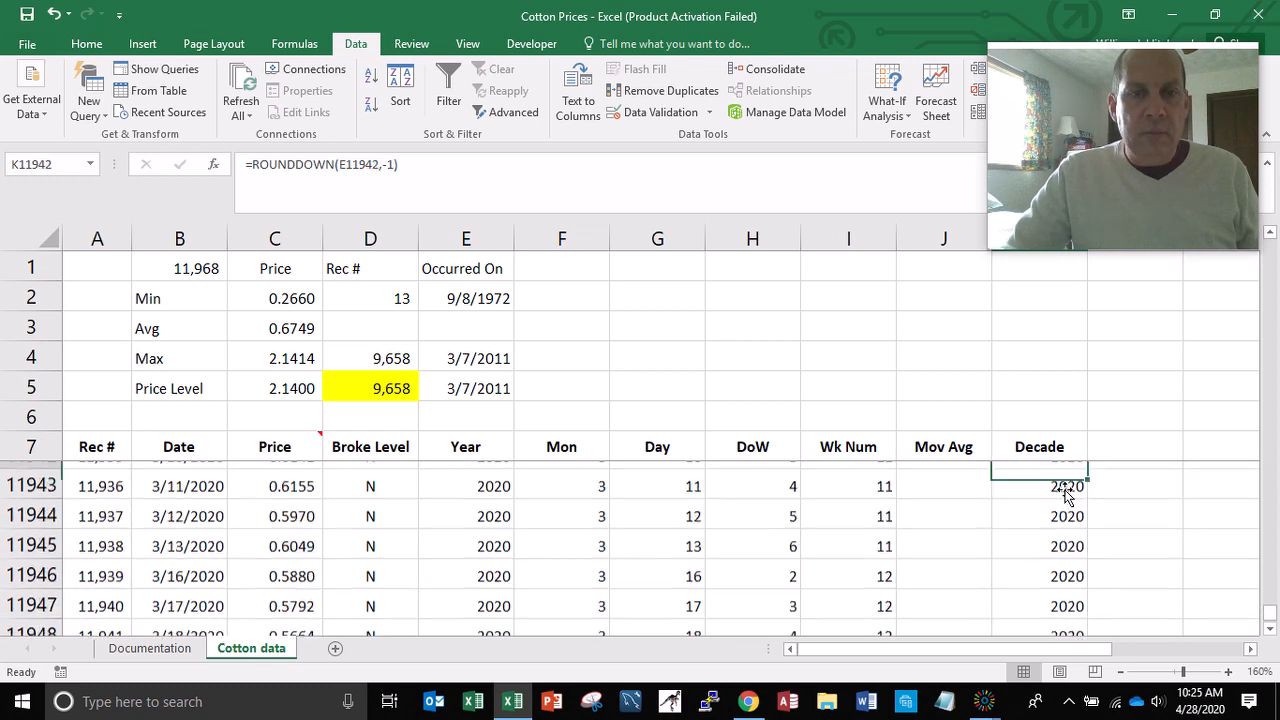
key("Up")
key("Up")
key("Up")
key("Up")
key("Up")
key("Up")
key("Up")
key("Up")
key("Up")
key("Up")
key("Up")
key("Up")
key("Up")
key("Up")
key("Up")
key("Up")
key("Up")
key("Up")
key("Up")
key("Up")
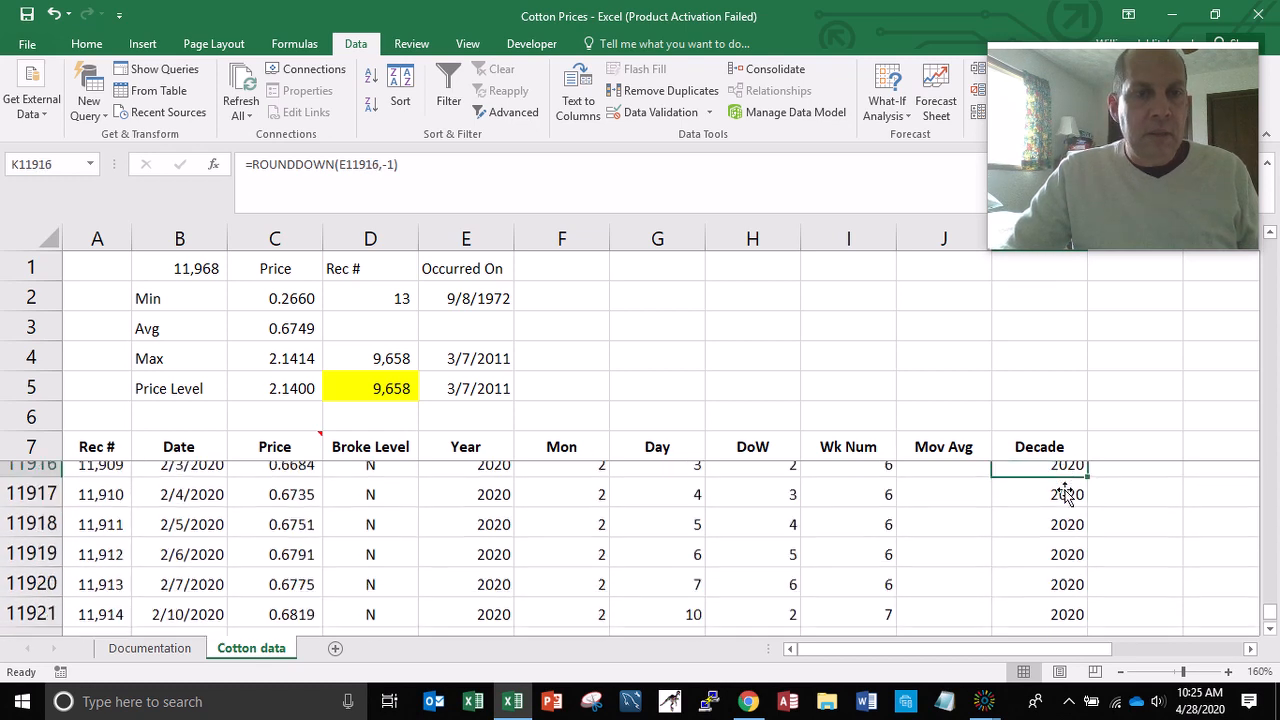
key("Up")
key("Up")
key("Up")
key("Up")
key("Up")
key("Up")
key("Up")
key("Up")
key("Up")
key("Up")
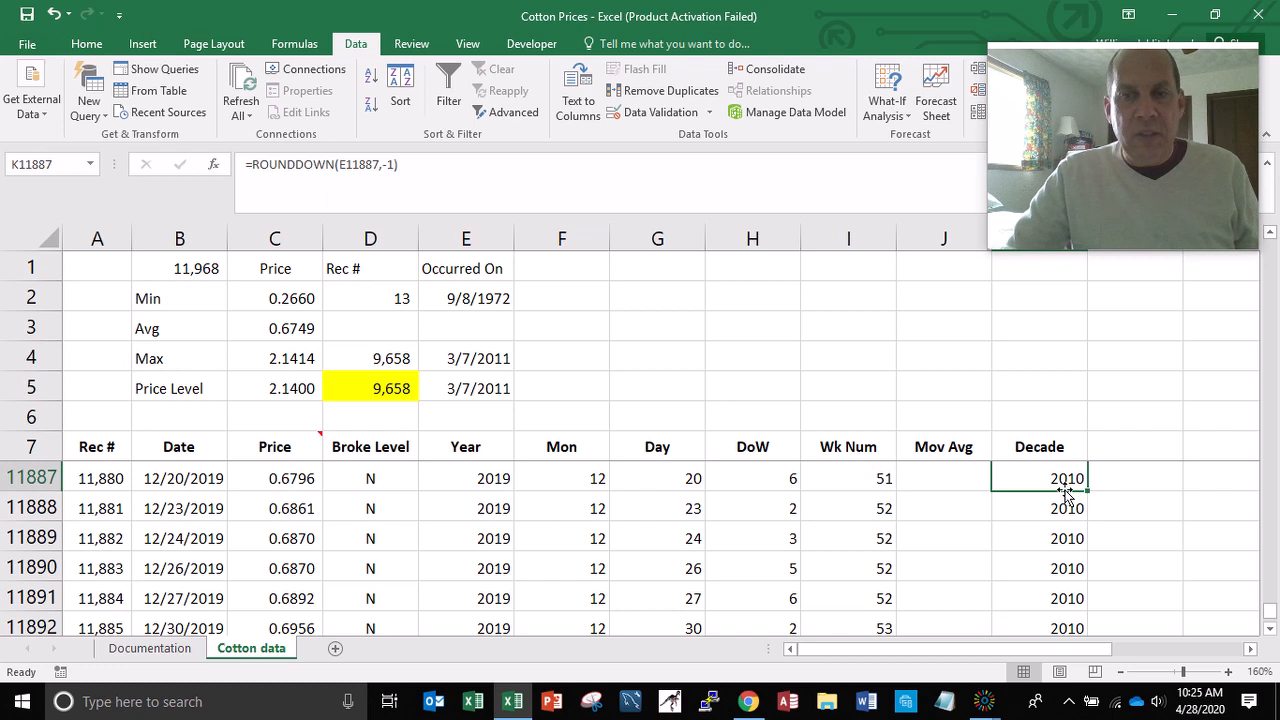
key("Up")
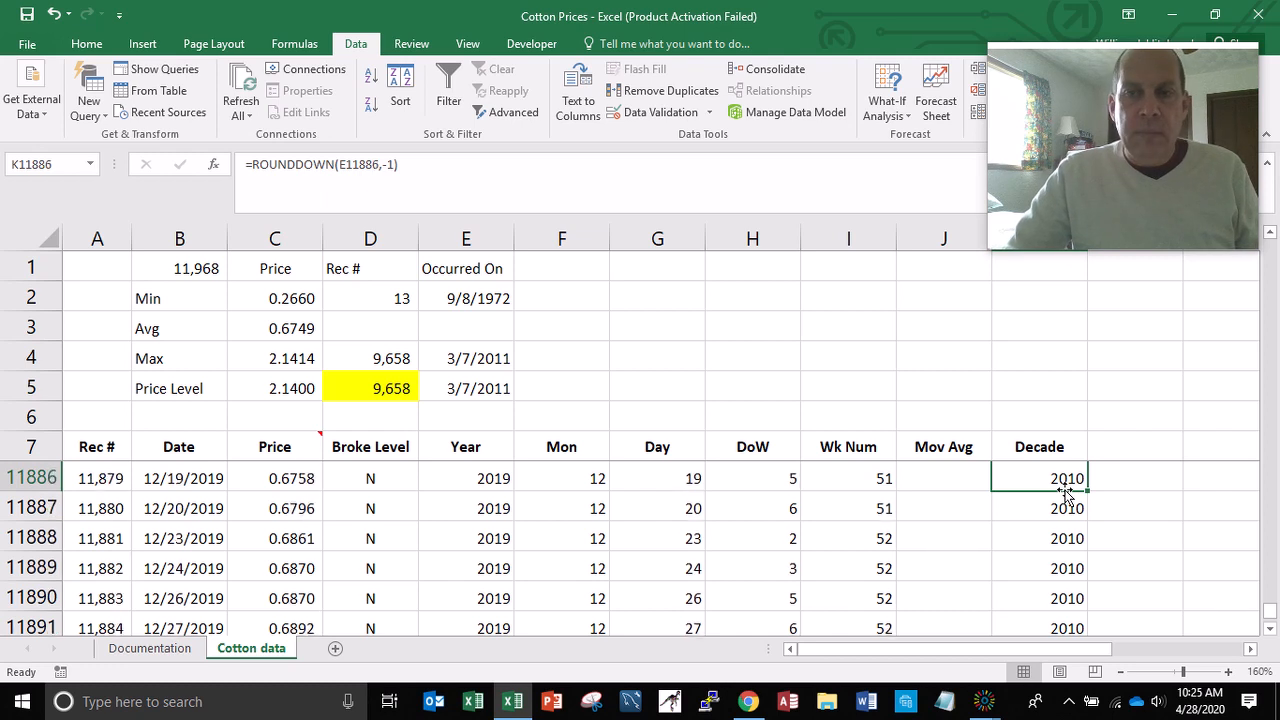
- Check the 5/1/2018 record's Mon, Day, DoW and Wk Num formulas against its date
key("Up")
key("Up")
key("Up")
key("Up")
key("Up")
key("Up")
key("Up")
key("Up")
key("Up")
key("Up")
key("Up")
key("Up")
key("Up")
key("Up")
key("Up")
key("Up")
key("Up")
key("Up")
key("Up")
key("Up")
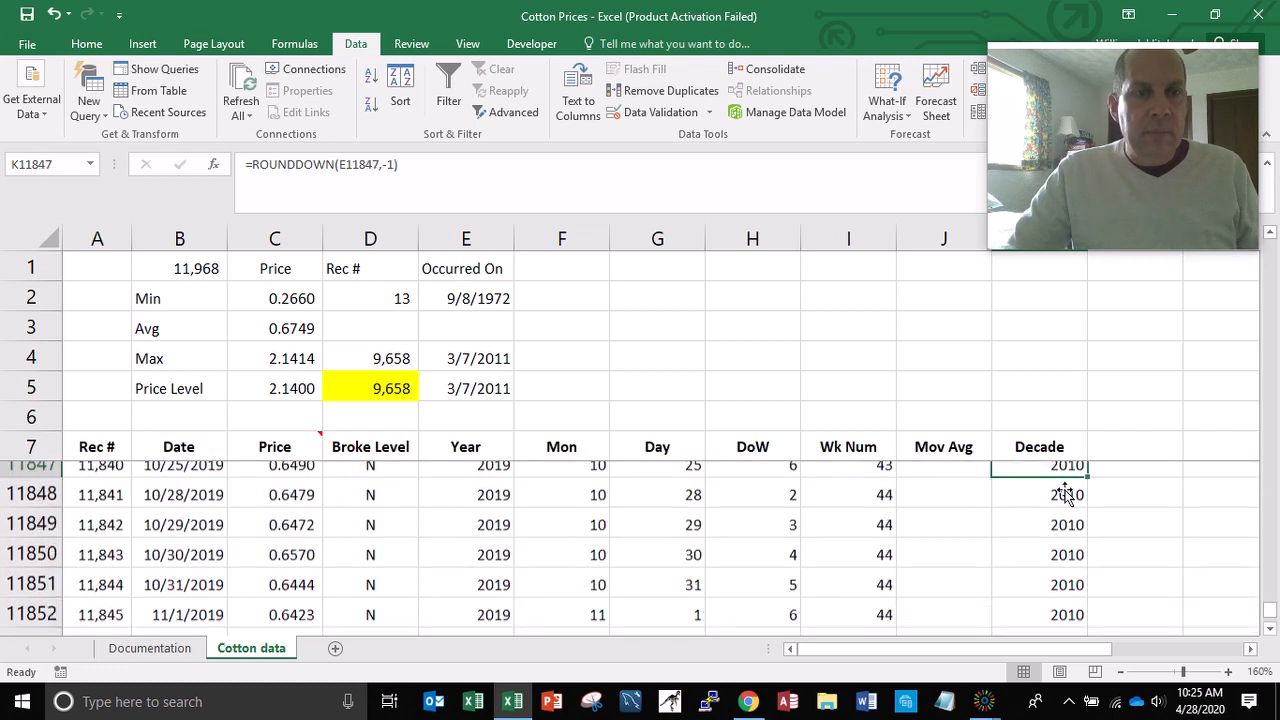
key("Up")
key("Up")
key("Up")
key("Up")
key("Up")
key("Up")
key("Up")
key("Up")
key("Up")
key("Up")
key("Up")
key("Up")
key("Up")
key("Up")
key("Up")
key("Up")
key("Up")
key("Up")
key("Up")
key("Up")
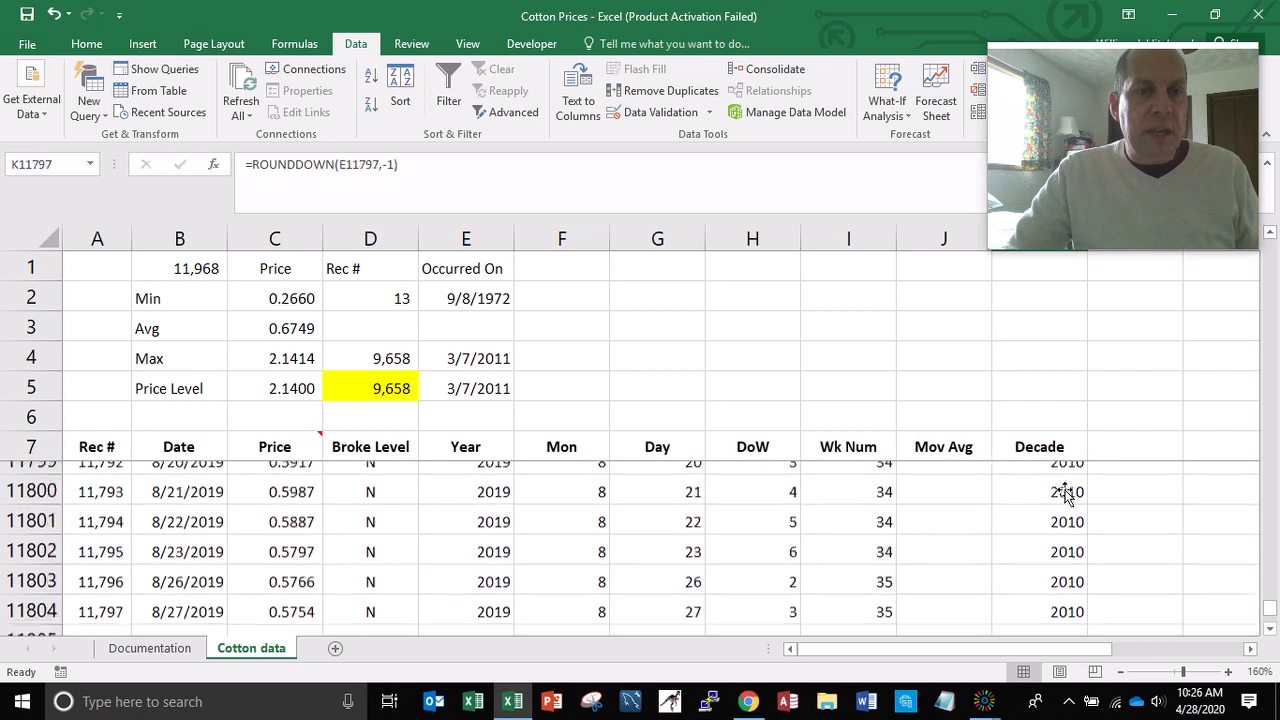
key("Up")
key("Up")
key("Up")
key("Up")
key("Up")
key("Up")
key("Up")
key("Up")
key("Up")
key("Up")
key("Up")
key("Up")
key("Up")
key("Up")
key("Up")
key("Up")
key("Up")
key("Up")
key("Up")
key("Up")
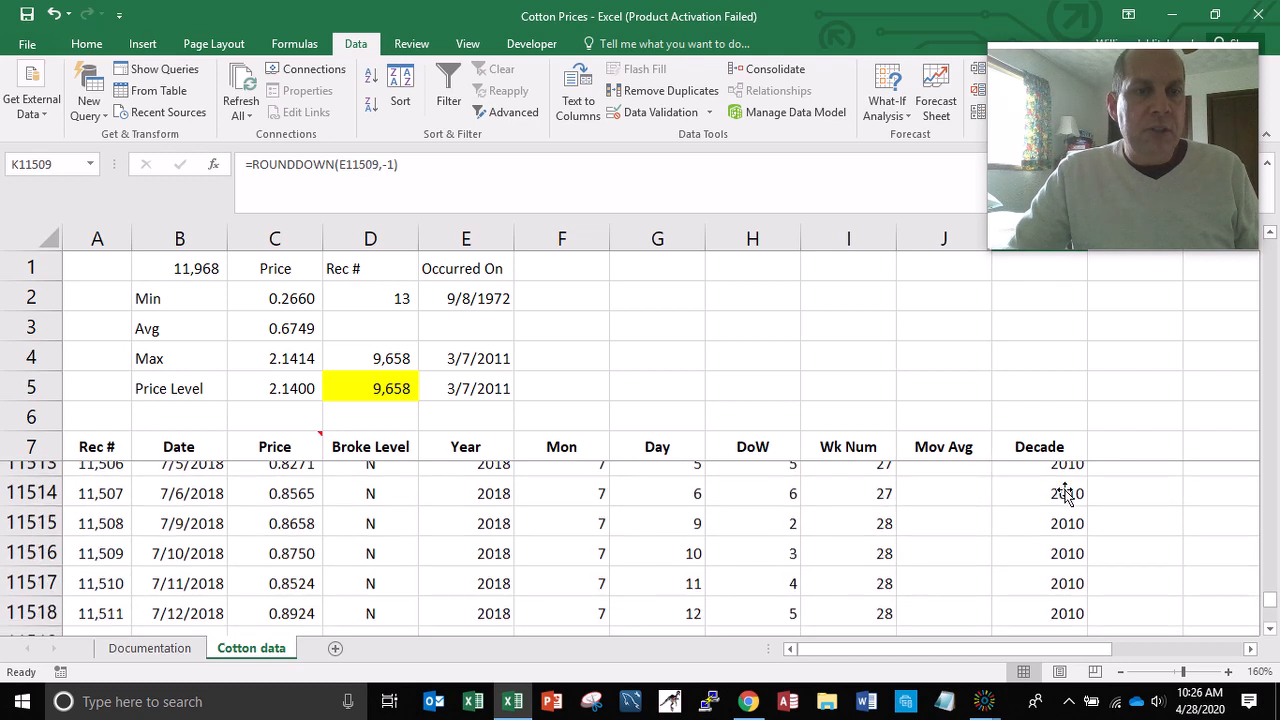
key("Up")
key("Up")
key("Up")
key("Up")
key("Up")
key("Up")
key("Up")
key("Up")
key("Up")
key("Up")
key("Up")
key("Up")
key("Up")
key("Up")
key("Up")
key("Up")
key("Up")
key("Up")
key("Up")
key("Up")
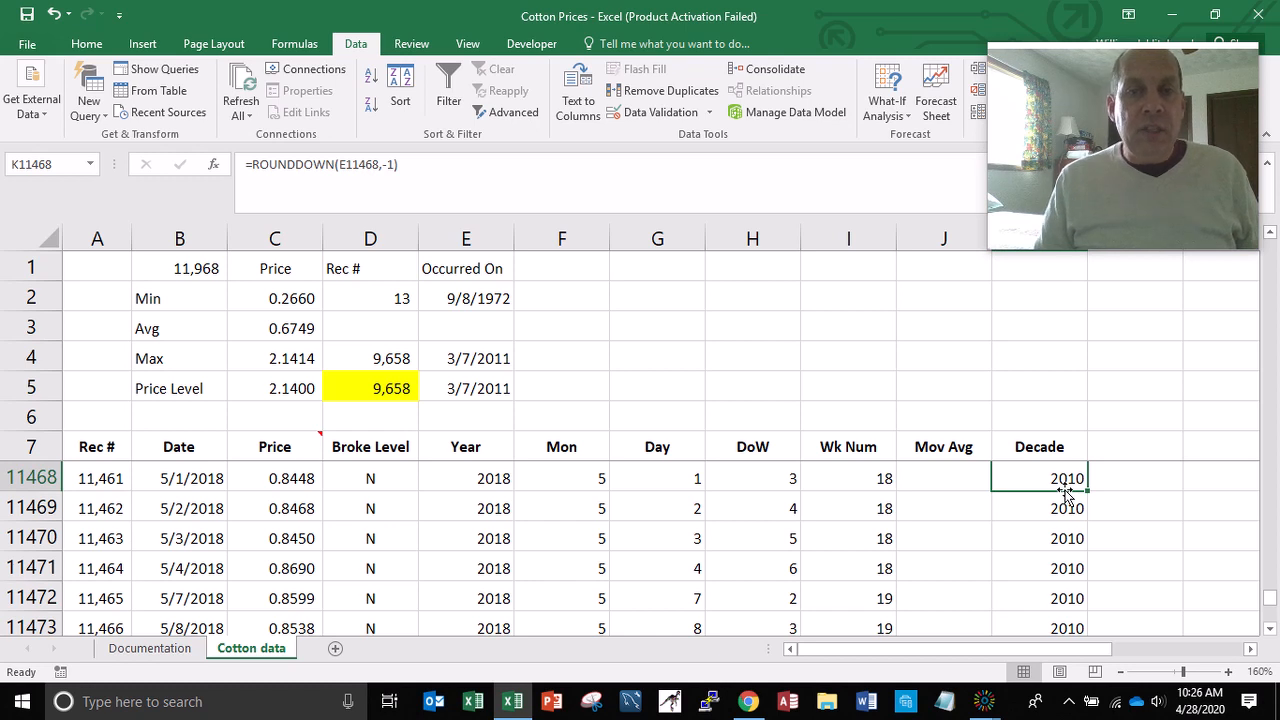
key("Left")
key("Left")
key("Left")
key("Left")
key("Left")
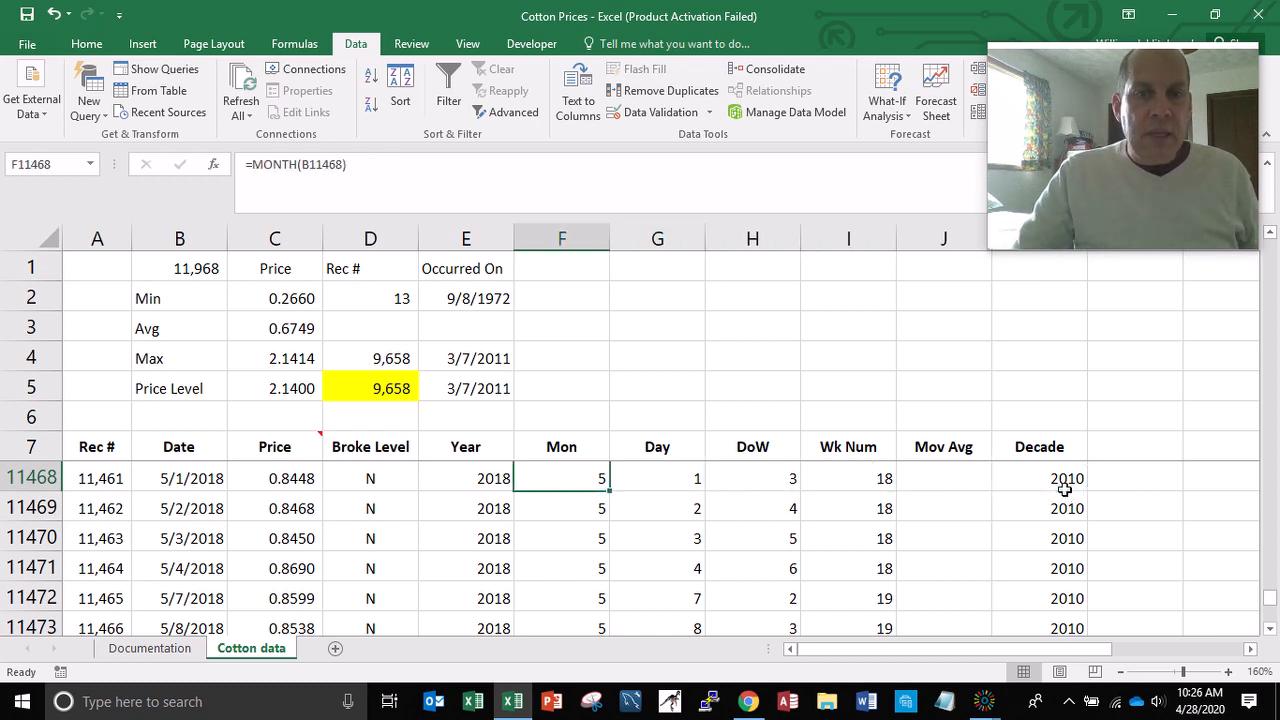
key("Left")
key("Left")
key("Left")
key("Left")
key("Right")
key("Right")
key("Right")
key("Right")
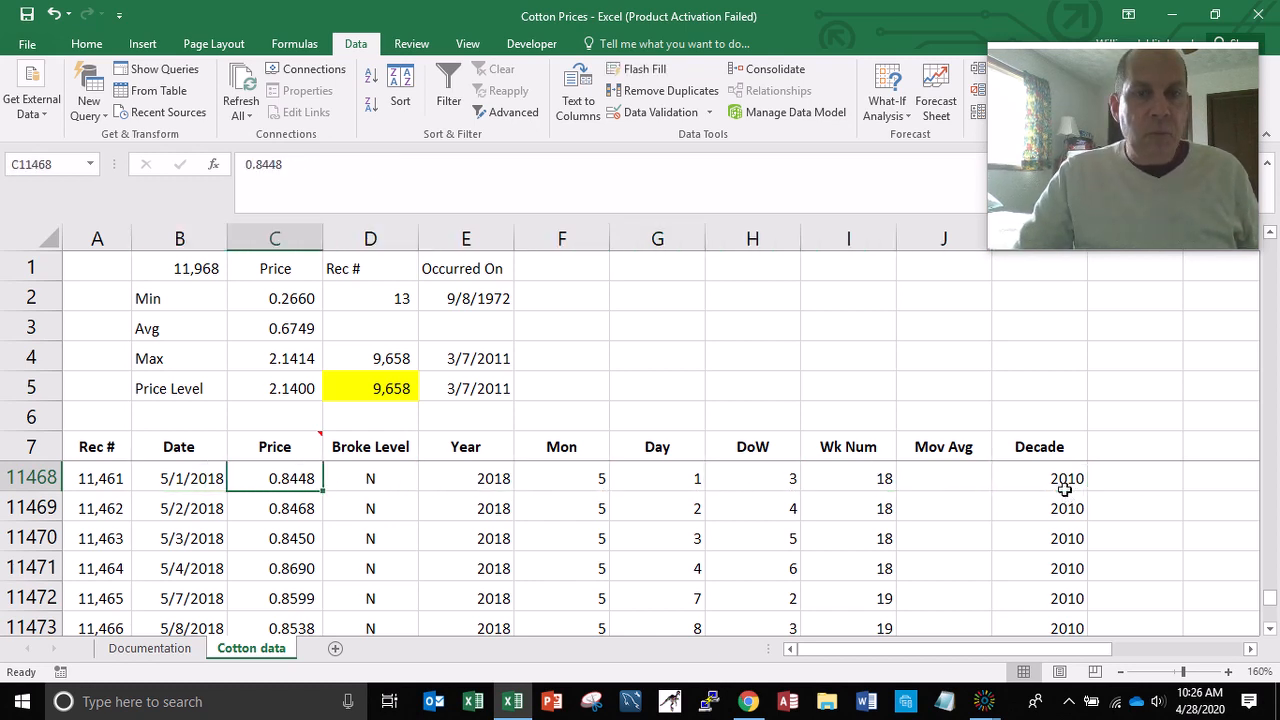
key("Right")
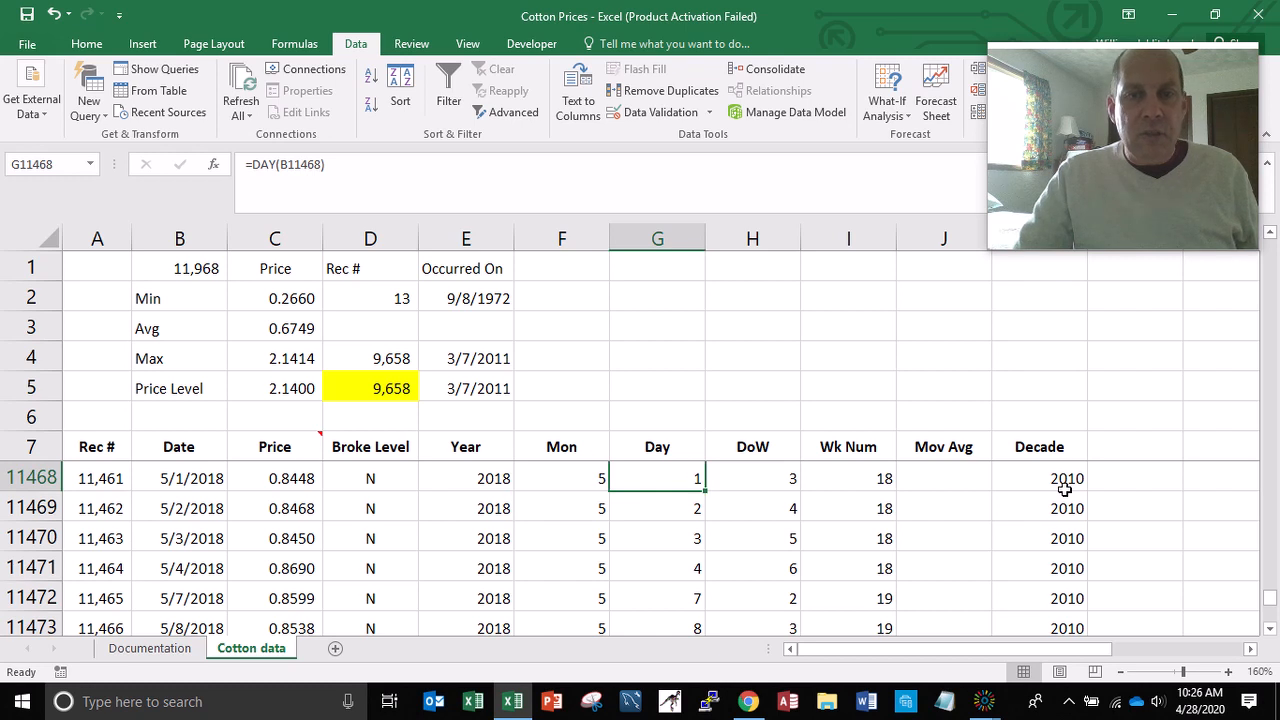
key("Left")
key("Right")
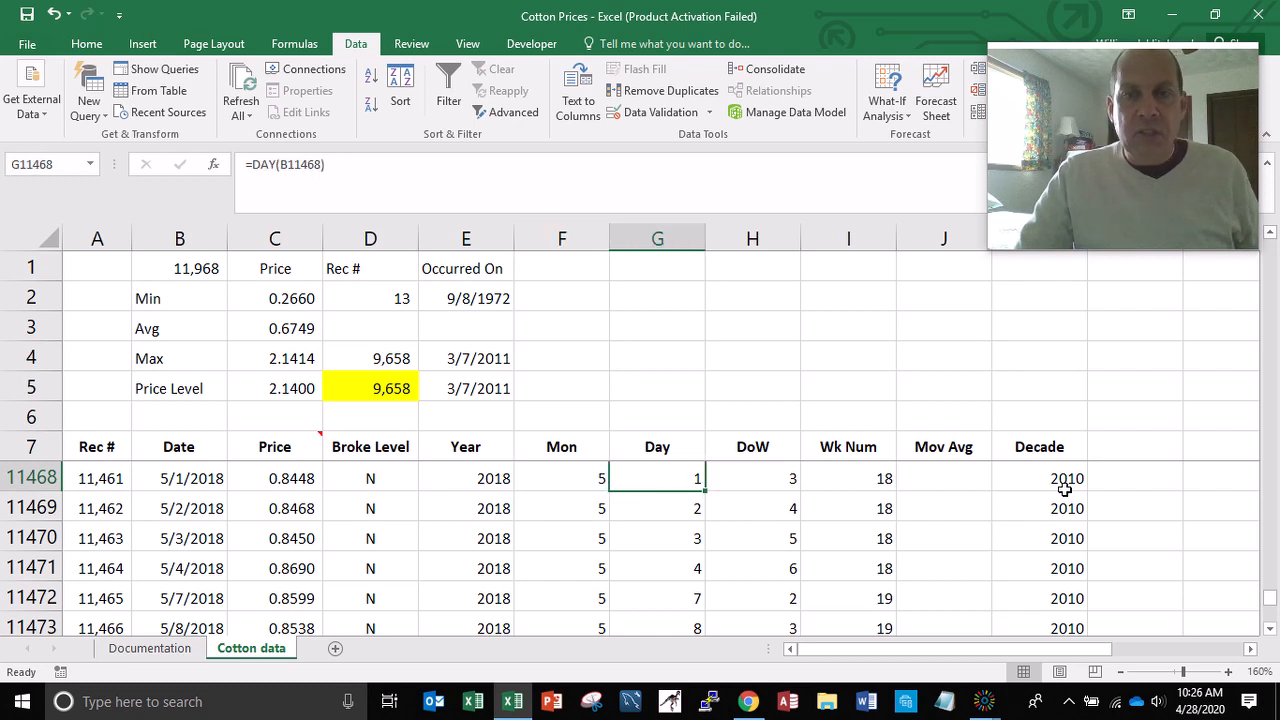
key("Right")
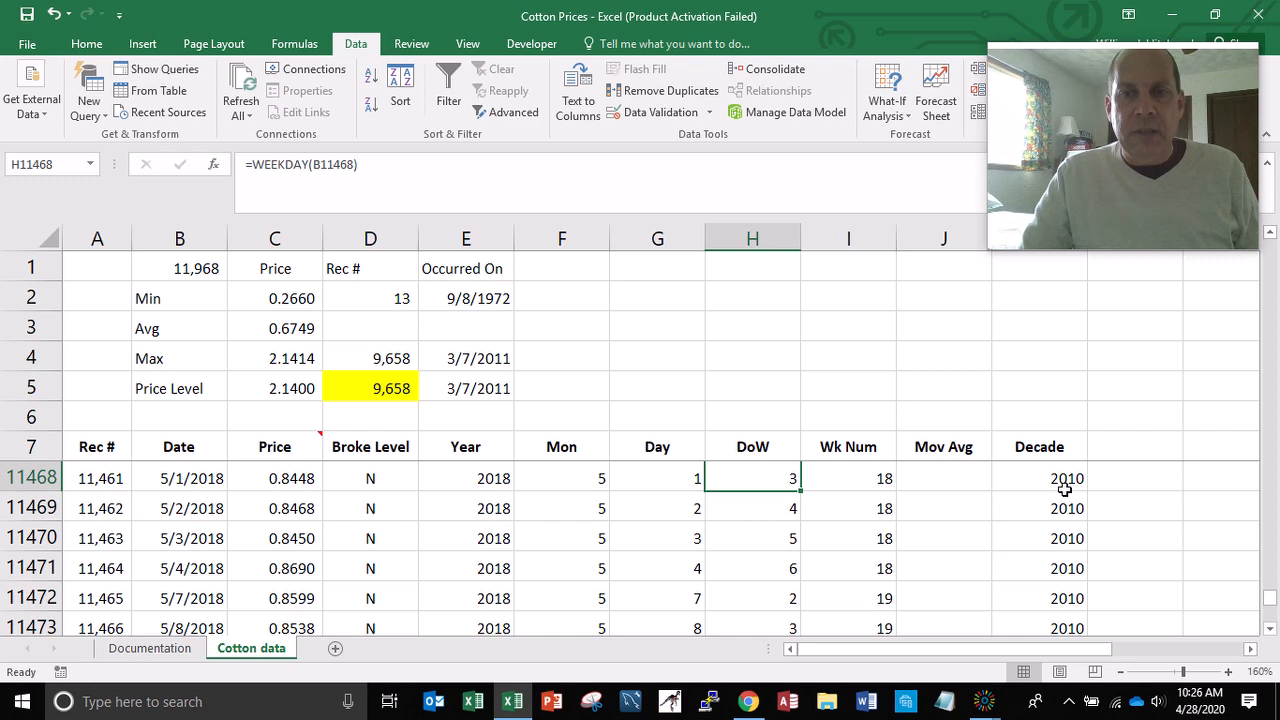
key("Right")
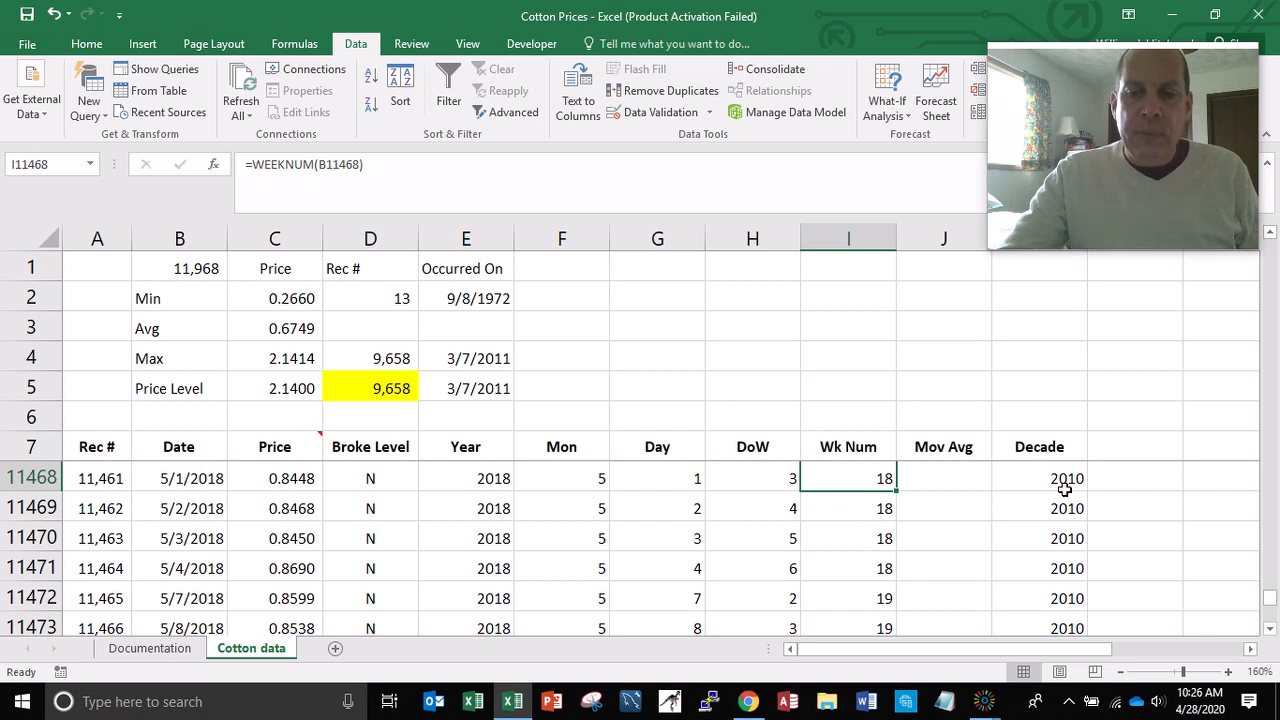
- Copy the first record's Mon through Decade formulas in F8:K8 into the Min row starting at F2
key("ctrl+Home")
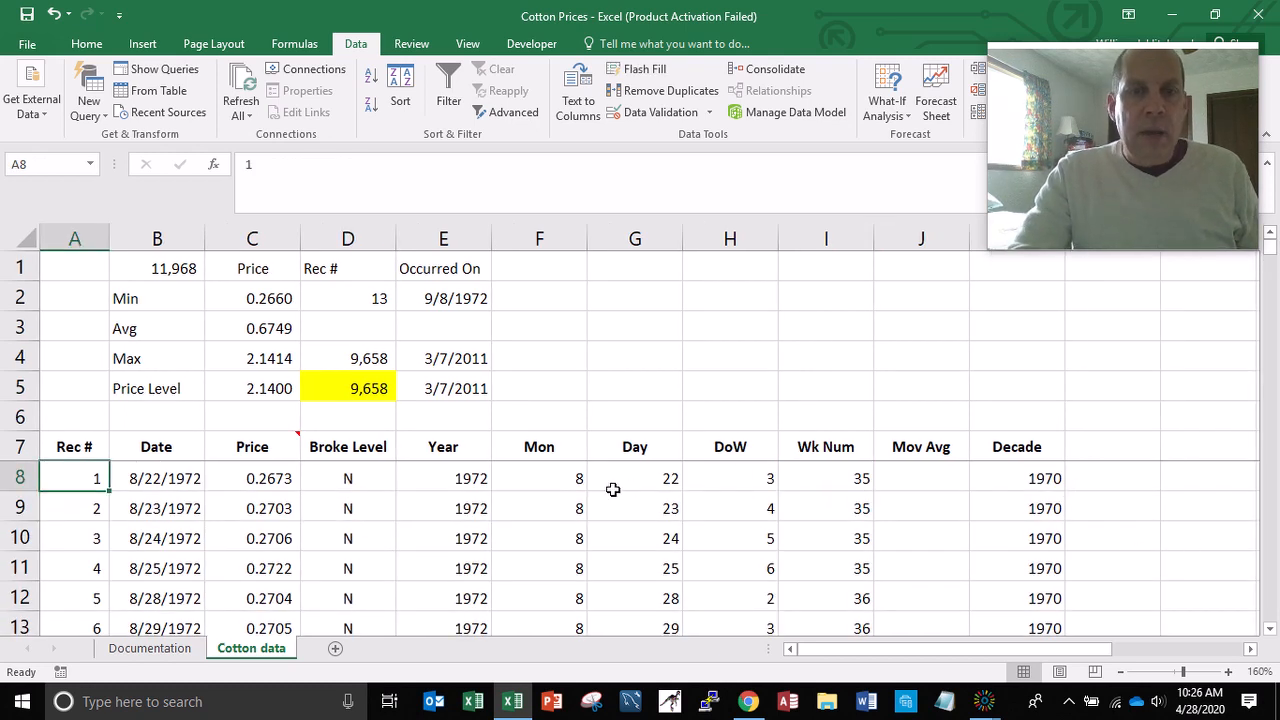
left_click(573, 481)
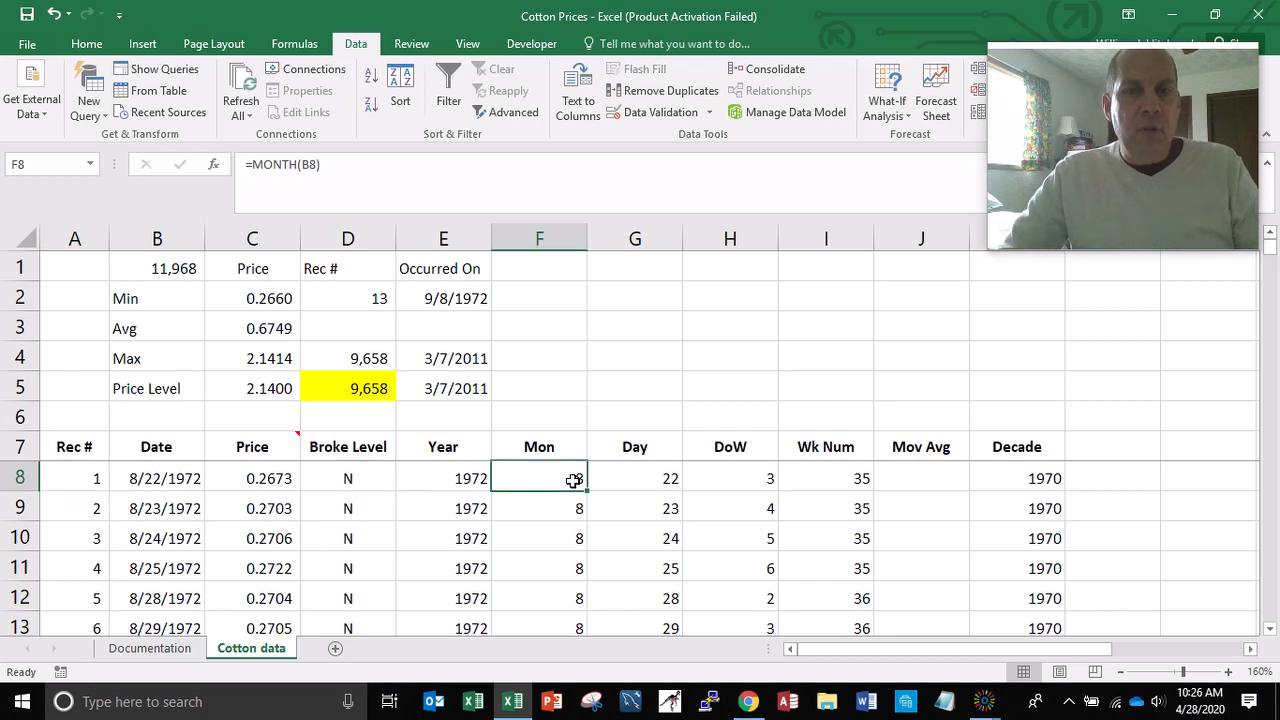
key("shift+Right")
key("shift+Right")
key("shift+Right")
key("shift+Right")
key("shift+Right")
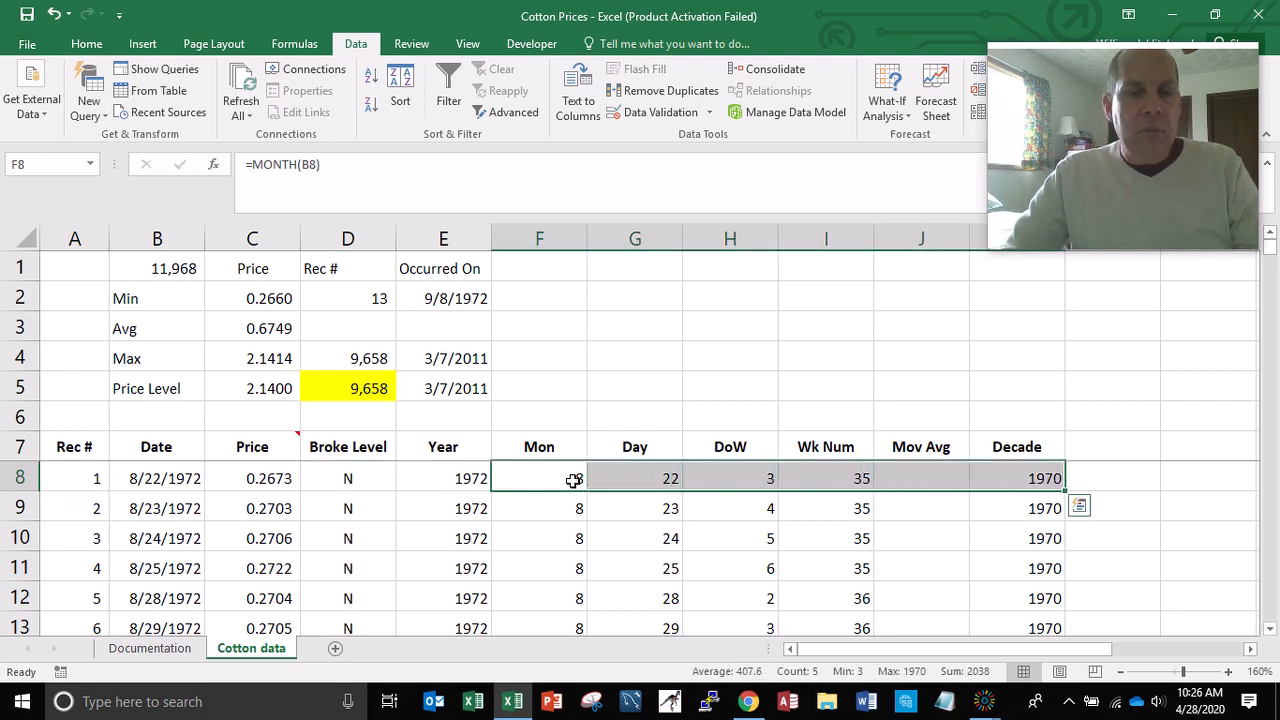
key("ctrl+c")
key("Up")
key("Up")
key("Up")
key("Up")
key("Up")
key("Up")
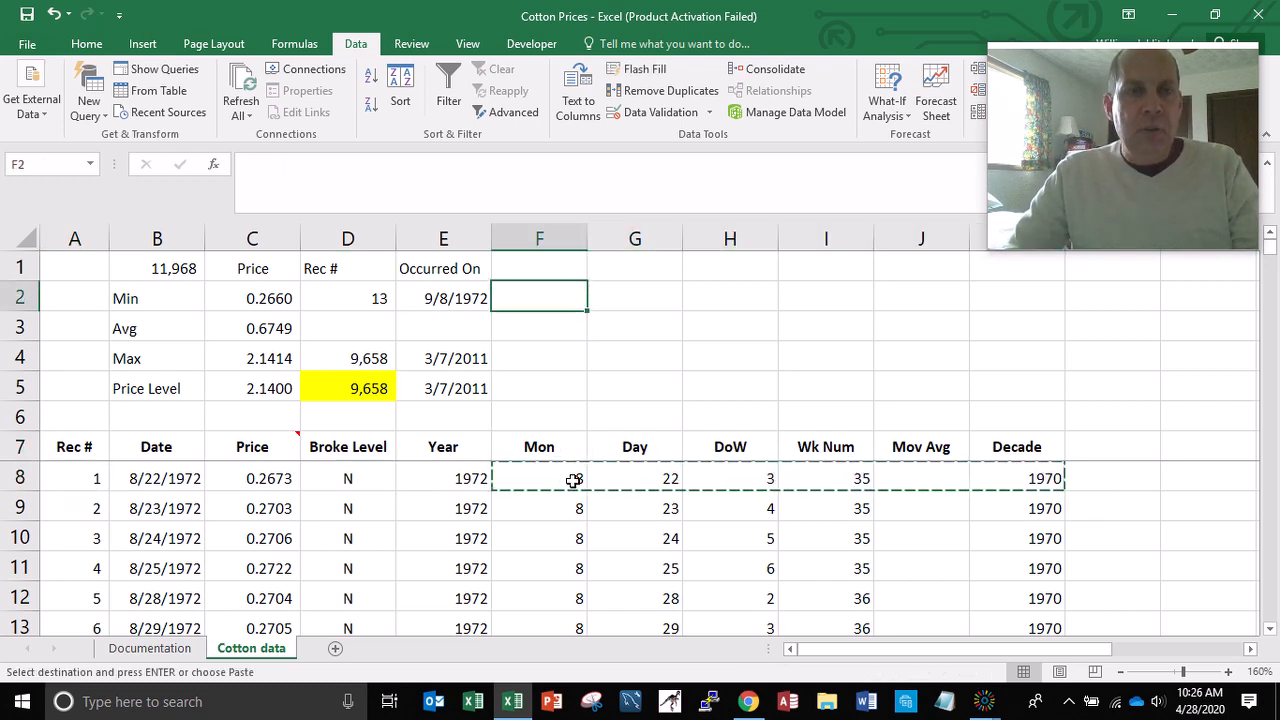
key("Return")
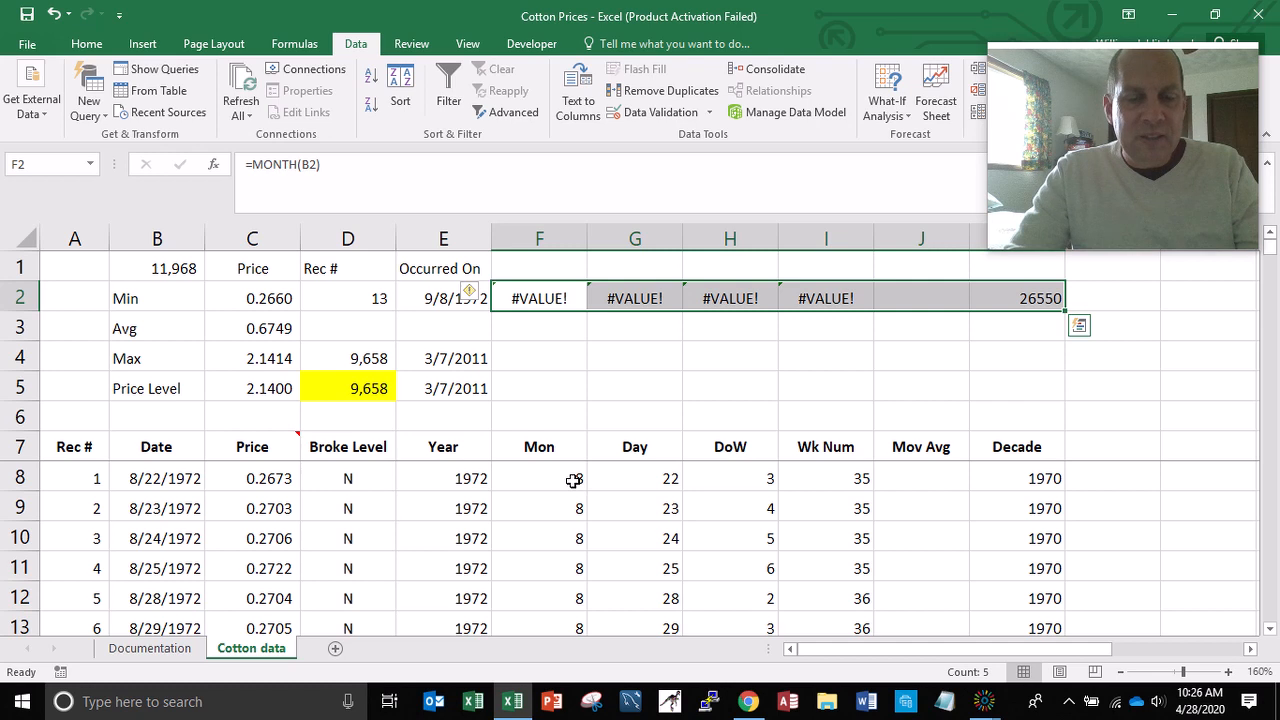
- Enter =MONTH(E2) in F2 so the Min row's month comes from its Occurred On date
left_click(553, 291)
type("=mon")
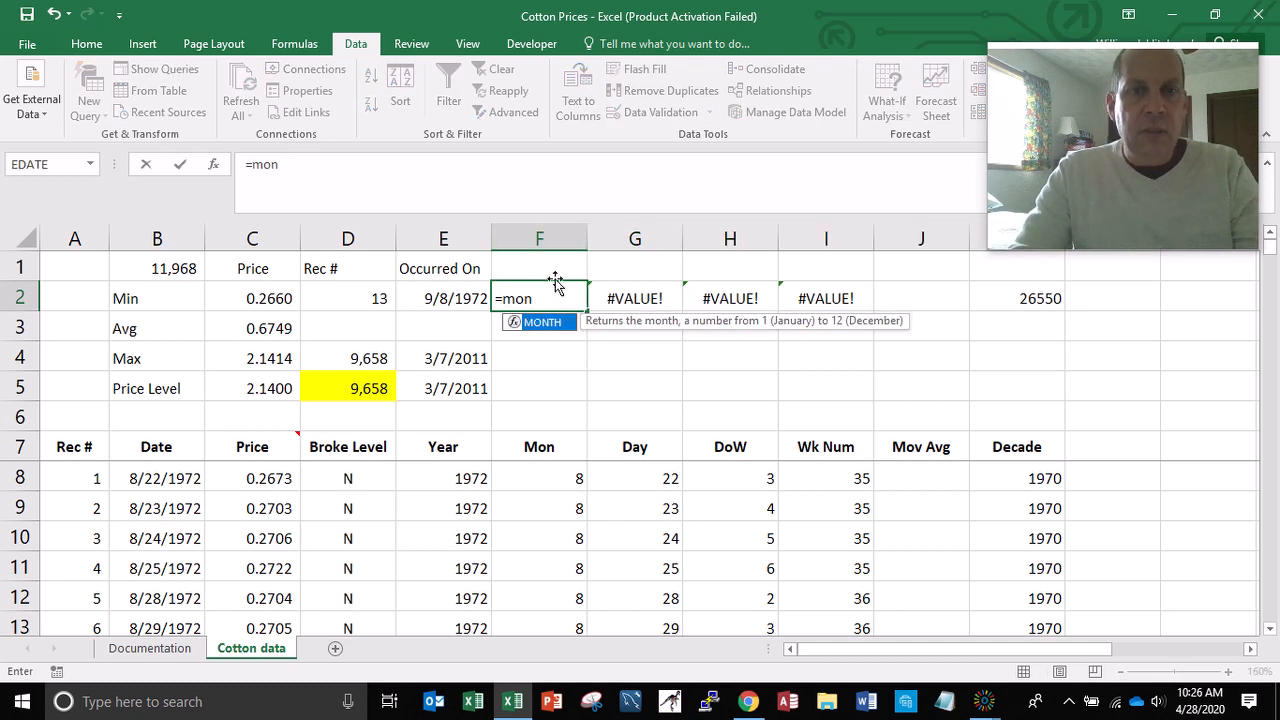
scroll(555, 279, "down", 1)
type("th(")
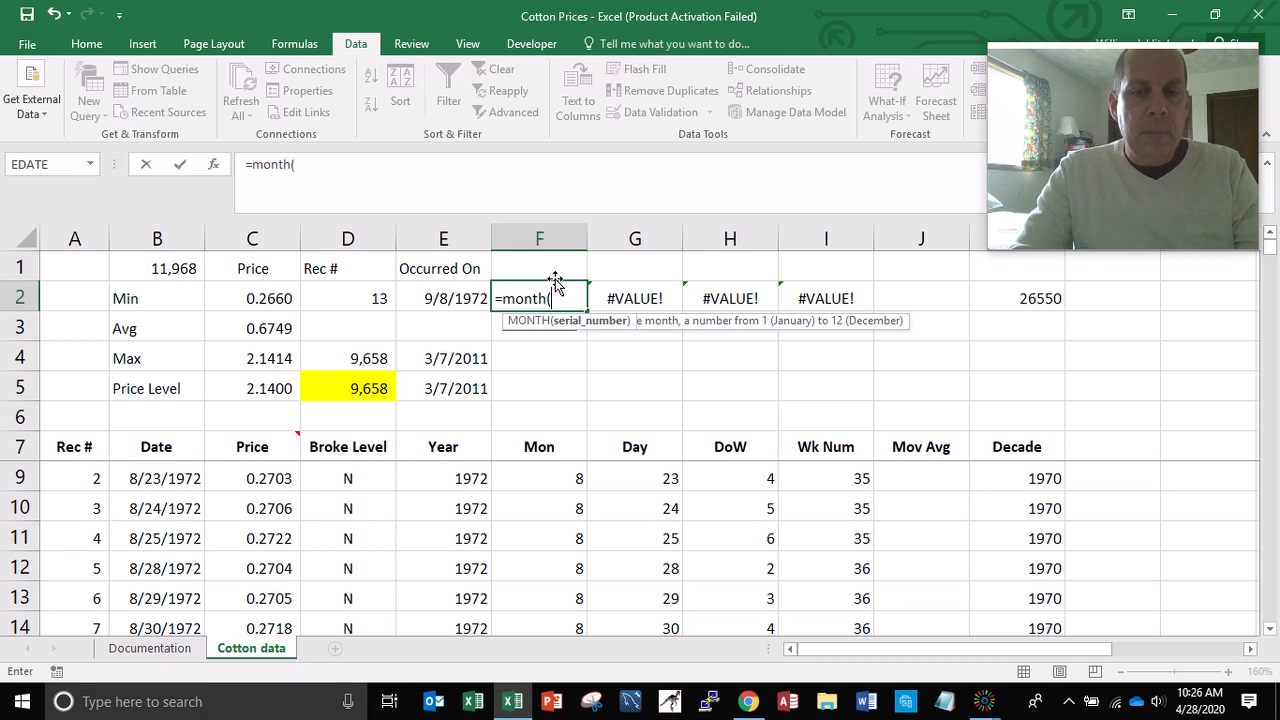
key("Left")
type(")")
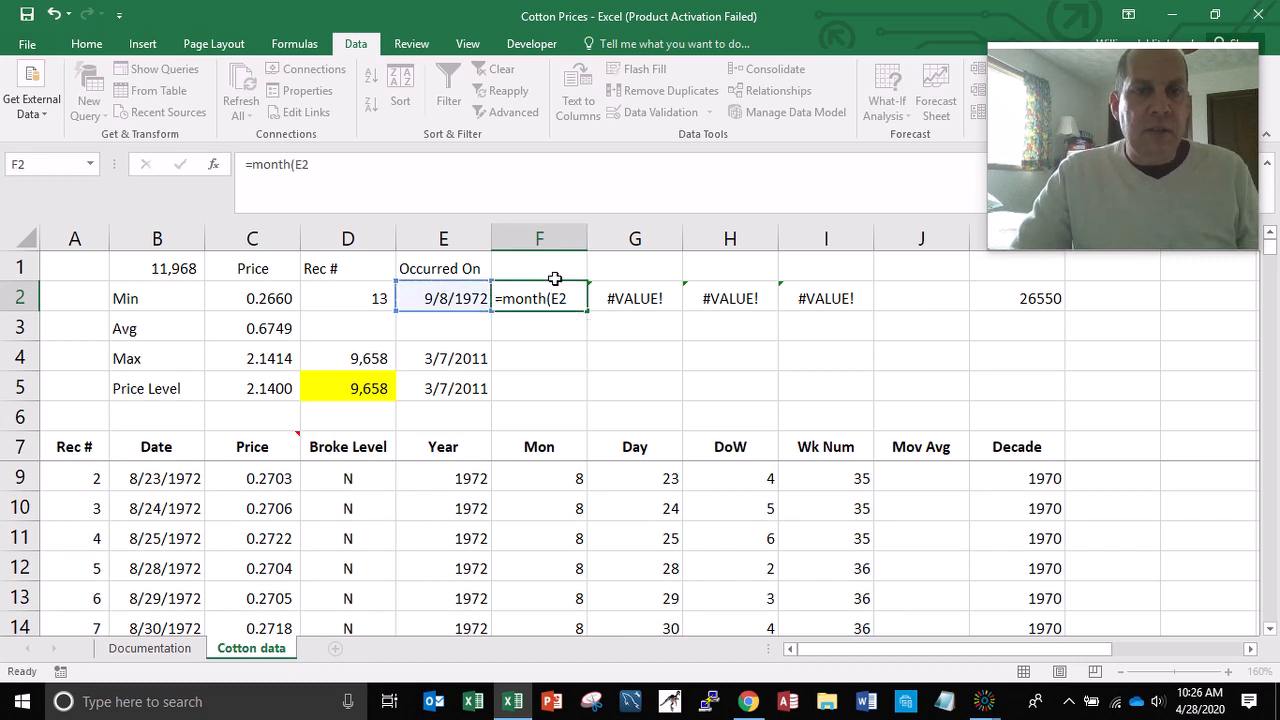
key("Return")
- Enter =DAY(E2) in G2 for the day of the Min row's Occurred On date
key("Up")
key("Right")
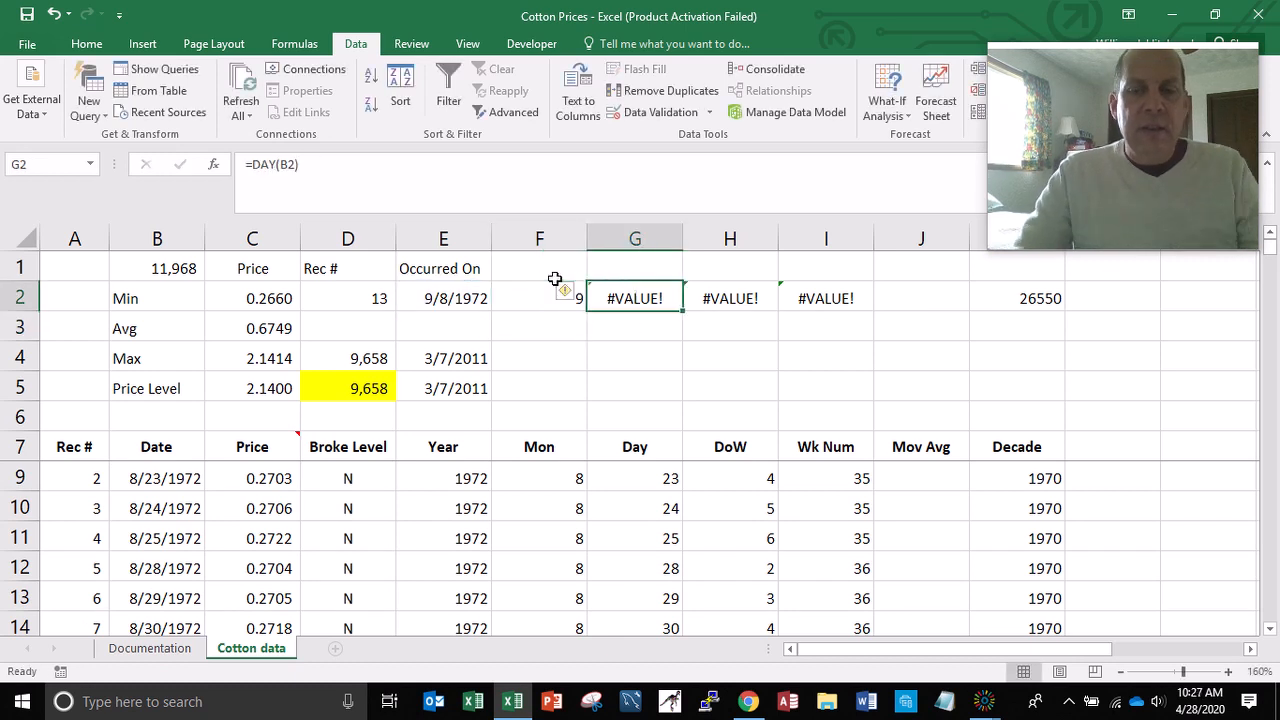
type("=day")
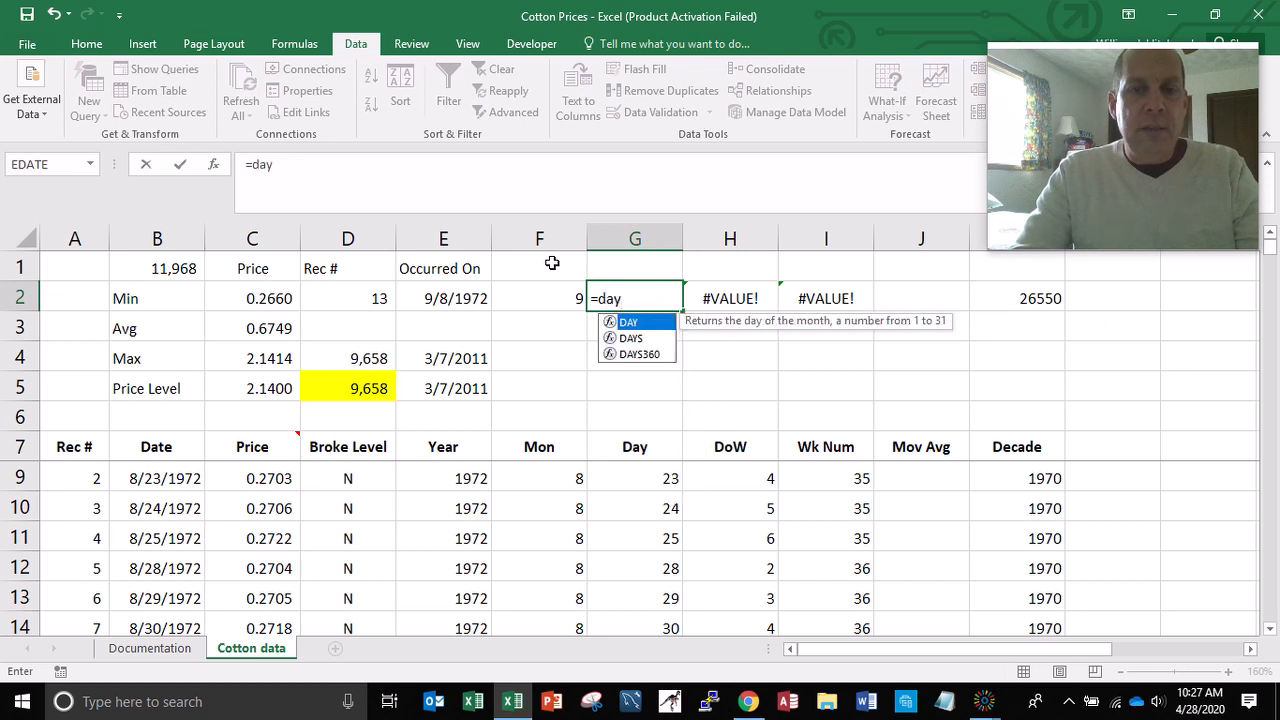
type("(")
key("Left")
type(")")
key("Return")
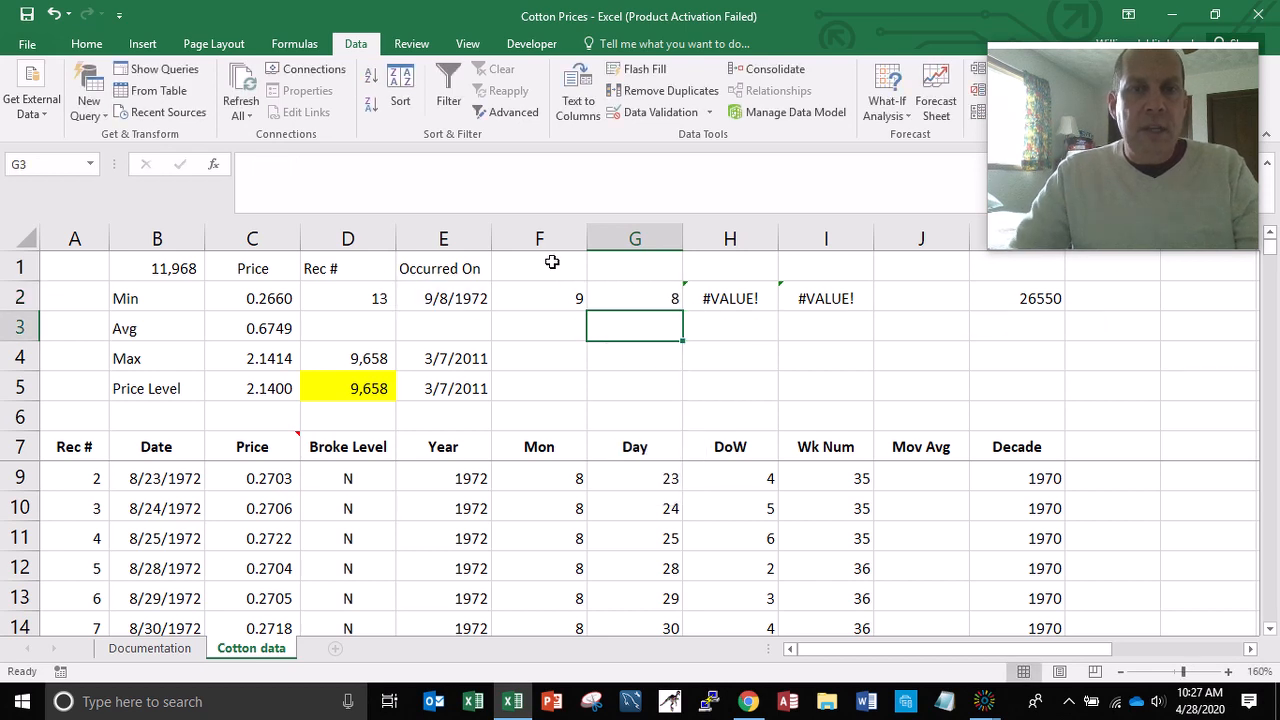
- Enter =WEEKDAY(E2) in H2 for the day of week of the Min row's date
key("Up")
key("Right")
type("=")
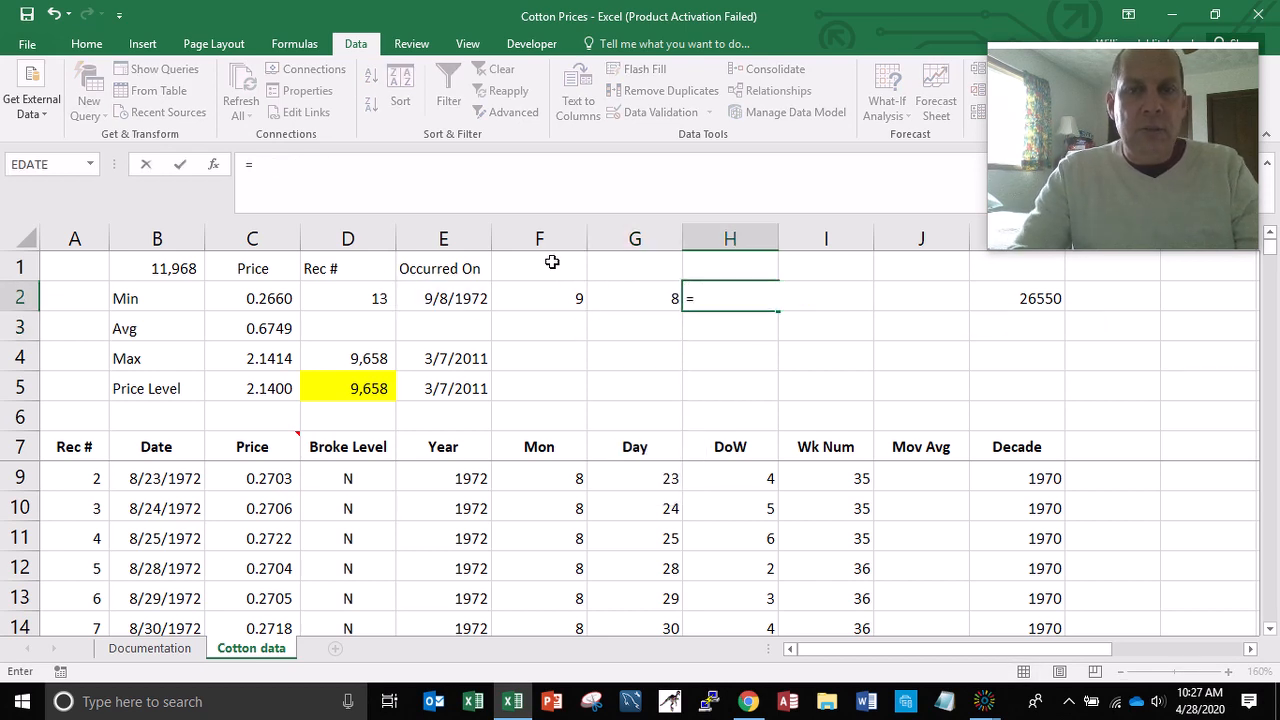
type("weekda")
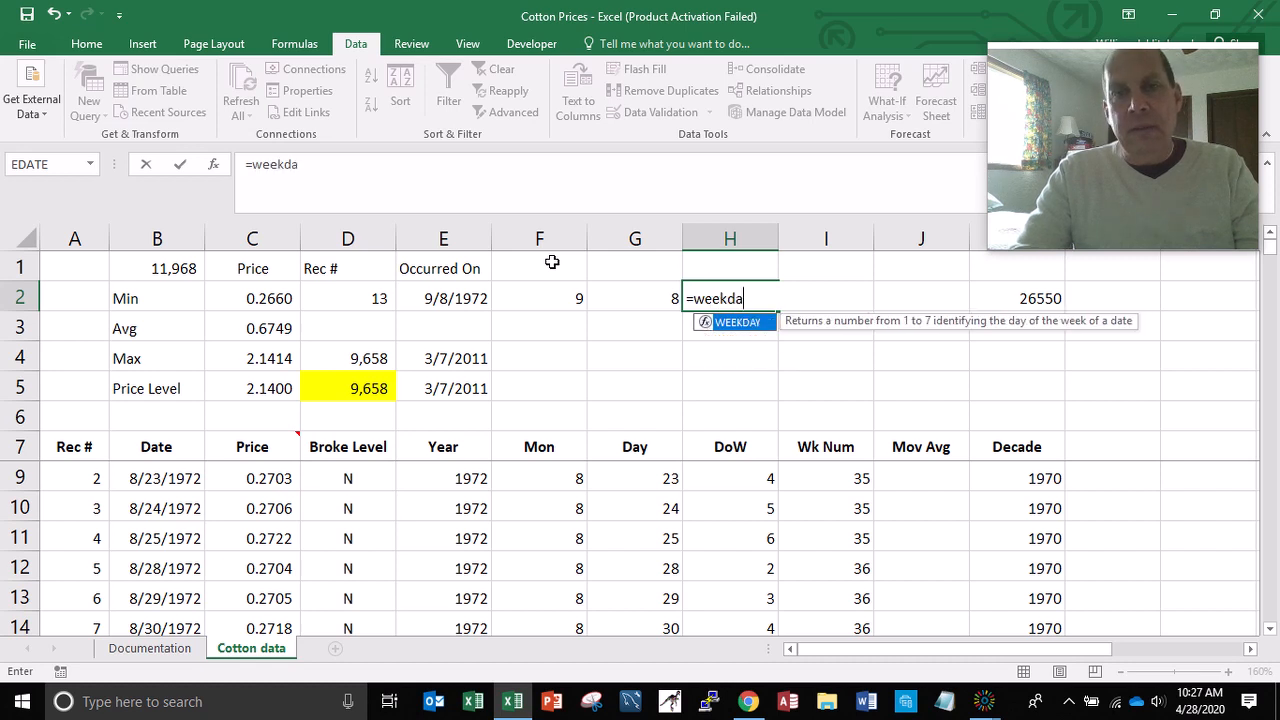
type("y(")
key("Left")
key("Left")
key("Left")
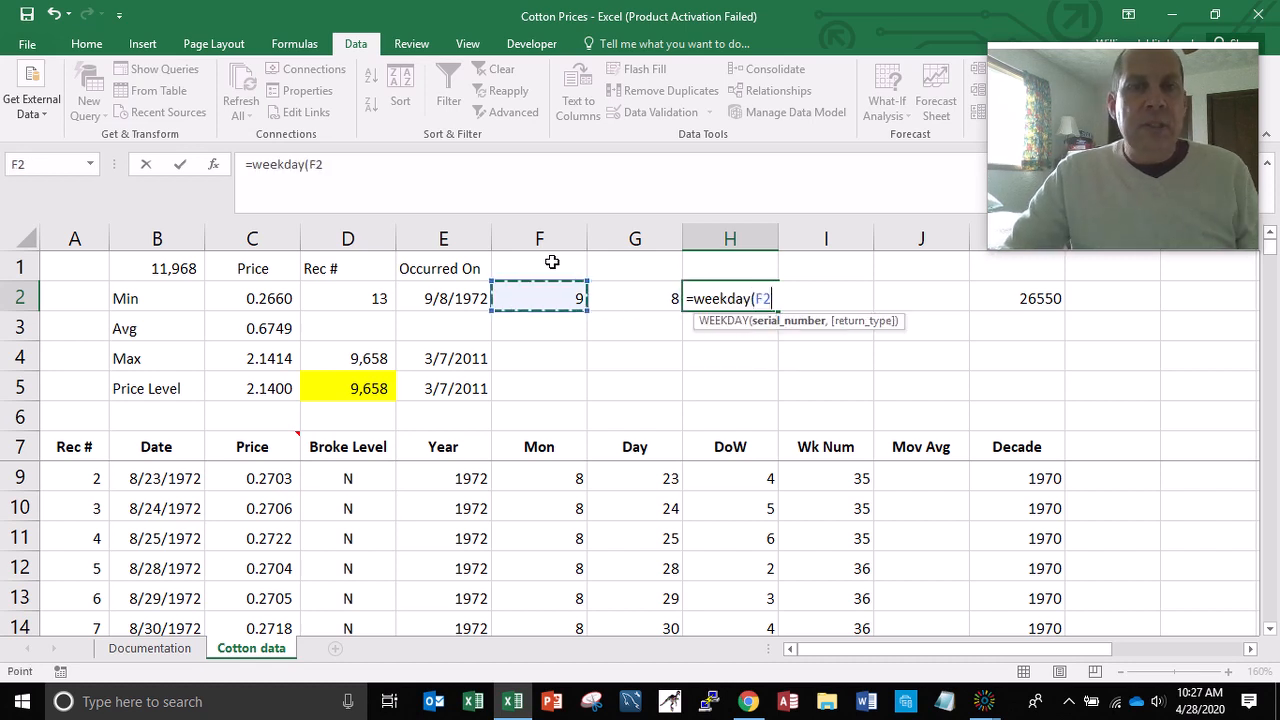
key("Return")
- Change the Min row's week number formula in I2 to =WEEKNUM(E2)
key("Up")
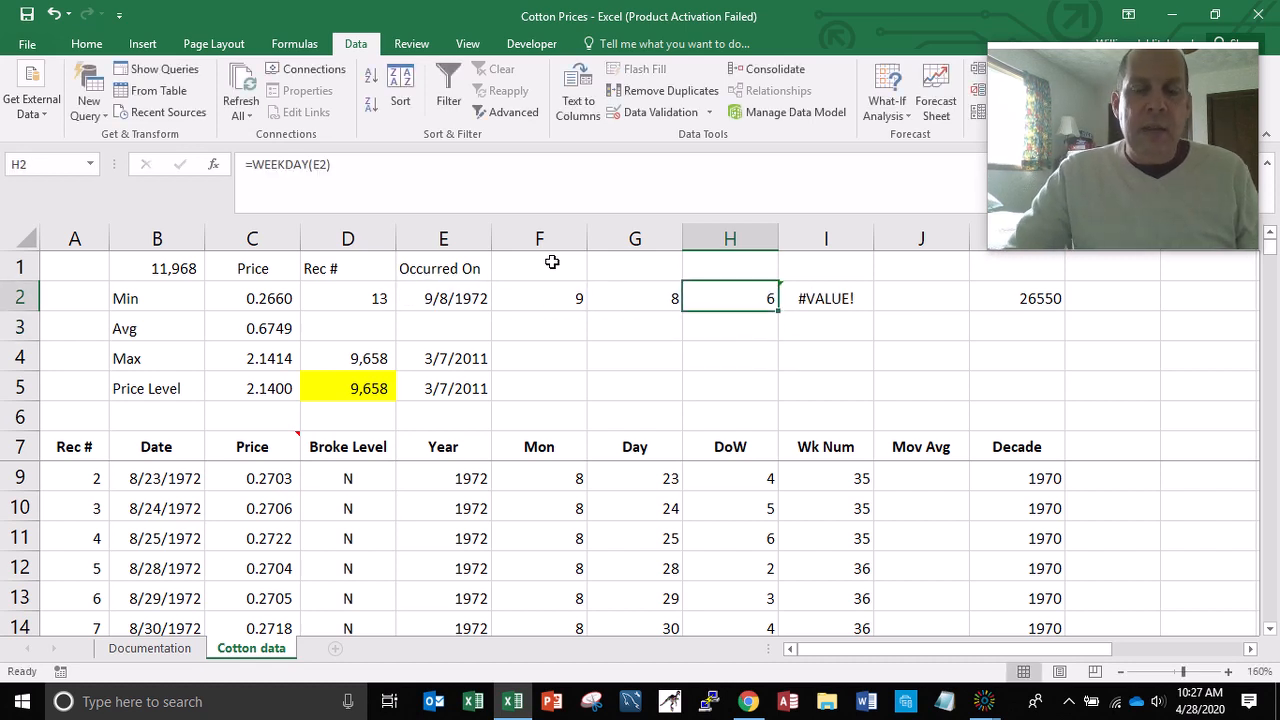
key("Right")
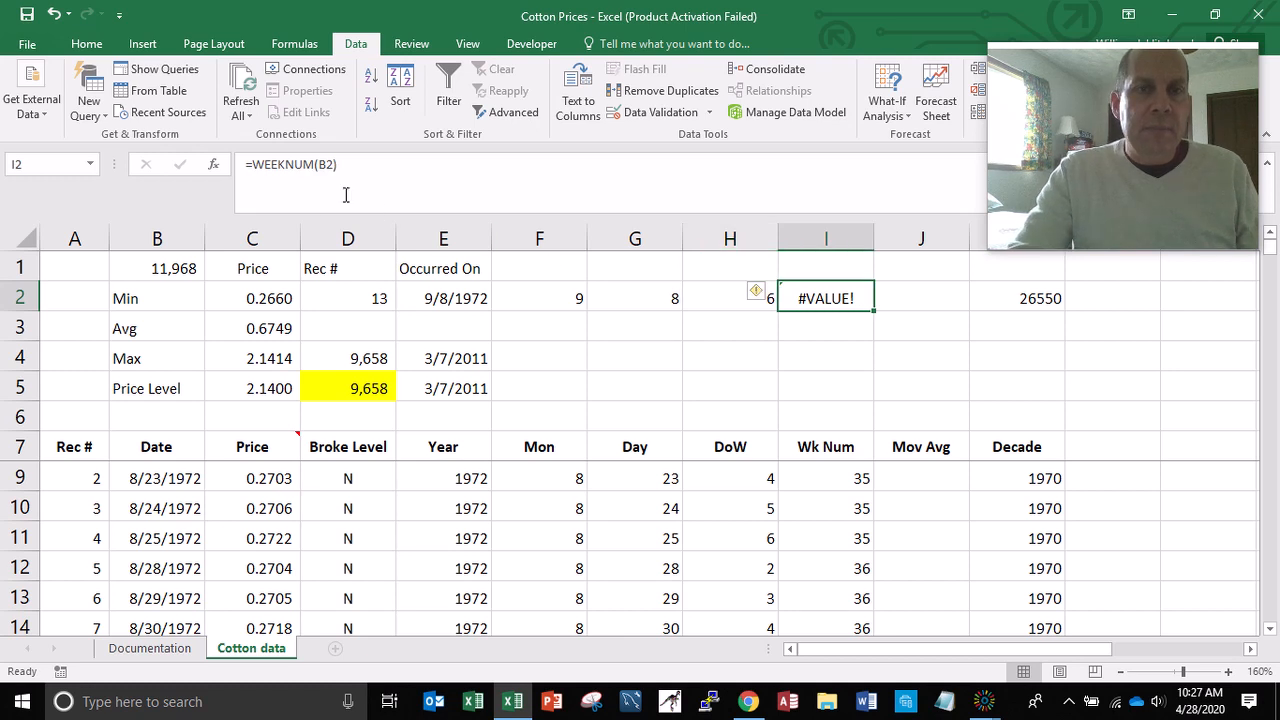
left_click(328, 167)
key("BackSpace")
type("E")
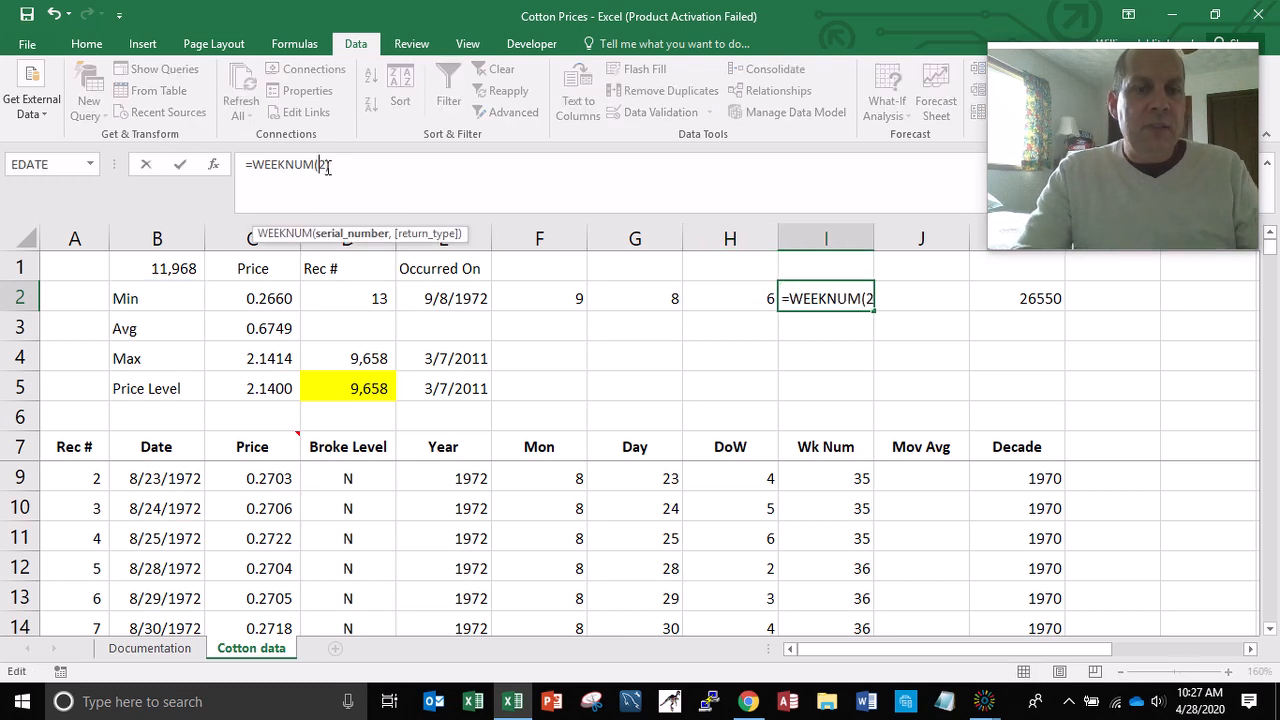
key("Return")
key("Up")
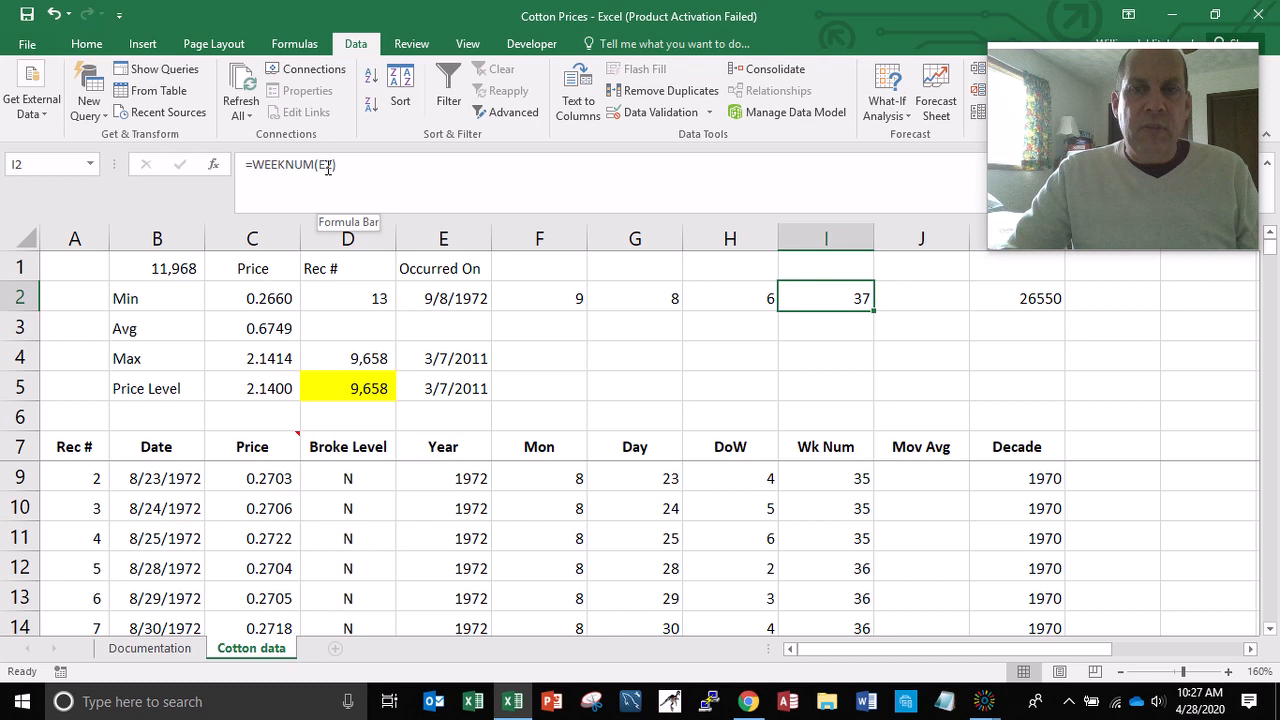
- Change the Min row's decade formula in K2 to =ROUNDDOWN(YEAR(E2),-1)
key("Right")
key("Right")
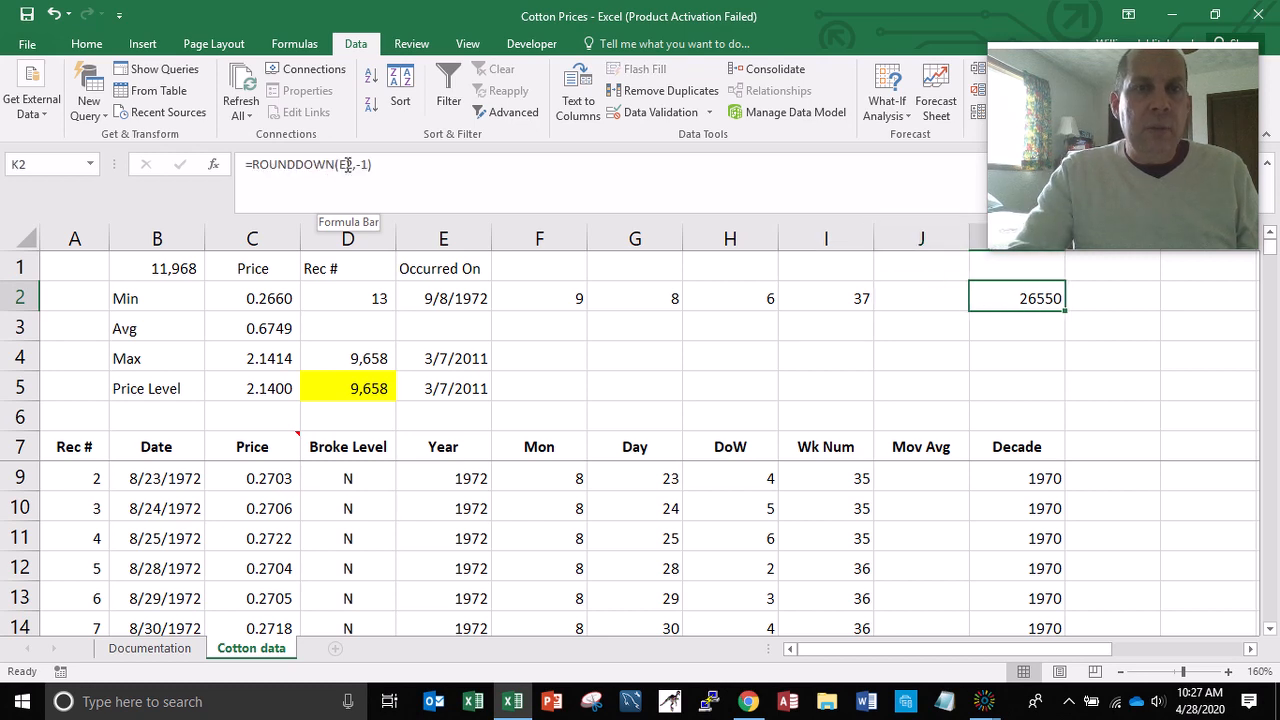
left_click(347, 166)
key("BackSpace")
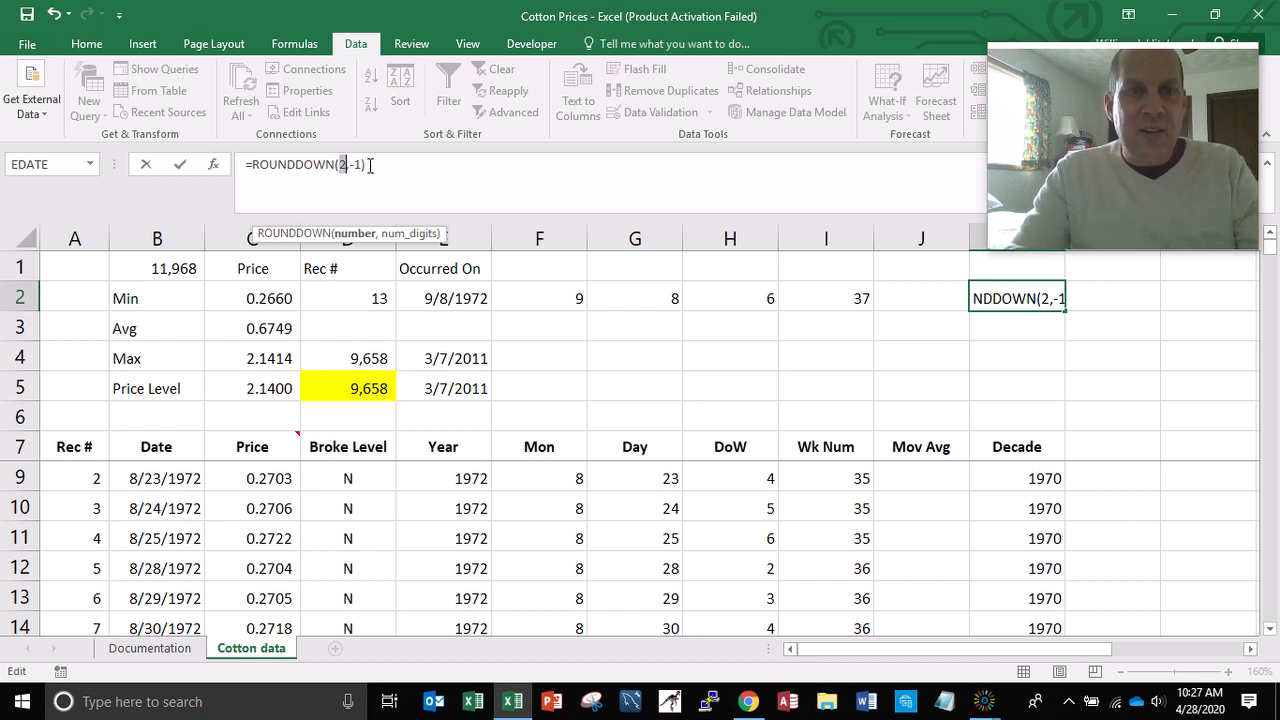
type("year(")
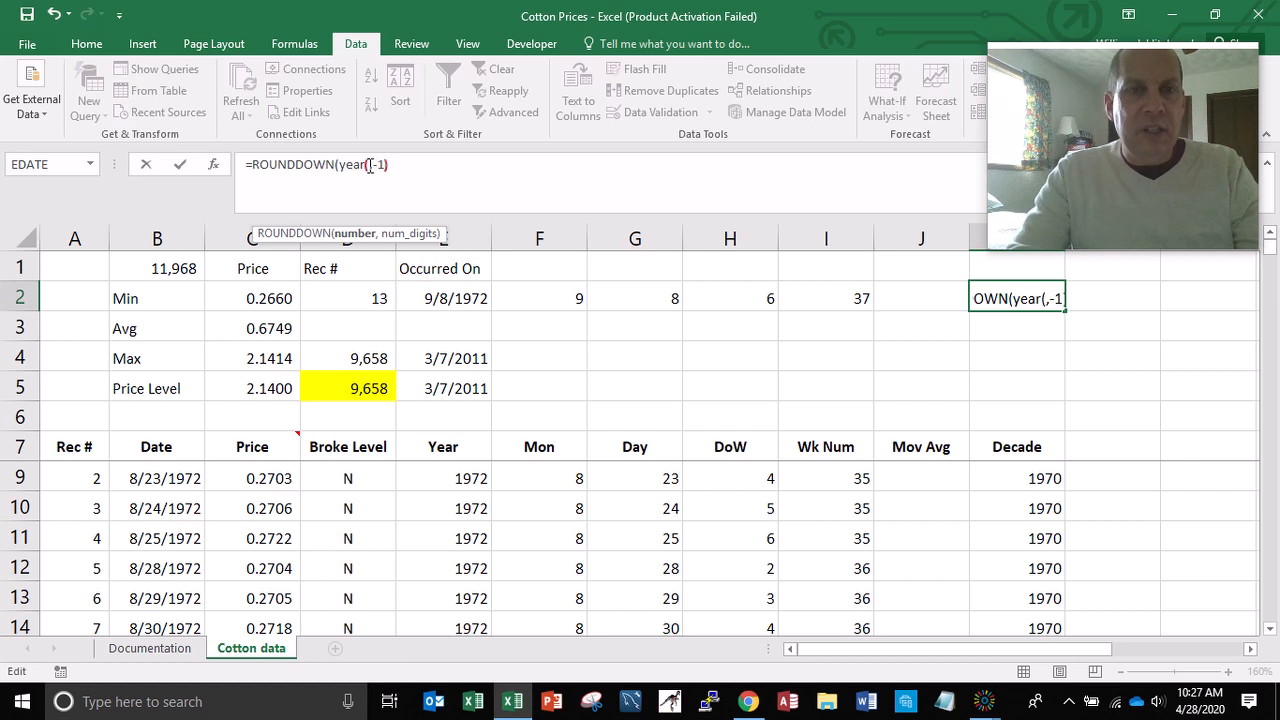
left_click(445, 298)
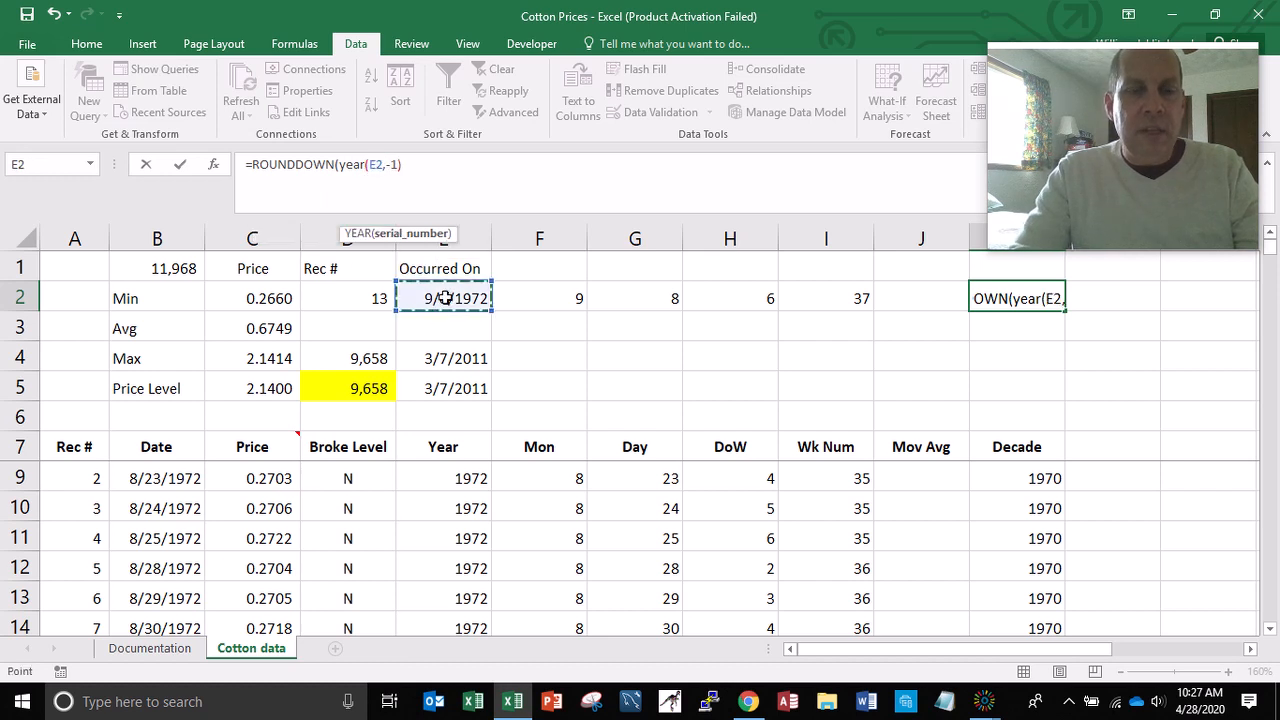
type(")")
key("Return")
key("Up")
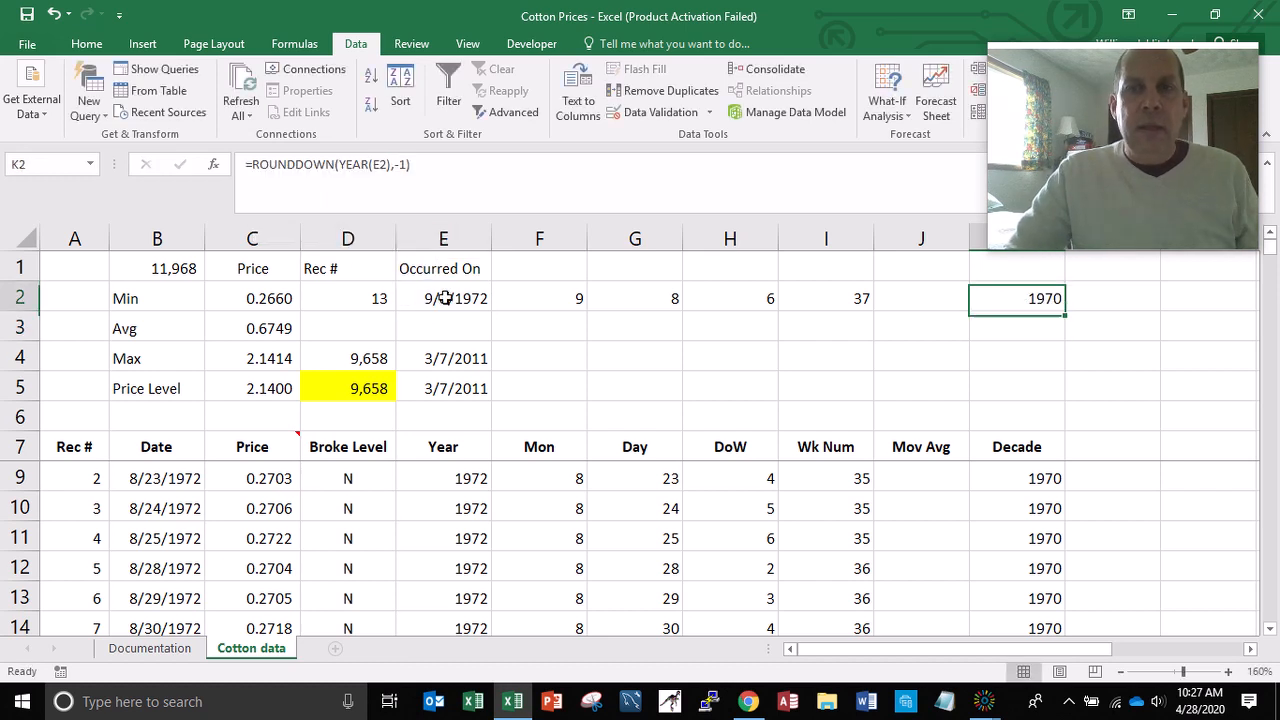
- Copy the Min row's formulas in F2:K2 to the Max and Price Level rows, F4:K5
key("Left")
key("Left")
key("Left")
key("Left")
key("Left")
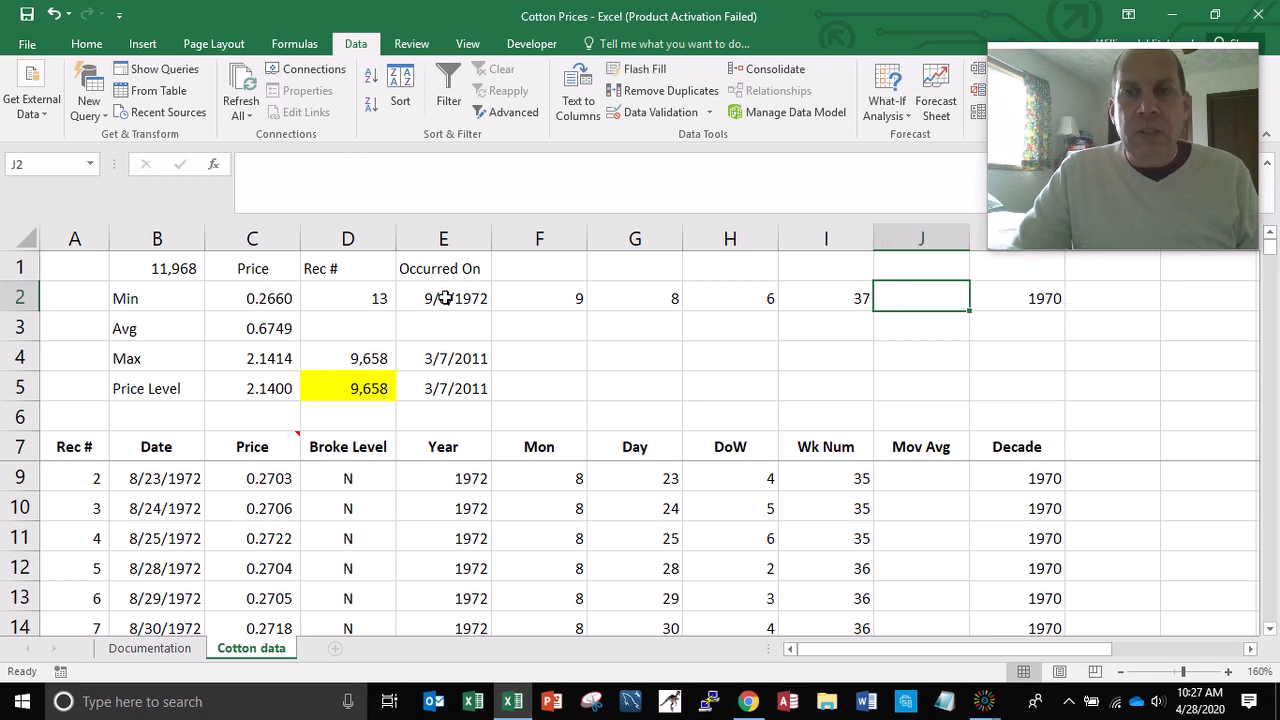
key("shift+Right")
key("shift+Right")
key("shift+Right")
key("shift+Right")
key("shift+Right")
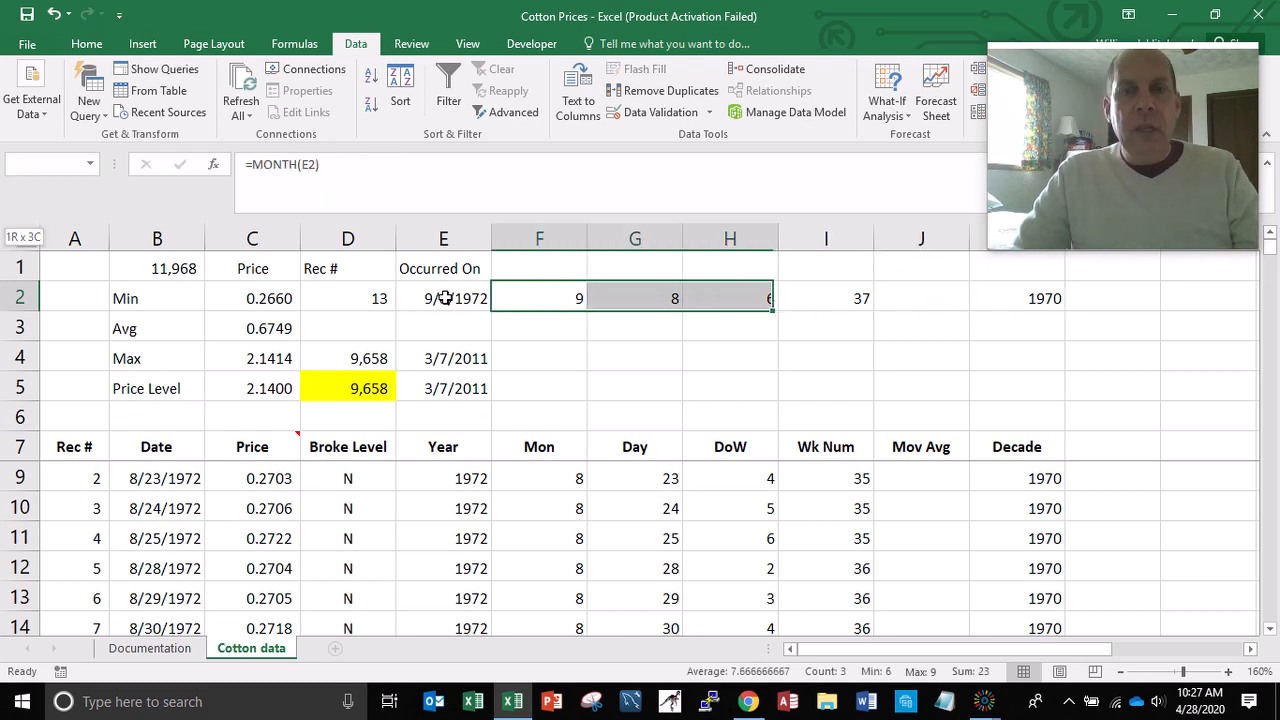
key("ctrl+c")
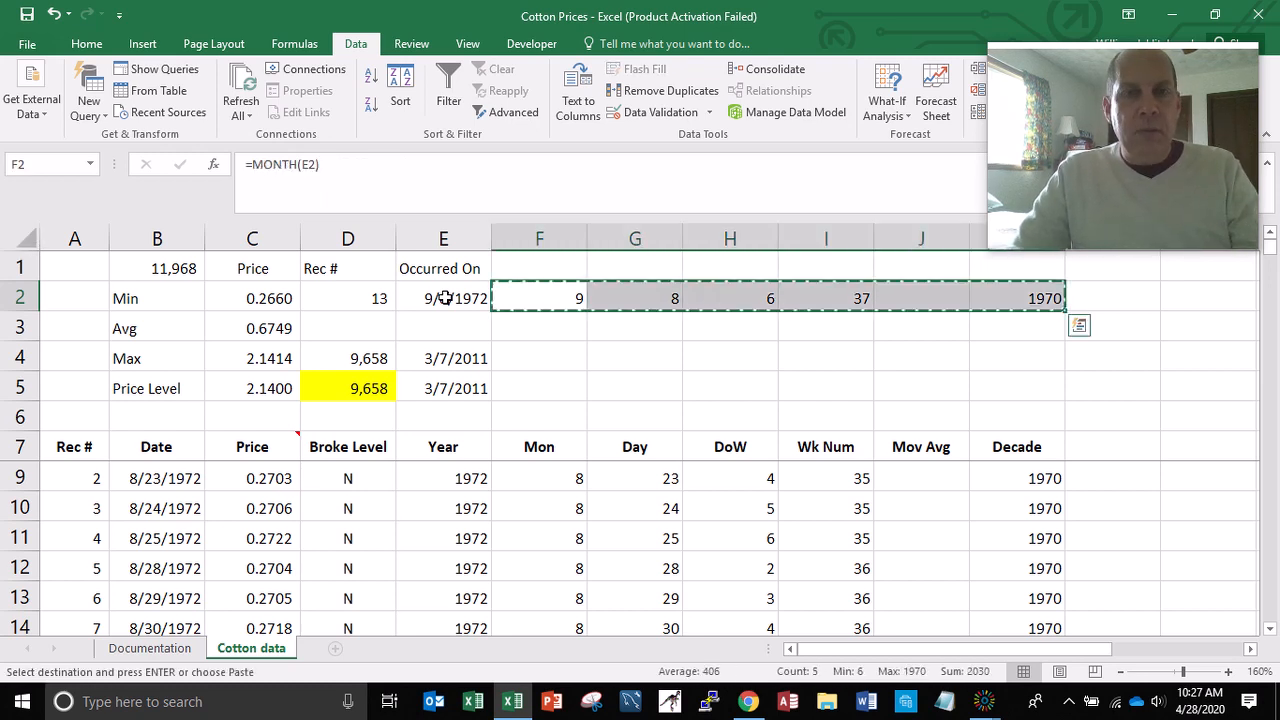
key("Down")
key("Down")
key("shift+Down")
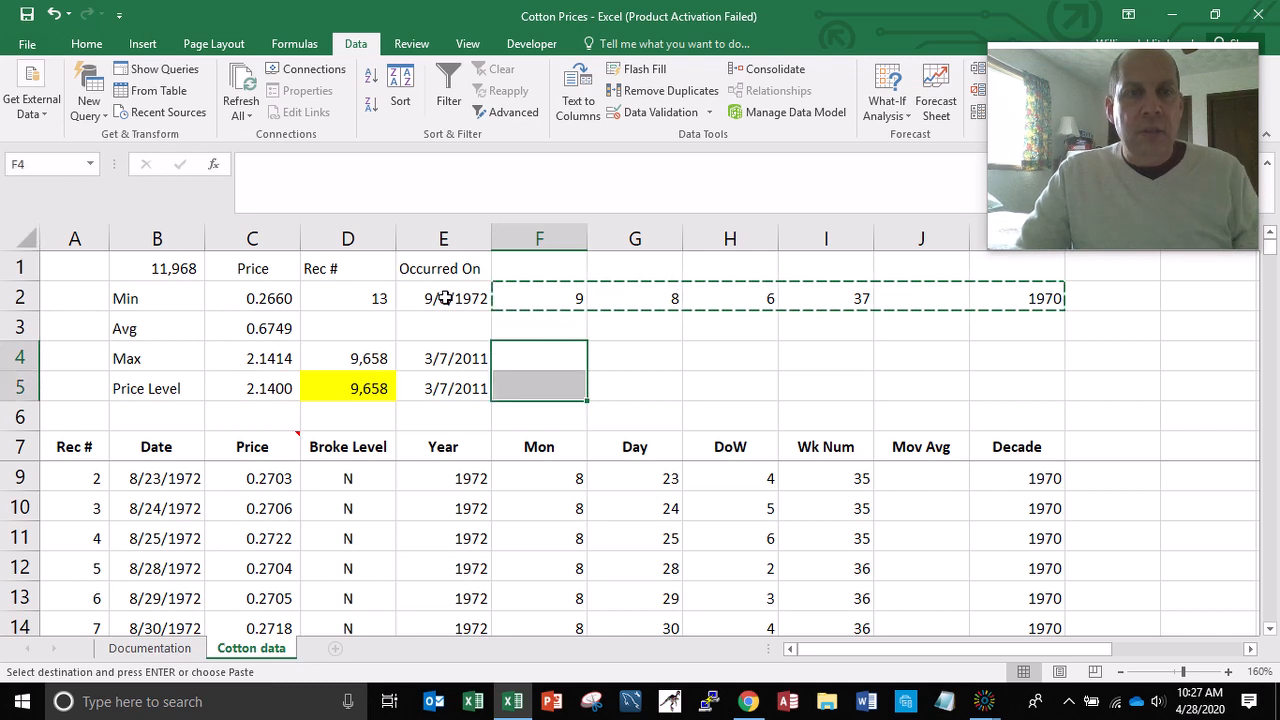
key("ctrl+v")
key("Escape")
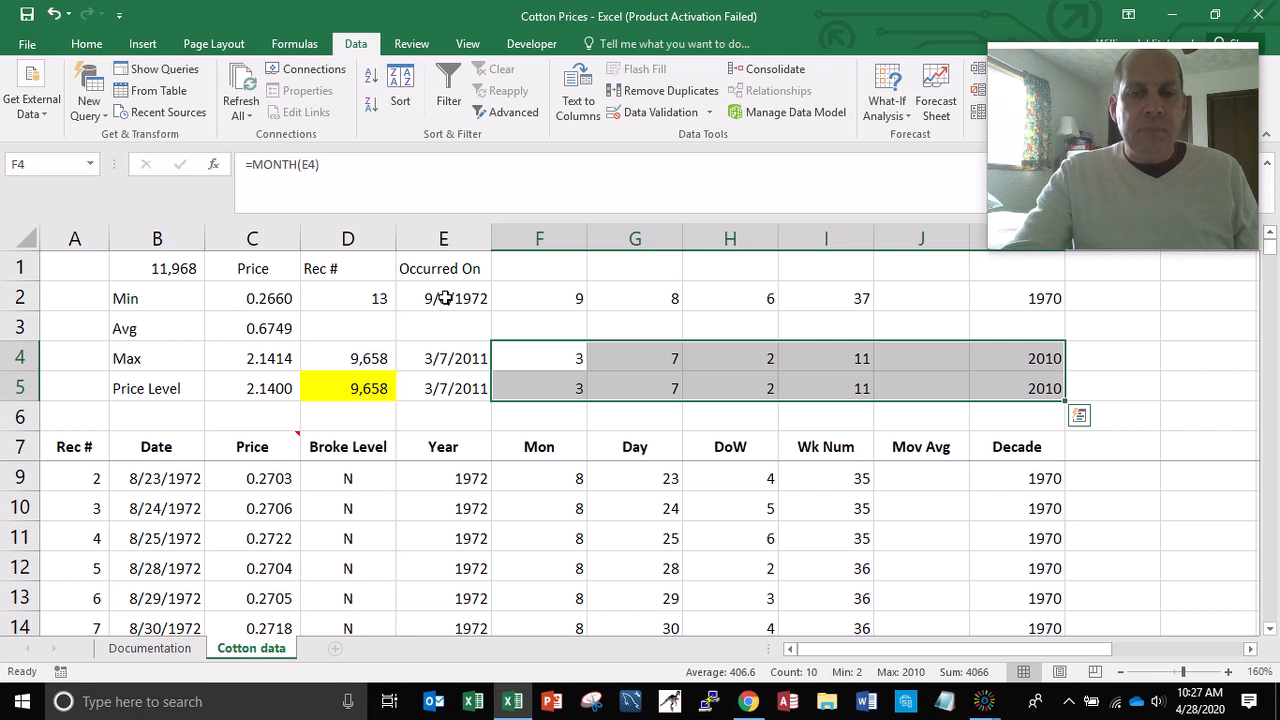
- Set the Price Level in C5 to 1
left_click(258, 390)
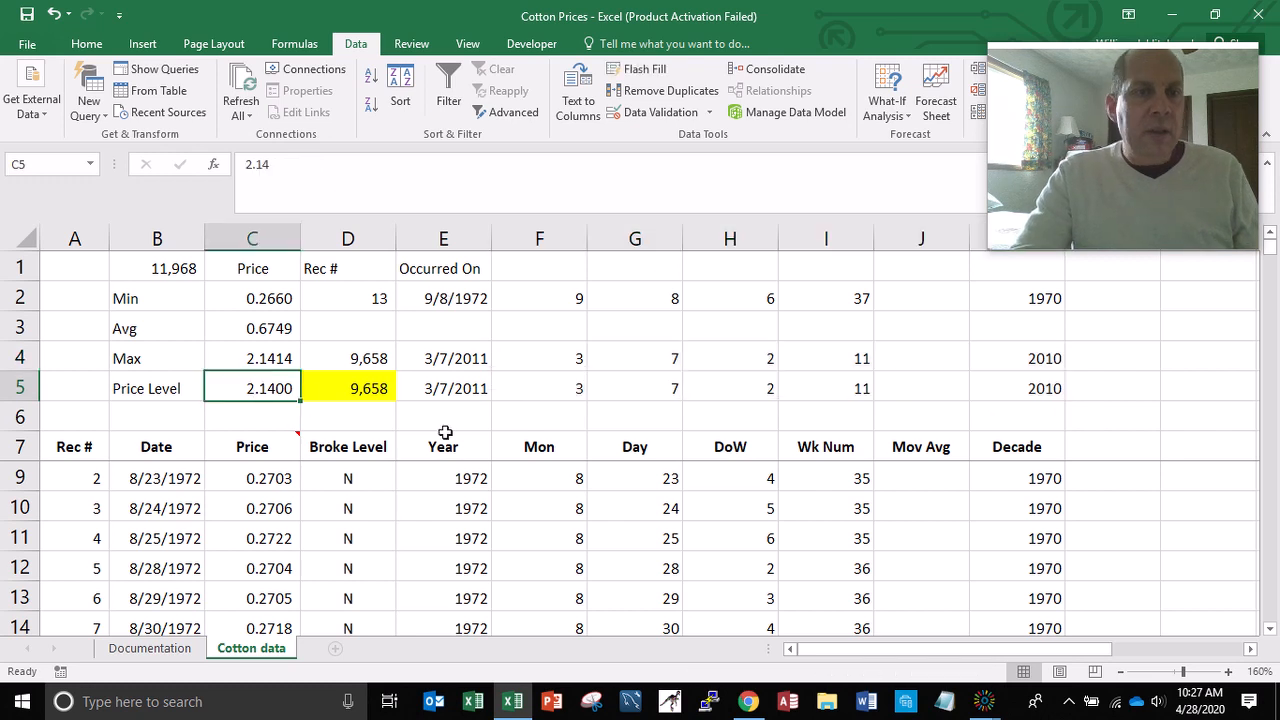
type("1")
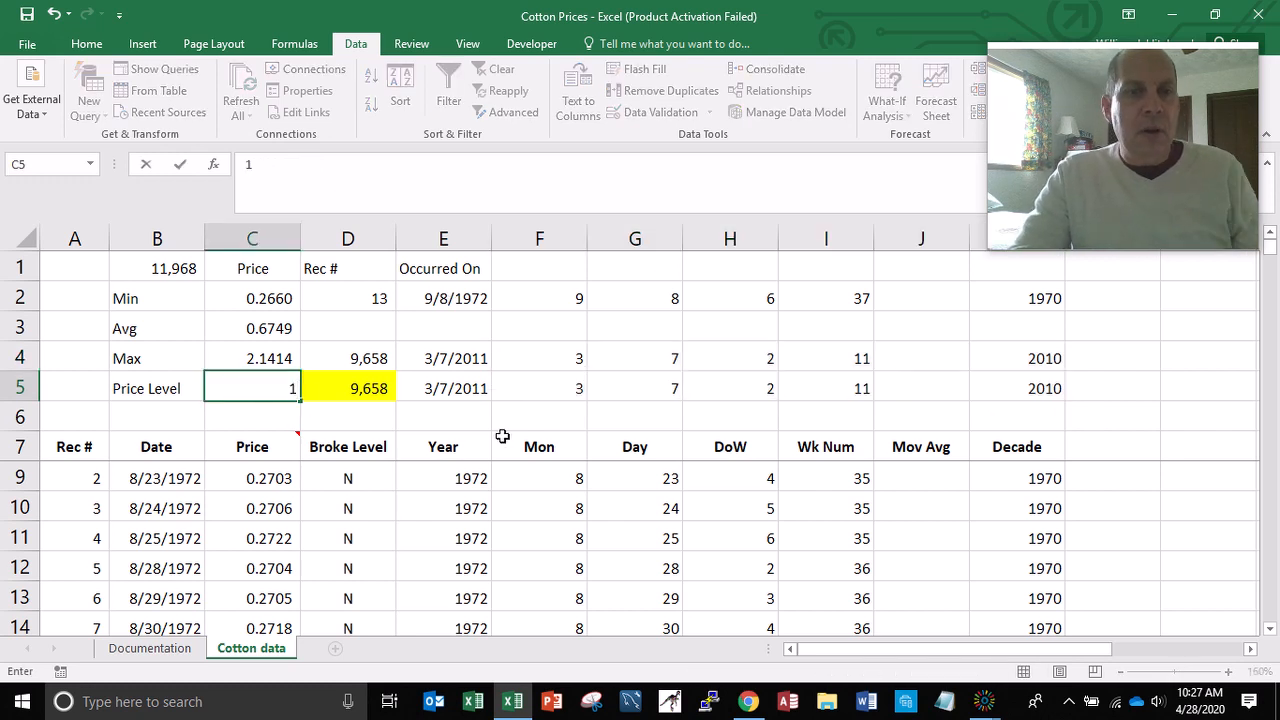
key("Return")
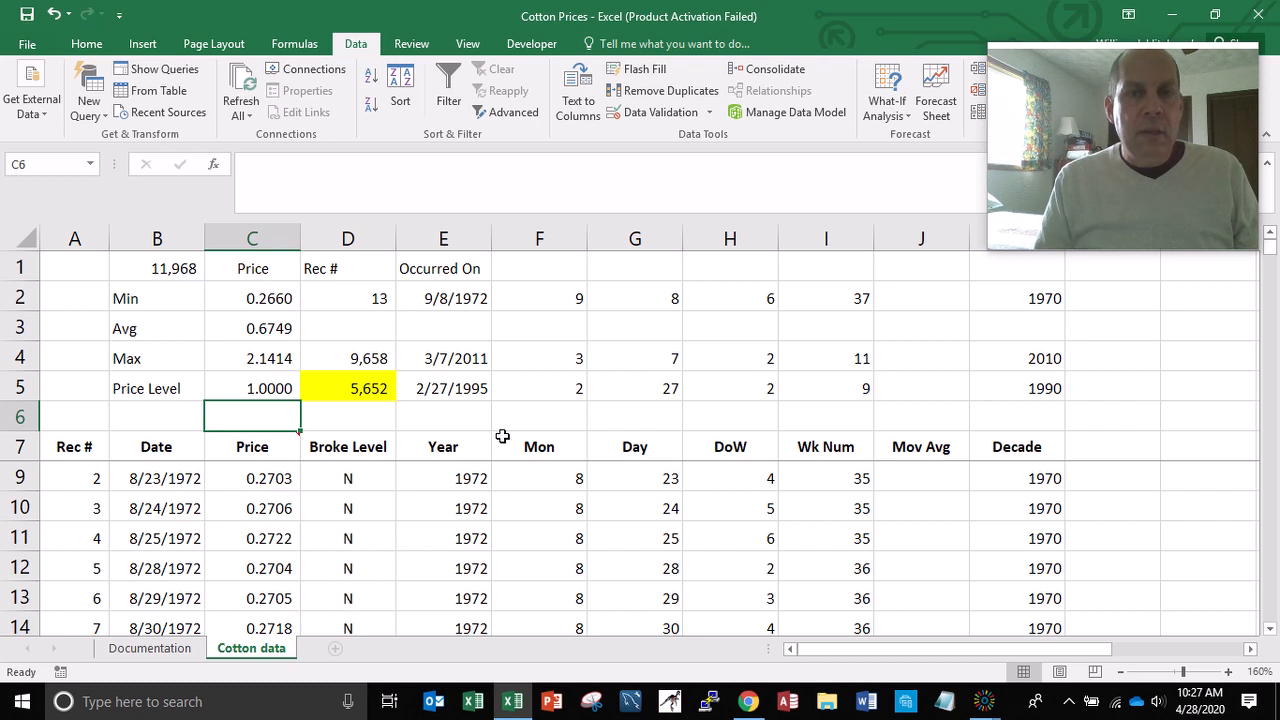
- Check the Price Level row's month, day, weekday and week number formulas against its Occurred On date
key("Up")
key("Right")
key("Right")
key("Right")
key("Right")
key("Right")
key("Right")
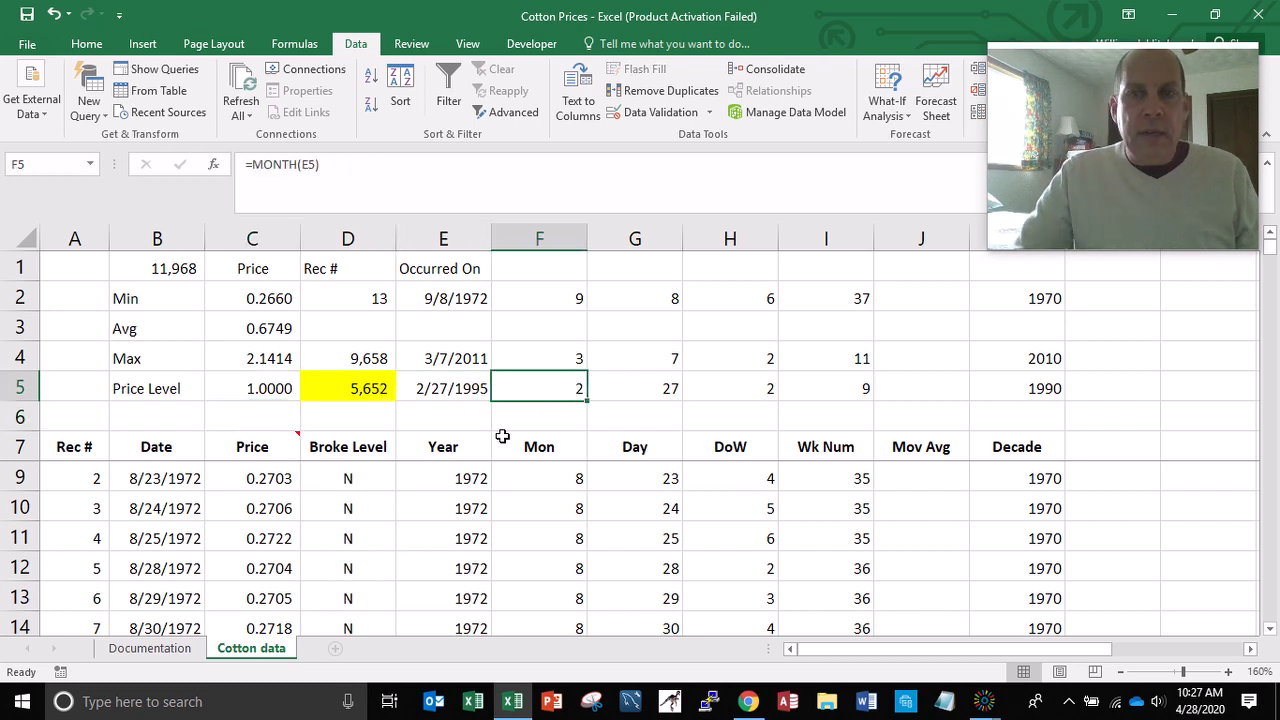
key("Left")
key("Left")
key("Left")
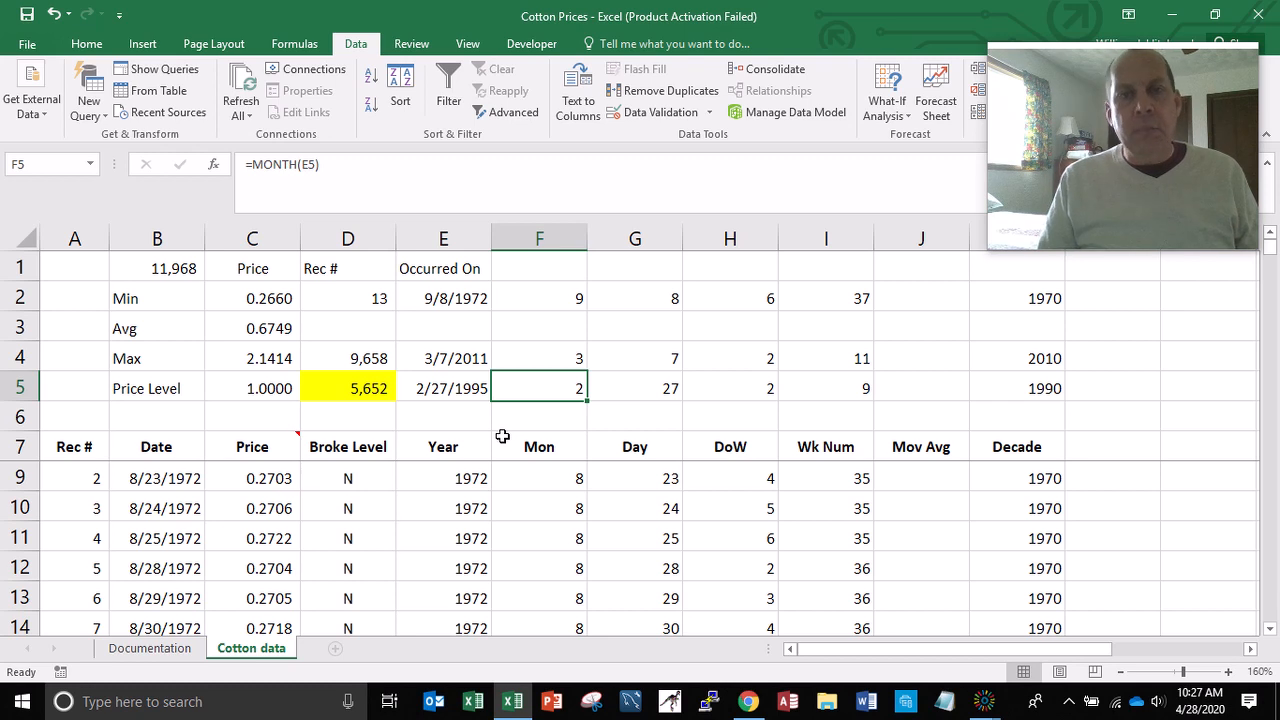
- Copy the Mon through Decade headings in F7:K7 into F1:K1 above the summary rows and remove their bold formatting
key("Down")
key("Down")
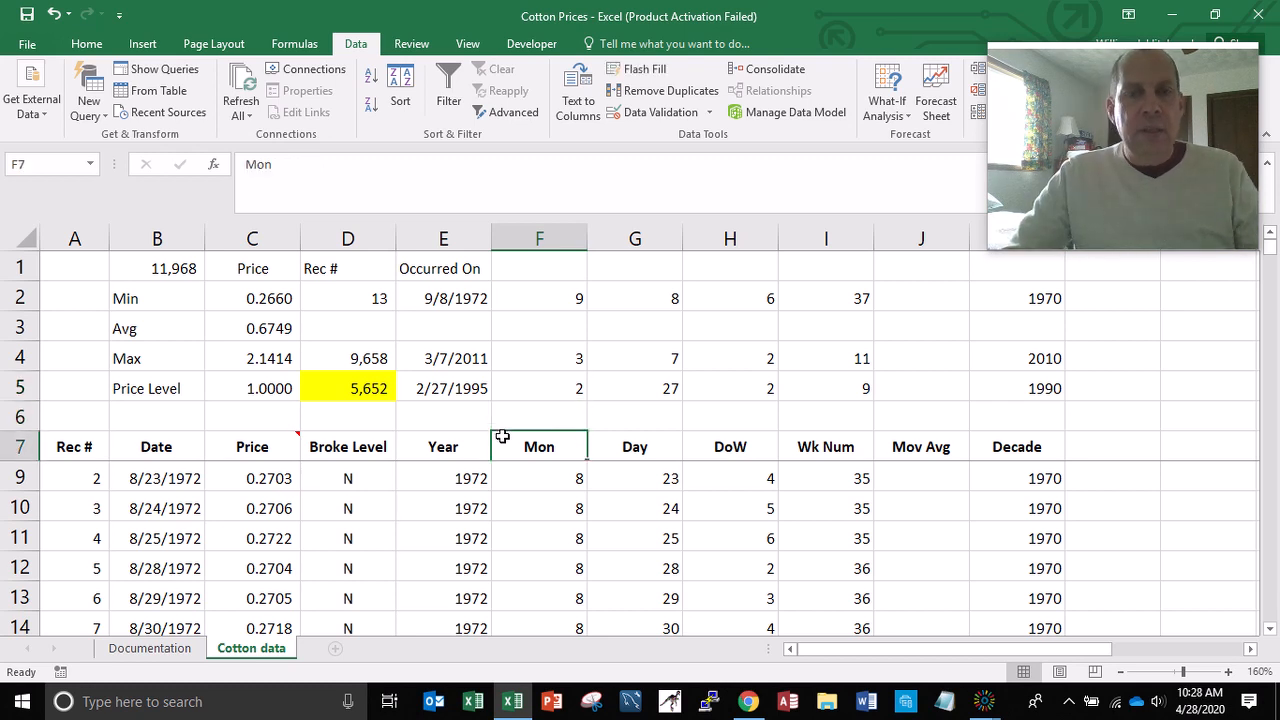
key("shift+Right")
key("shift+Right")
key("shift+Right")
key("shift+Right")
key("shift+Right")
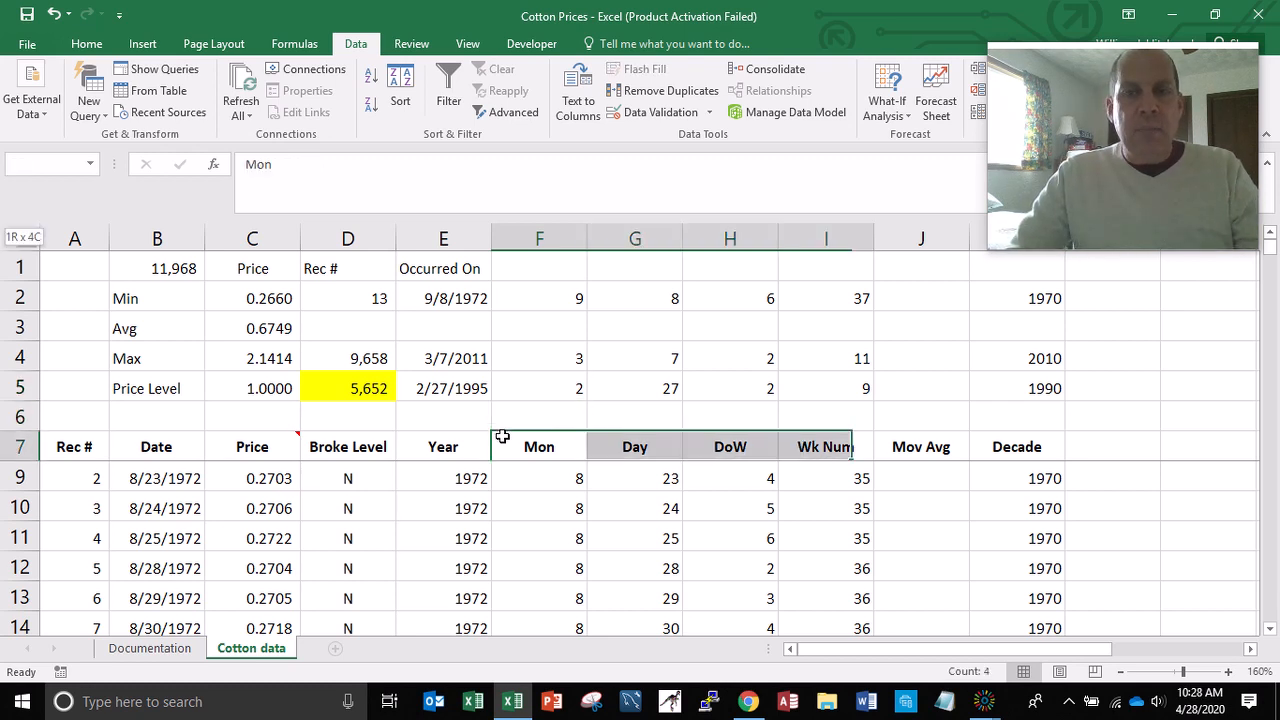
key("ctrl+c")
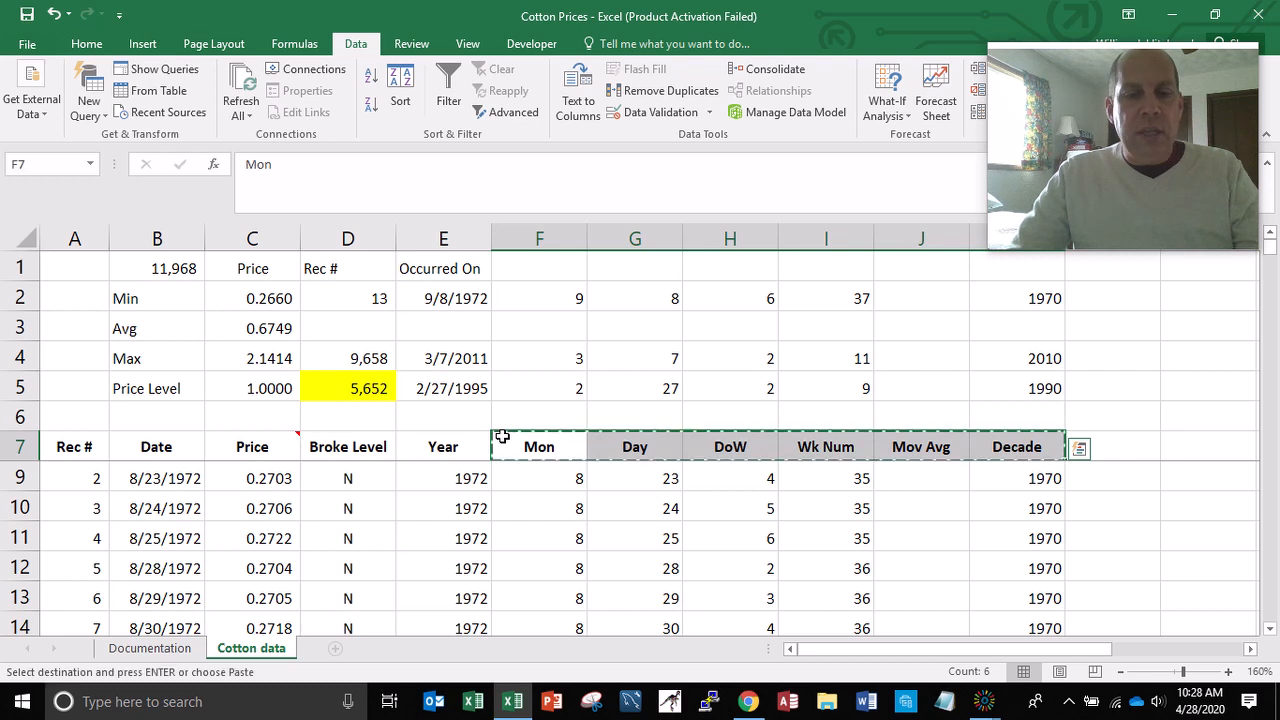
key("Up")
key("Up")
key("Up")
key("Up")
key("Up")
key("Up")
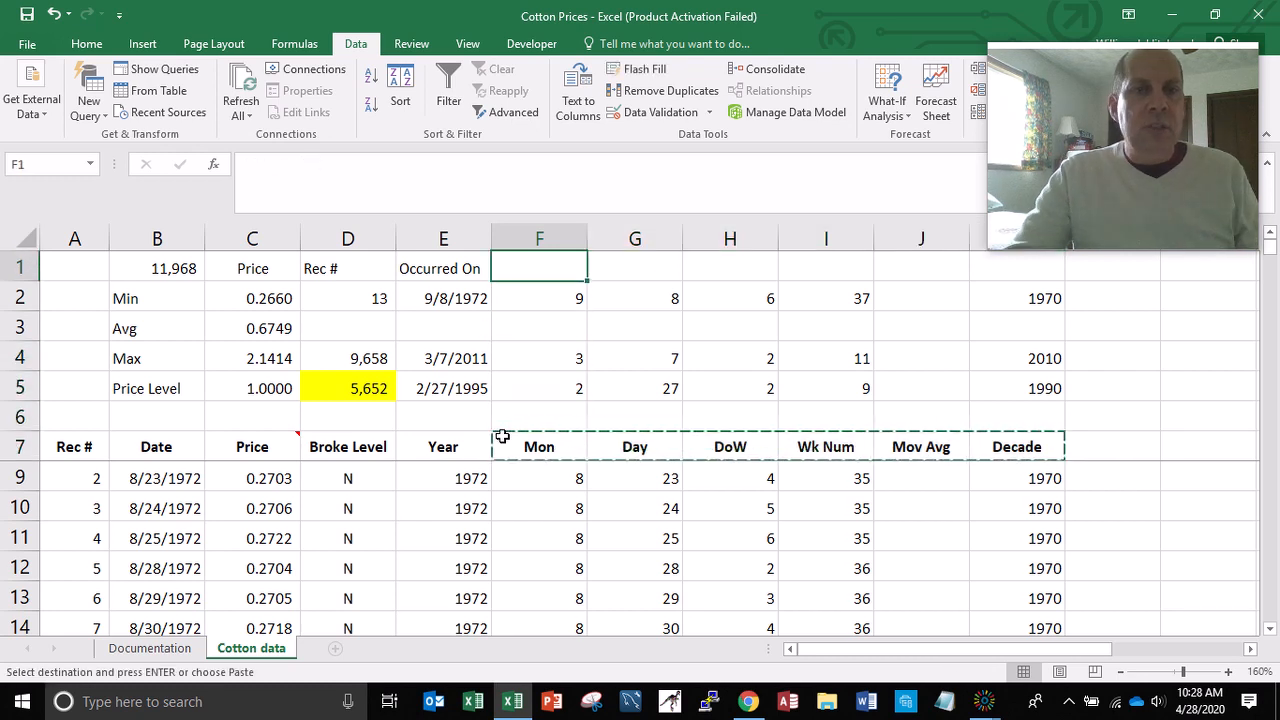
left_click(86, 44)
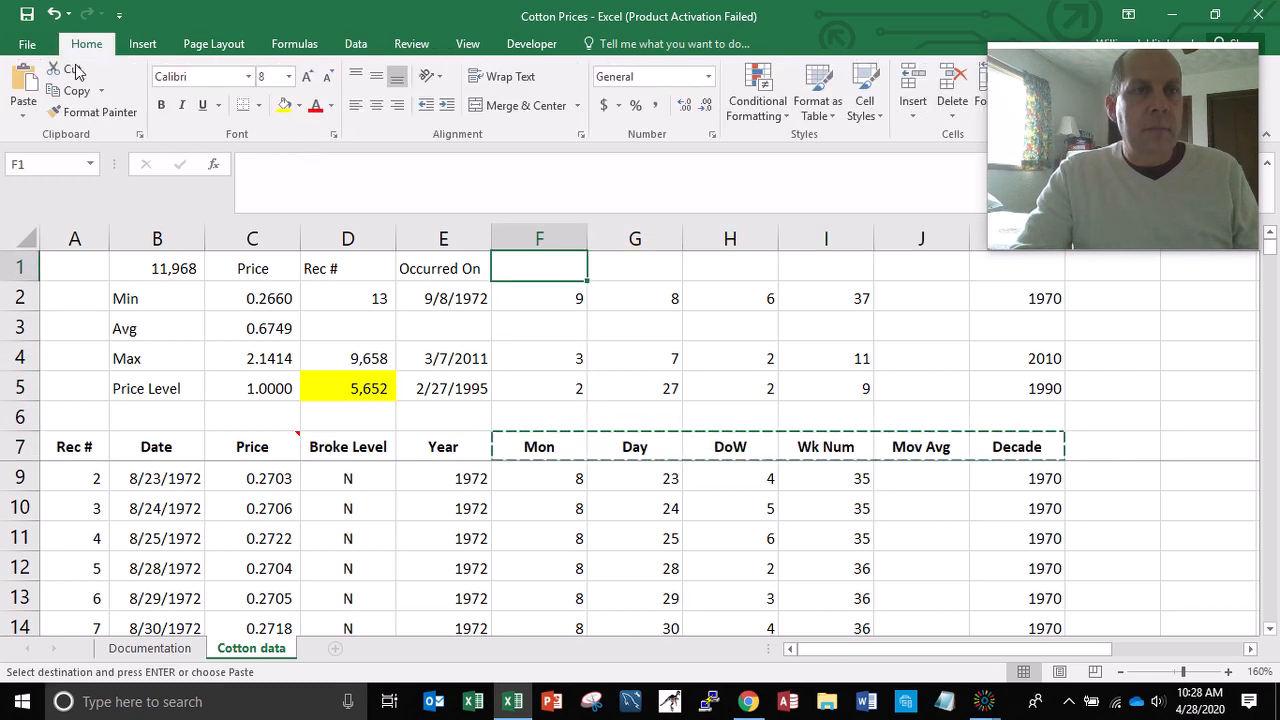
left_click(24, 80)
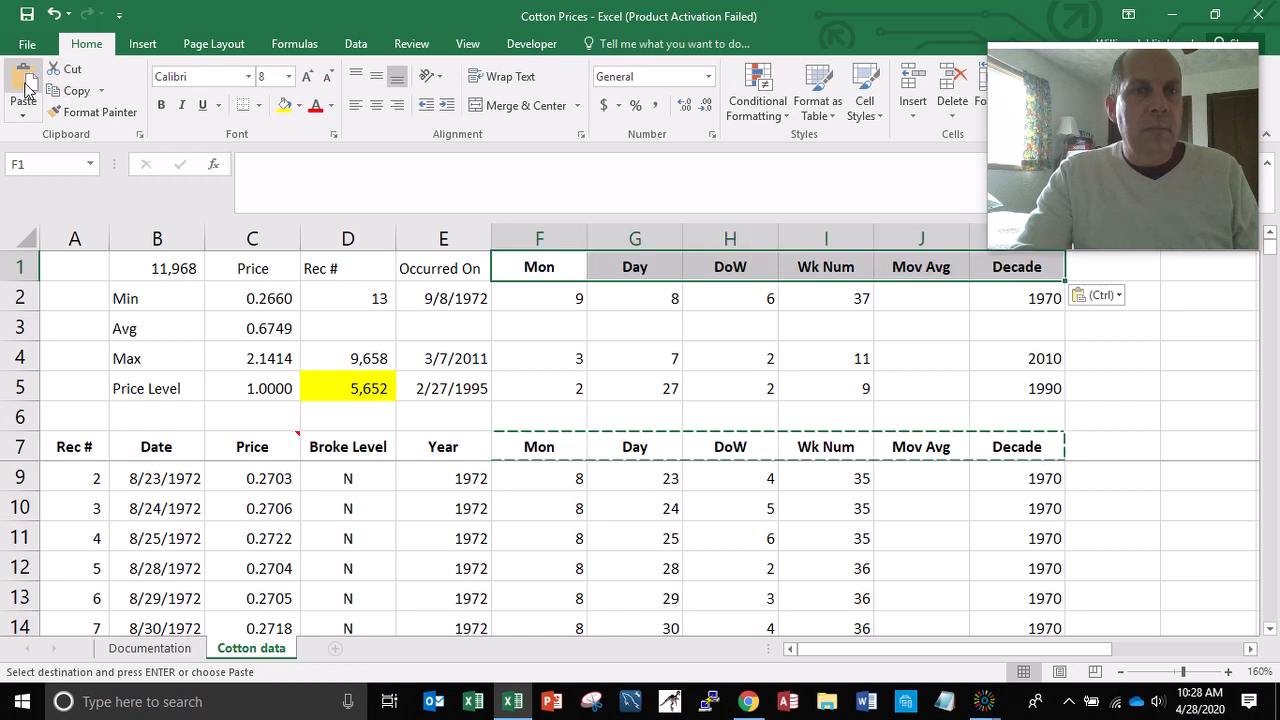
left_click(161, 106)
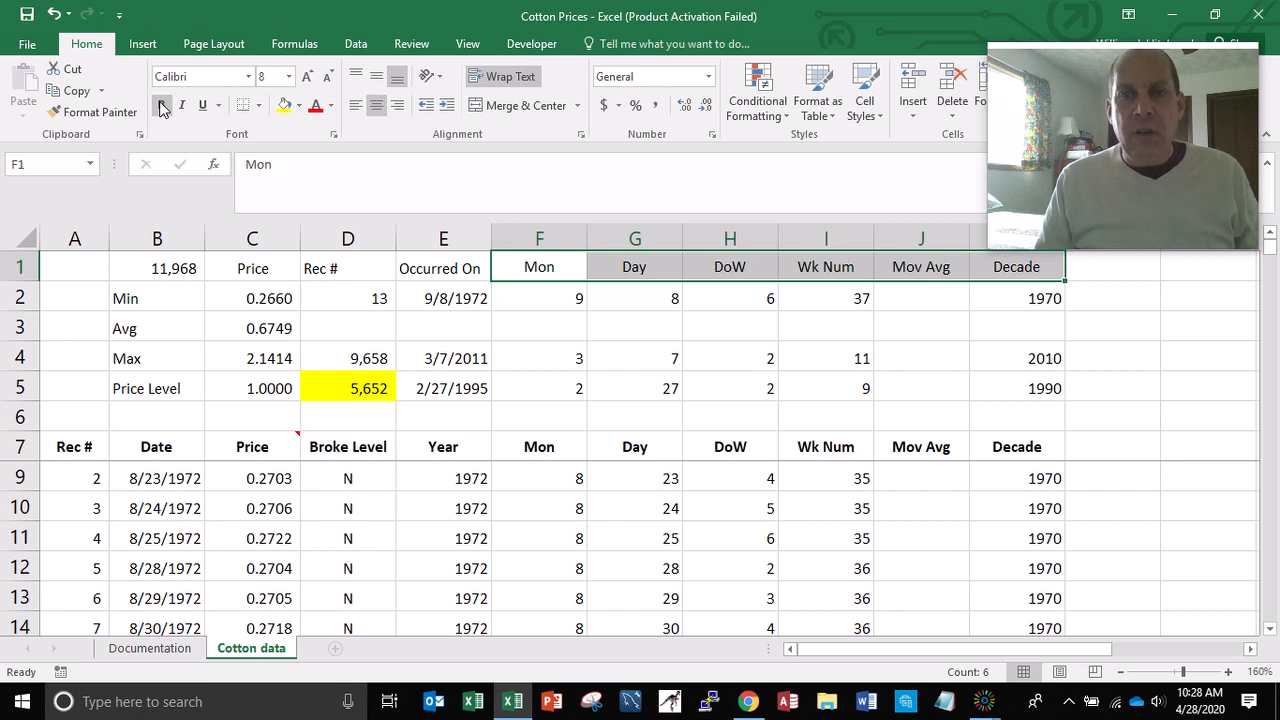
- Mark off the first 200 records in the Mov Avg column, from J8 down to J207
key("Down")
key("Down")
key("Down")
key("Down")
key("Down")
key("Down")
key("Down")
key("Down")
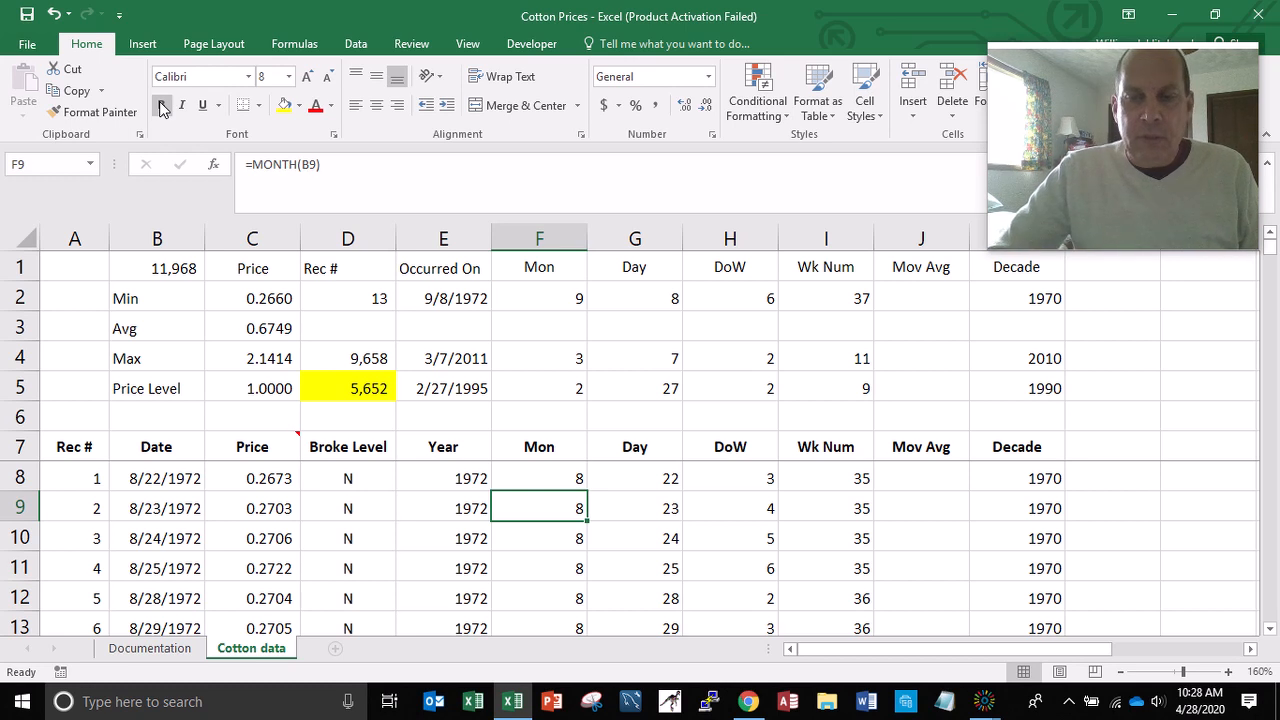
key("Up")
key("Up")
key("Up")
key("Down")
key("Down")
key("Right")
key("Right")
key("Right")
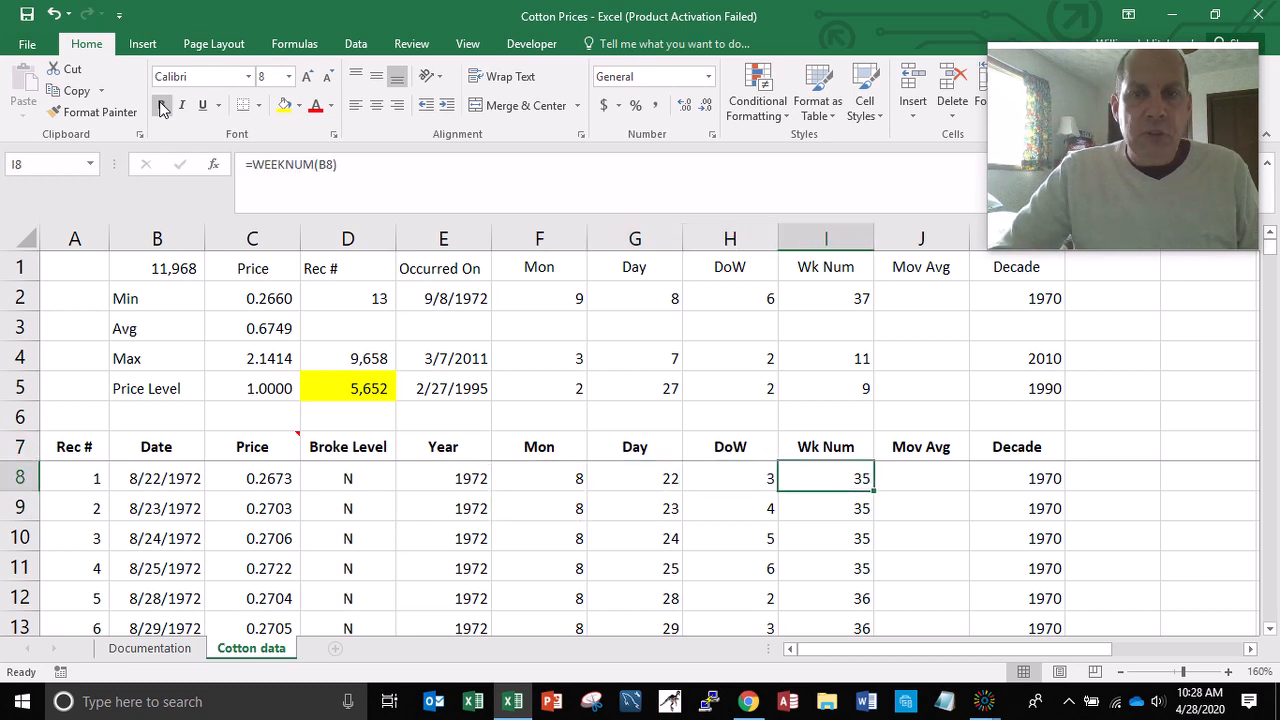
key("Right")
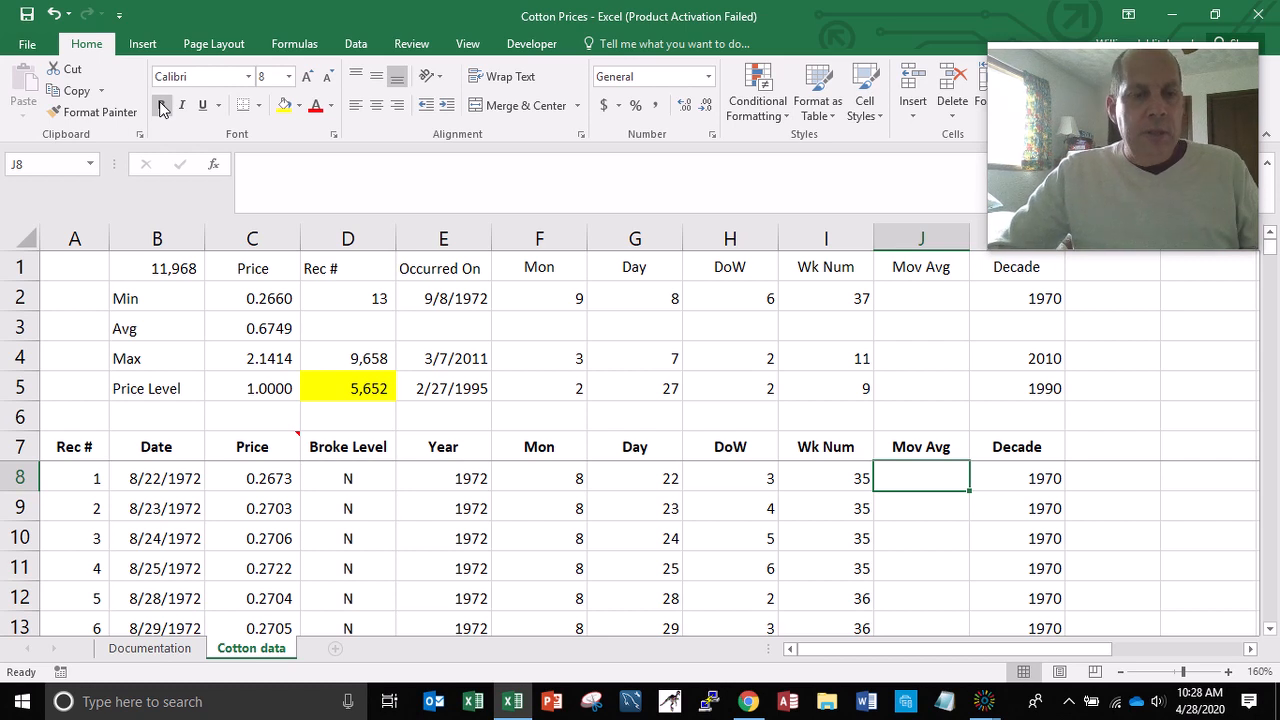
key("shift+Down")
key("shift+Down")
key("shift+Down")
key("shift+Down")
key("shift+Down")
key("shift+Down")
key("shift+Down")
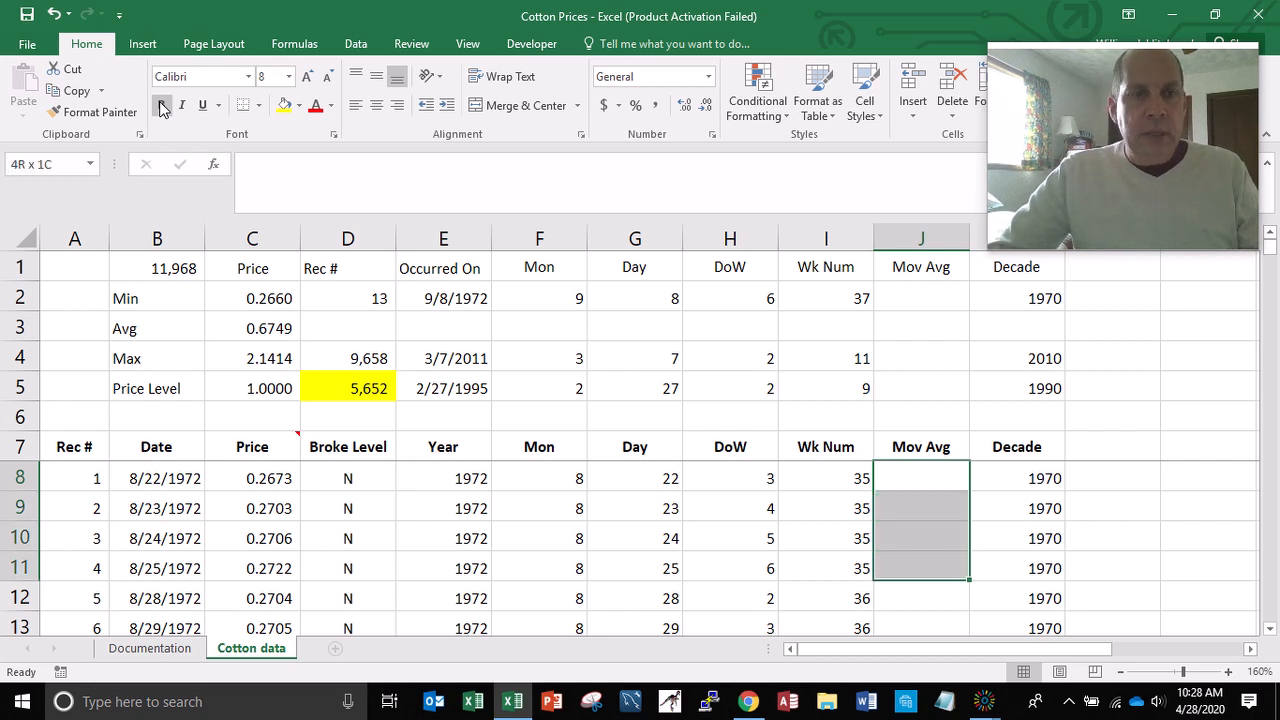
key("shift+Down")
key("shift+Down")
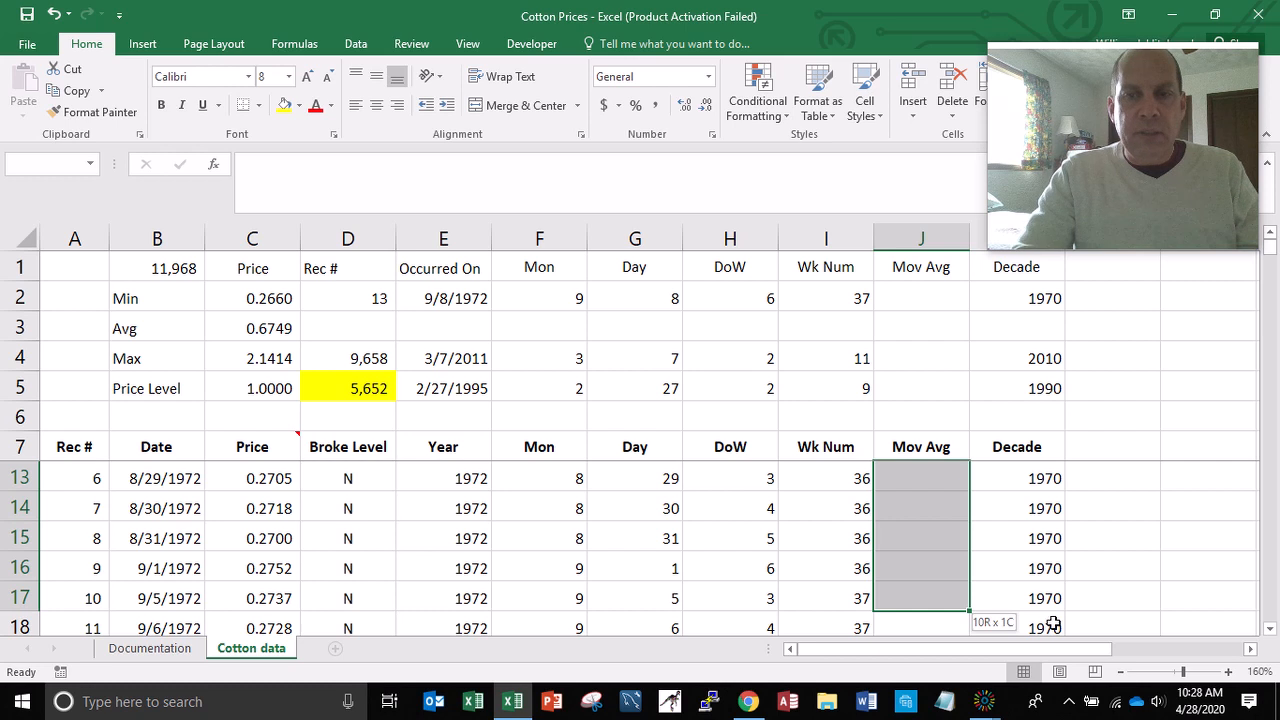
key("shift+Down")
key("shift+Down")
key("shift+Down")
key("shift+Down")
key("shift+Down")
key("shift+Down")
key("shift+Down")
key("shift+Down")
key("shift+Down")
key("shift+Down")
key("shift+Down")
key("shift+Down")
key("shift+Down")
key("shift+Down")
key("shift+Down")
key("shift+Down")
key("shift+Down")
key("shift+Down")
key("shift+Down")
key("shift+Down")
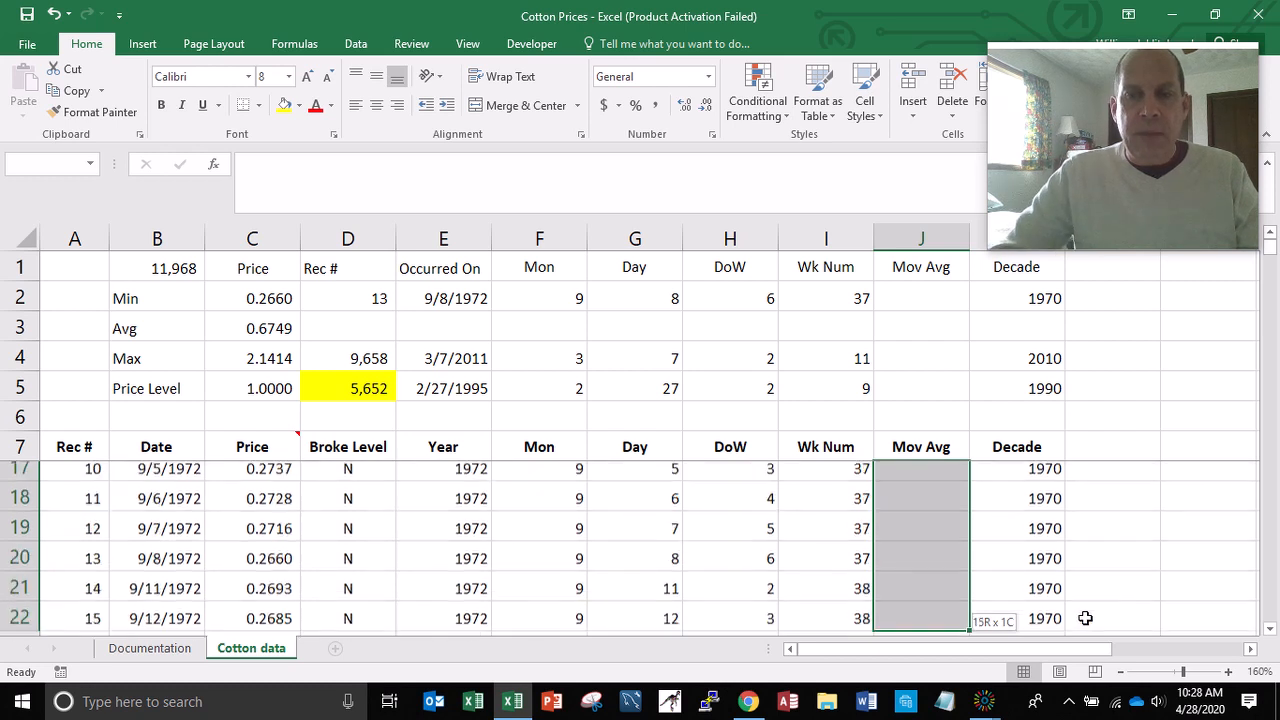
key("shift+Down")
key("shift+Down")
key("shift+Down")
key("shift+Down")
key("shift+Down")
key("shift+Down")
key("shift+Down")
key("shift+Down")
key("shift+Down")
key("shift+Down")
key("shift+Down")
key("shift+Down")
key("shift+Down")
key("shift+Down")
key("shift+Down")
key("shift+Down")
key("shift+Down")
key("shift+Down")
key("shift+Down")
key("shift+Down")
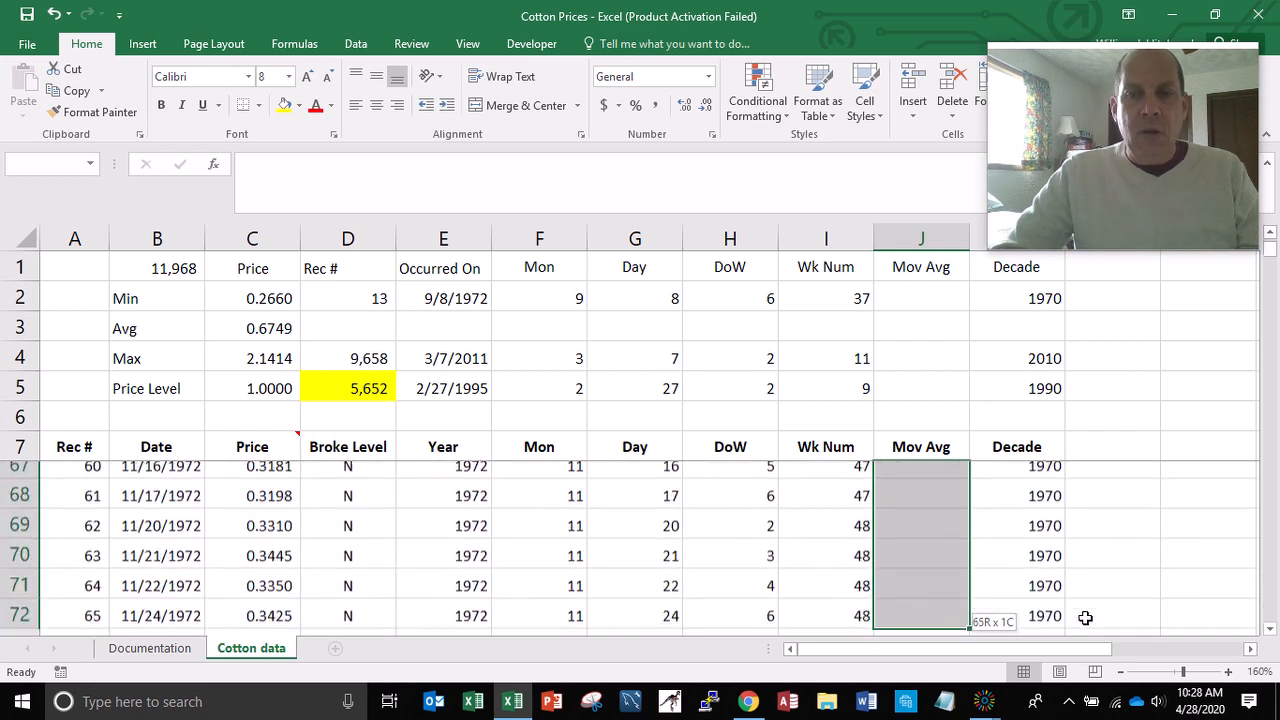
key("shift+Down")
key("shift+Down")
key("shift+Down")
key("shift+Down")
key("shift+Down")
key("shift+Down")
key("shift+Down")
key("shift+Down")
key("shift+Down")
key("shift+Down")
key("shift+Down")
key("shift+Down")
key("shift+Down")
key("shift+Down")
key("shift+Down")
key("shift+Down")
key("shift+Down")
key("shift+Down")
key("shift+Down")
key("shift+Down")
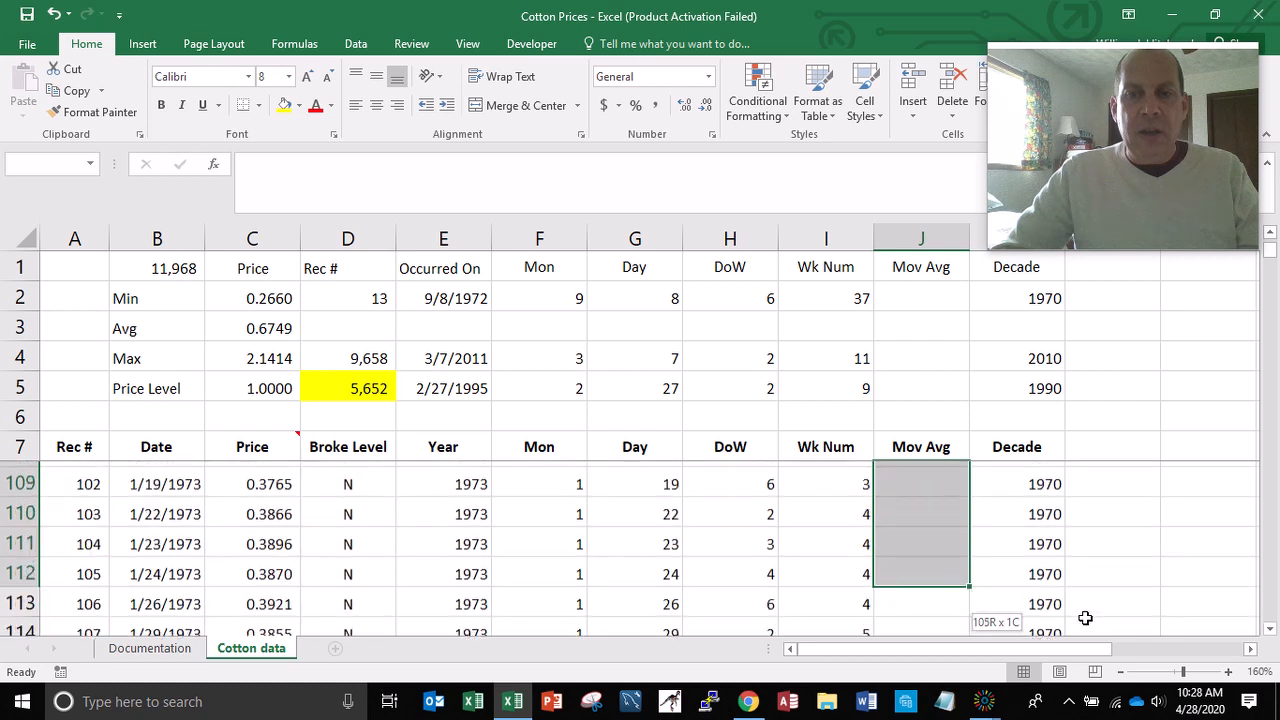
key("shift+Down")
key("shift+Down")
key("shift+Down")
key("shift+Down")
key("shift+Down")
key("shift+Down")
key("shift+Down")
key("shift+Down")
key("shift+Down")
key("shift+Down")
key("shift+Down")
key("shift+Down")
key("shift+Down")
key("shift+Down")
key("shift+Down")
key("shift+Down")
key("shift+Down")
key("shift+Down")
key("shift+Down")
key("shift+Down")
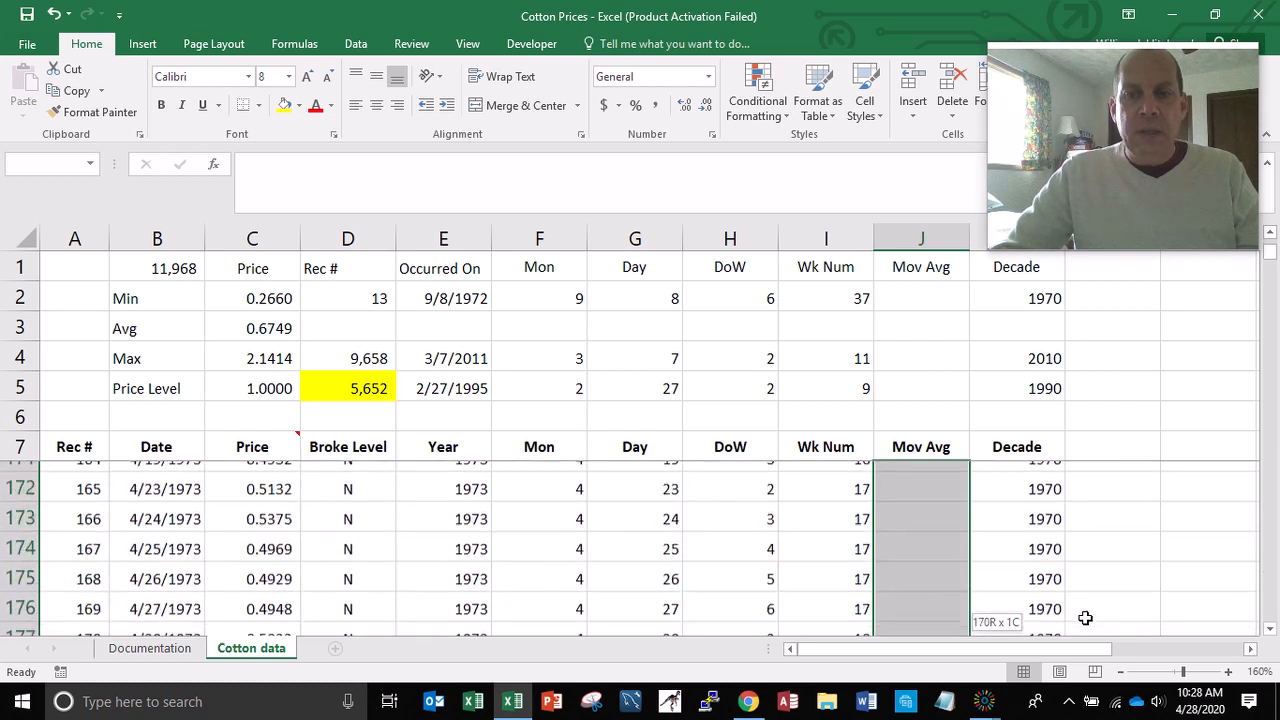
key("shift+Down")
key("shift+Down")
key("shift+Down")
key("shift+Down")
key("shift+Down")
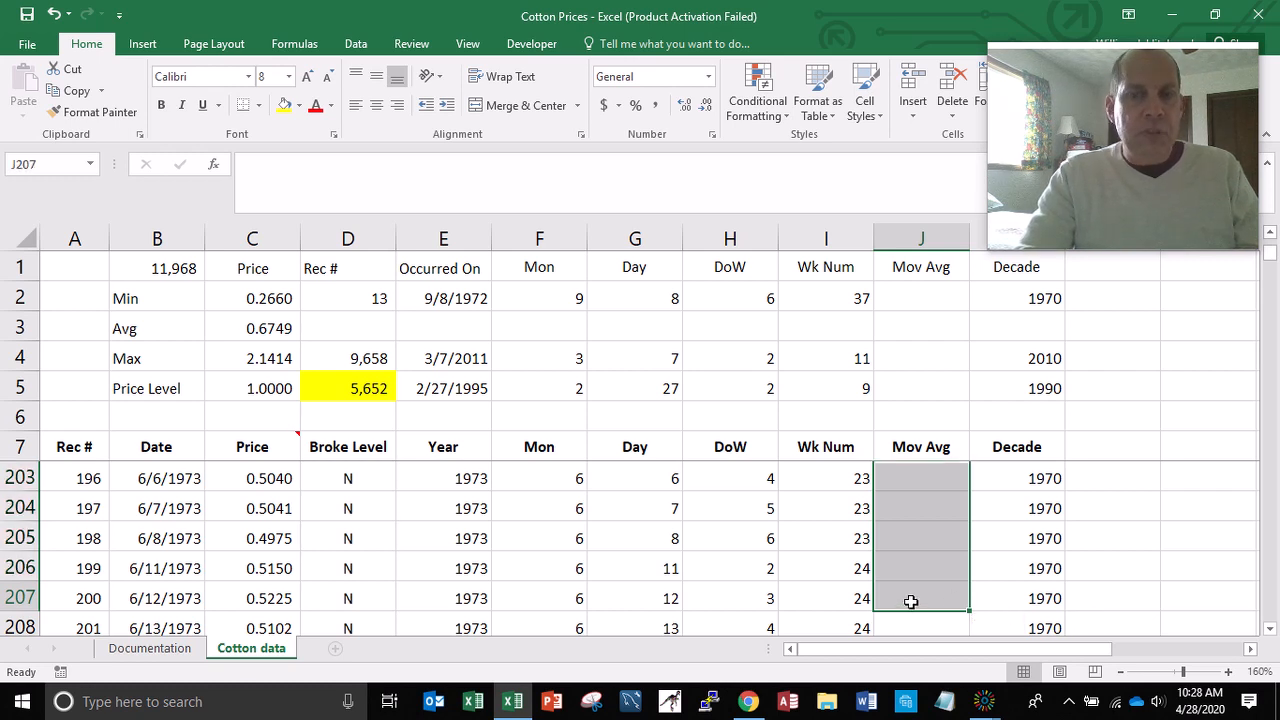
- Enter =AVERAGE(C8:C207) in J207 to calculate the 200-record moving average of the price
left_click(911, 601)
type("=")
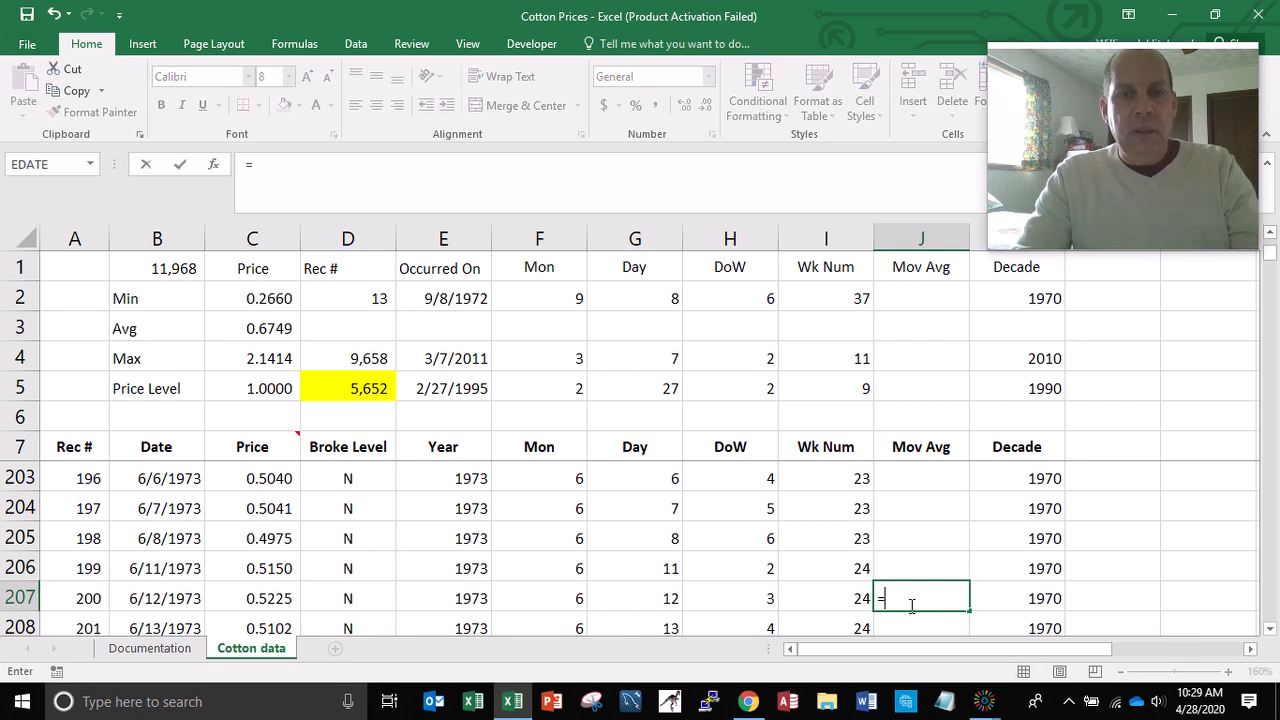
type("averqg")
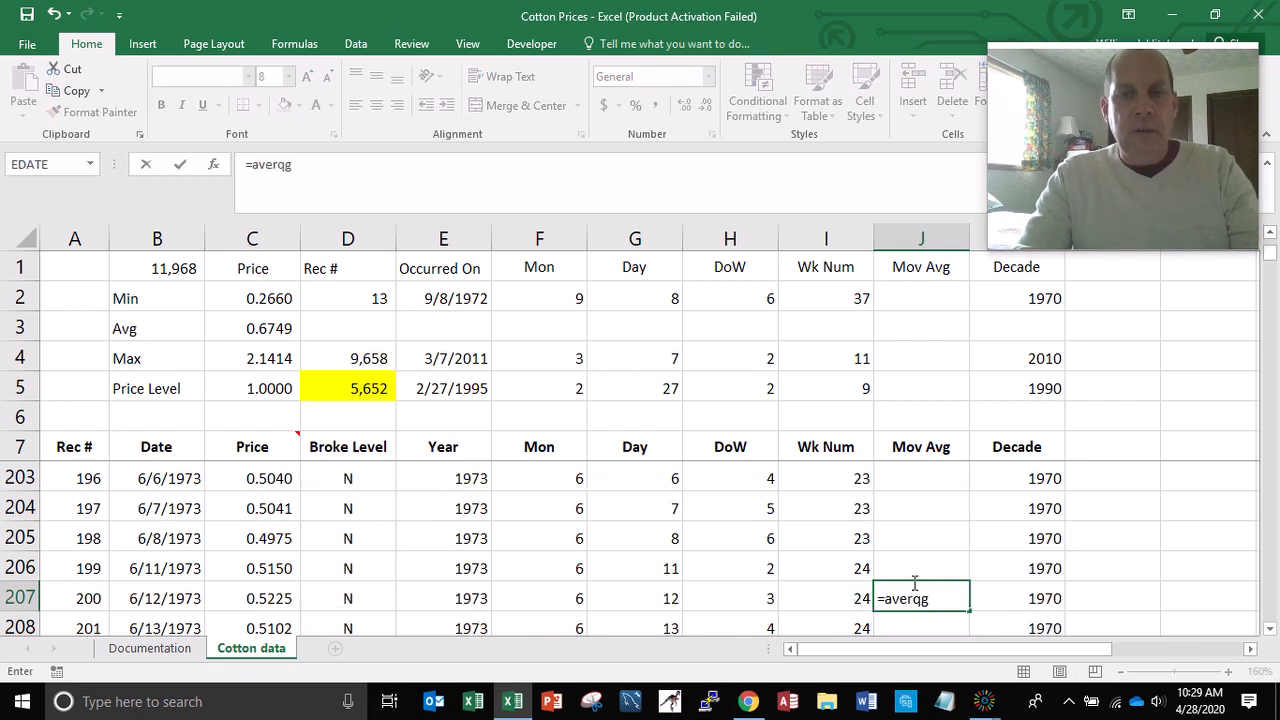
key("BackSpace")
key("BackSpace")
type("age(")
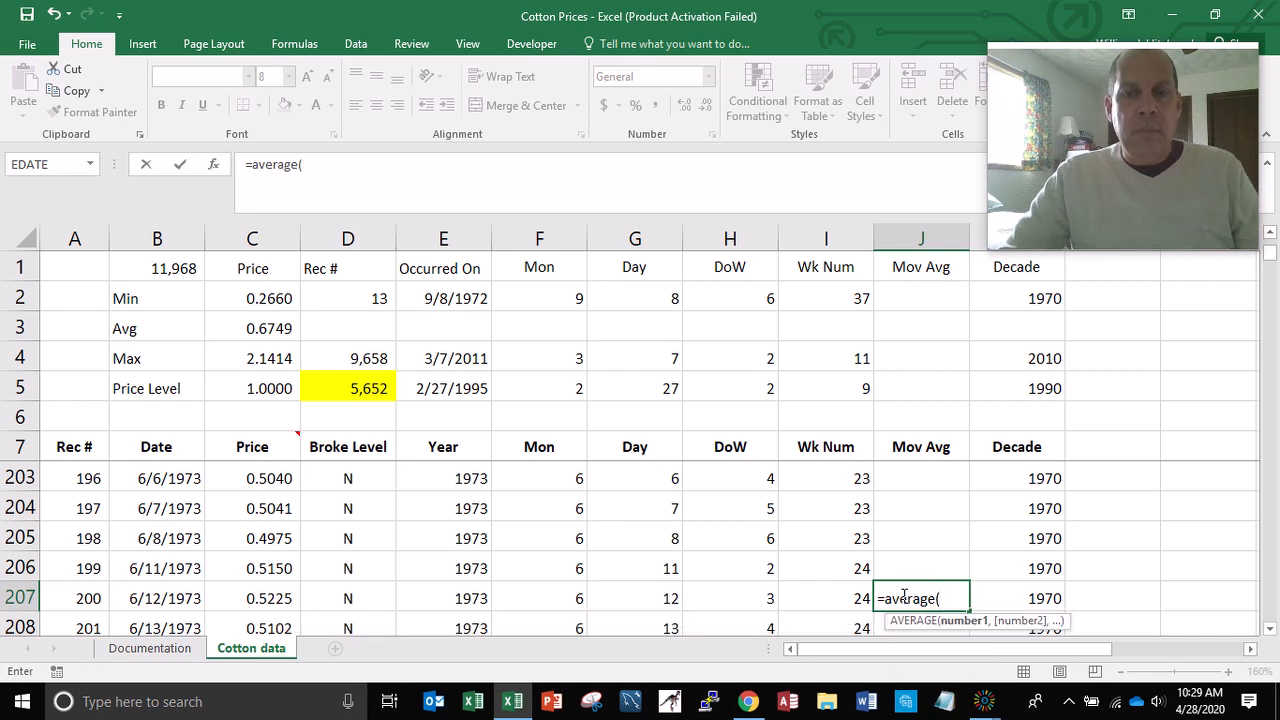
key("Left")
key("Left")
key("Left")
key("Left")
key("Left")
key("Left")
key("Left")
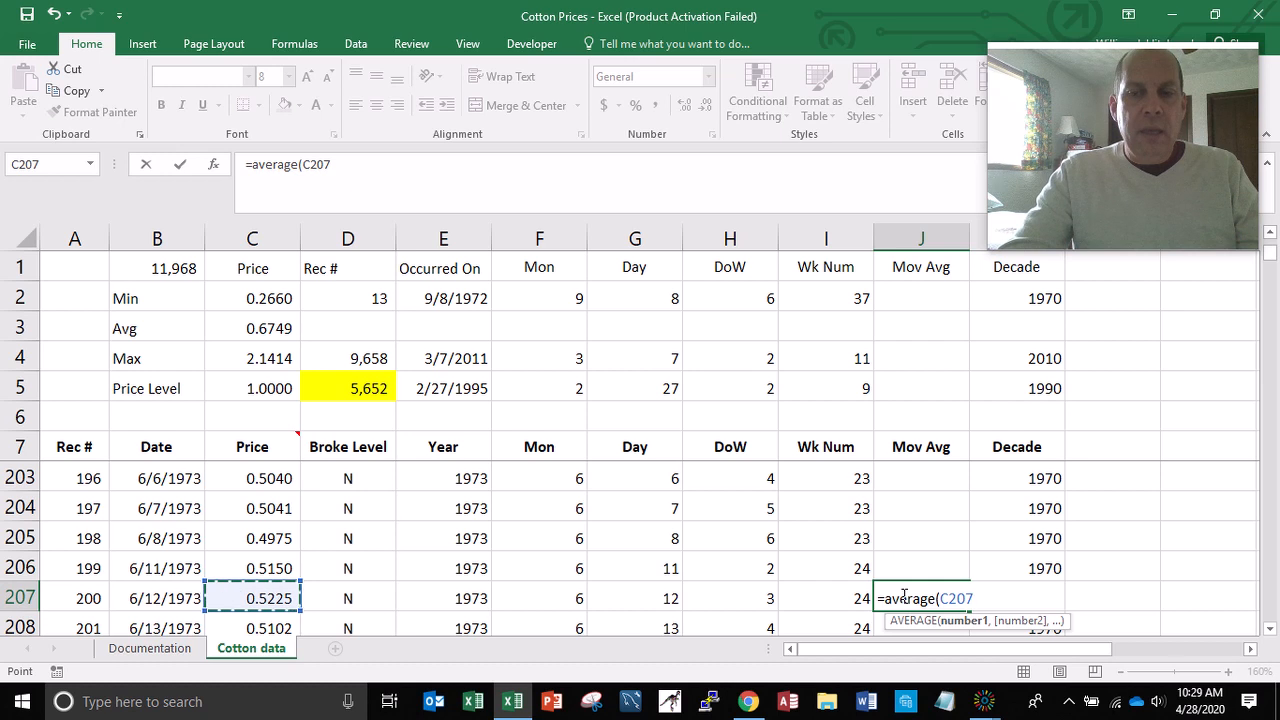
key("End")
key("shift+Up")
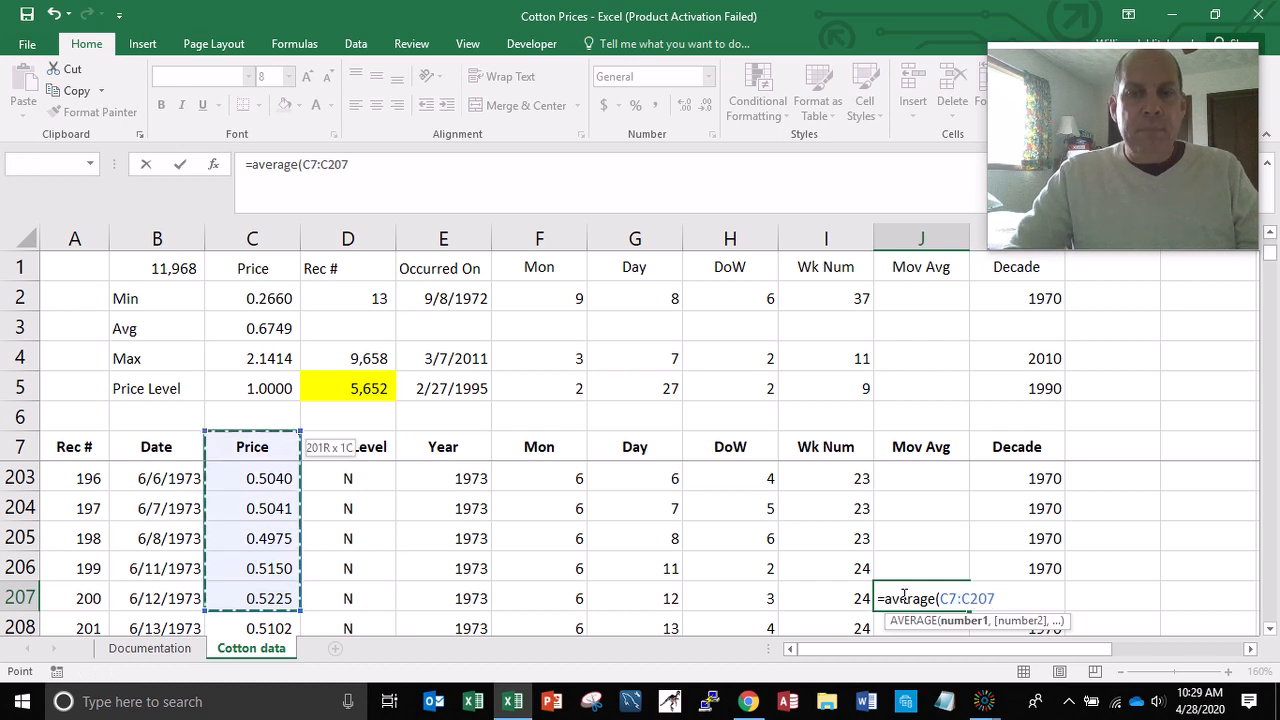
key("shift+Down")
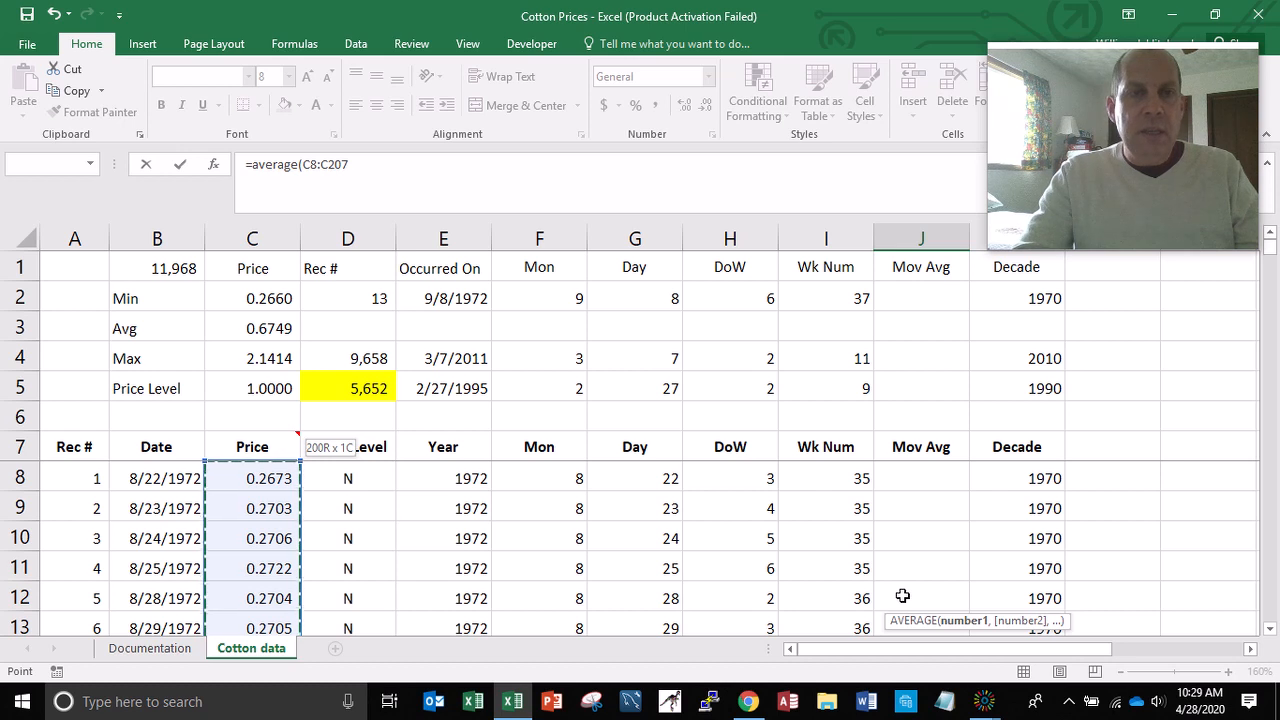
key("Return")
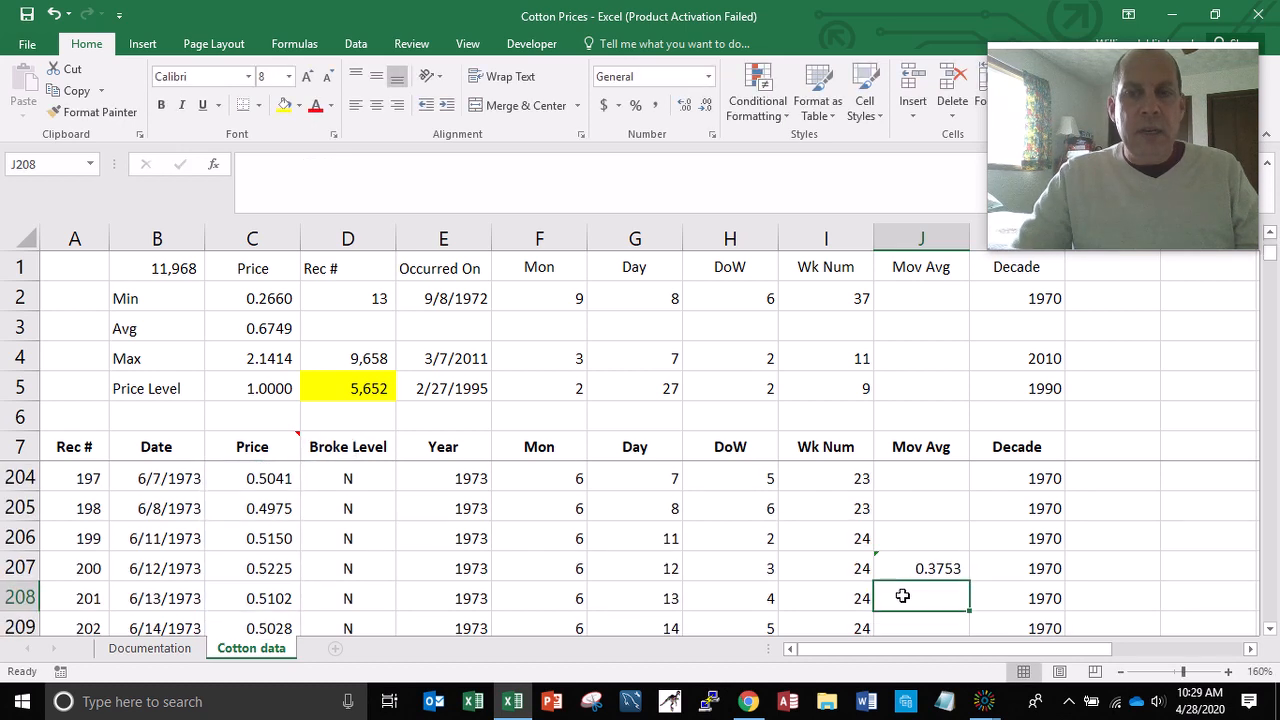
- Format the moving average in J207 in comma style with four decimals and fill it down the rest of the column
key("Up")
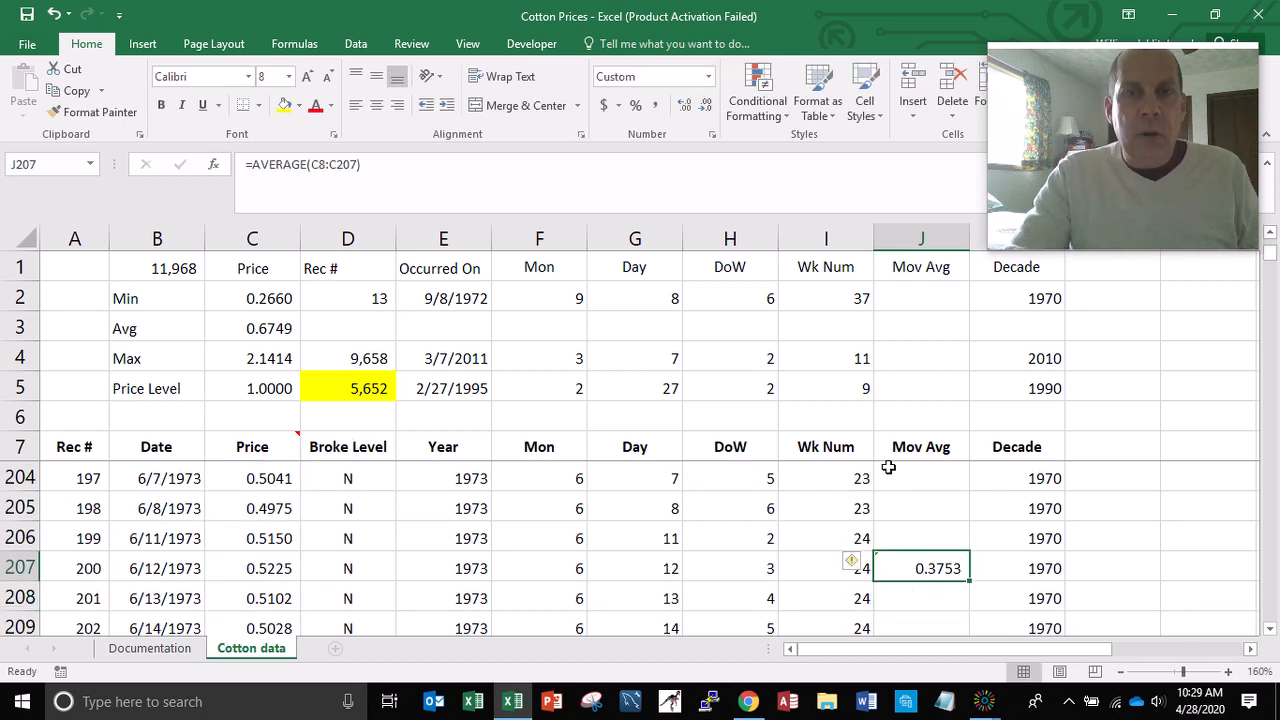
left_click(654, 105)
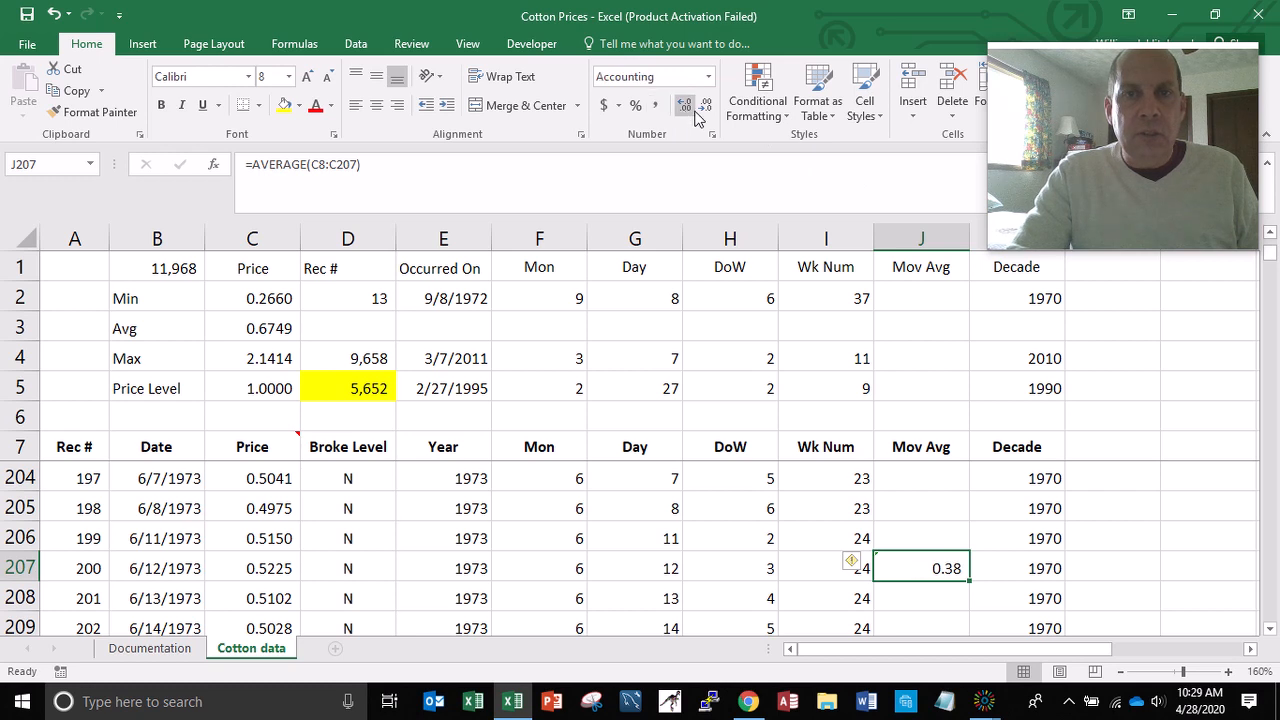
left_click(688, 107)
left_click(688, 107)
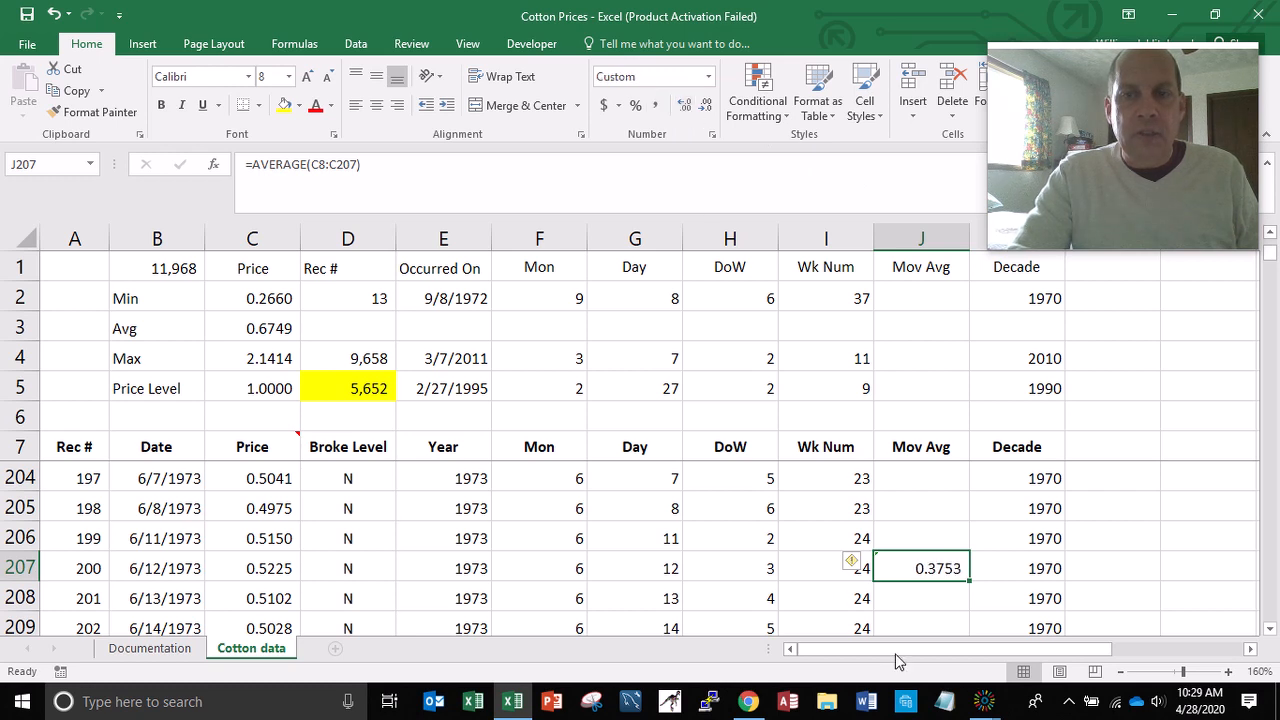
double_click(969, 580)
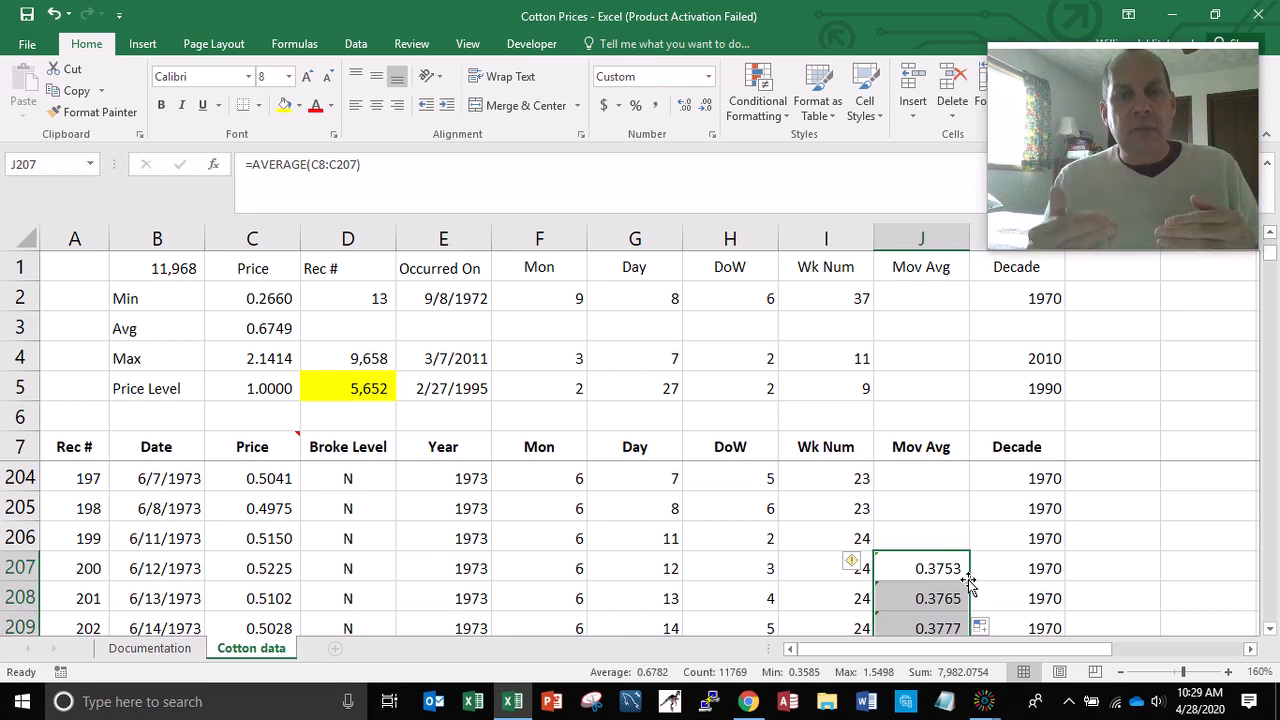
- Check the first moving average formulas from J207 against the row's price in C207, and save the workbook
key("Down")
key("Down")
key("Down")
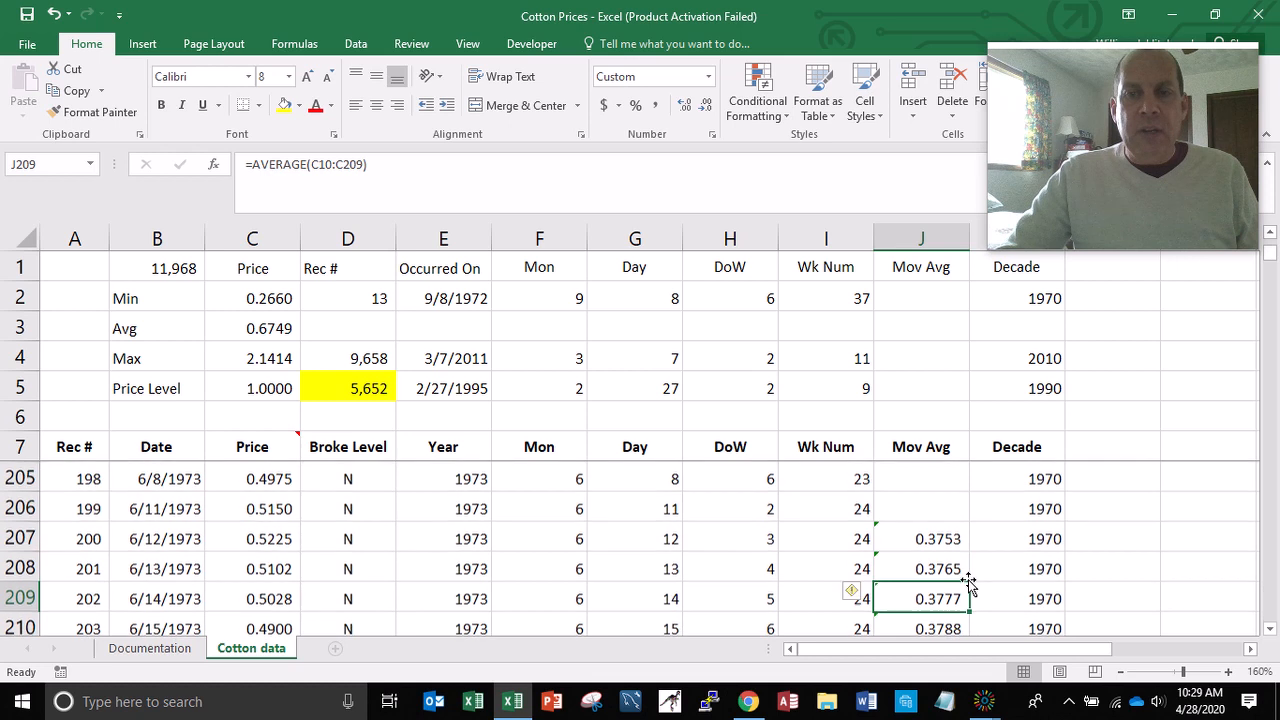
key("Up")
key("Up")
key("Up")
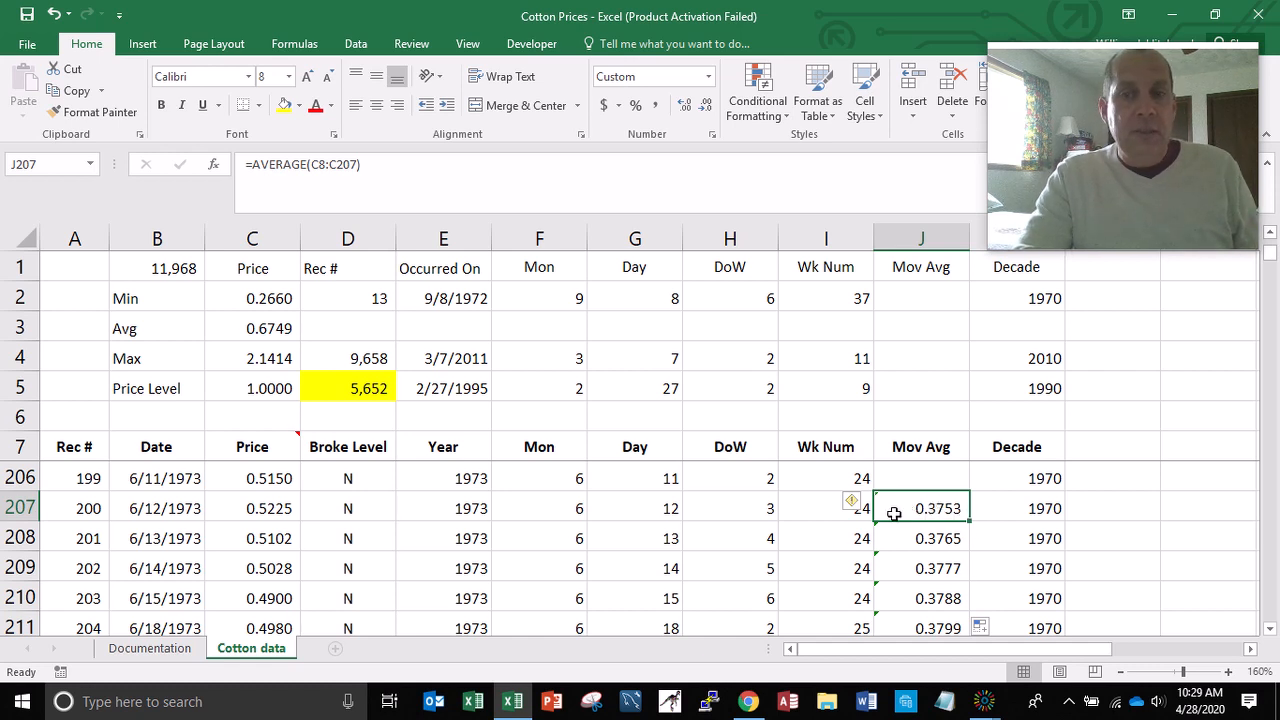
left_click(277, 508)
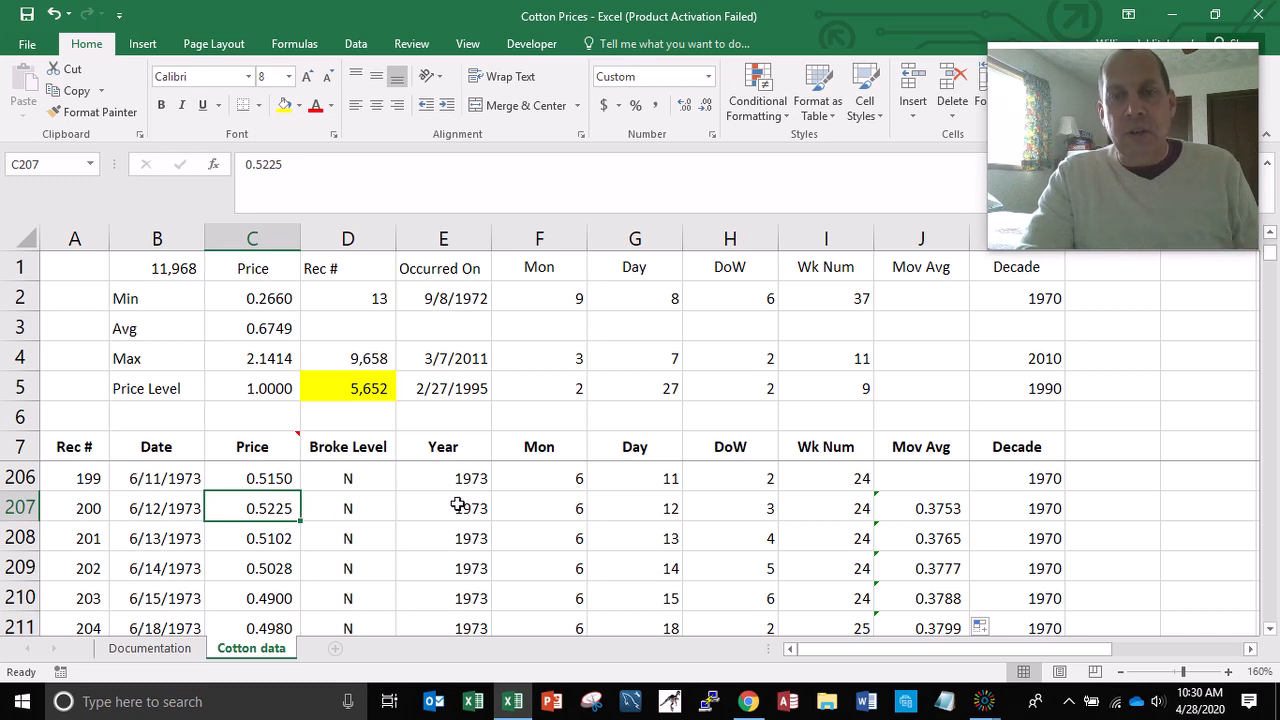
left_click(27, 14)
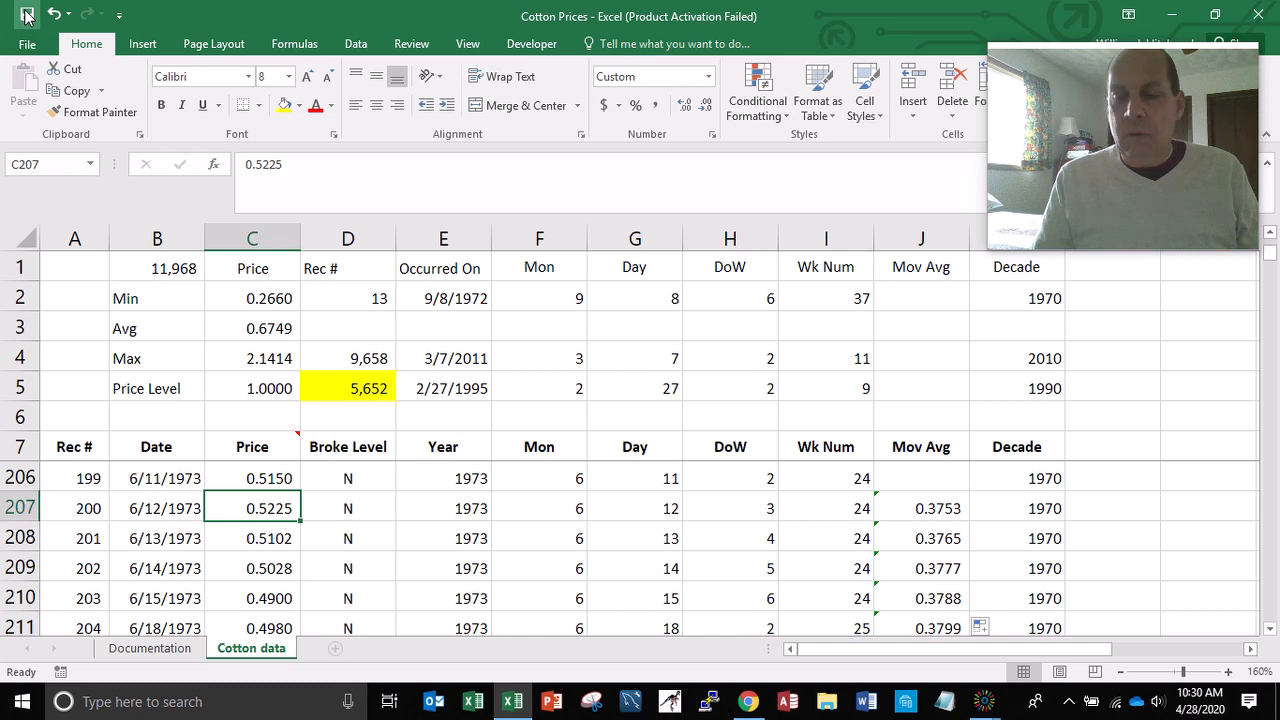
- Insert a PivotTable on a new worksheet from the cotton records in 'Cotton data'!$A$7:$K$11975
key("ctrl+Home")
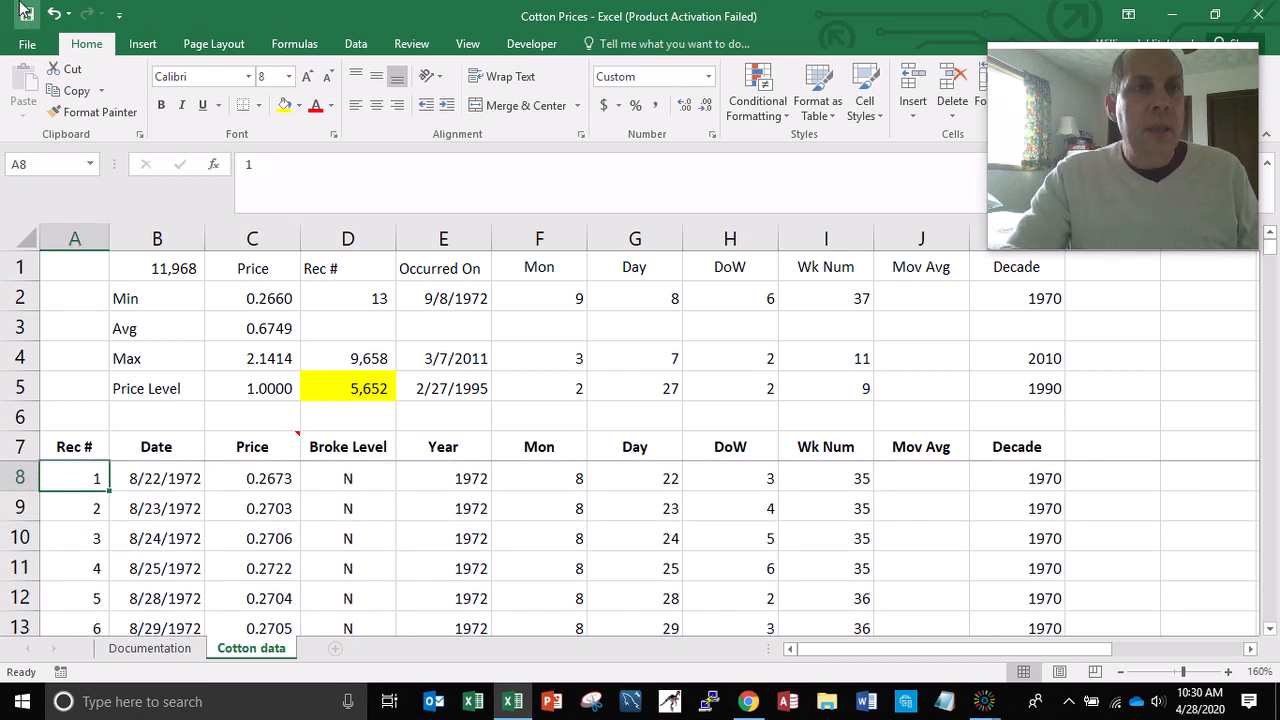
left_click(137, 46)
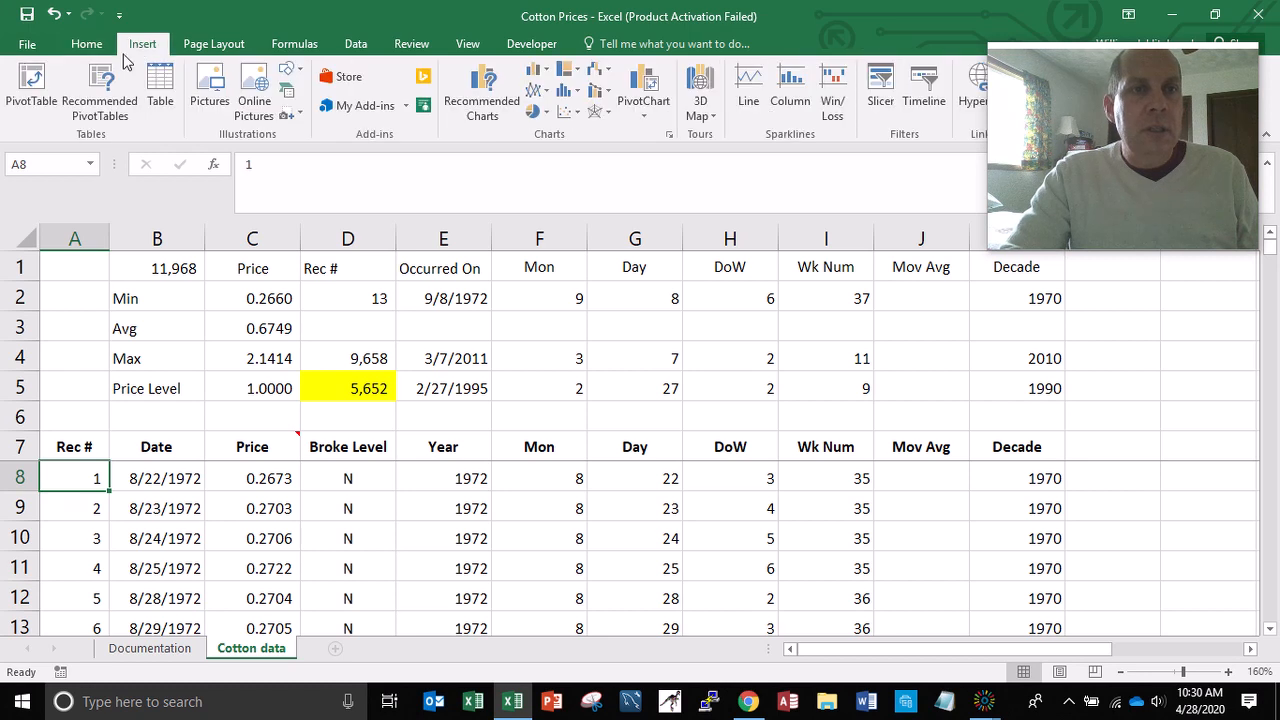
left_click(28, 95)
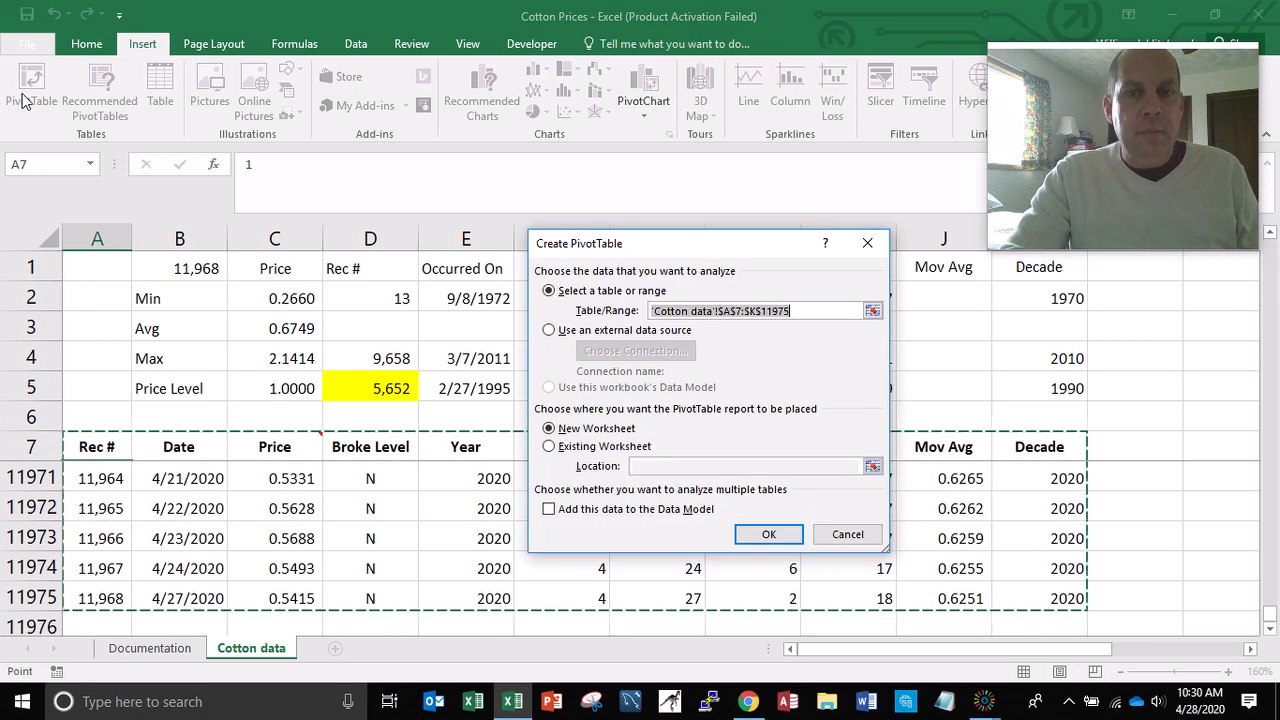
left_click(773, 538)
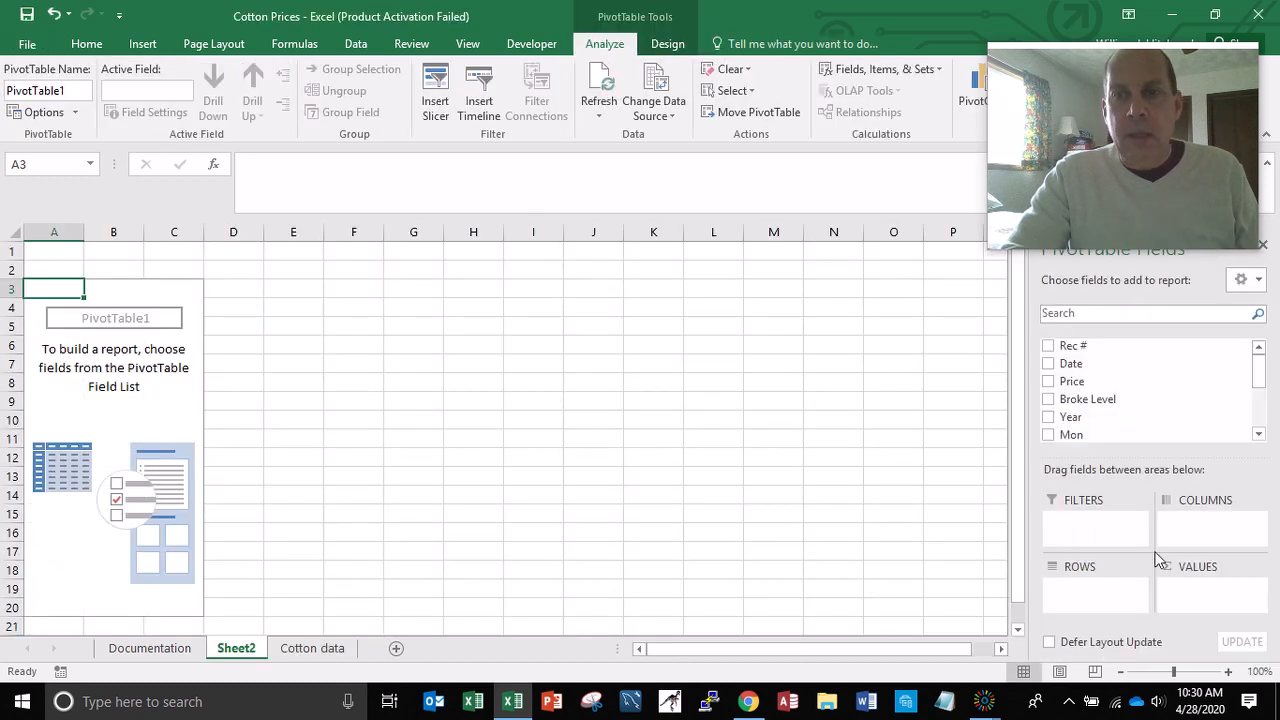
- Add the Price field to the PivotTable values and set it to summarize by Average
mouse_move(1259, 360)
left_mouse_down()
mouse_move(1262, 418)
mouse_move(1264, 378)
left_mouse_up()
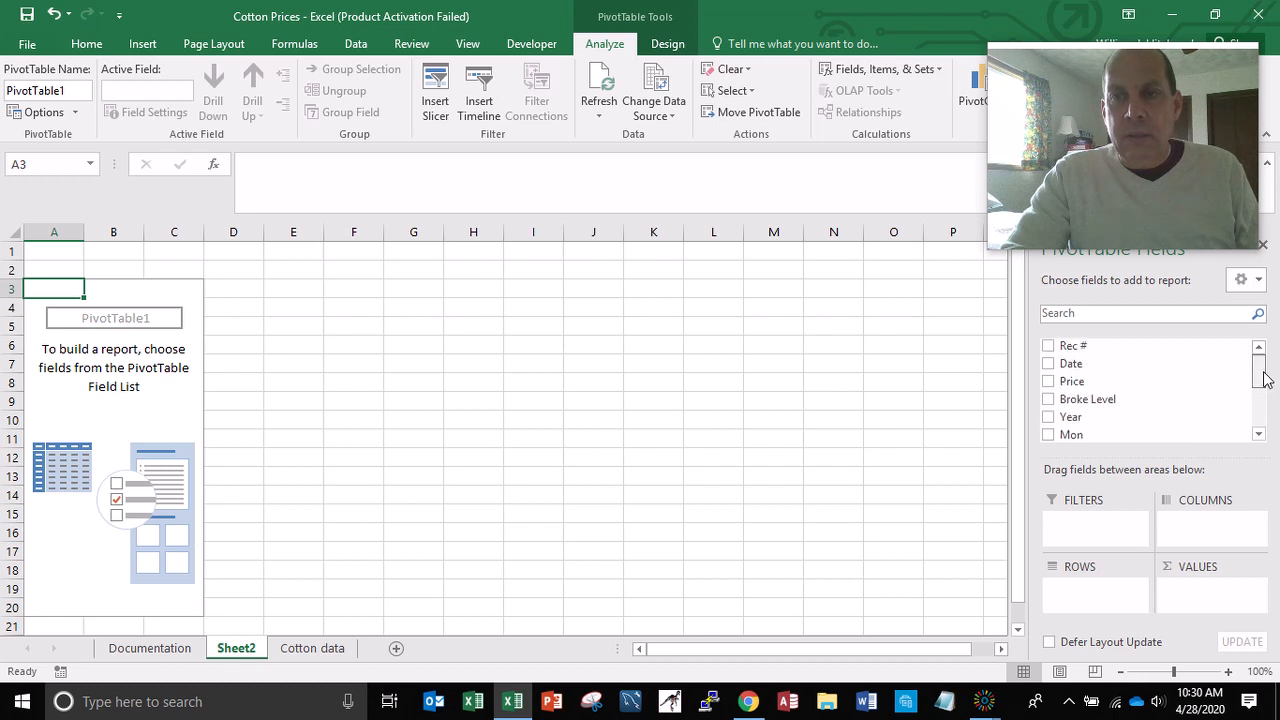
left_click(1049, 382)
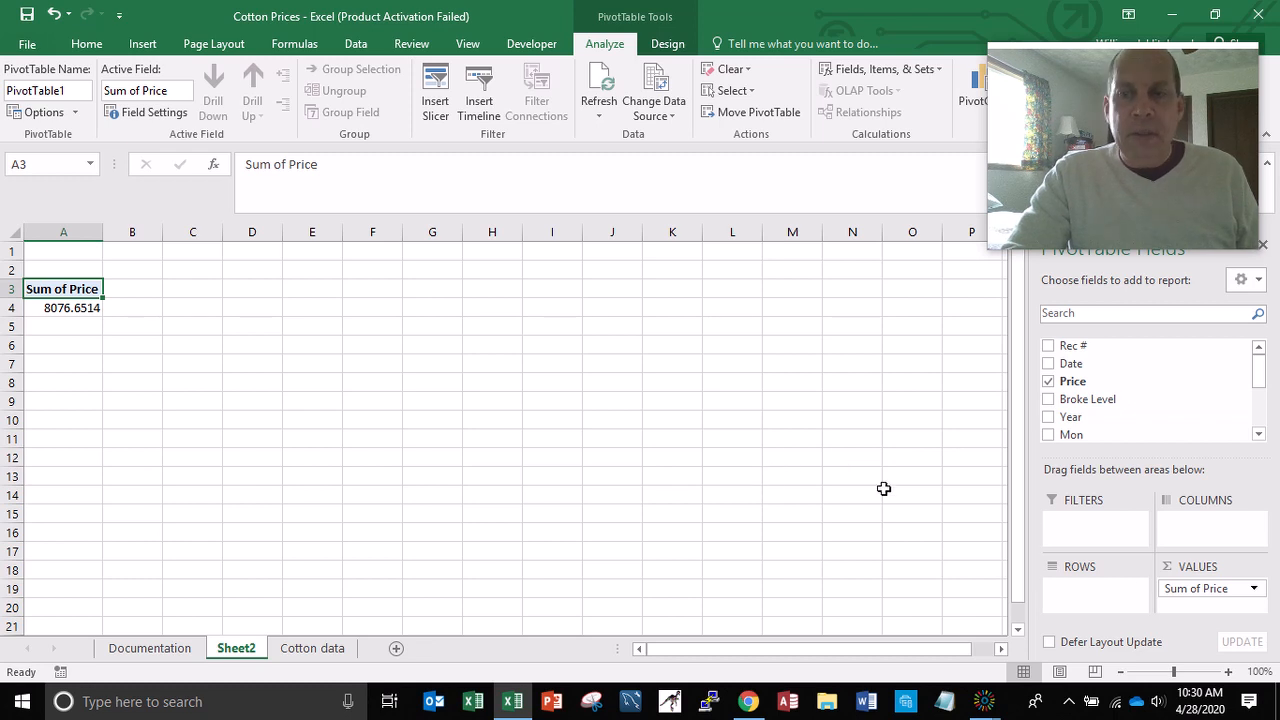
left_click(1253, 588)
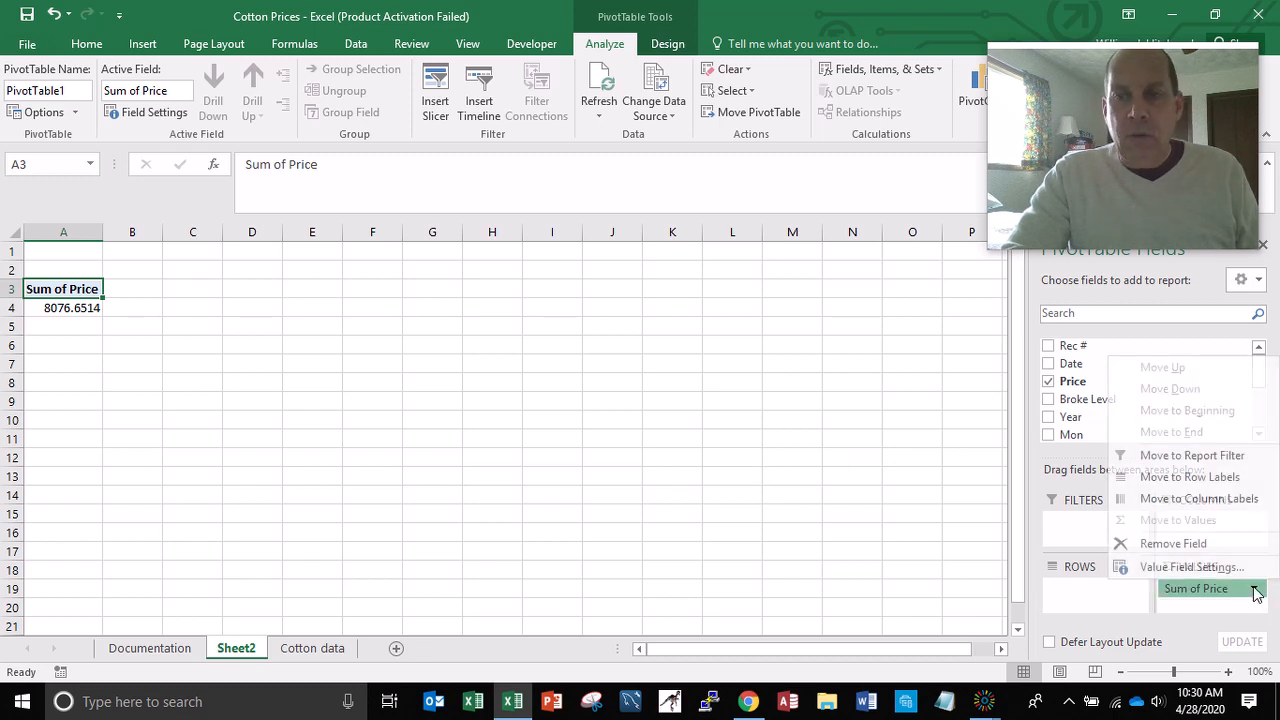
left_click(1172, 567)
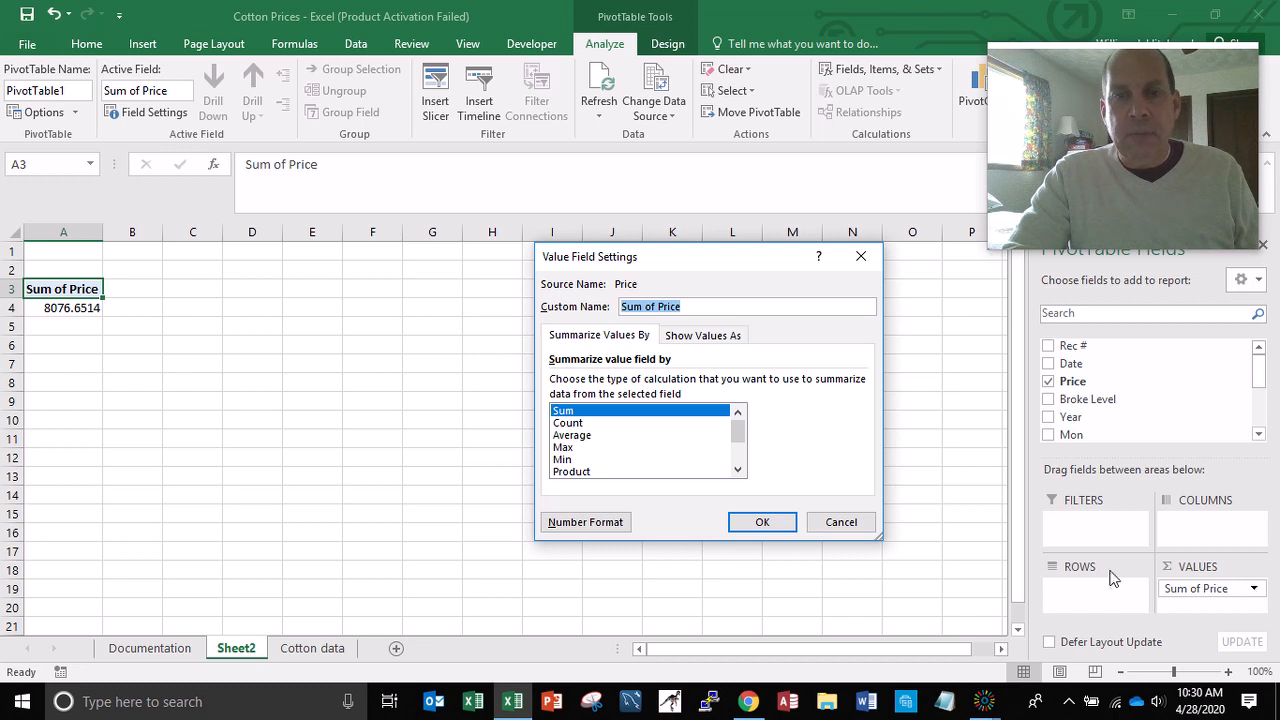
left_click(572, 435)
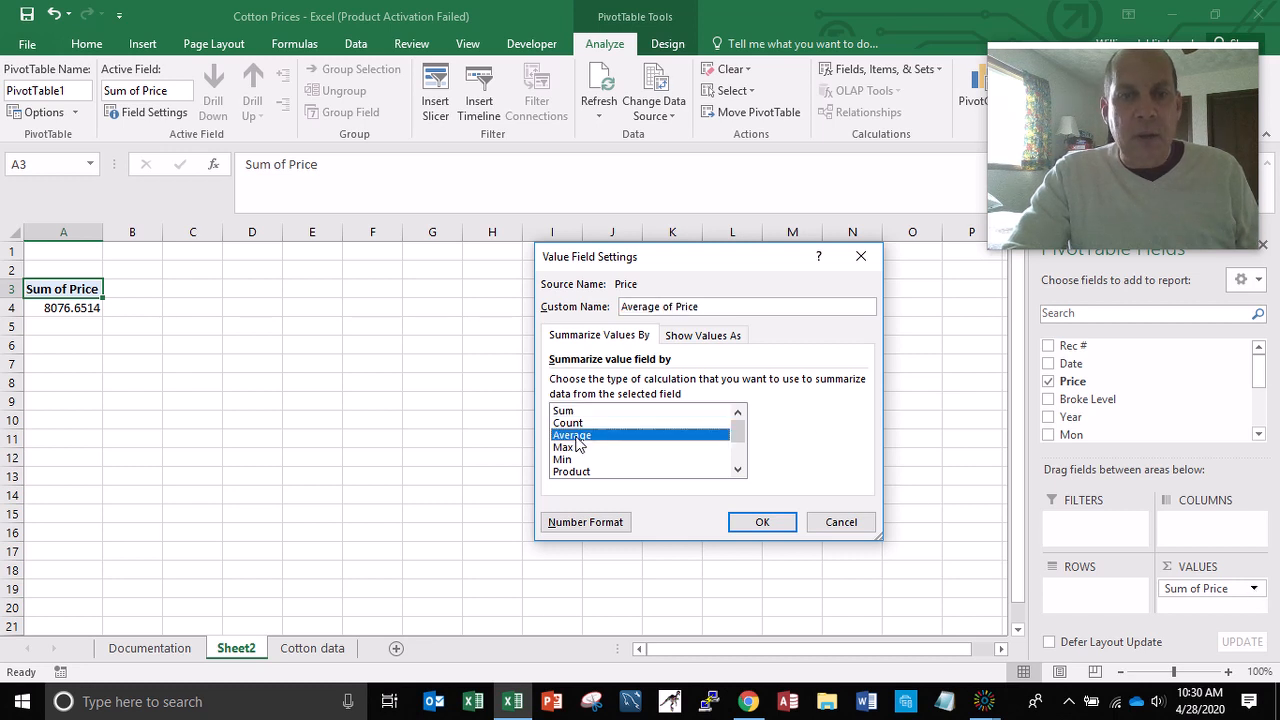
- Give the price value field the custom name Avg Price and apply the field settings
left_click(674, 309)
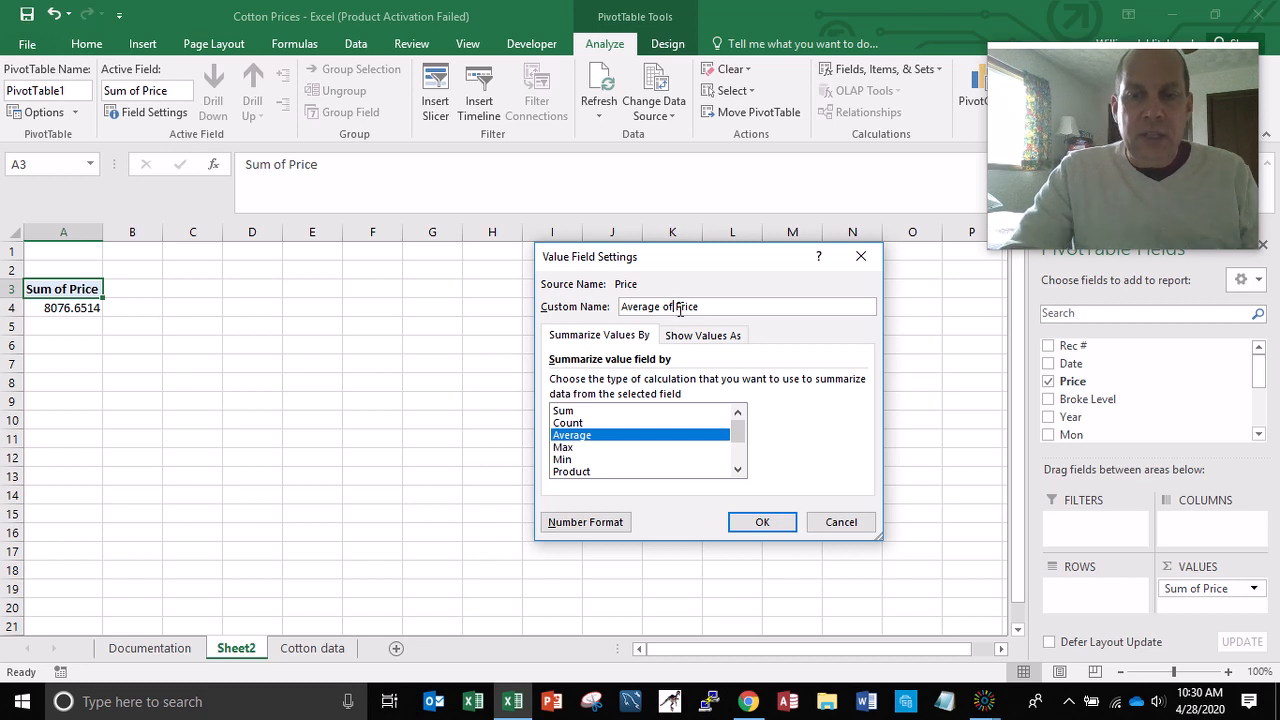
key("BackSpace")
key("BackSpace")
key("BackSpace")
key("BackSpace")
key("BackSpace")
key("BackSpace")
key("BackSpace")
type("g")
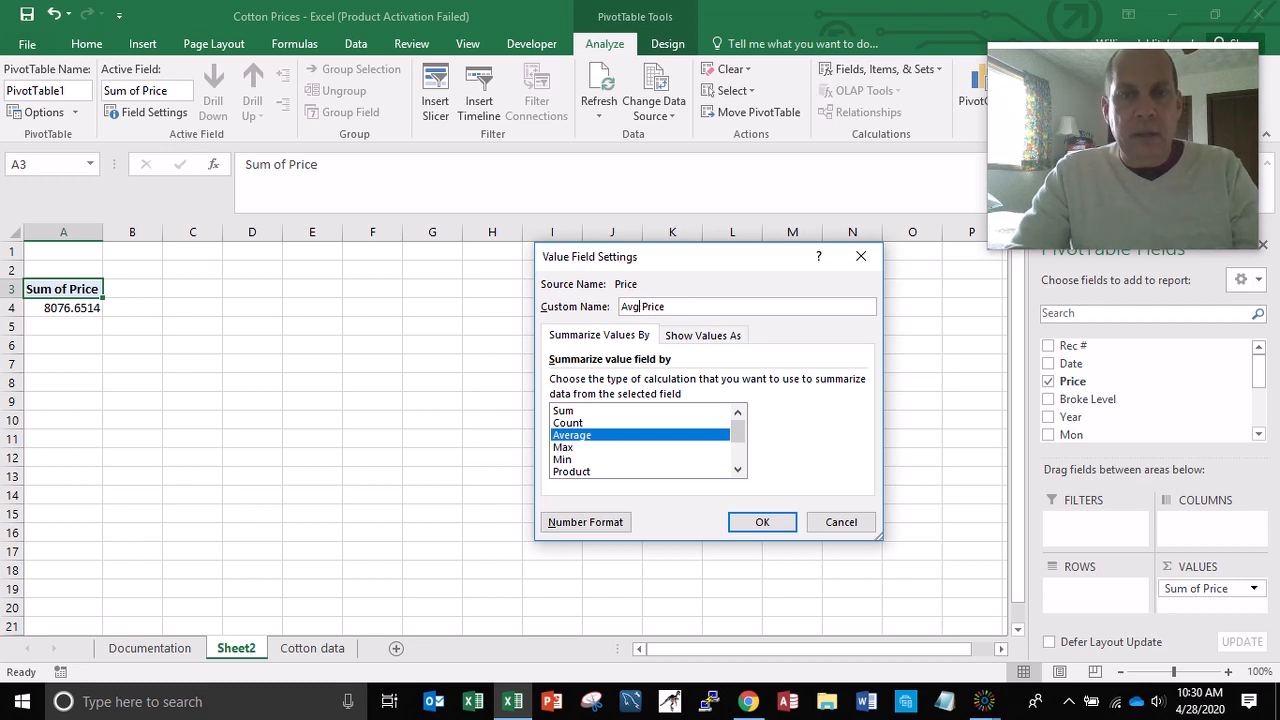
left_click(765, 520)
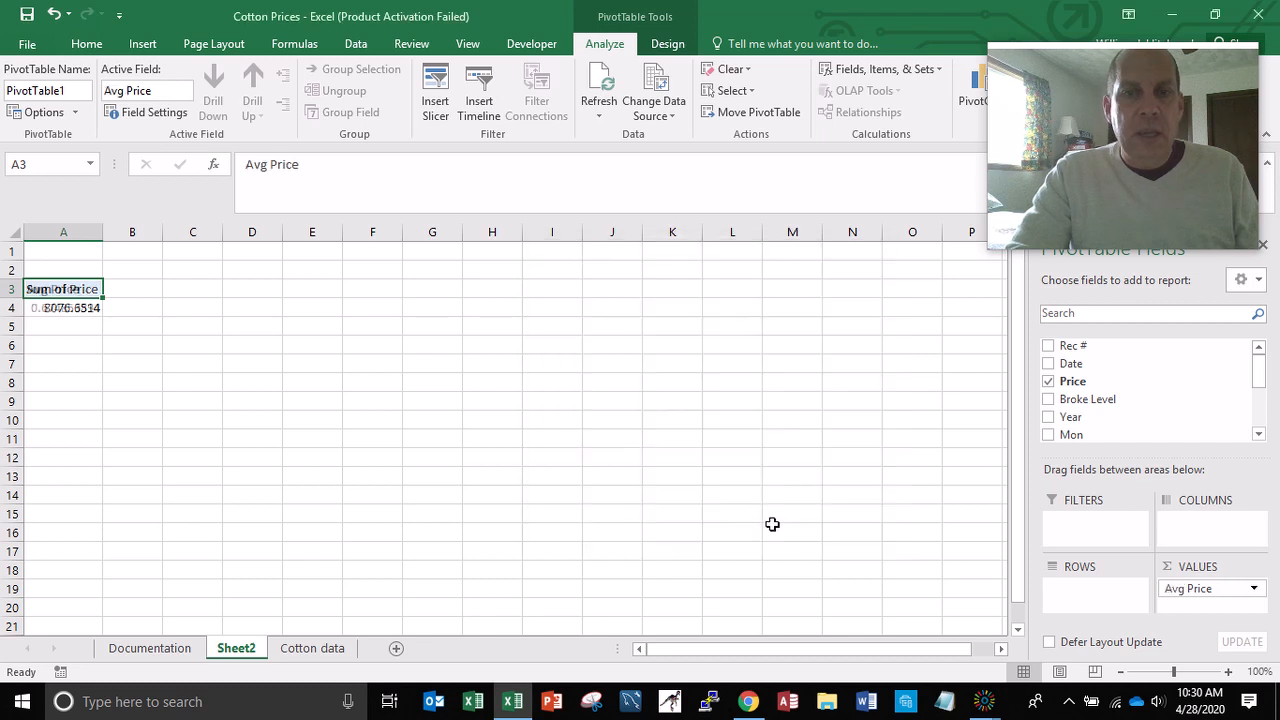
- Format the PivotTable's average price in A4 in comma style with four decimals
left_click(81, 311)
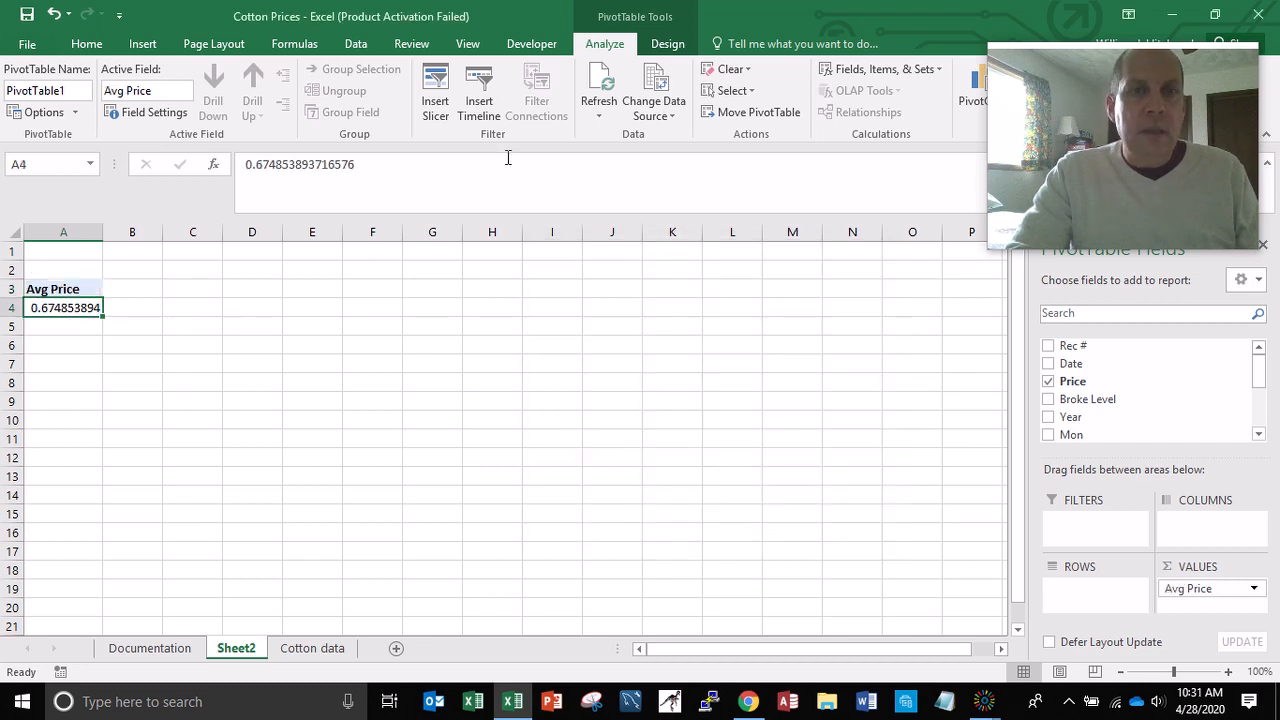
left_click(98, 45)
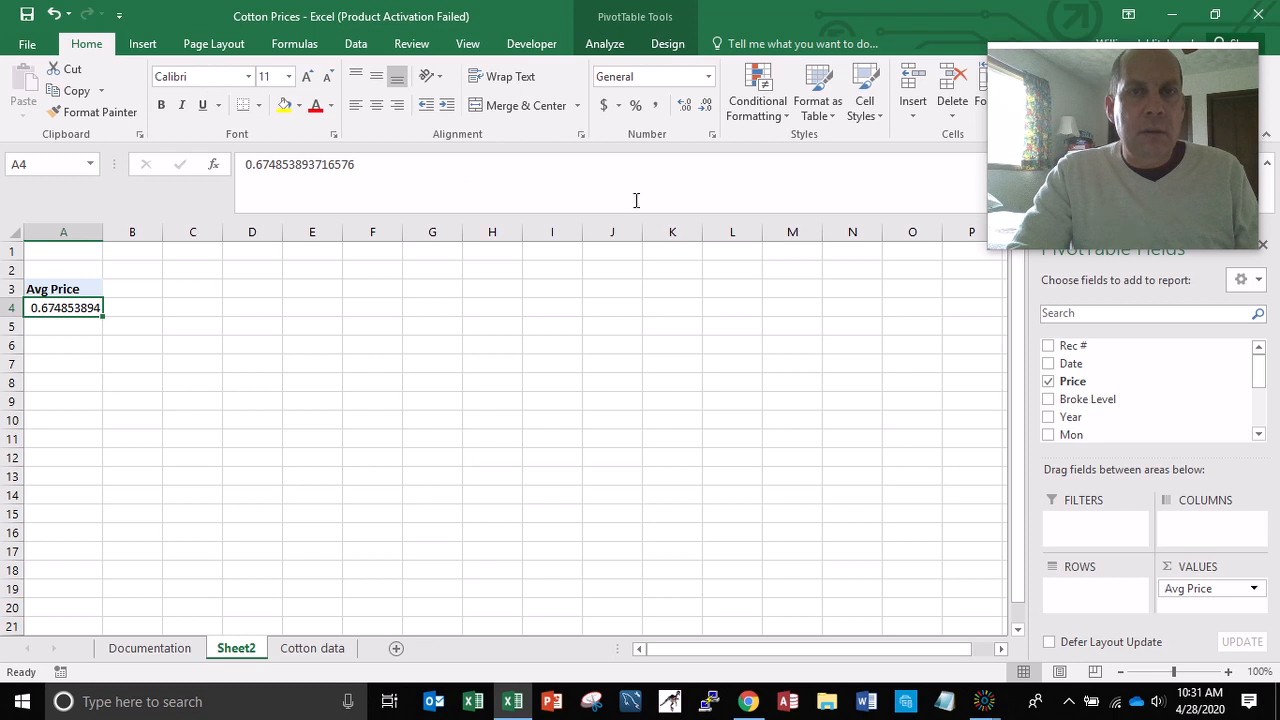
left_click(655, 106)
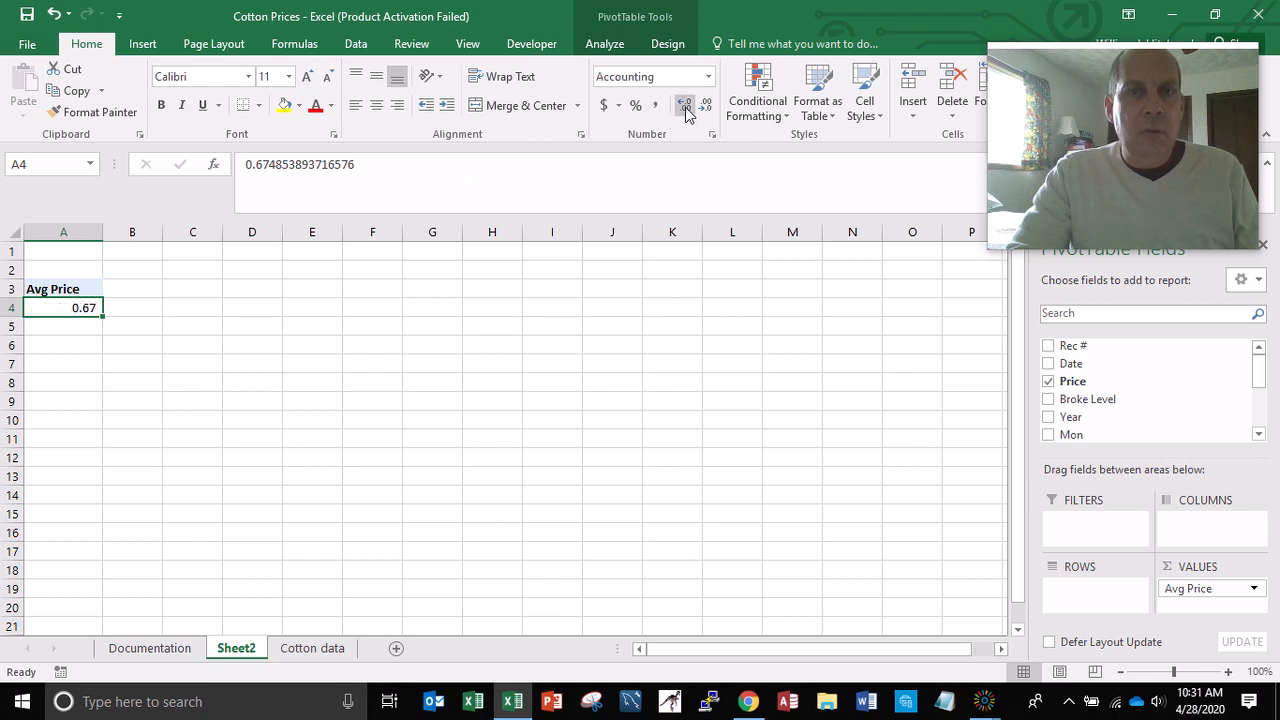
left_click(685, 108)
left_click(686, 110)
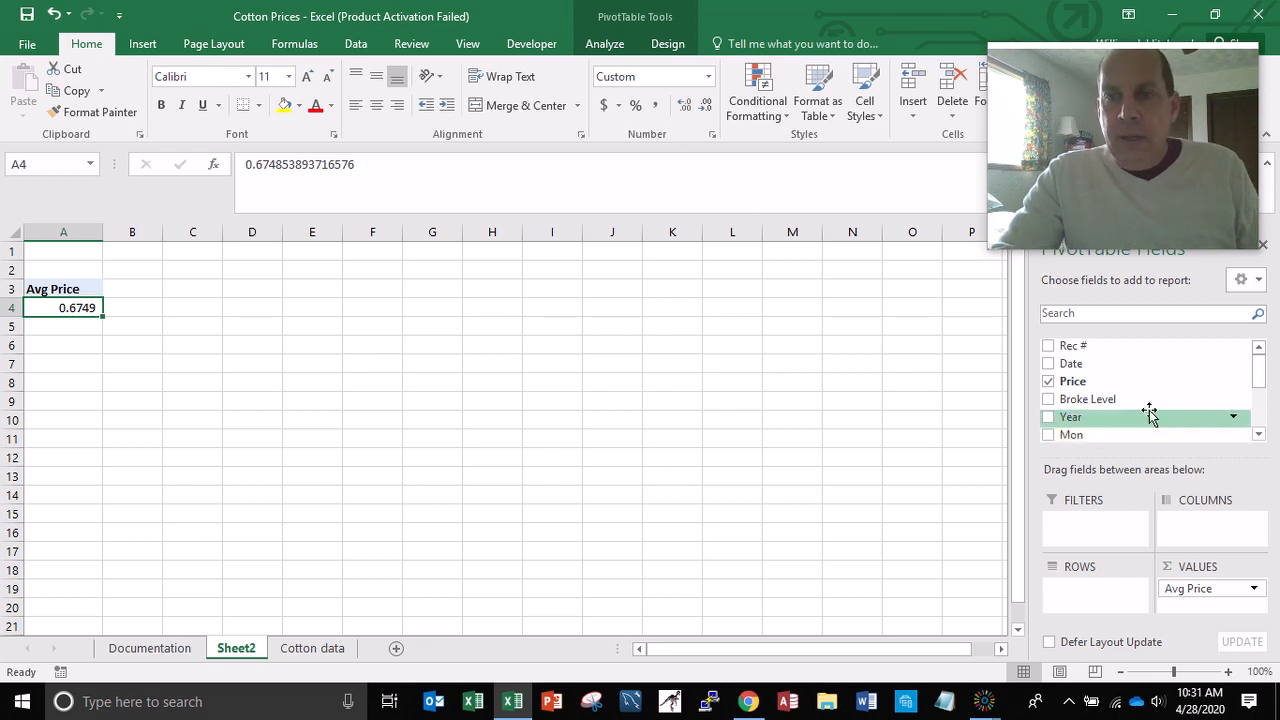
- Add the Date field to the PivotTable rows and insert a Line PivotChart of the average prices
left_click(1048, 364)
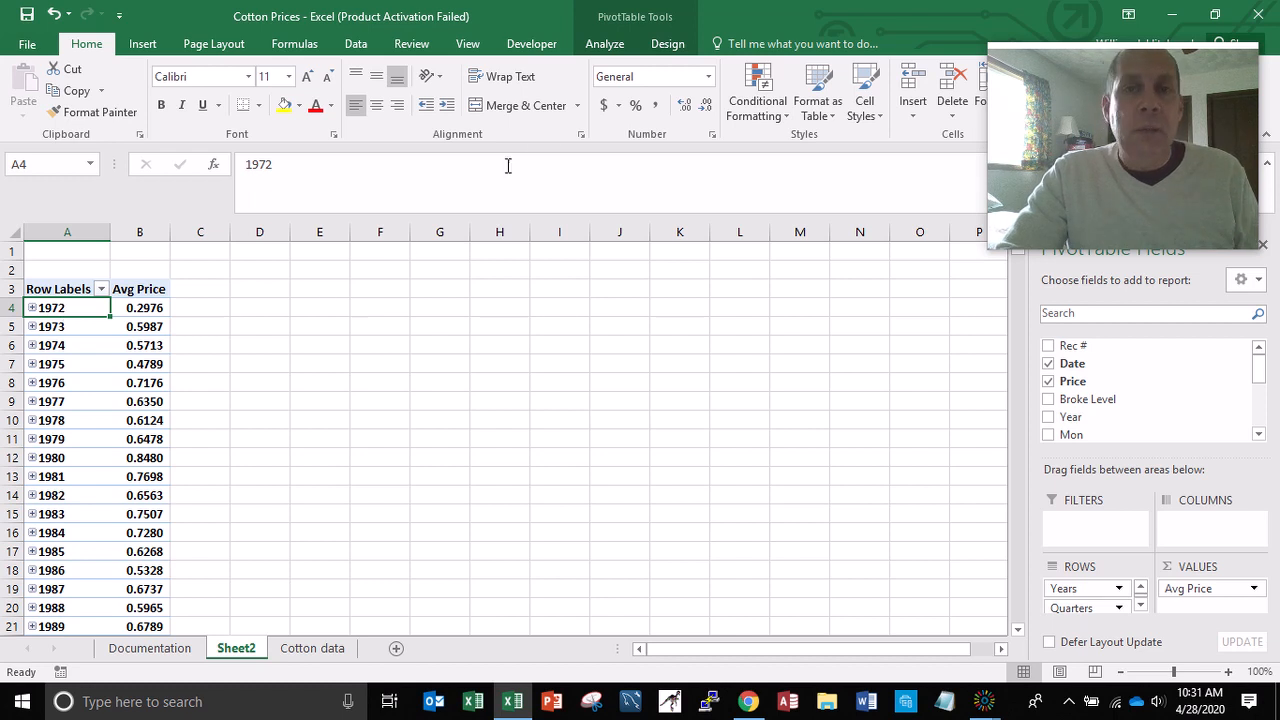
left_click(603, 44)
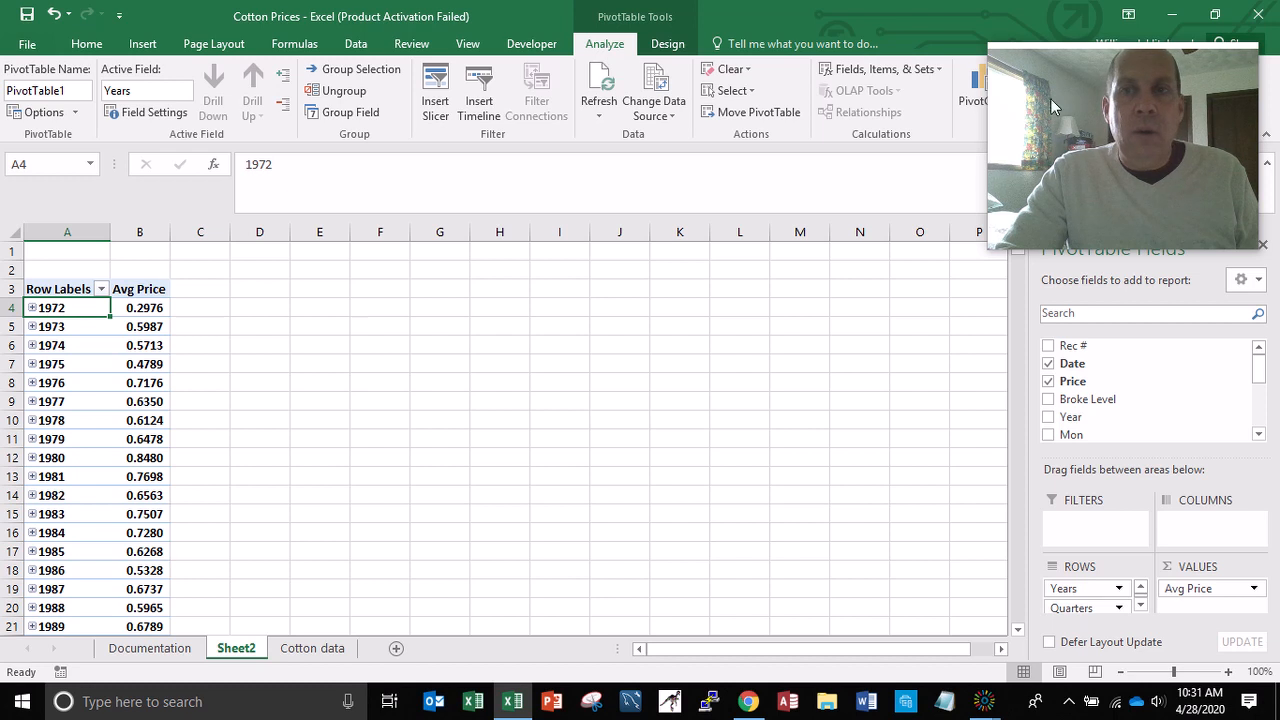
left_click_drag(1089, 52, 972, 167)
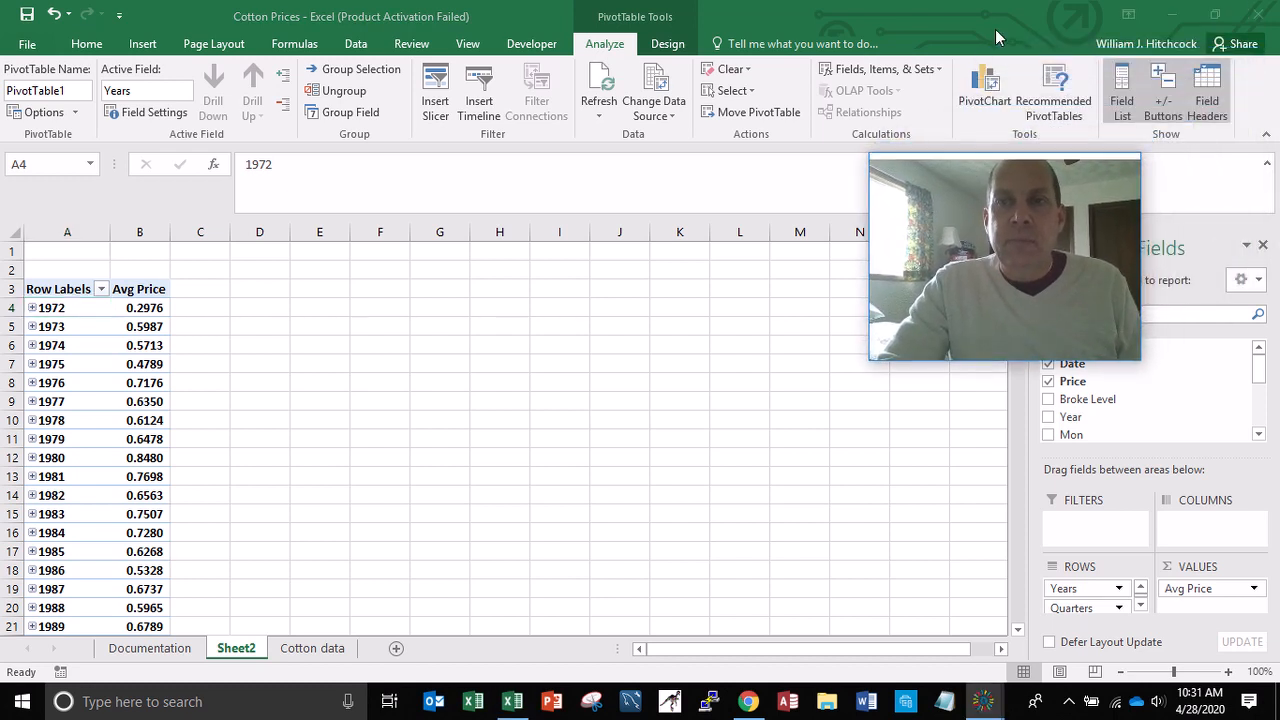
left_click(985, 87)
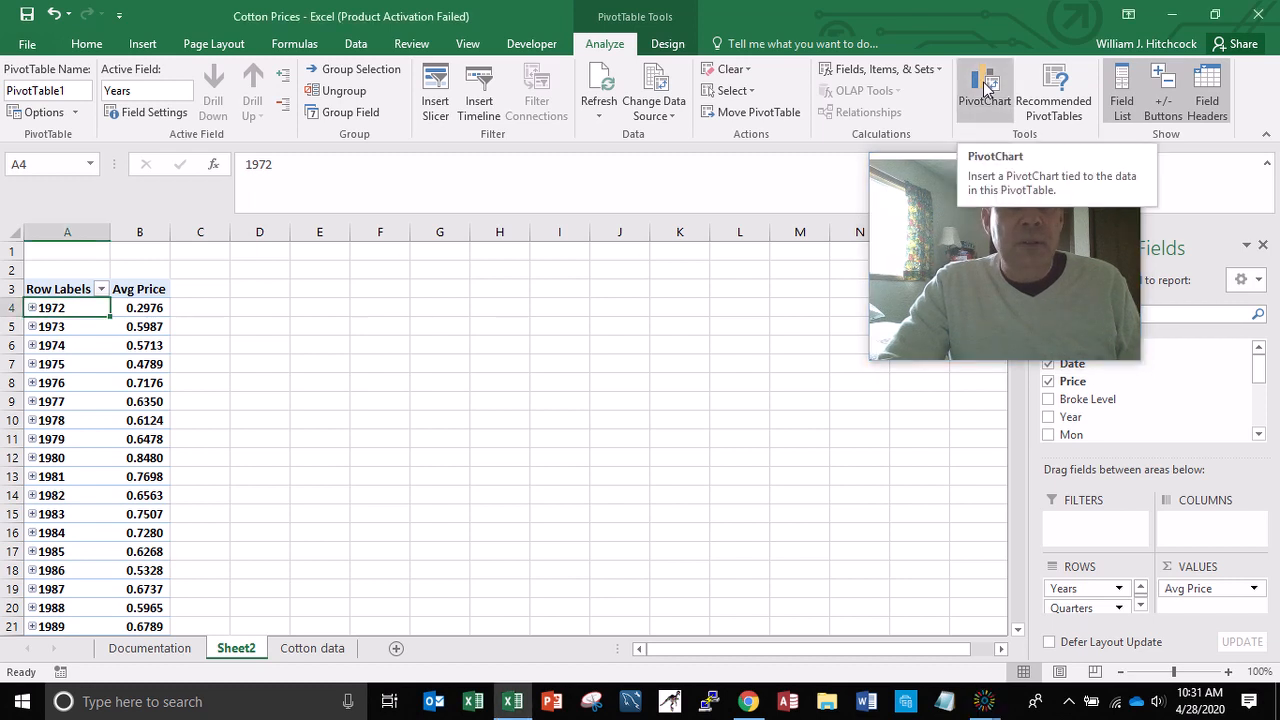
left_click(985, 87)
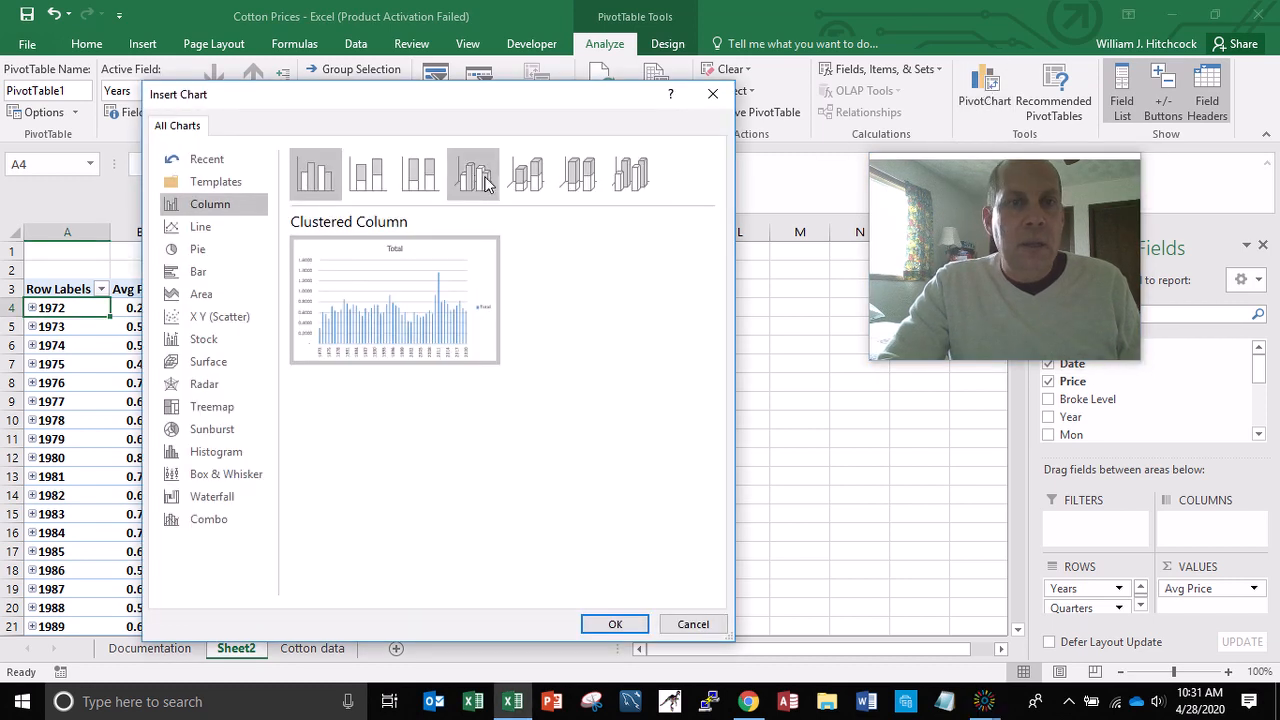
left_click(208, 231)
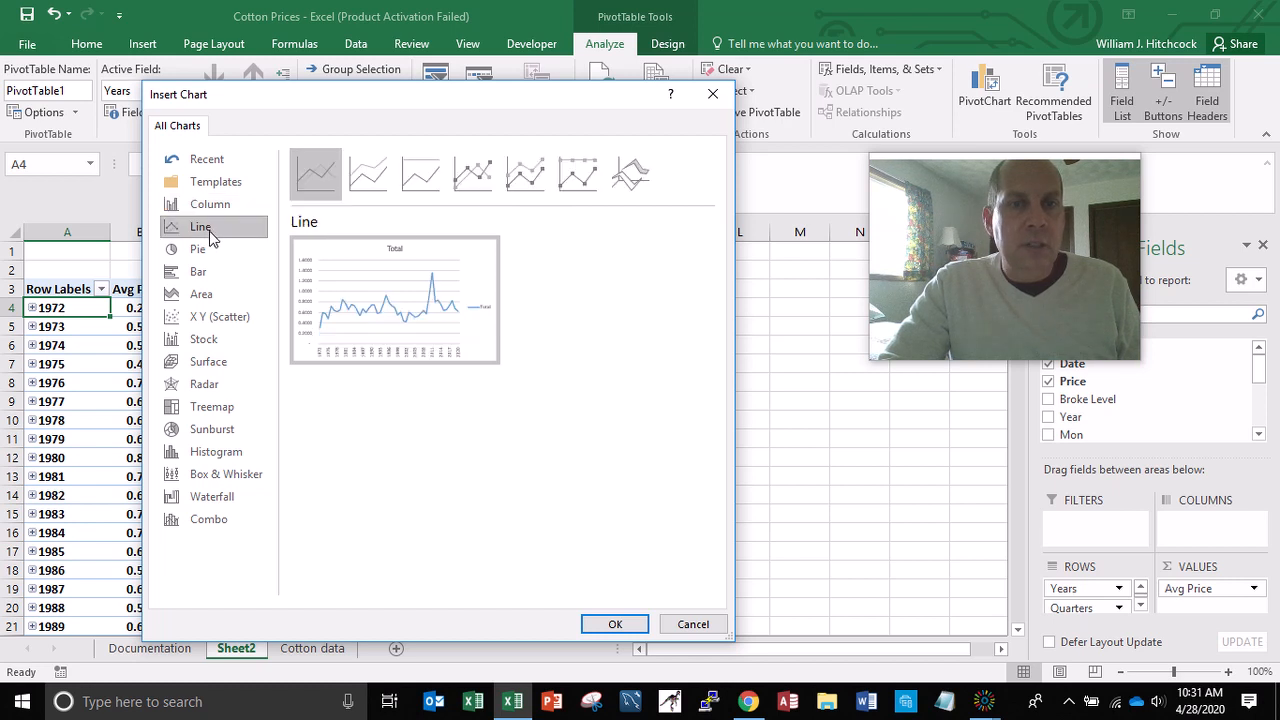
left_click(616, 623)
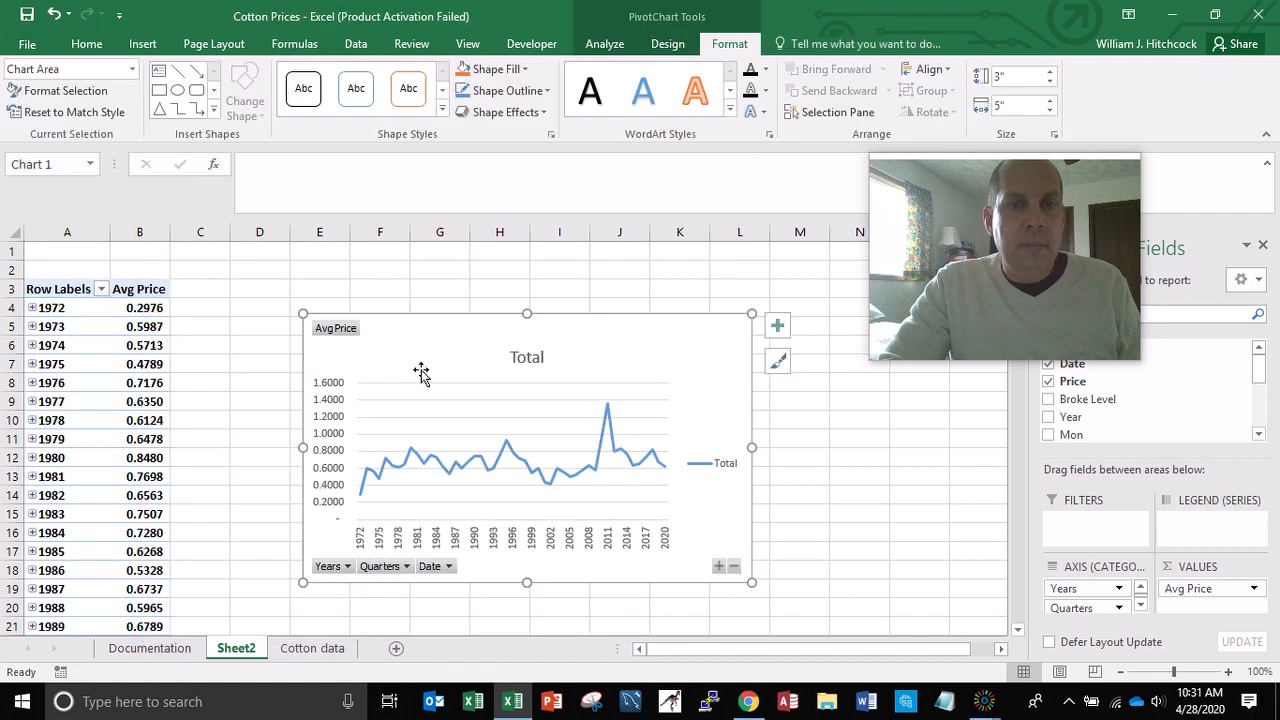
- Move the chart beside the PivotTable, starting at column D near row 1, and title it Cotton Prices 1972-2020
left_click_drag(414, 360, 296, 300)
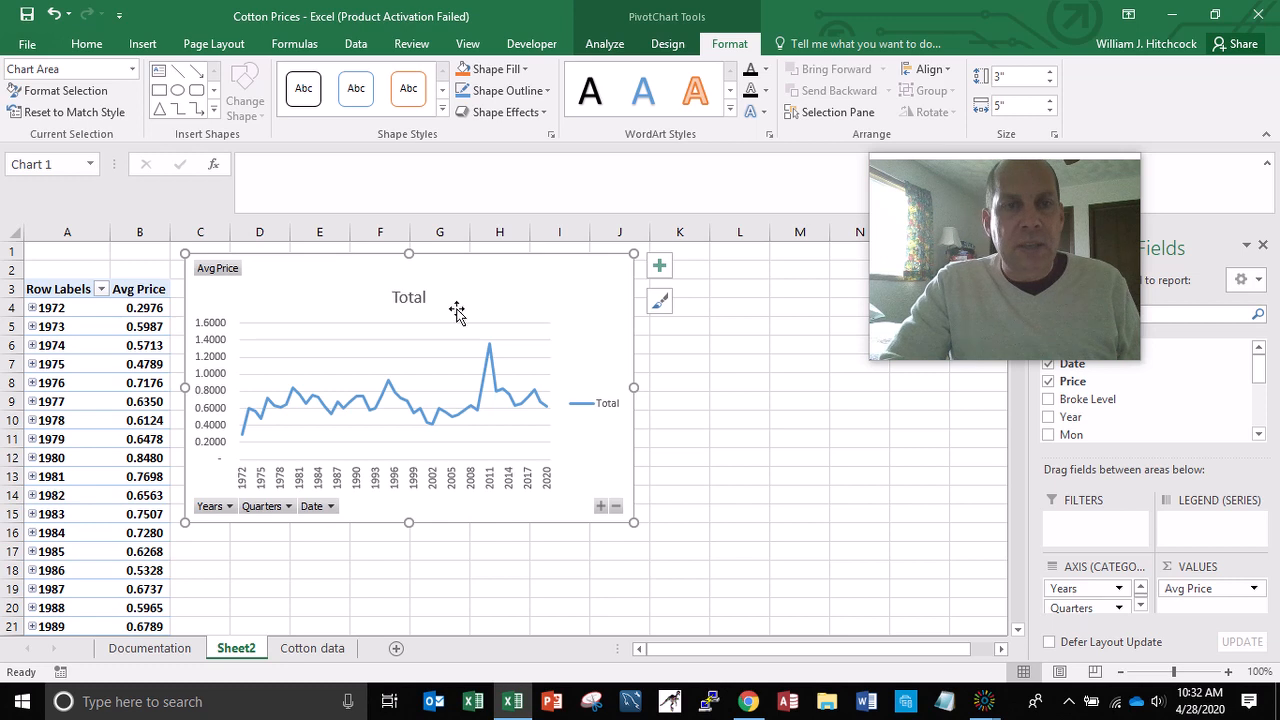
left_click_drag(518, 264, 593, 265)
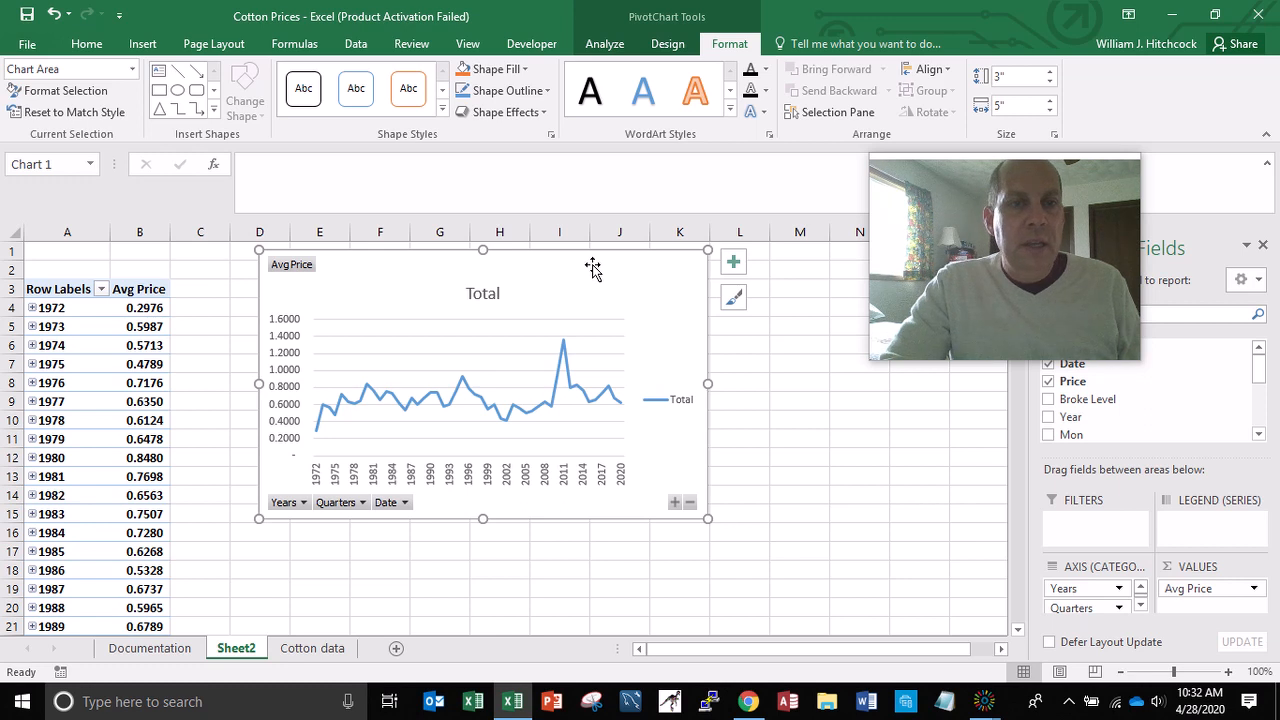
double_click(486, 296)
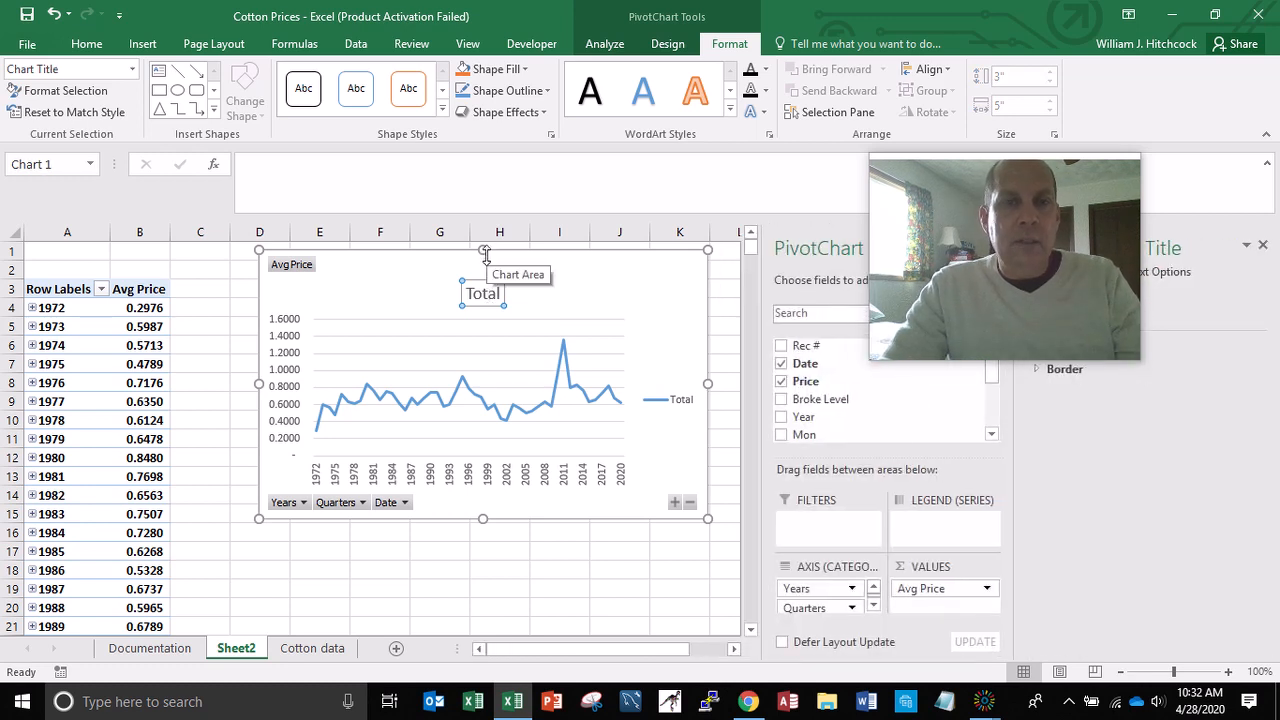
type("Cotto")
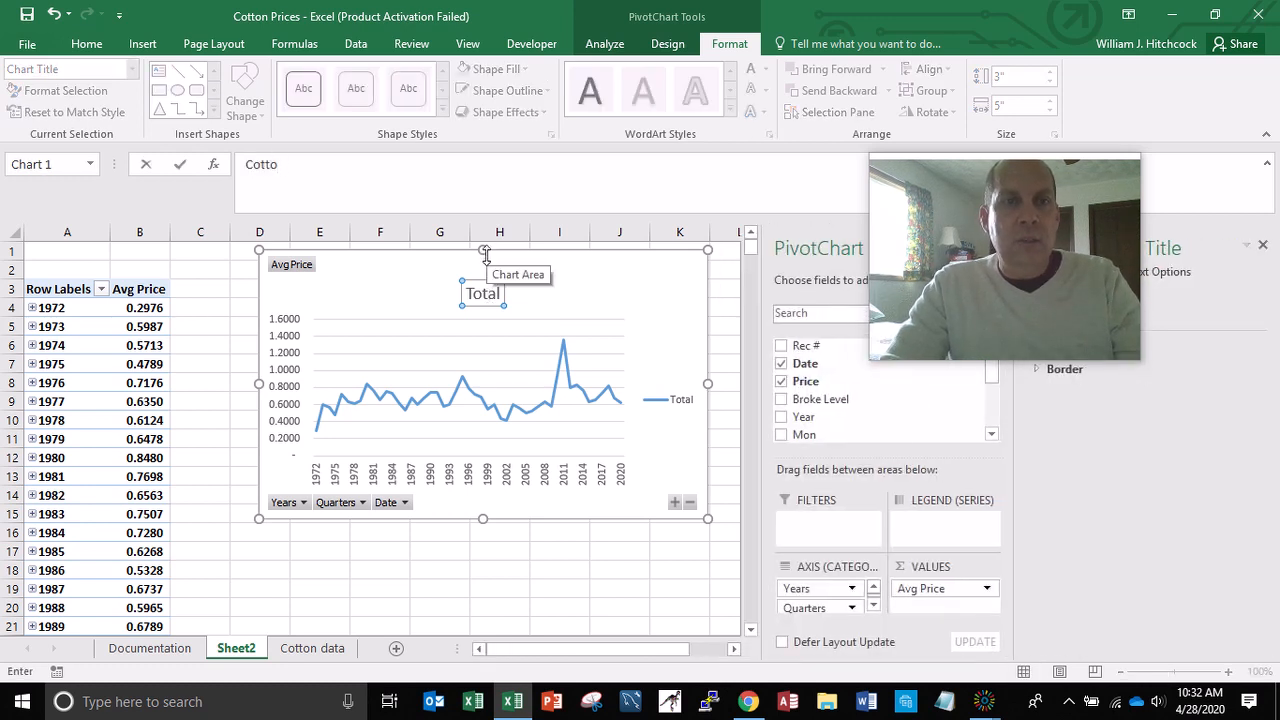
type("n Prices")
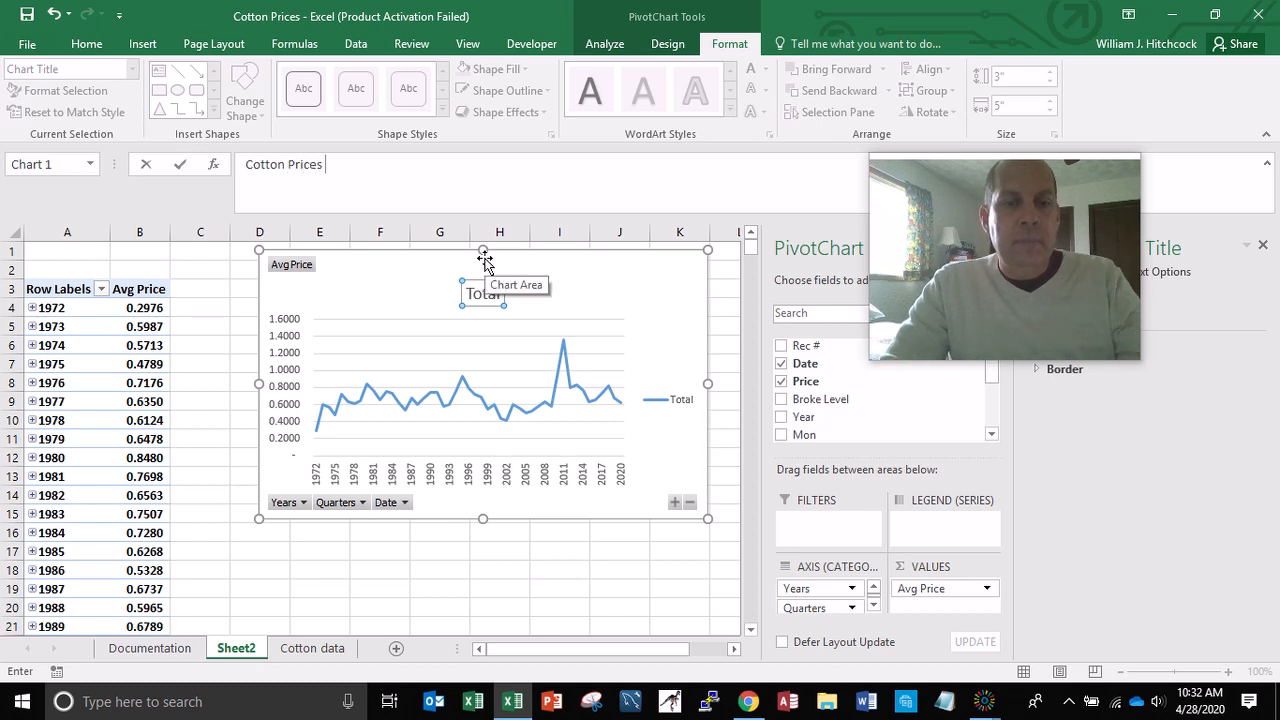
type("1972")
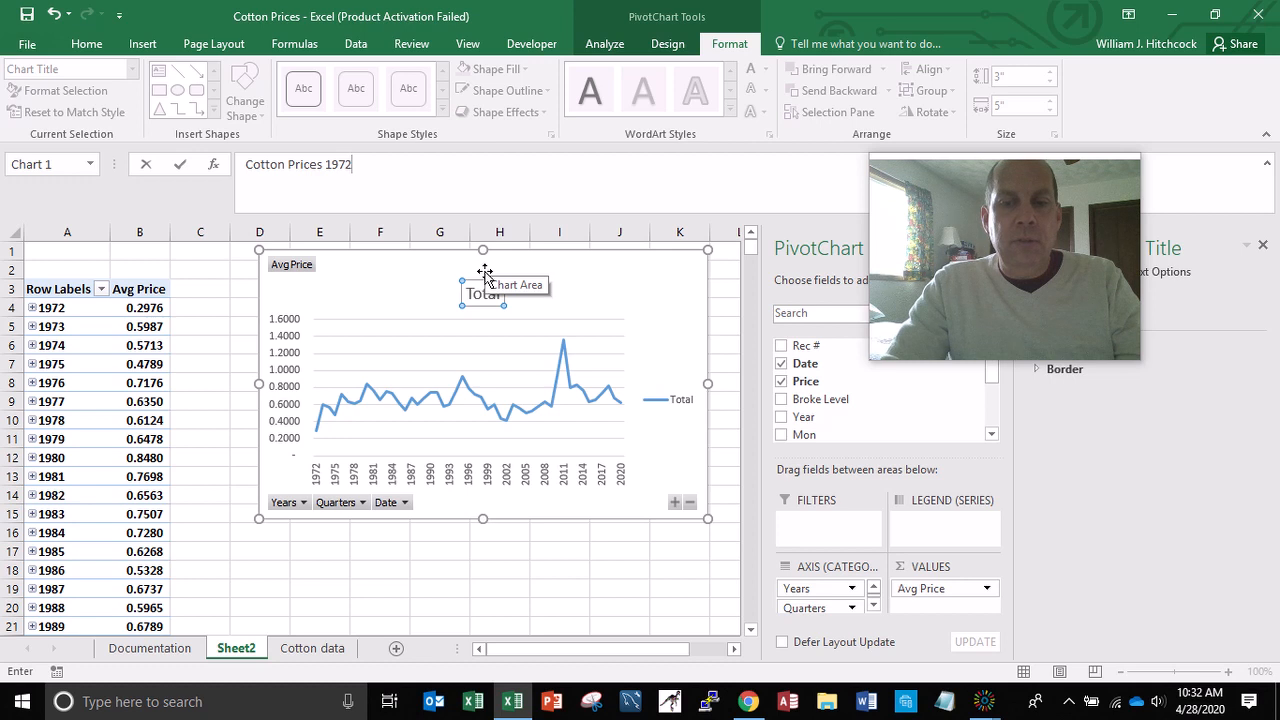
type("-2020")
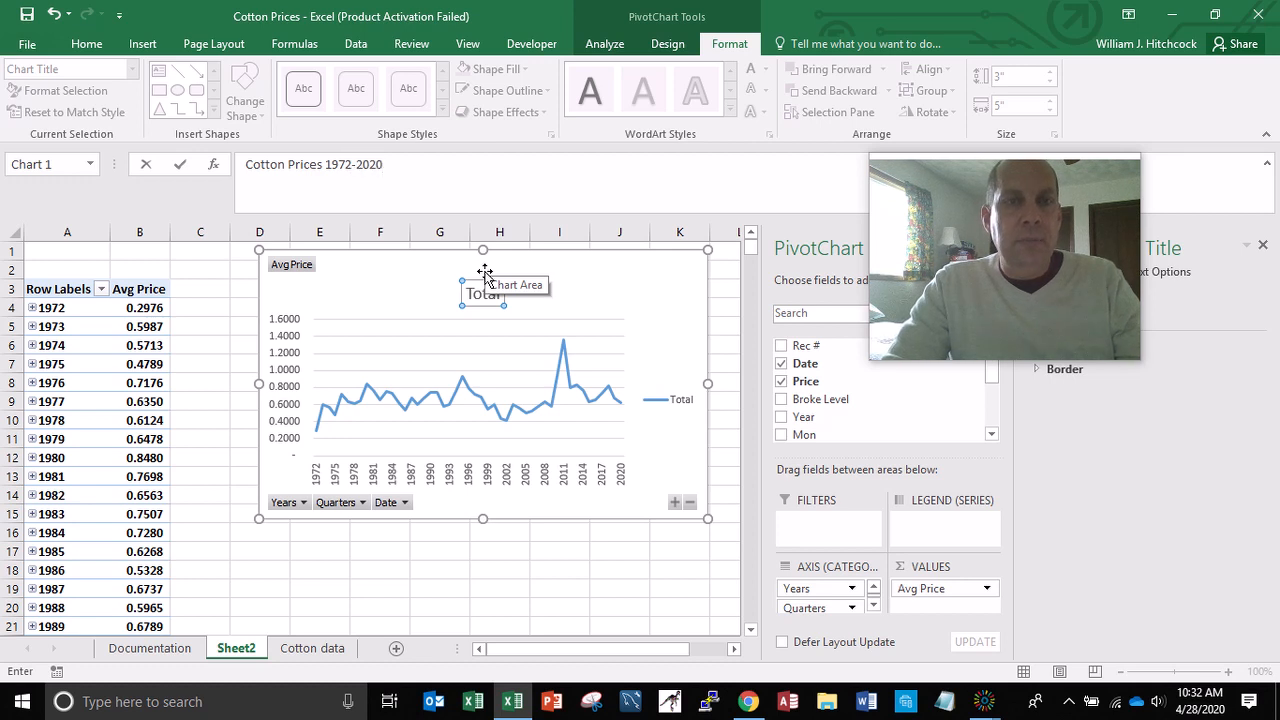
key("Return")
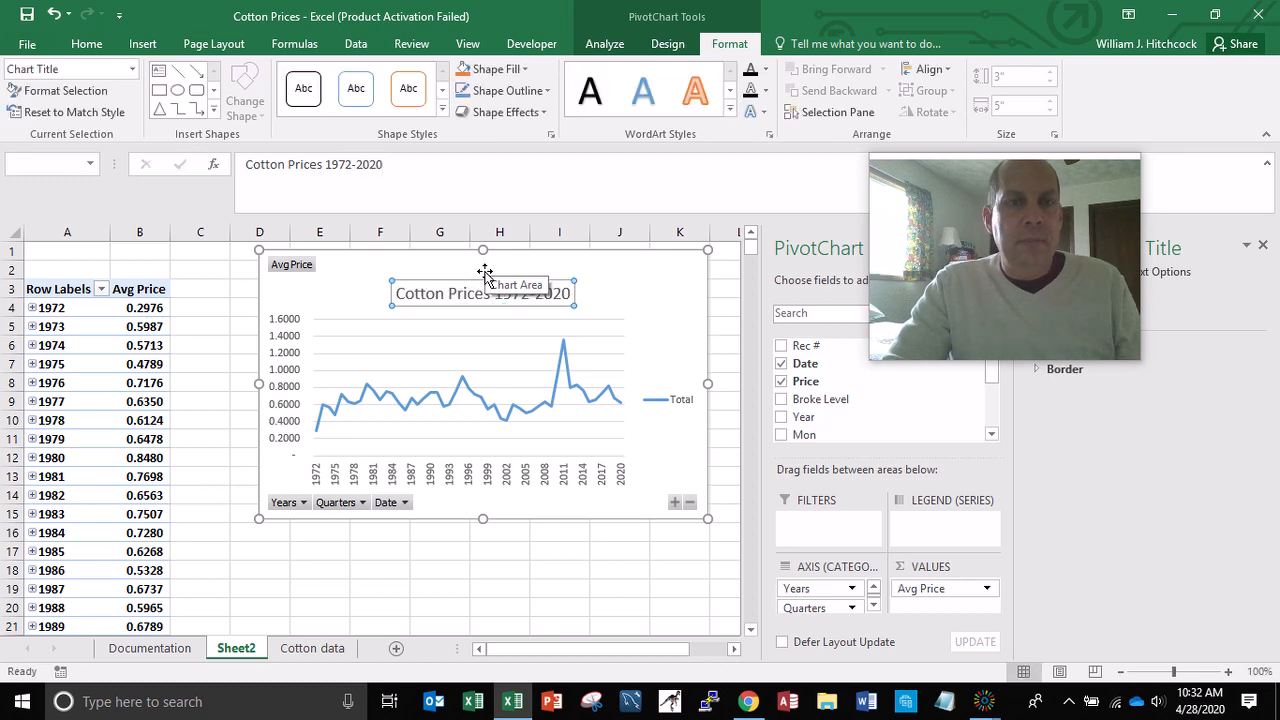
- Add a primary vertical axis title to the PivotChart reading Price per 1 lb
left_click(293, 355)
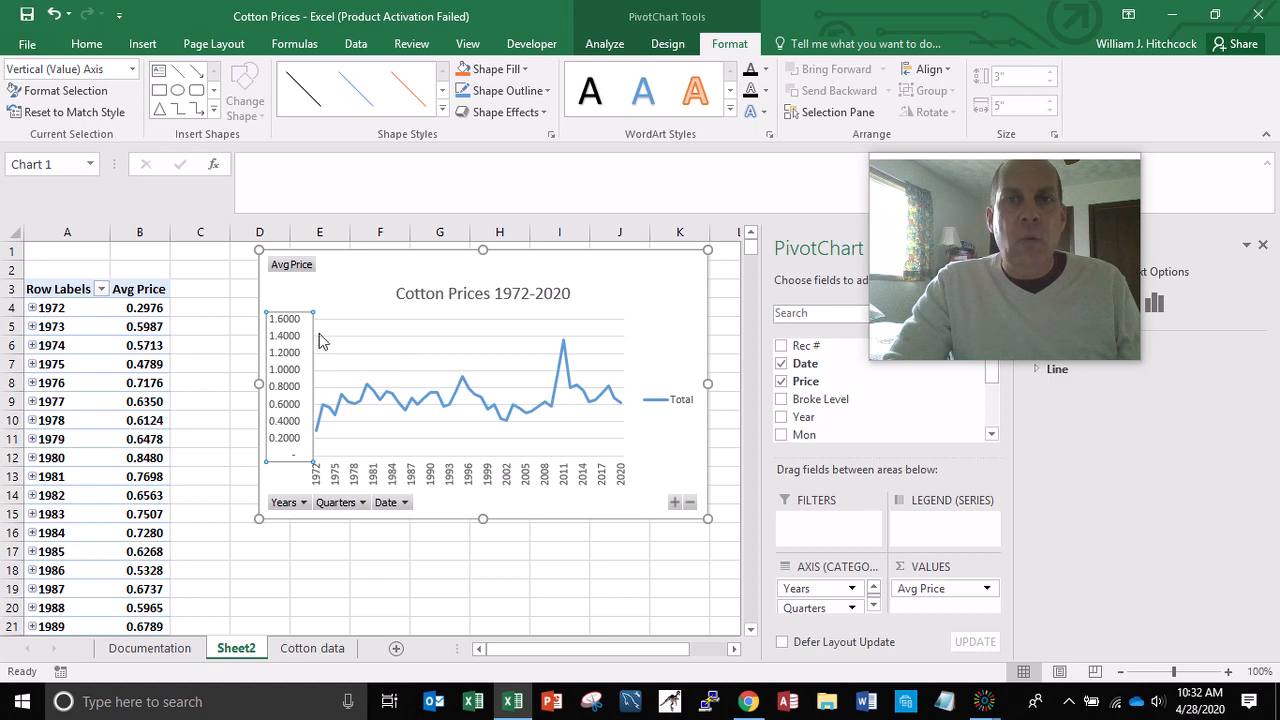
left_click(600, 48)
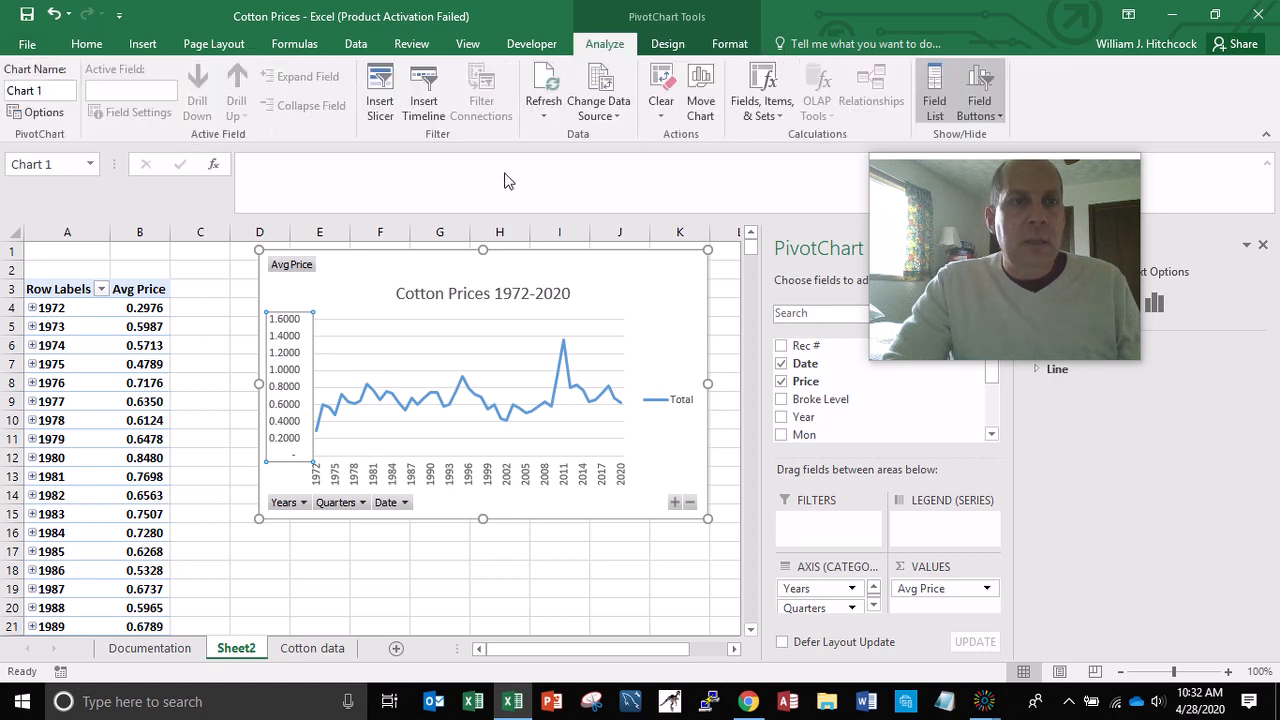
left_click(329, 285)
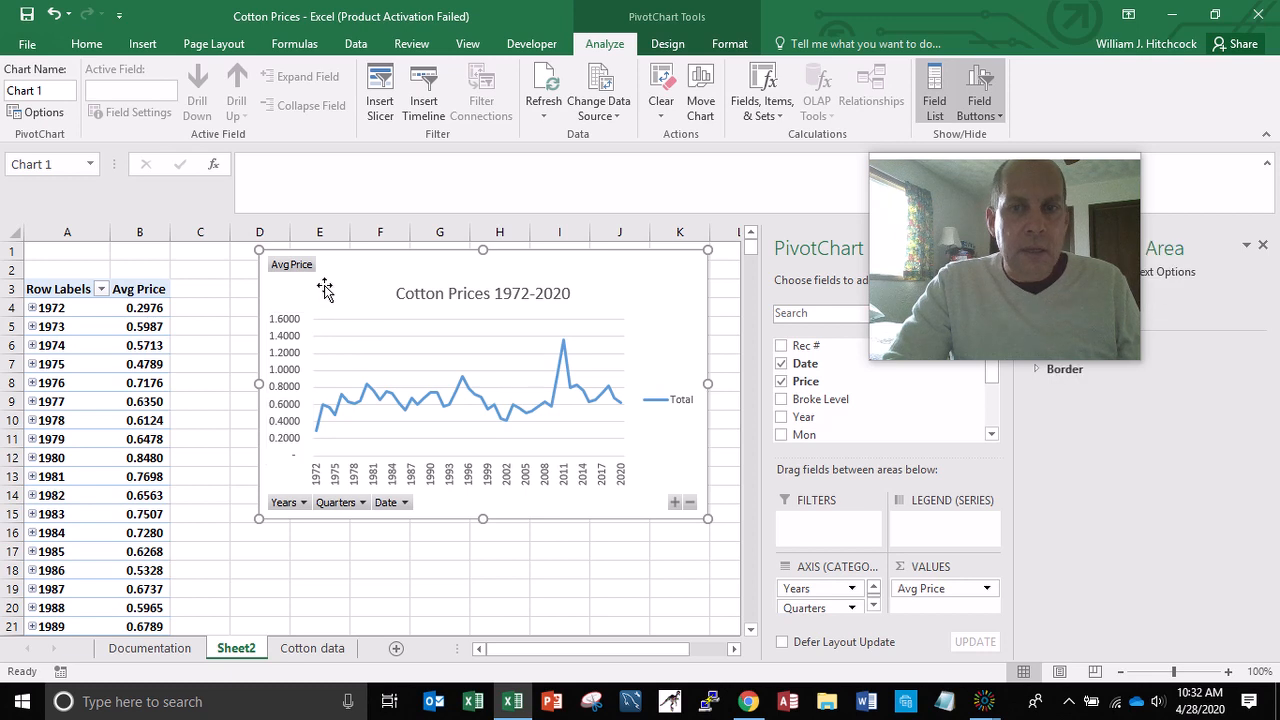
left_click(287, 340)
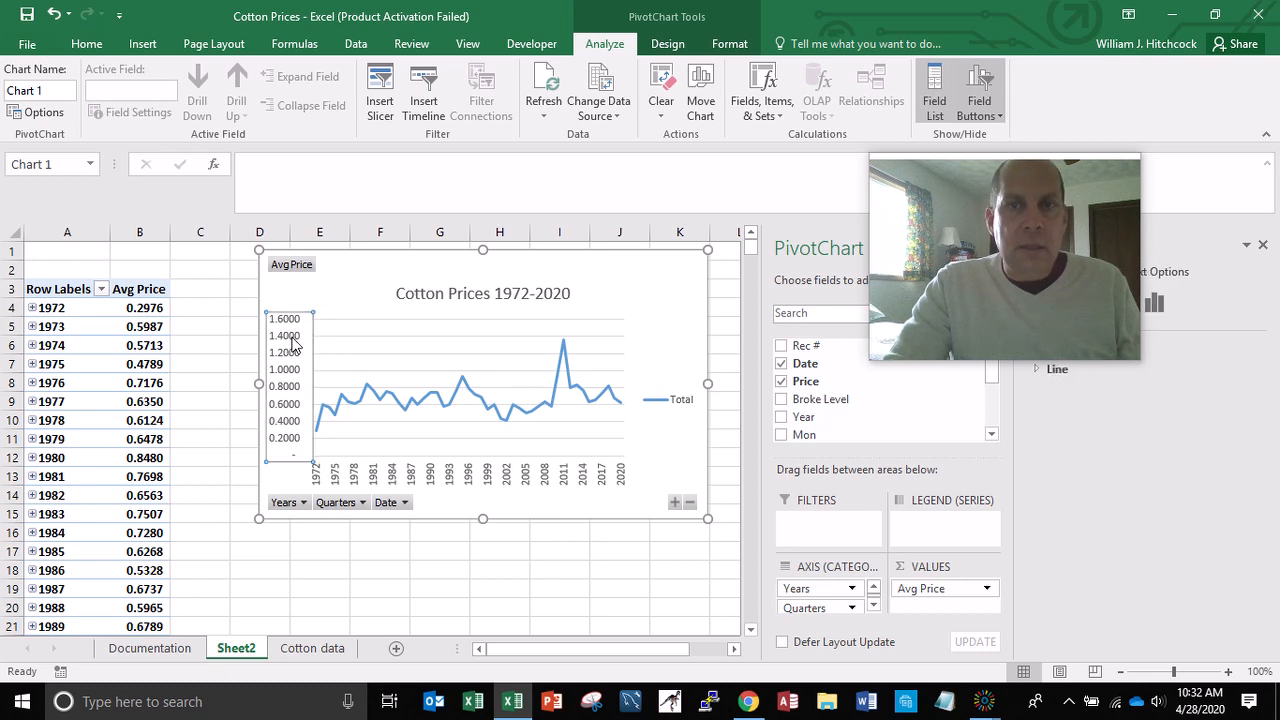
left_click(665, 45)
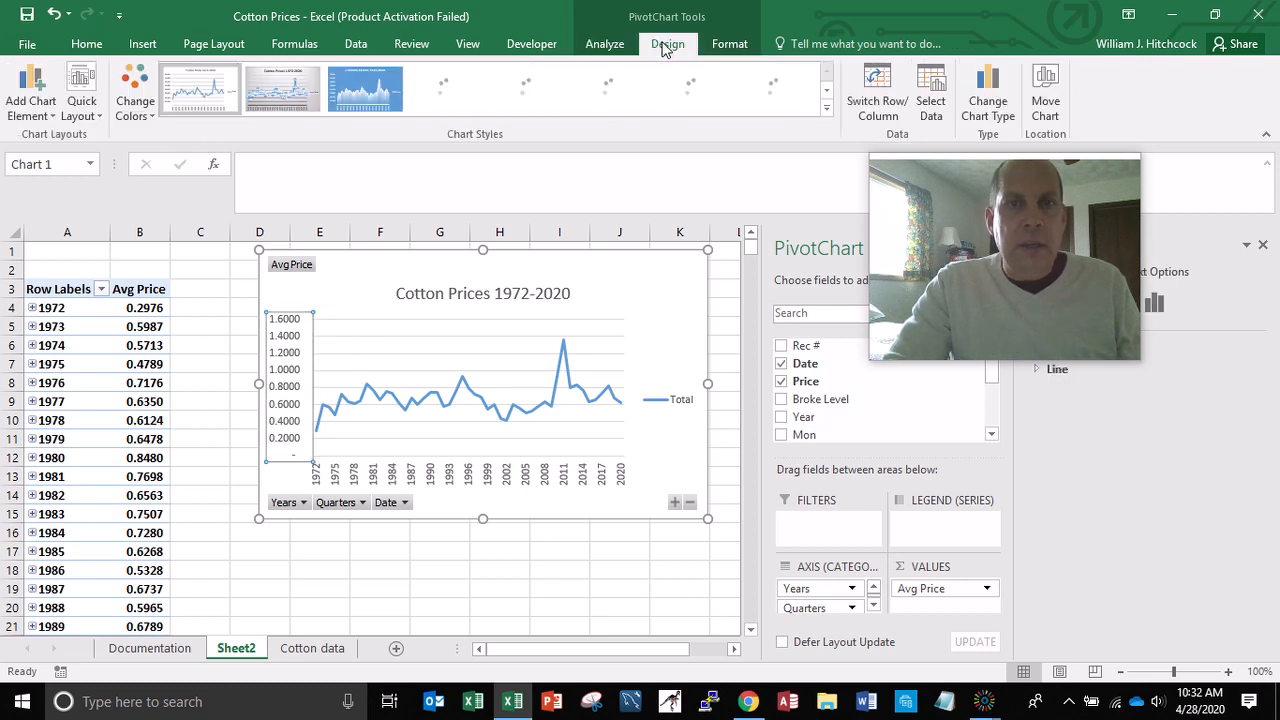
left_click(40, 112)
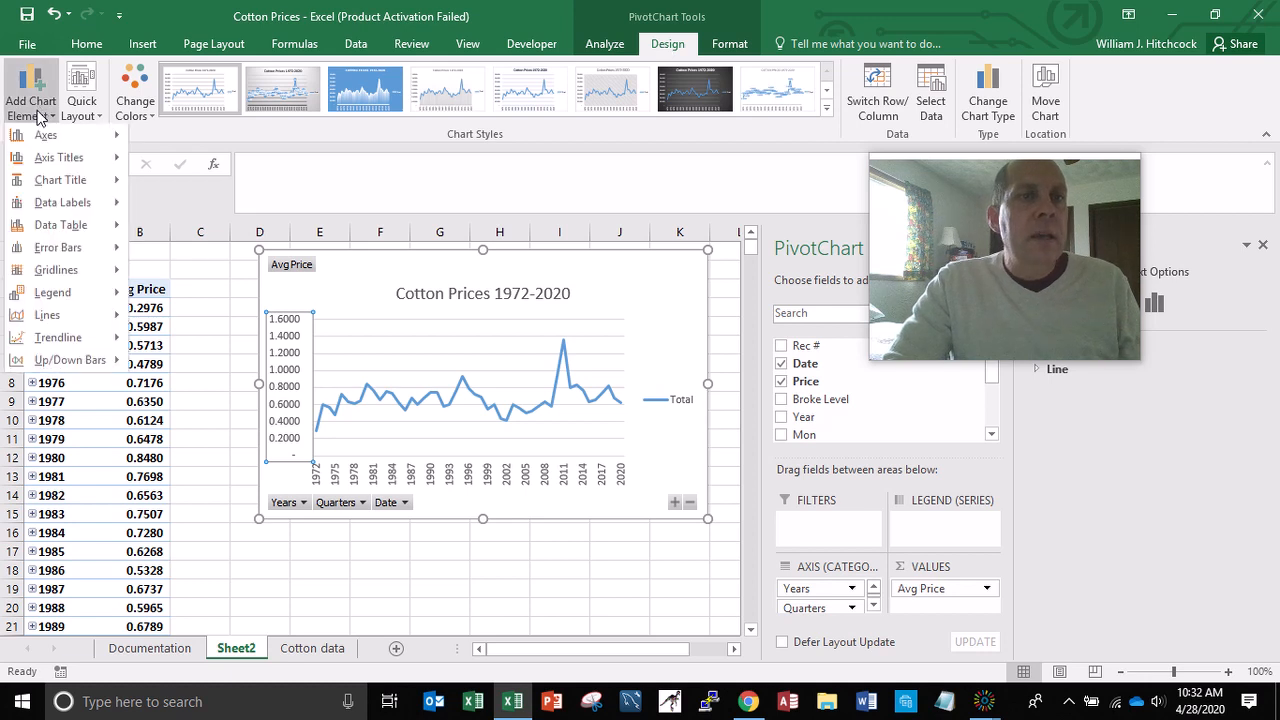
mouse_move(68, 165)
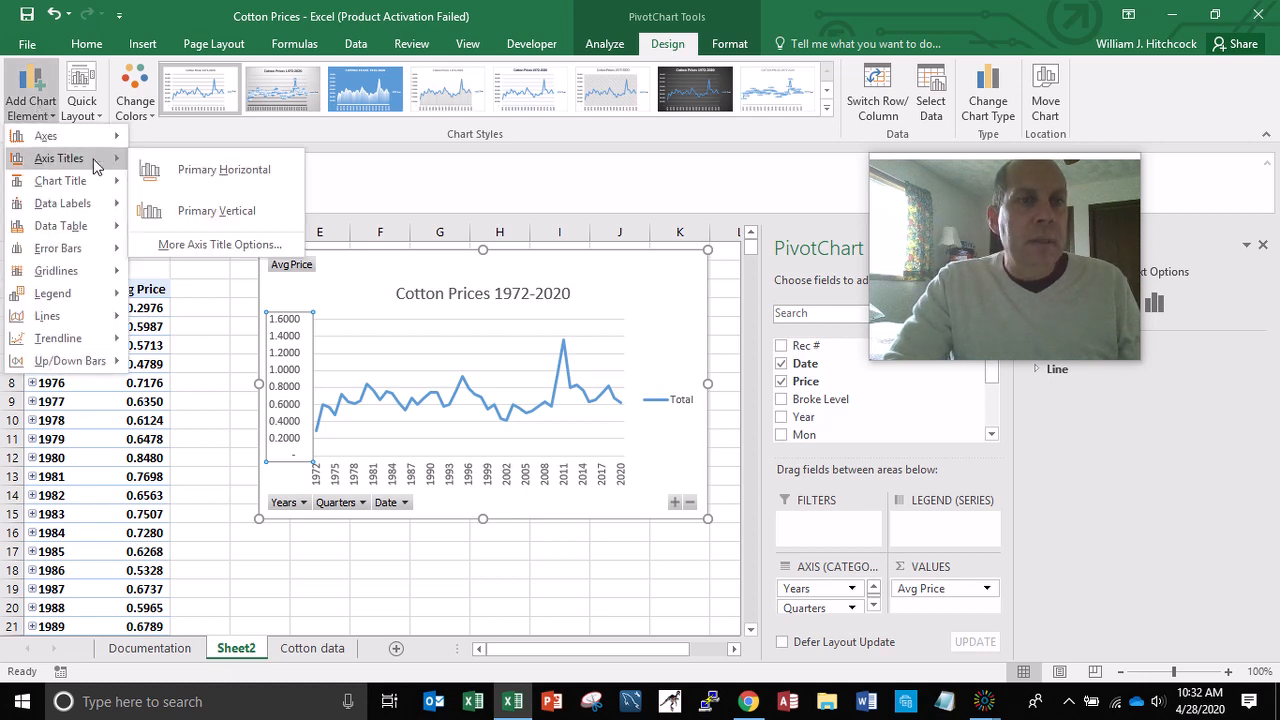
left_click(168, 208)
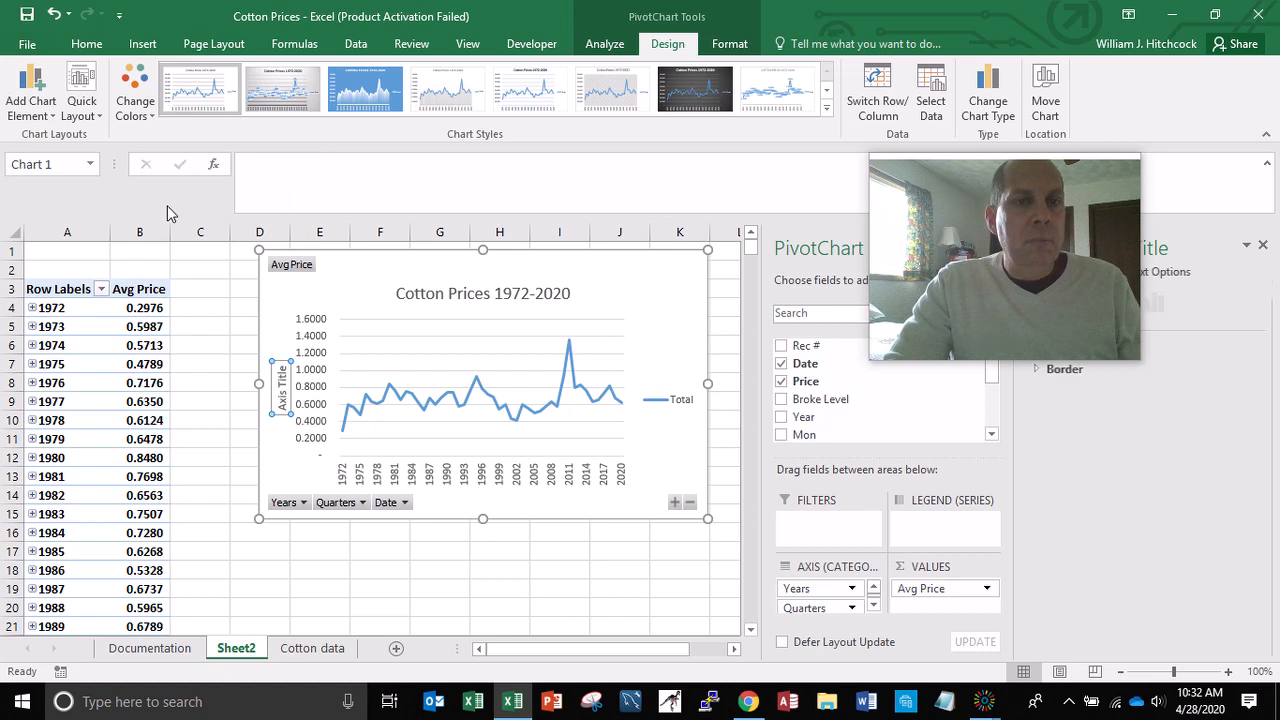
type("Pric")
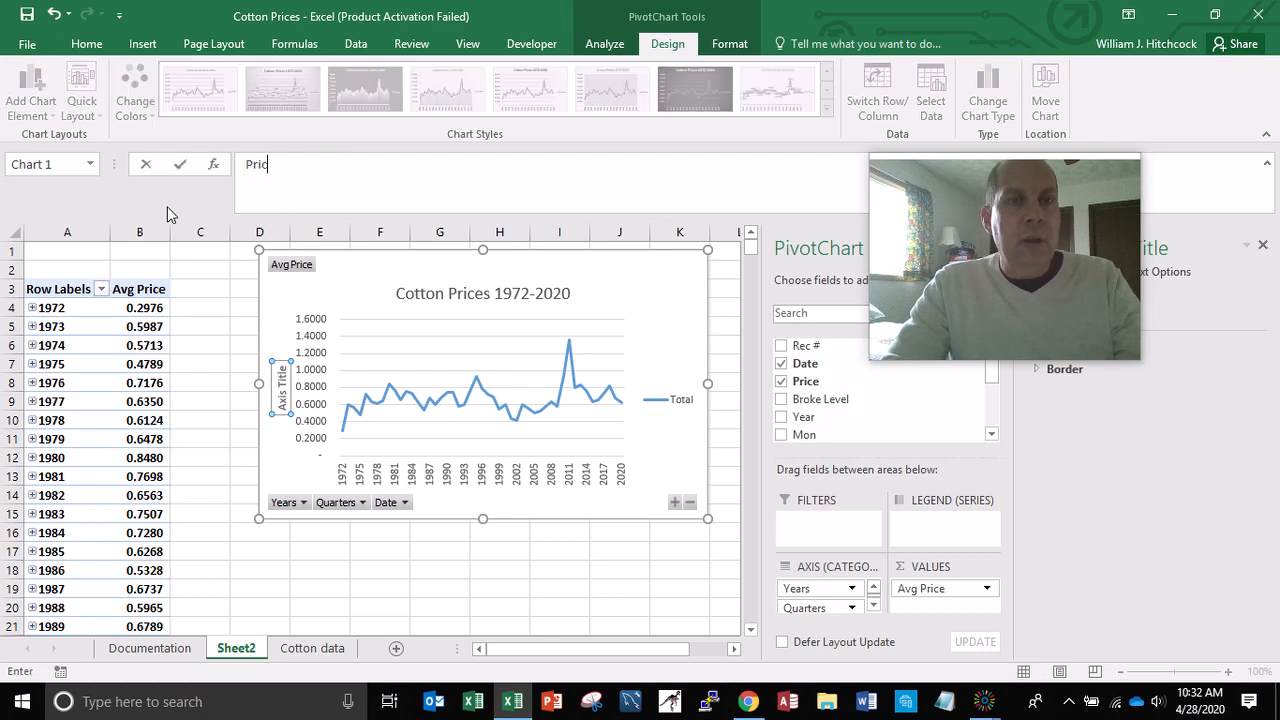
type("e per 1 lb")
key("Return")
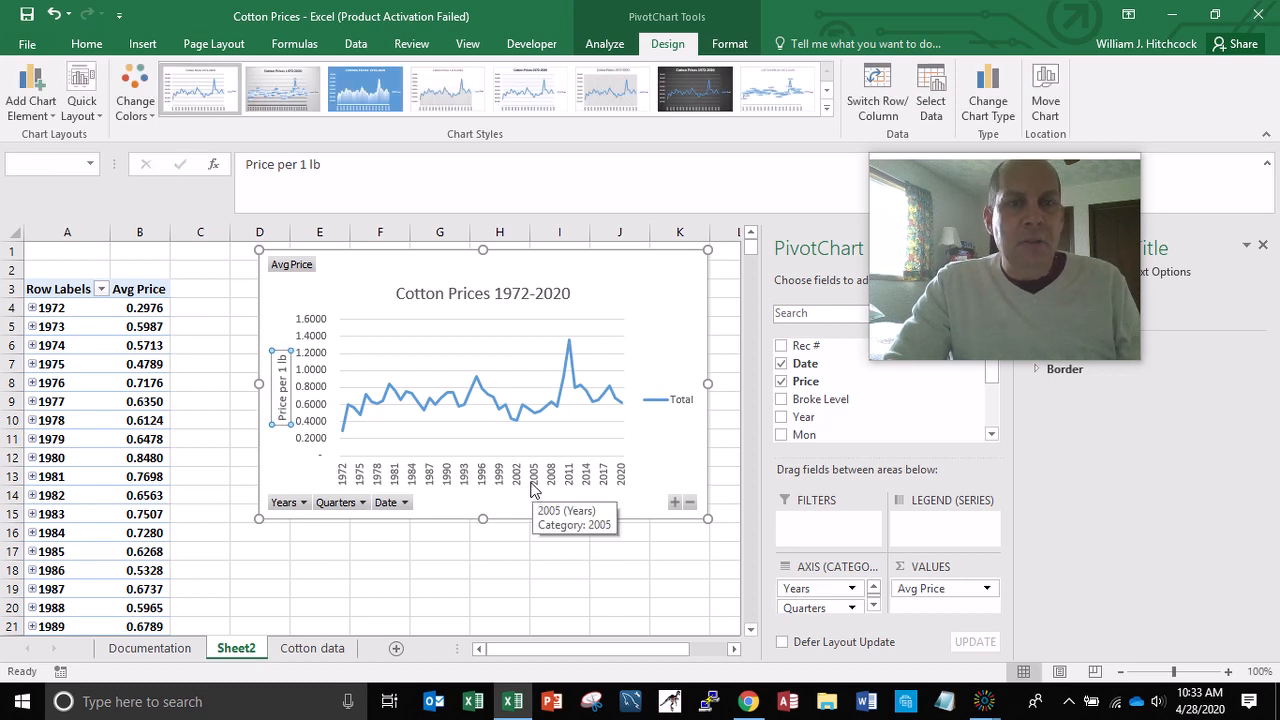
- Return to the PivotTable at B6 and close the formatting pane for the axis title
left_click(222, 451)
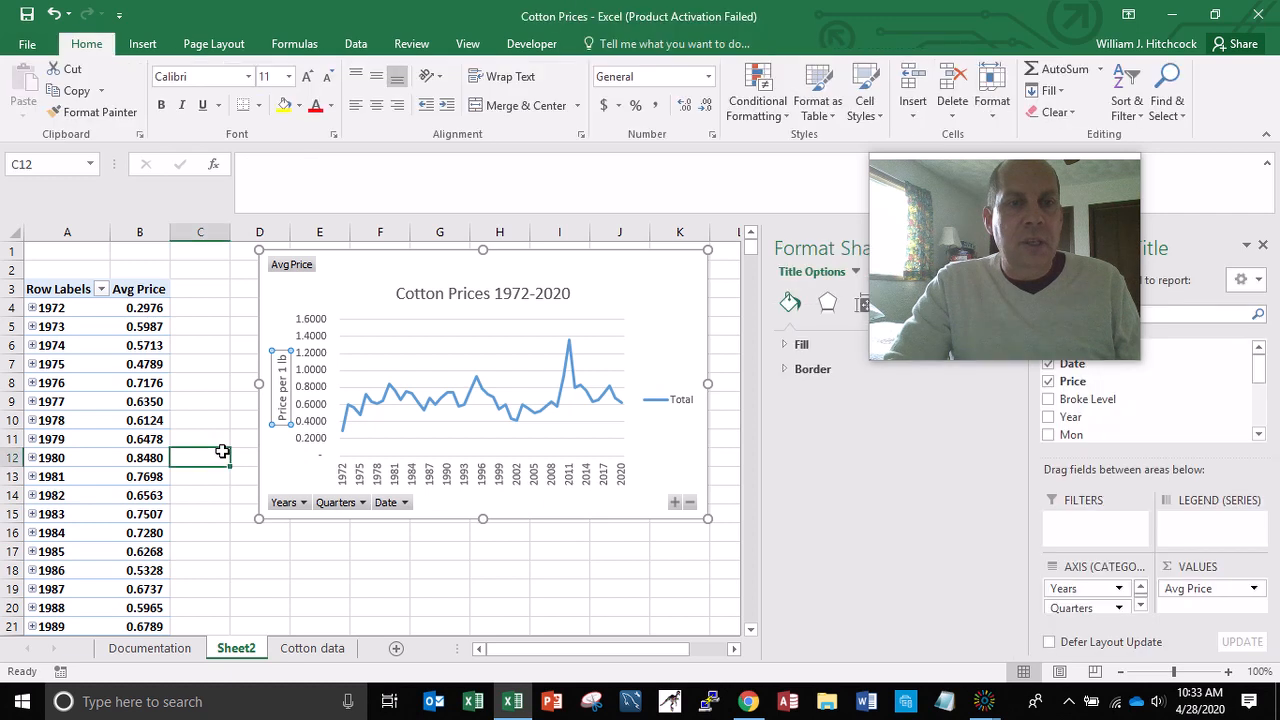
left_click(140, 344)
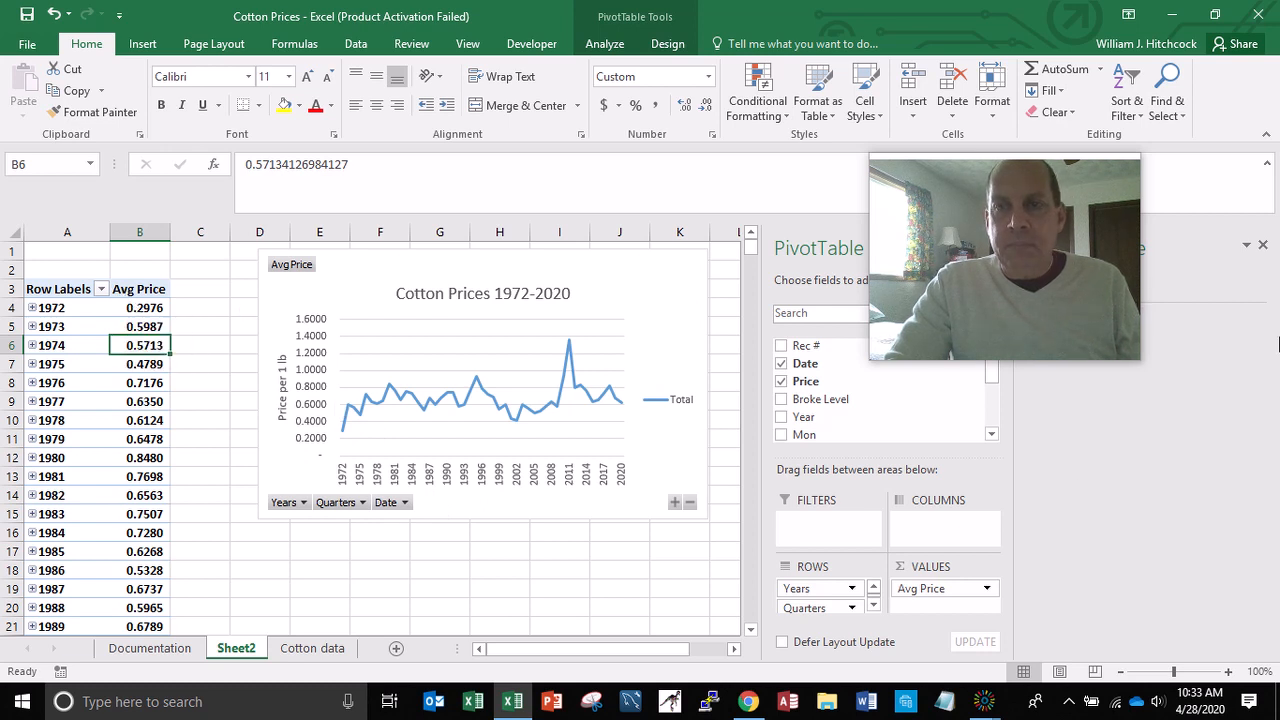
left_click(1263, 245)
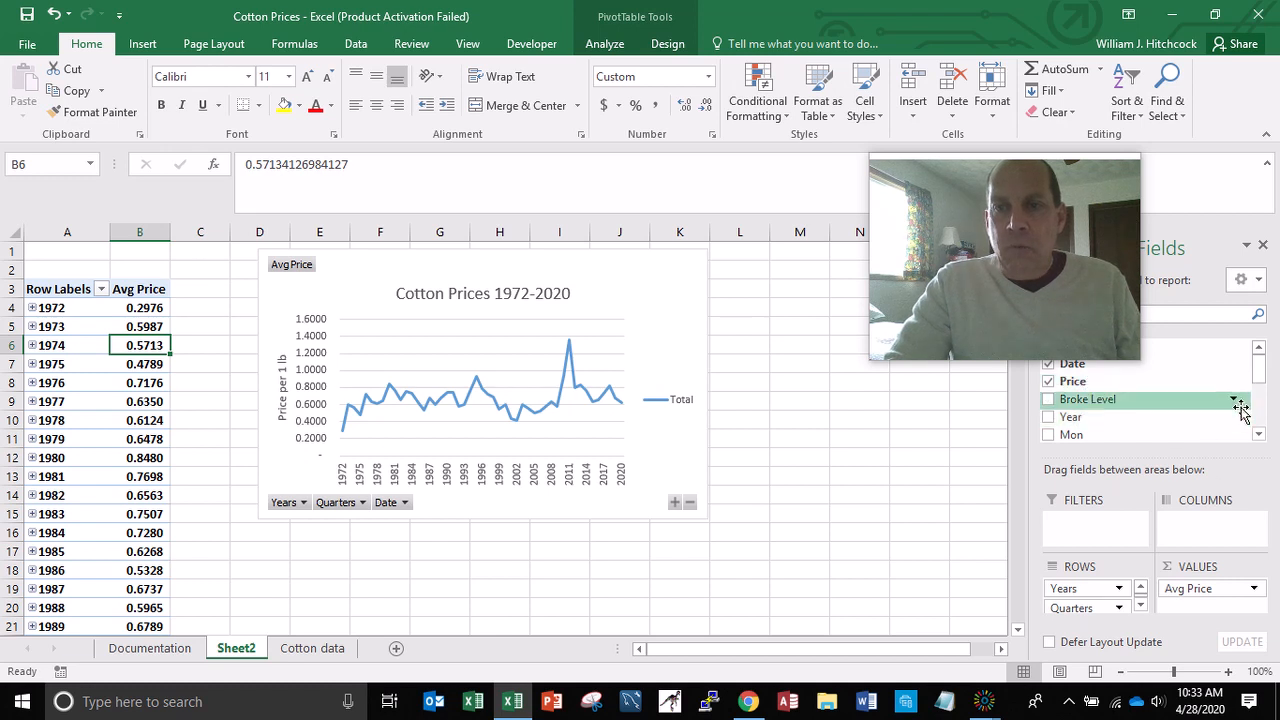
- Add the Mov Avg field to the PivotTable and place it in the values area below Avg Price
left_click_drag(1259, 383, 1266, 414)
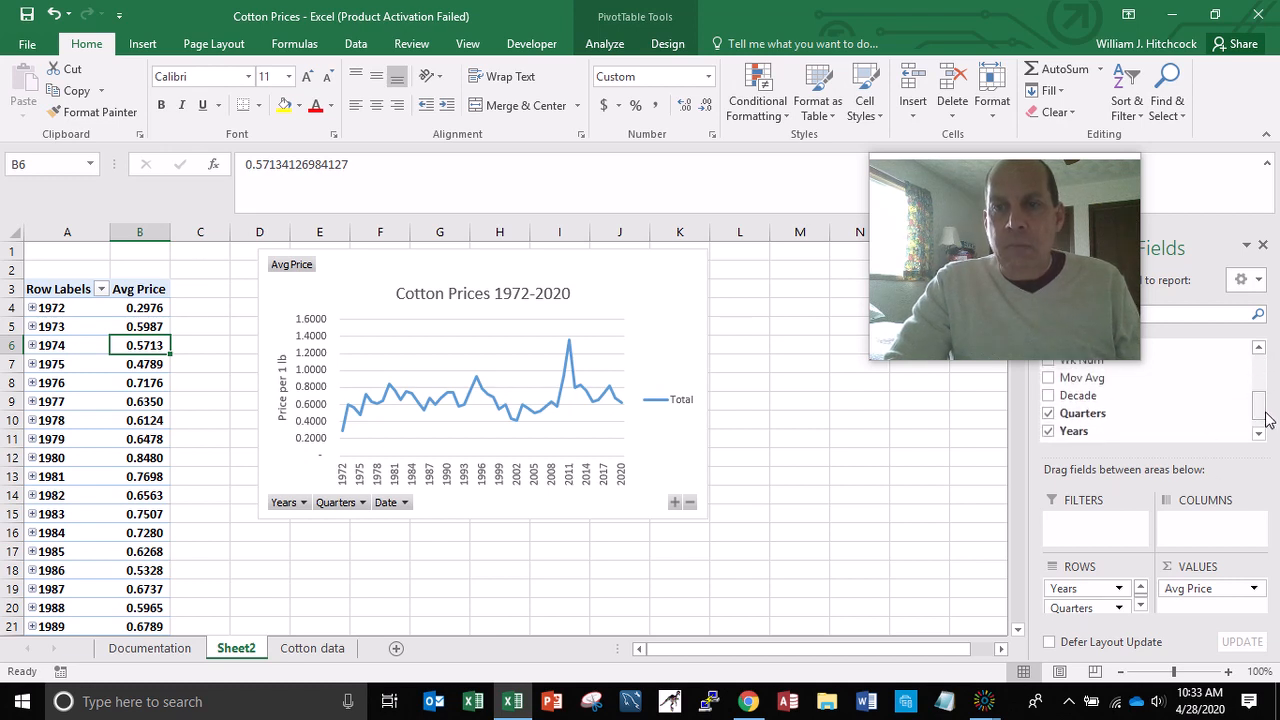
left_click(1049, 380)
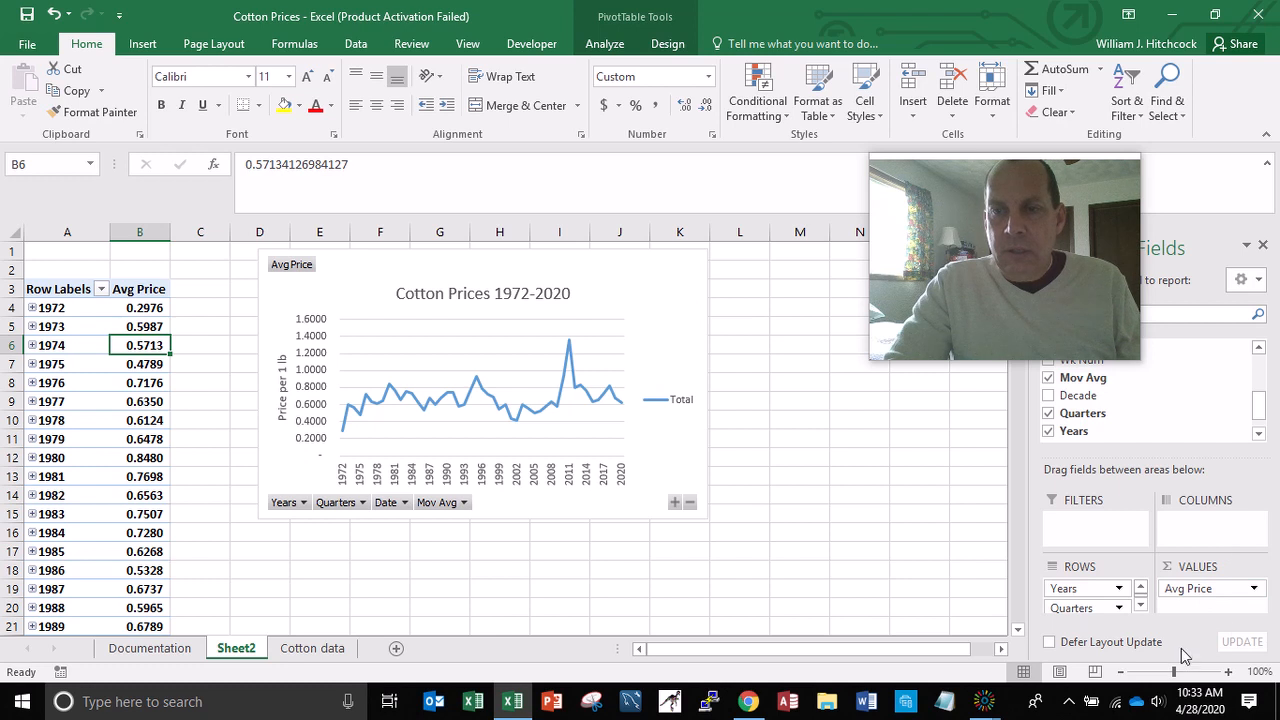
left_click(1140, 605)
left_click(1140, 605)
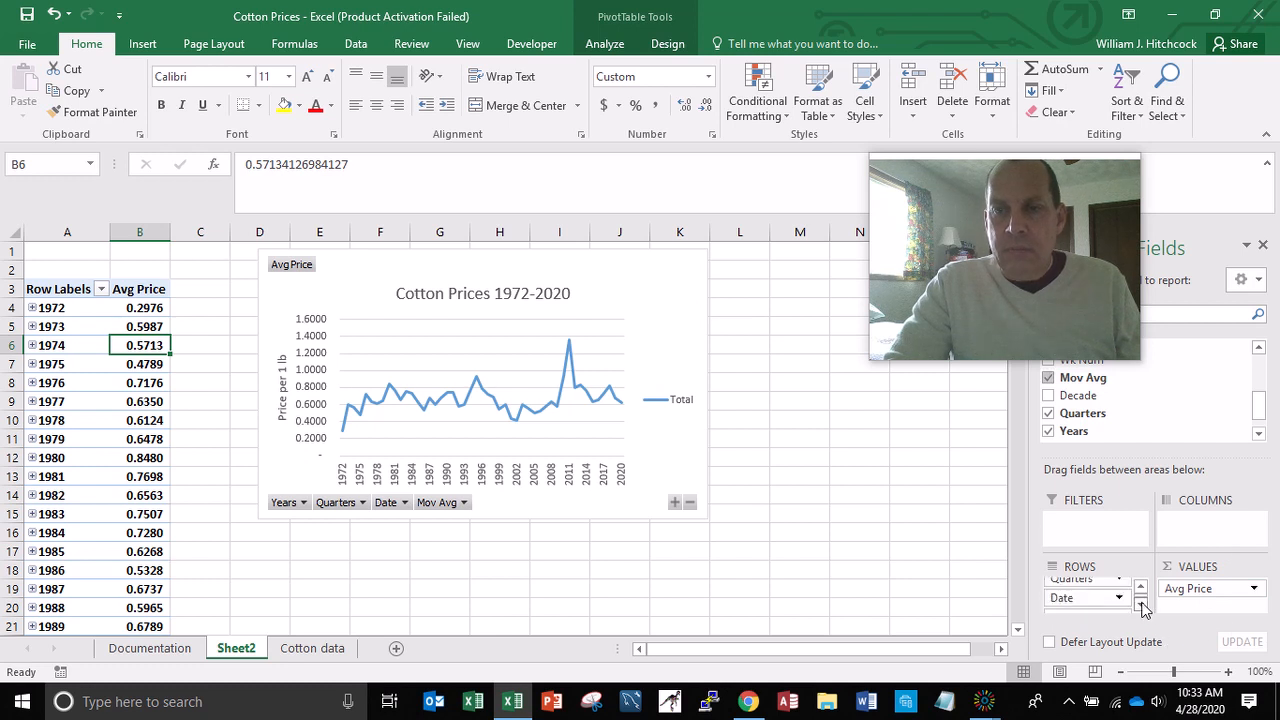
left_click(1140, 605)
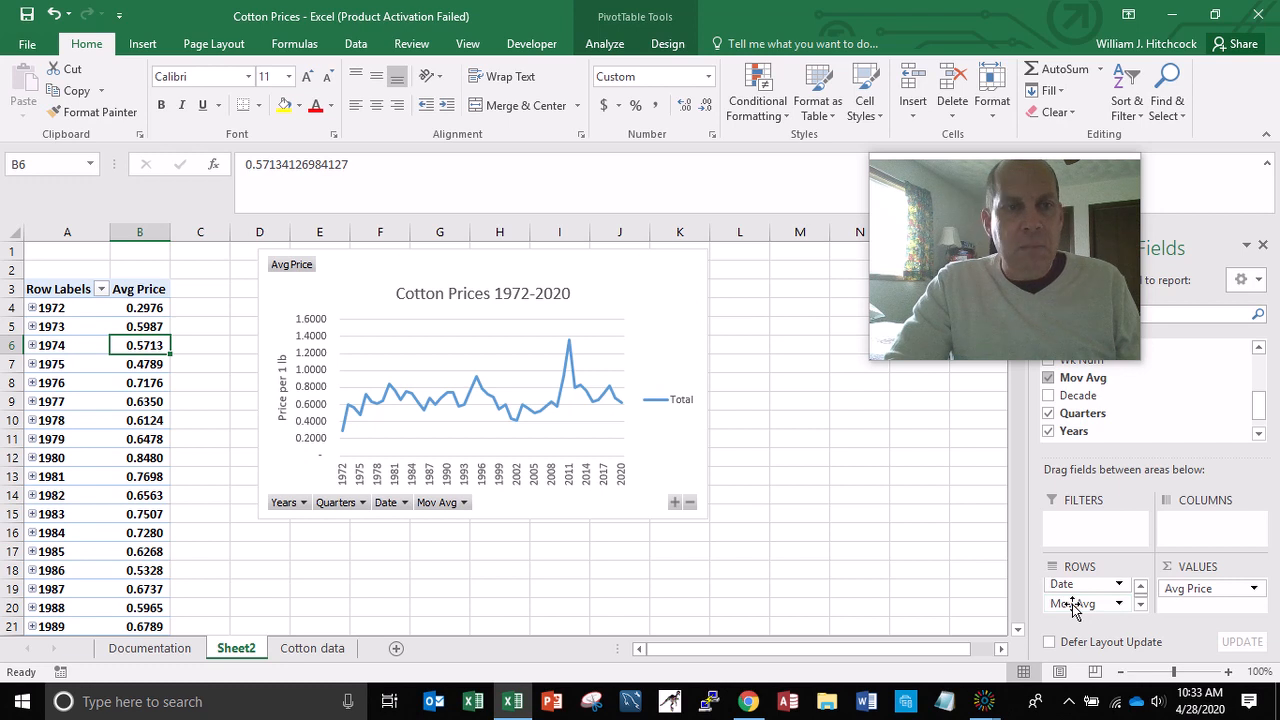
left_click_drag(1073, 605, 1214, 611)
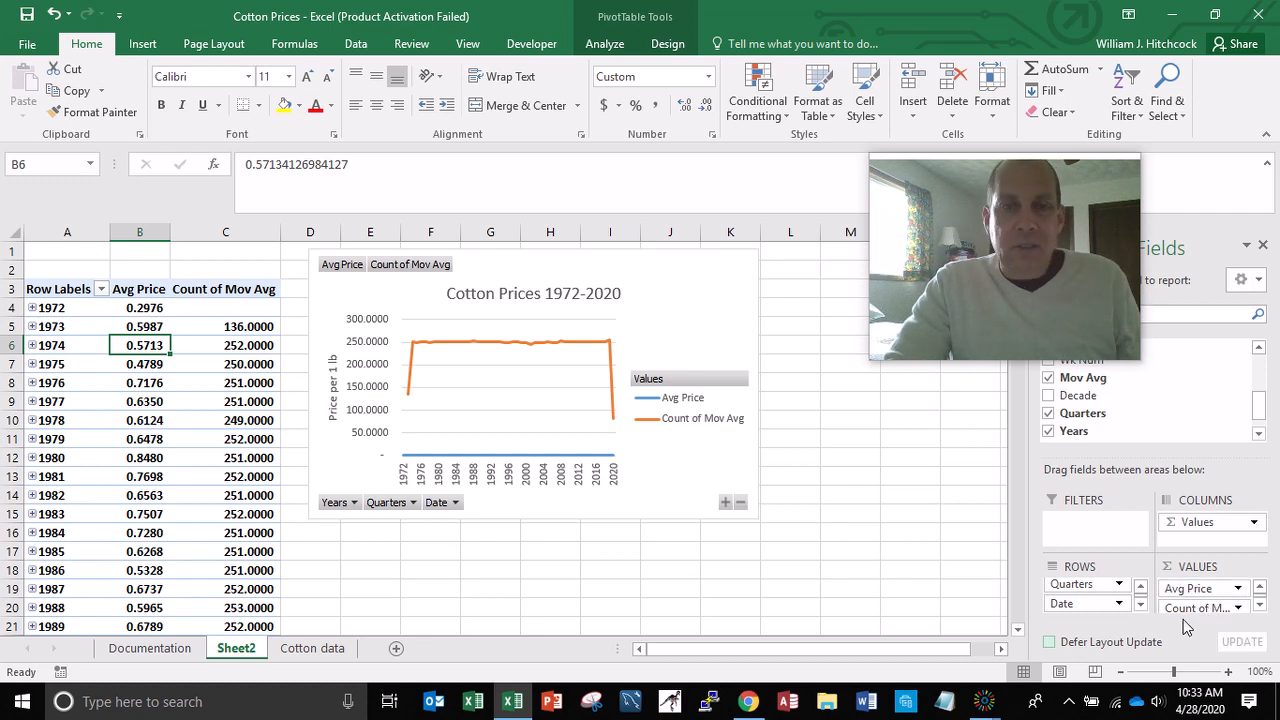
- Open the value field settings for Mov Avg and summarize it by Average
left_click(1238, 608)
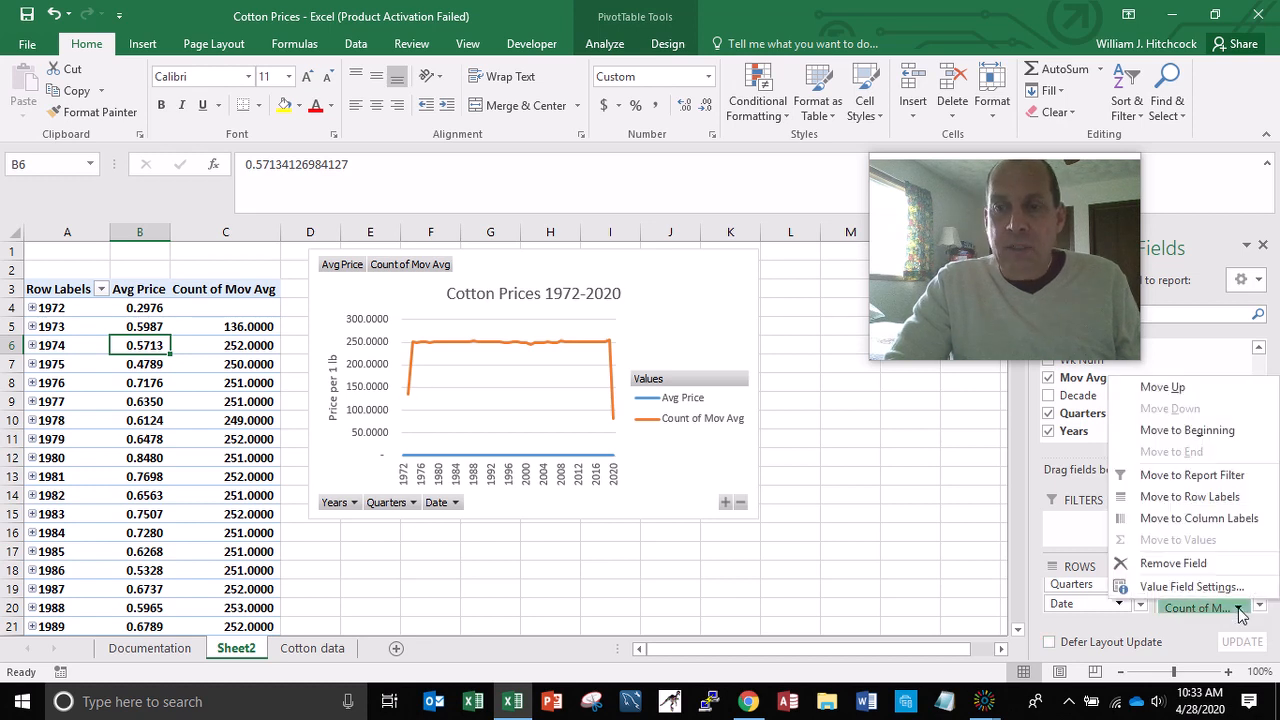
left_click(1178, 587)
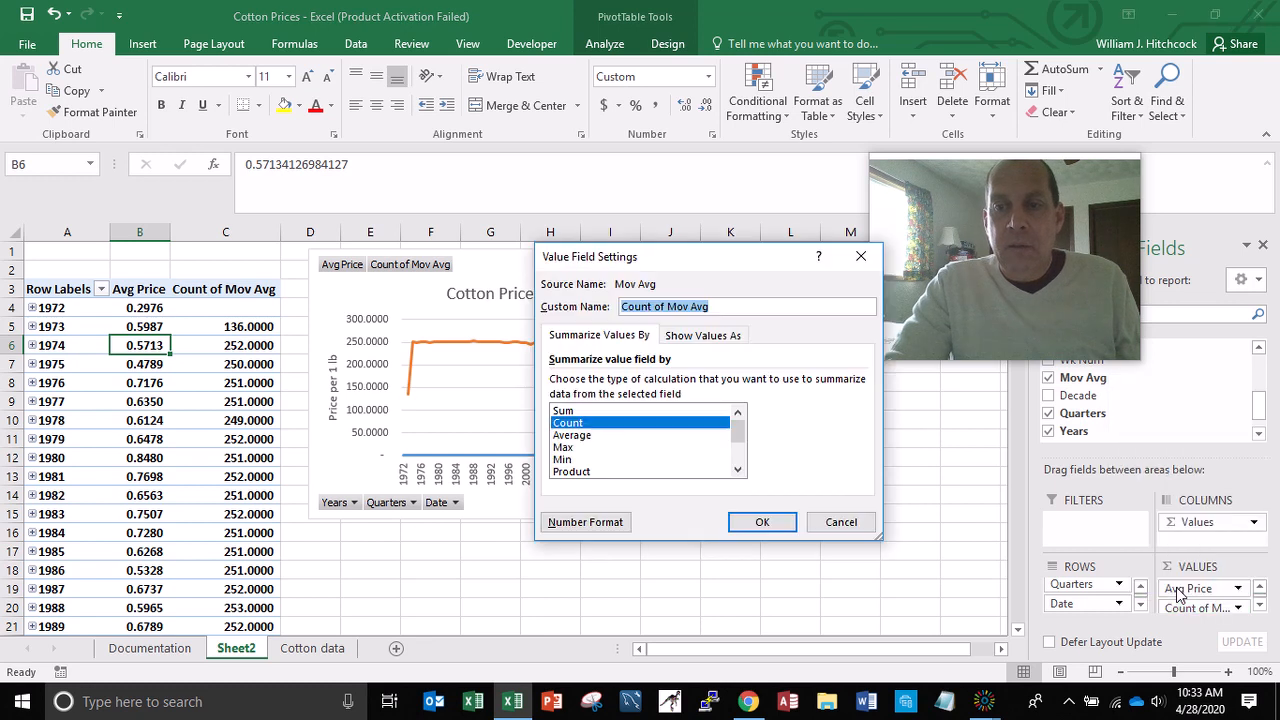
left_click(574, 437)
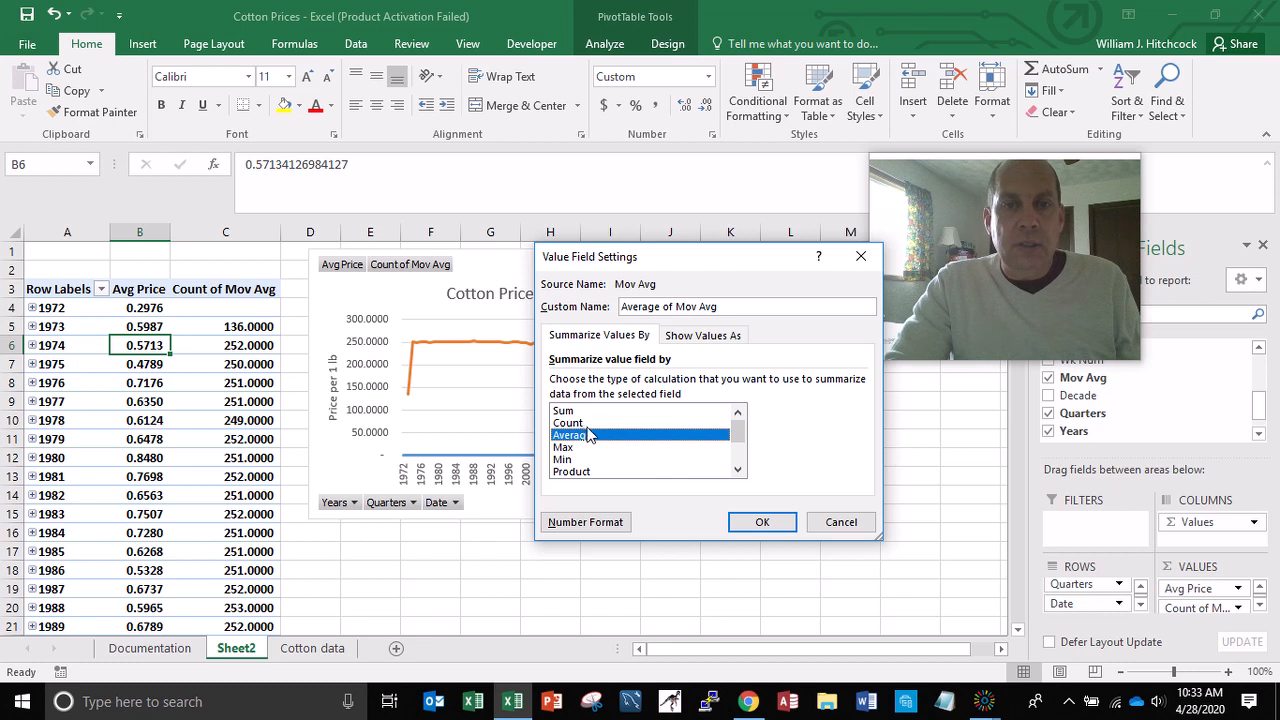
- Give the moving average value field the custom name Avg Mov Avg and apply the field settings
left_click(674, 307)
key("BackSpace")
key("BackSpace")
key("BackSpace")
key("BackSpace")
key("BackSpace")
key("BackSpace")
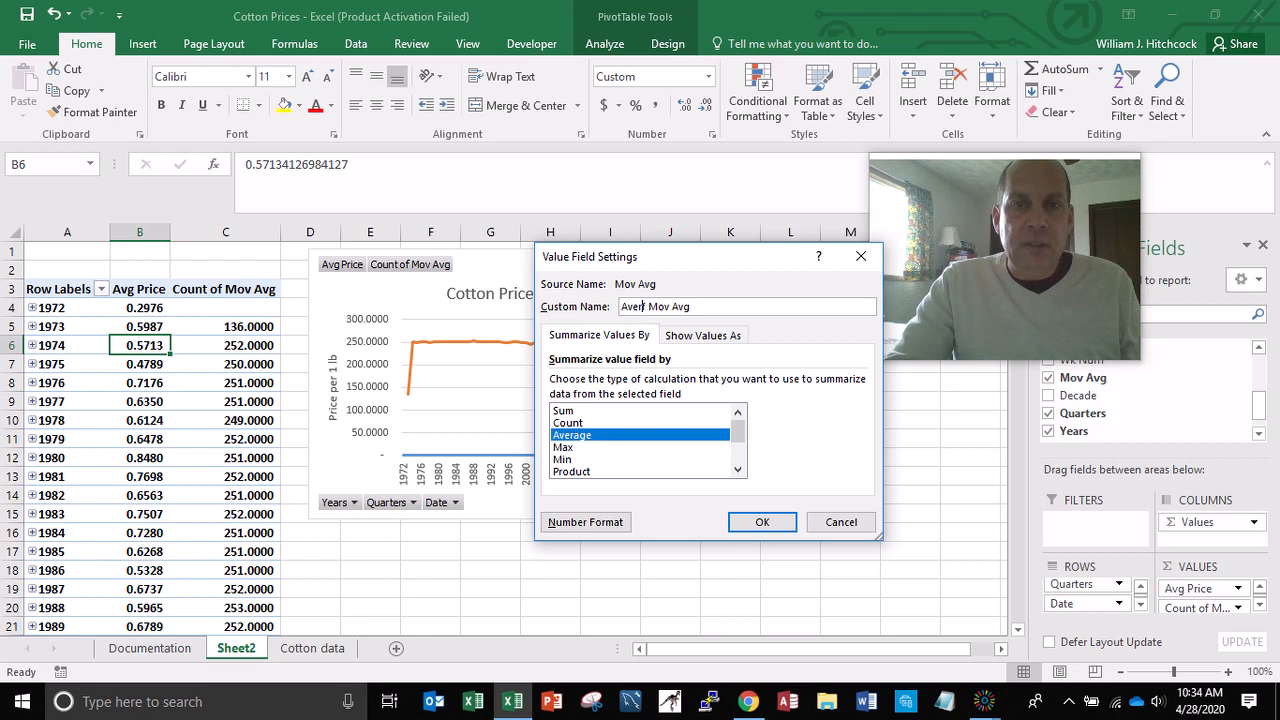
key("BackSpace")
key("BackSpace")
type("f")
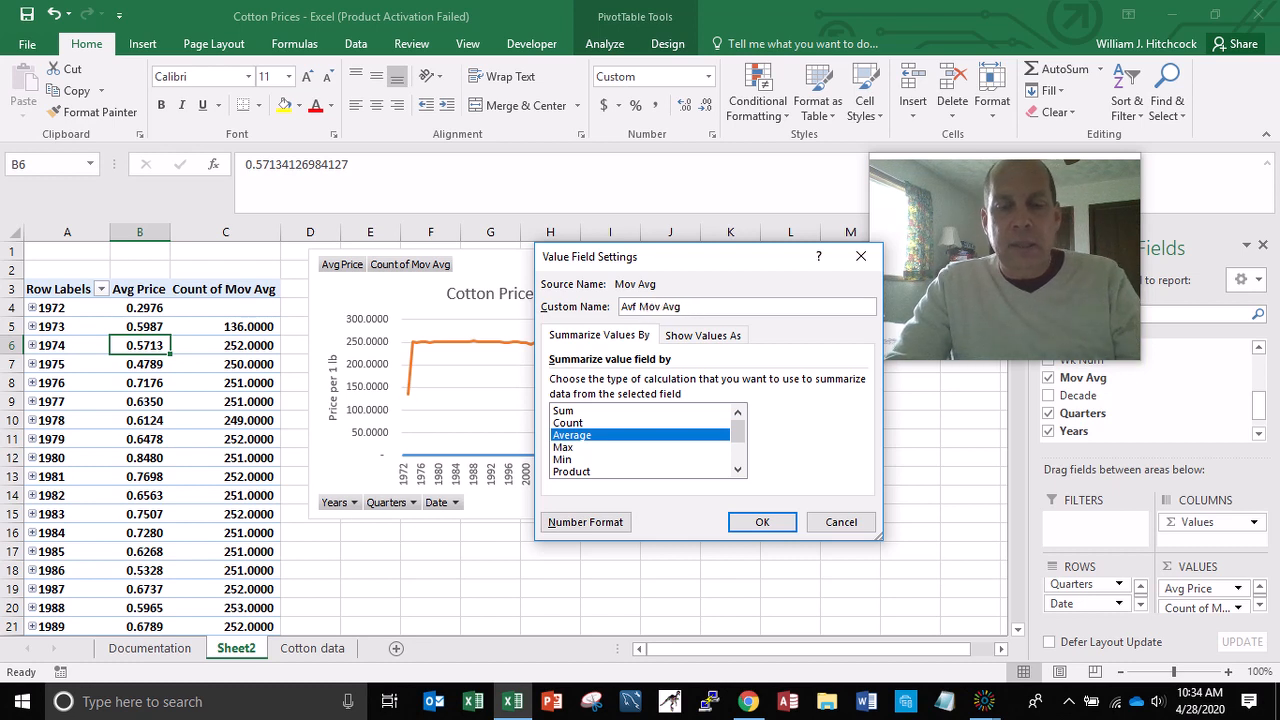
key("BackSpace")
type("g")
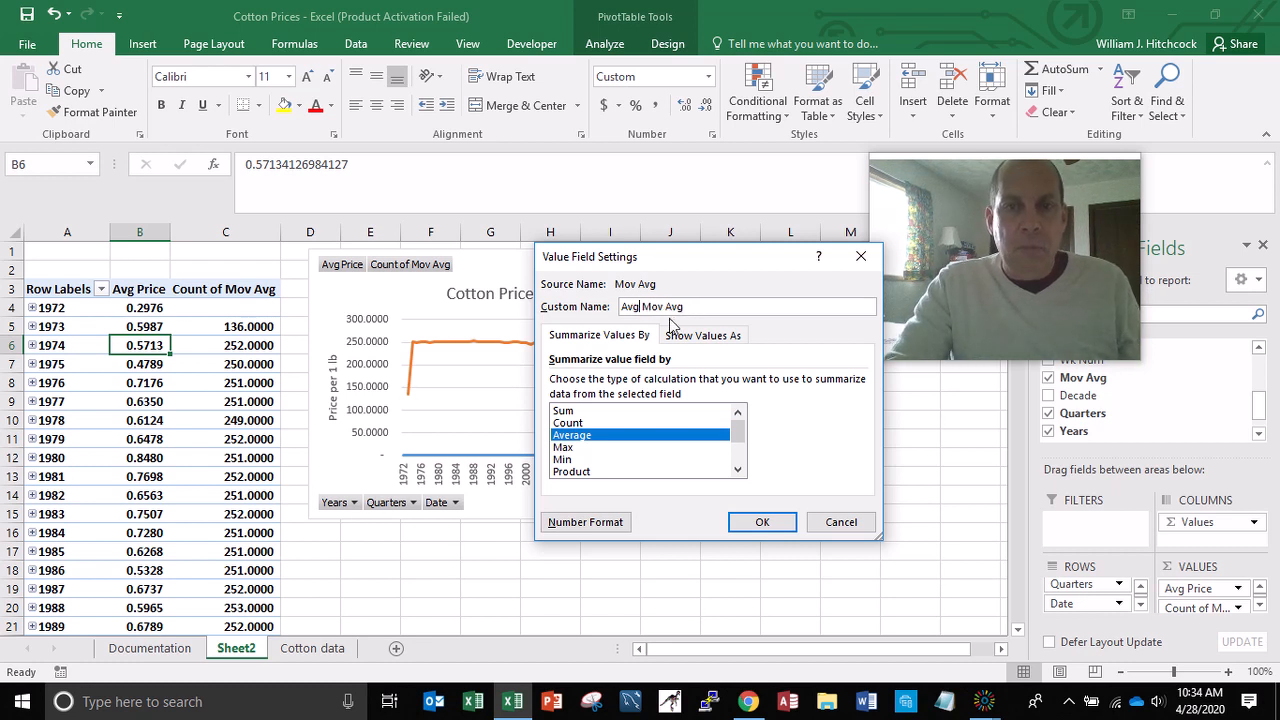
left_click(762, 522)
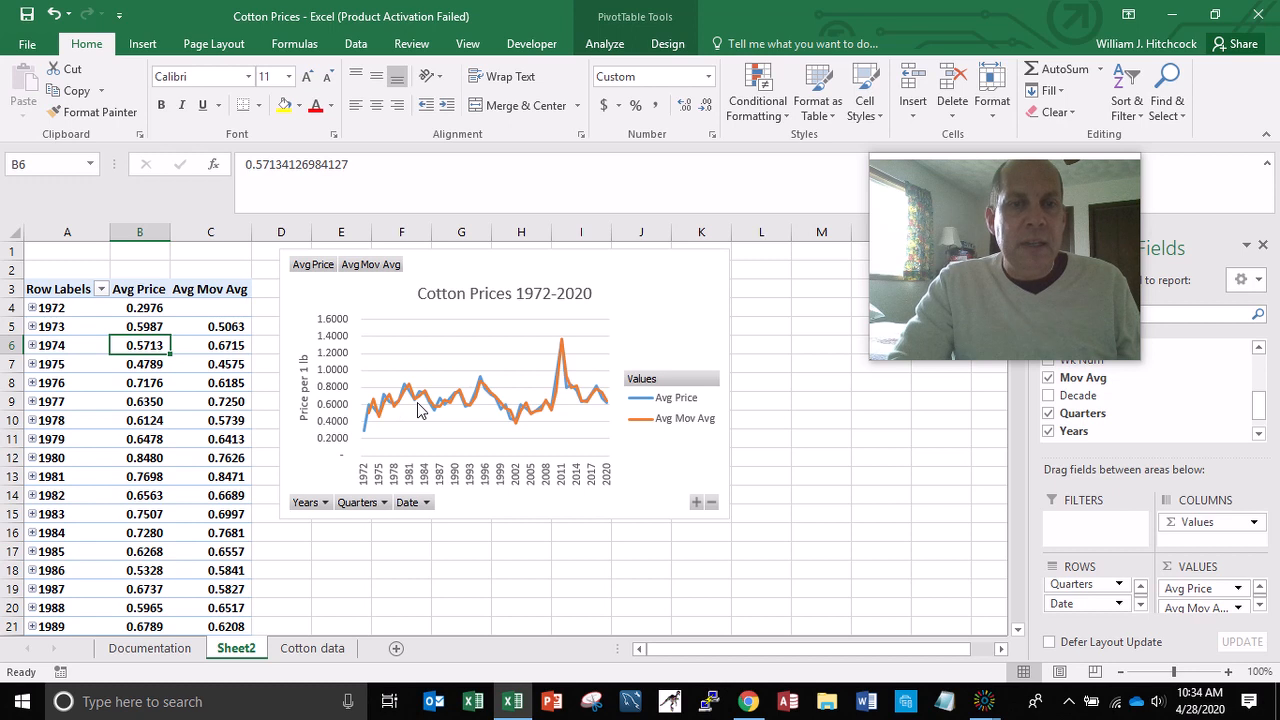
- Ungroup the years in the PivotTable's row labels so the rows list individual dates
mouse_move(419, 410)
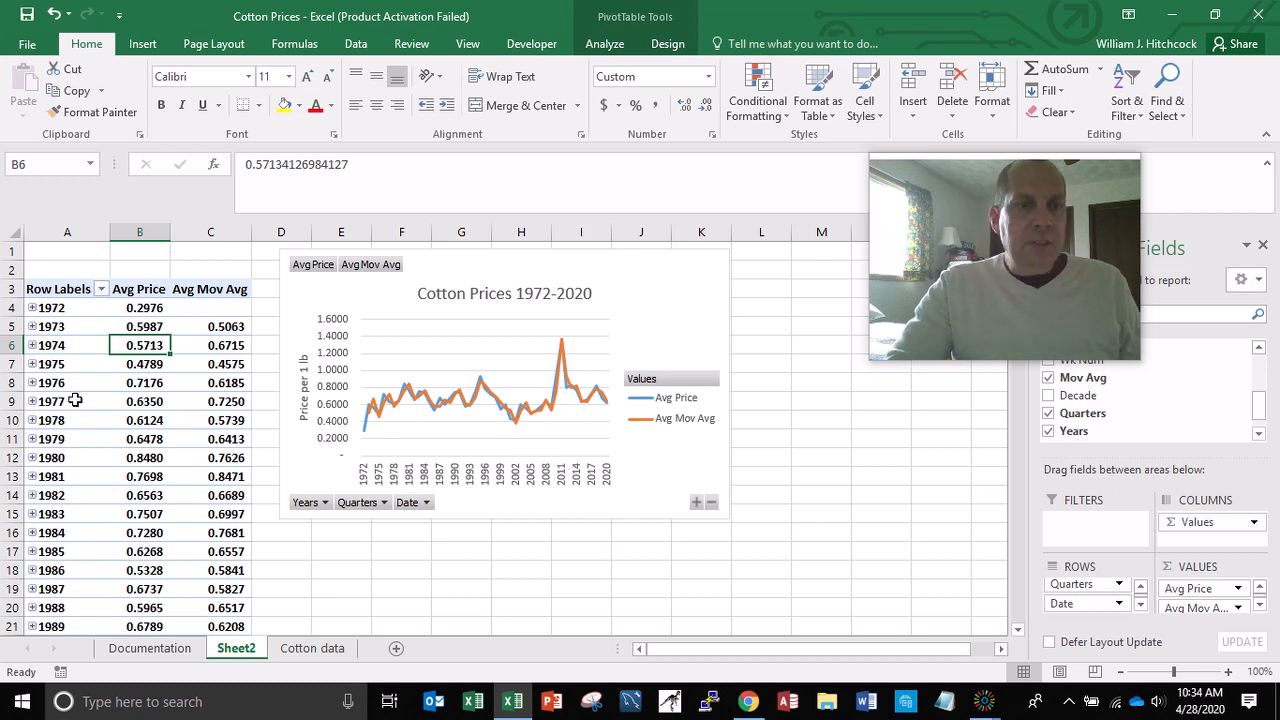
left_click(1140, 587)
left_click(1141, 589)
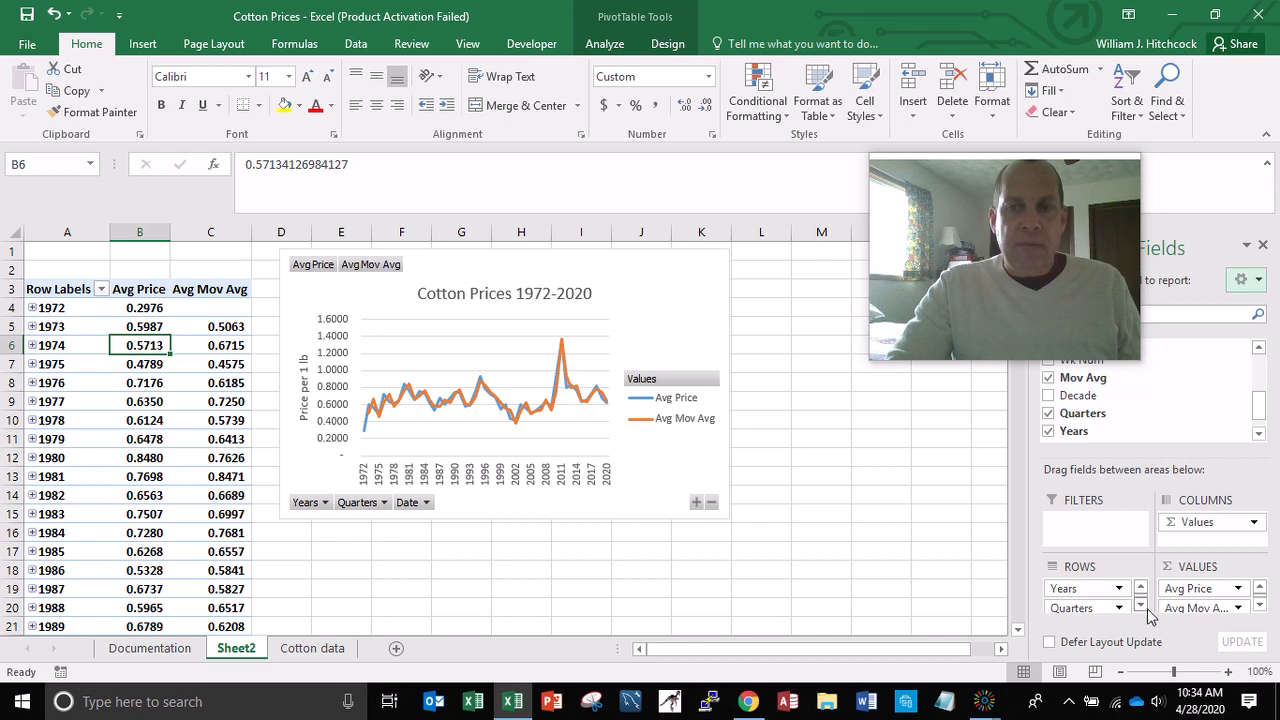
left_click(1141, 607)
left_click(1141, 607)
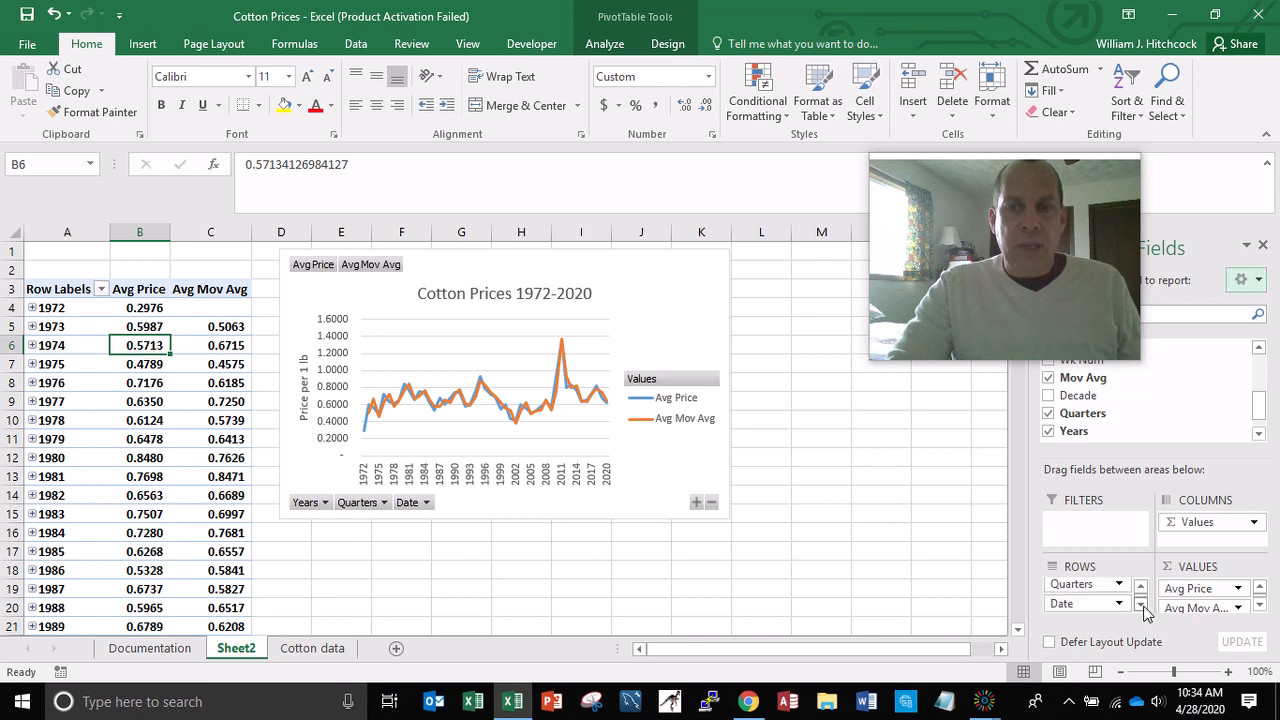
right_click(45, 382)
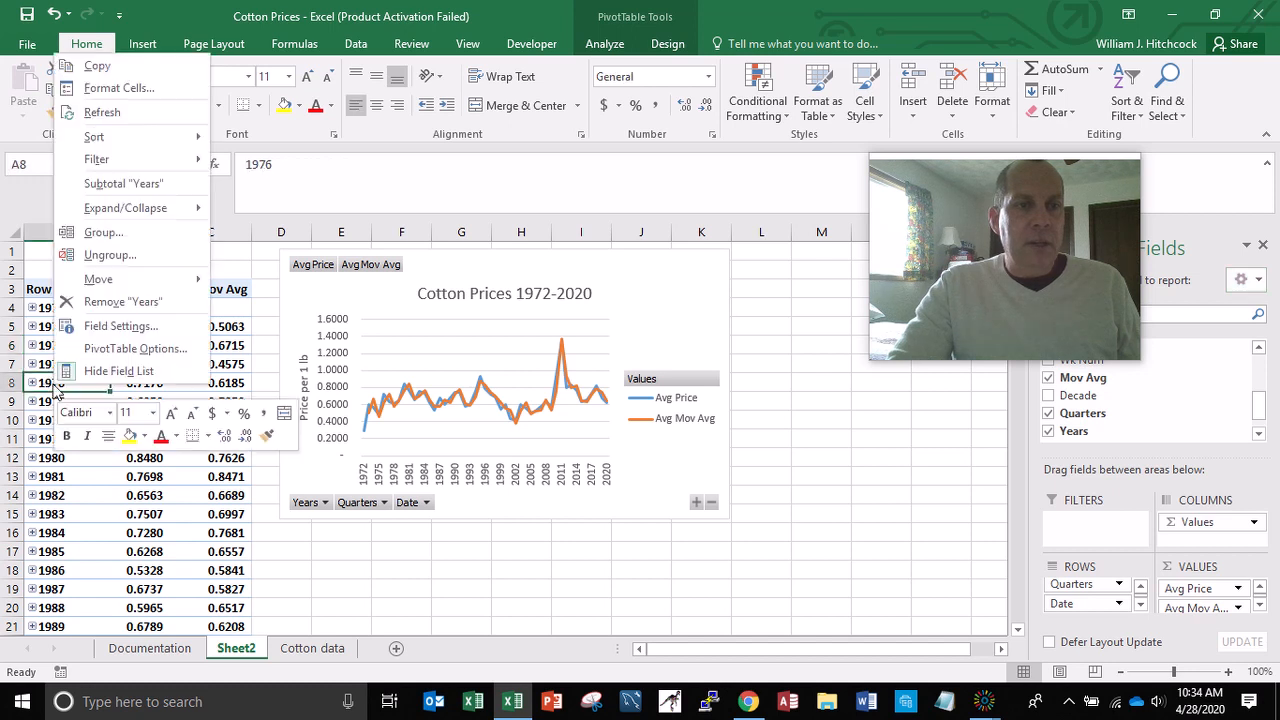
left_click(108, 255)
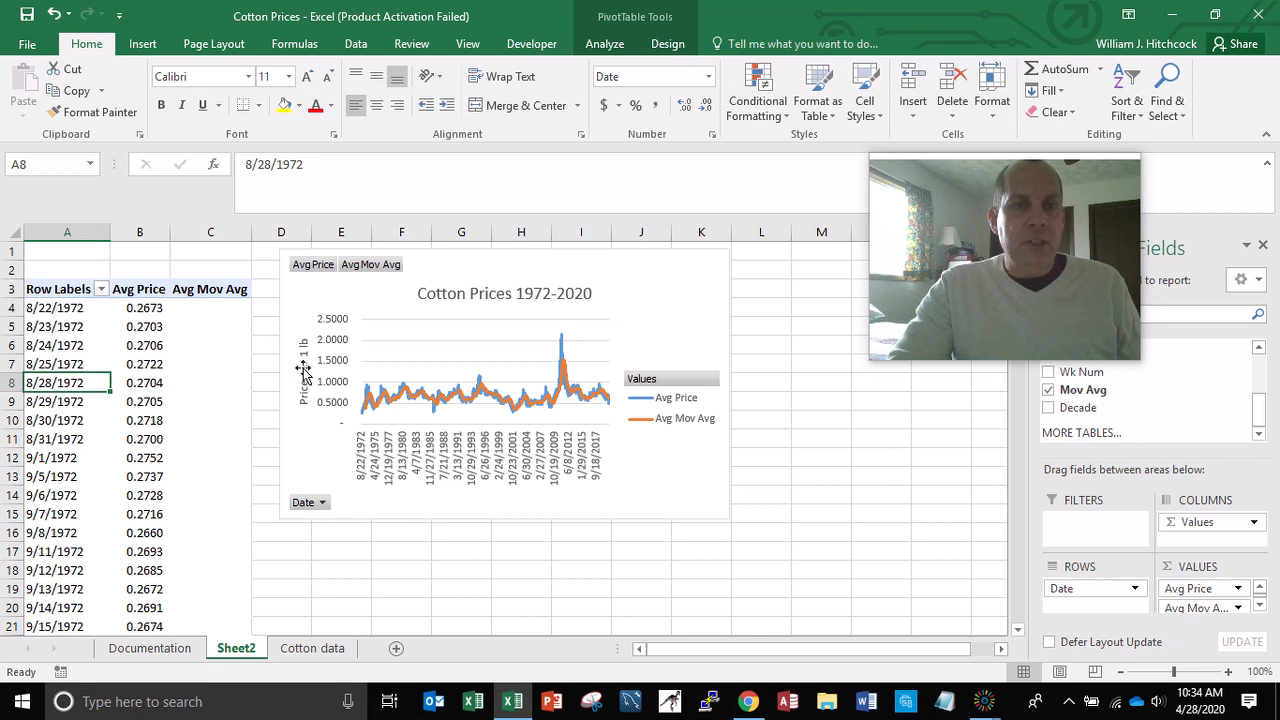
- Shift the PivotChart slightly down to start in D2 and enlarge it to reach about M18
left_click(676, 282)
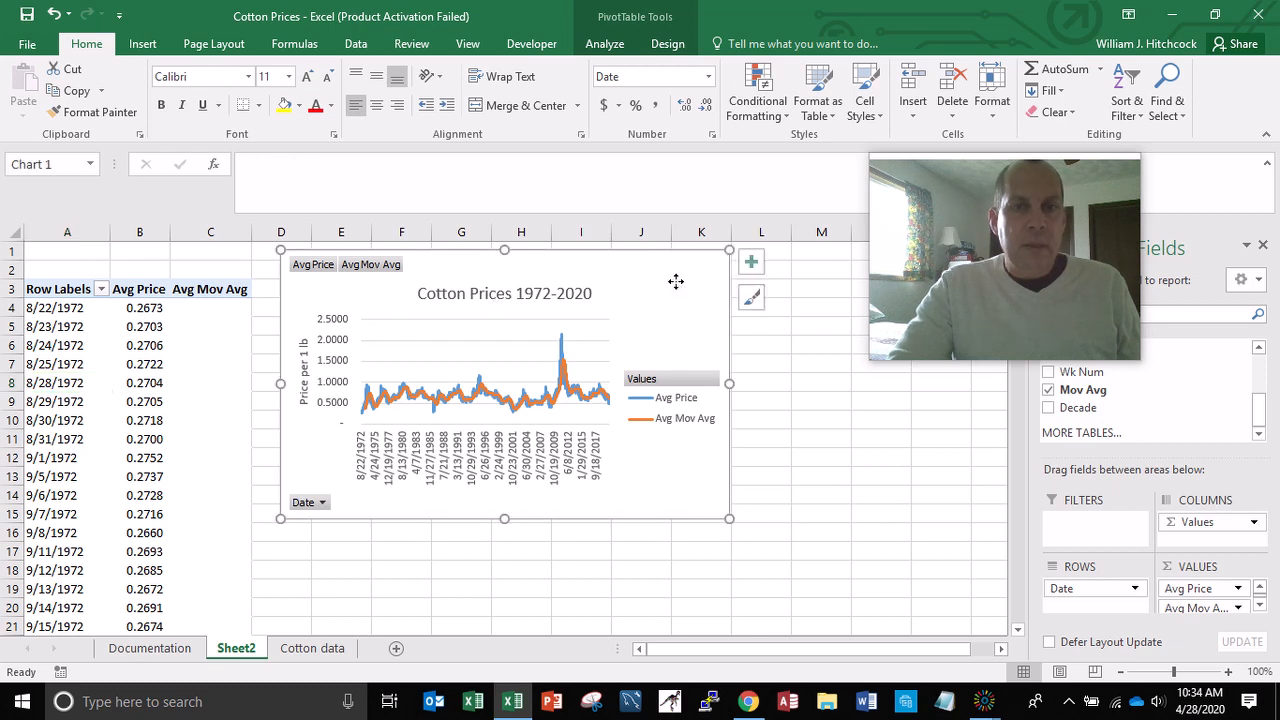
left_click_drag(676, 282, 671, 303)
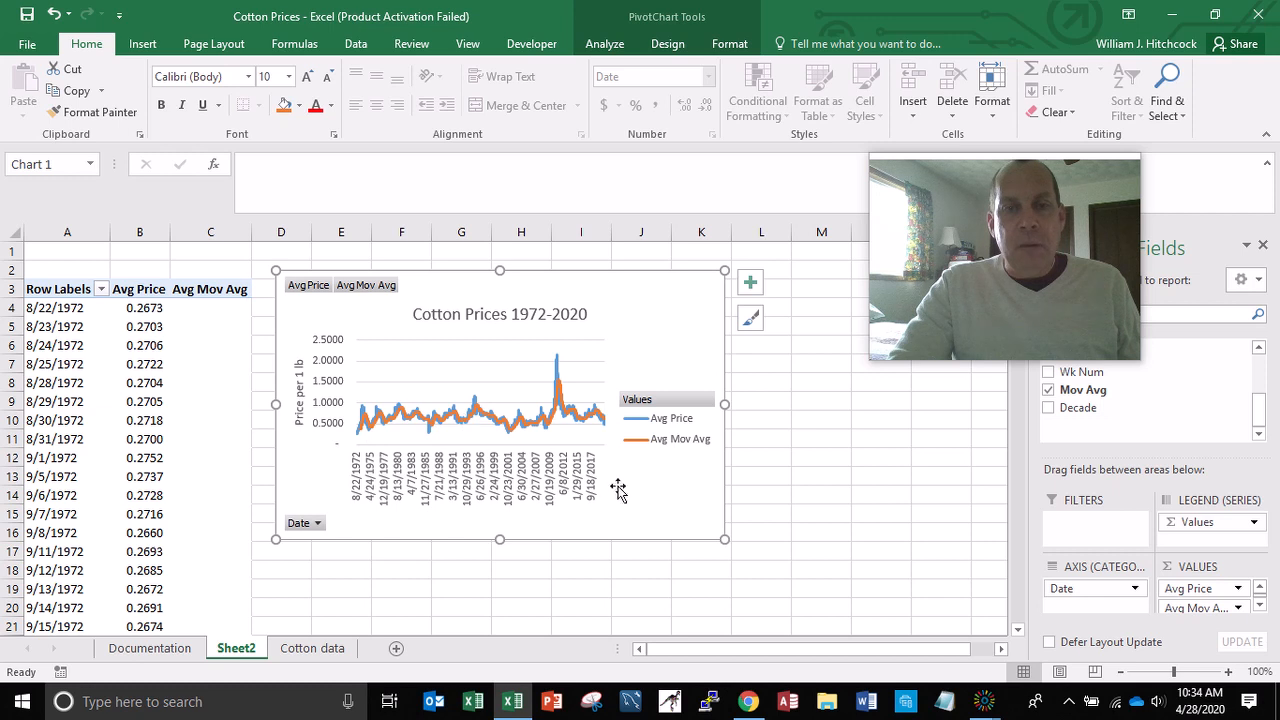
left_click_drag(727, 541, 807, 566)
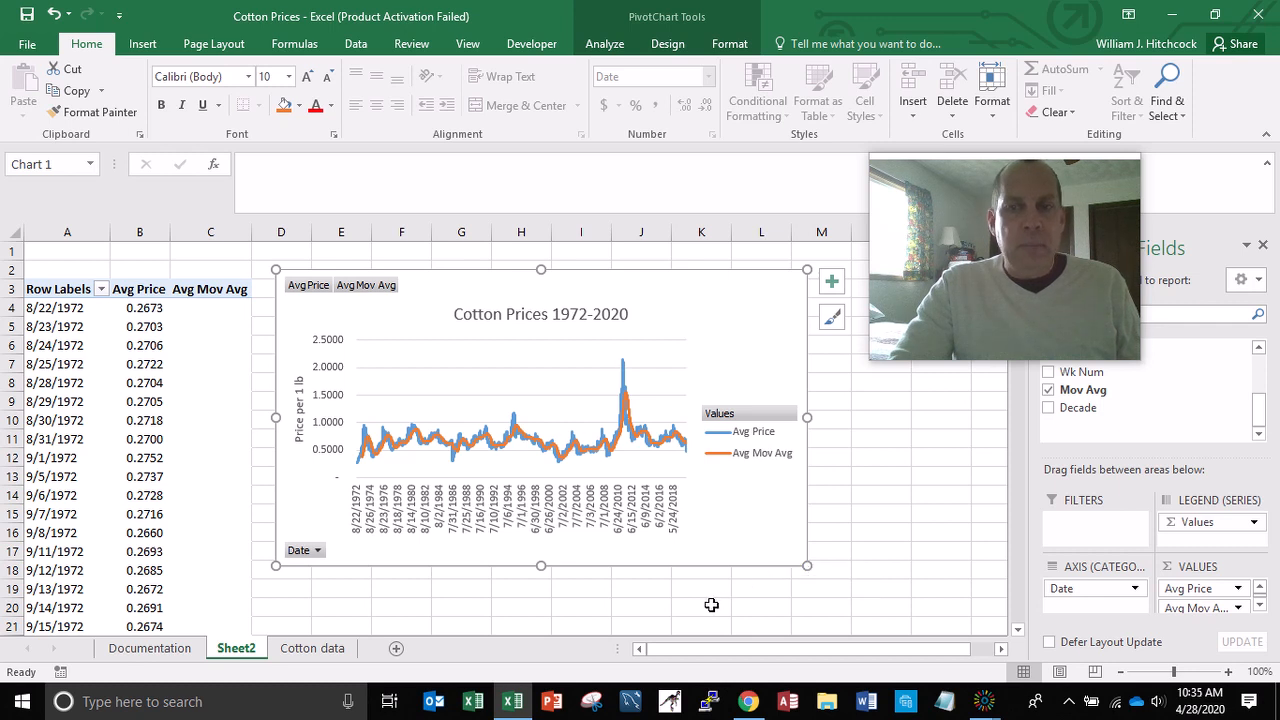
left_click(1229, 672)
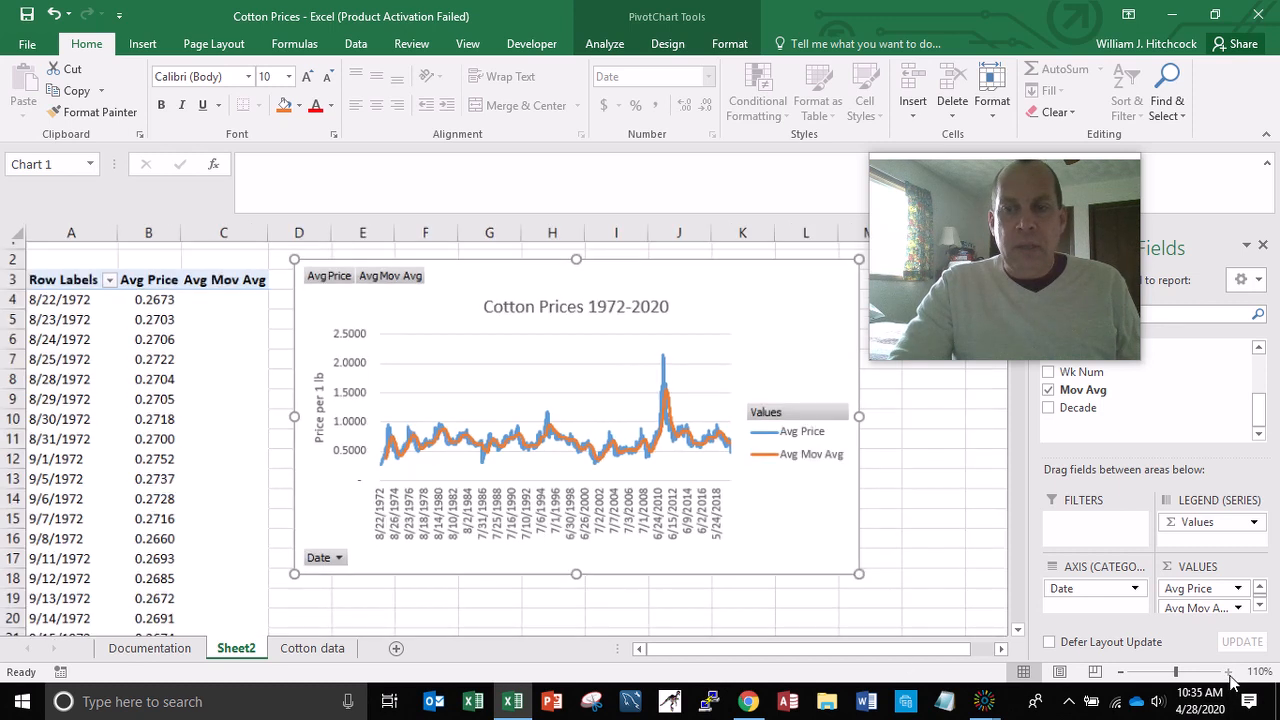
left_click(1229, 672)
left_click(1229, 672)
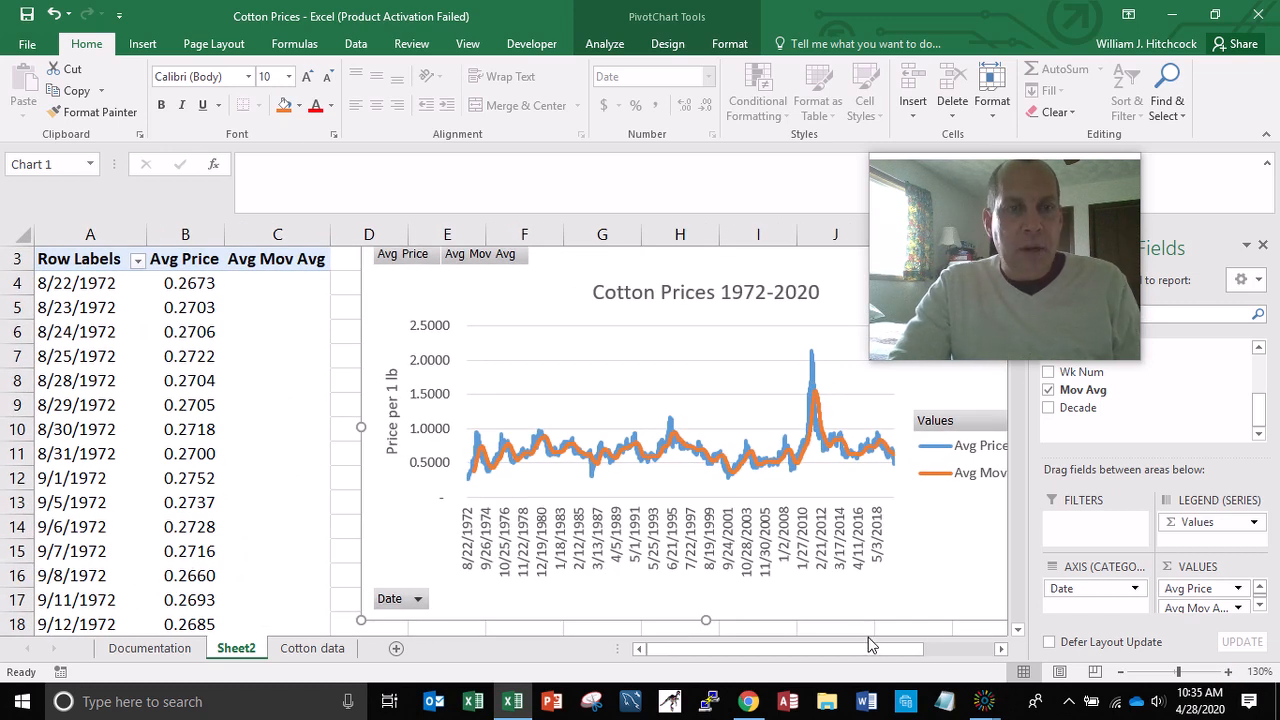
- Insert a slicer for the Decade field on the cotton price PivotTable
left_click(162, 307)
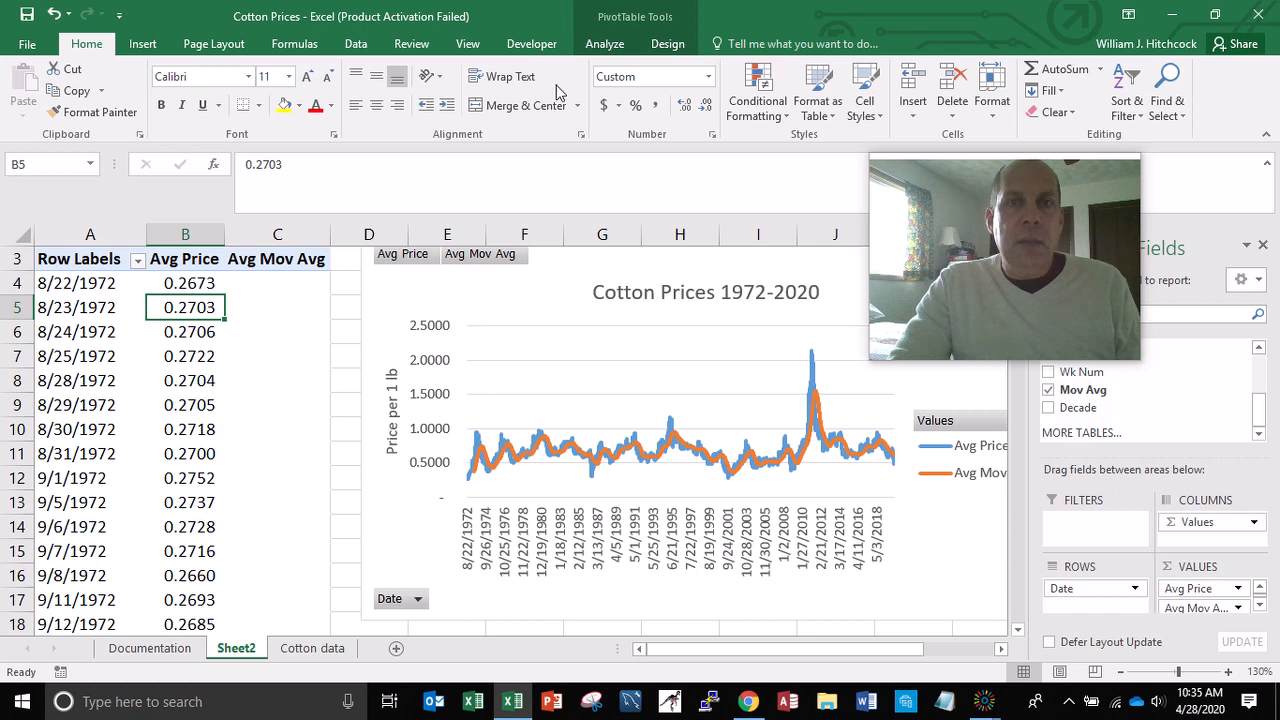
left_click(598, 46)
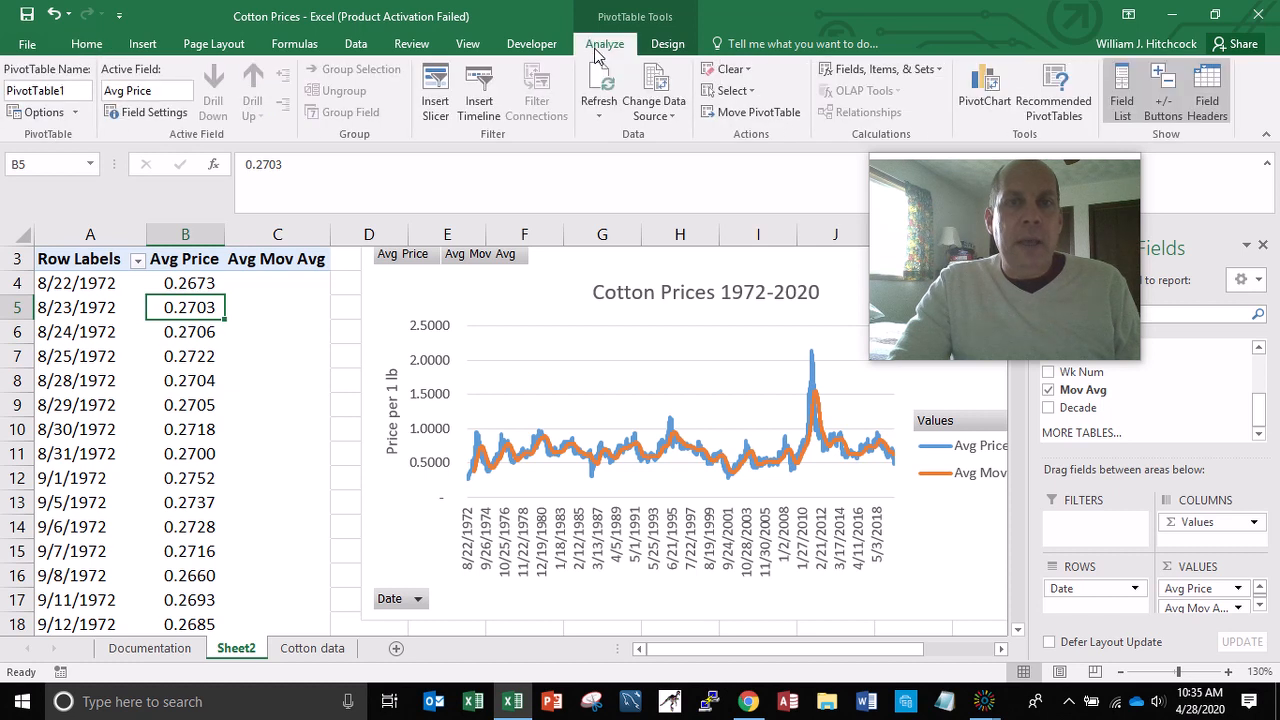
left_click(437, 104)
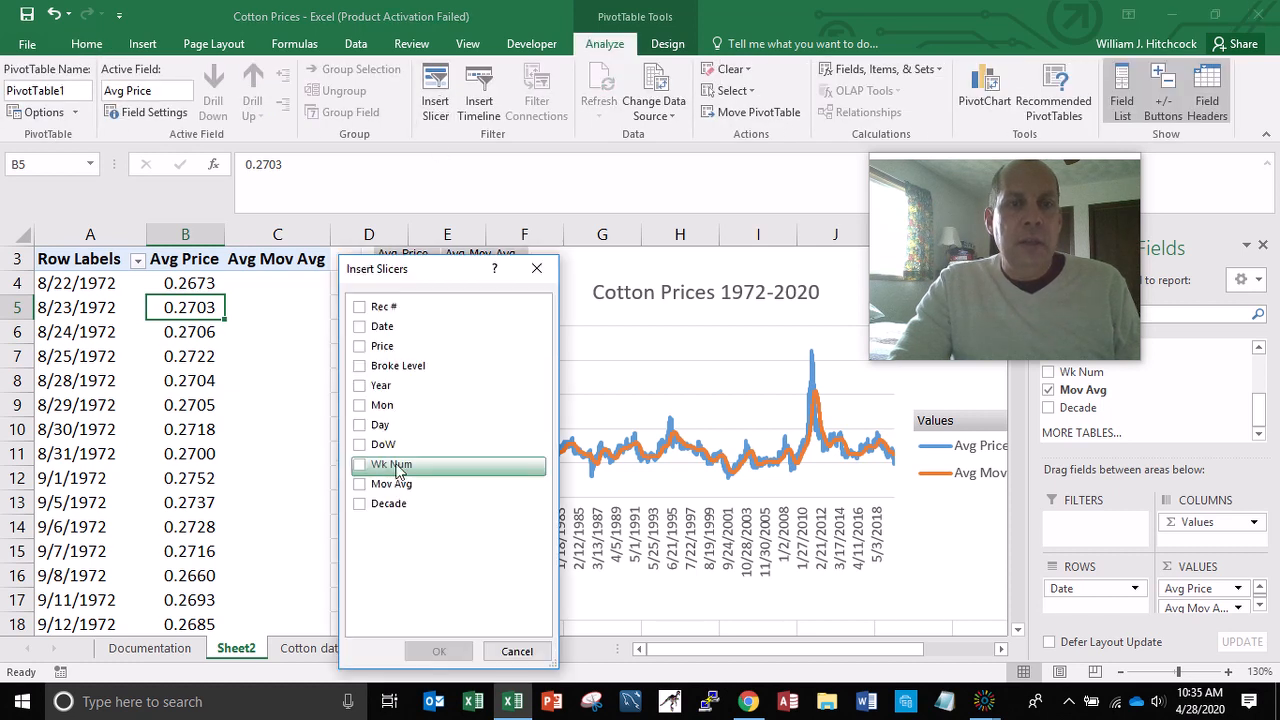
left_click(363, 508)
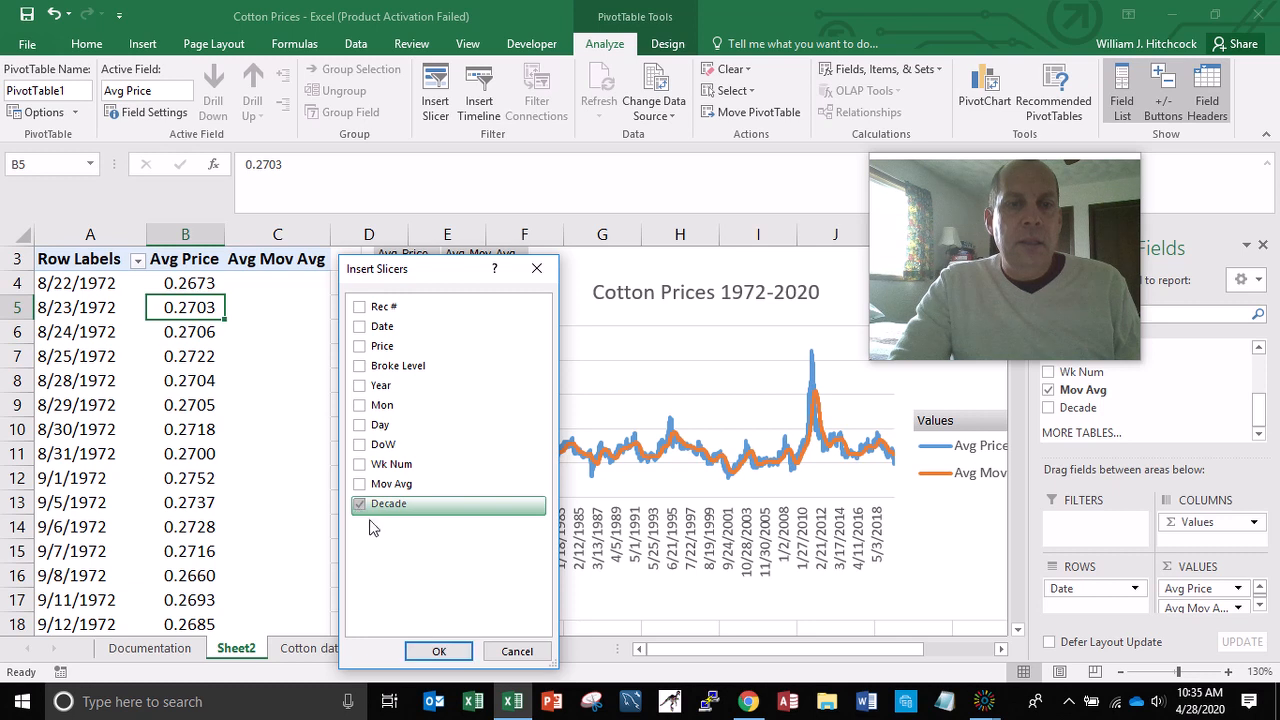
left_click(437, 652)
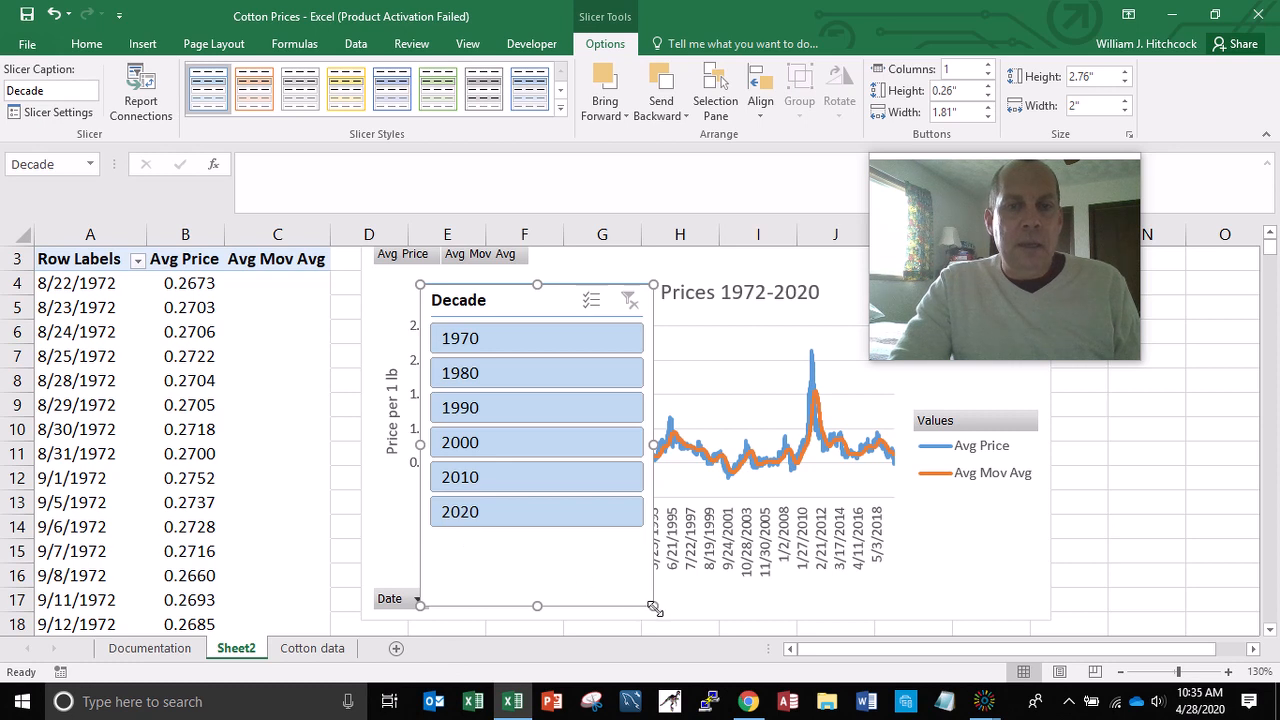
- Shrink the Decade slicer to about 2.27" high by 1.15" wide and move it over columns A and B
left_click_drag(655, 608, 554, 550)
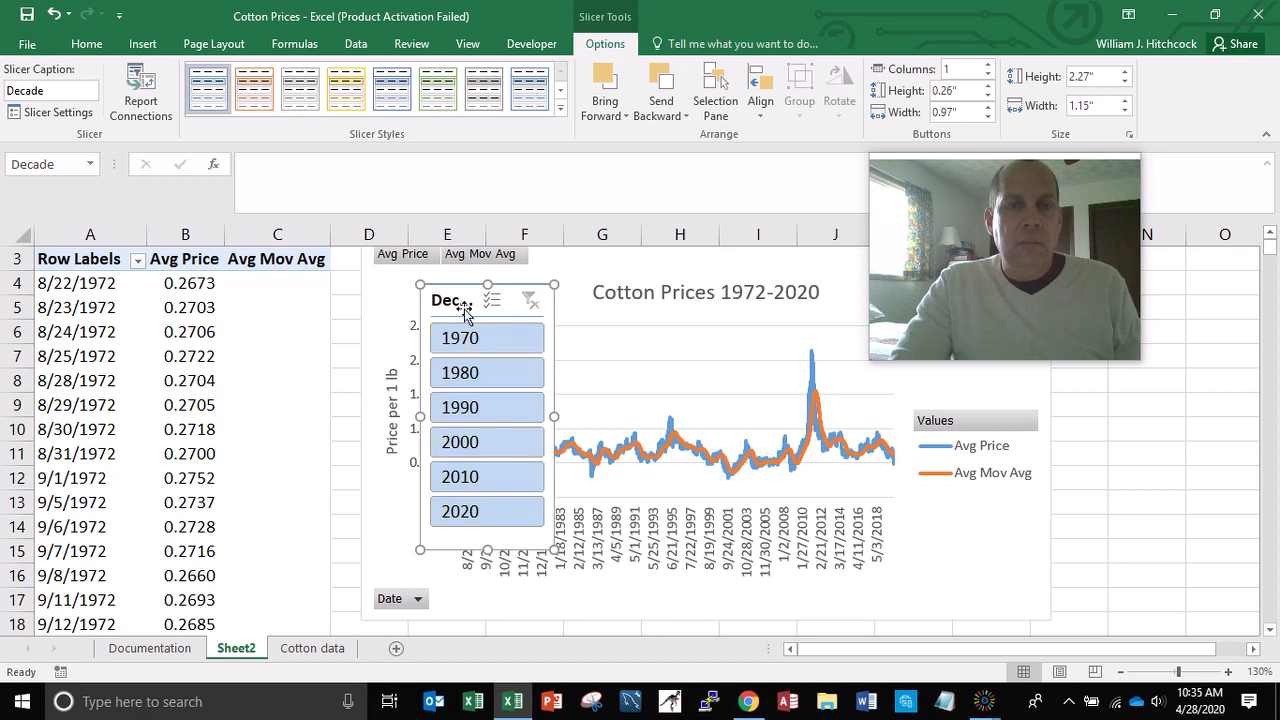
left_click_drag(458, 310, 146, 346)
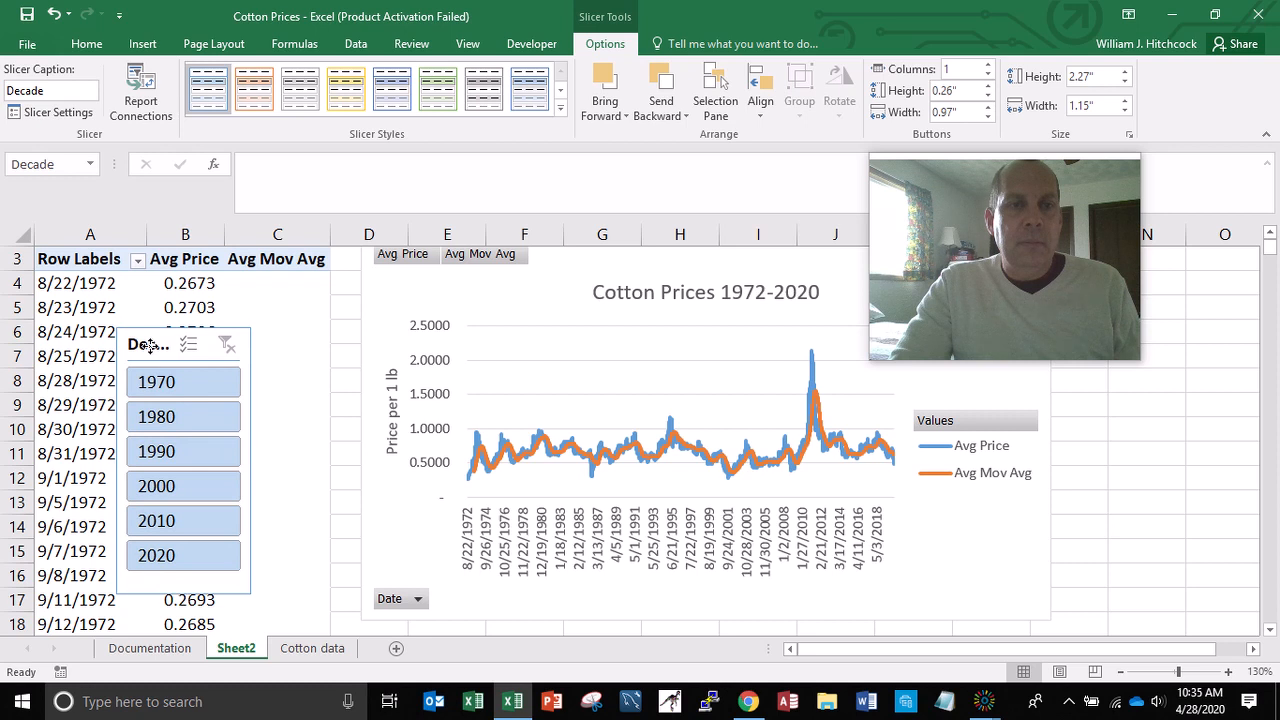
- Filter the PivotTable and chart with the Decade slicer, first to 1970 and finally to 1980
left_click(161, 384)
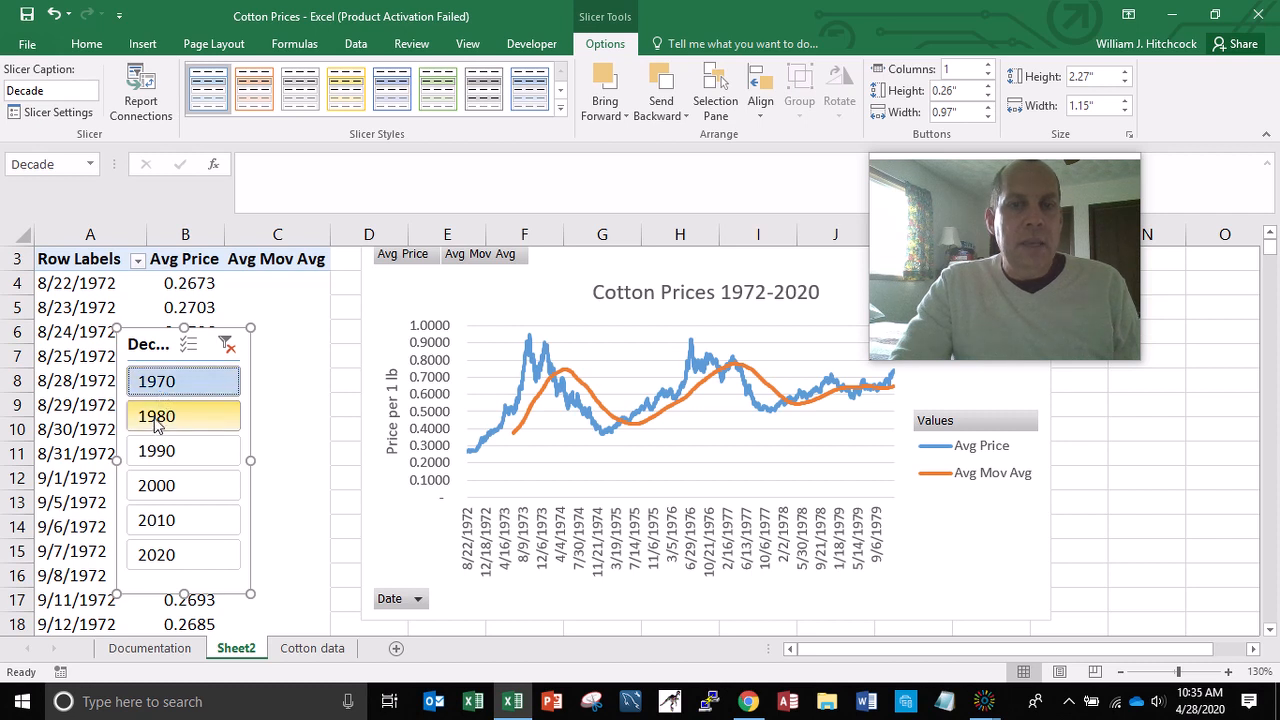
left_click(155, 423)
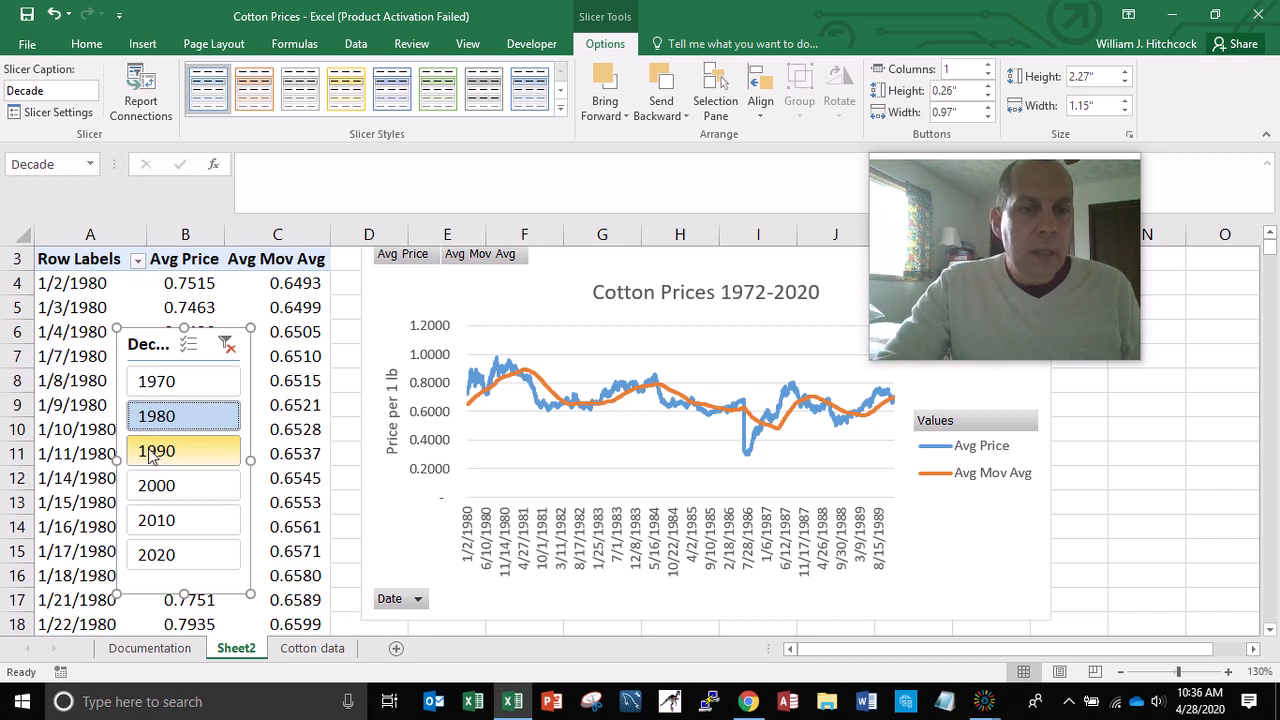
right_click(225, 650)
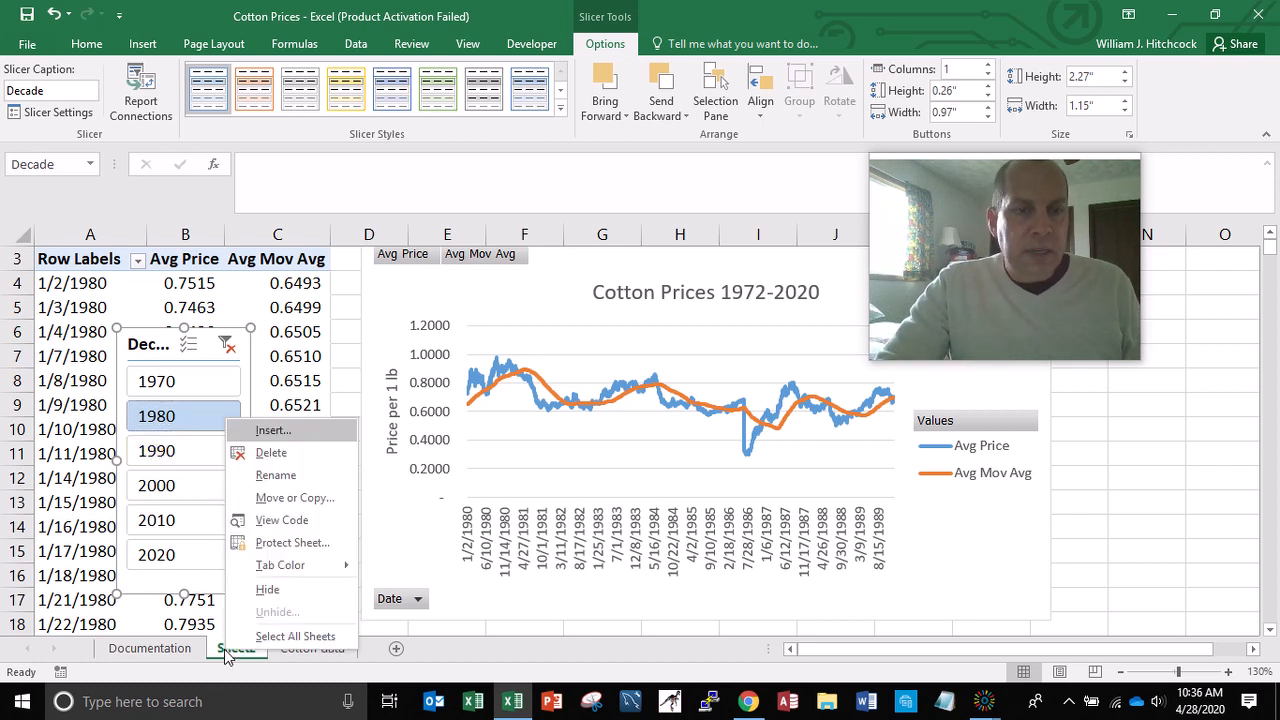
left_click(288, 495)
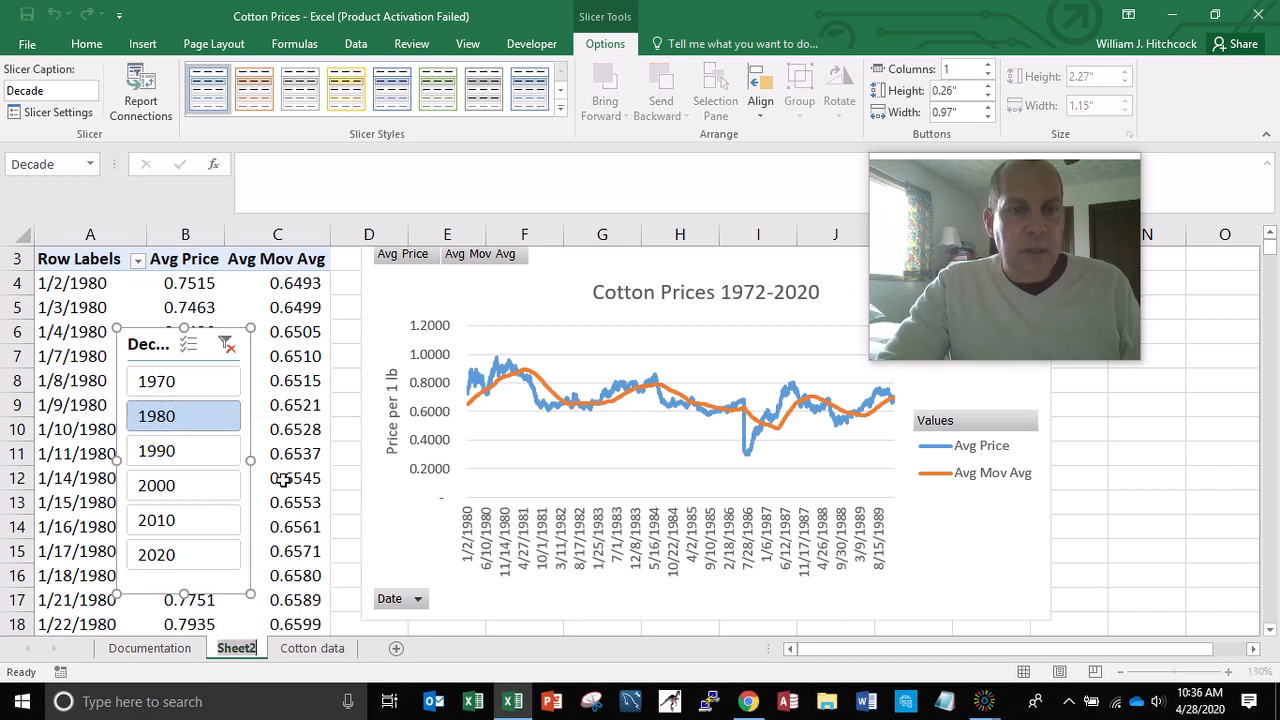
double_click(284, 480)
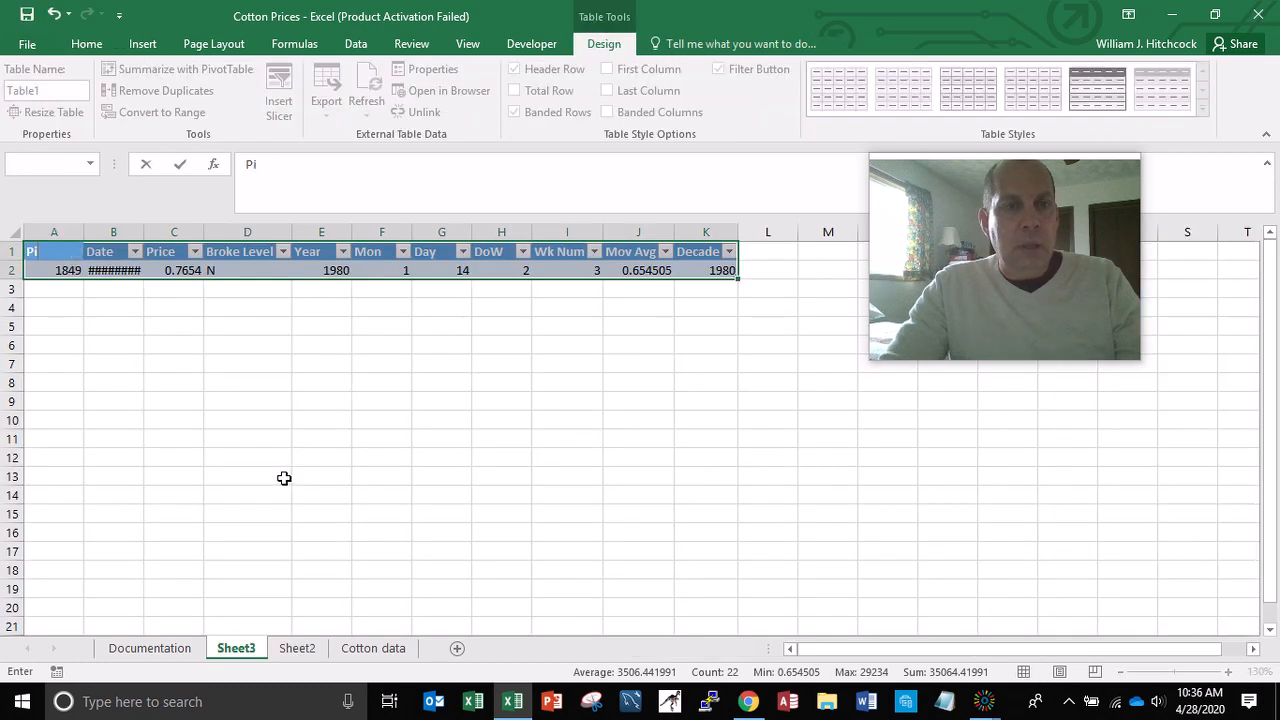
- Delete the unwanted Sheet3 containing the single-record detail table
right_click(239, 654)
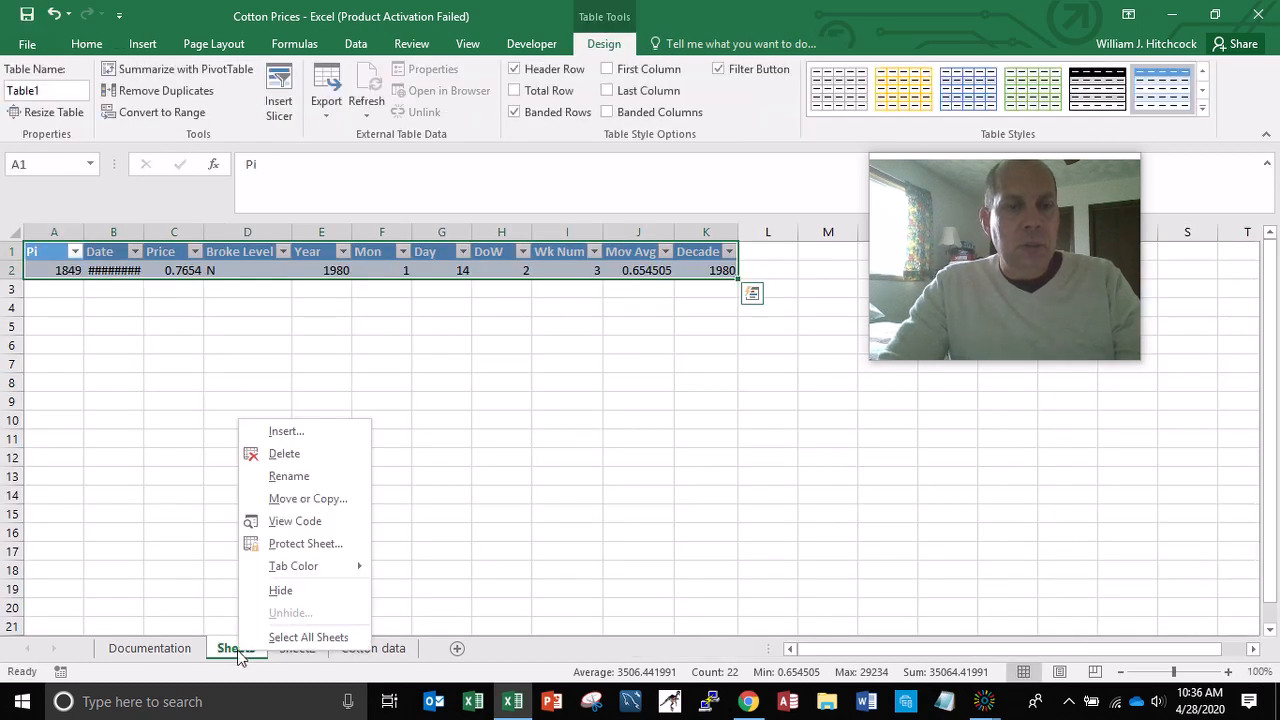
left_click(283, 455)
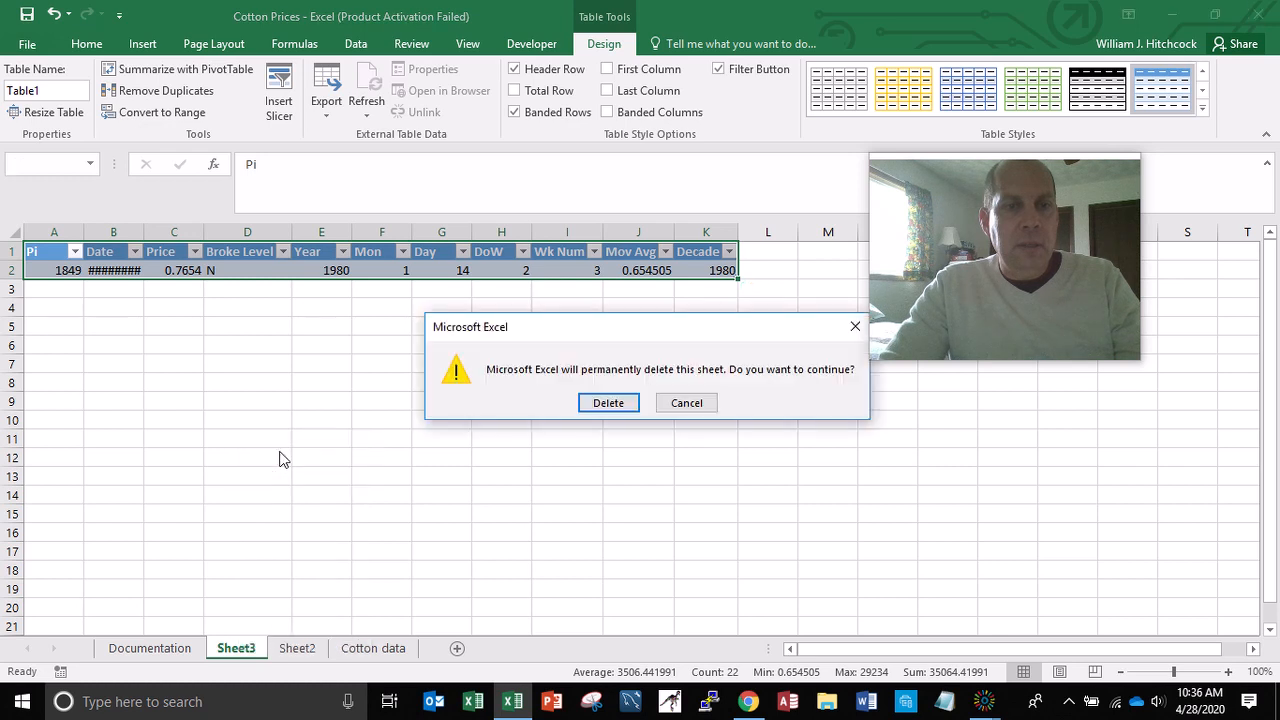
left_click(608, 403)
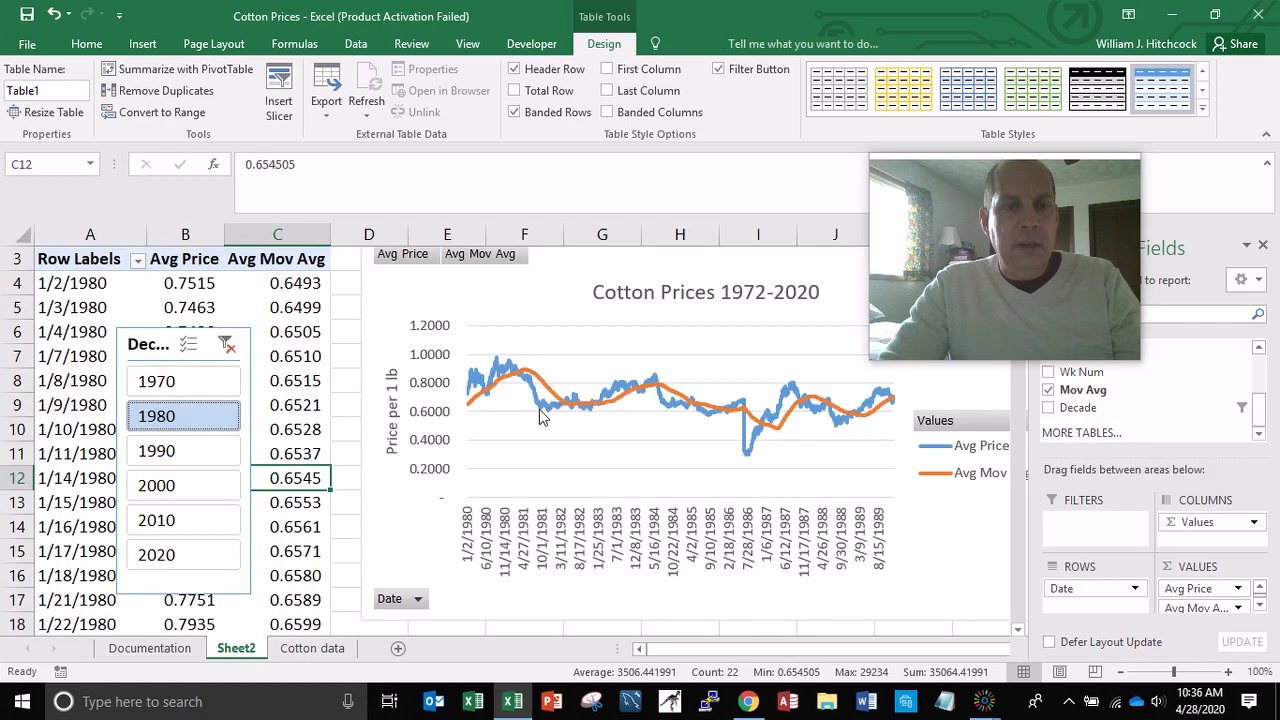
- Rename Sheet2 as Pivot summary
right_click(234, 650)
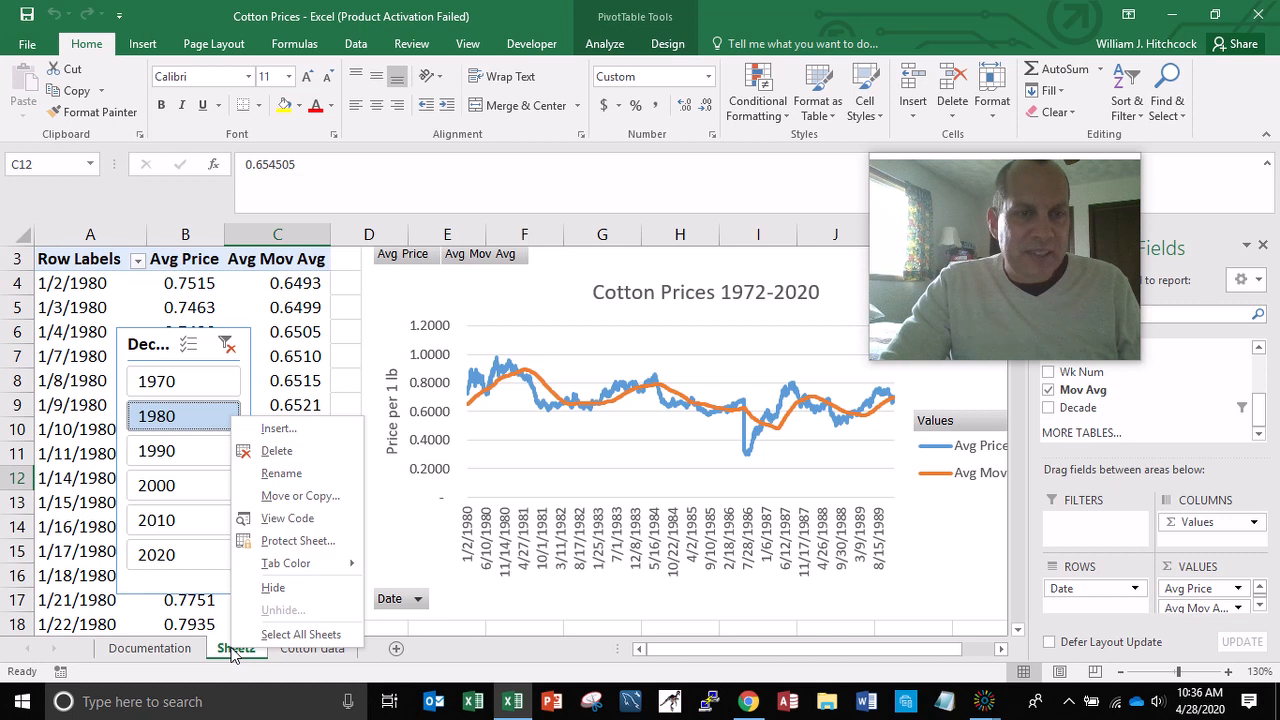
left_click(283, 472)
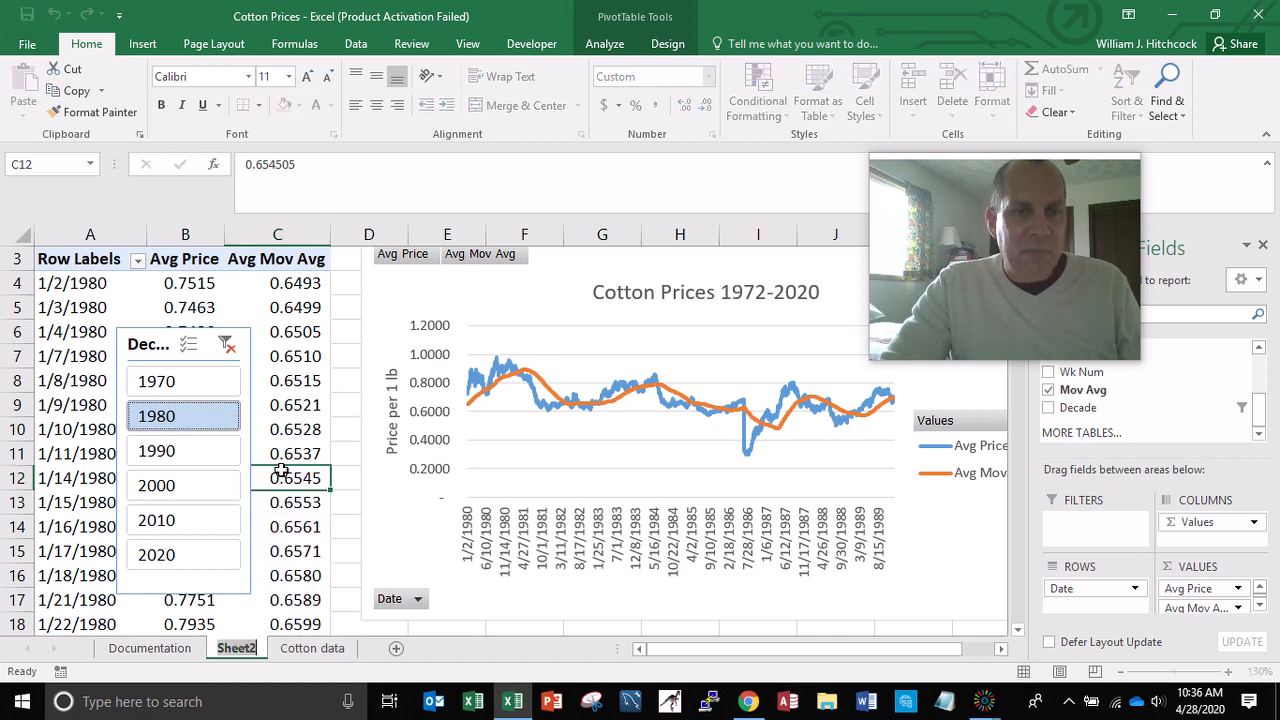
type("P")
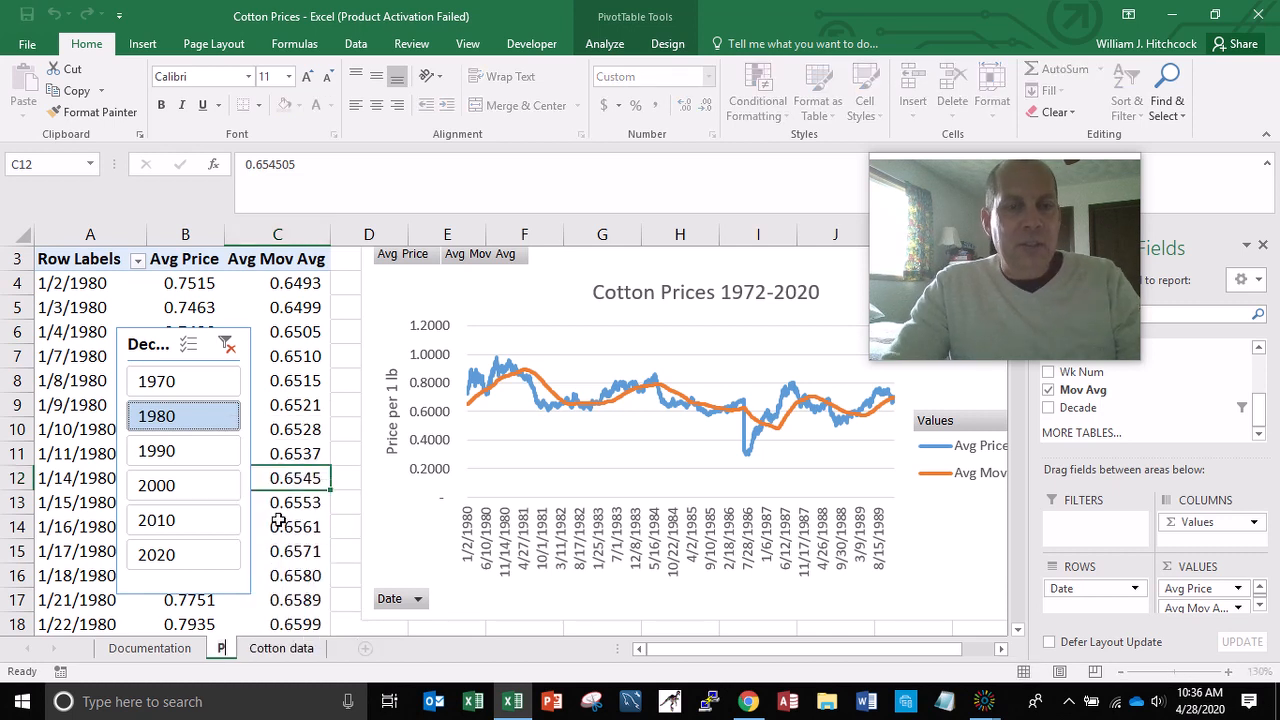
type("ivot su")
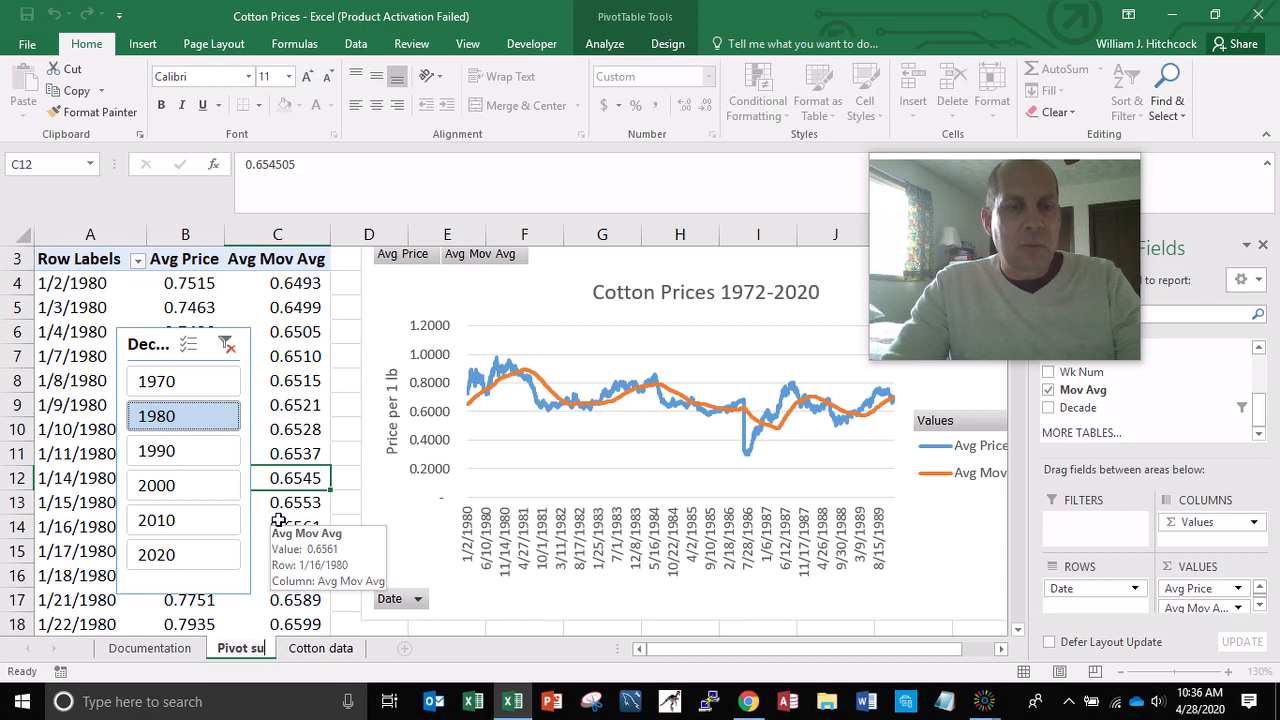
type("mmary")
key("Return")
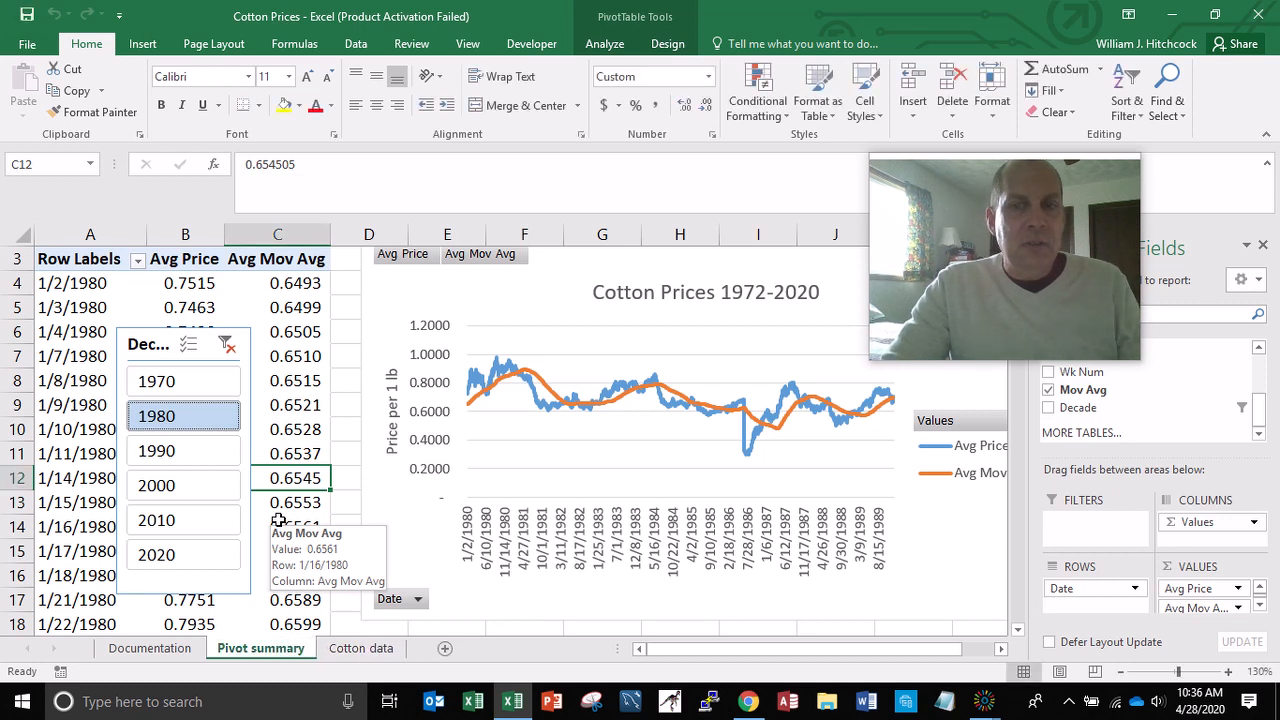
- Close the PivotTable field list and return to cell A1 of the Pivot summary sheet
left_click(1263, 245)
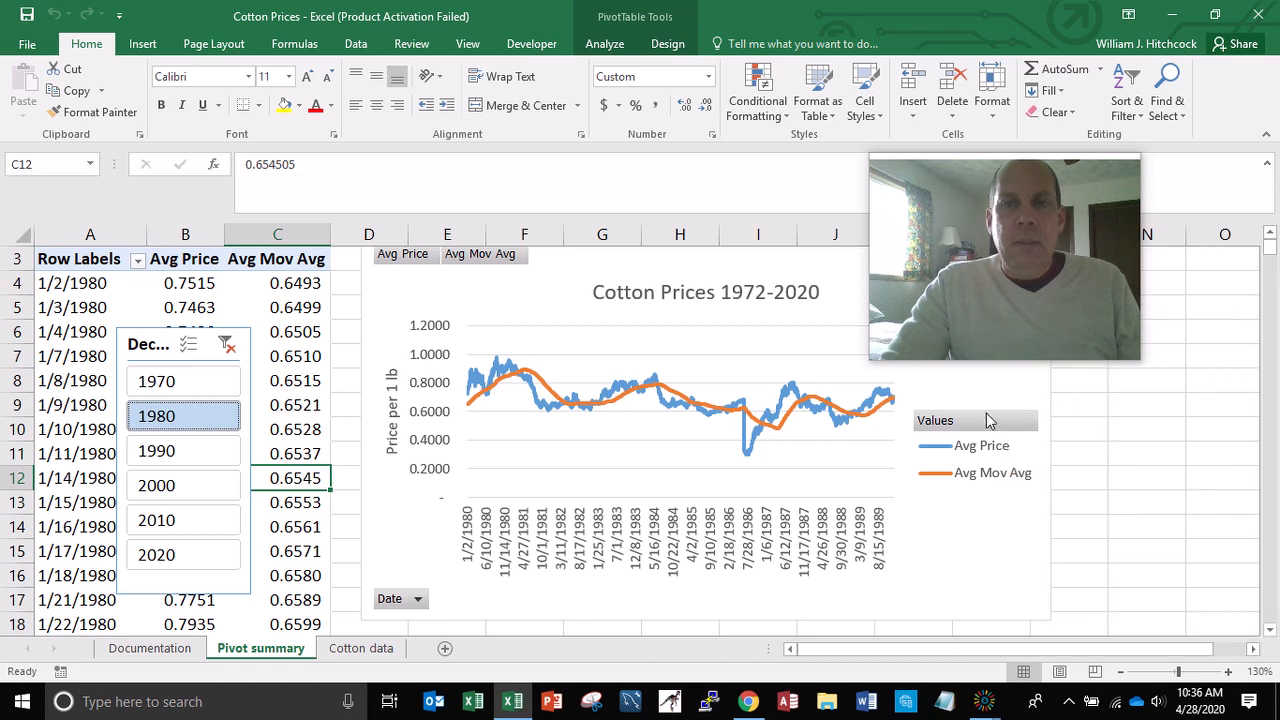
key("ctrl+Home")
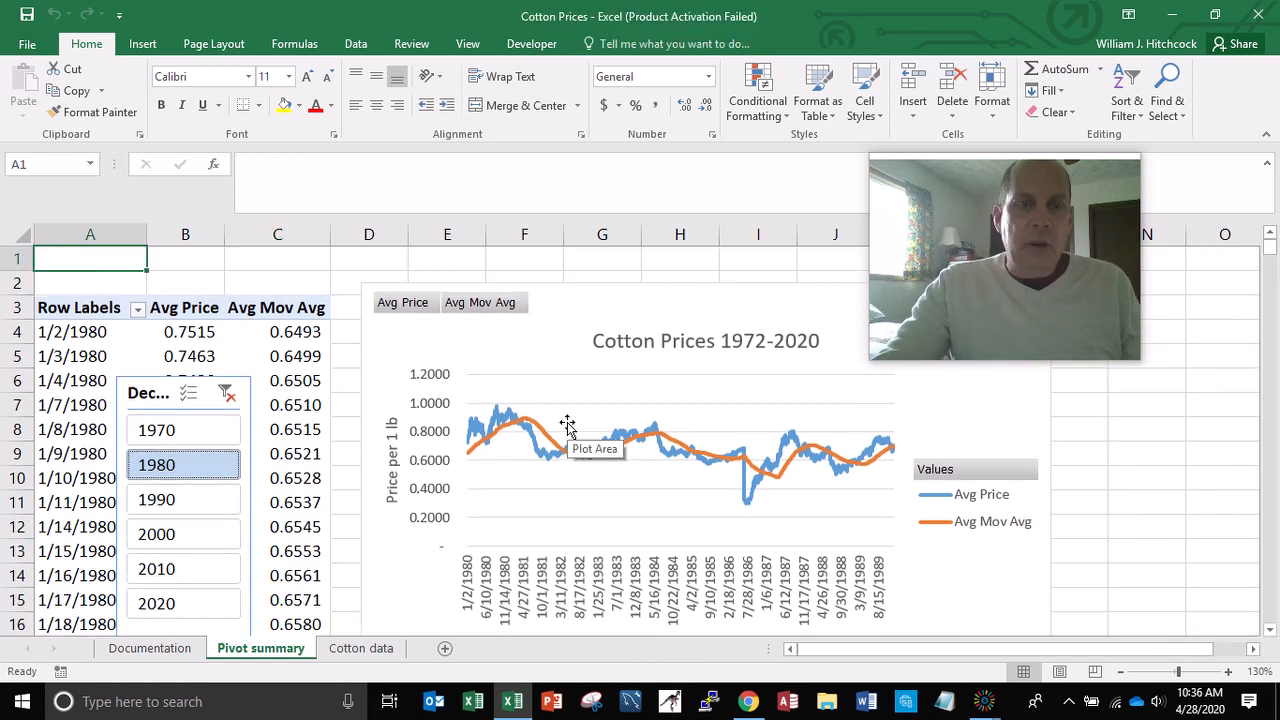
- Preview the Pivot summary printout from its page setup to check how the chart fits the page, and return to the worksheet
left_click(219, 48)
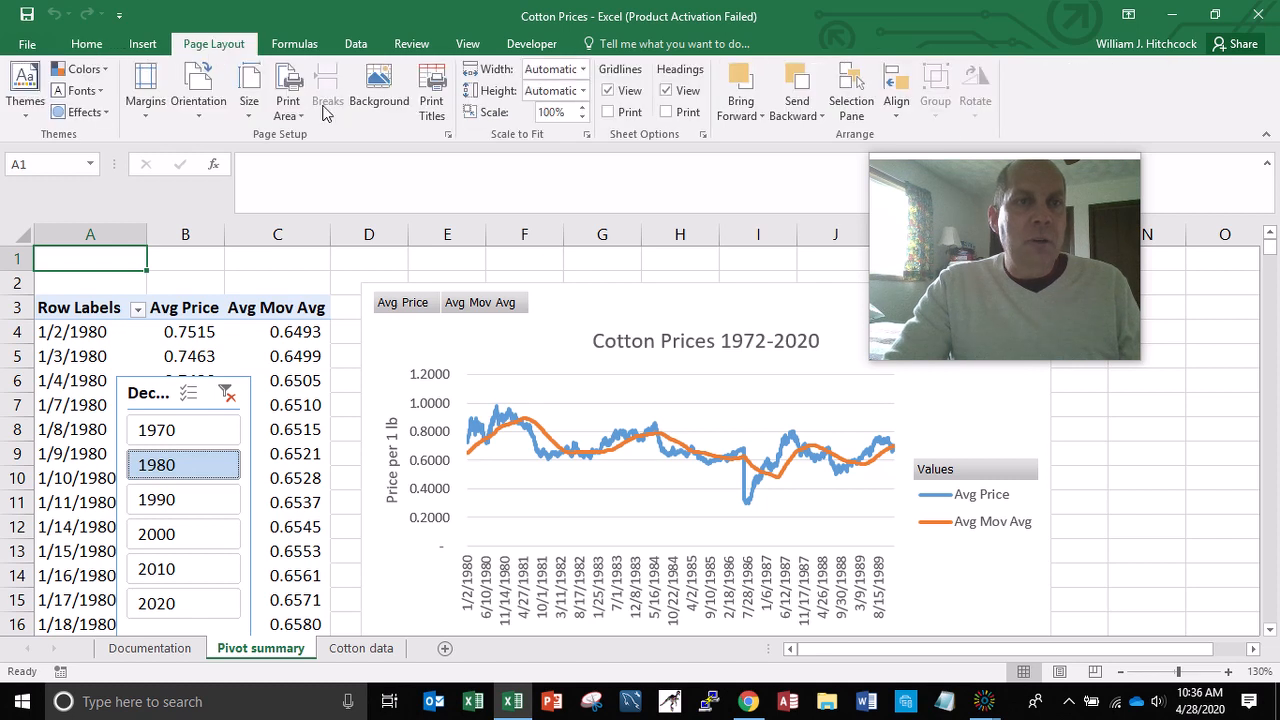
left_click(426, 90)
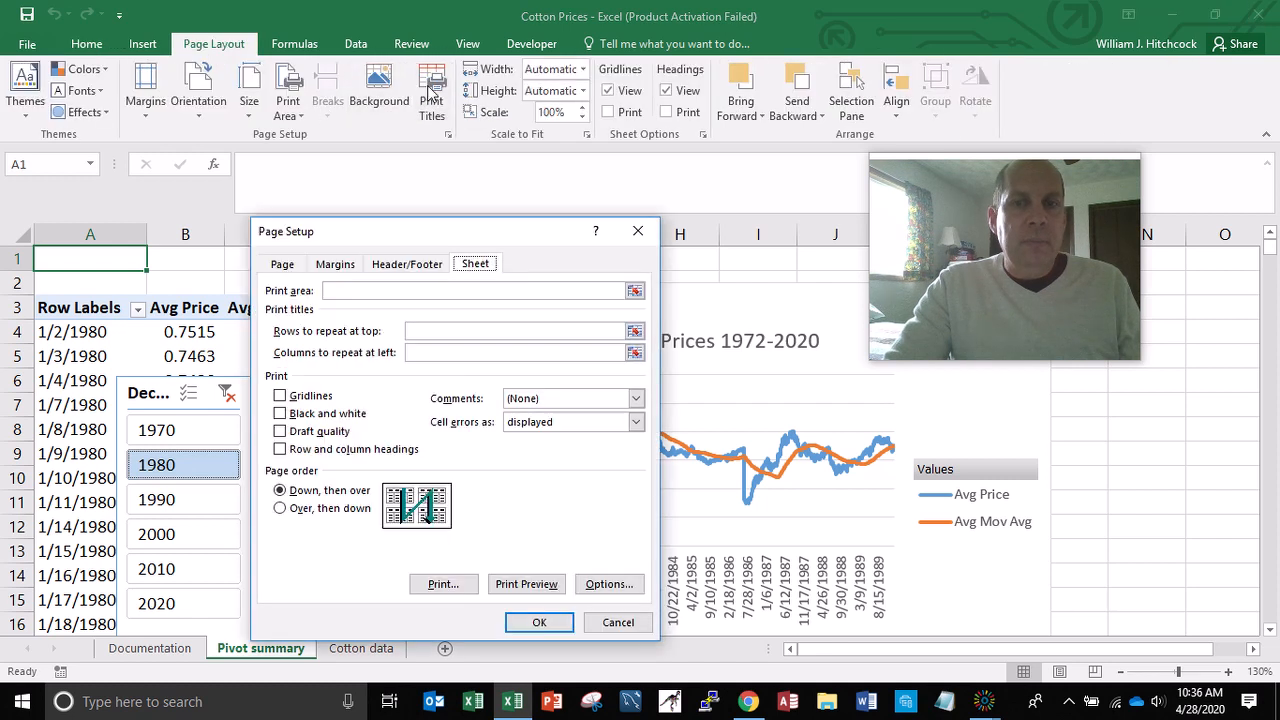
left_click(540, 586)
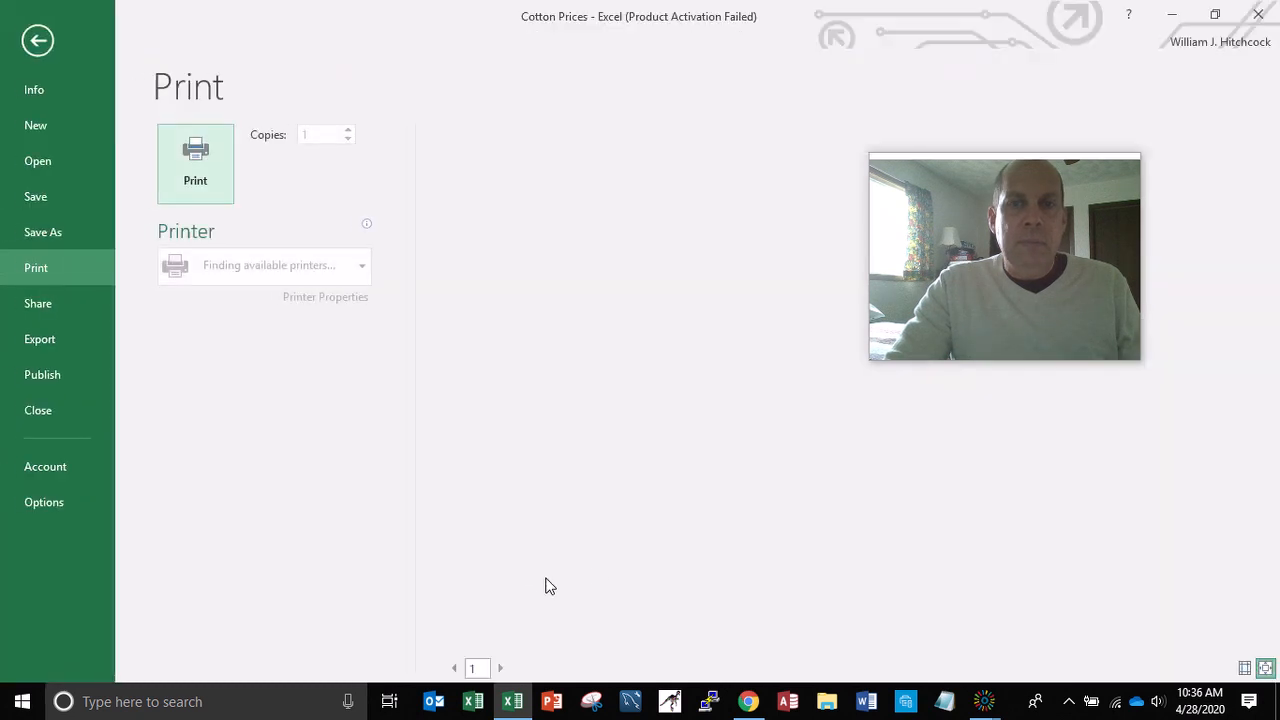
left_click_drag(982, 161, 1073, 372)
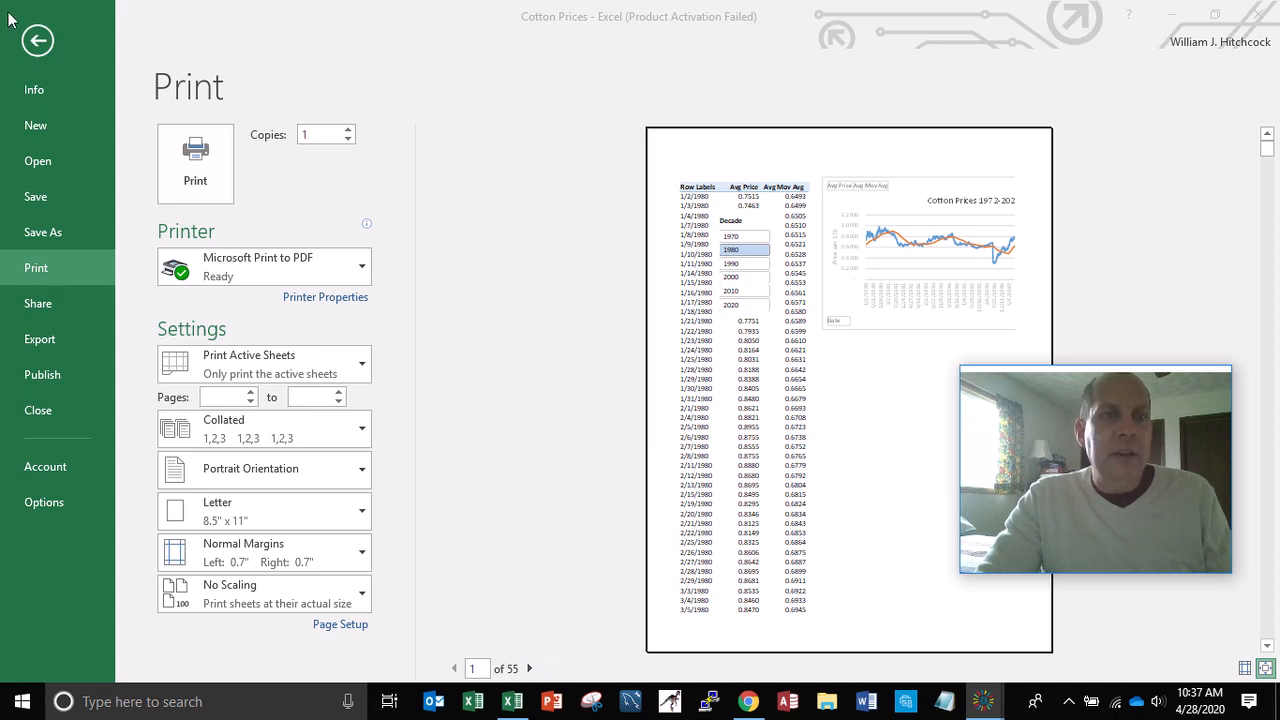
left_click(37, 40)
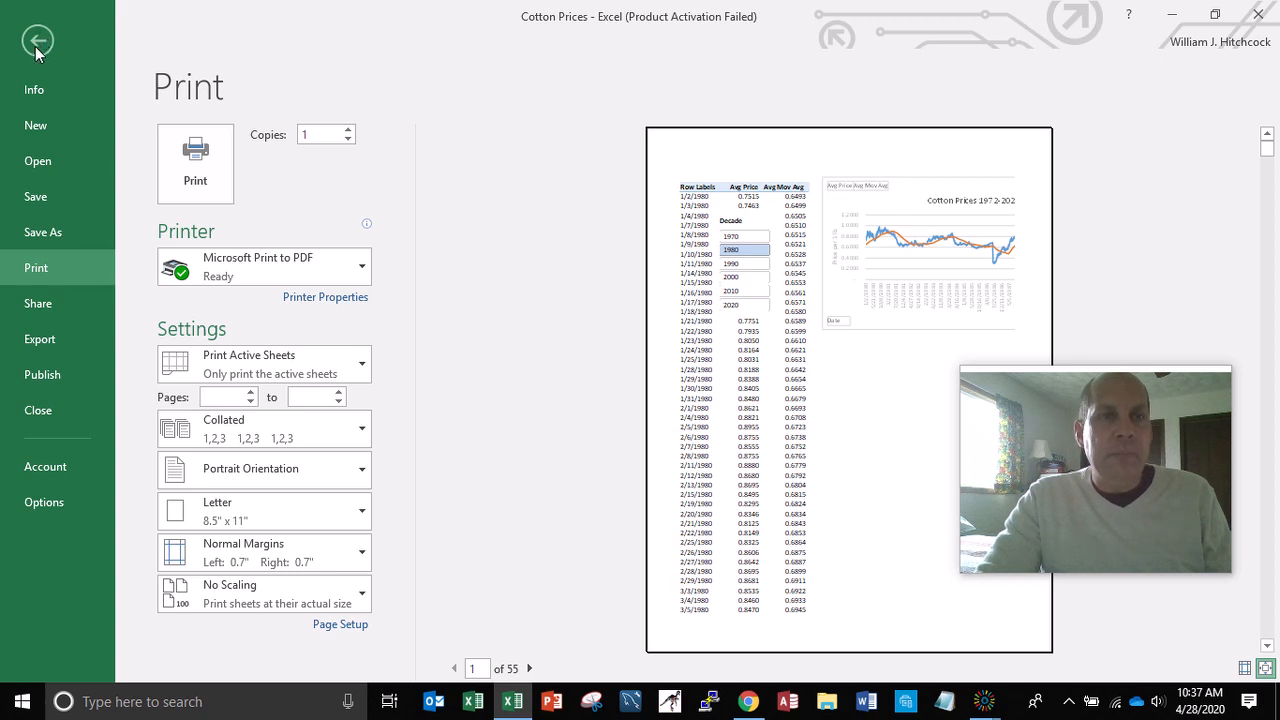
left_click(37, 45)
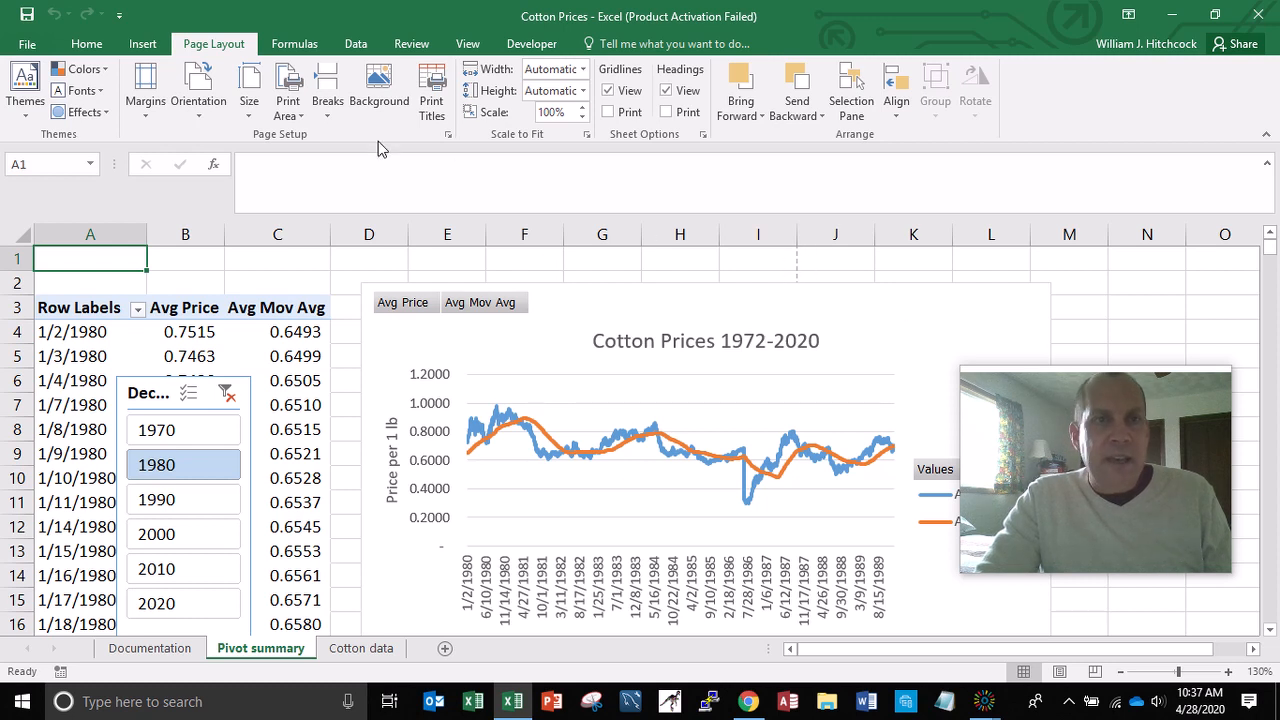
- Set the Pivot summary page orientation to Landscape and shift the PivotChart toward column C to fit before the page break after column L
left_click(198, 88)
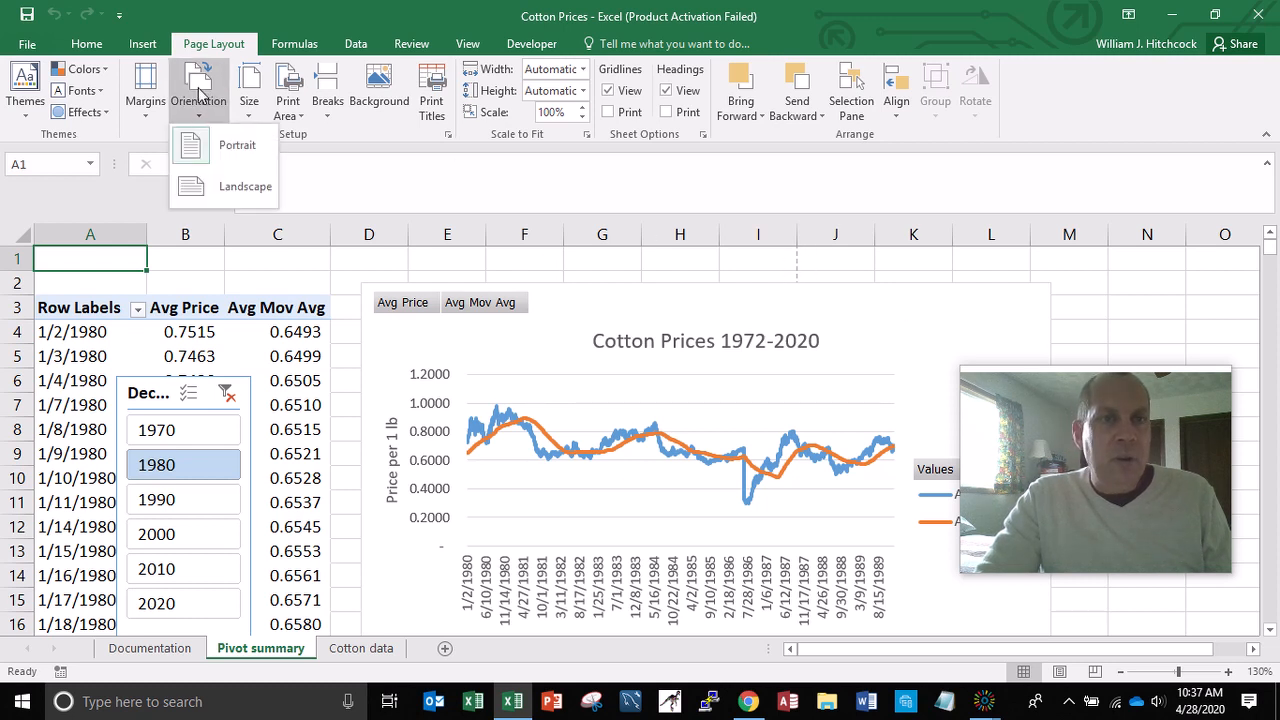
left_click(234, 190)
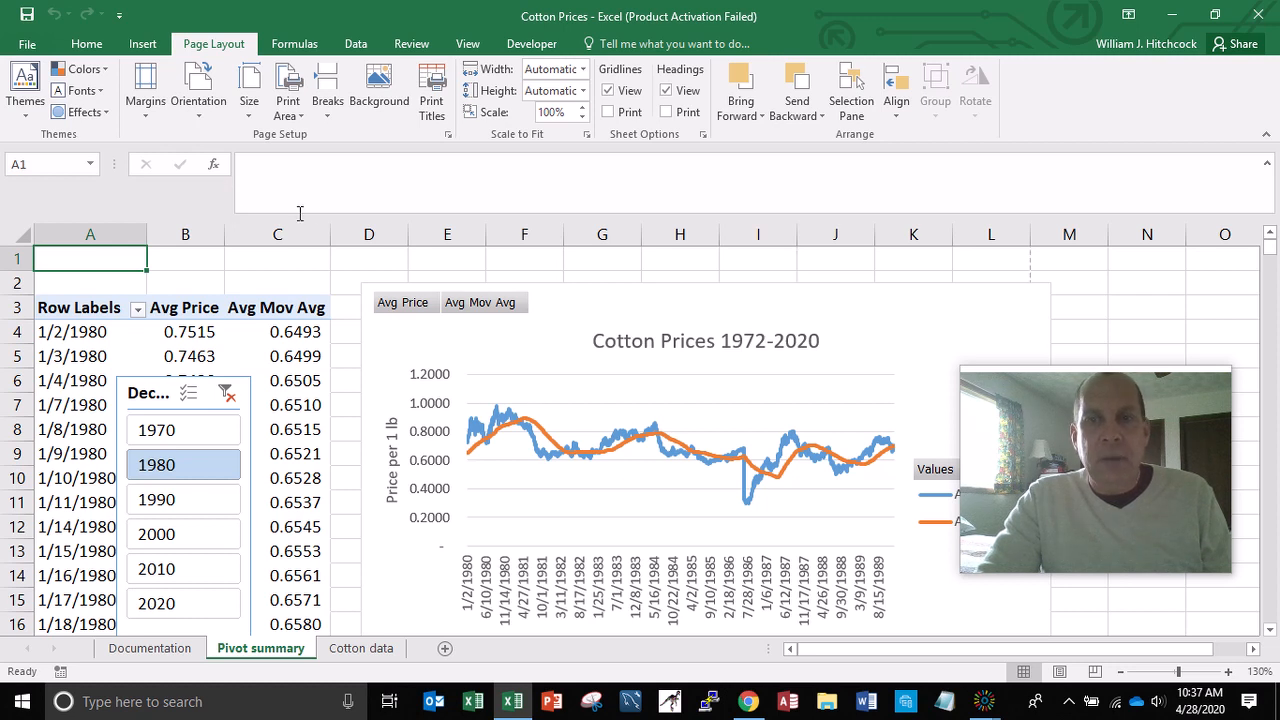
left_click(581, 307)
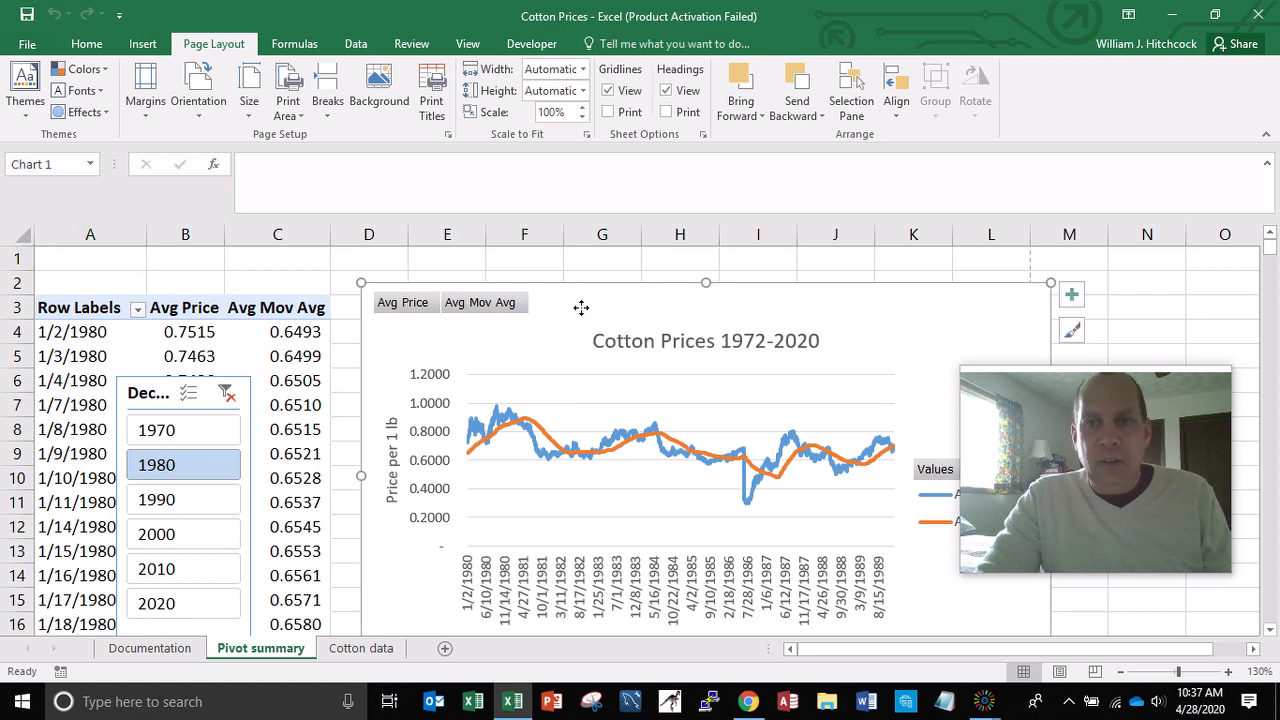
left_click_drag(581, 307, 554, 307)
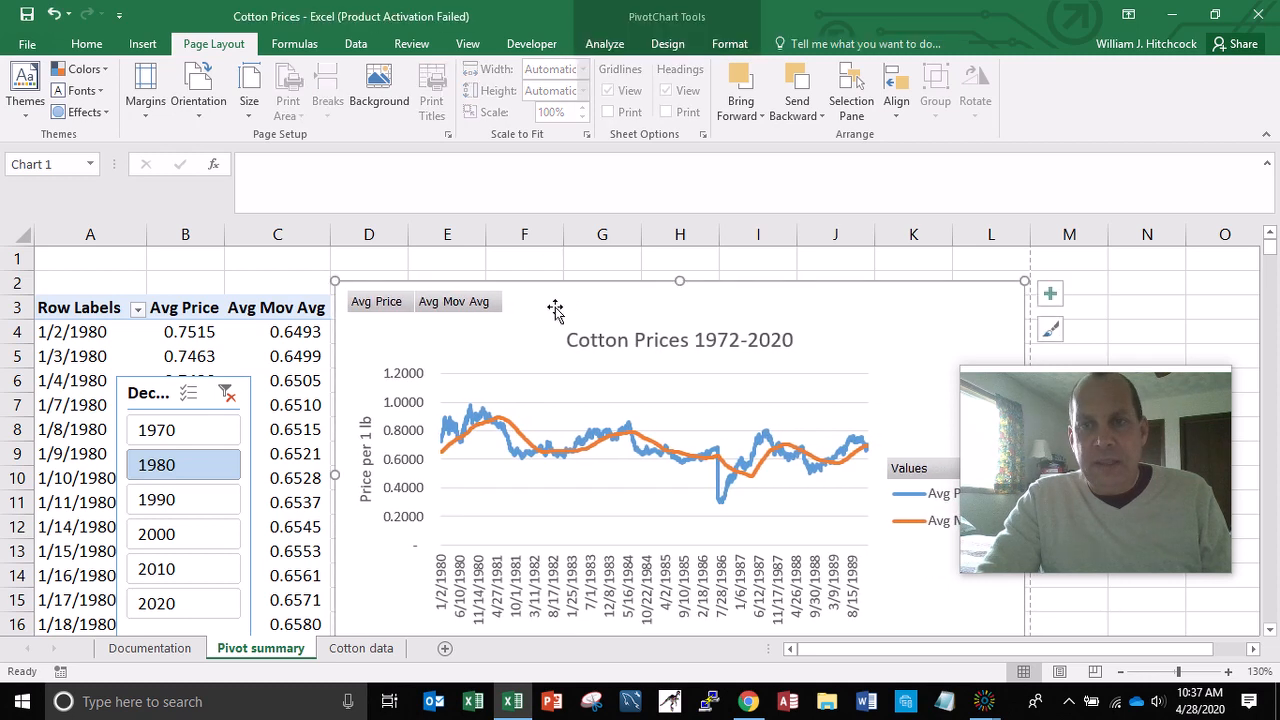
- Deselect the PivotChart, save the workbook and switch to the Cotton data sheet
left_click(322, 262)
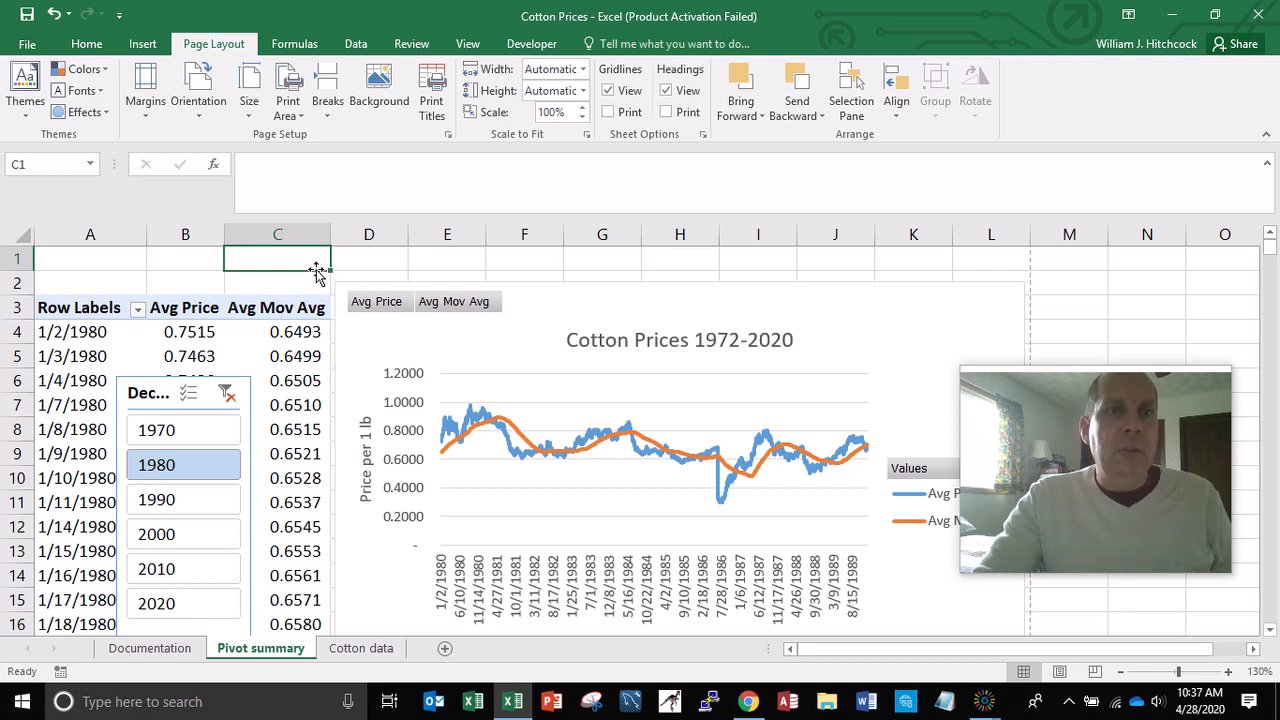
left_click(26, 14)
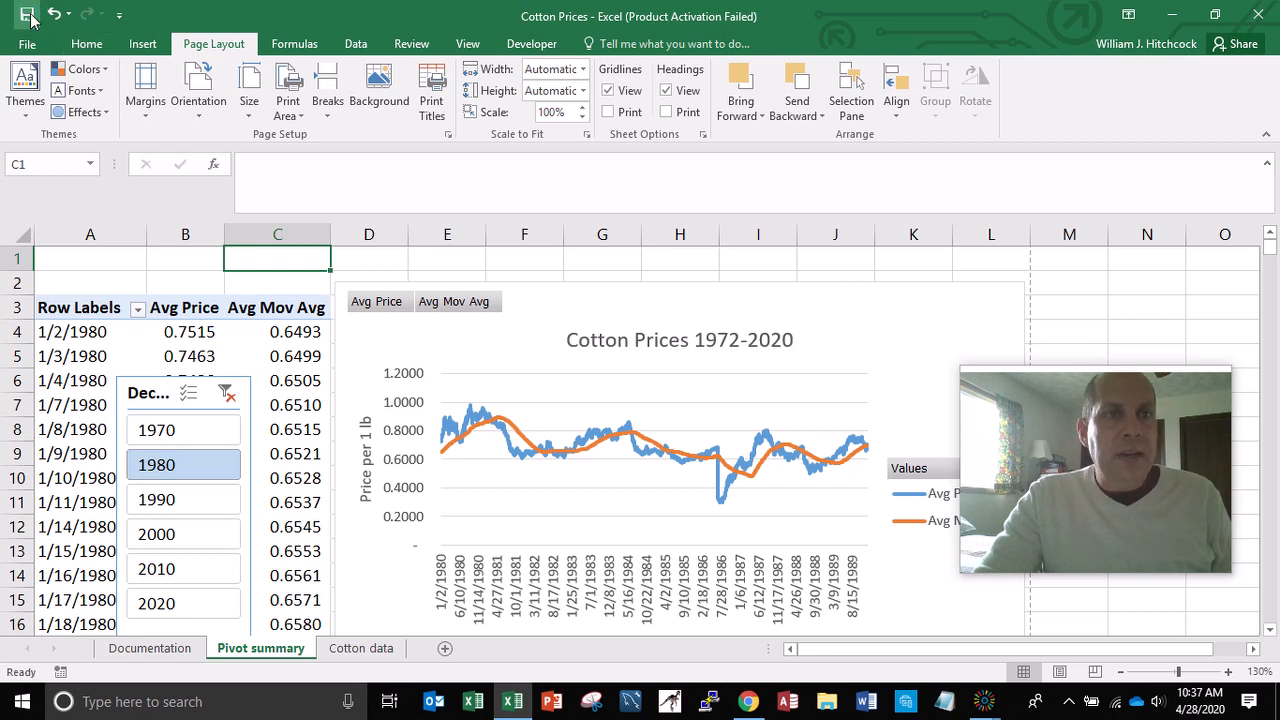
left_click(345, 652)
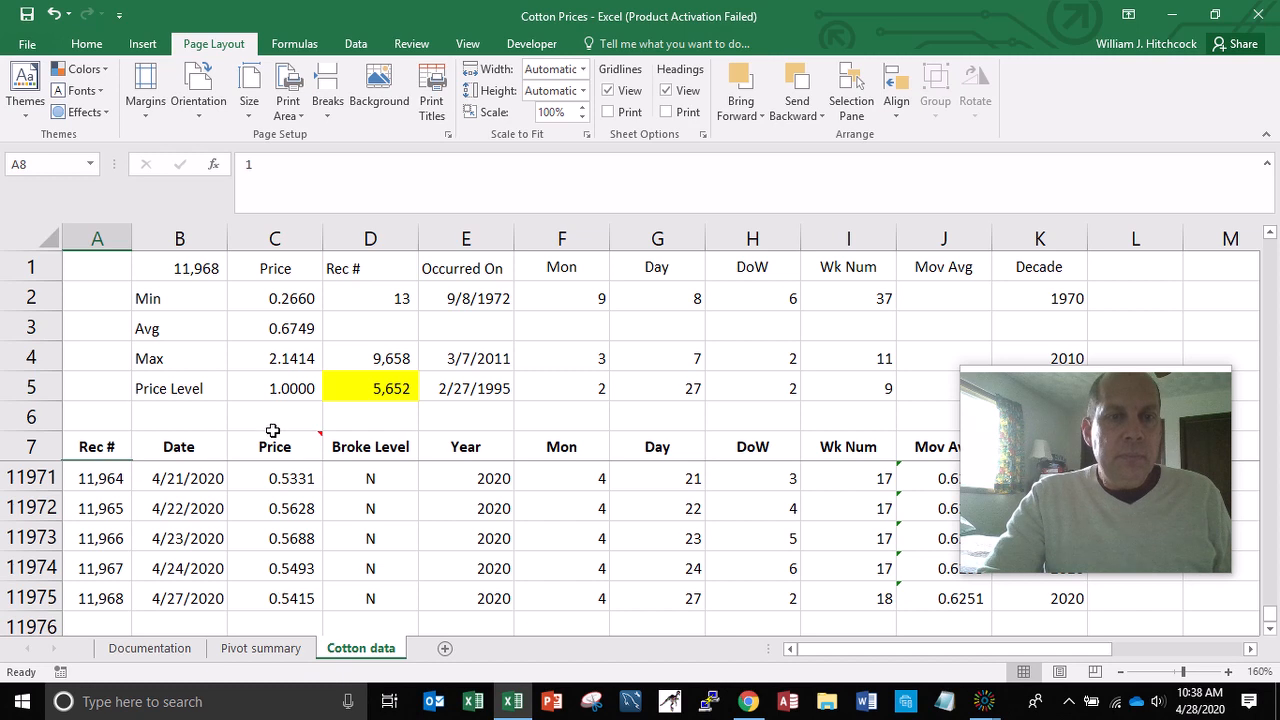
- Insert a histogram from the Price column, selecting from the C7 header down through the last record
left_click(272, 443)
key("Down")
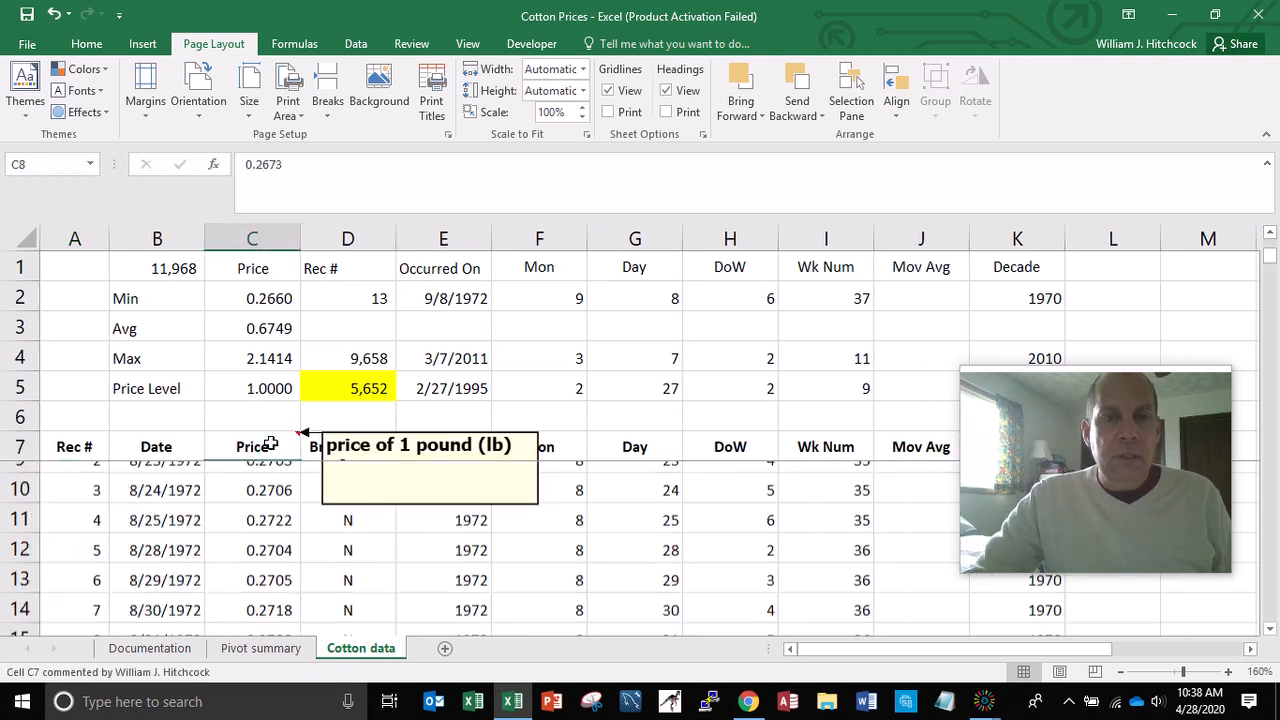
left_click(271, 443)
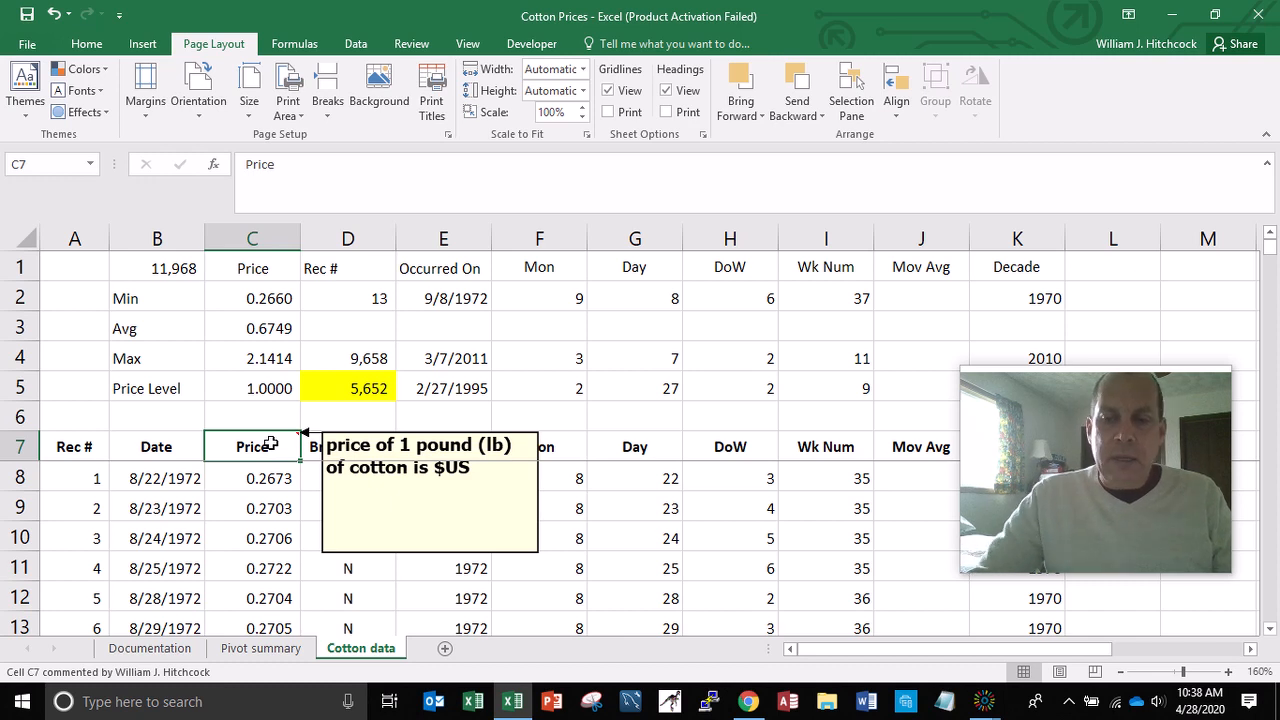
key("ctrl+shift+Down")
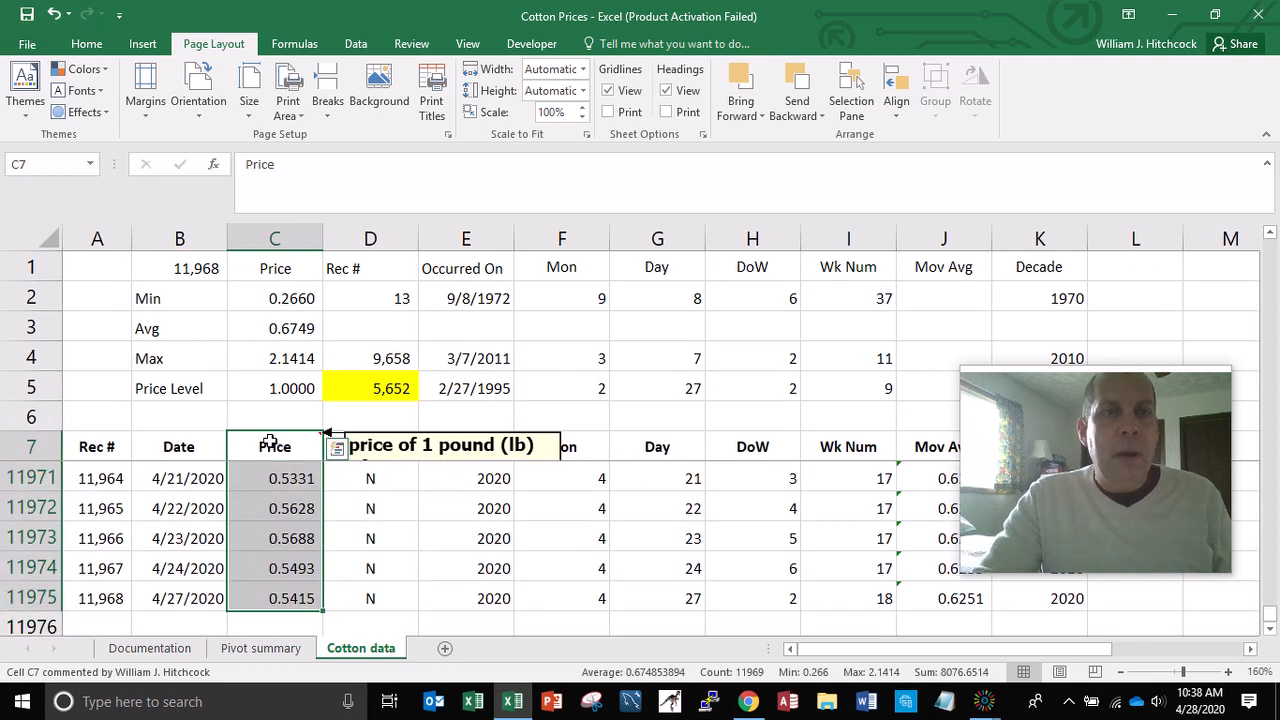
left_click(145, 48)
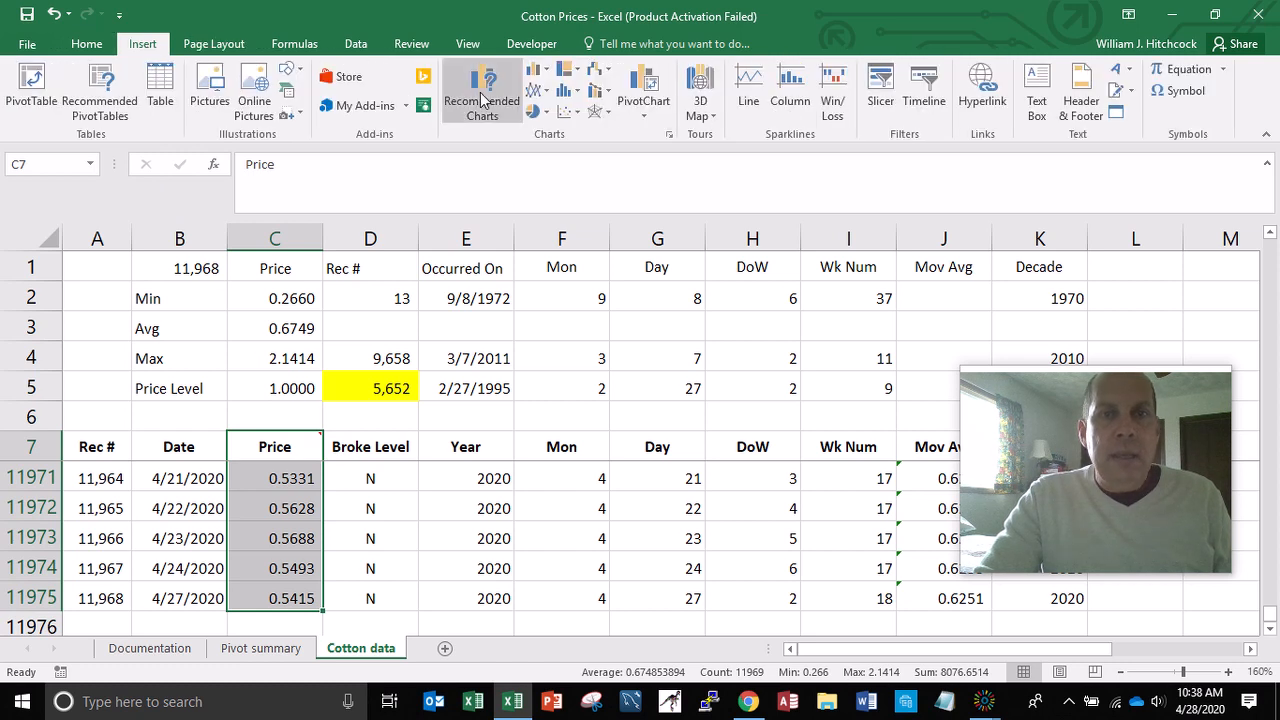
left_click(572, 95)
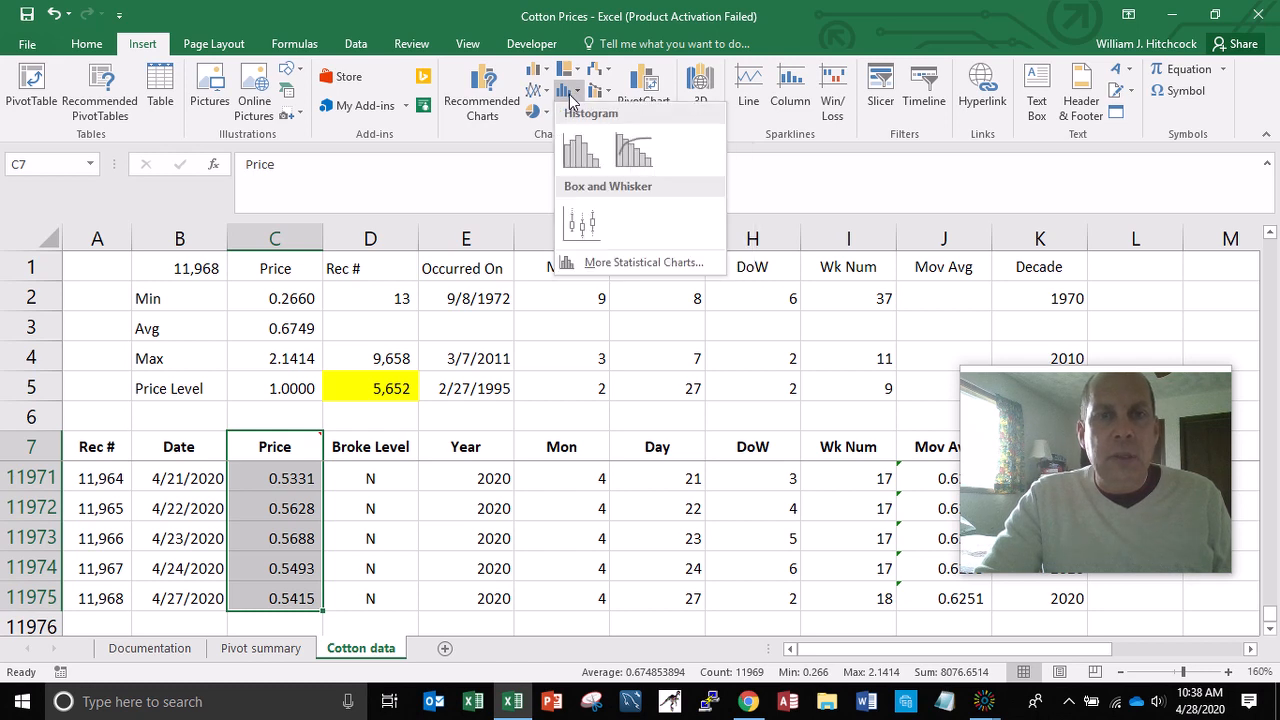
left_click(577, 152)
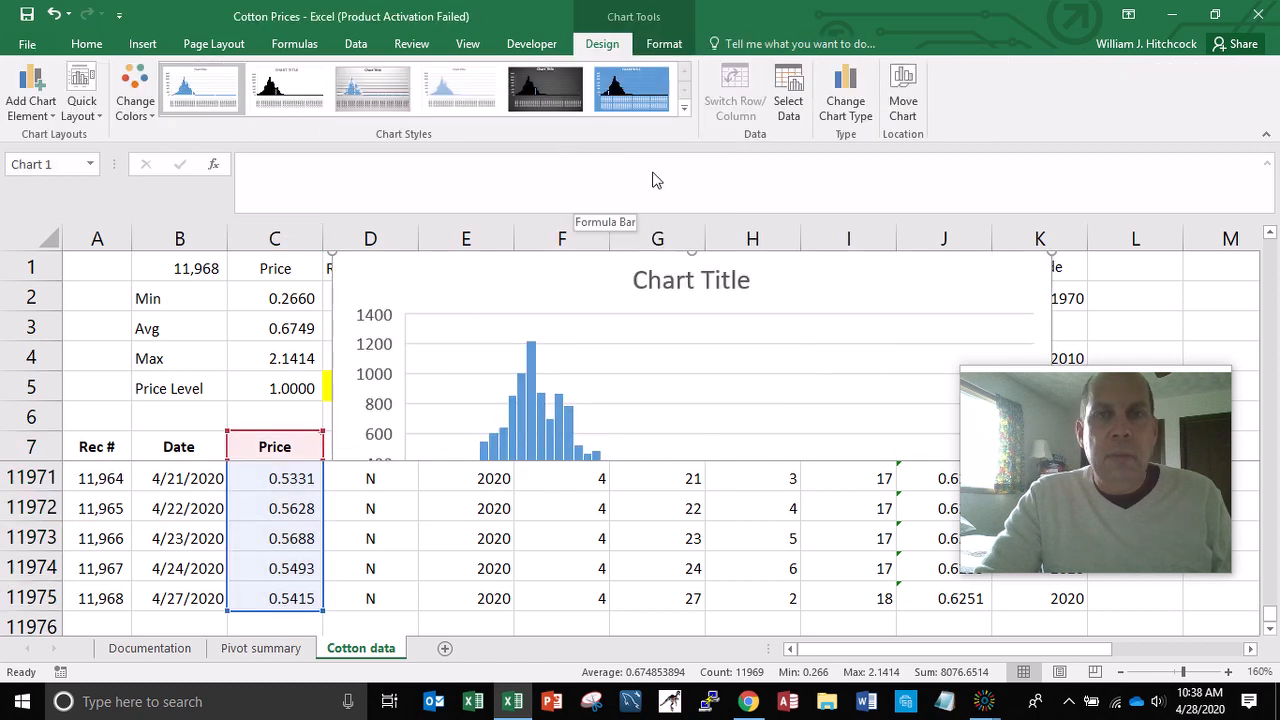
- Move the histogram to a new chart sheet named "Histogram of prices"
left_click(903, 95)
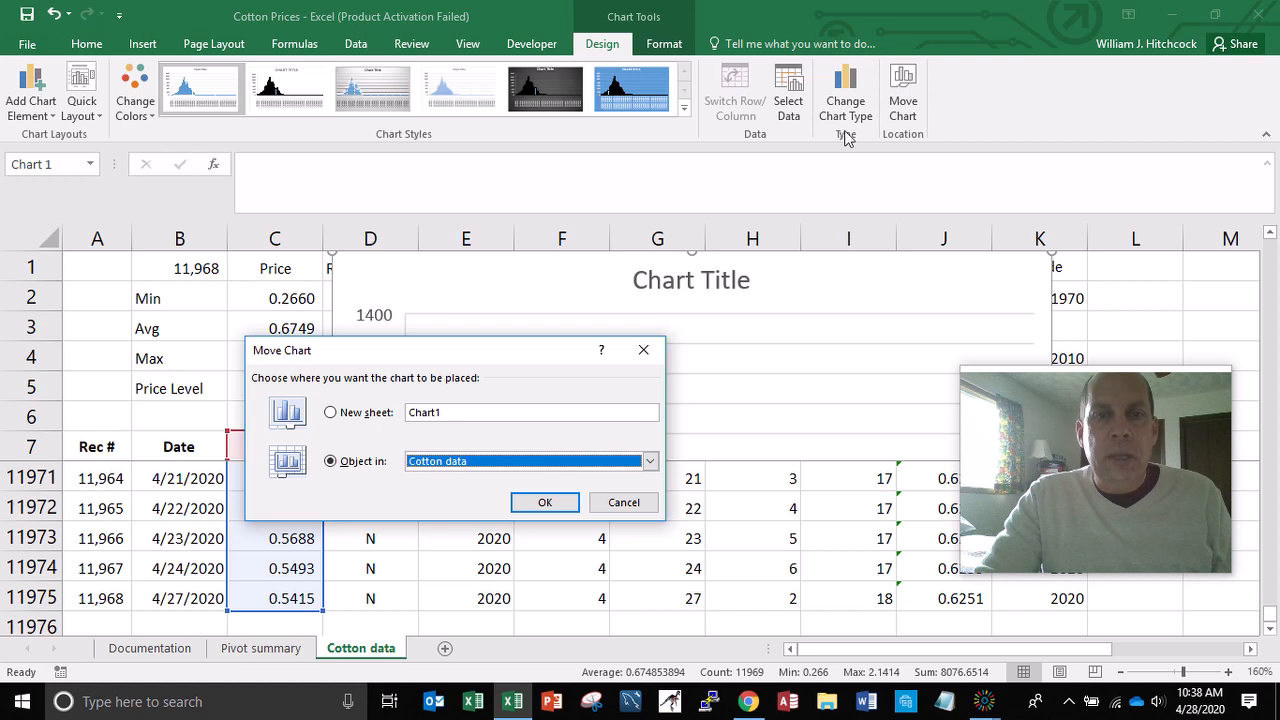
left_click(331, 414)
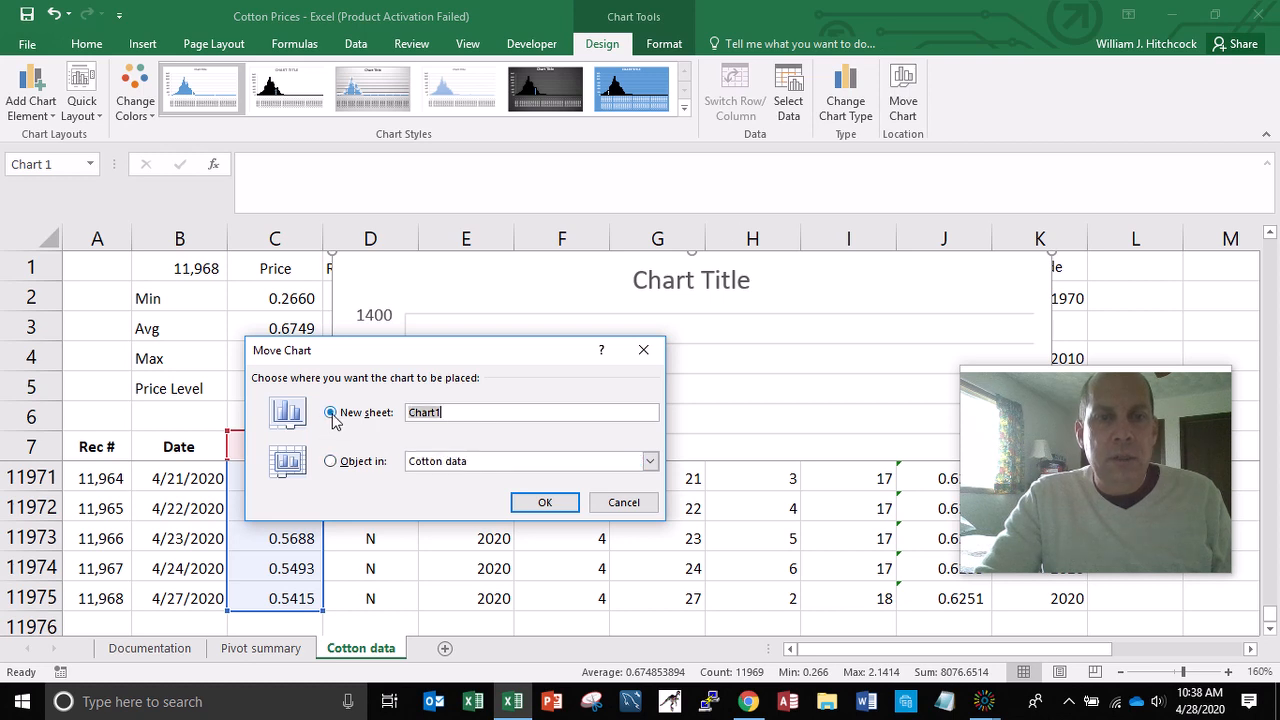
type("Histogram of p")
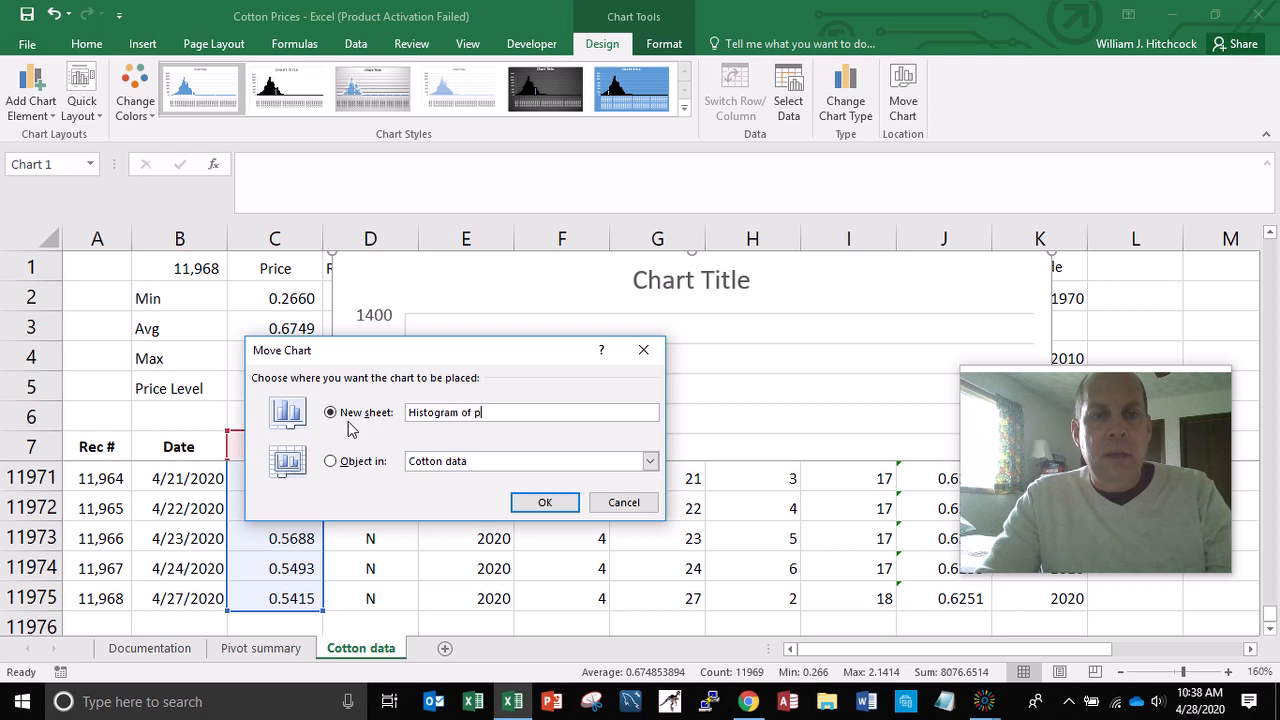
type("rices")
key("Return")
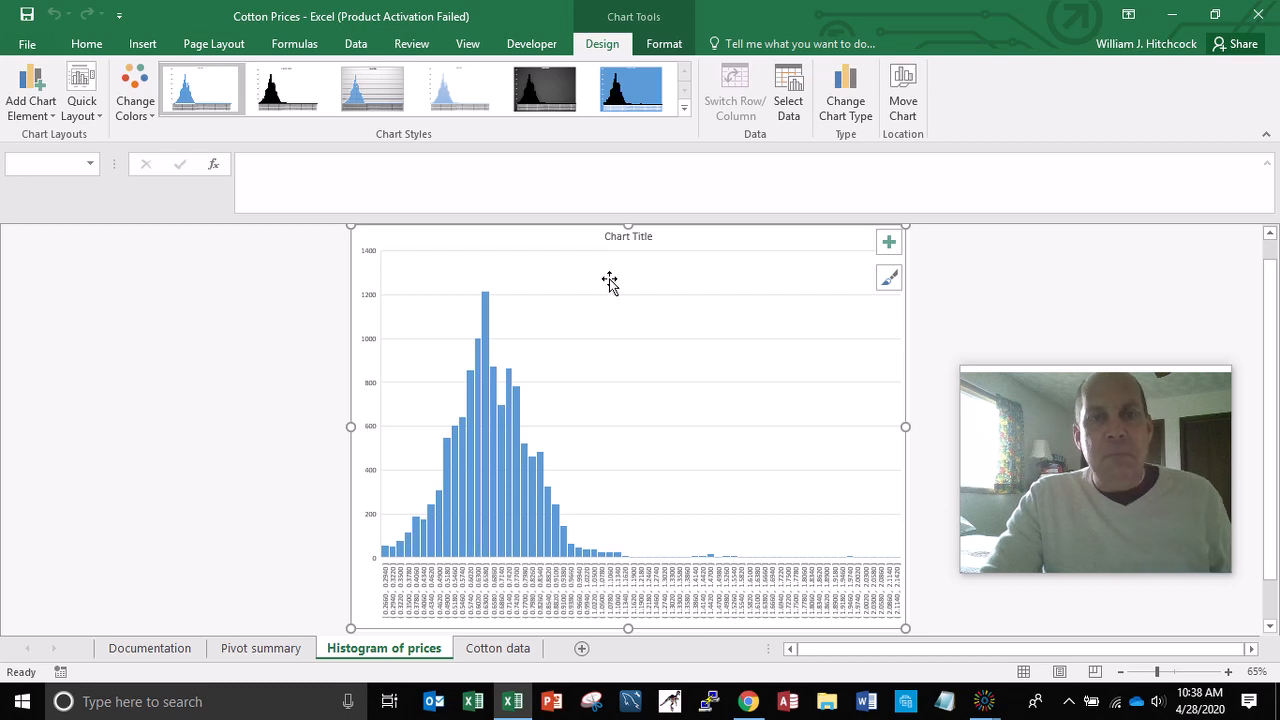
- Set the histogram's chart title to "Frequency of Cottons Prices" and deselect the chart
left_click(615, 237)
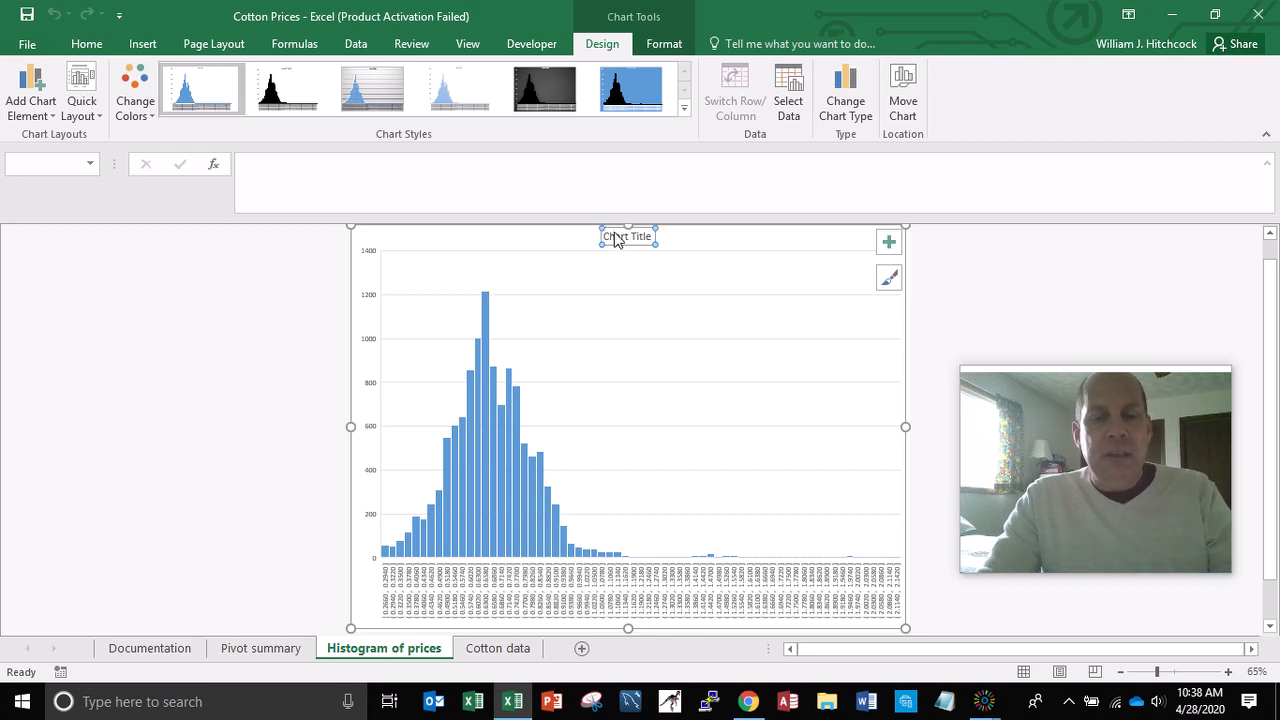
type("Frequ")
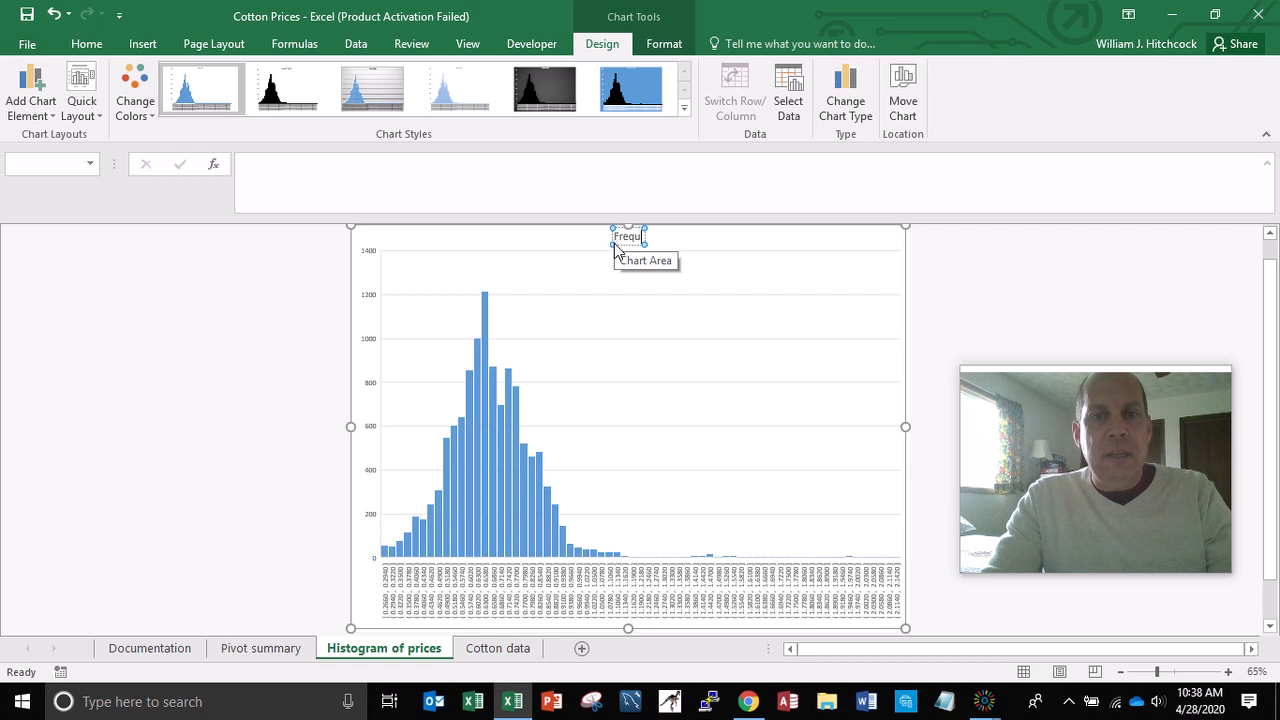
type("ence")
key("BackSpace")
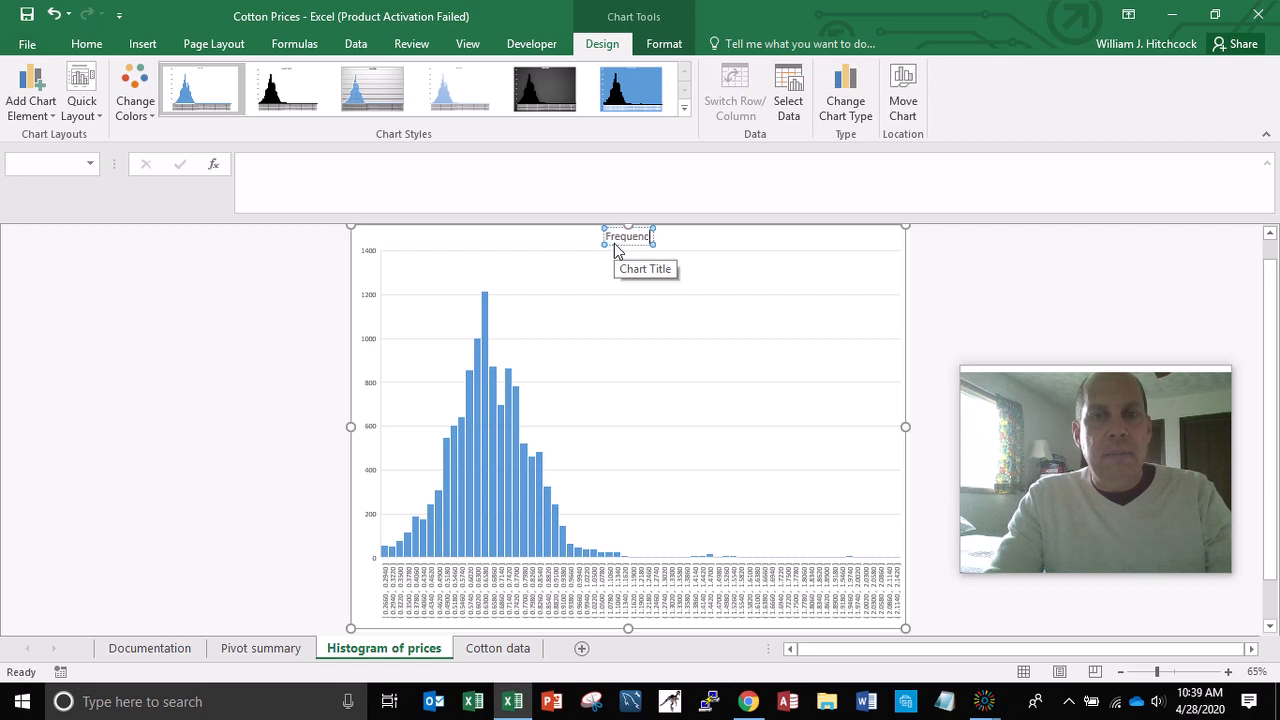
type("y of Cottons")
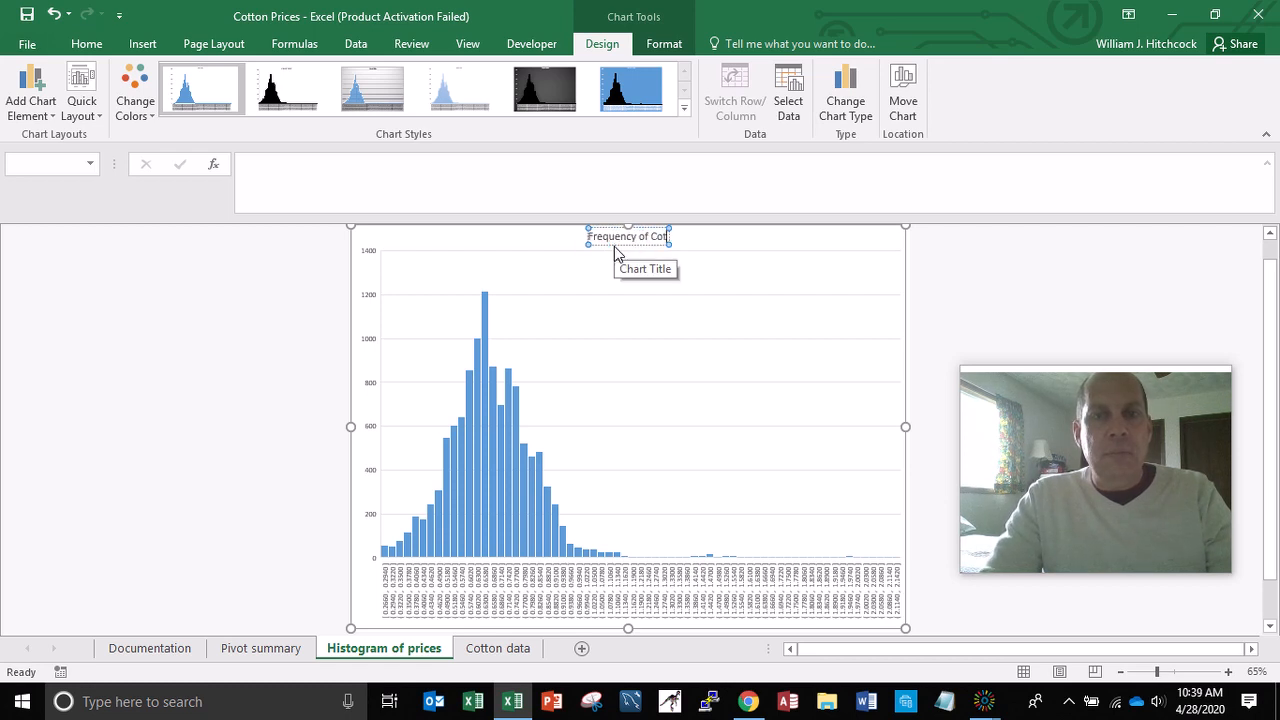
type("ces")
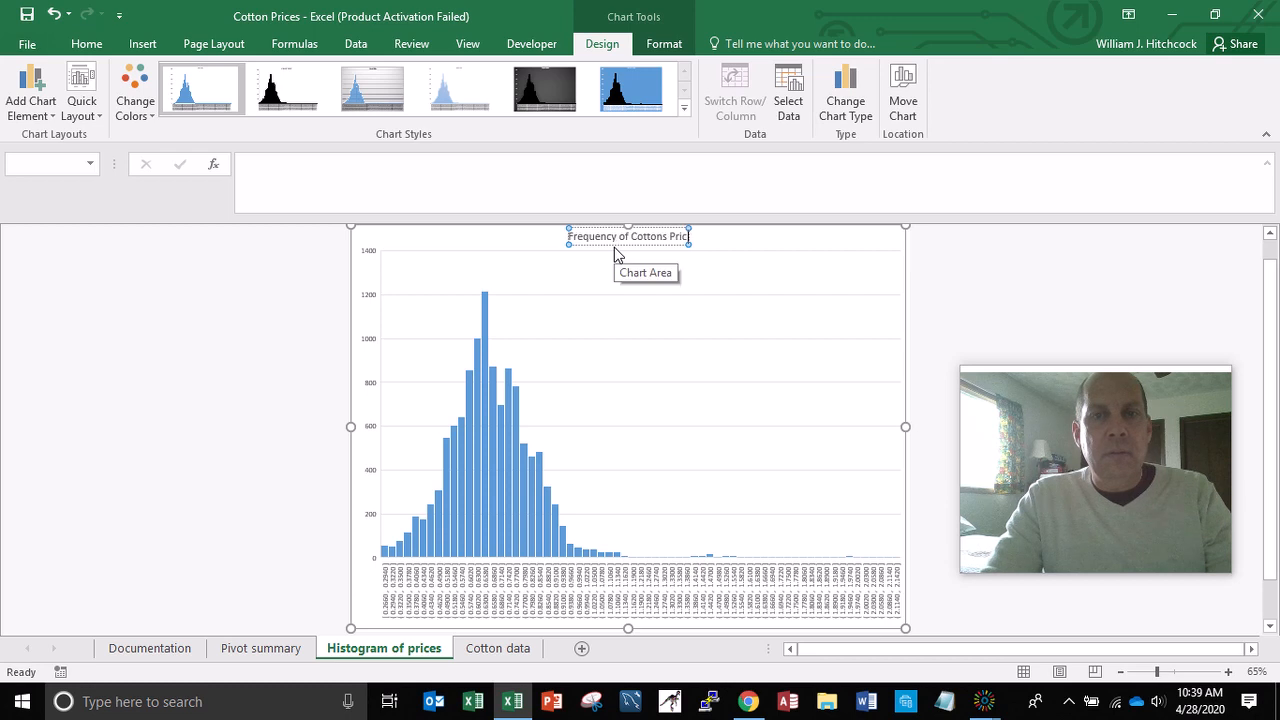
key("Return")
left_click(253, 376)
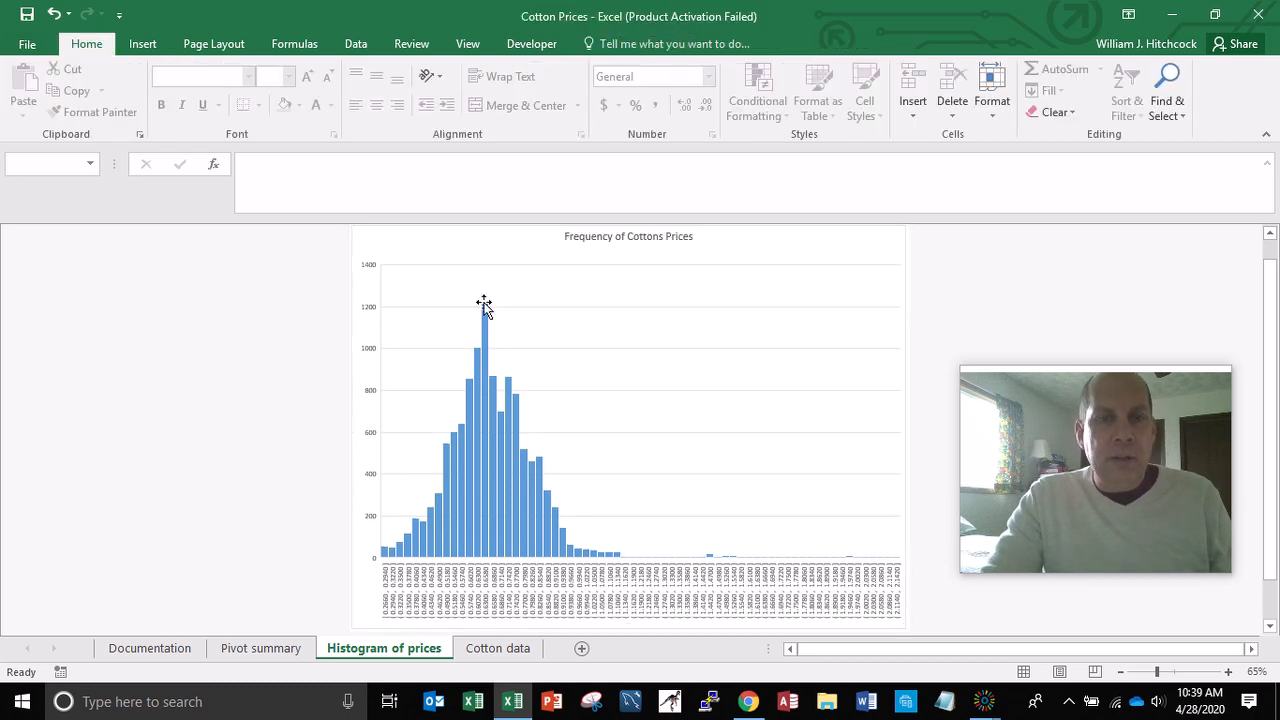
- Examine the histogram's price bins, tallest bars and high-price tail at a larger magnification
mouse_move(486, 313)
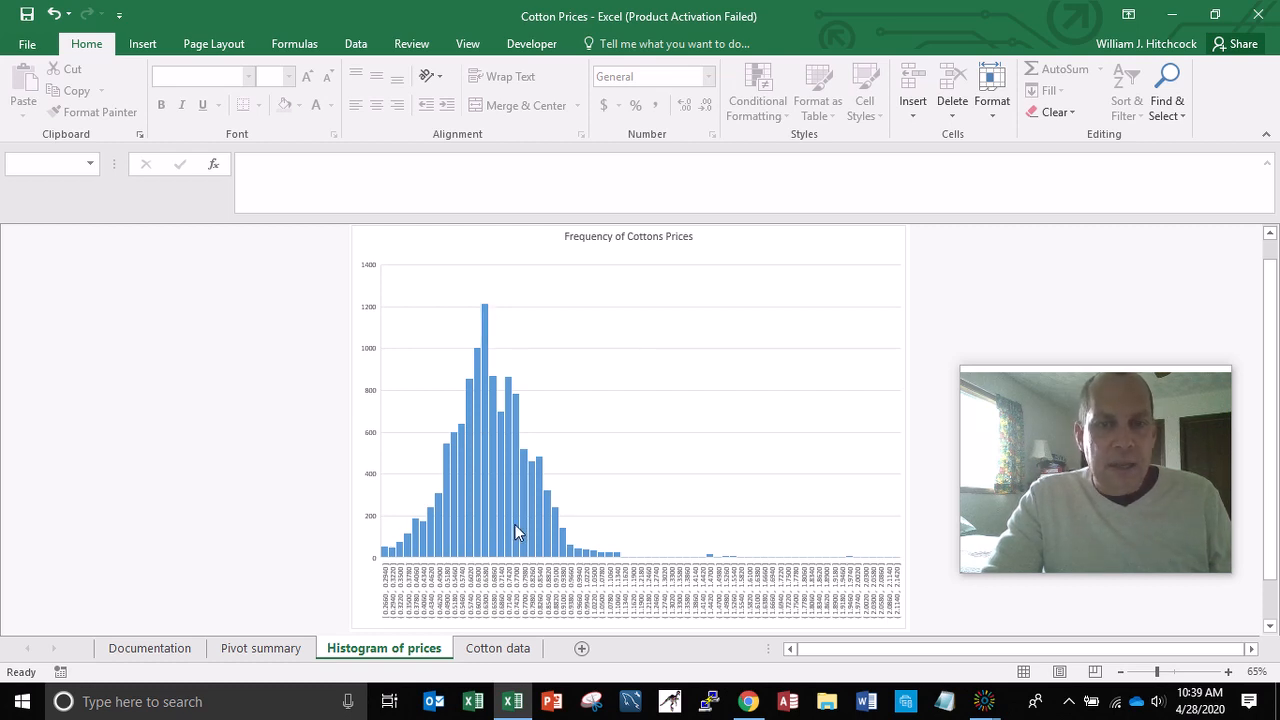
left_click(1228, 672)
left_click(1228, 672)
left_click(1228, 672)
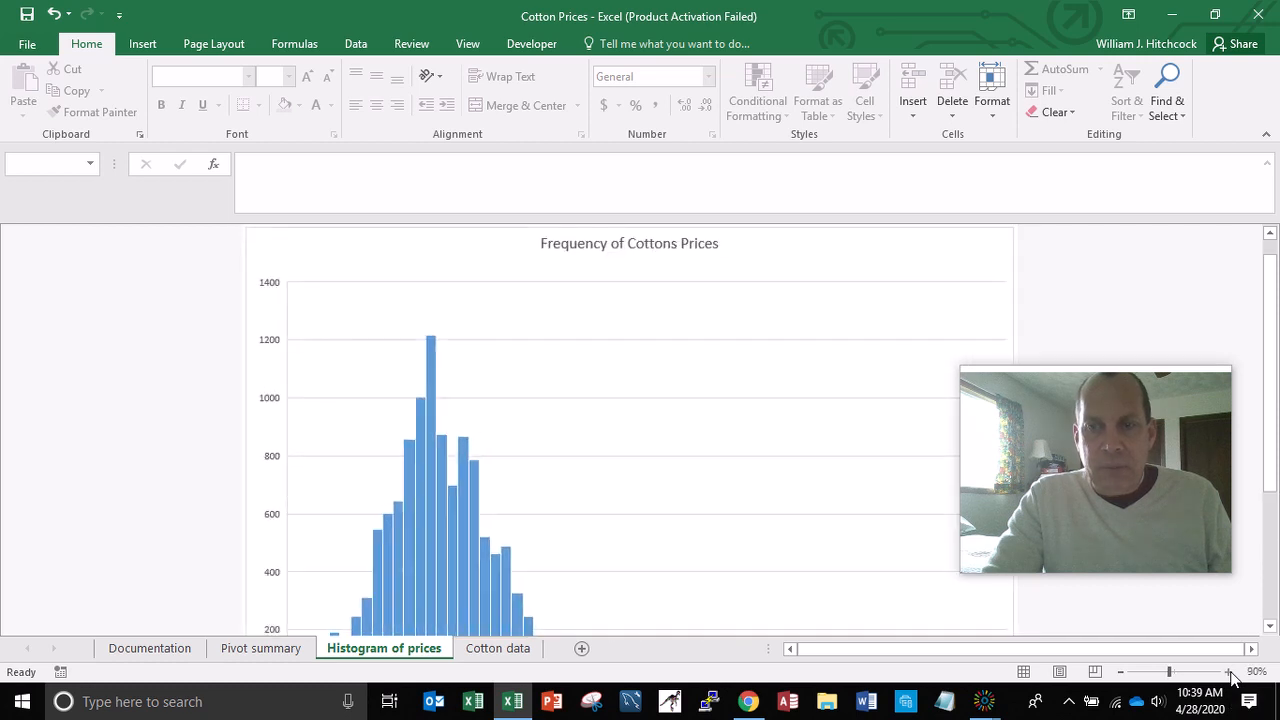
left_click(1228, 672)
left_click_drag(1270, 316, 1238, 468)
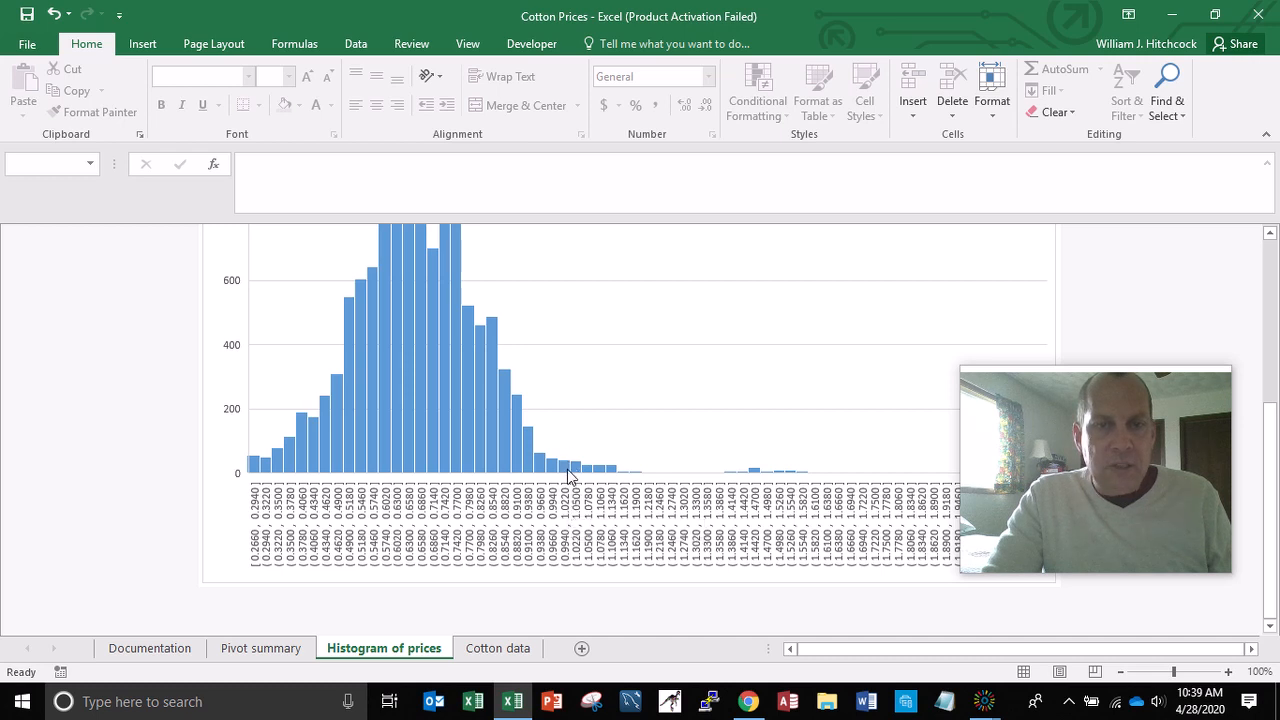
mouse_move(568, 477)
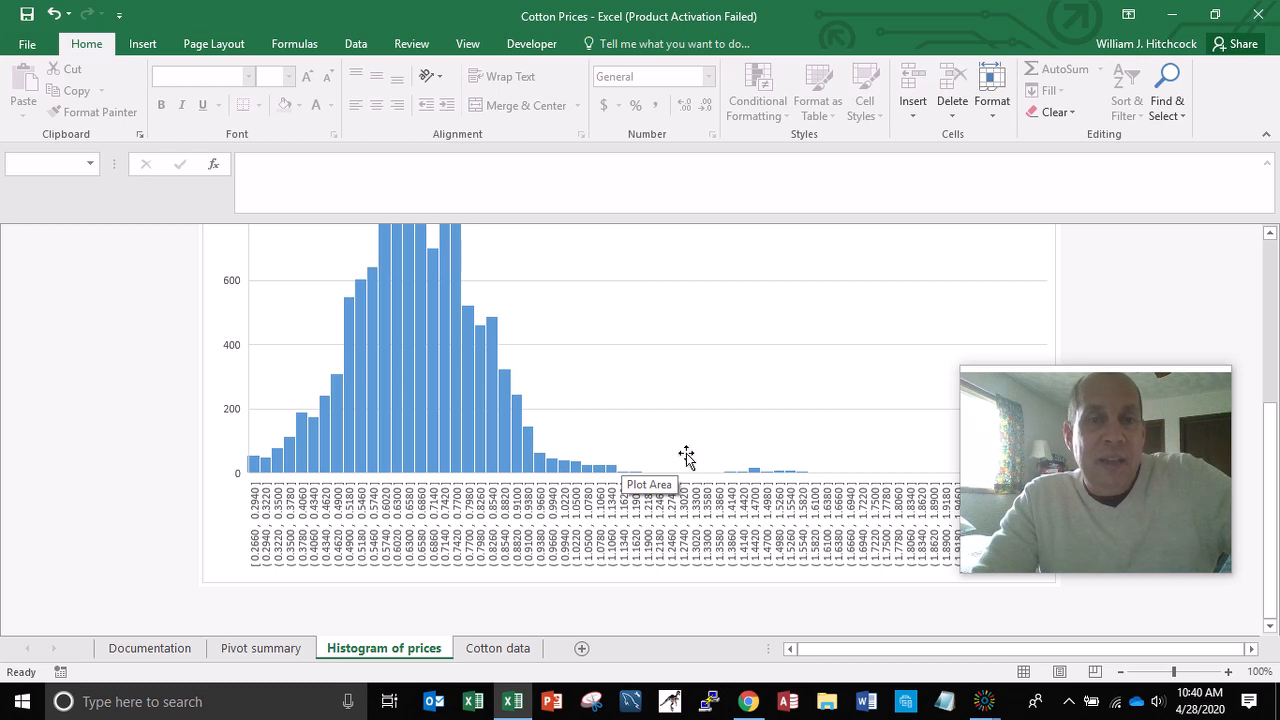
mouse_move(476, 398)
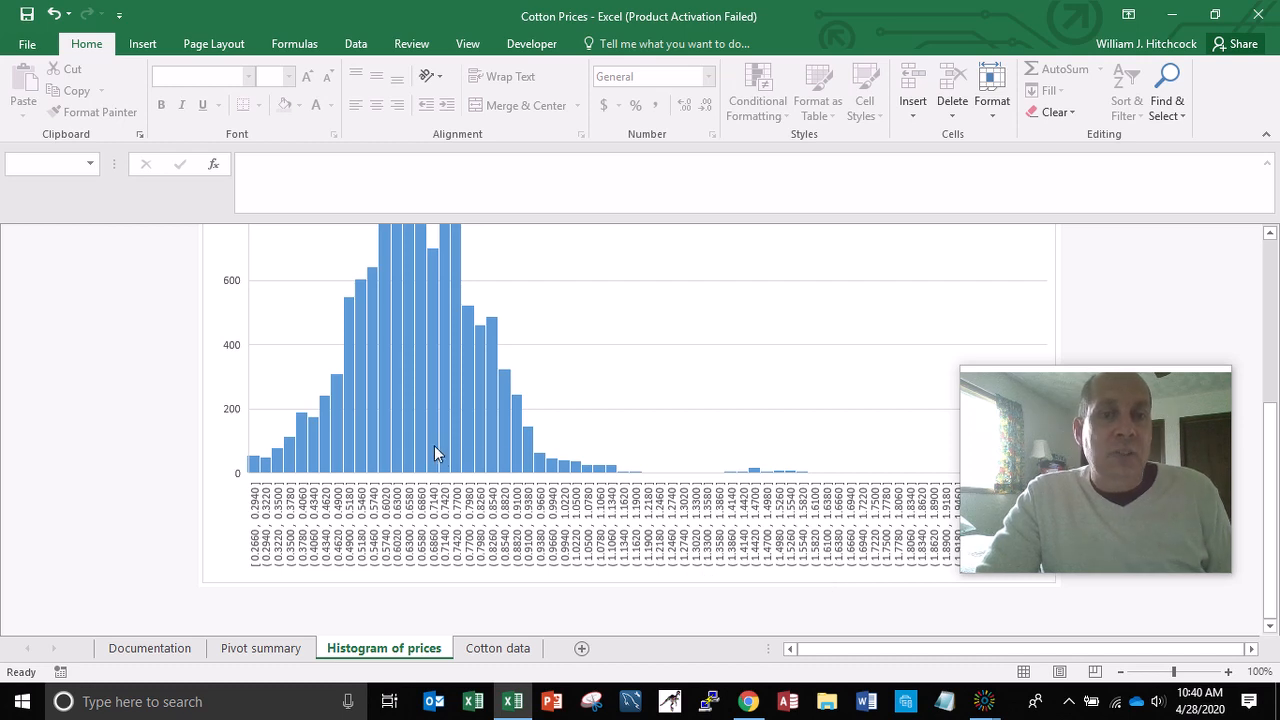
mouse_move(434, 448)
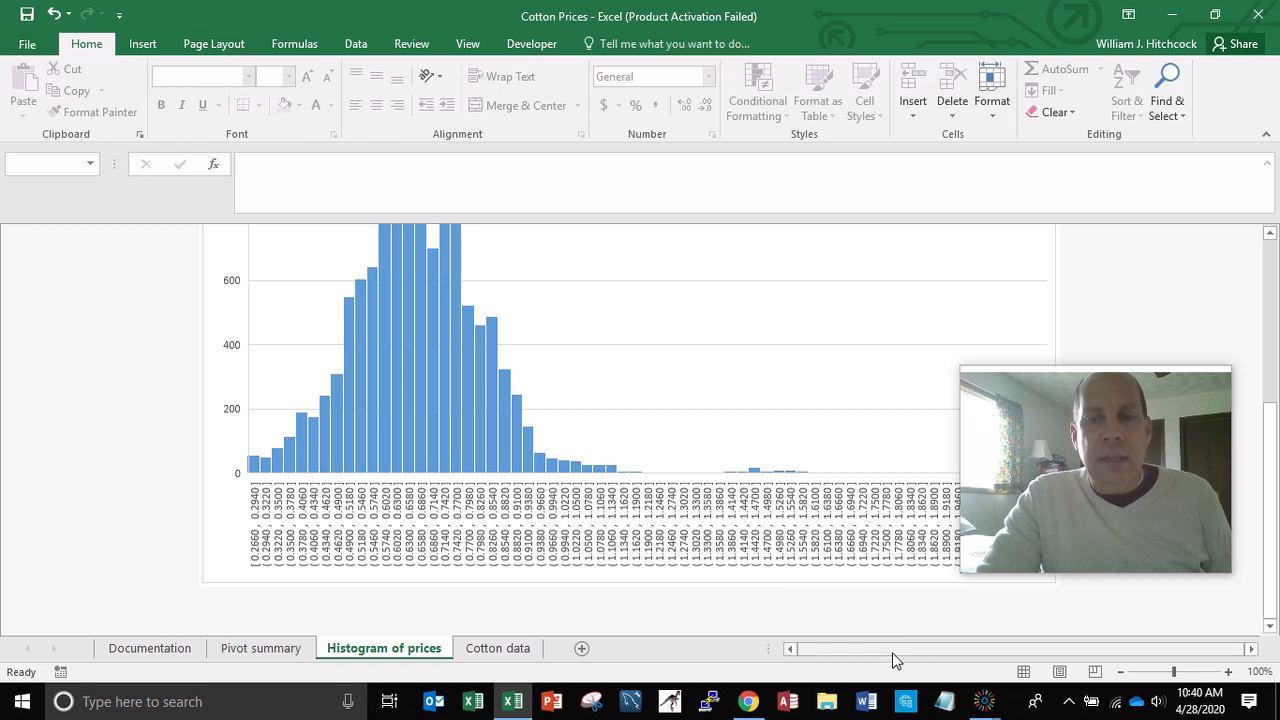
left_click_drag(1270, 465, 1223, 384)
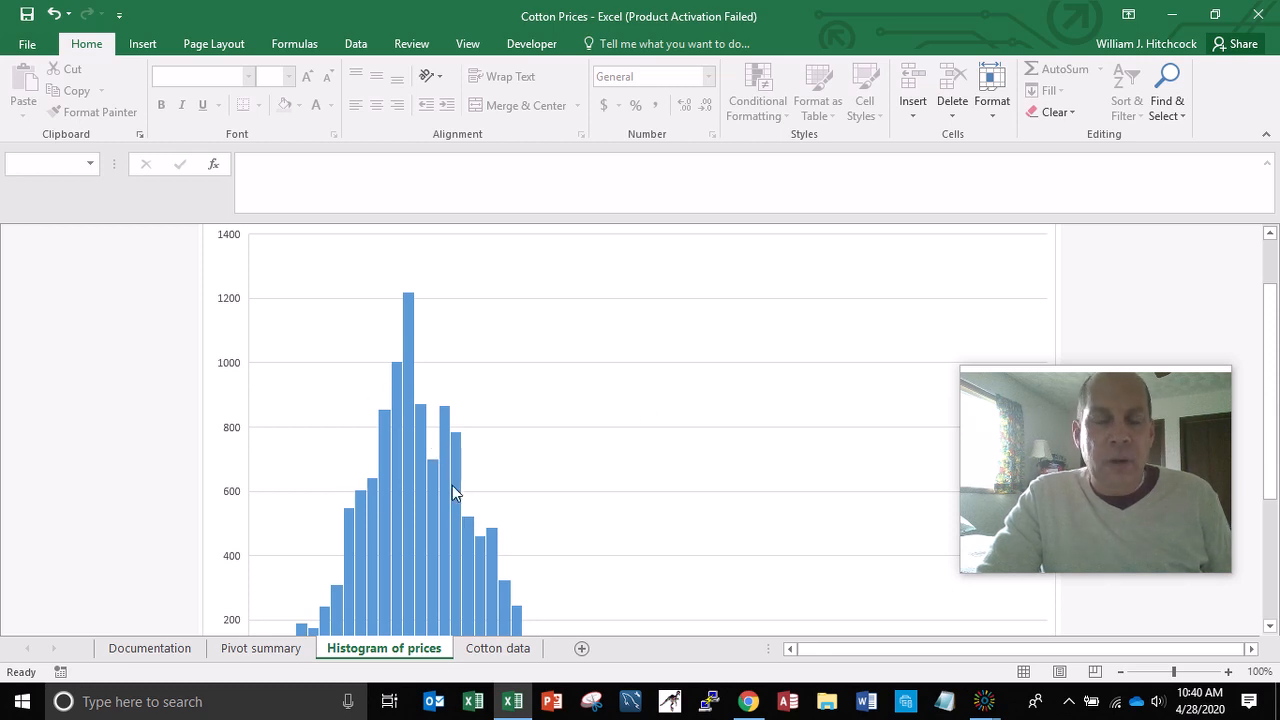
mouse_move(452, 487)
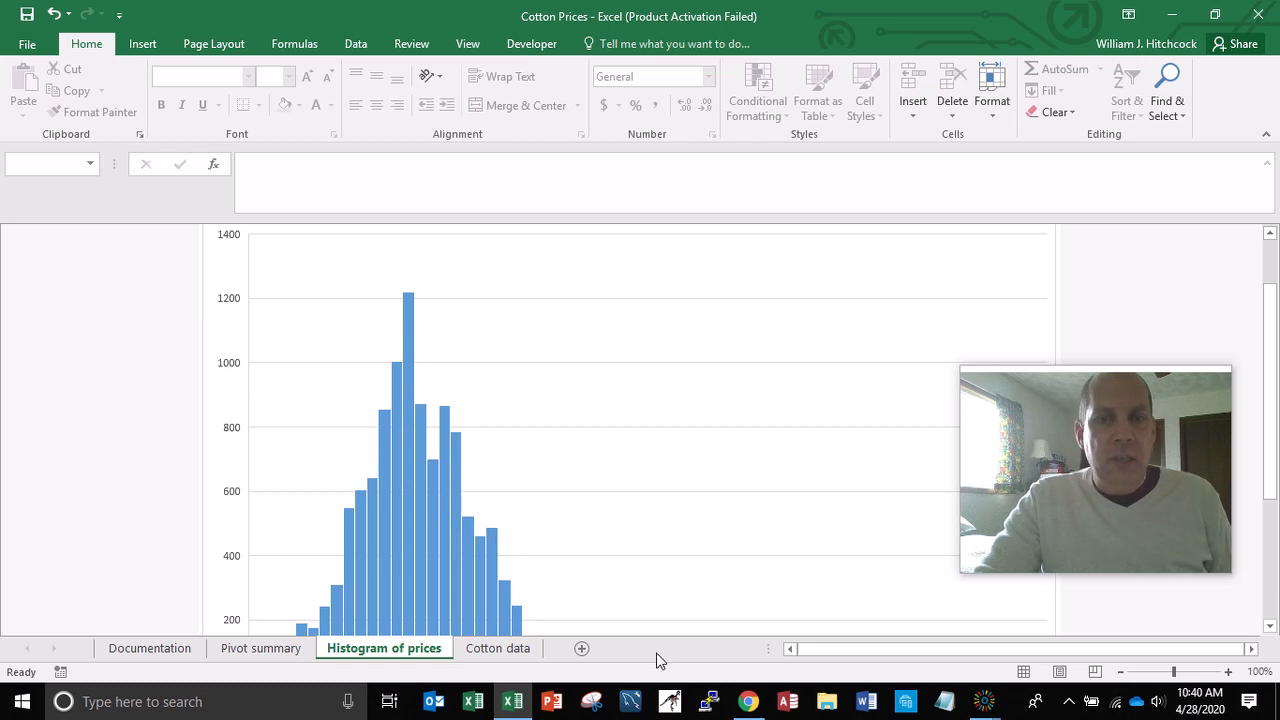
left_click(1227, 673)
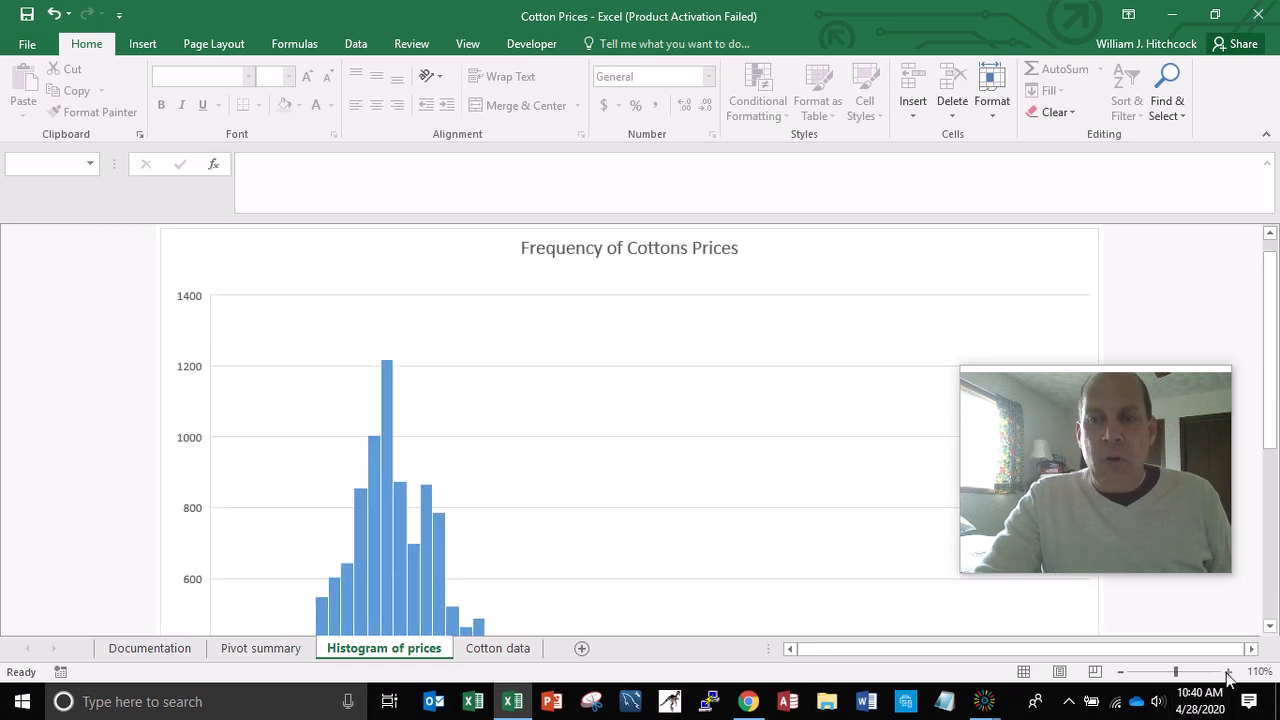
left_click(1227, 673)
left_click(1227, 673)
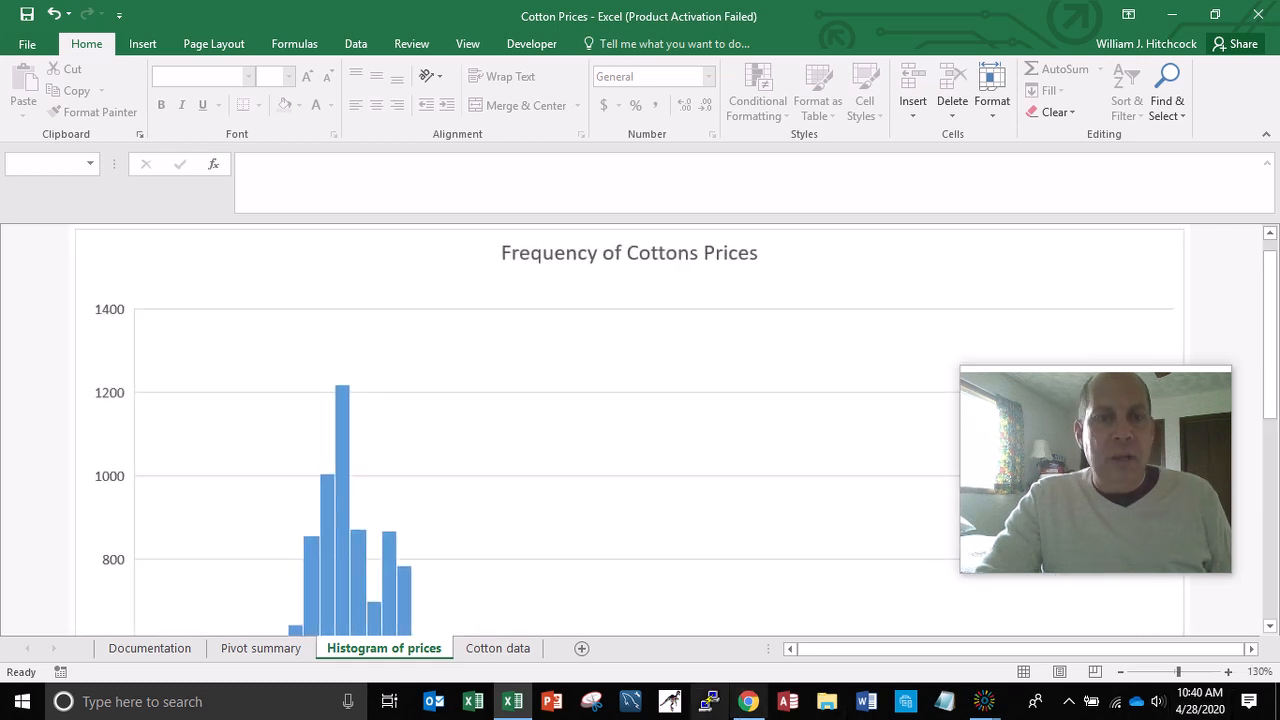
- Return to the first record on the Cotton data sheet and save the workbook
left_click(490, 655)
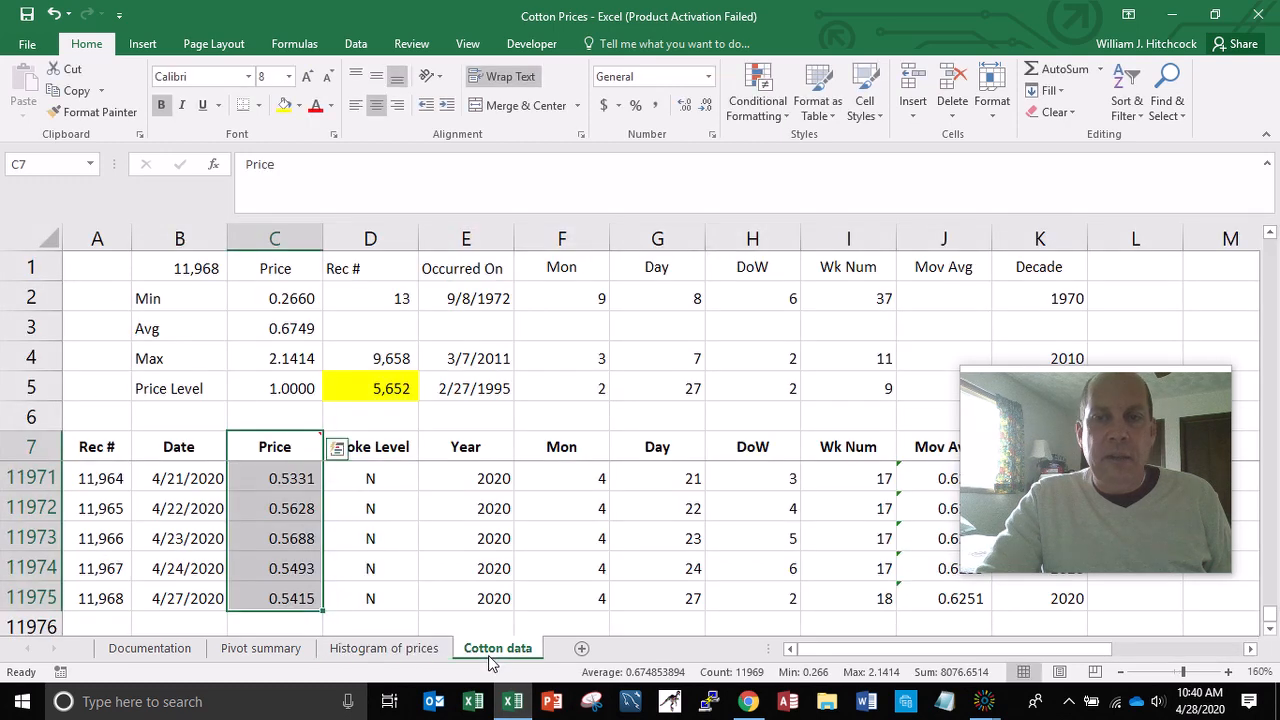
key("ctrl+Home")
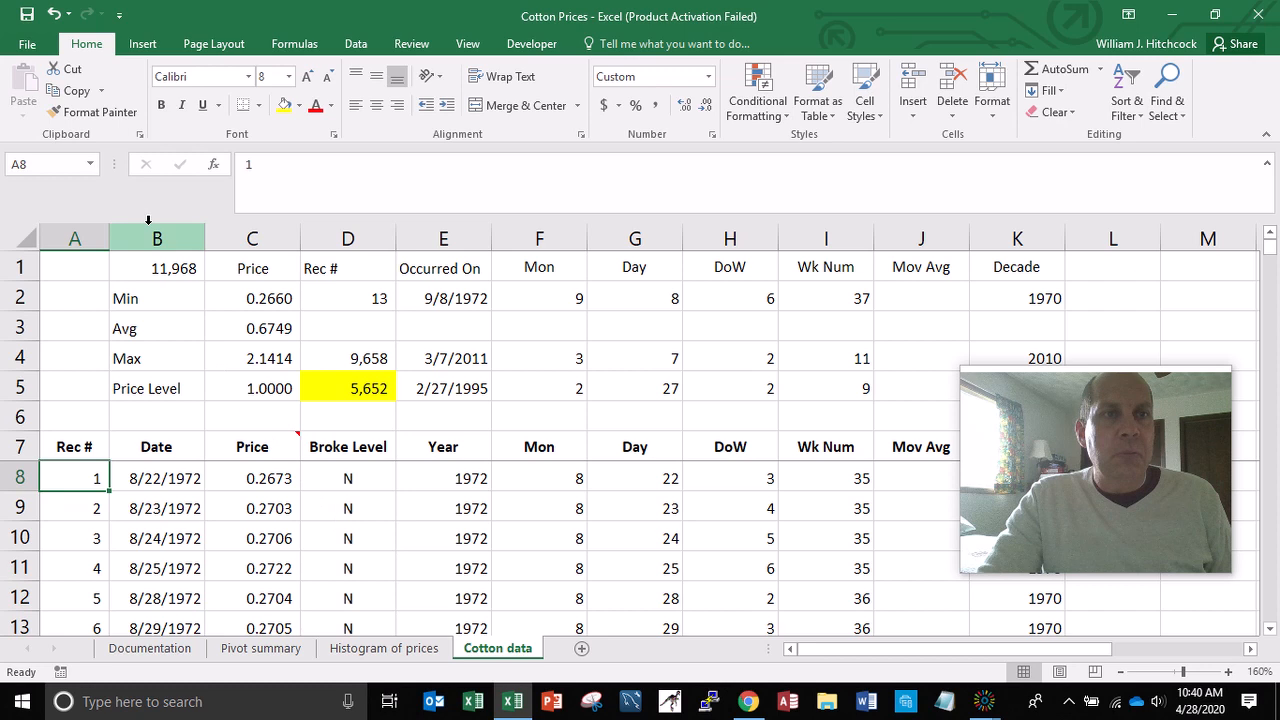
left_click(28, 15)
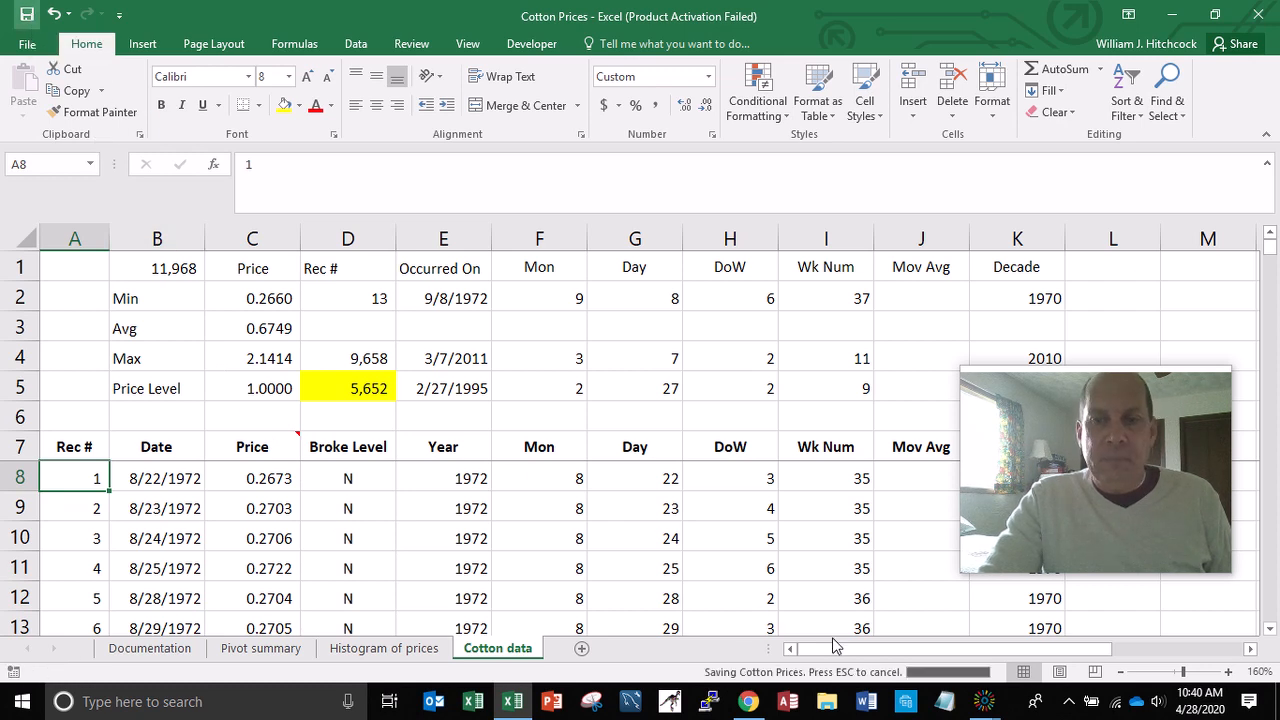
mouse_move(988, 703)
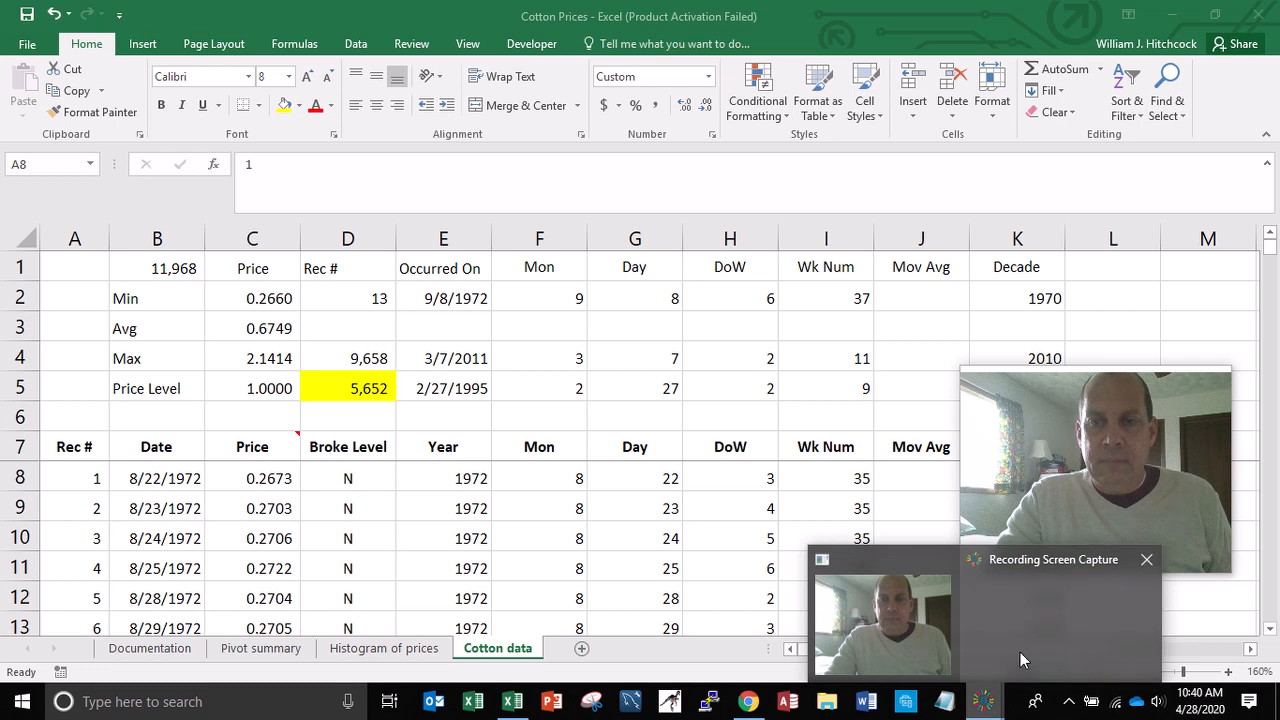
mouse_move(1021, 651)
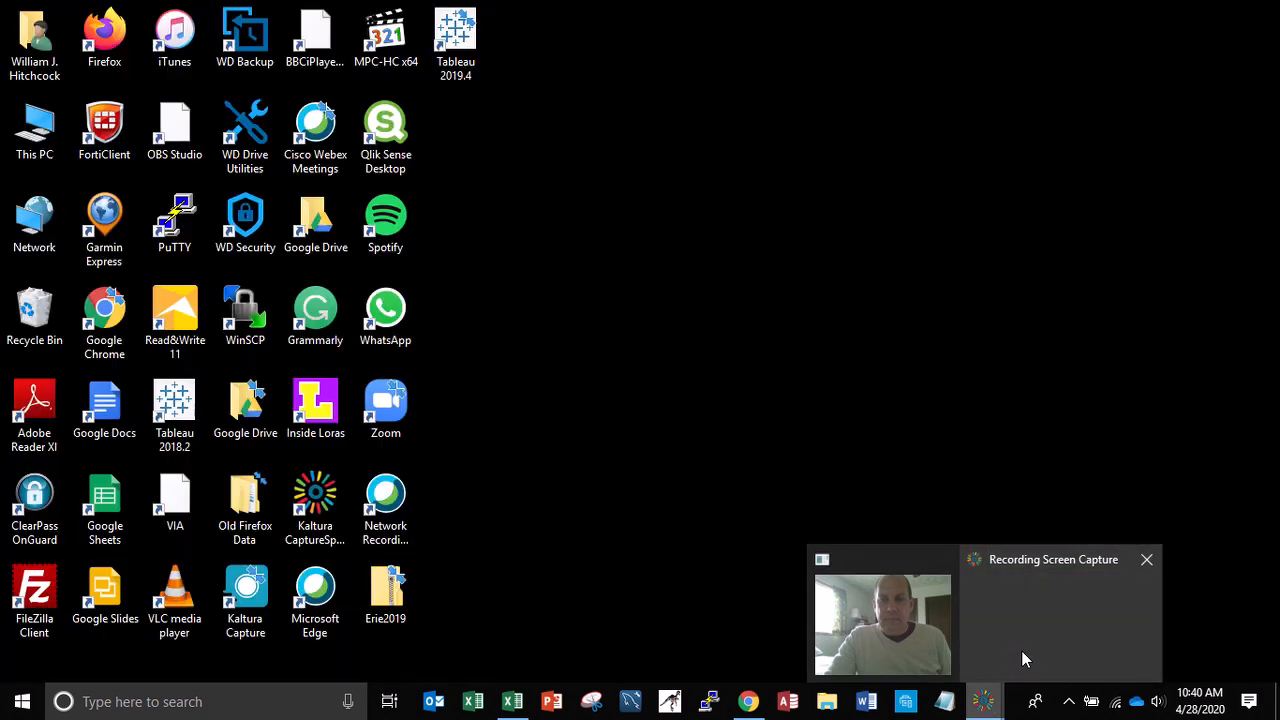
left_click(1043, 561)
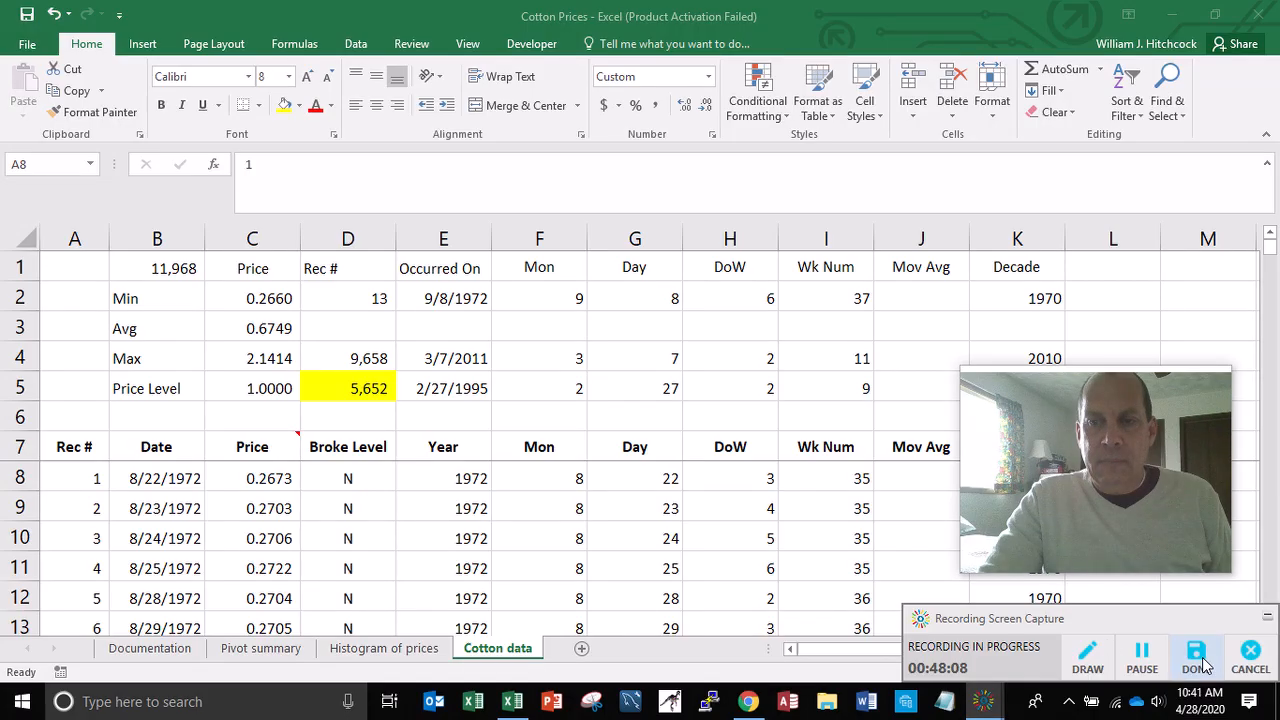